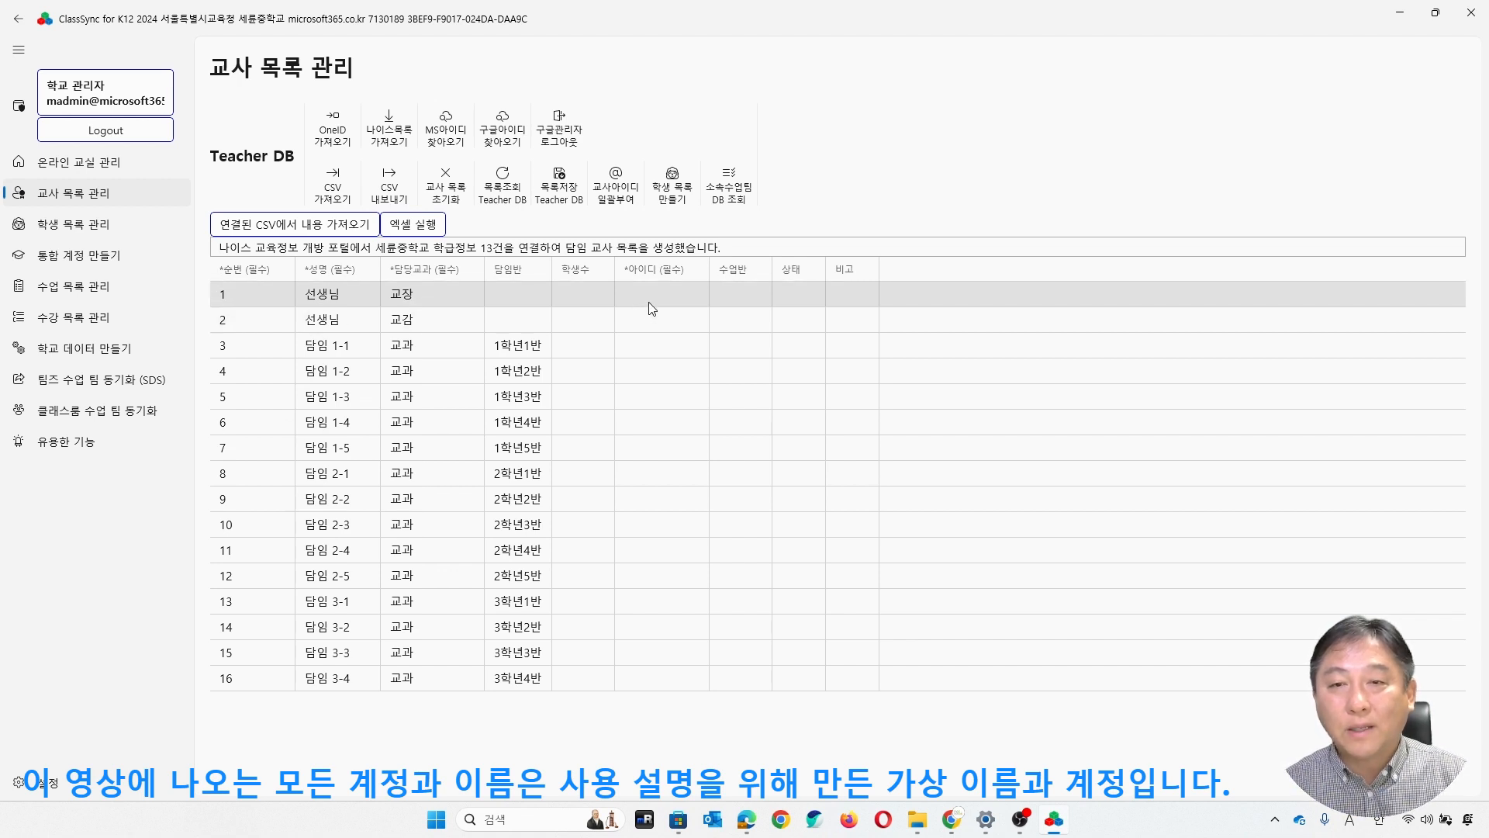
- Enter the full names of the principal (교장) and vice principal (교감) in the name fields of rows 1 and 2
left_click(366, 301)
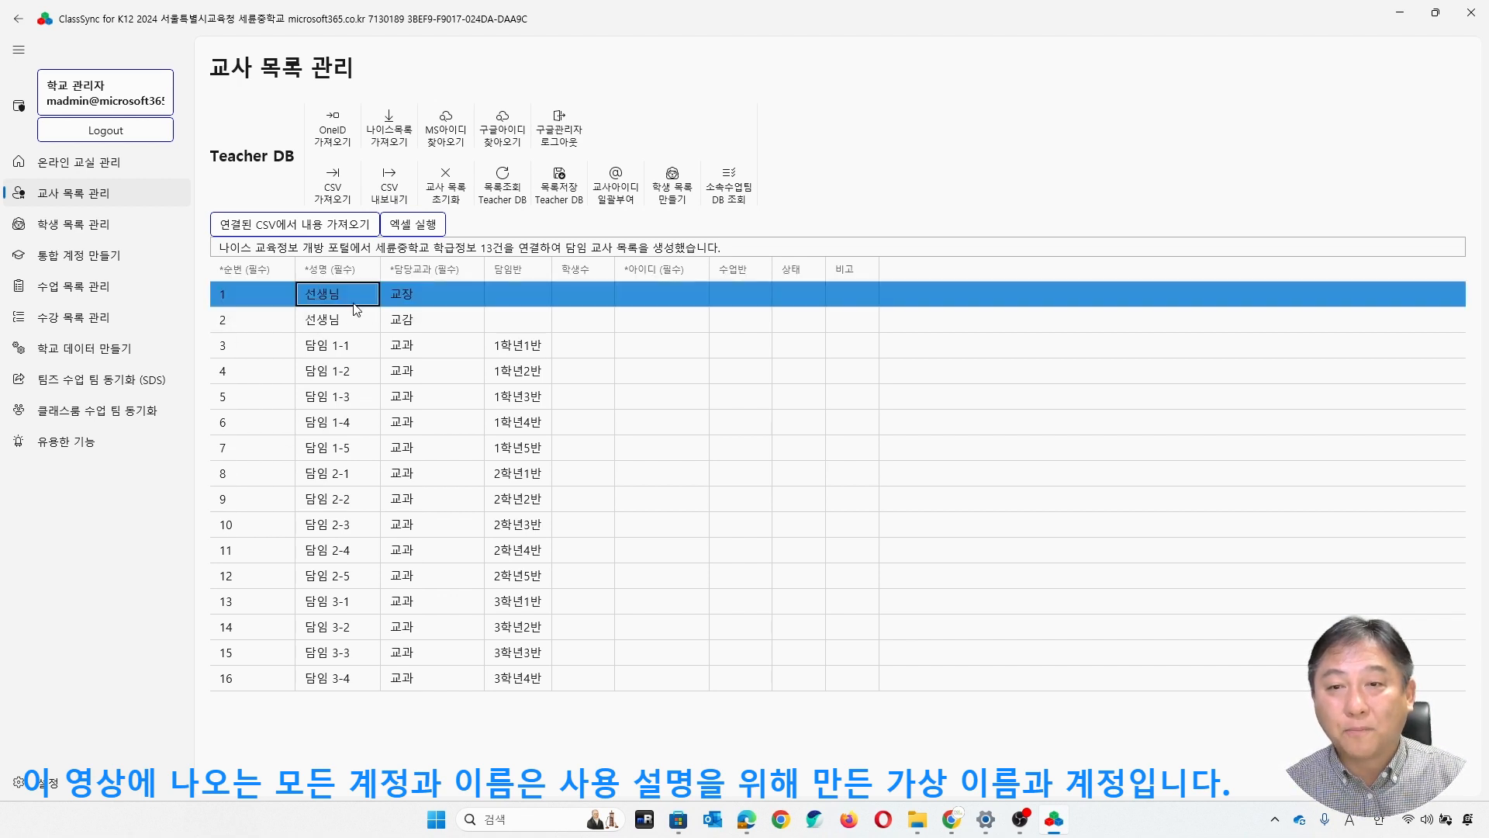
left_click(368, 298)
key("BackSpace")
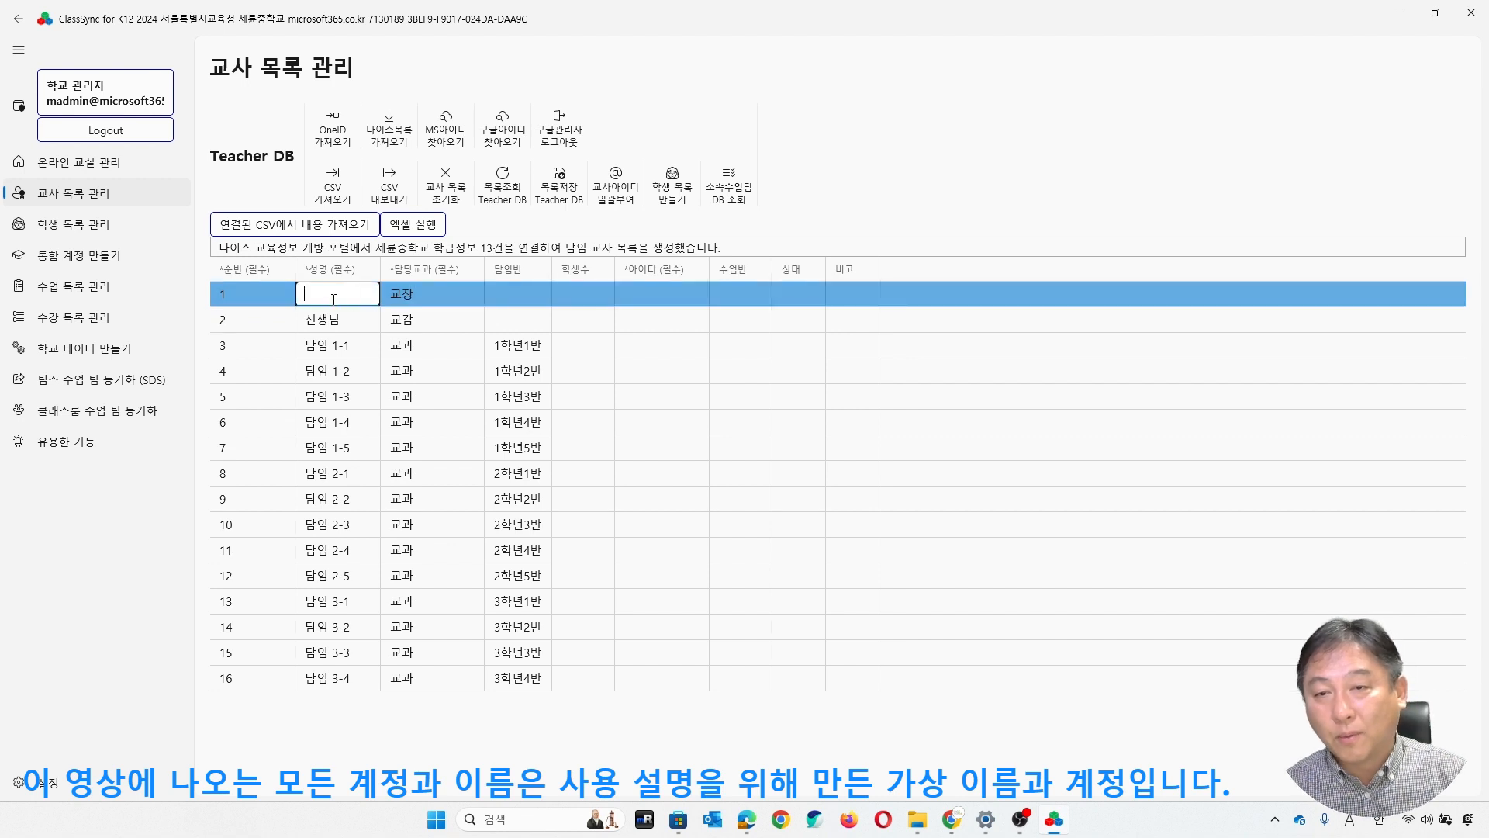
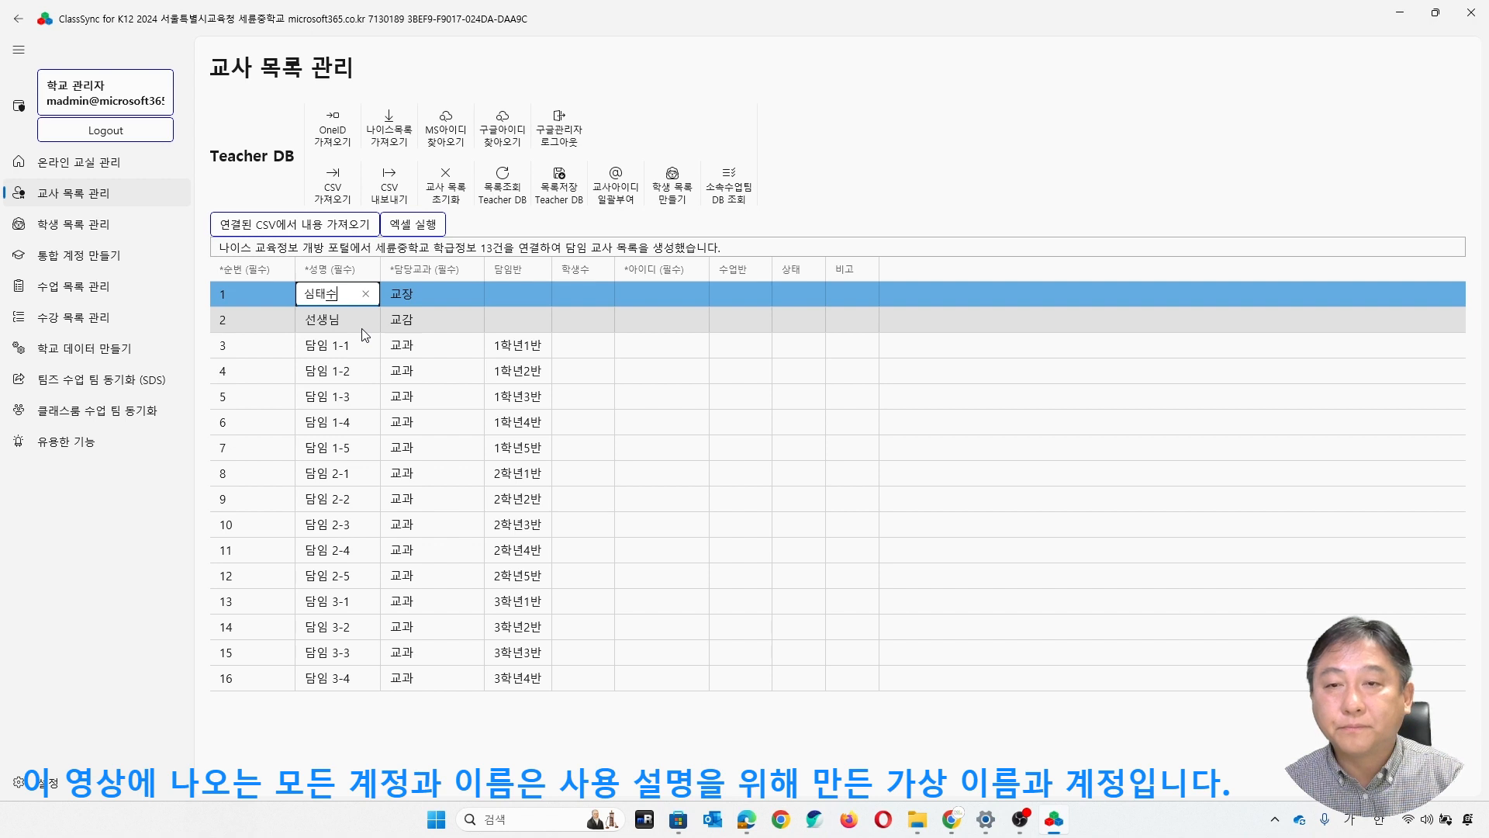
key("Return")
left_click(365, 324)
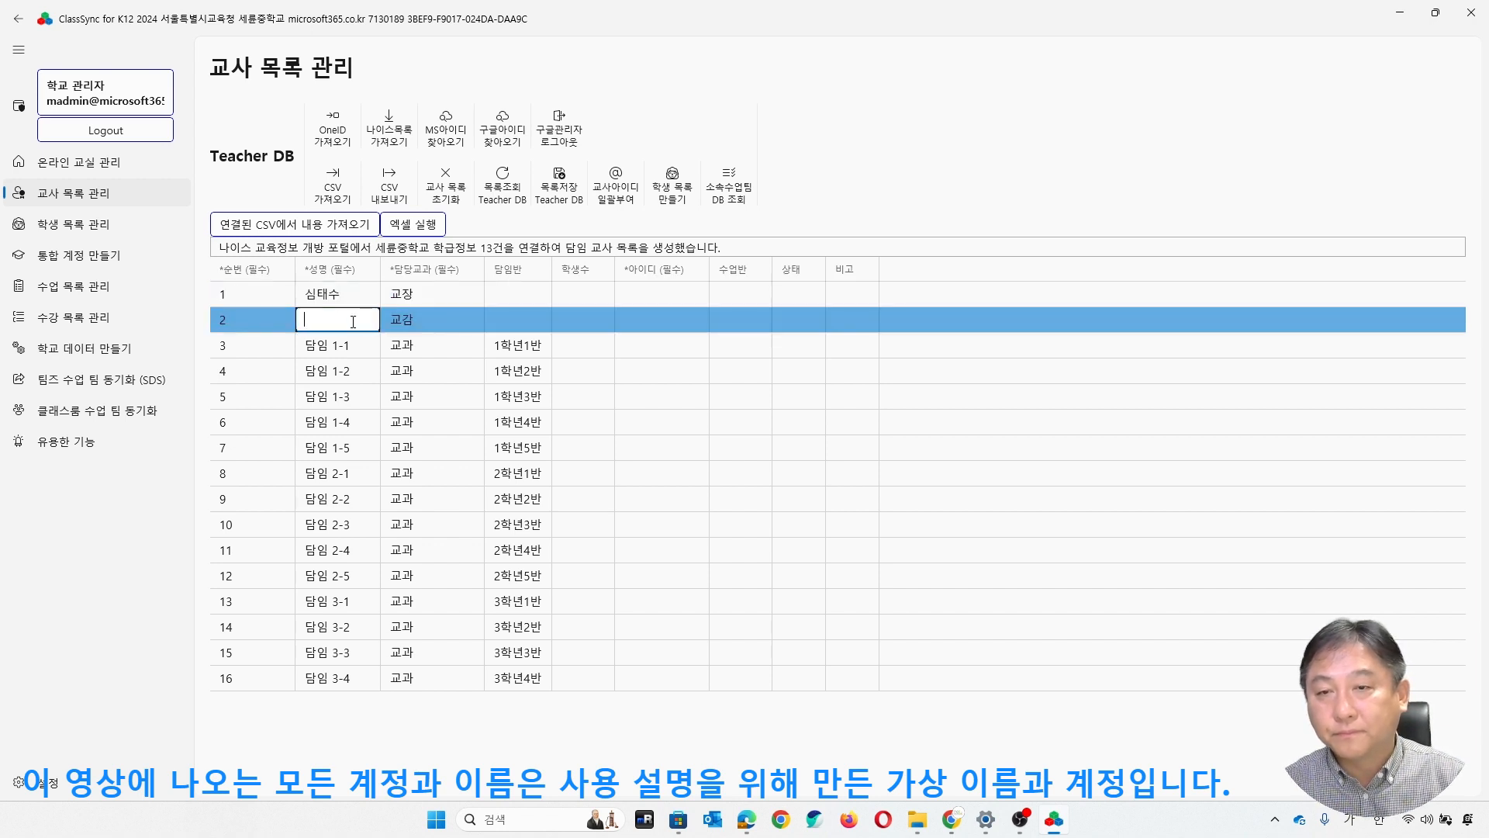
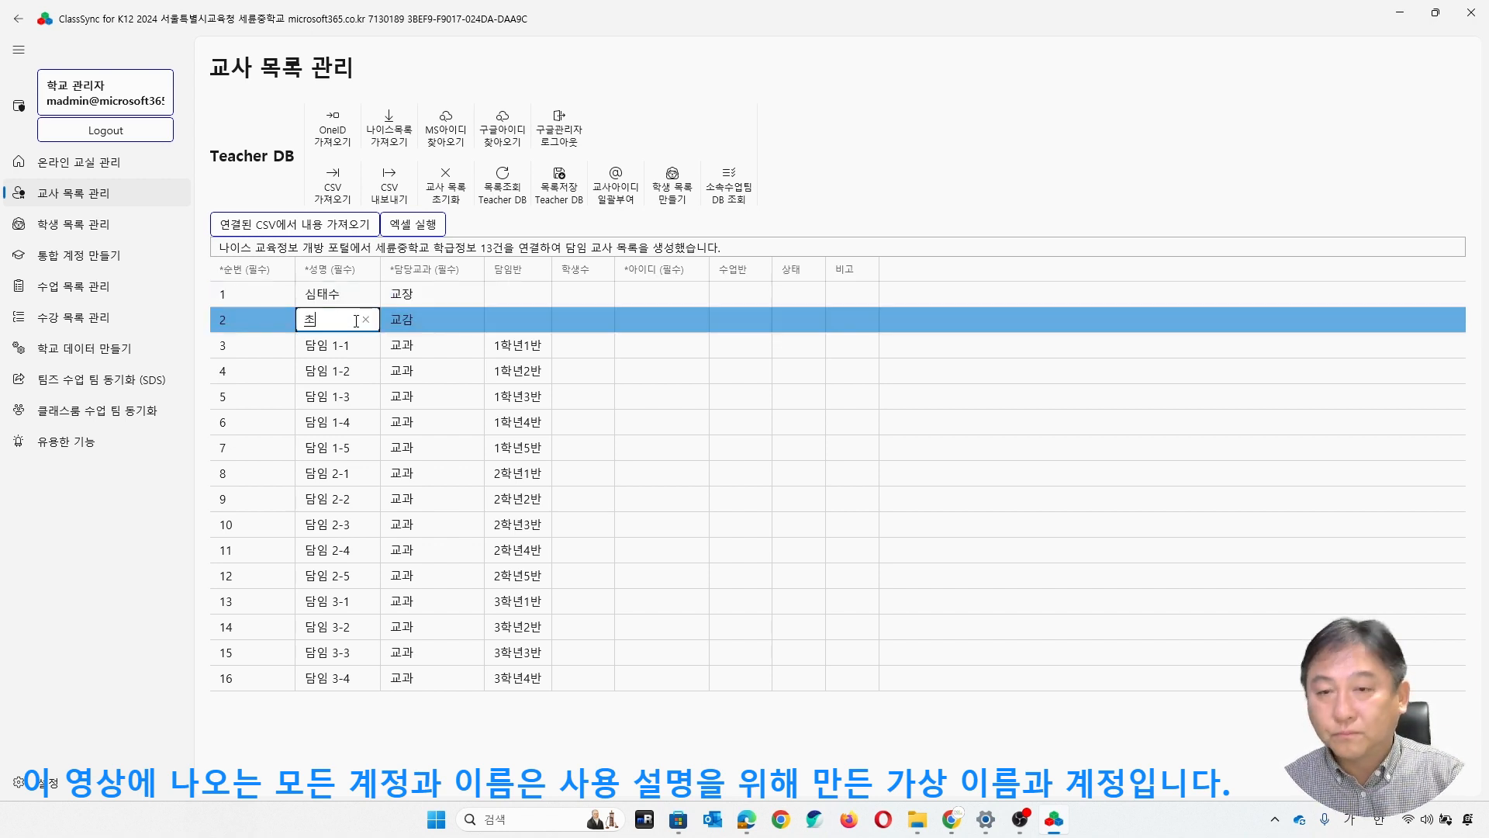
key("Return")
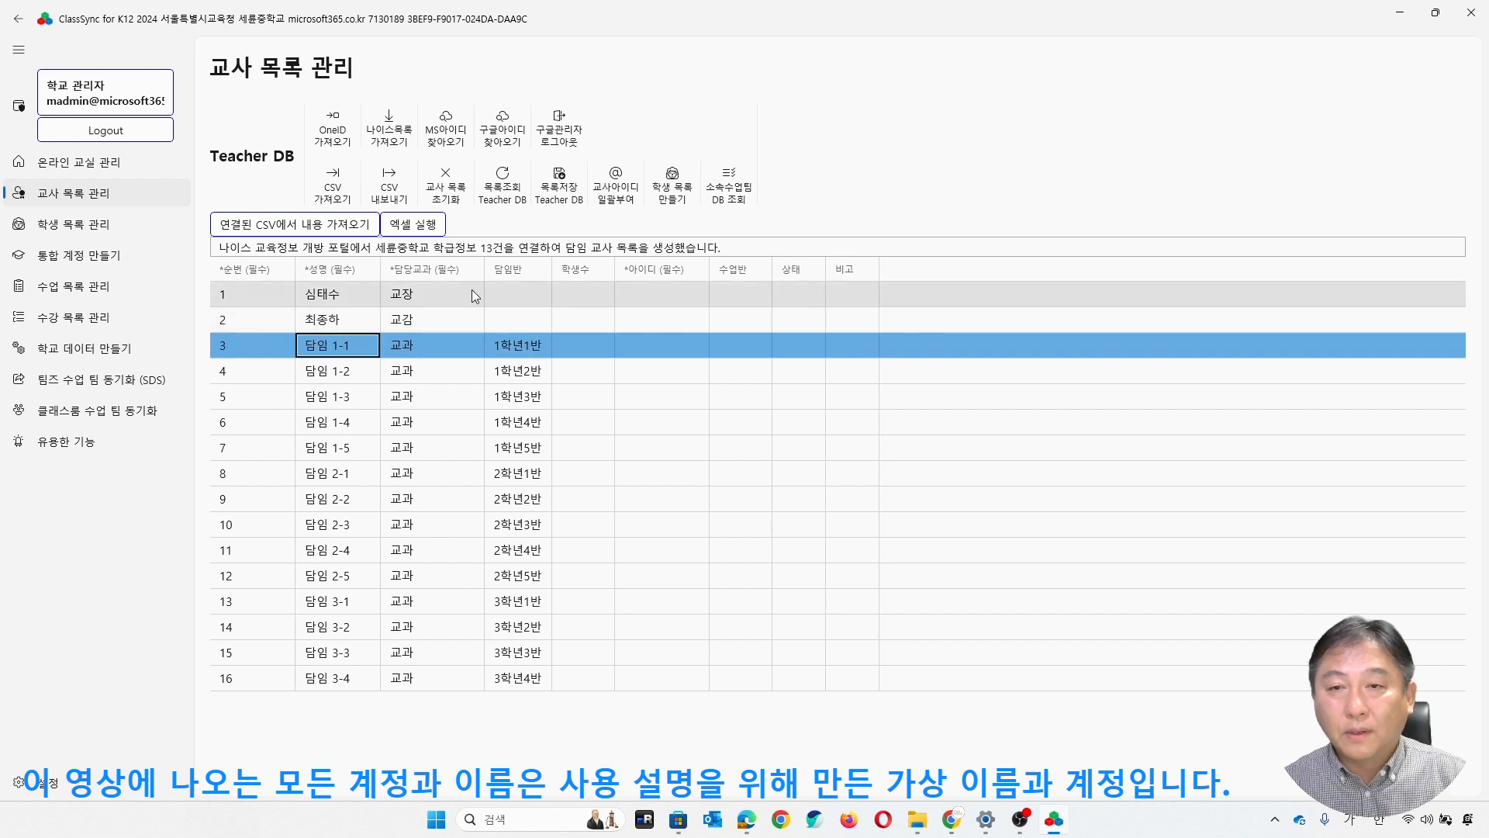
left_click(370, 301)
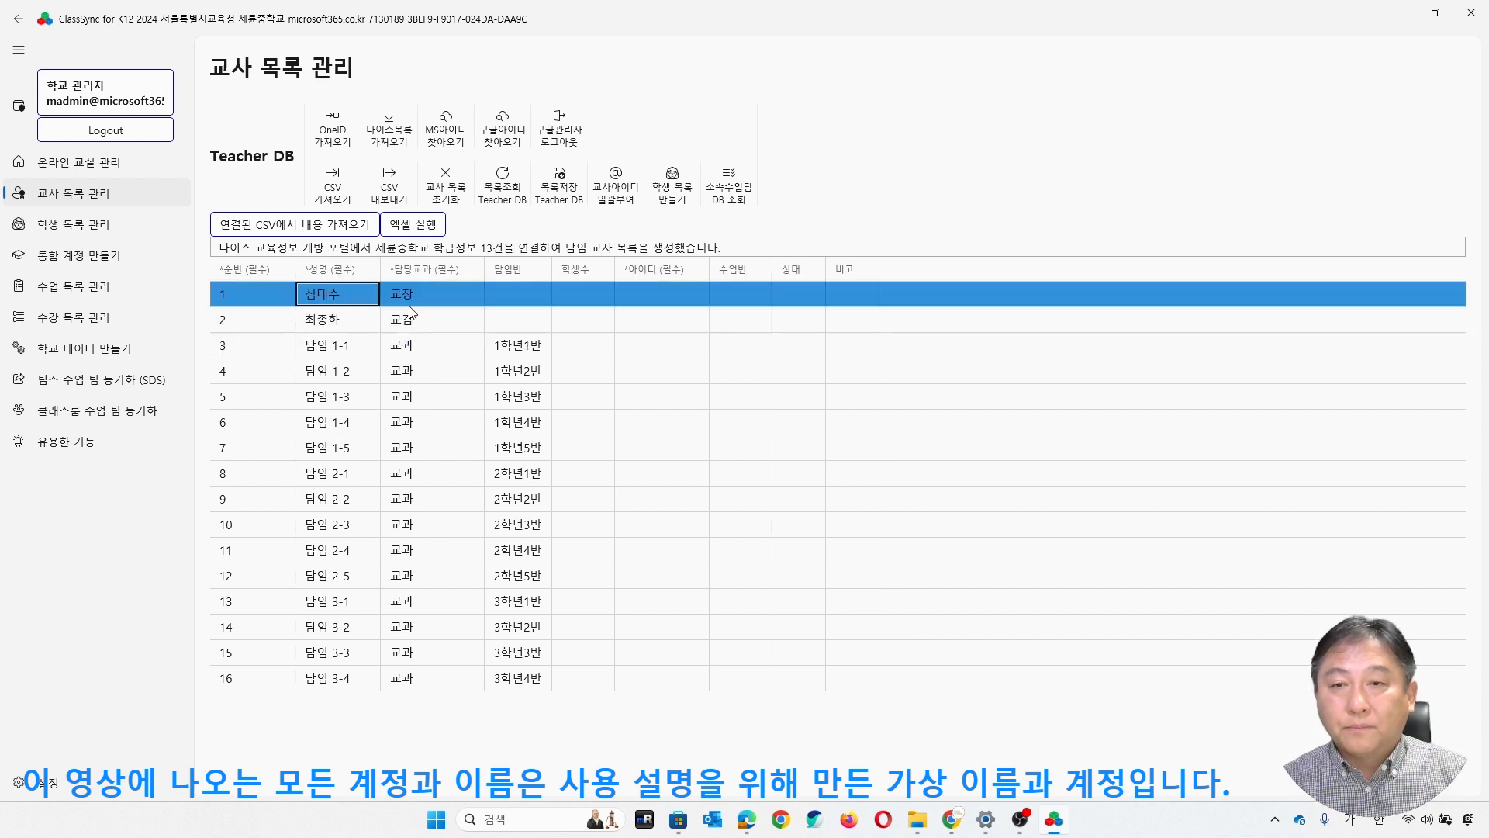
- Retrieve the teachers' Google IDs by authorizing ClassSync with the Google school administrator account, and bulk-assign IDs to the teachers
left_click(505, 147)
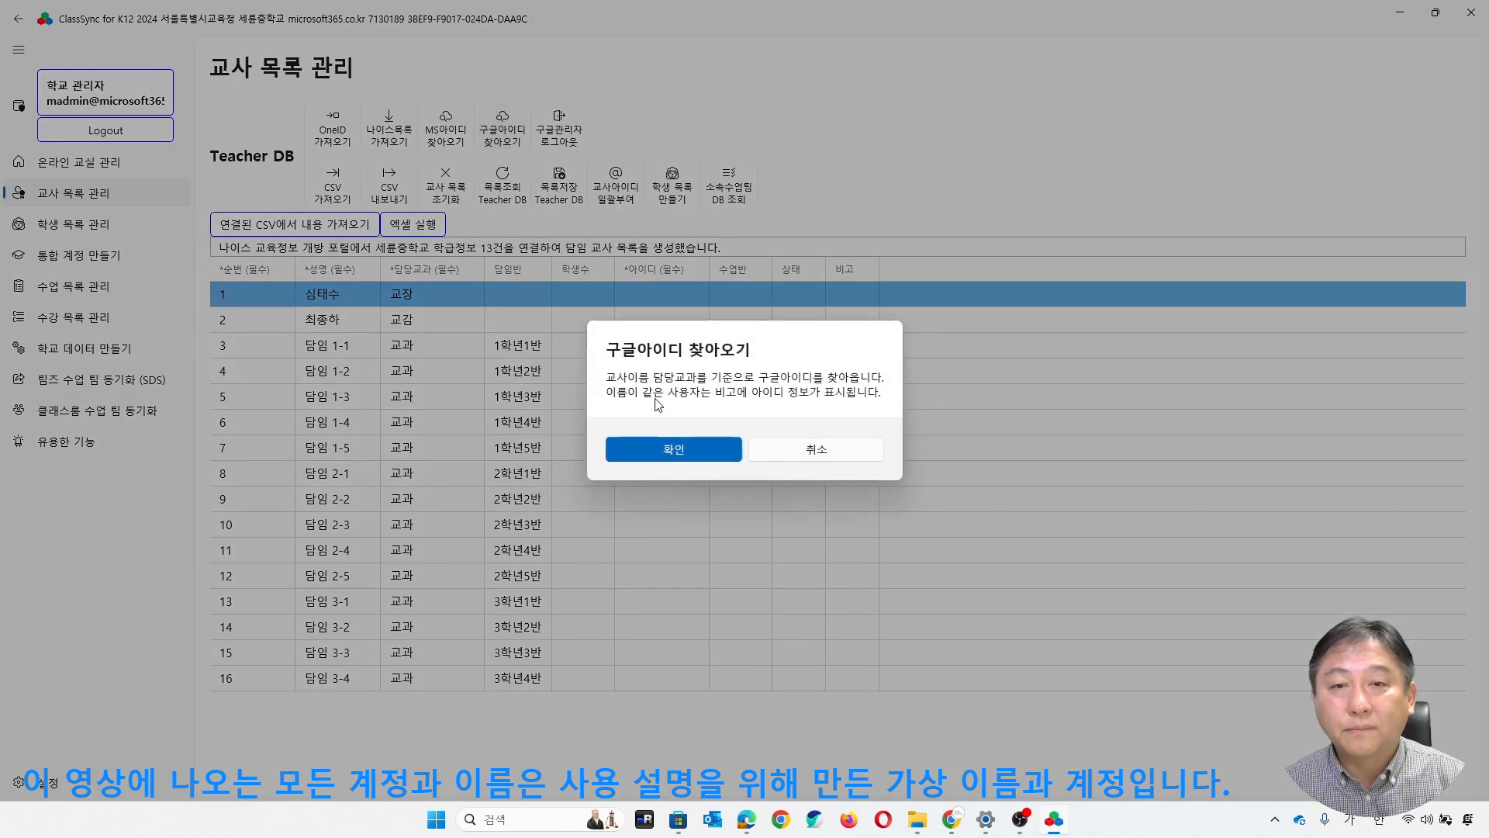
left_click(680, 449)
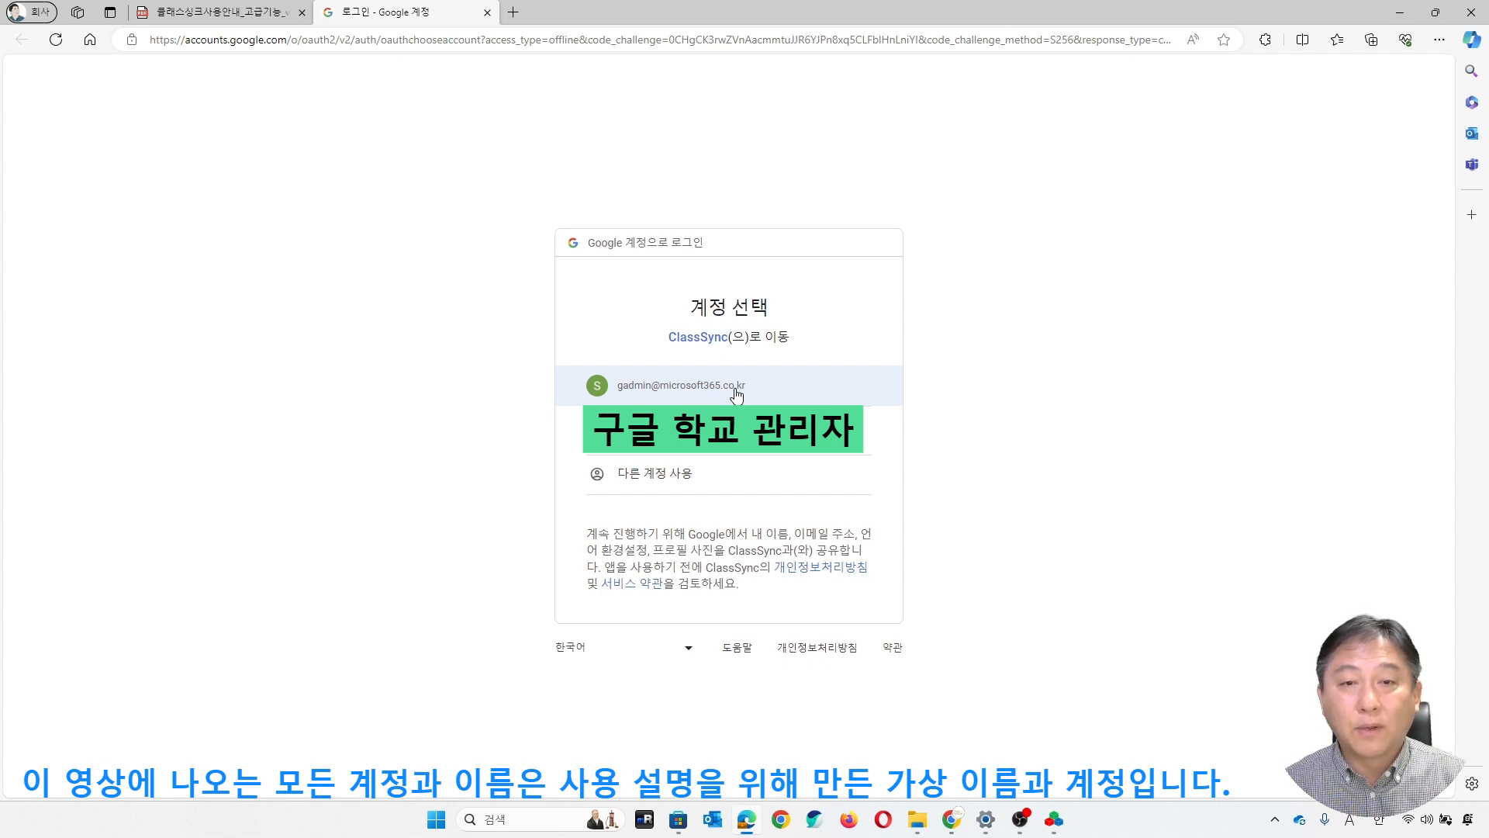
left_click(736, 395)
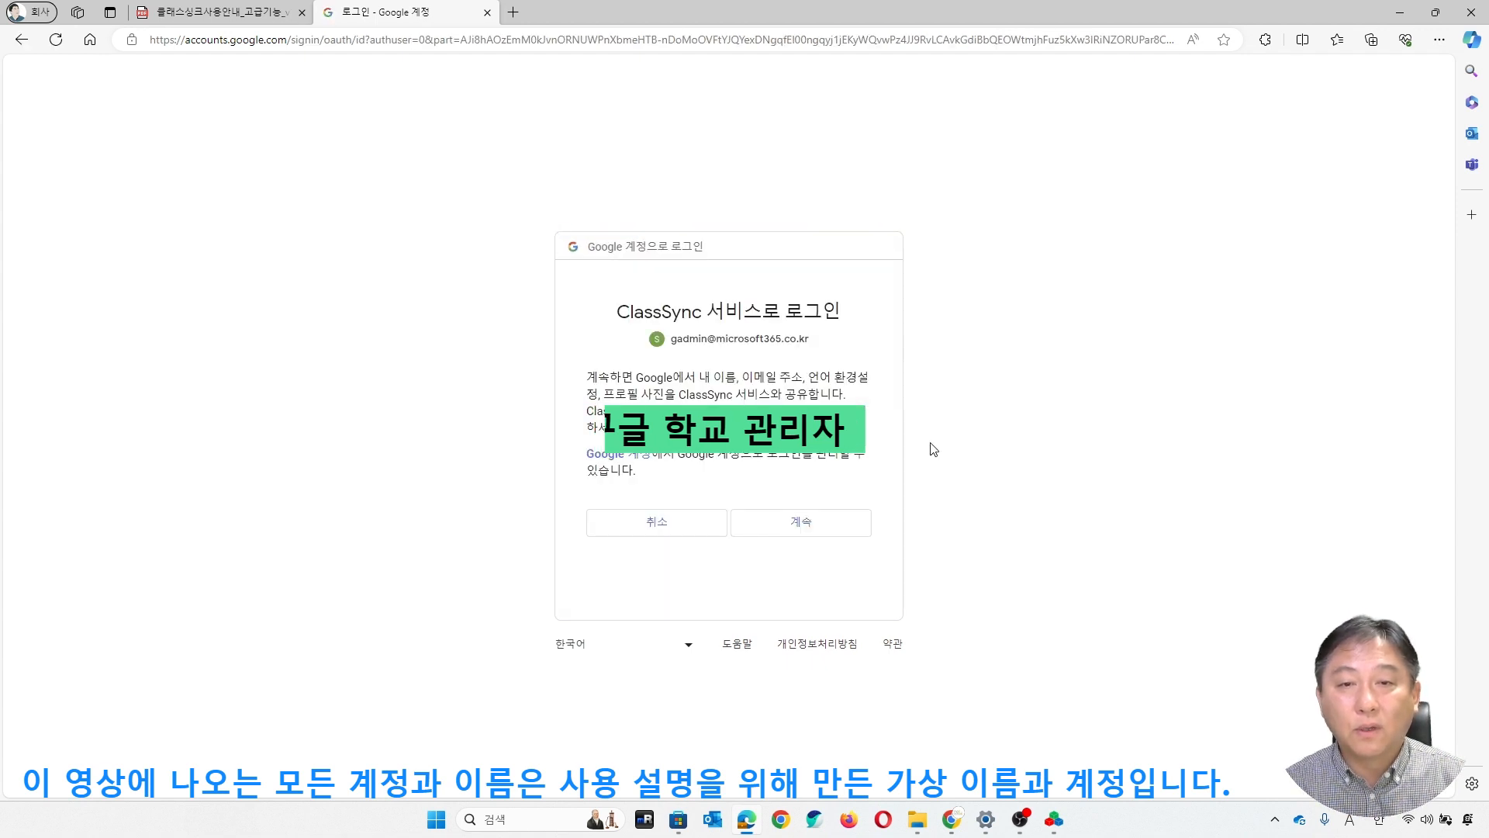
left_click(810, 532)
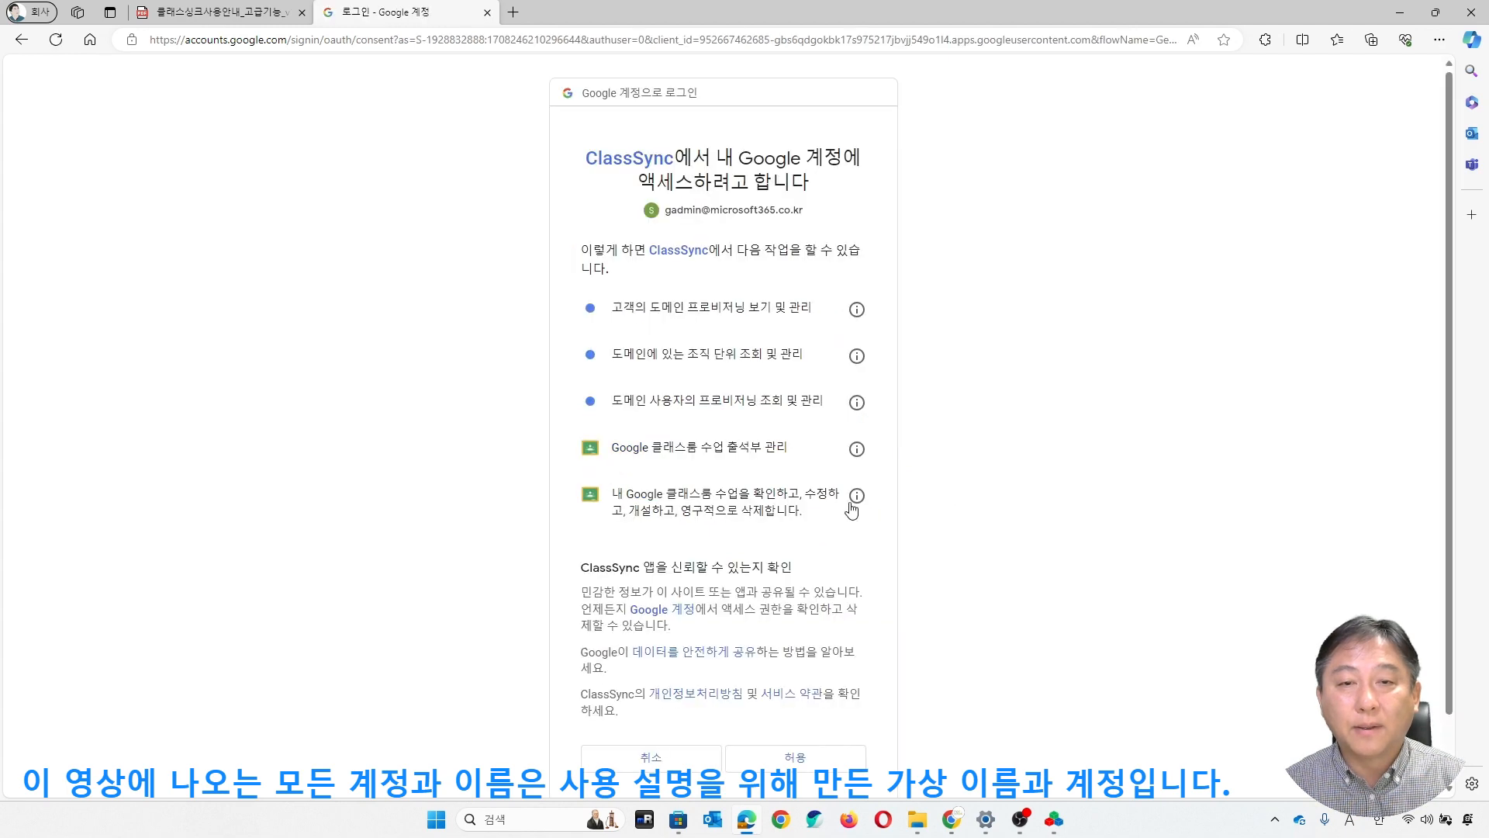
left_click(816, 684)
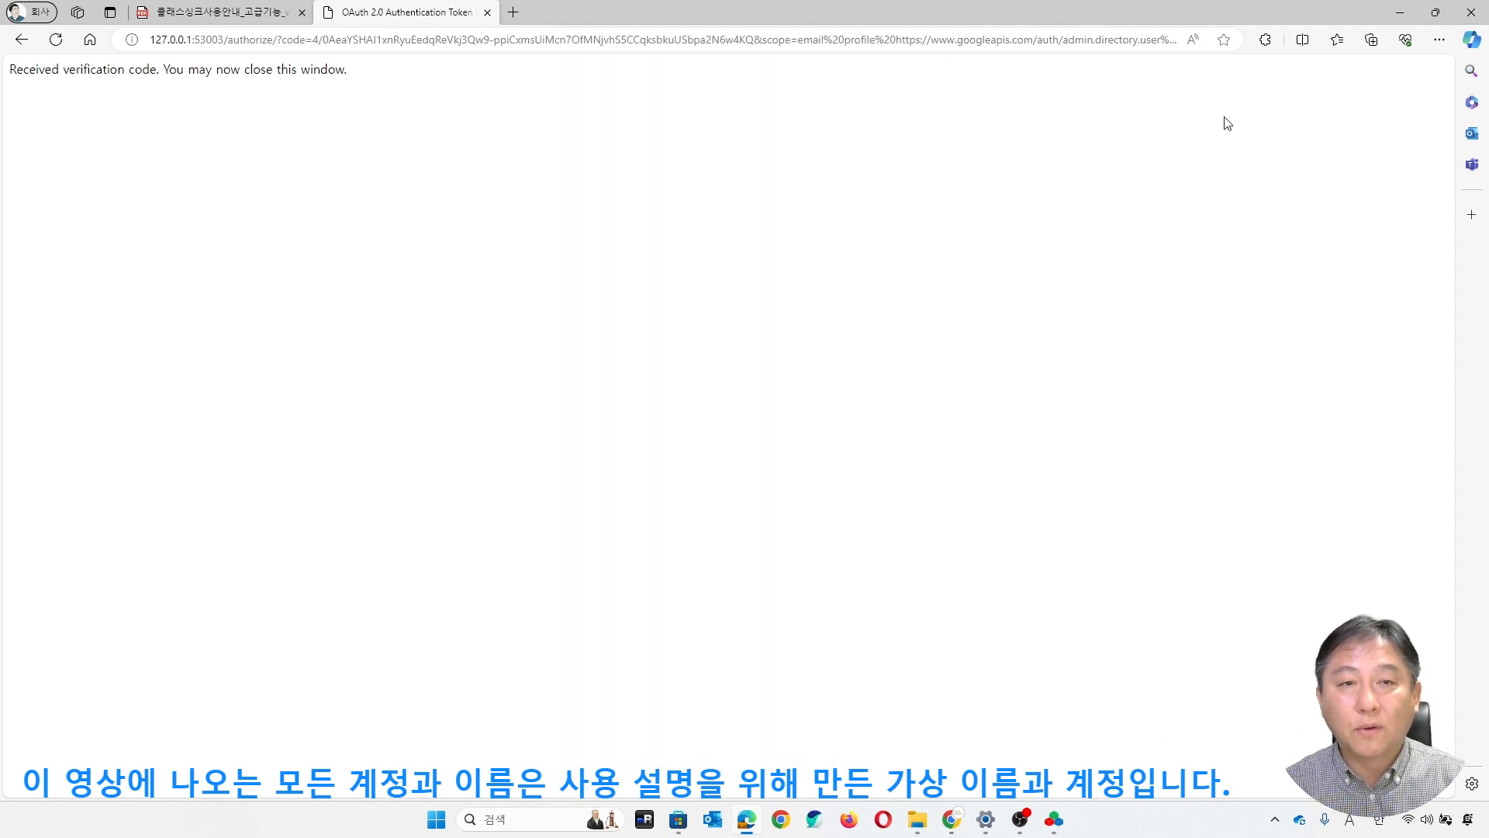
left_click(1400, 11)
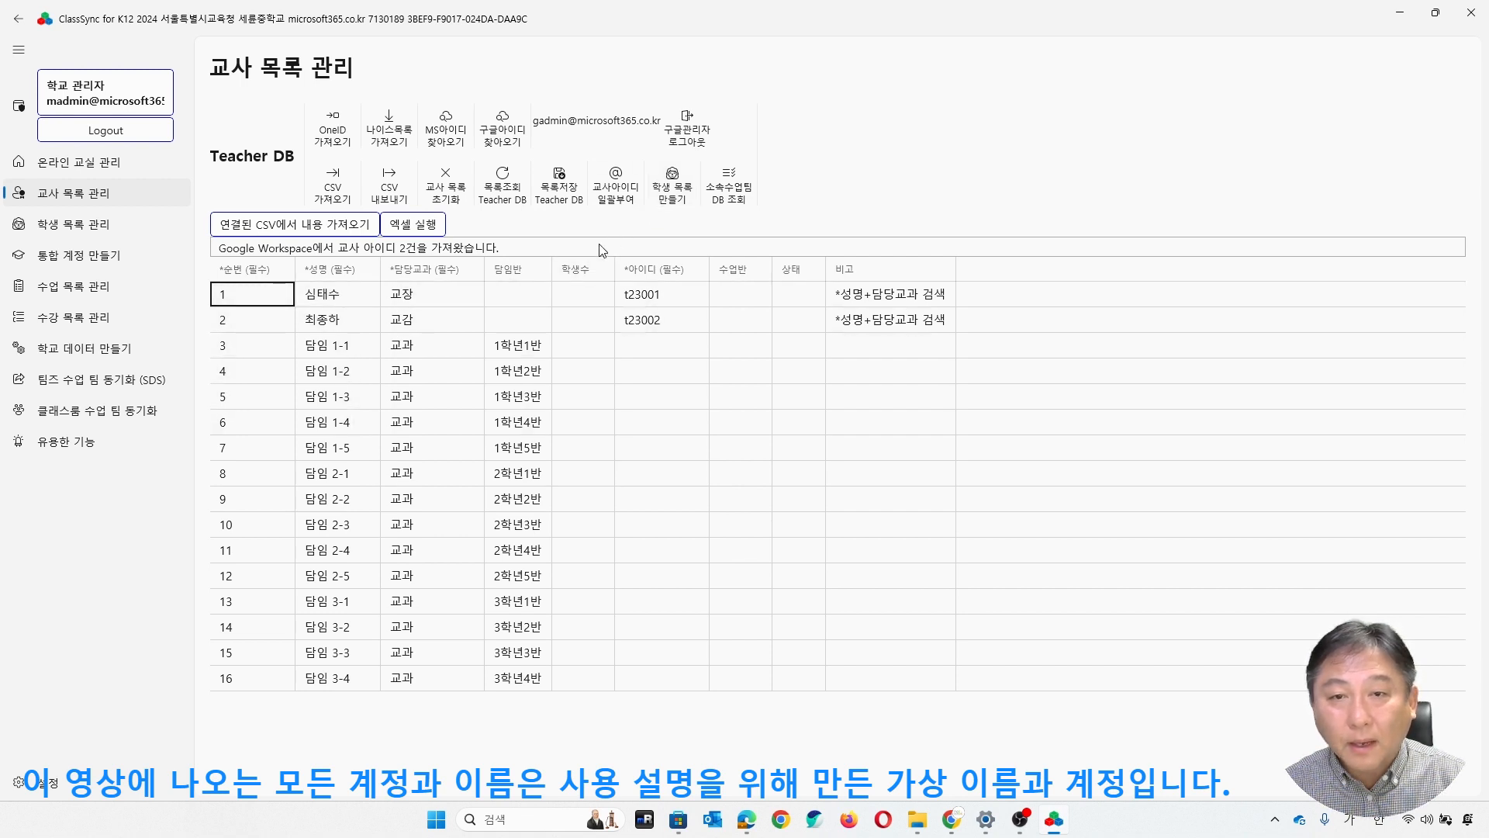
left_click(612, 200)
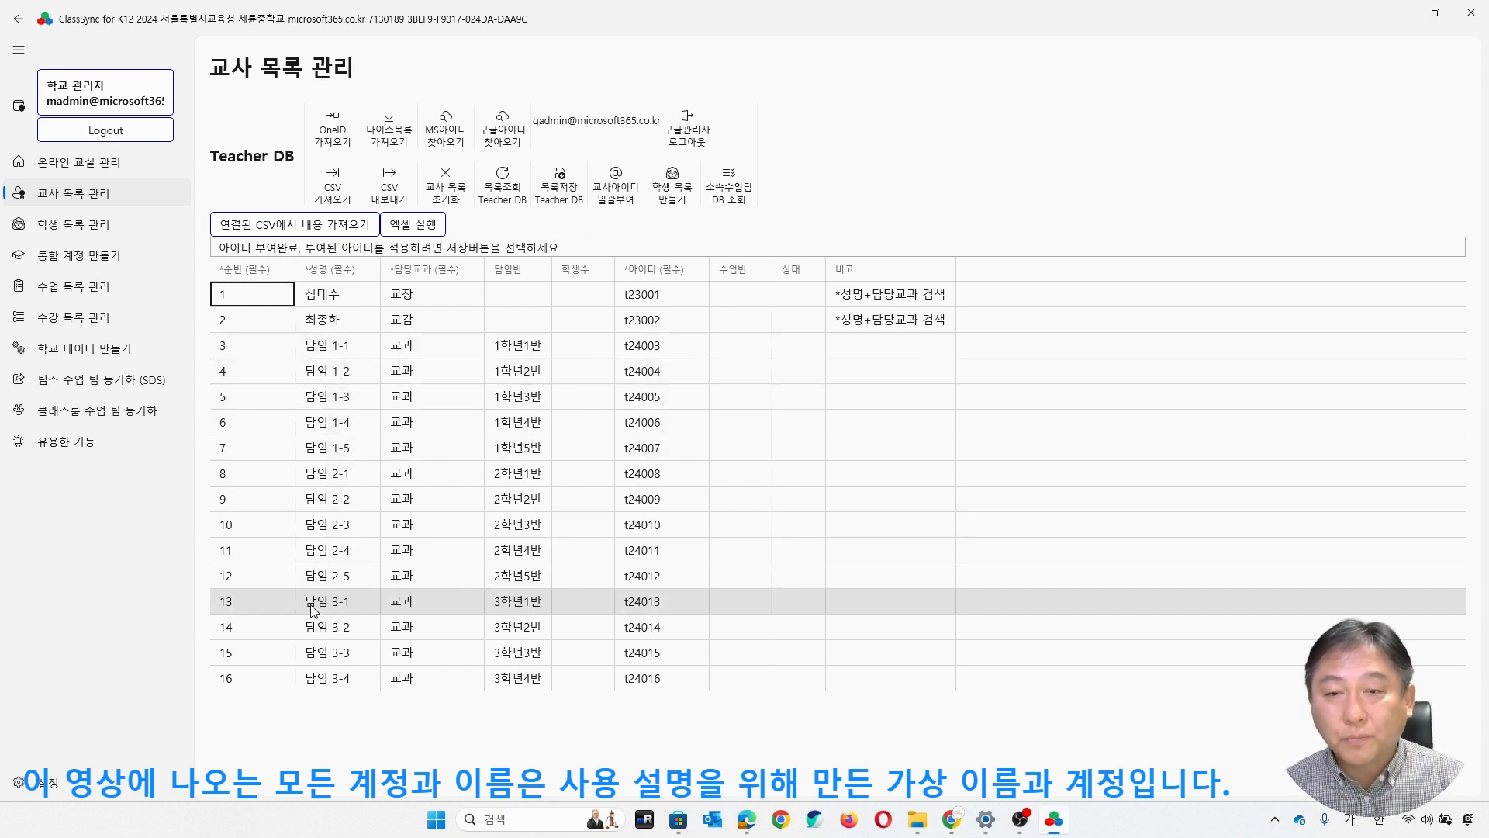
- Change the name of the 1학년1반 homeroom teacher in row 3 to 일학년
left_click(356, 351)
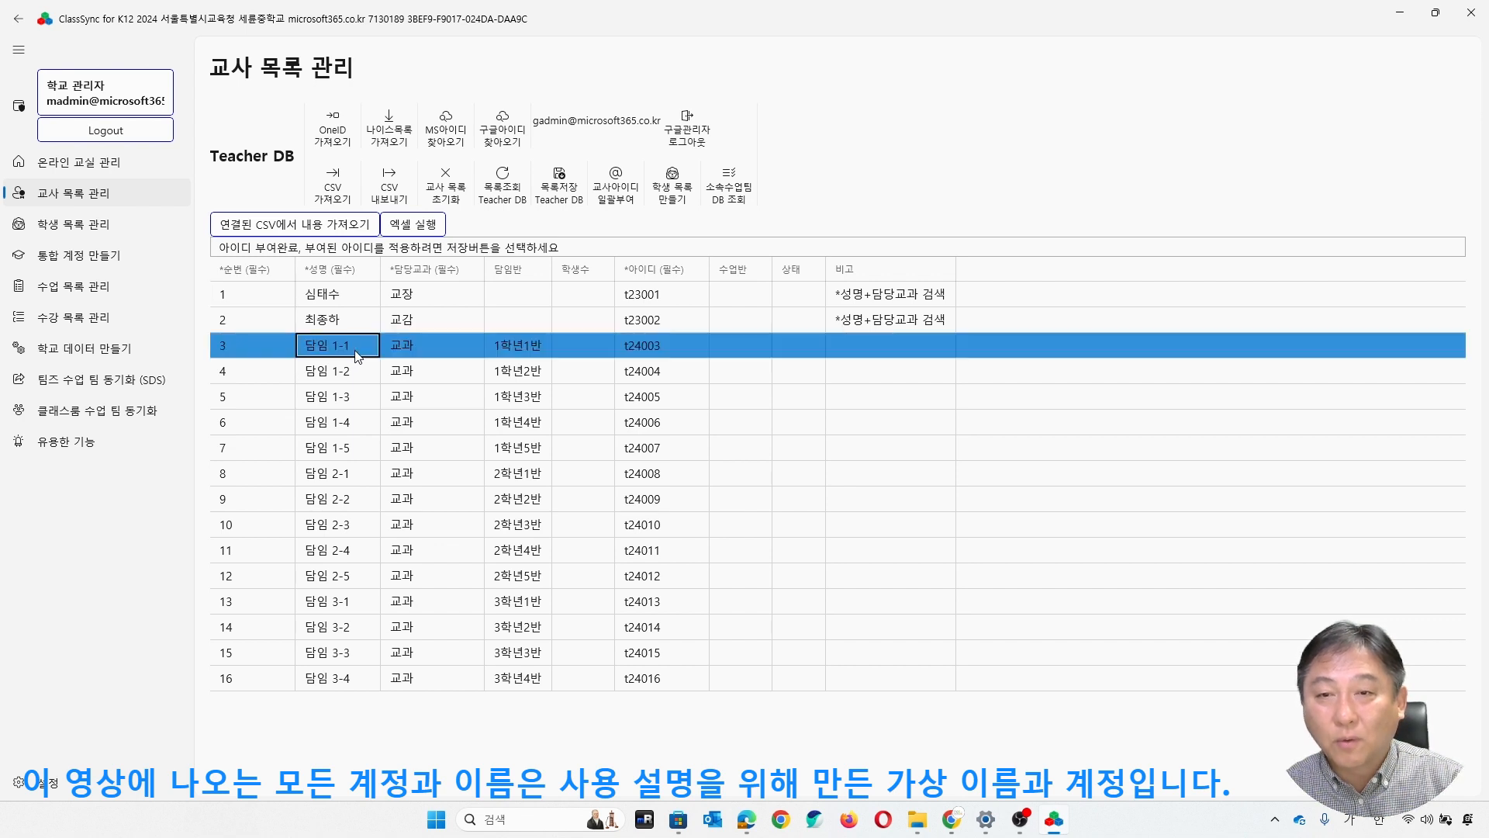
left_click(356, 350)
key("BackSpace")
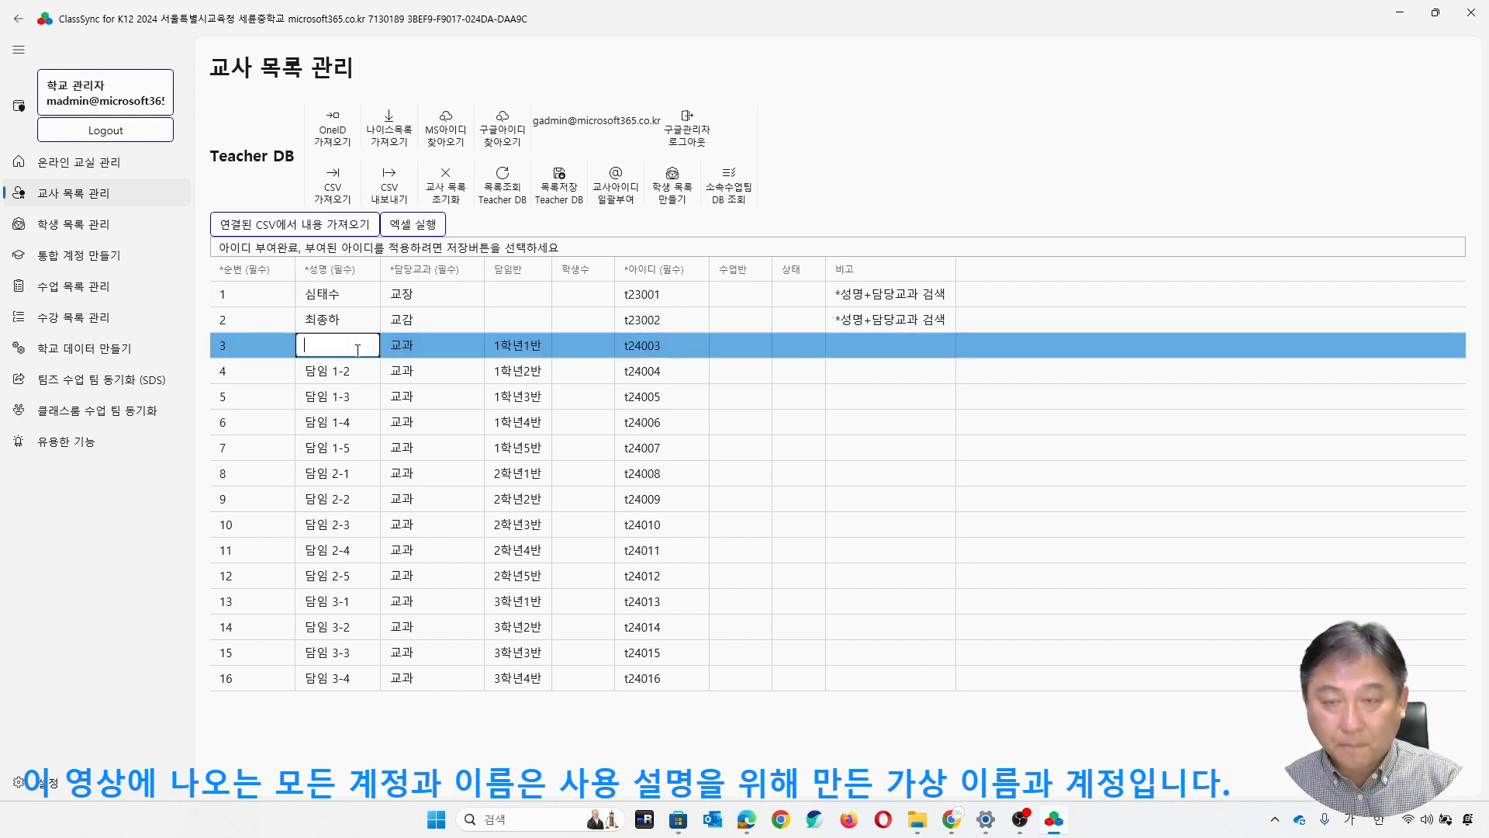
type("dlf")
key("BackSpace")
key("Hangul")
type("일학년")
key("Return")
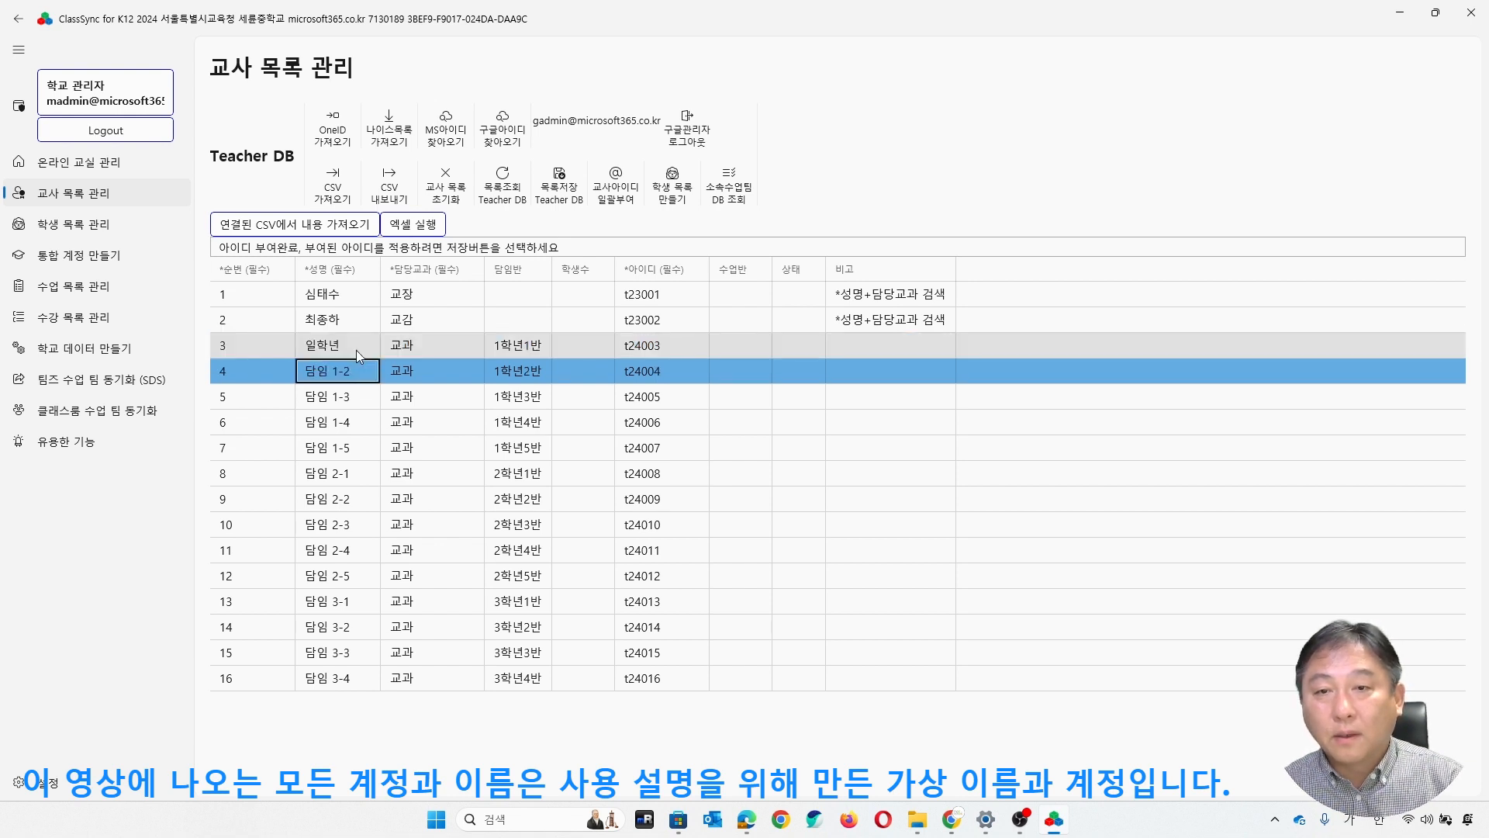
left_click(370, 347)
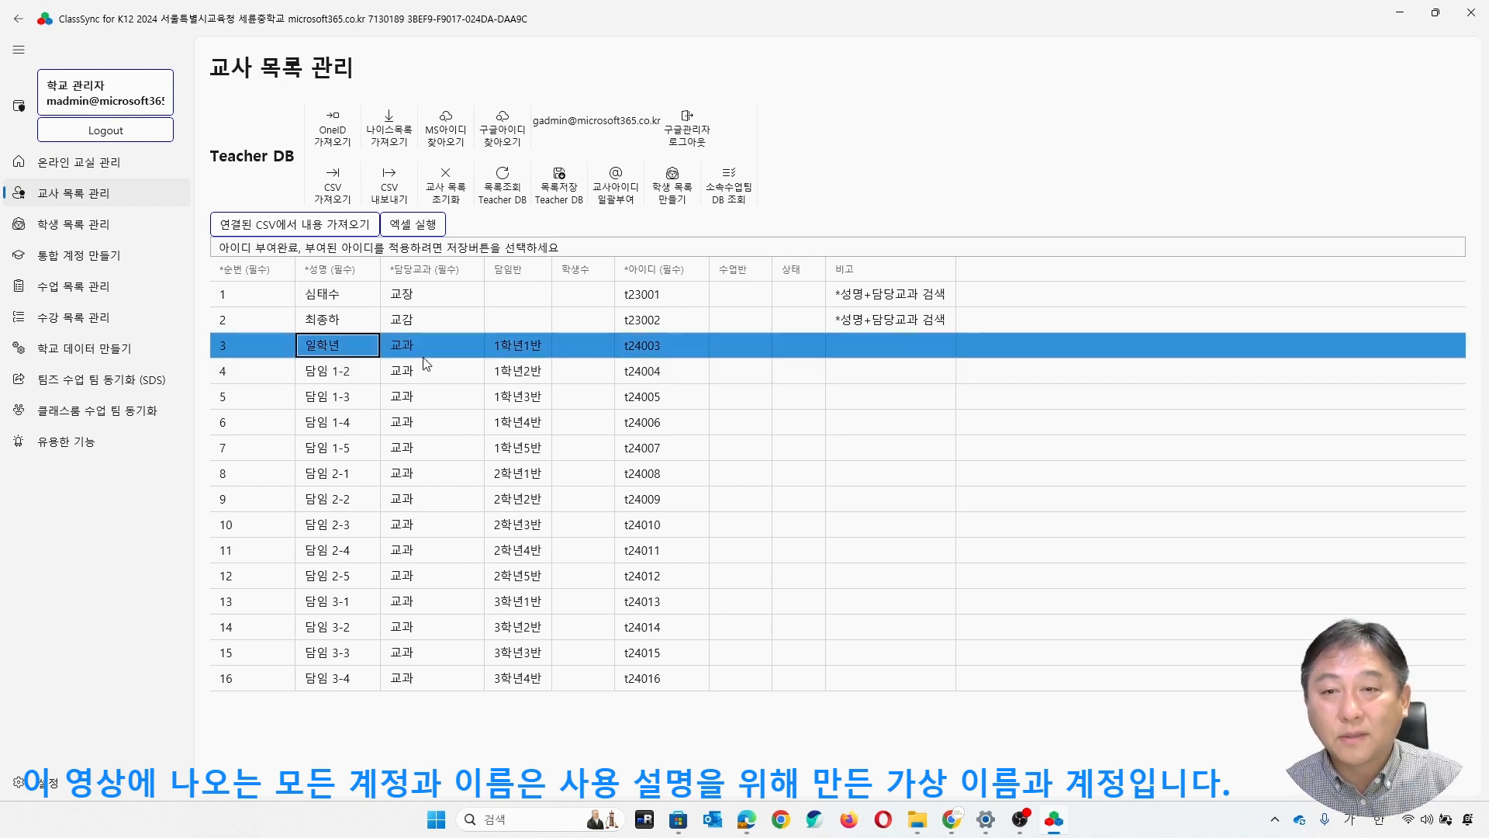
- Export the teacher list to the desktop folder (바탕 화면) as the CSV file 교사목록.csv
left_click(390, 189)
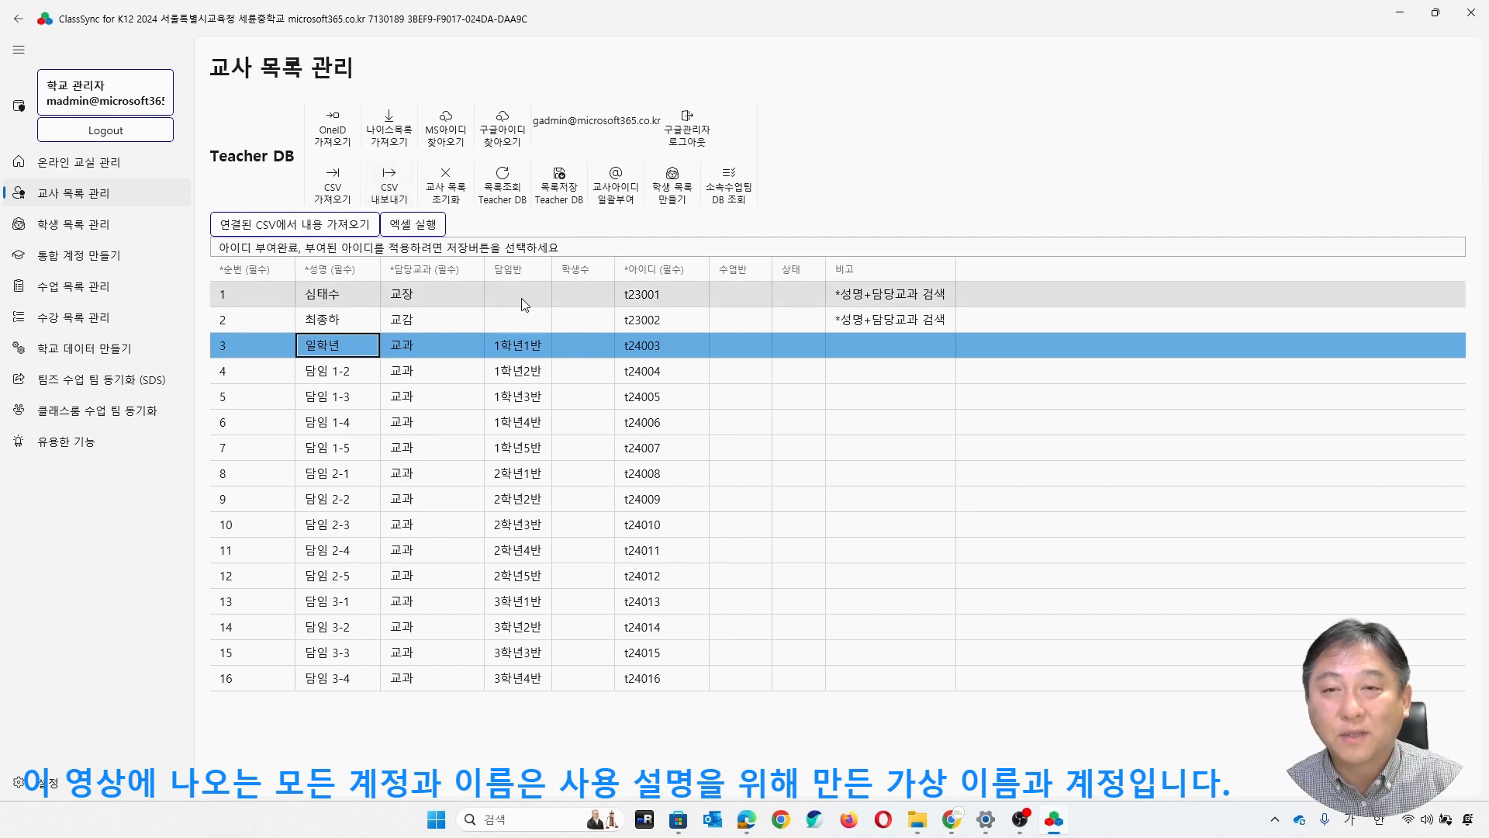
left_click_drag(388, 184, 708, 204)
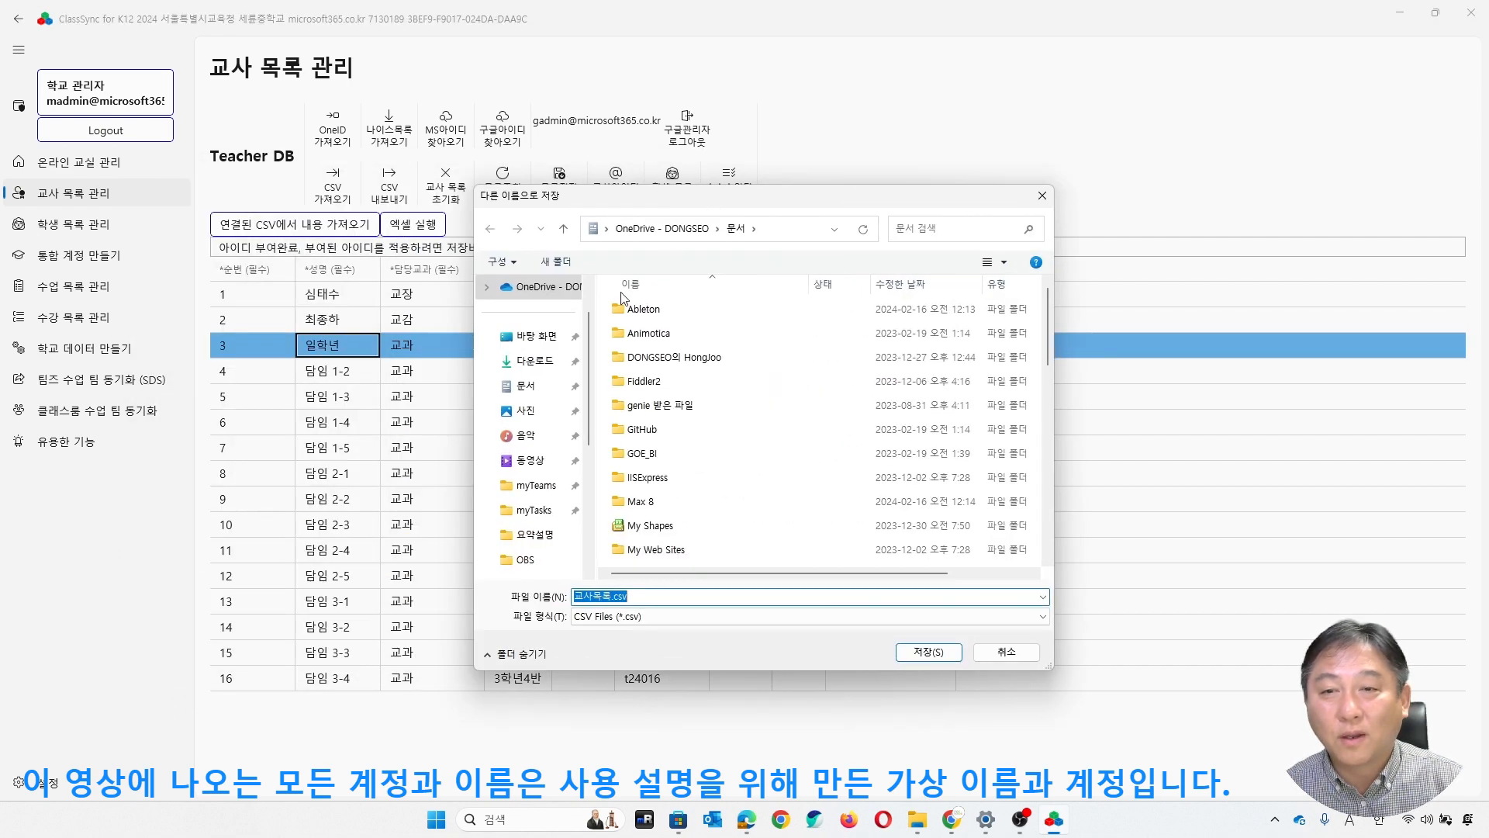
left_click(554, 345)
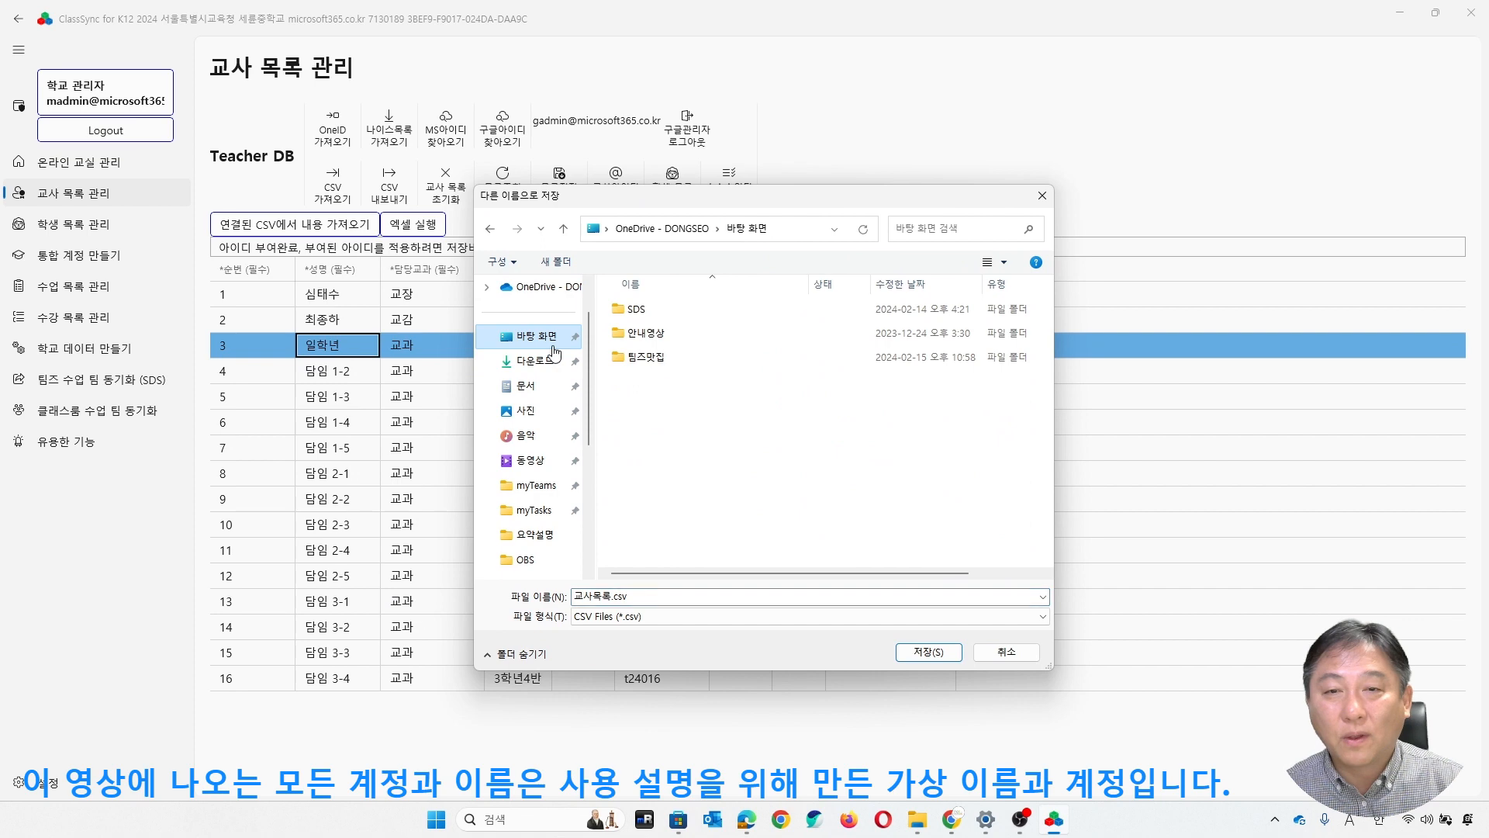
left_click(931, 655)
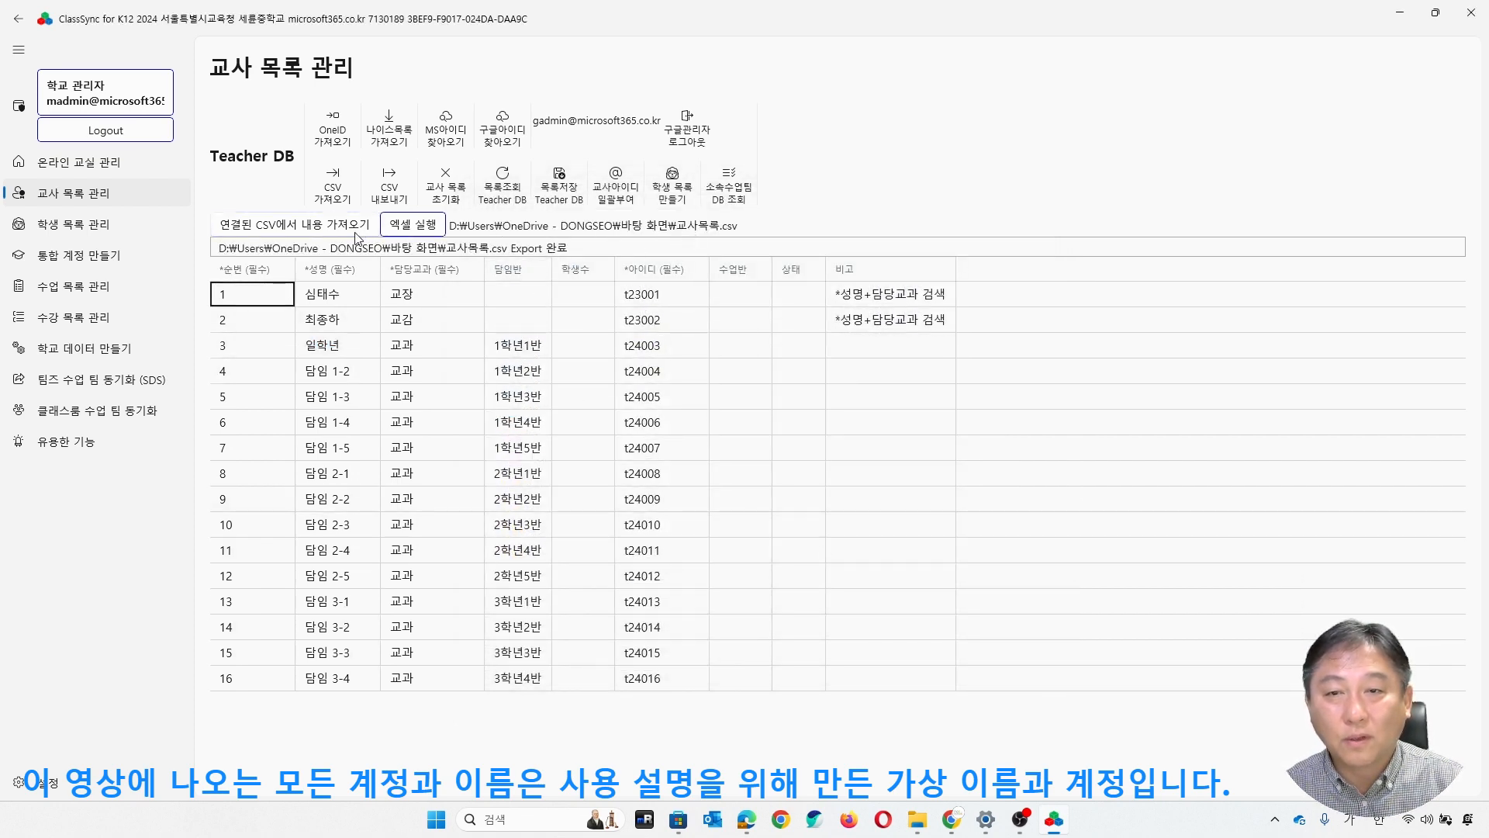
- Open the exported 교사목록.csv in Excel, just this once, and move its window aside from the teacher list
left_click(427, 233)
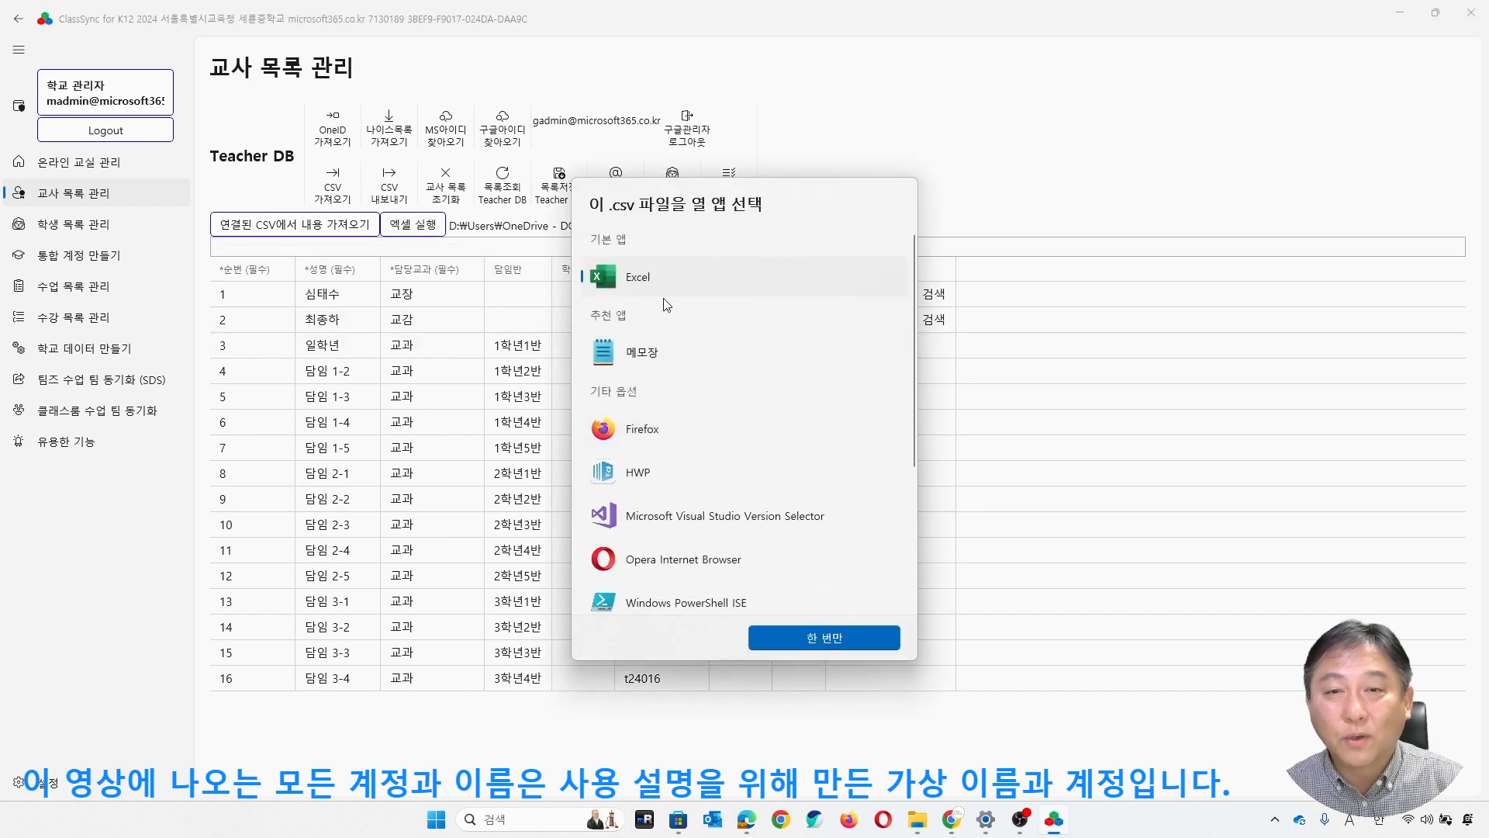
left_click(838, 640)
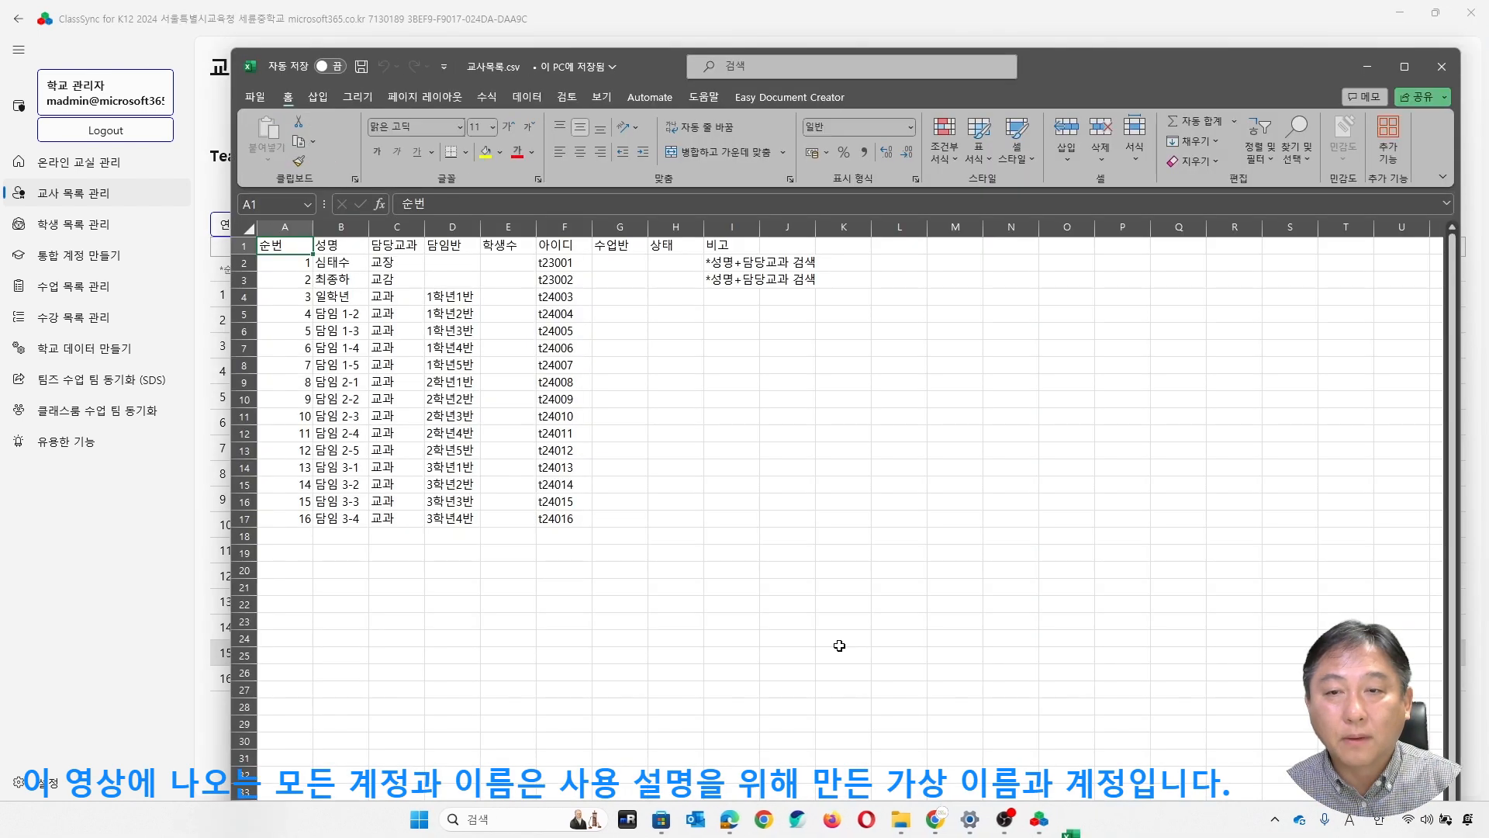
left_click(752, 500)
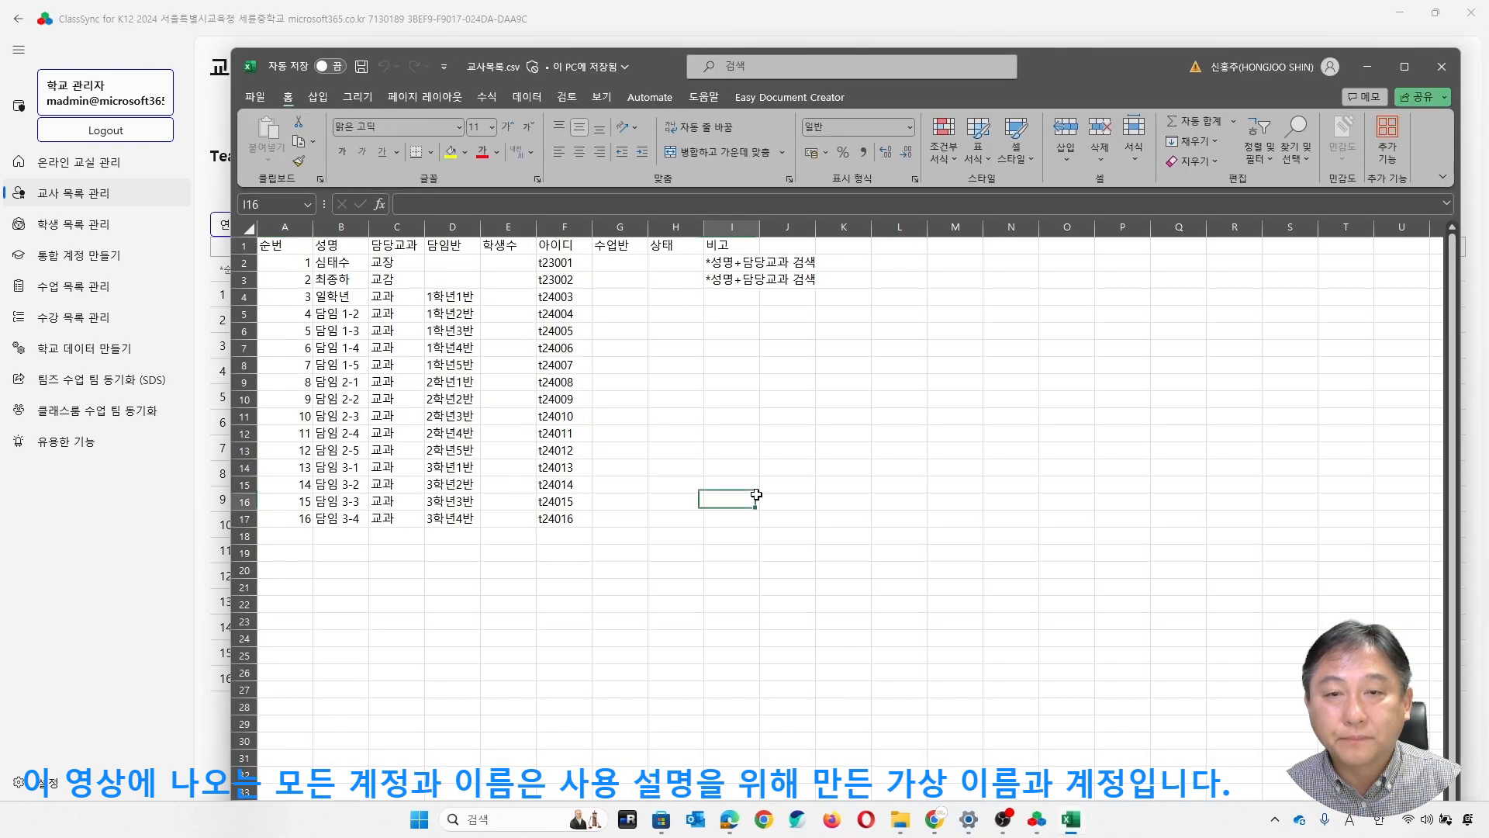
left_click_drag(1082, 80, 1139, 70)
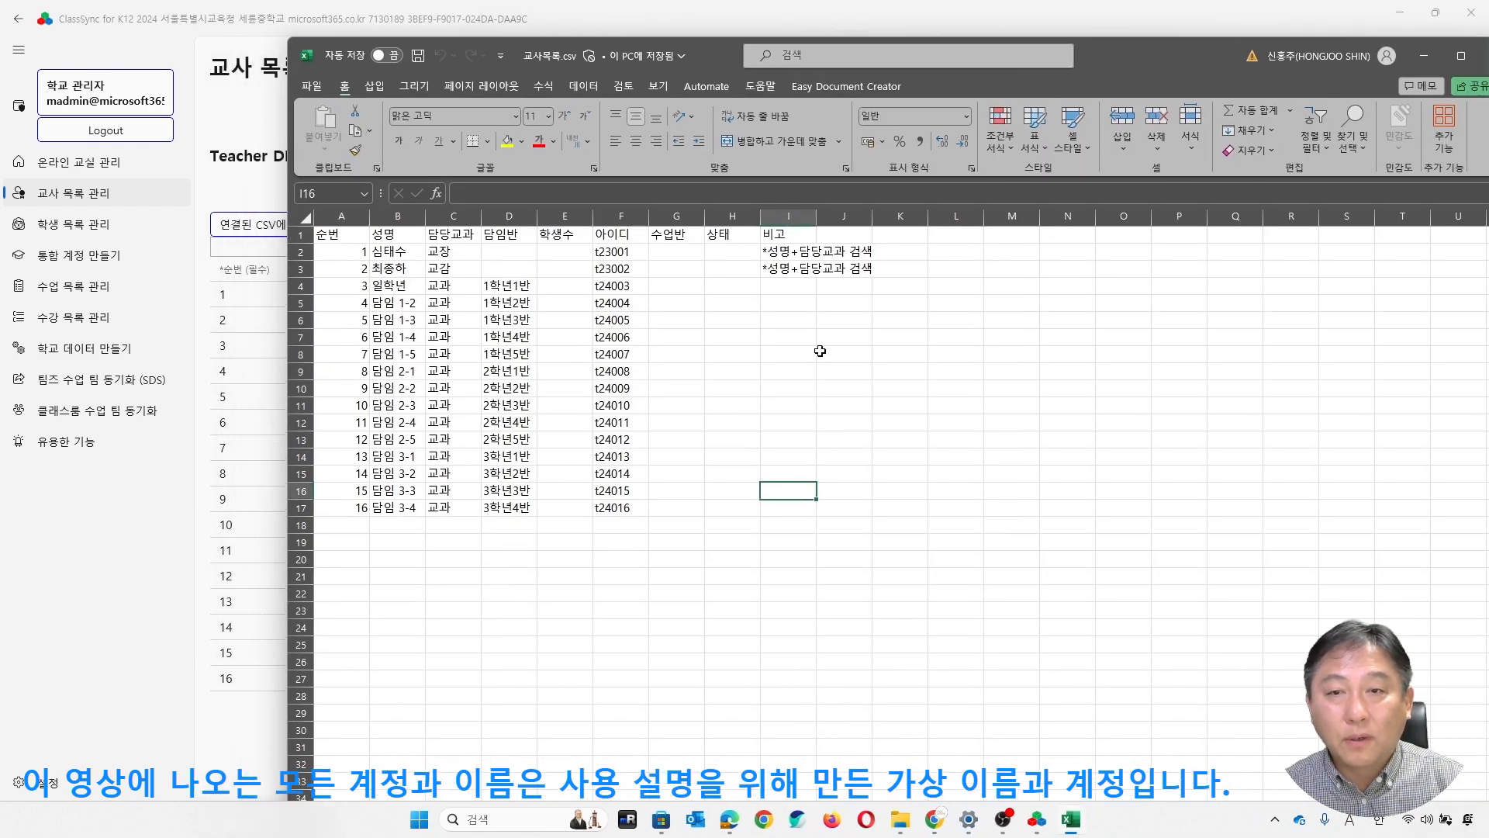
left_click_drag(838, 354, 776, 354)
- Change the name of the 2학년1반 homeroom teacher in cell B9 to 이학년
left_click(400, 303)
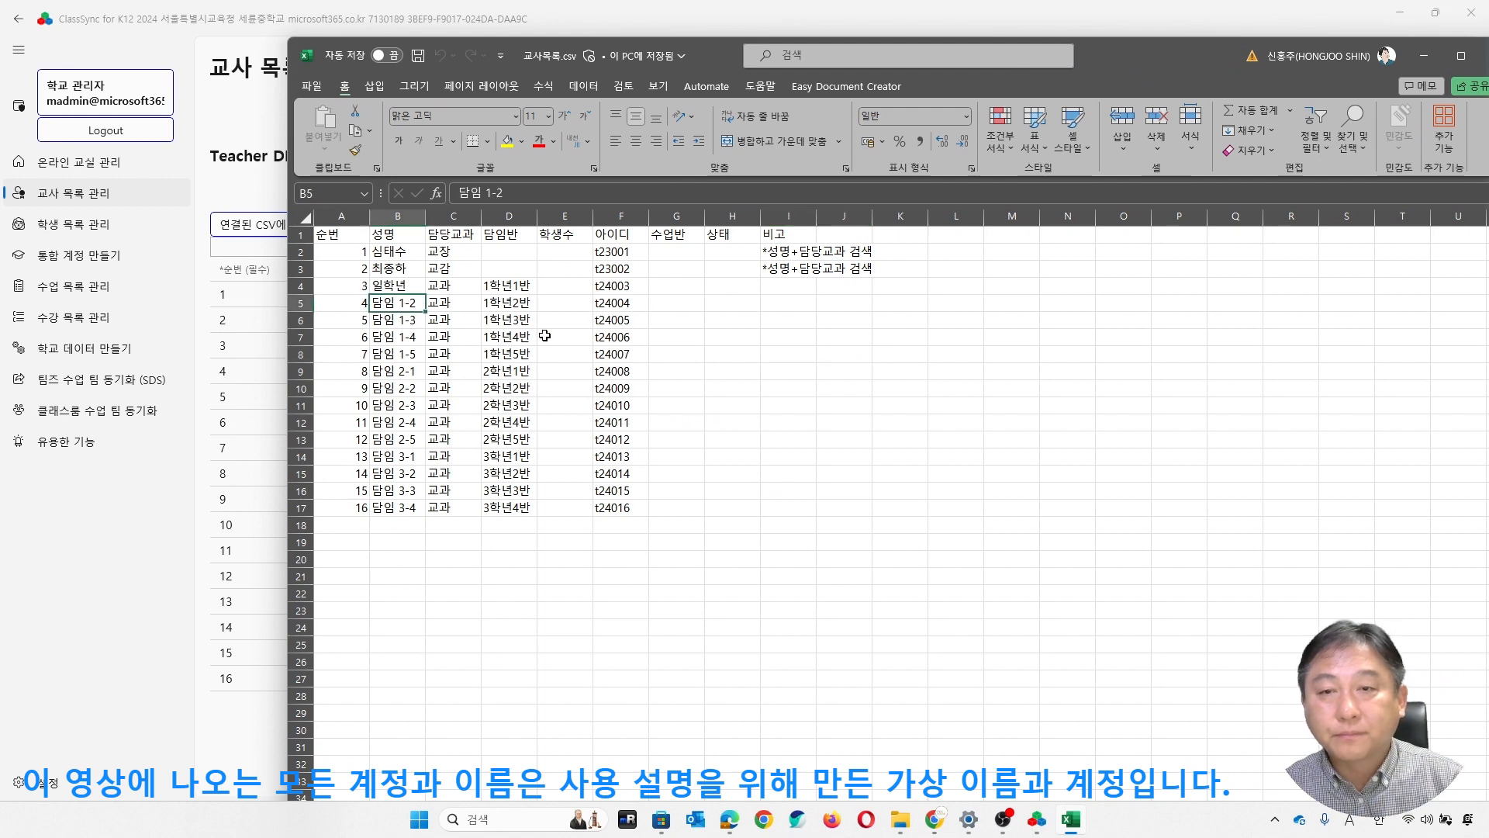
key("Down")
key("Down")
key("Down")
key("Down")
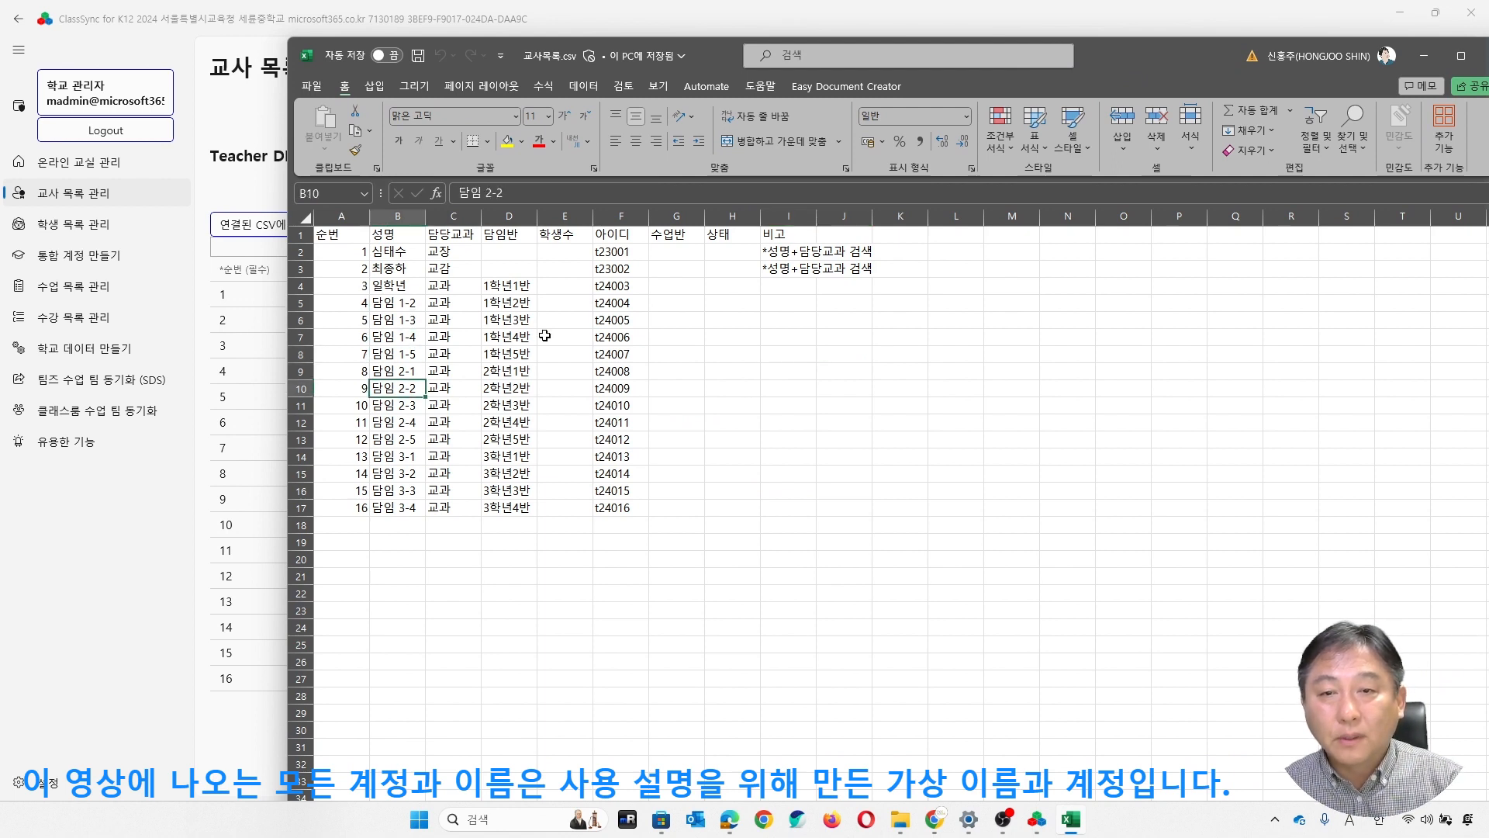
type("dl")
key("BackSpace")
key("BackSpace")
key("Hangul")
type("이학년")
key("Return")
- Change the name of the 3학년1반 homeroom teacher in cell B14 to 삼학년
key("Down")
key("Down")
key("Down")
key("Down")
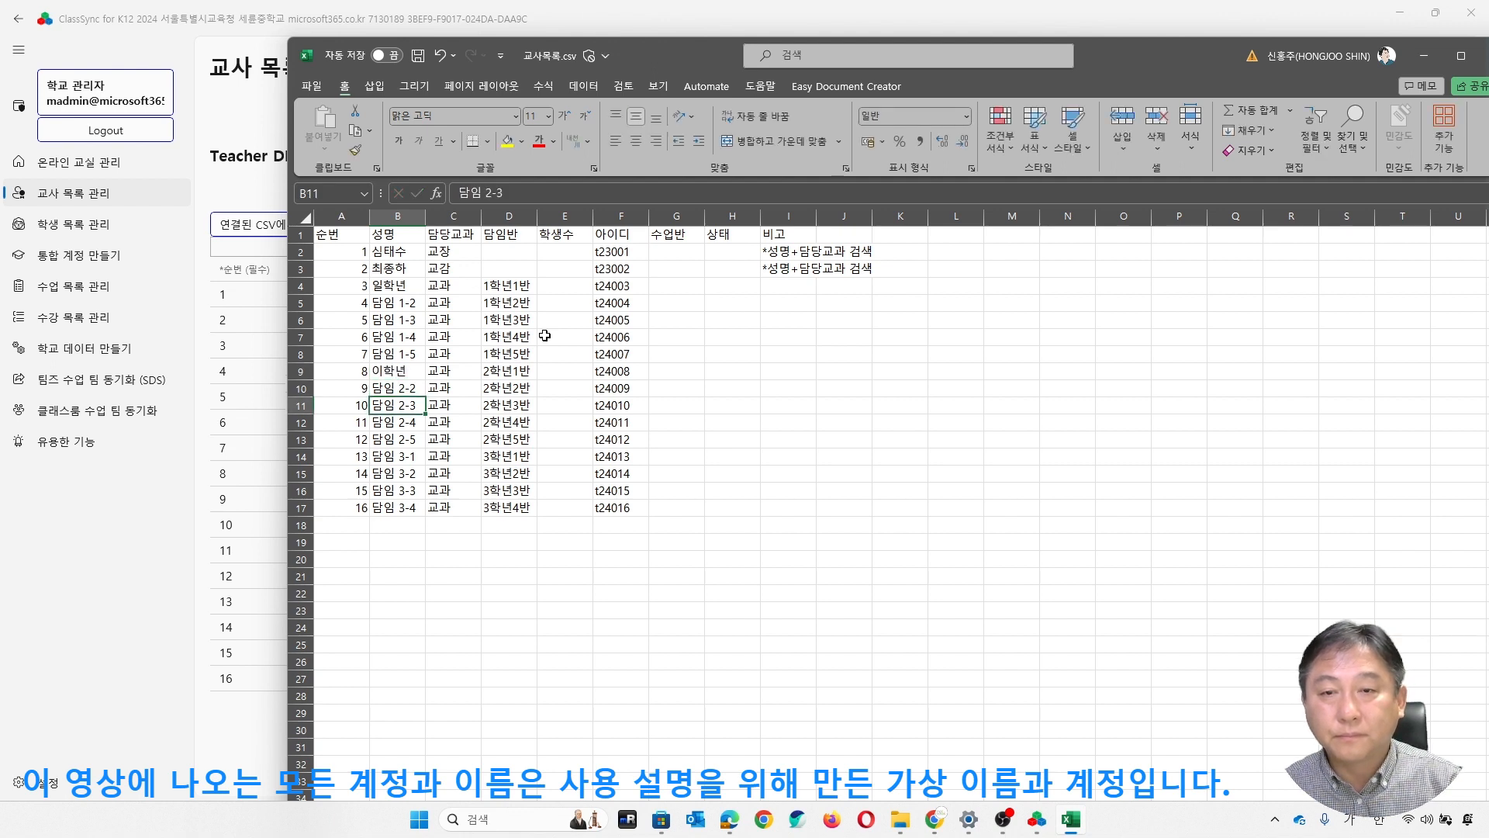
type("삼학년")
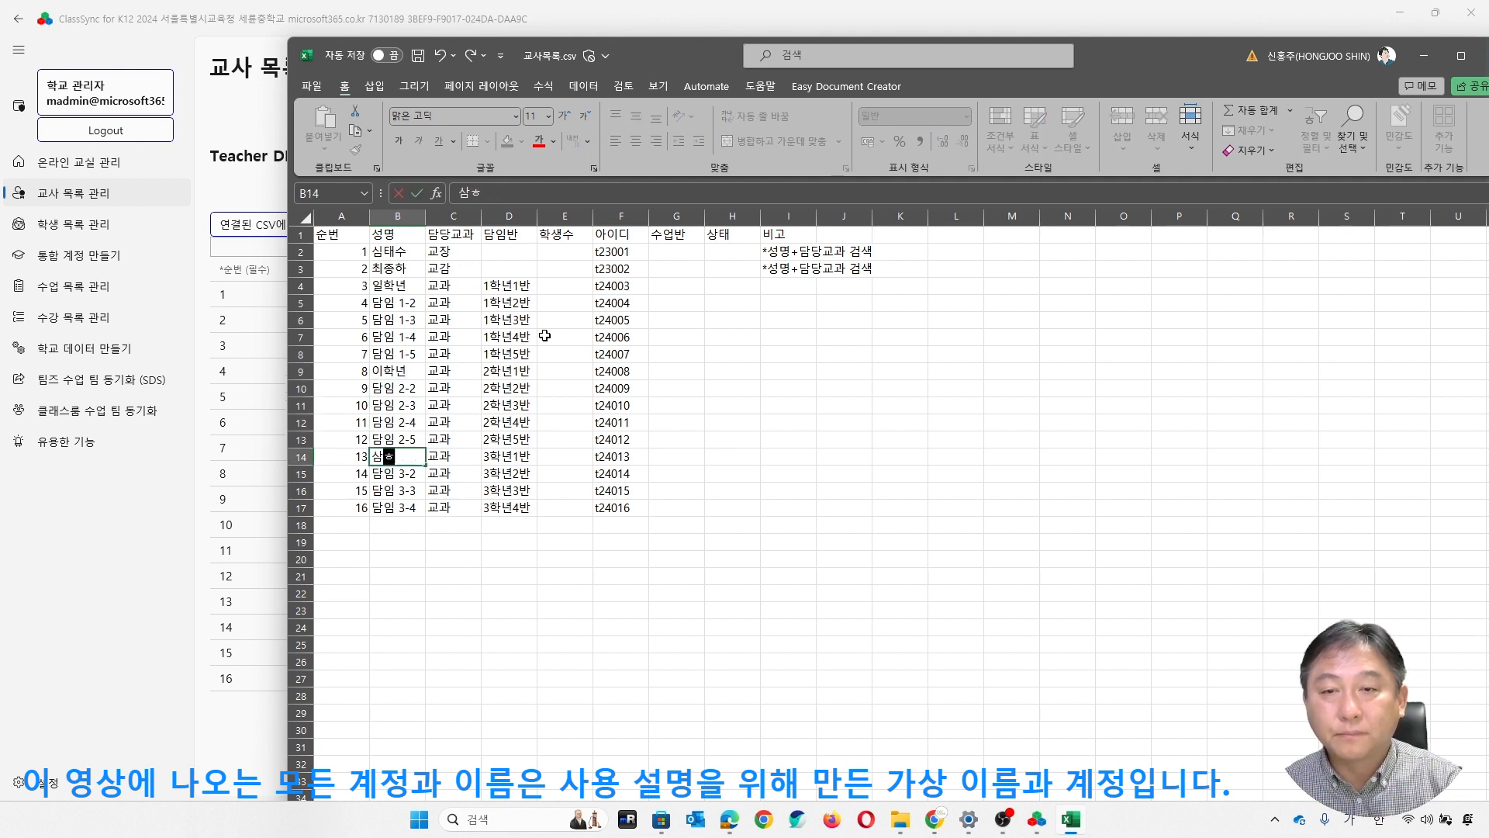
key("Return")
- Set the subject of the teacher 일학년 in cell C4 to 영어
key("Up")
key("Up")
key("Up")
key("Up")
key("Up")
key("Up")
key("Up")
key("Up")
key("Up")
key("Up")
key("Up")
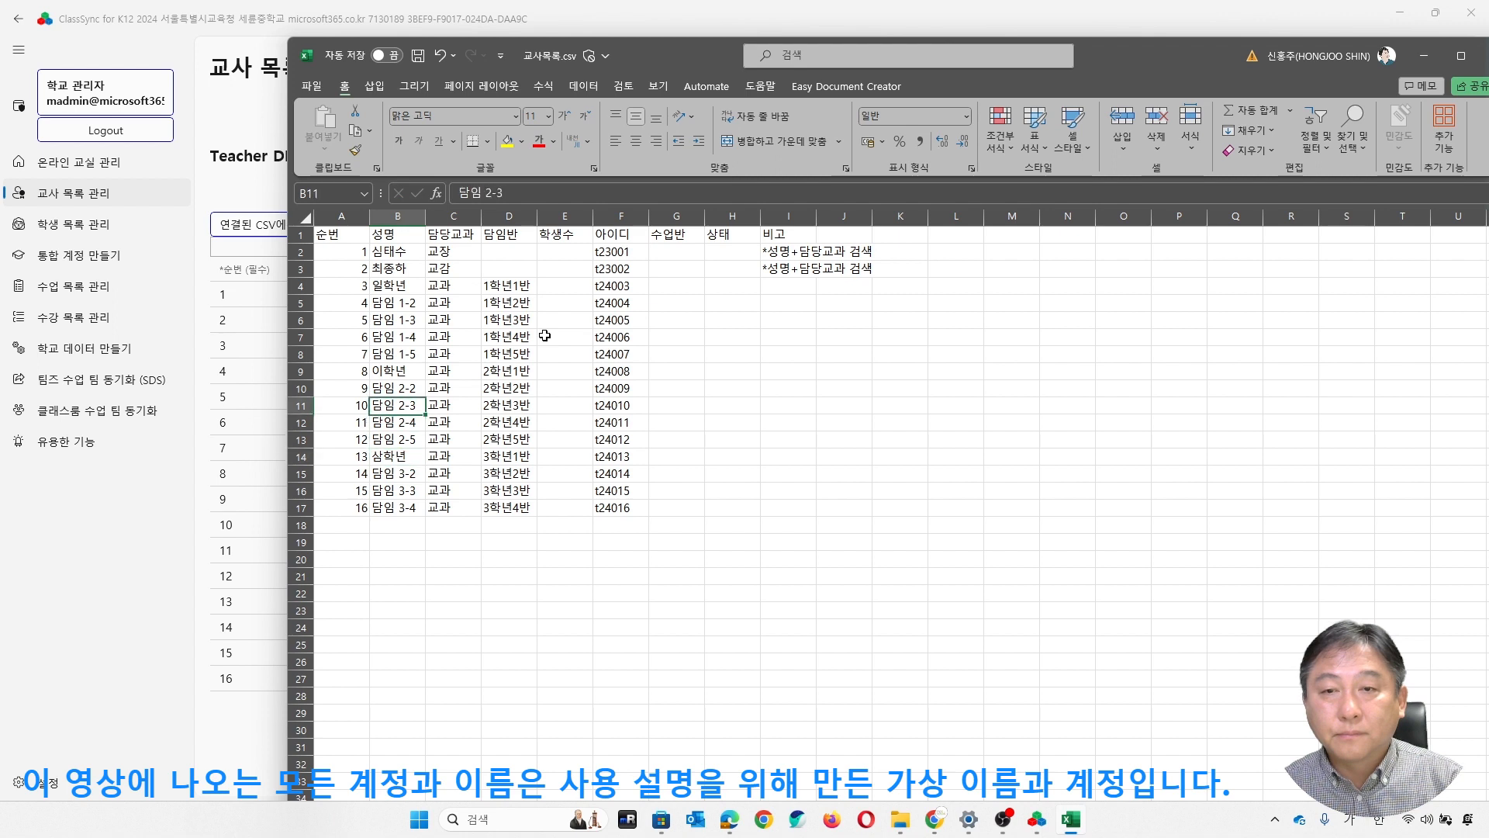
key("Right")
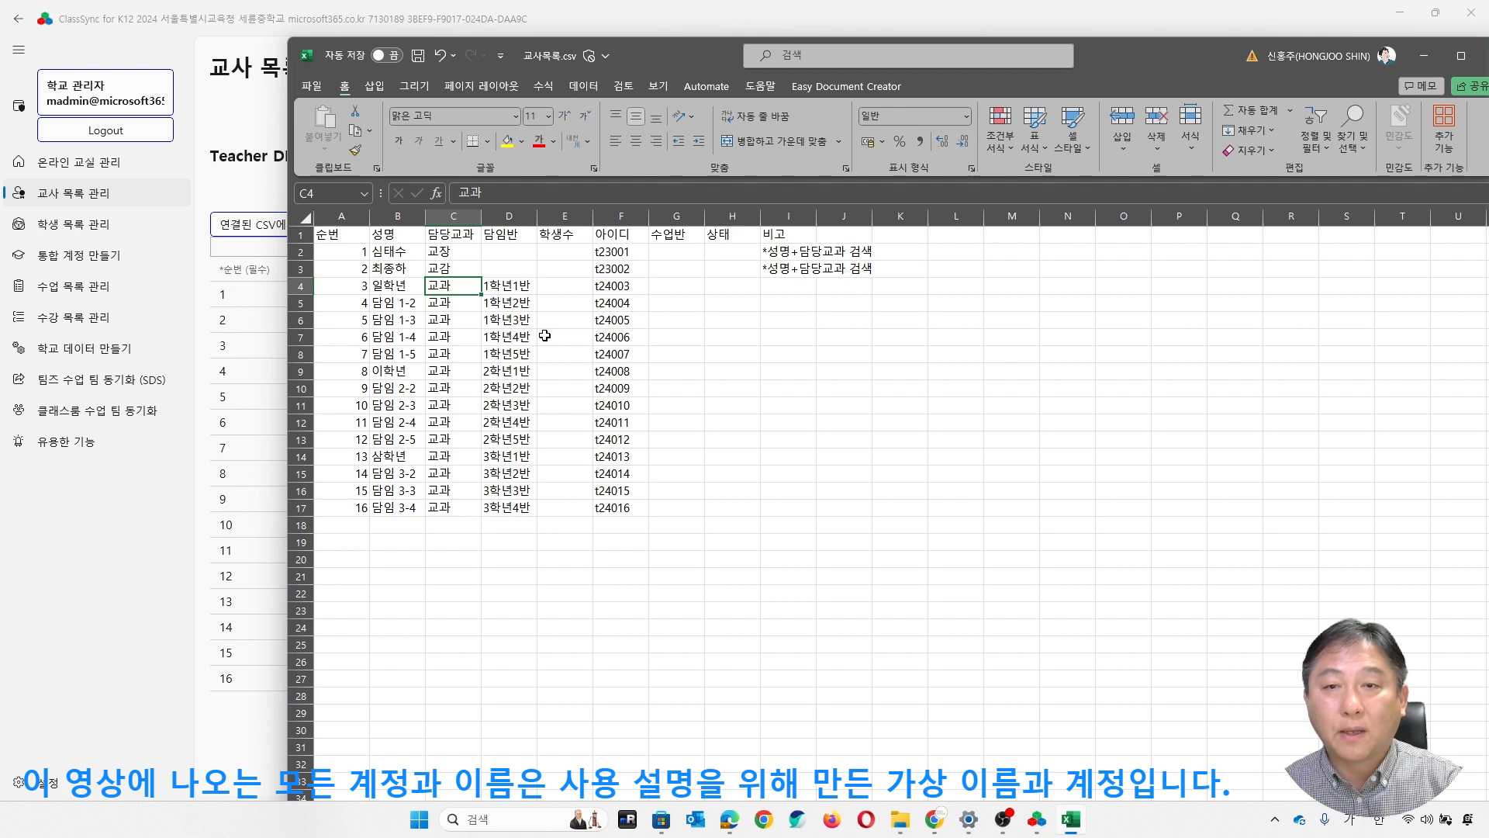
type("영어")
key("Return")
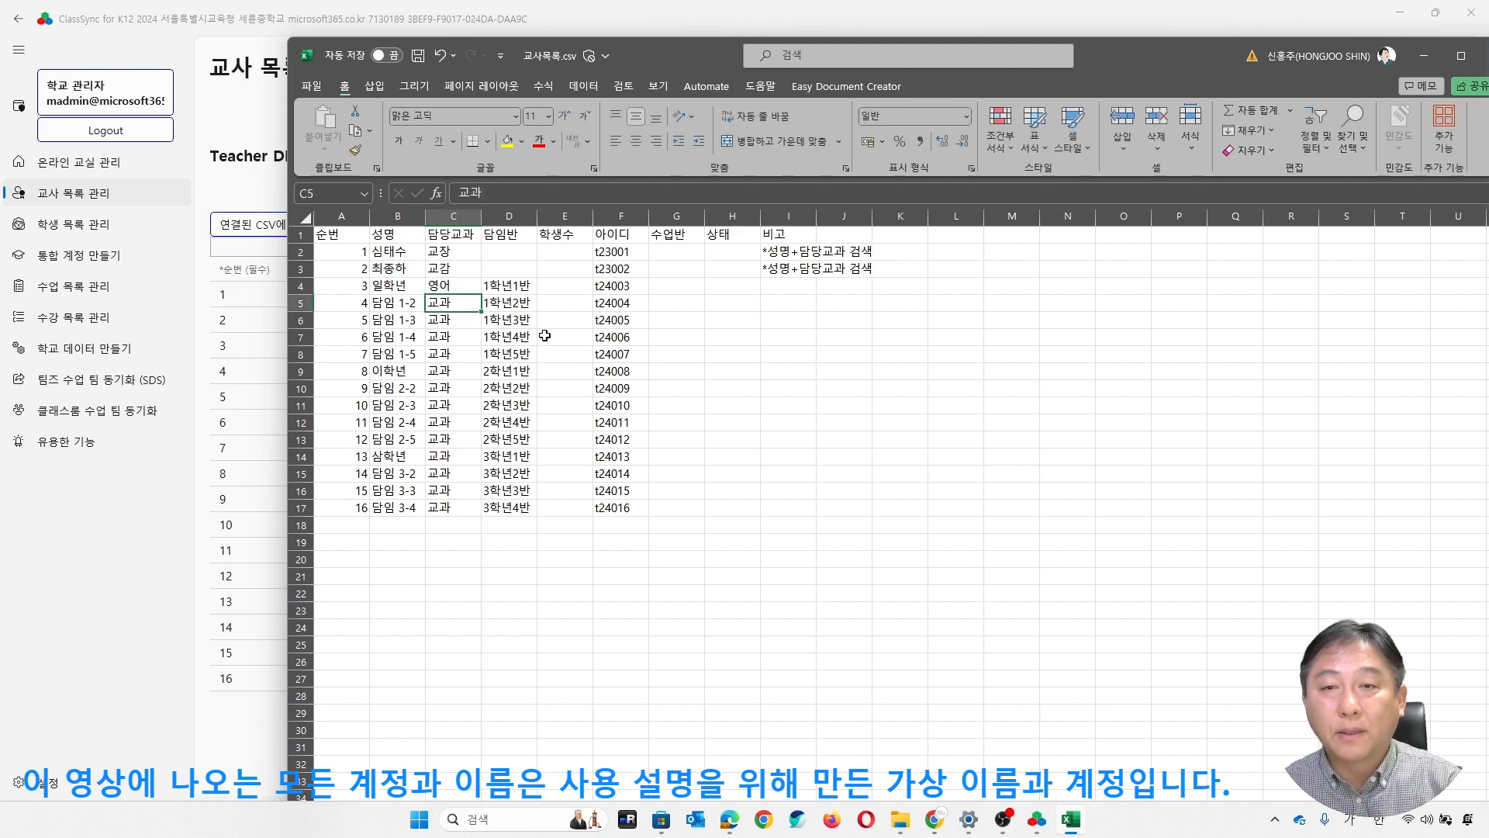
- Set the subject to 영어 for the teachers 이학년 in C9 and 삼학년 in C14
key("Down")
key("Down")
key("Down")
key("Down")
type("영어")
key("Return")
key("Down")
key("Down")
key("Down")
key("Down")
type("ㅇ영어")
key("Return")
- Check the homeroom class assignments down column D against the teachers' names and subjects
key("Up")
key("Up")
key("Up")
key("Up")
key("Up")
key("Up")
key("Up")
key("Up")
key("Up")
key("Up")
key("Up")
key("Right")
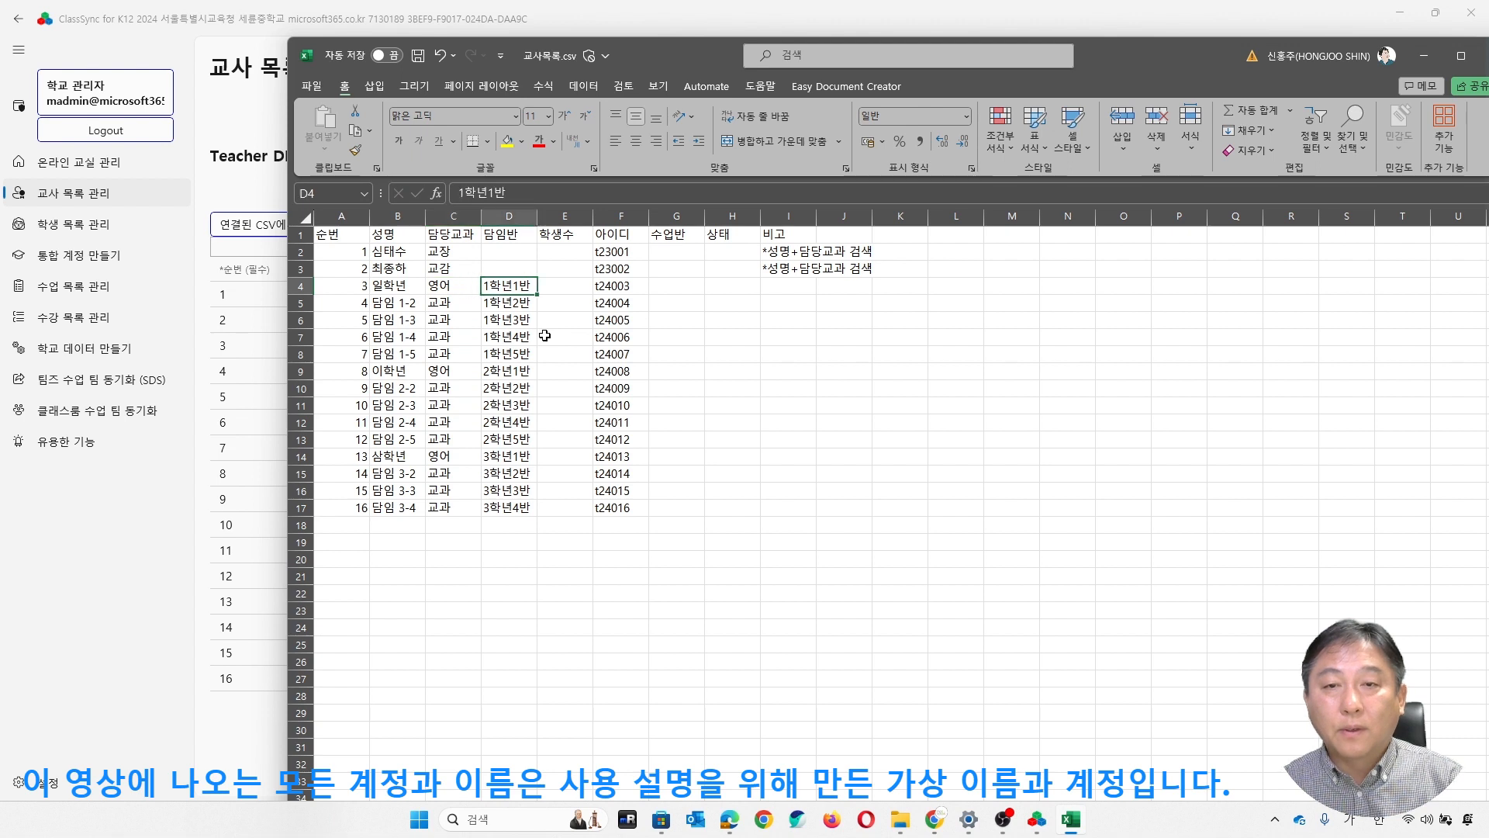
key("Down")
key("Down")
key("Down")
key("Down")
key("Down")
key("Down")
key("Down")
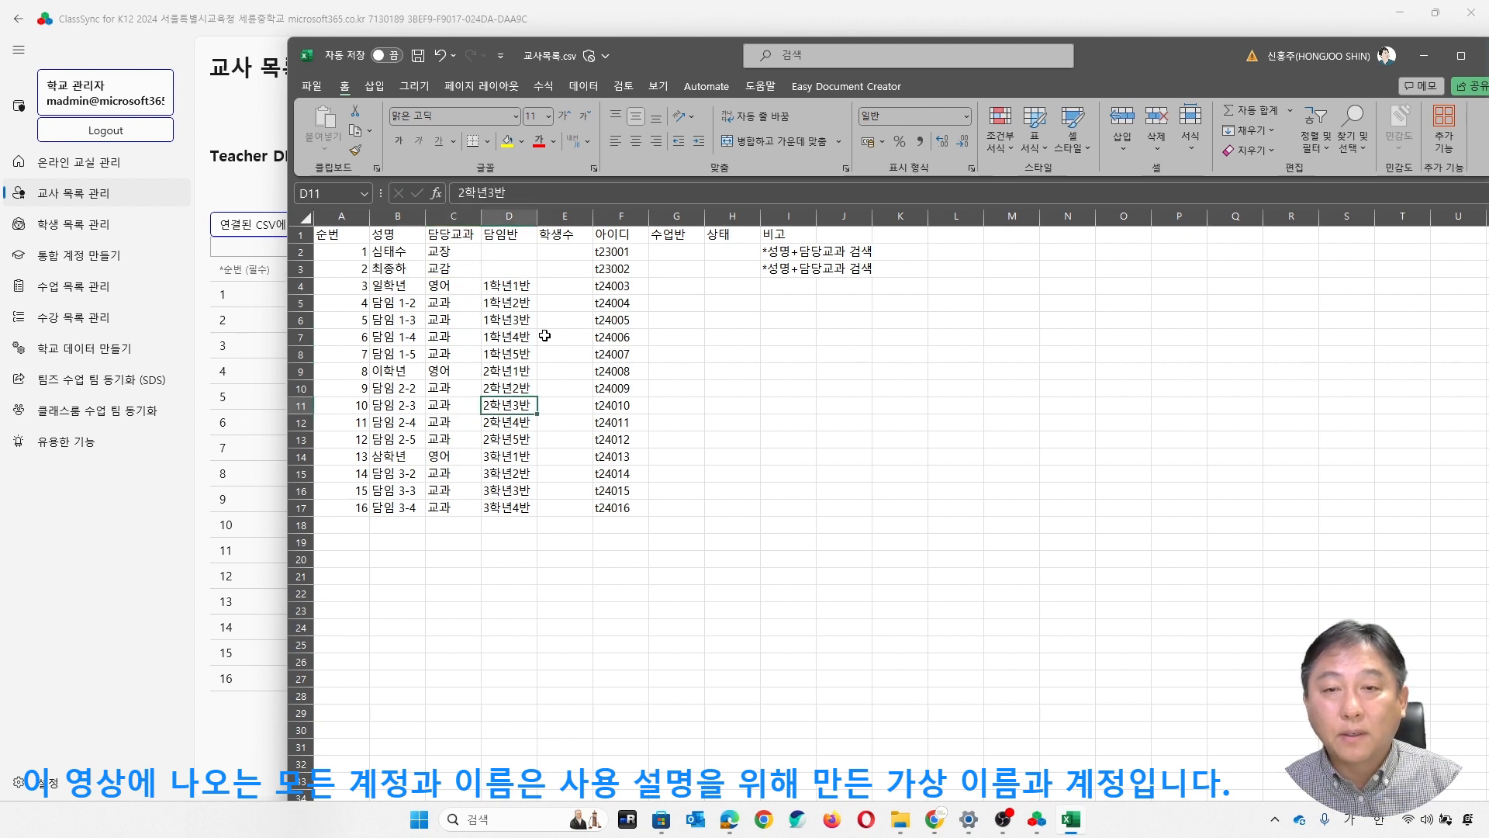
- Enter a student count of 20 in cell E4 for the 1학년1반 homeroom
left_click(683, 341)
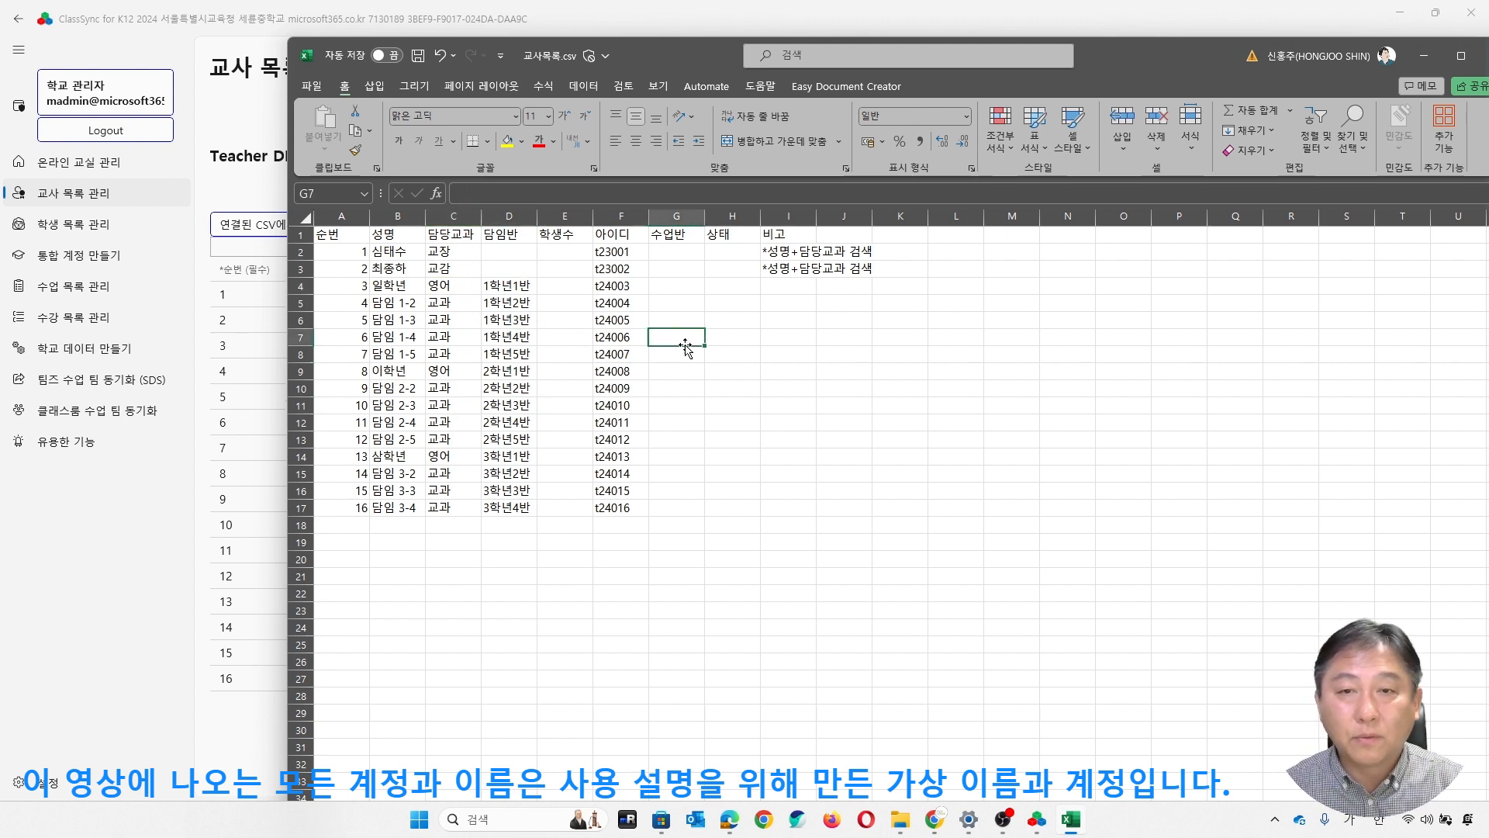
left_click(572, 314)
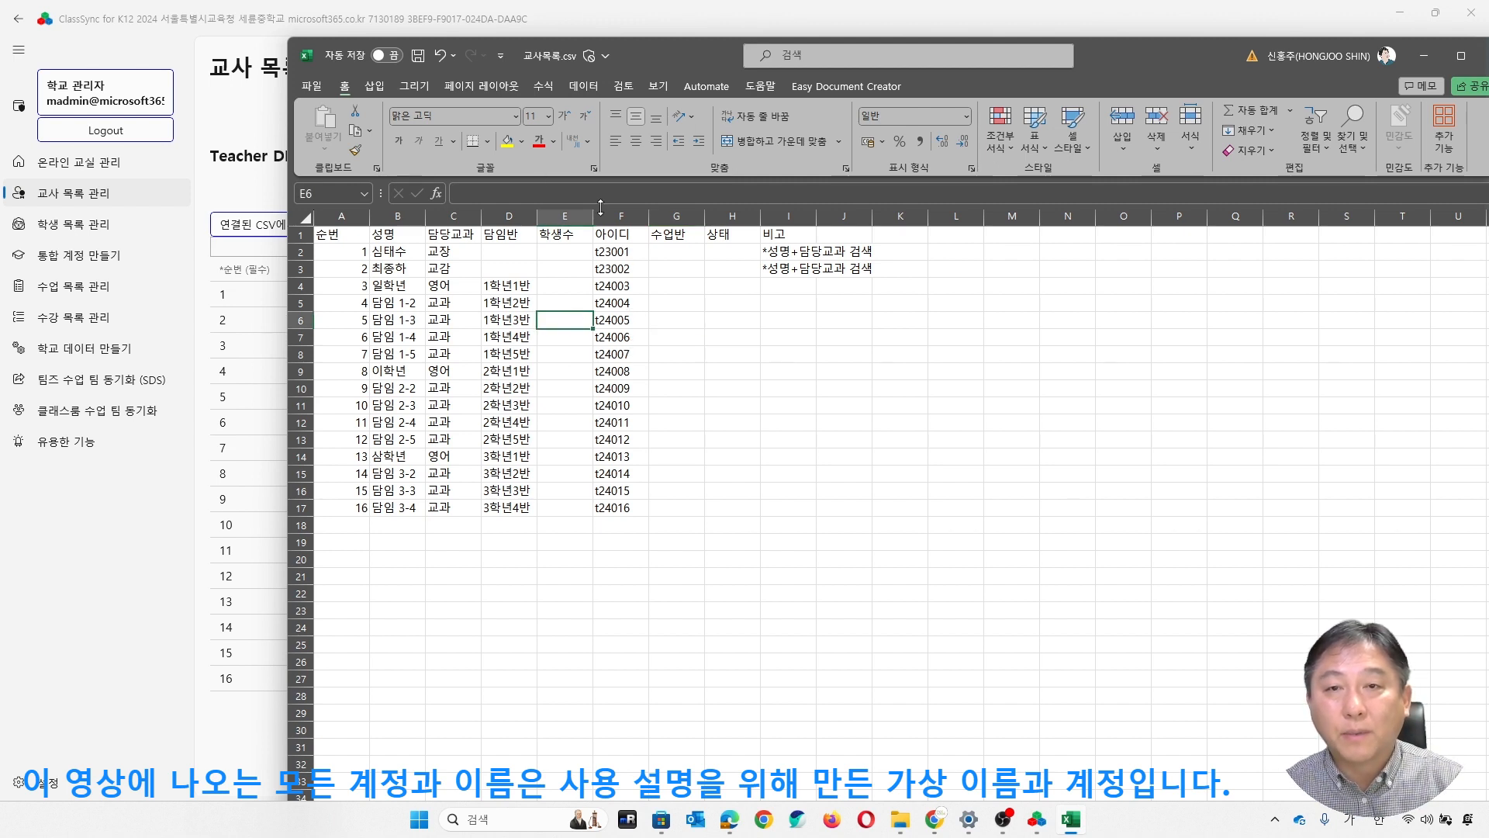
left_click(575, 287)
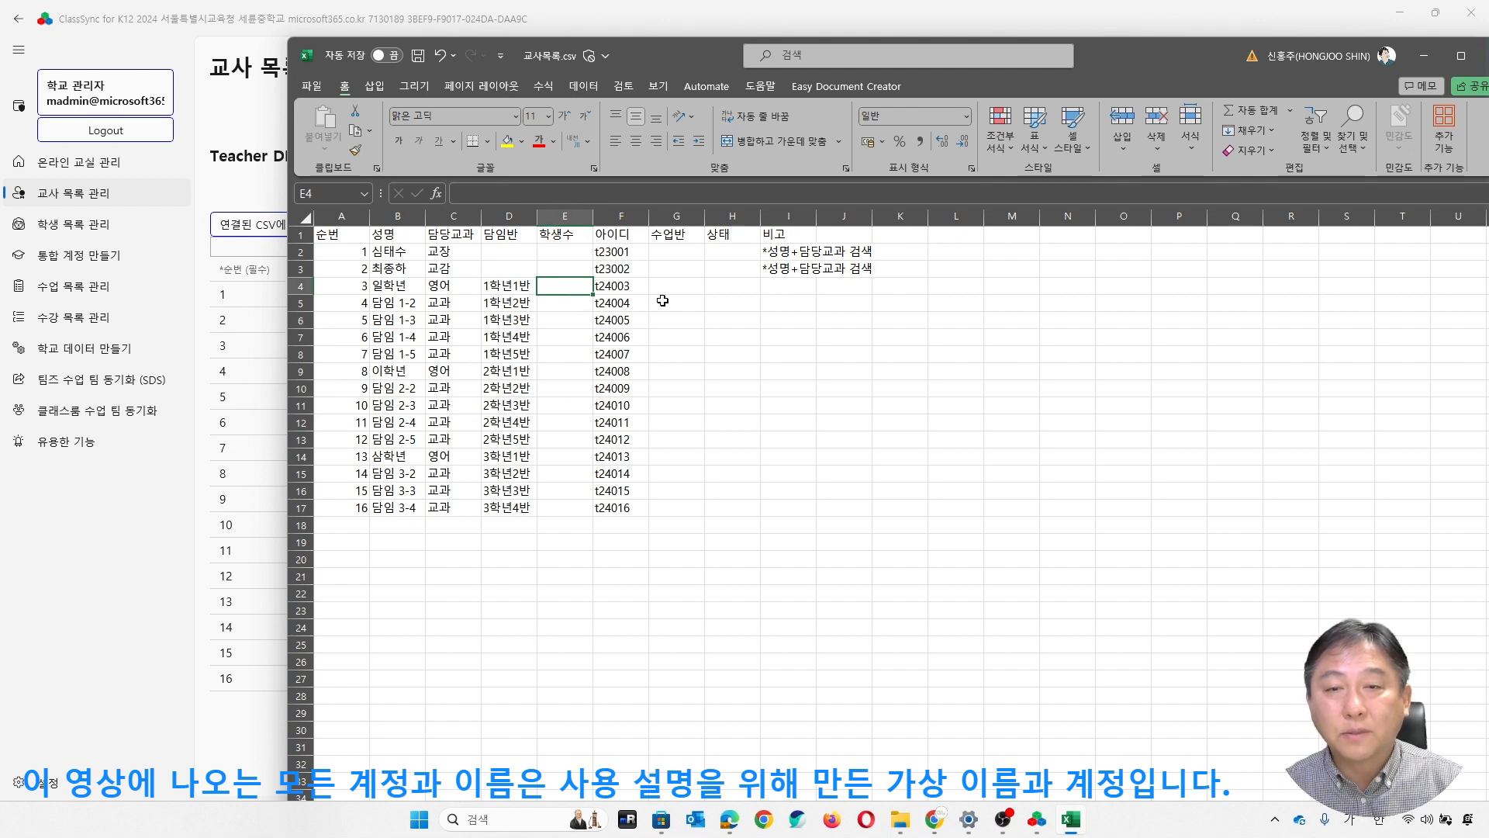
type("20")
key("Return")
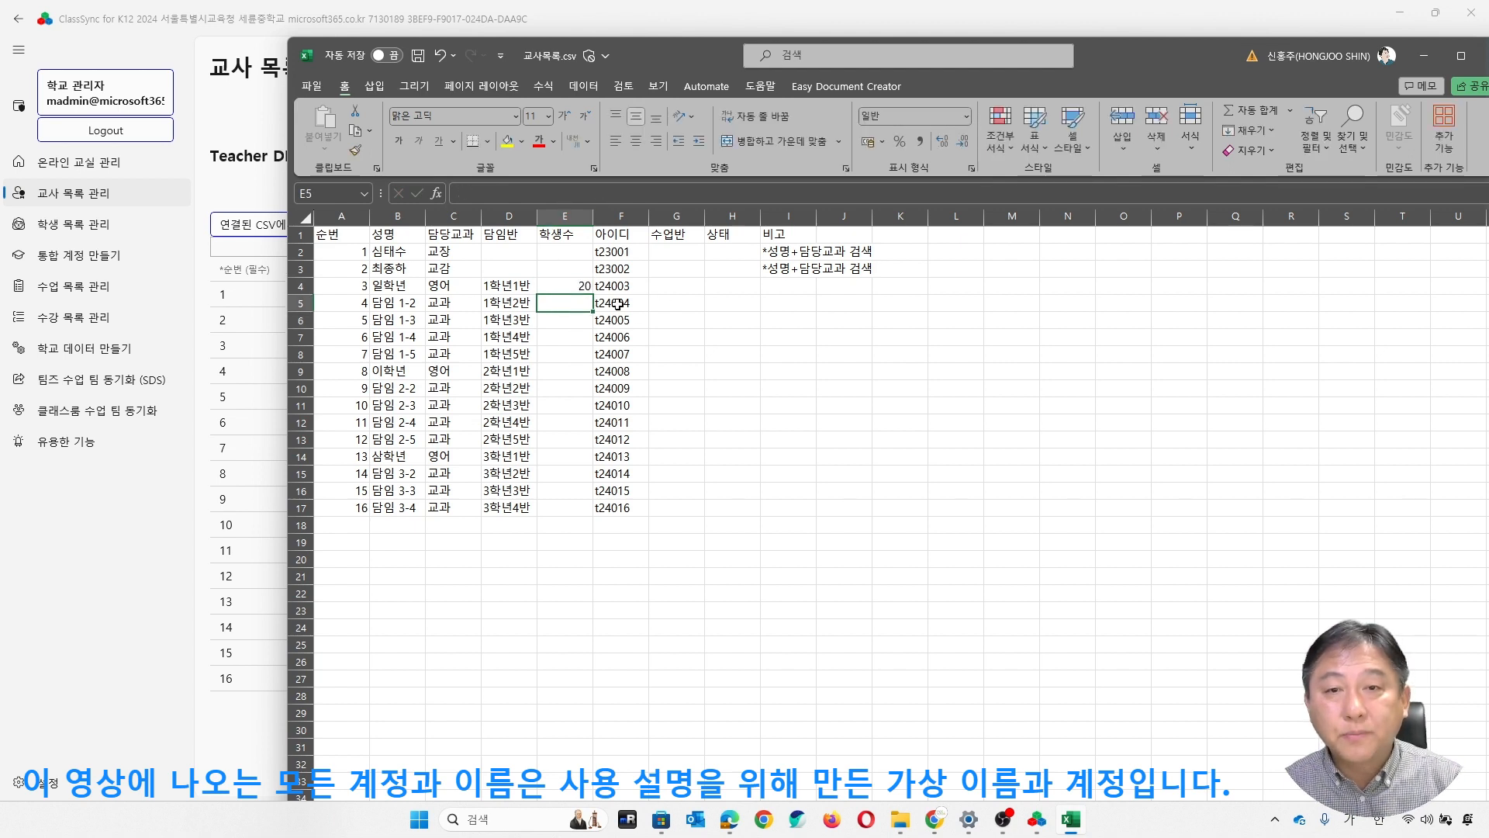
- Copy the student count of 20 from E4 down through E17 and save the CSV file
left_click(581, 283)
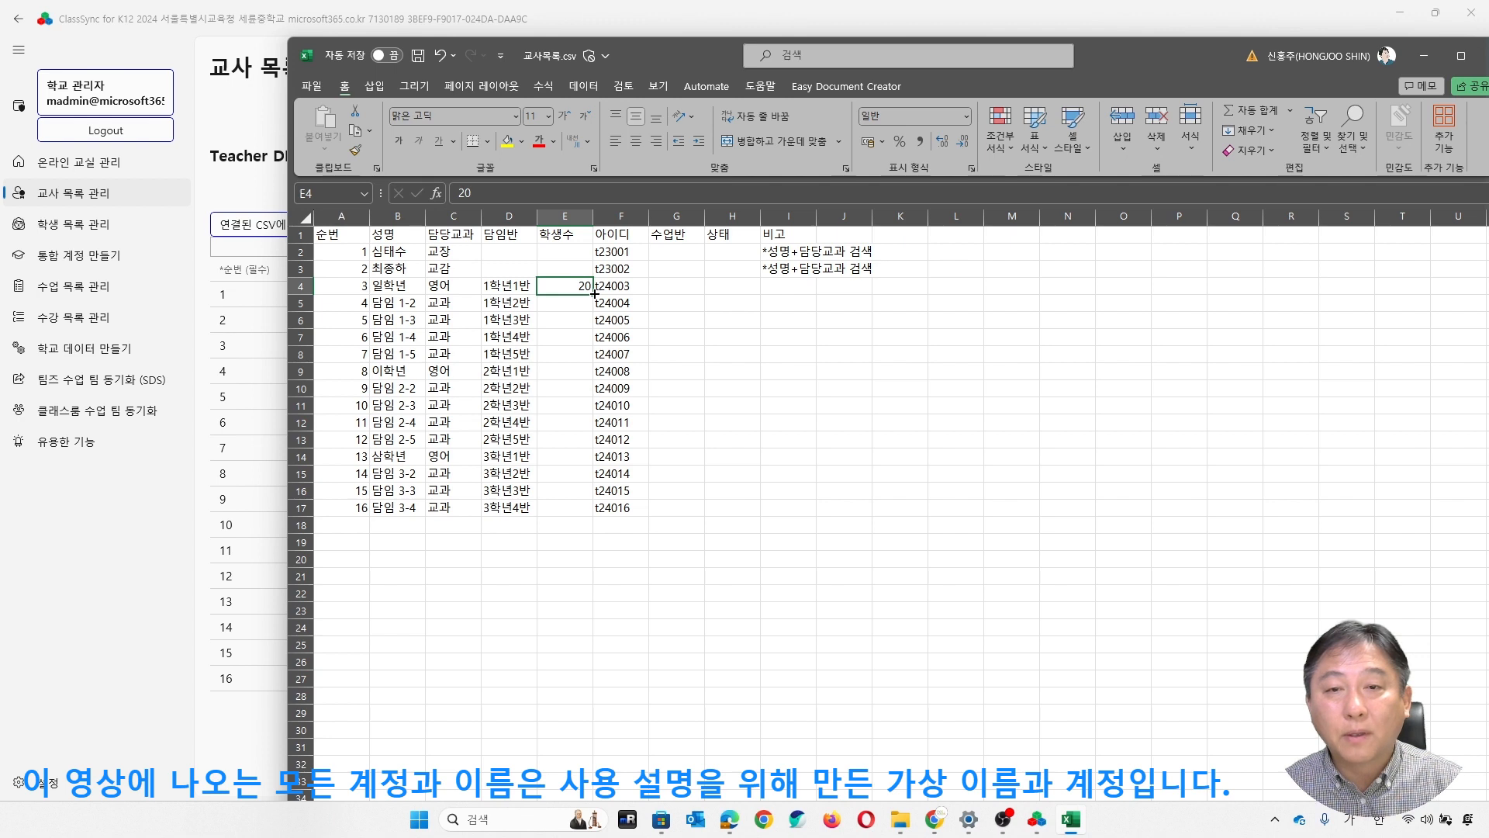
left_click_drag(594, 296, 599, 518)
left_click(799, 405)
left_click(586, 372)
left_click(418, 55)
left_click_drag(580, 286, 570, 512)
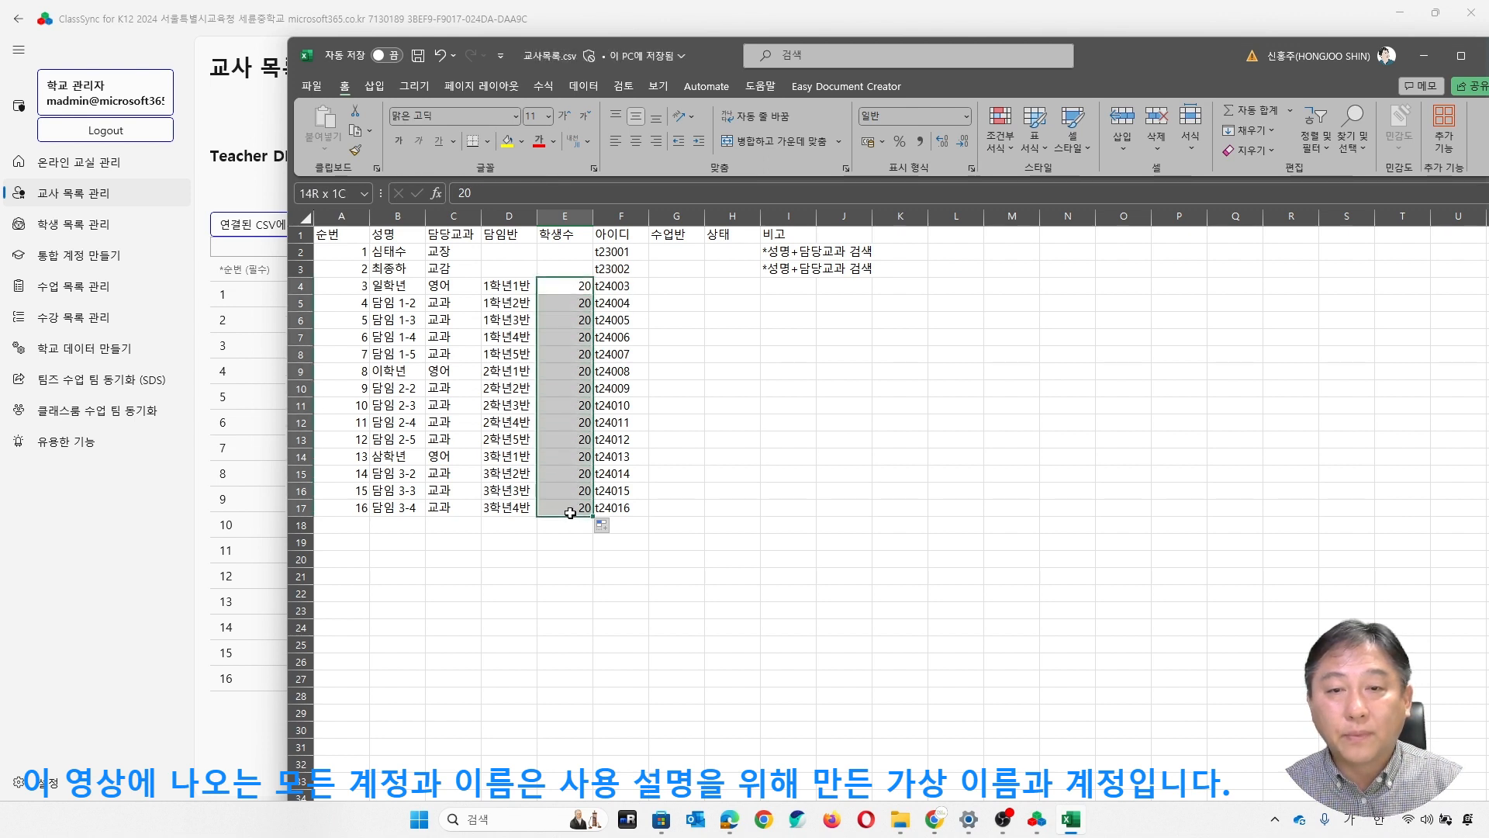
left_click(807, 408)
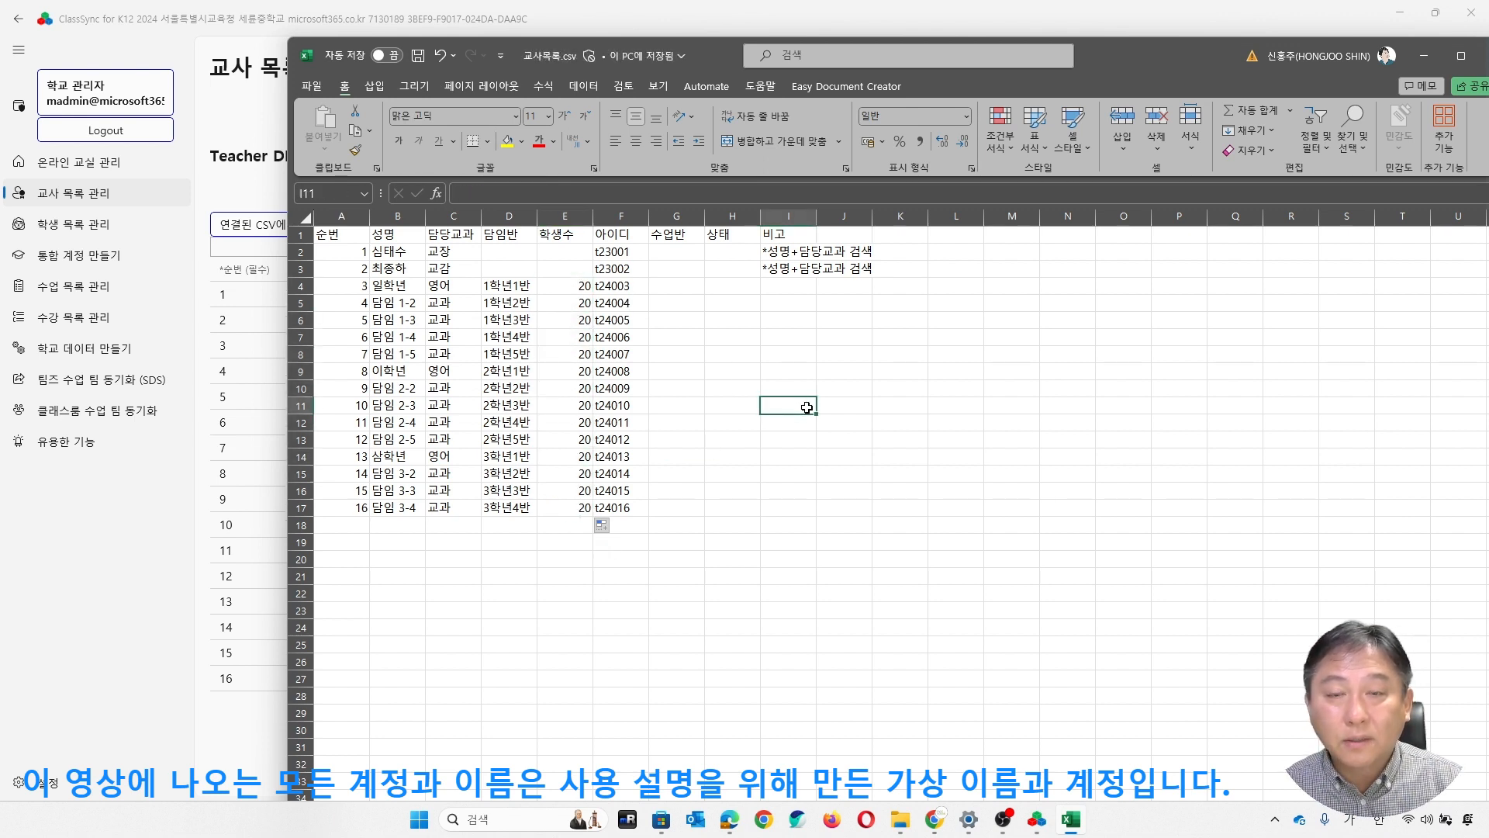
left_click(574, 352)
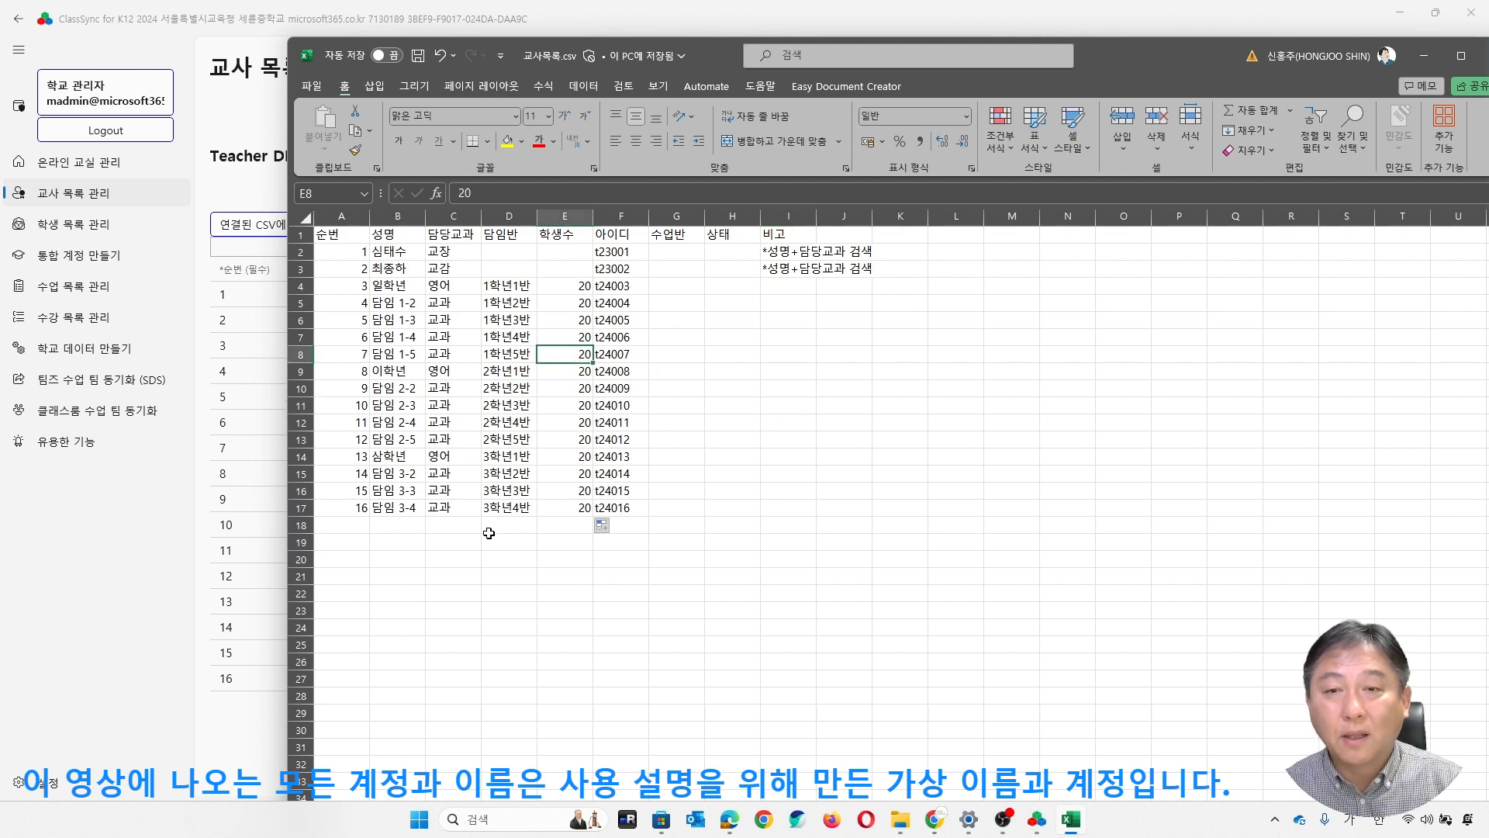
- Enter an additional teacher's name in cell B18, below the last homeroom teacher
left_click(489, 532)
left_click(388, 523)
type("영ㅇ")
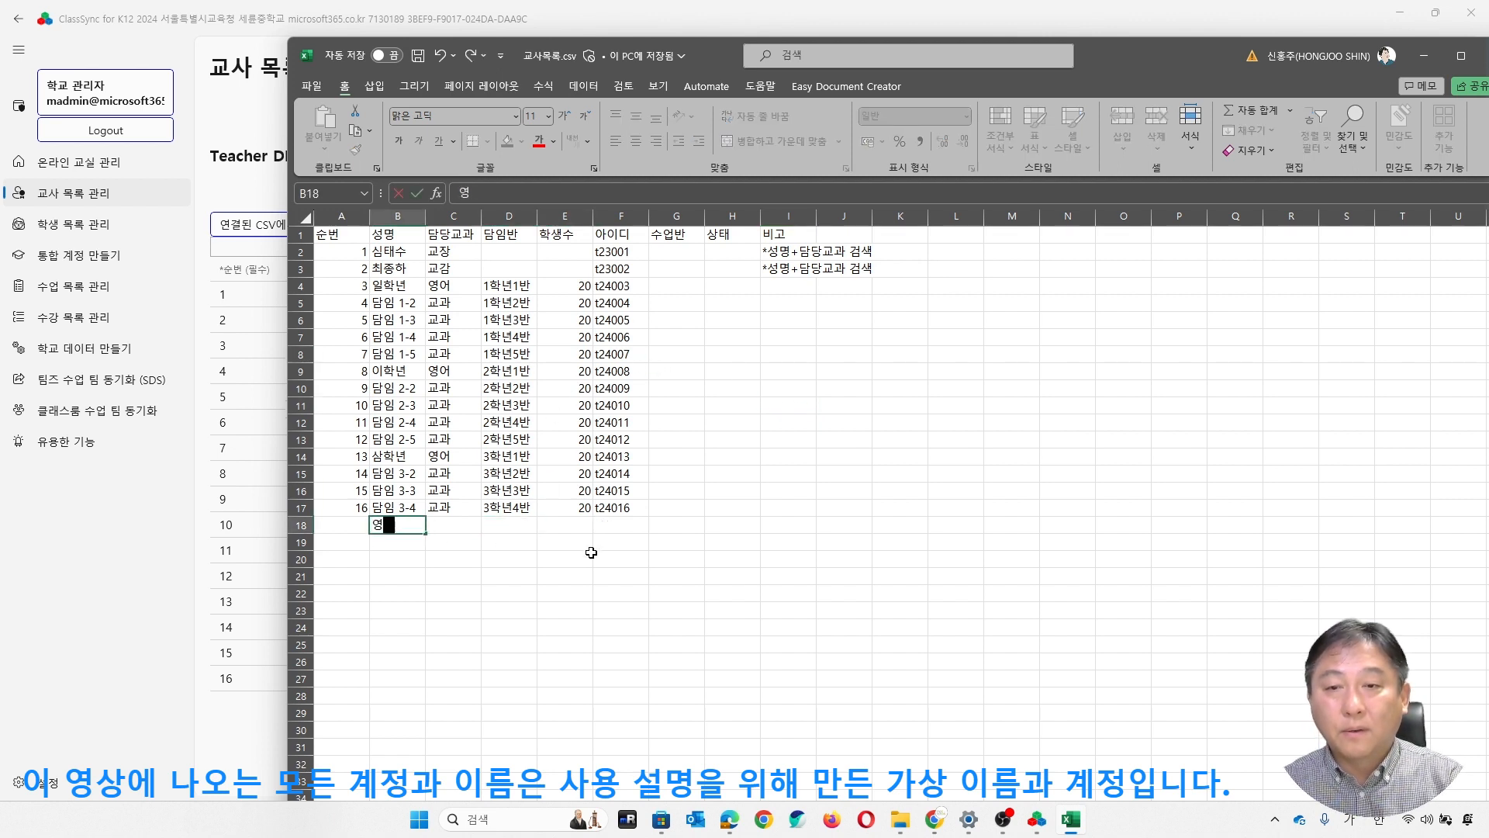
key("BackSpace")
key("BackSpace")
type("토마스")
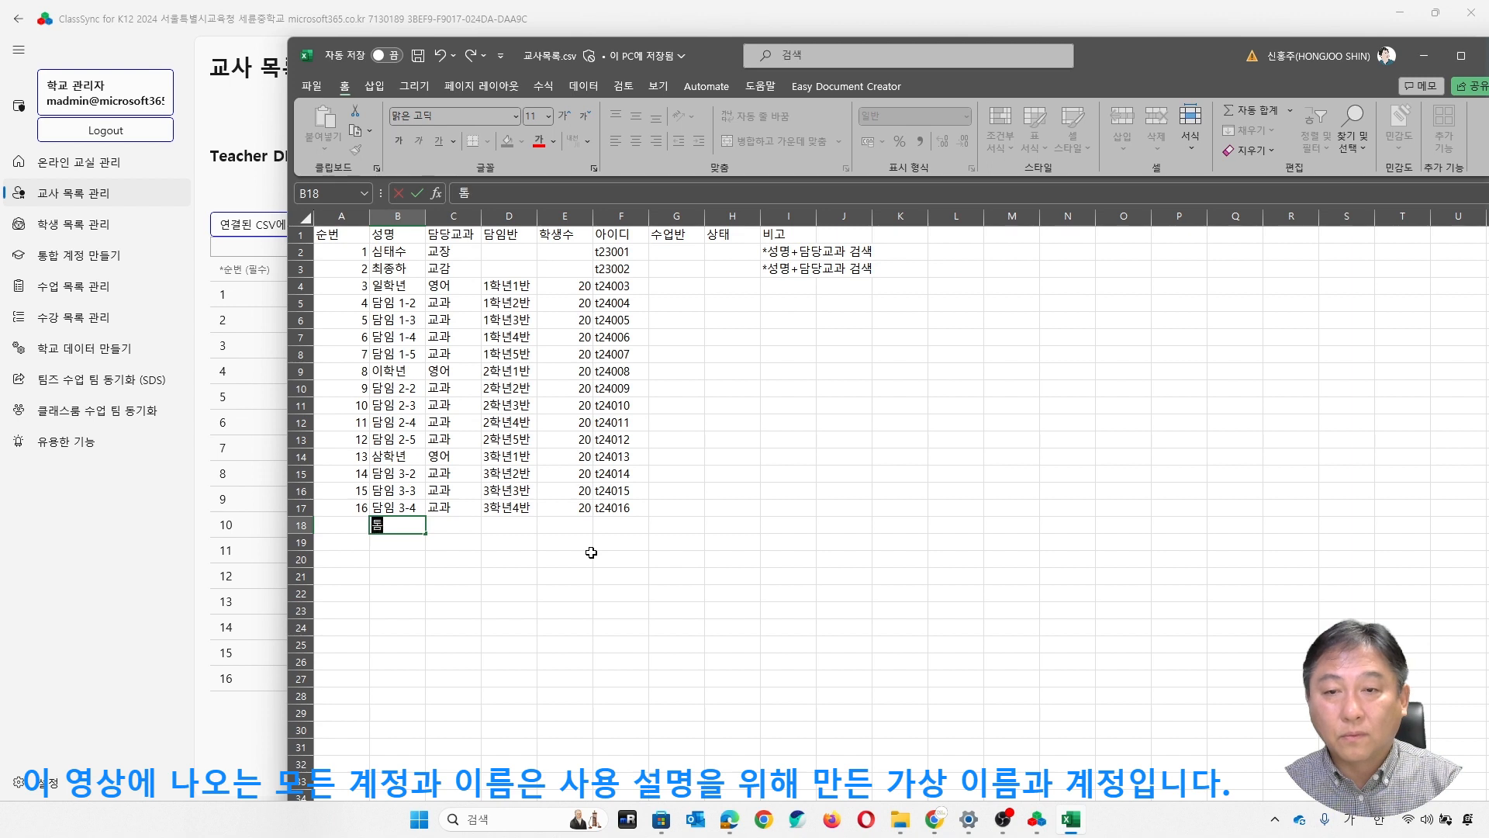
key("ctrl+Return")
key("Tab")
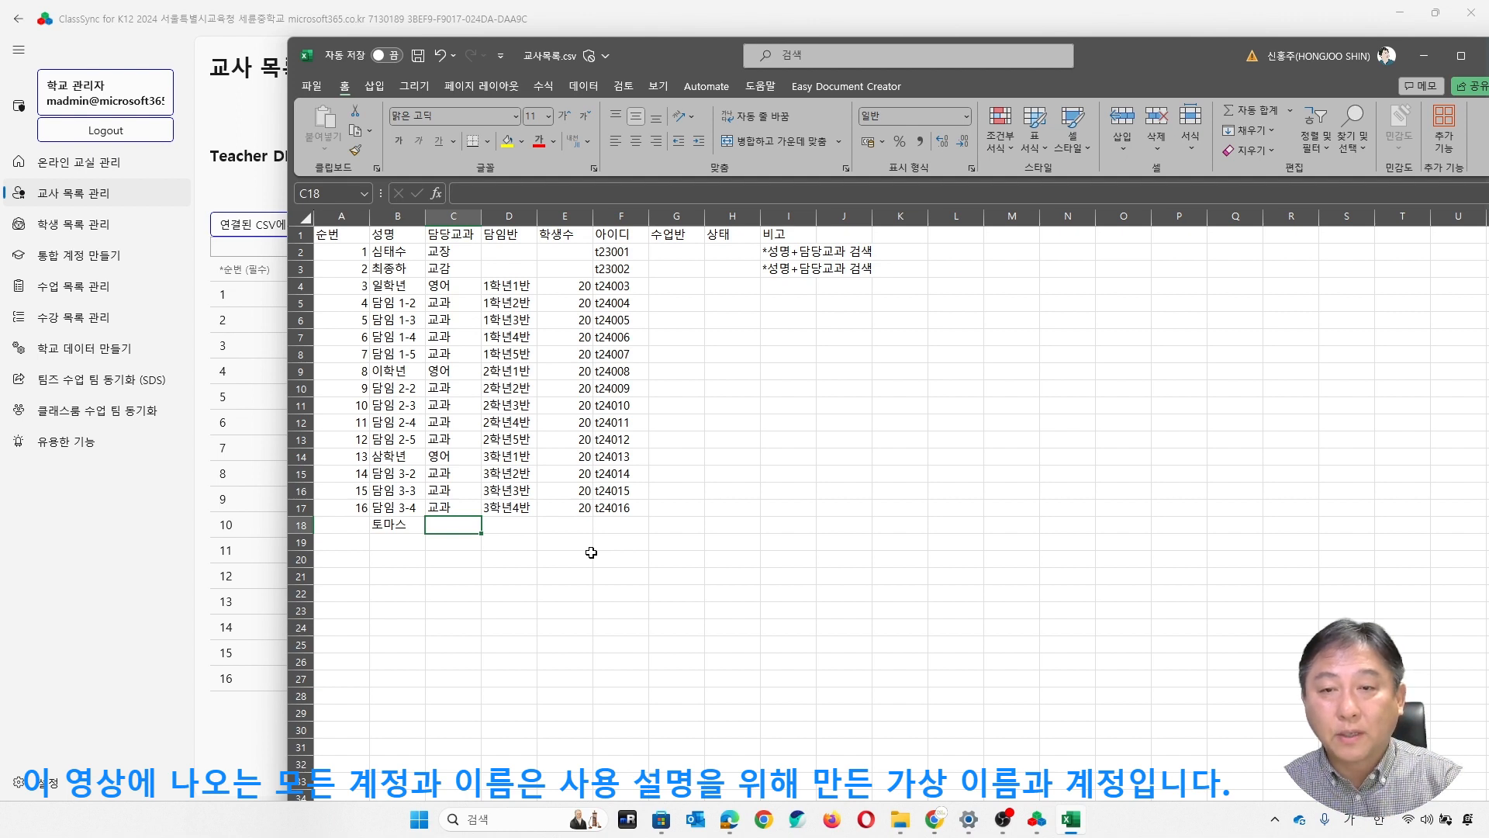
- Set the added teacher's subject in cell C18 to 영어
type("영어")
key("Return")
key("Up")
key("Right")
key("Left")
key("Left")
key("Left")
key("Right")
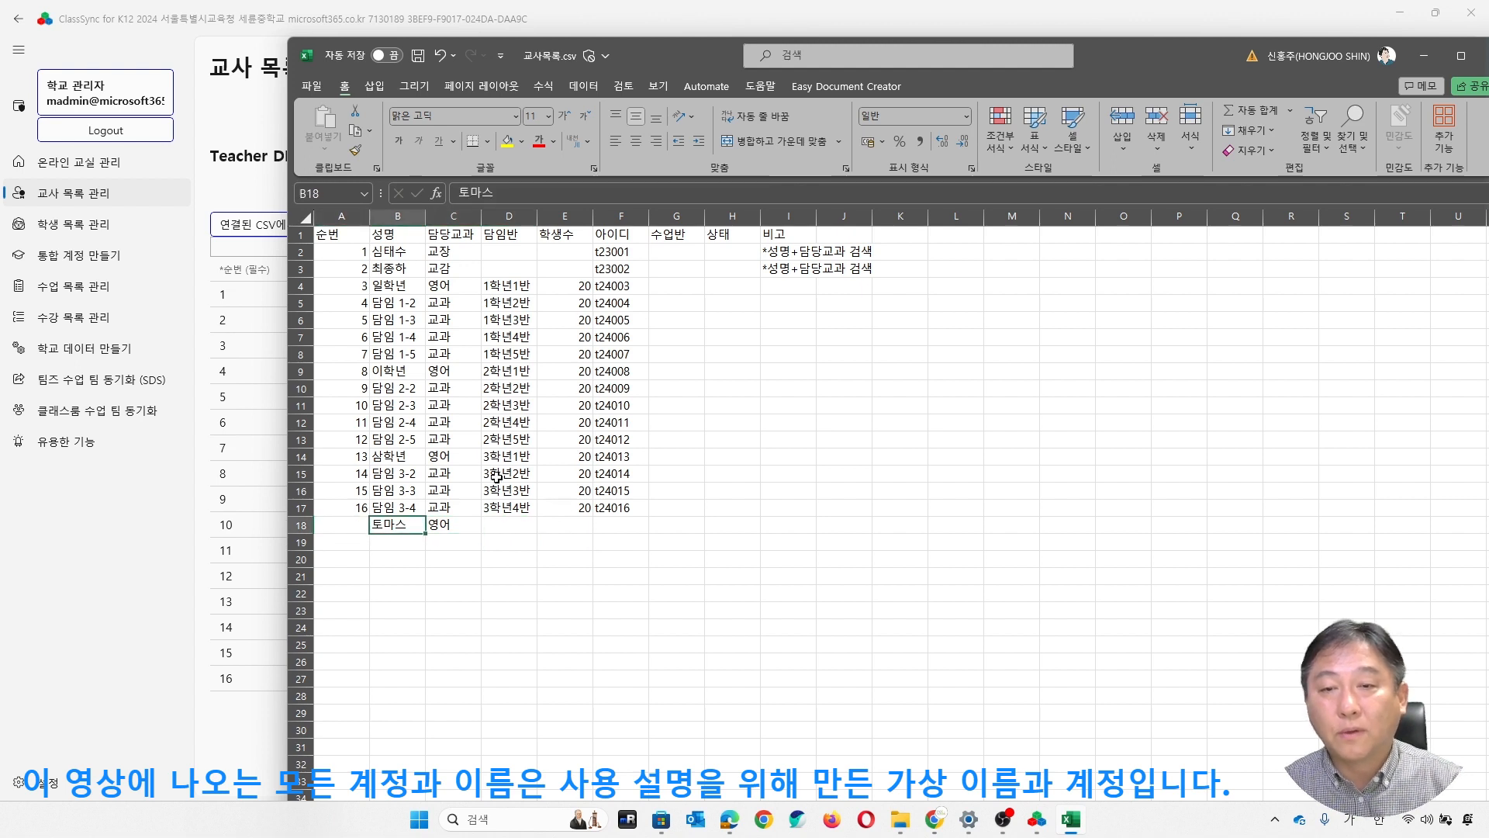
- Continue the serial numbers from A17 into A18 so the added teacher is number 17, and save the CSV
left_click(345, 510)
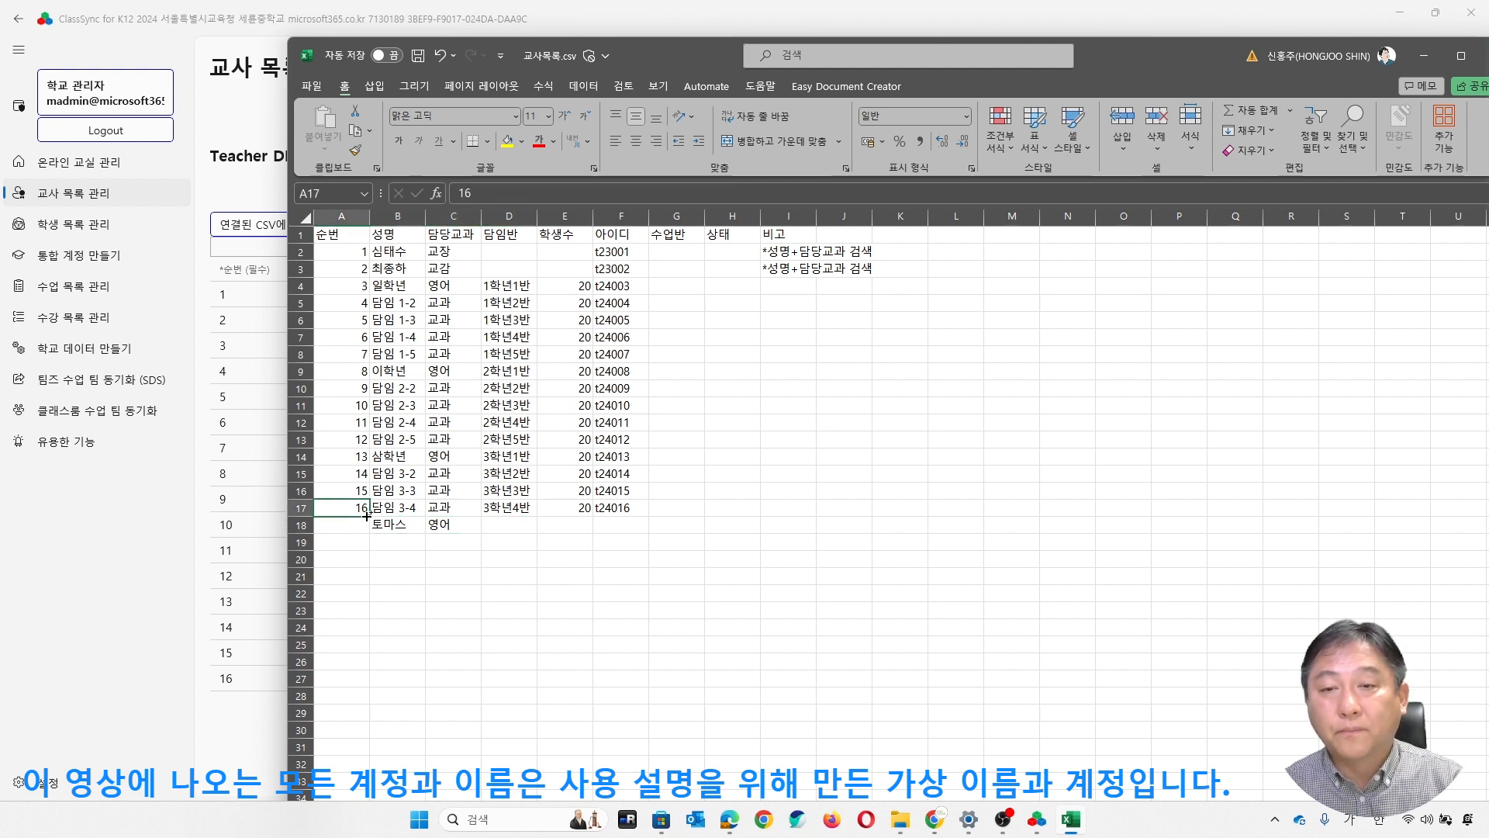
left_click_drag(368, 515, 367, 531)
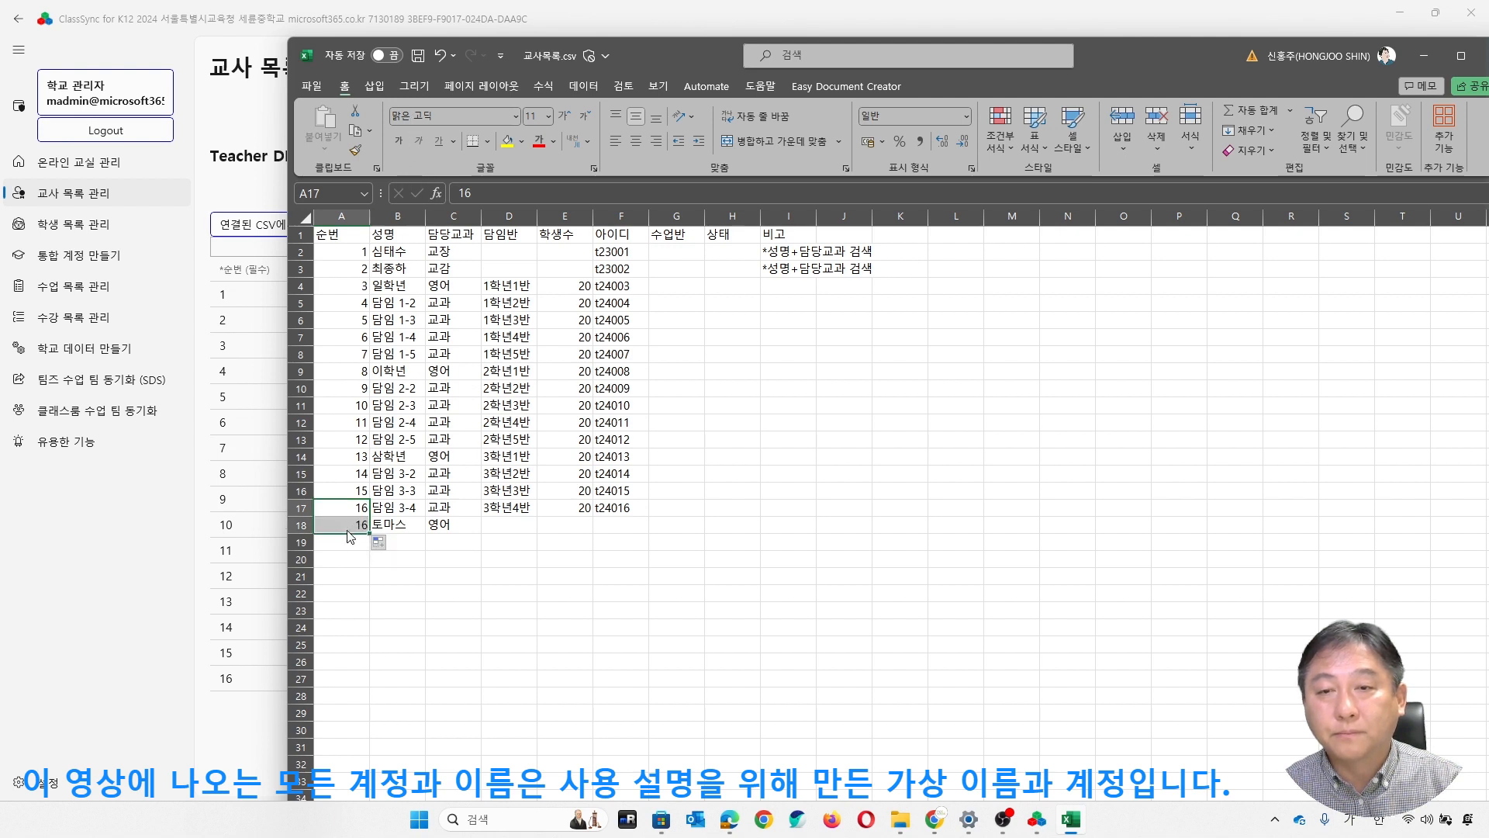
left_click(363, 504)
left_click_drag(369, 516, 369, 528)
left_click(419, 59)
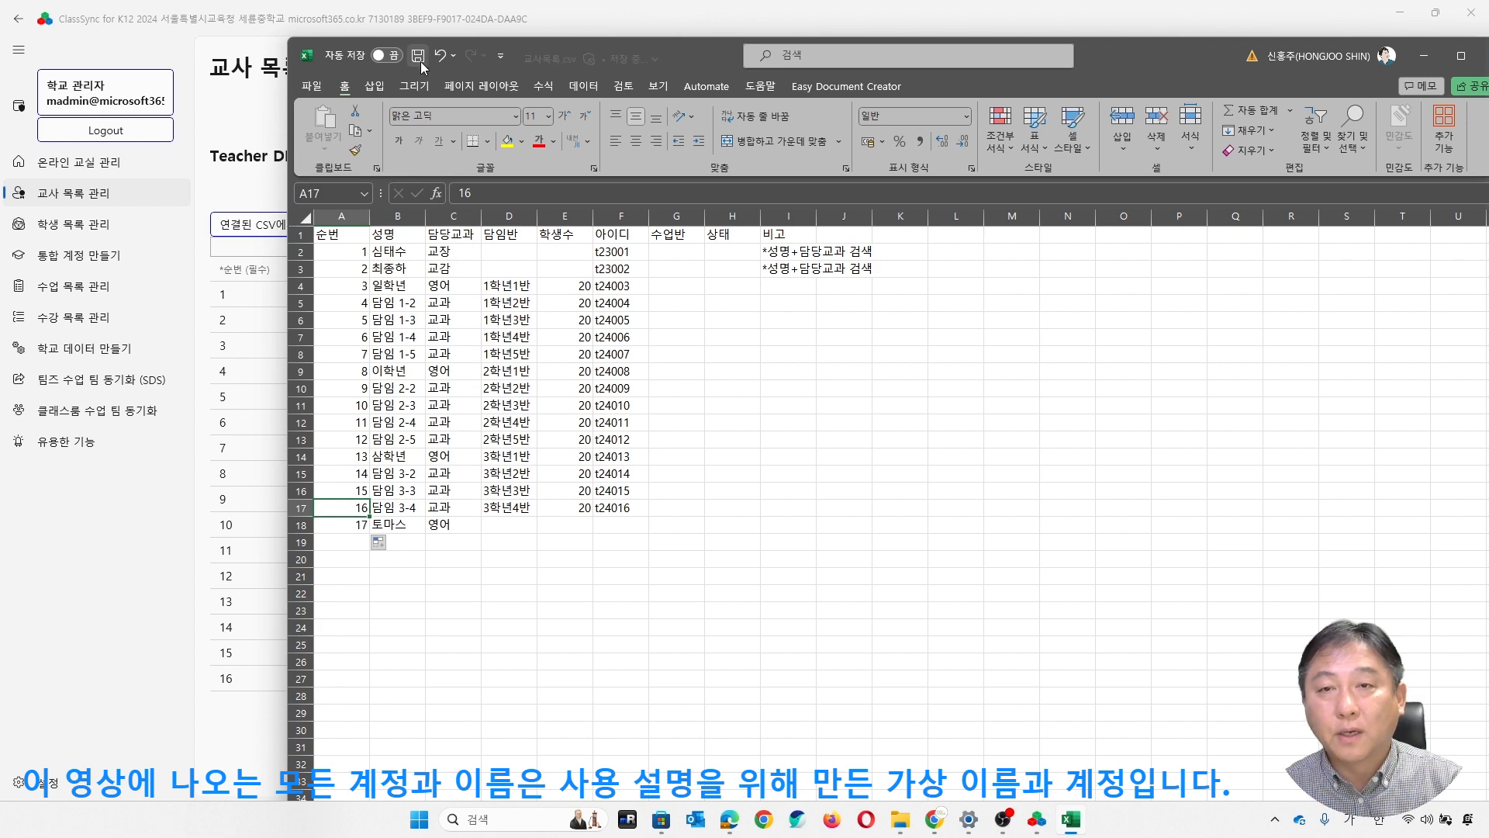
- Switch to ClassSync, import the contents of the linked 교사목록.csv, and save the teacher list to the Teacher DB
left_click_drag(288, 147, 615, 150)
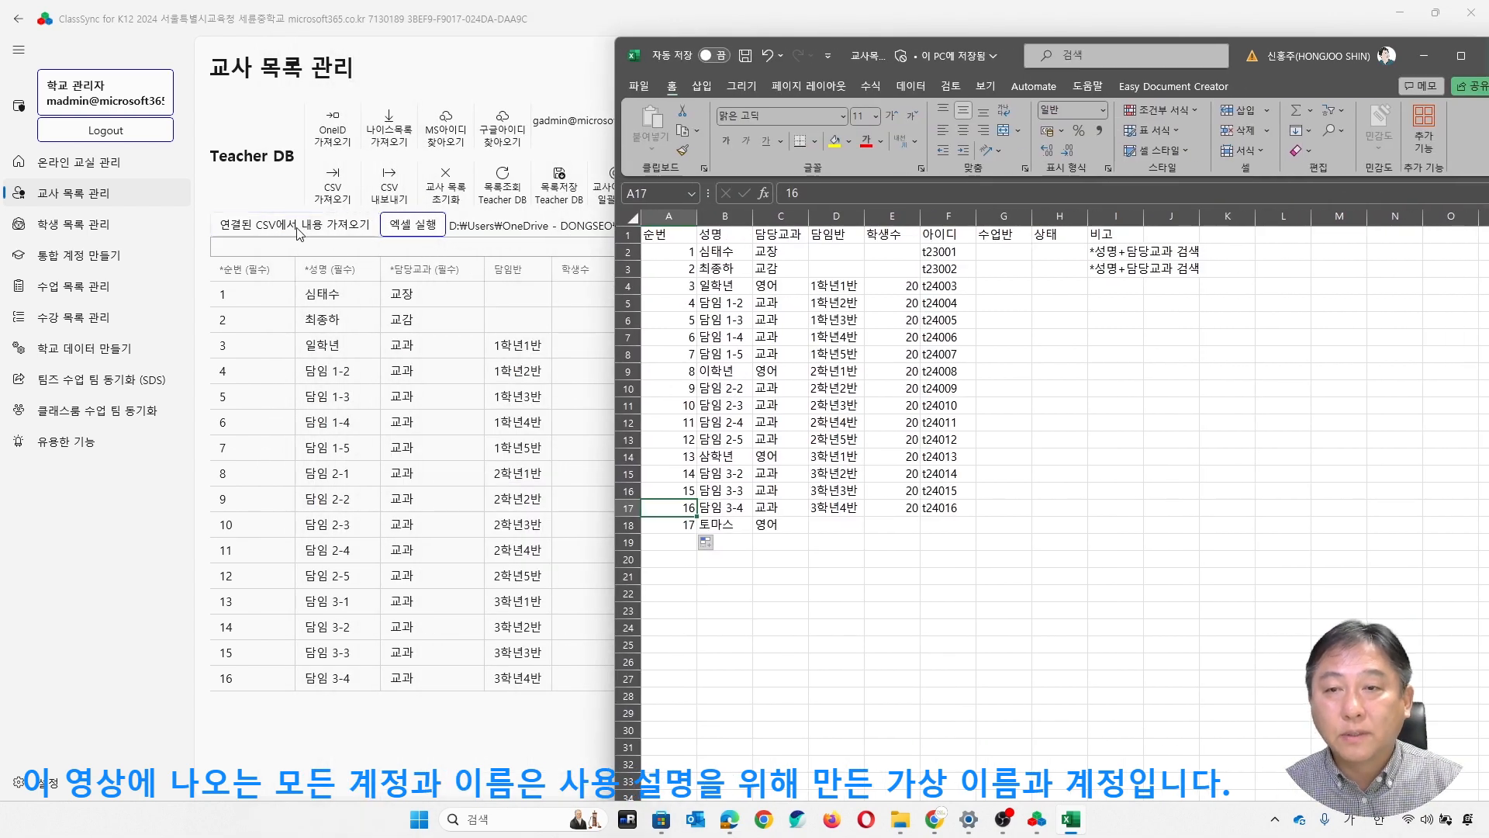
left_click(357, 233)
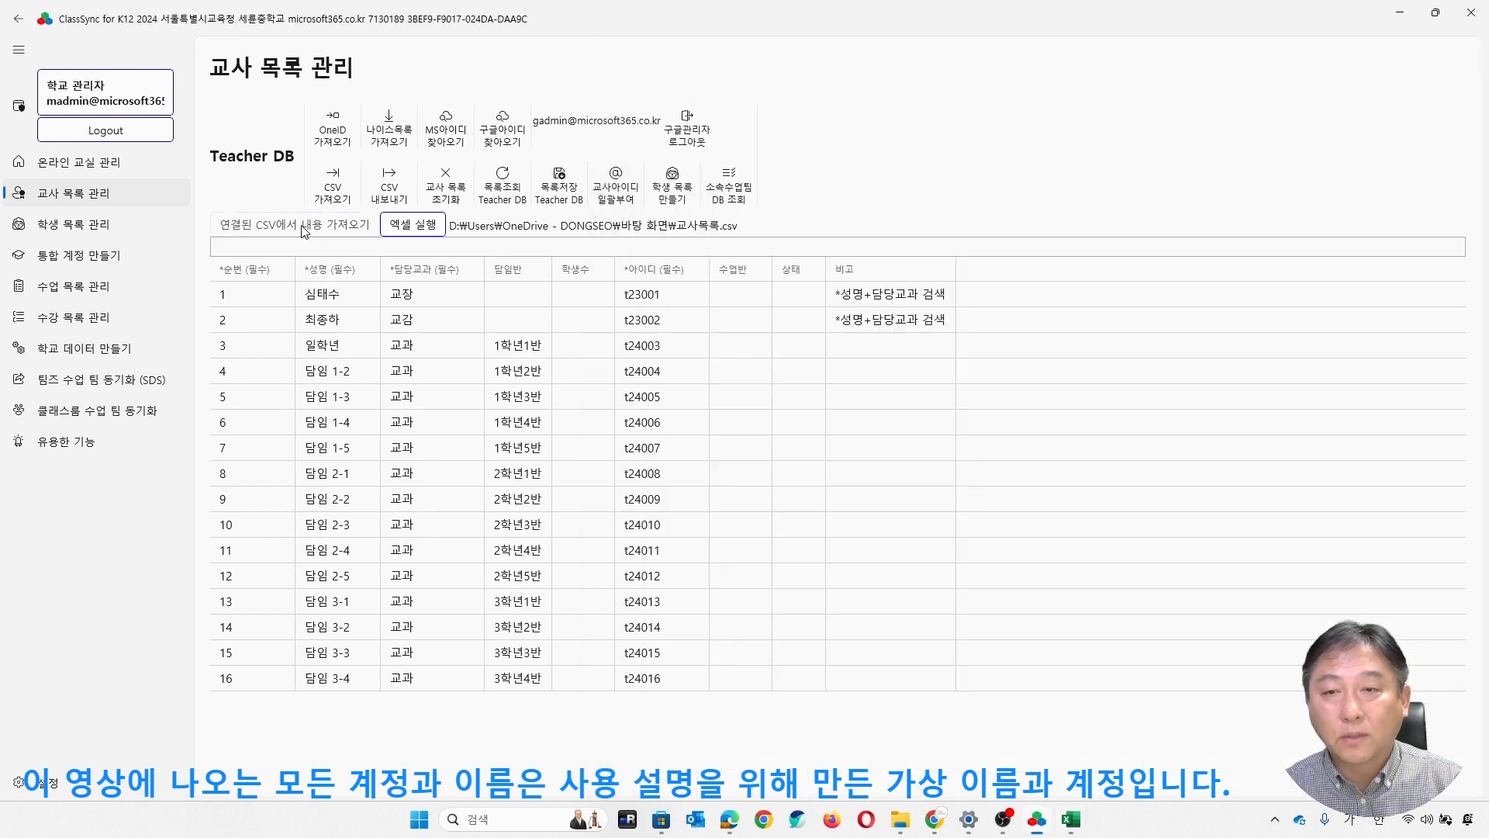
left_click(303, 232)
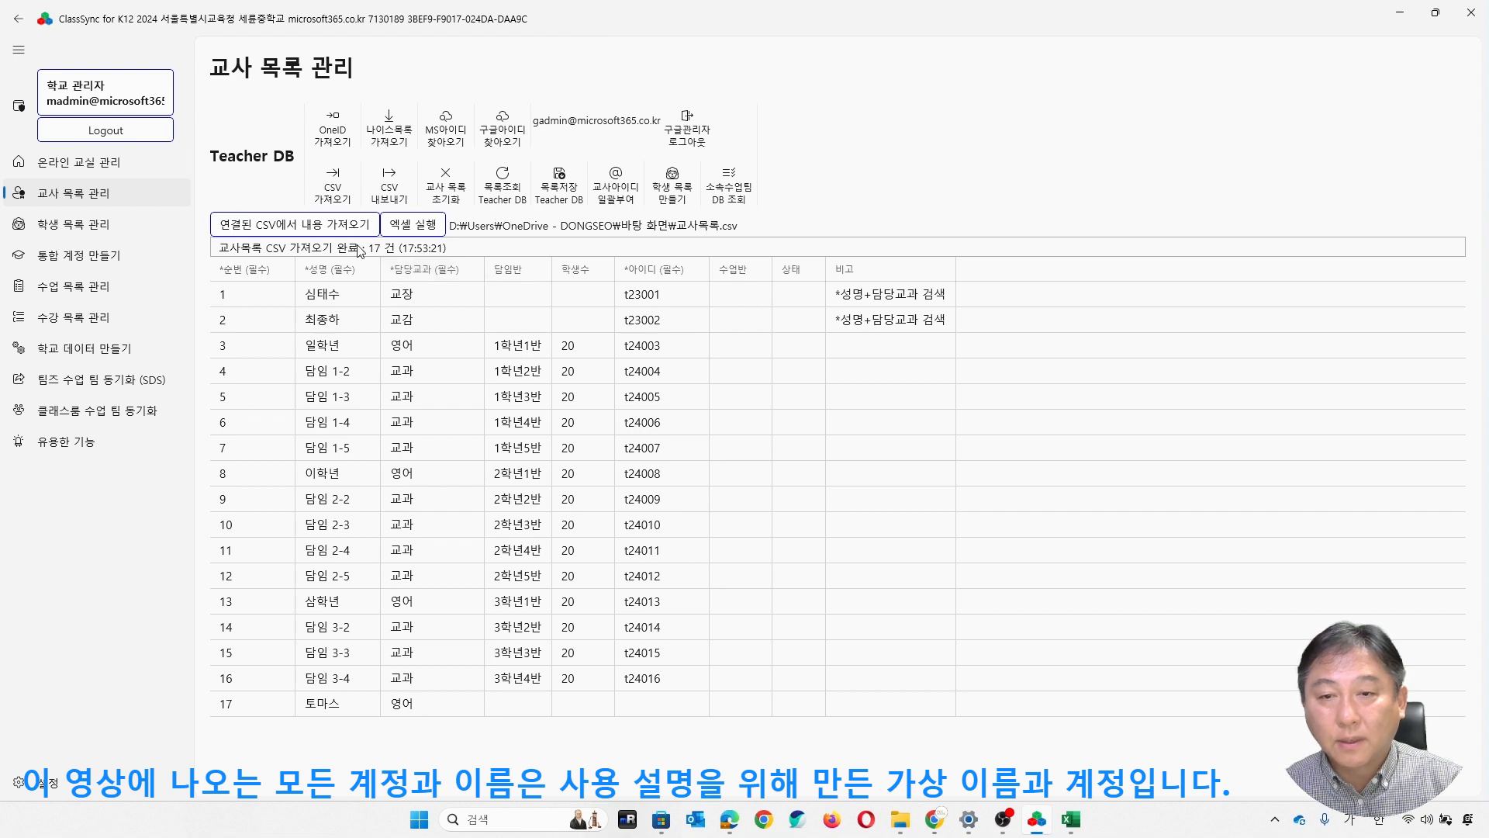
left_click(570, 200)
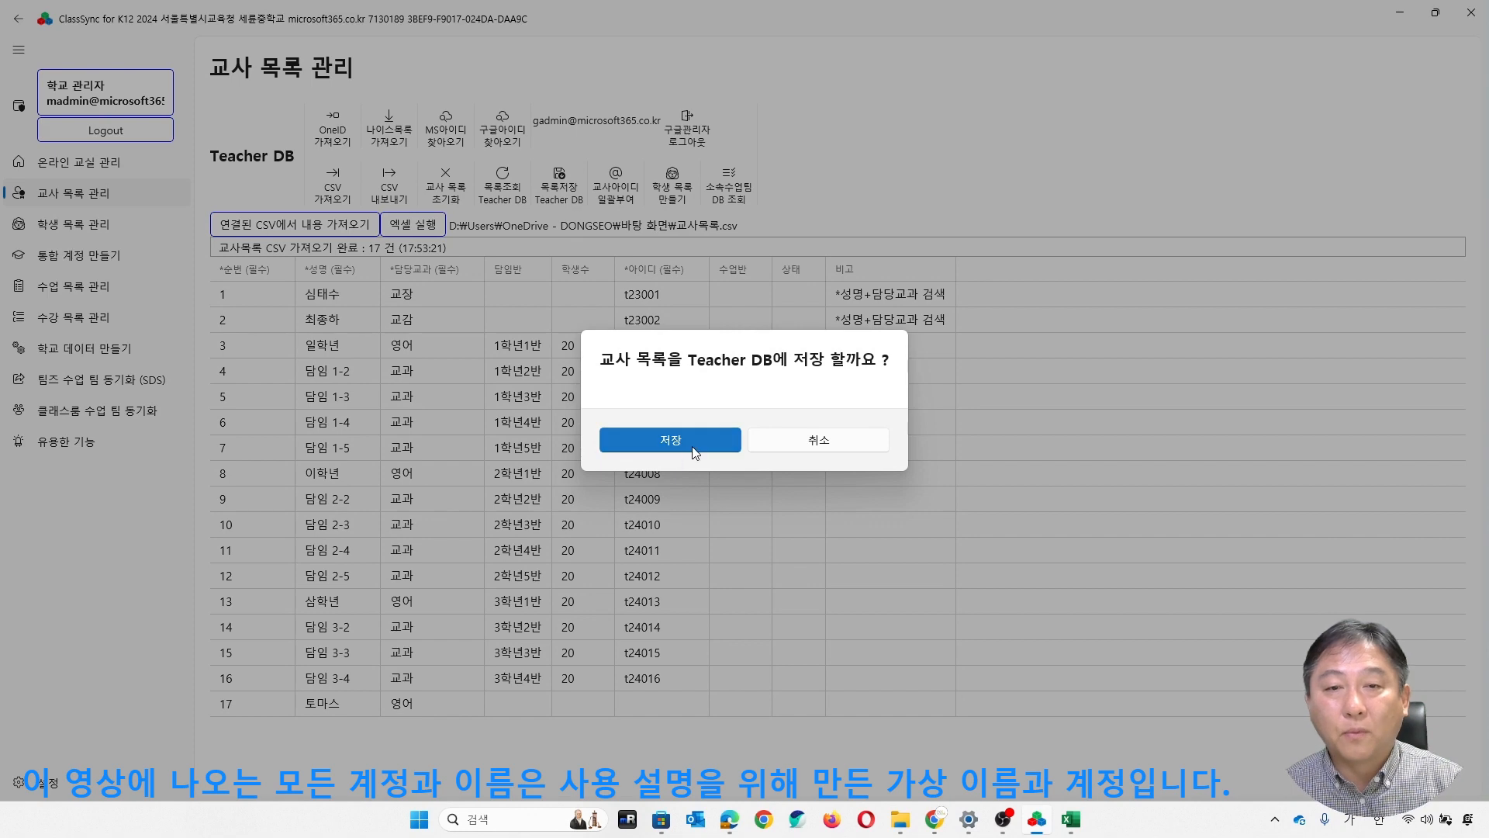
left_click(676, 444)
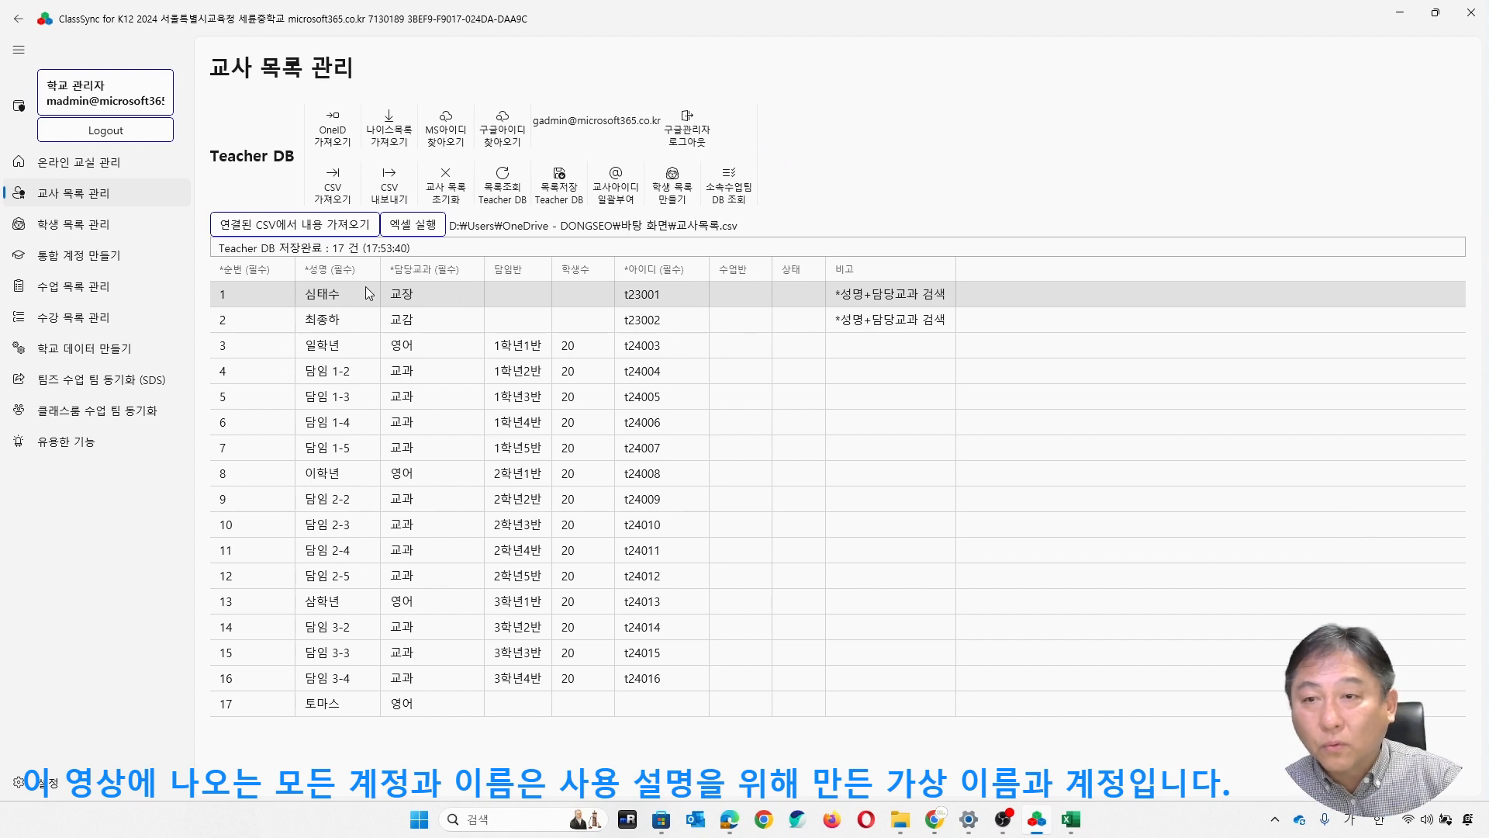
- Generate the student list from the teacher list's homeroom classes and student counts
left_click(120, 225)
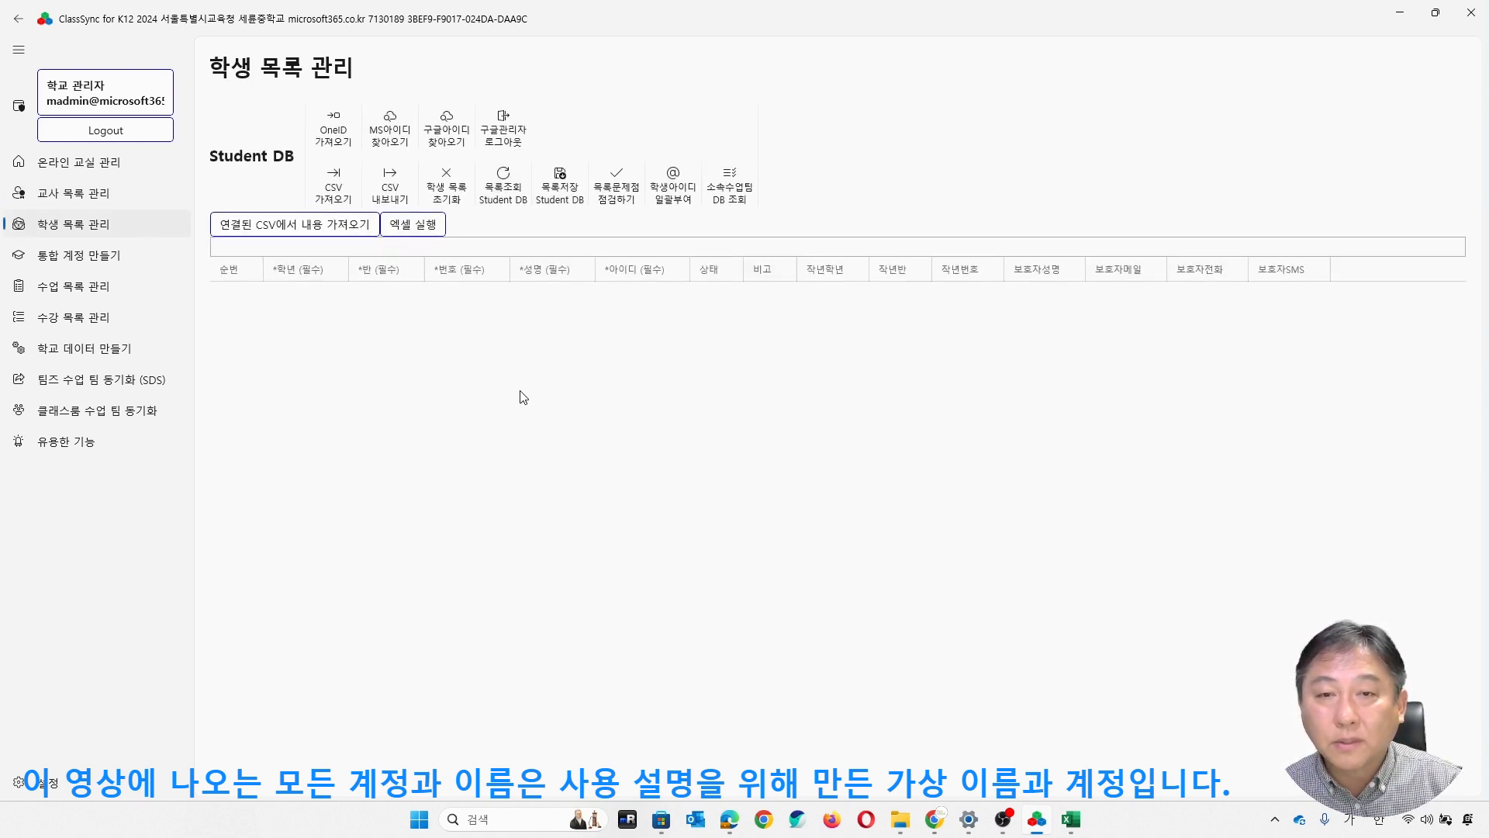
left_click(104, 193)
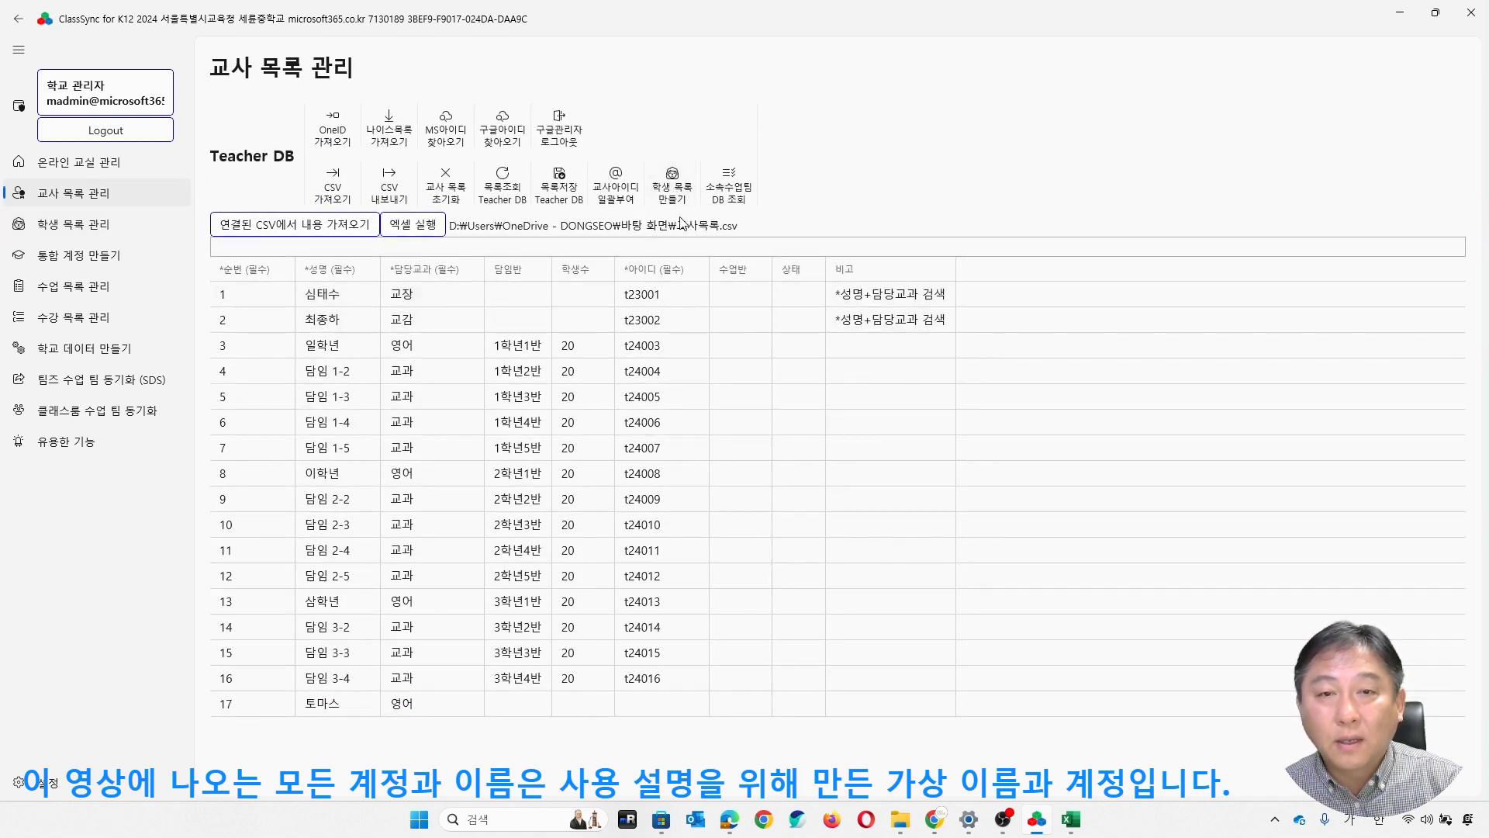
left_click(664, 194)
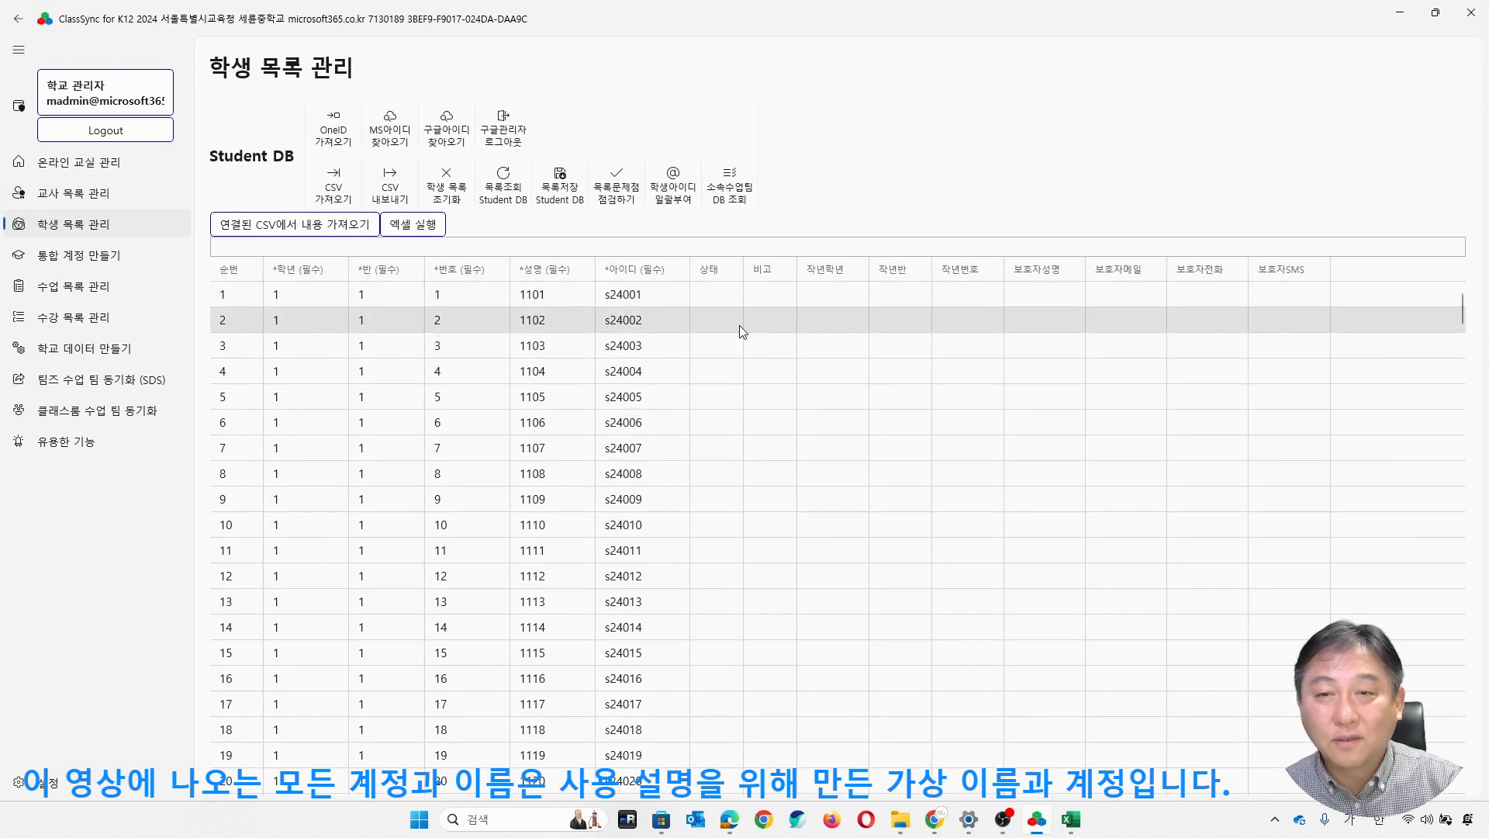
- Examine the generated student list's grades, classes, numbers, names and IDs across the first-grade classes
scroll(740, 326, "down", 1)
scroll(739, 328, "up", 1)
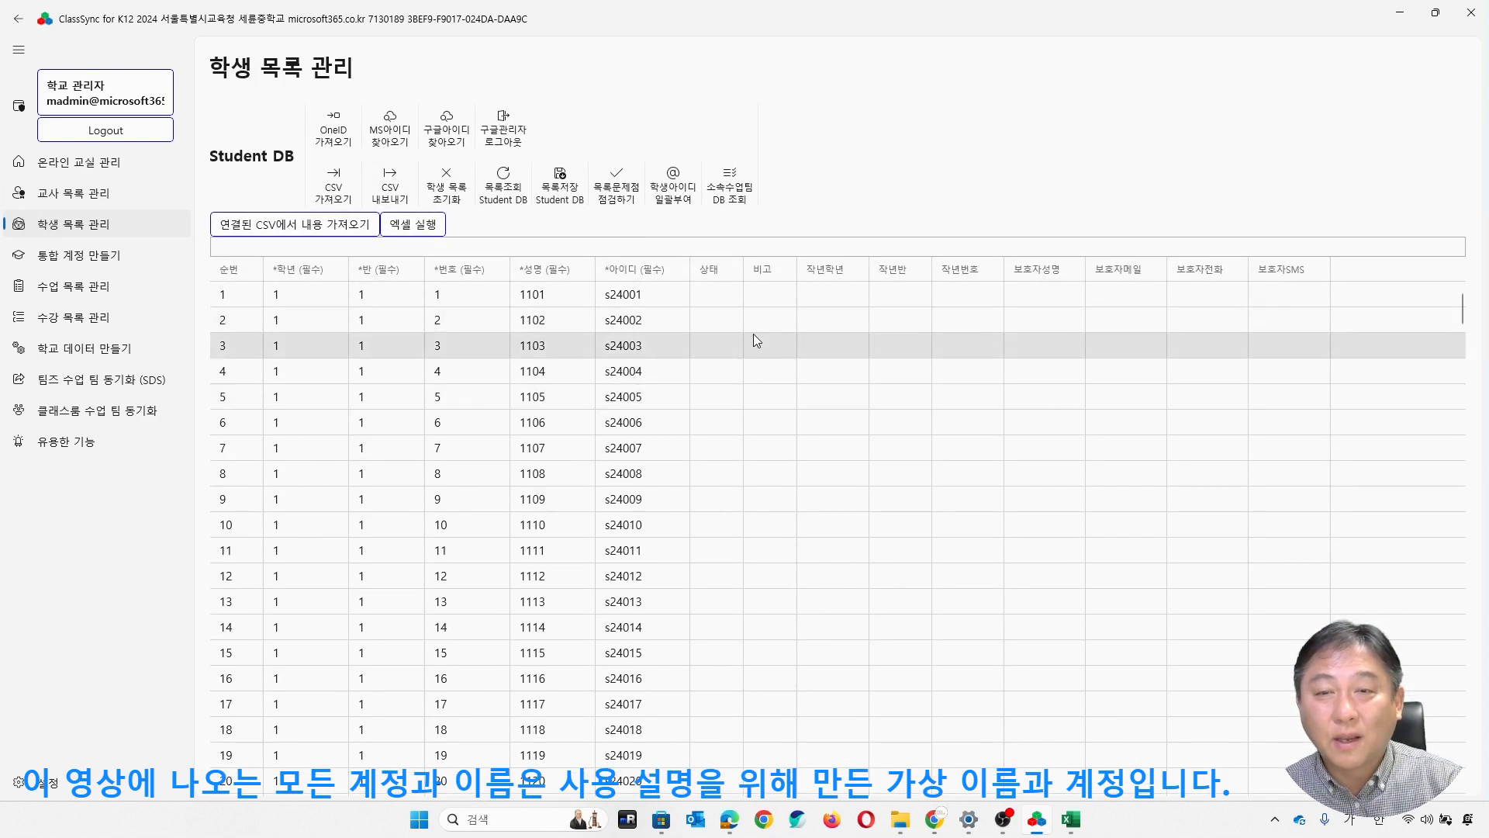
left_click(546, 295)
scroll(556, 382, "down", 1)
scroll(558, 388, "down", 4)
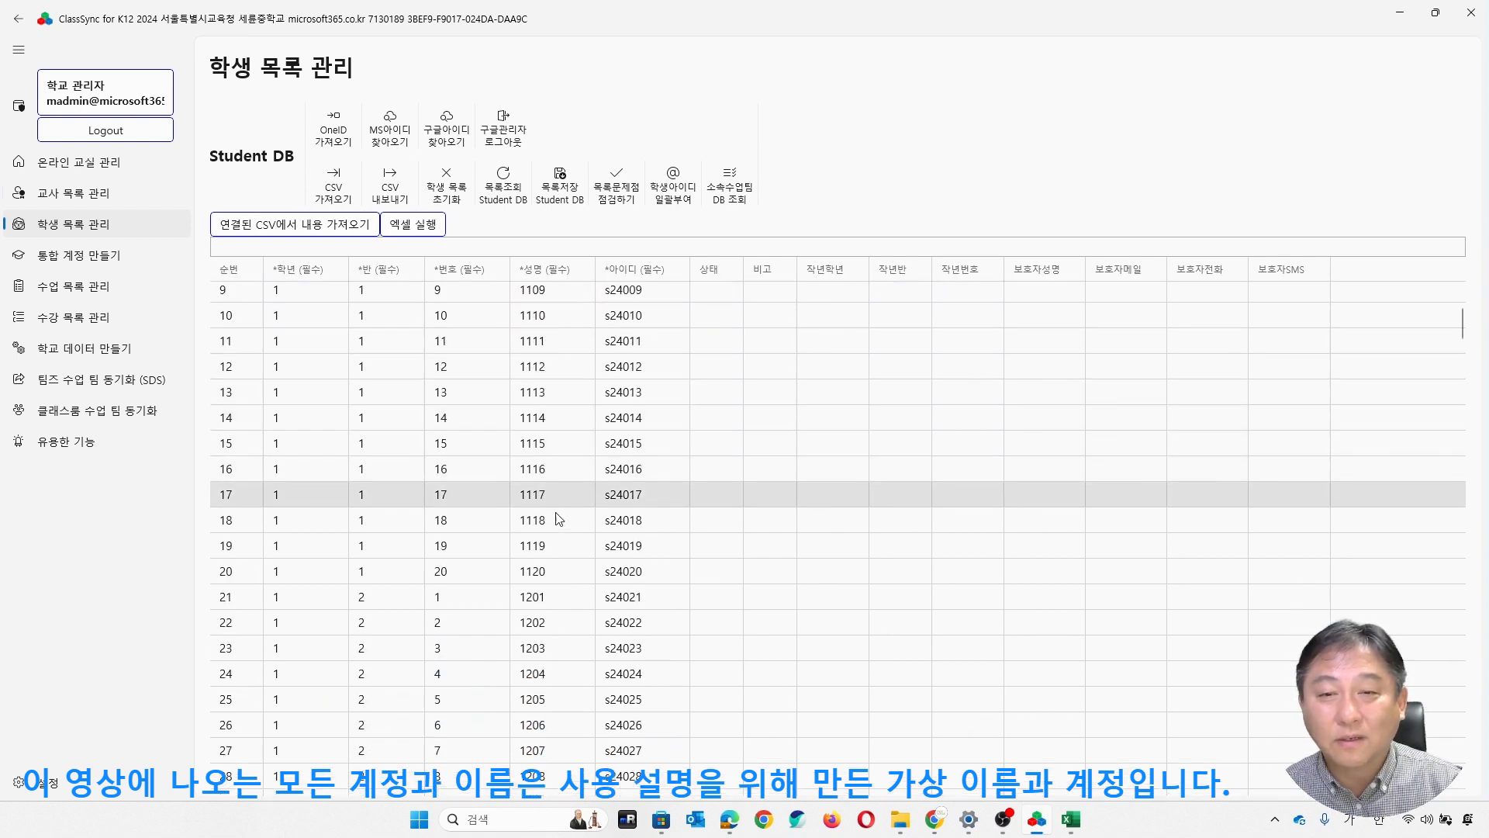
scroll(567, 508, "down", 2)
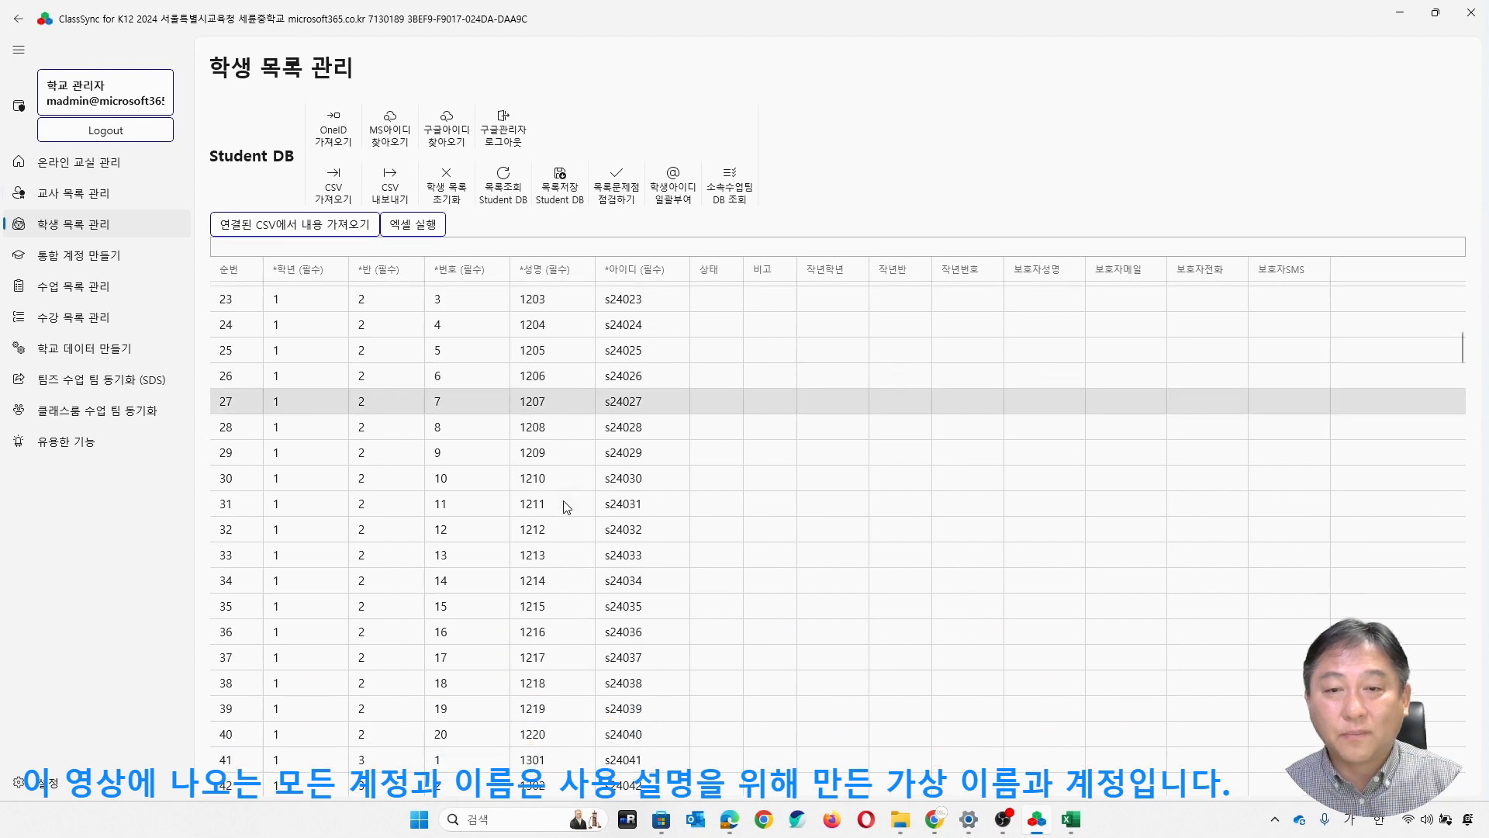
scroll(566, 505, "up", 2)
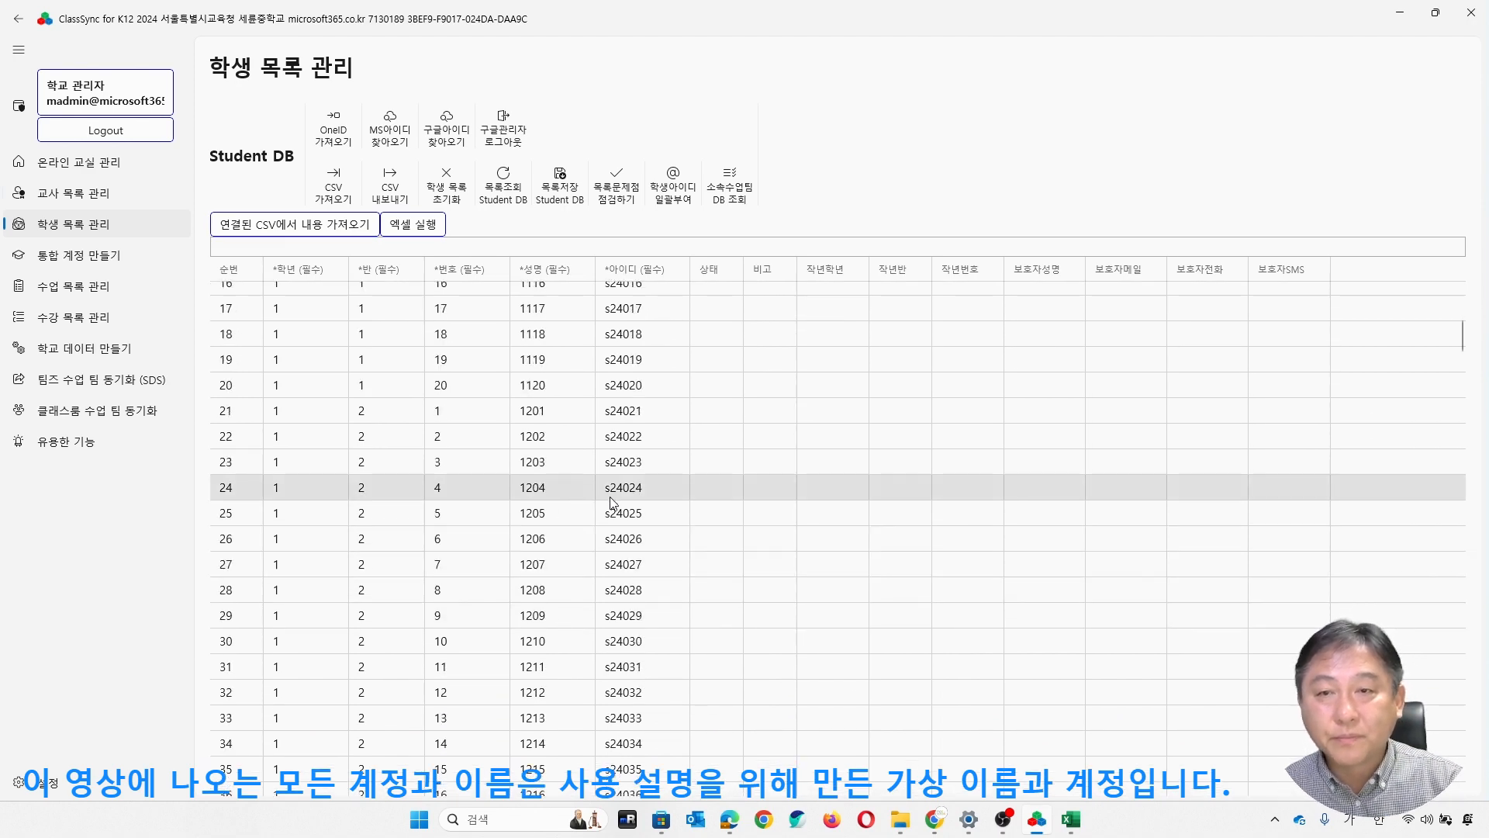
scroll(560, 491, "up", 6)
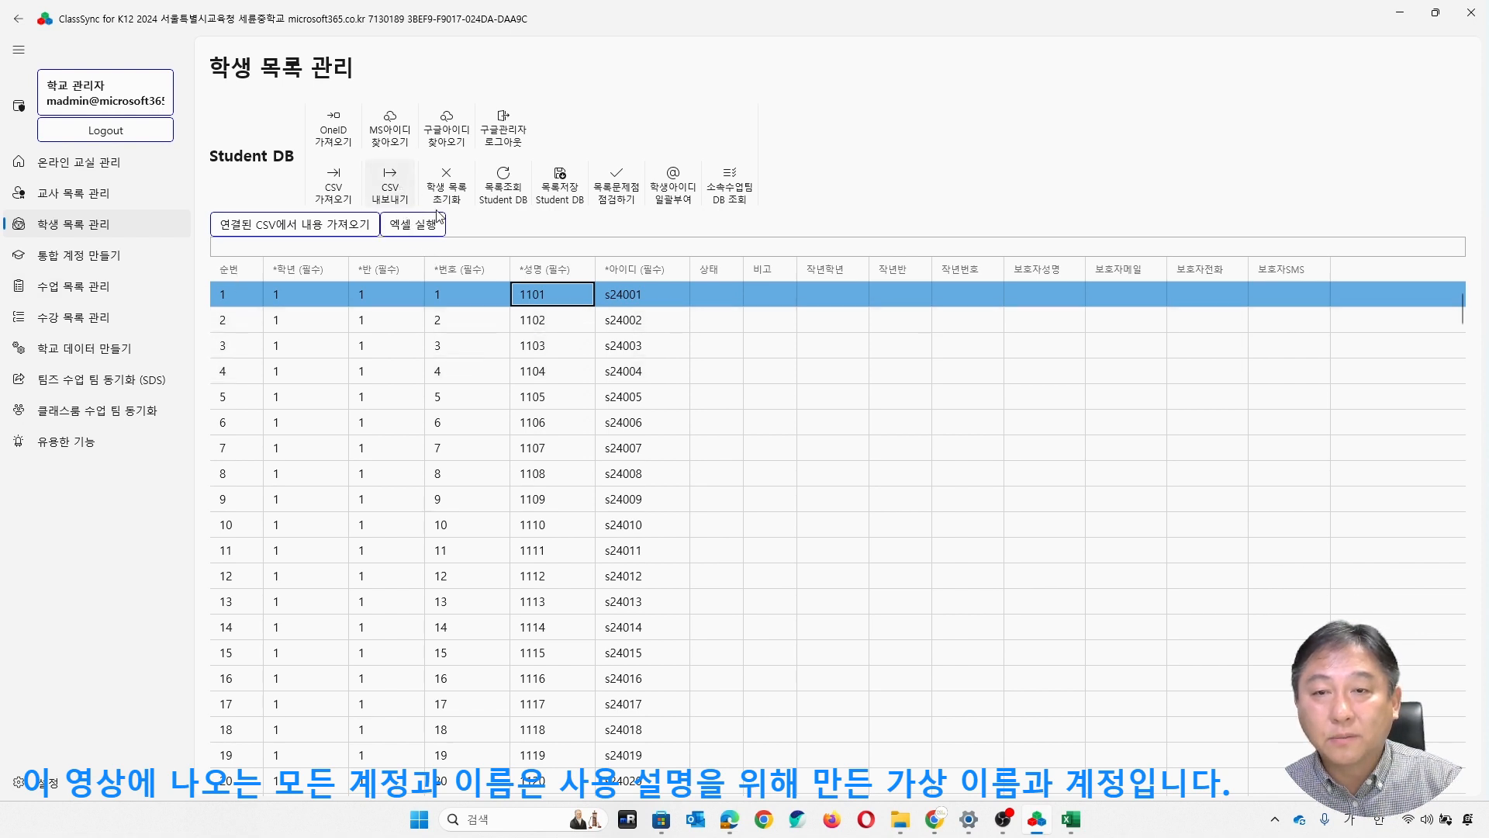
- Export the student list to the desktop as 학생목록.csv and open it in Excel at the first student's name
left_click(390, 183)
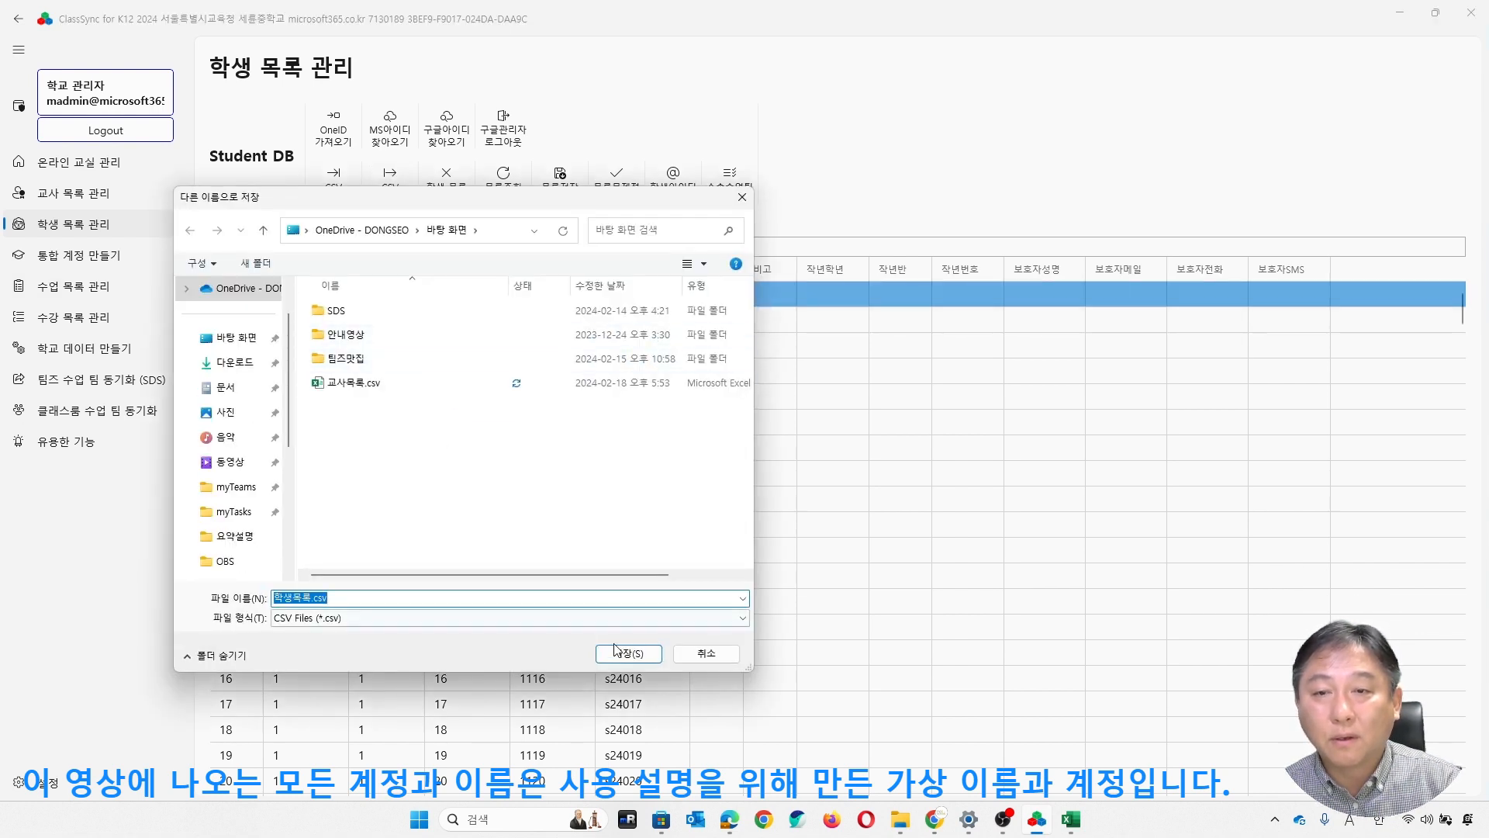
left_click(627, 655)
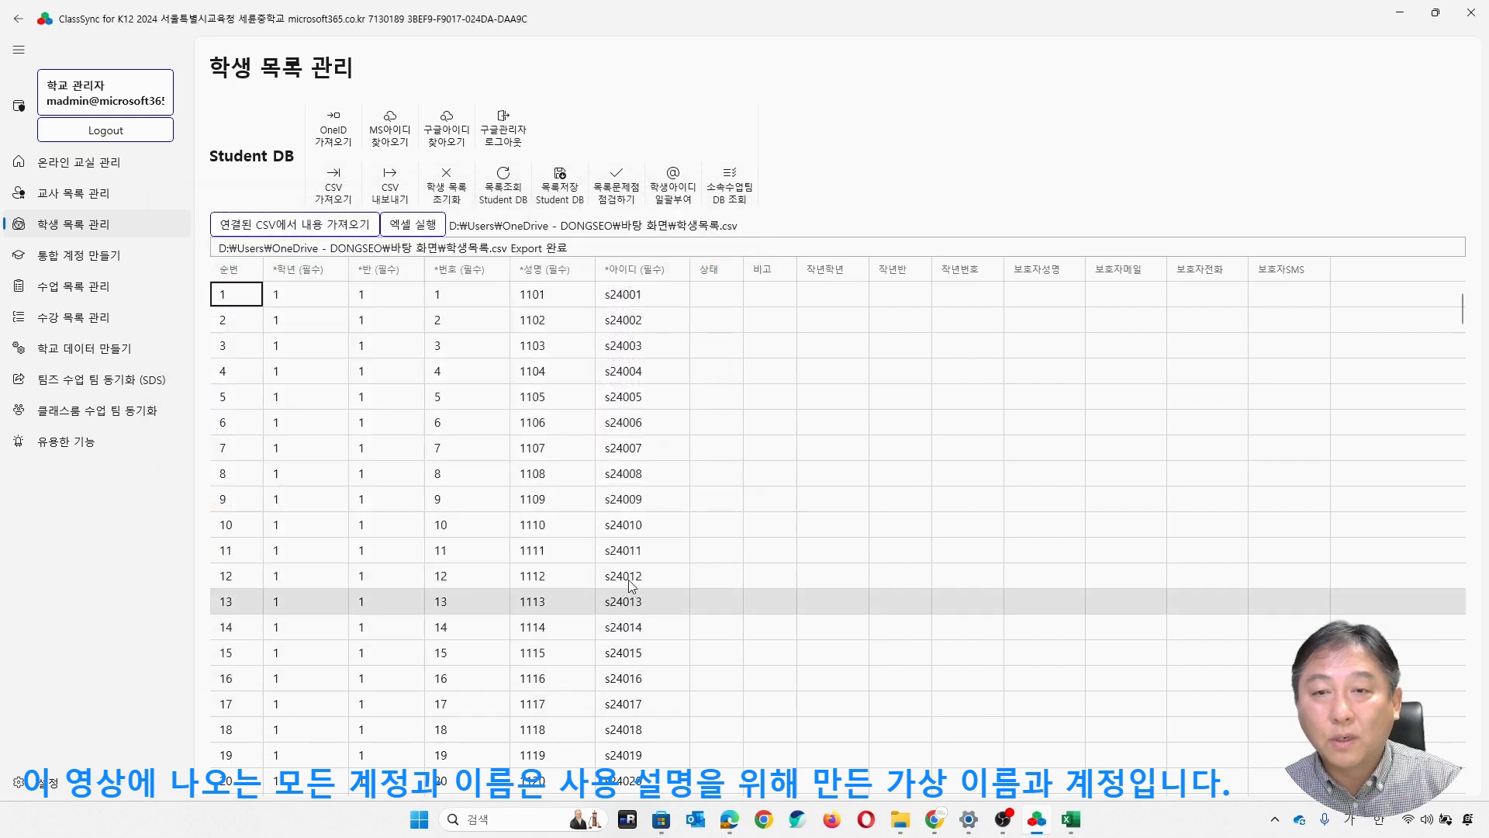
left_click(414, 225)
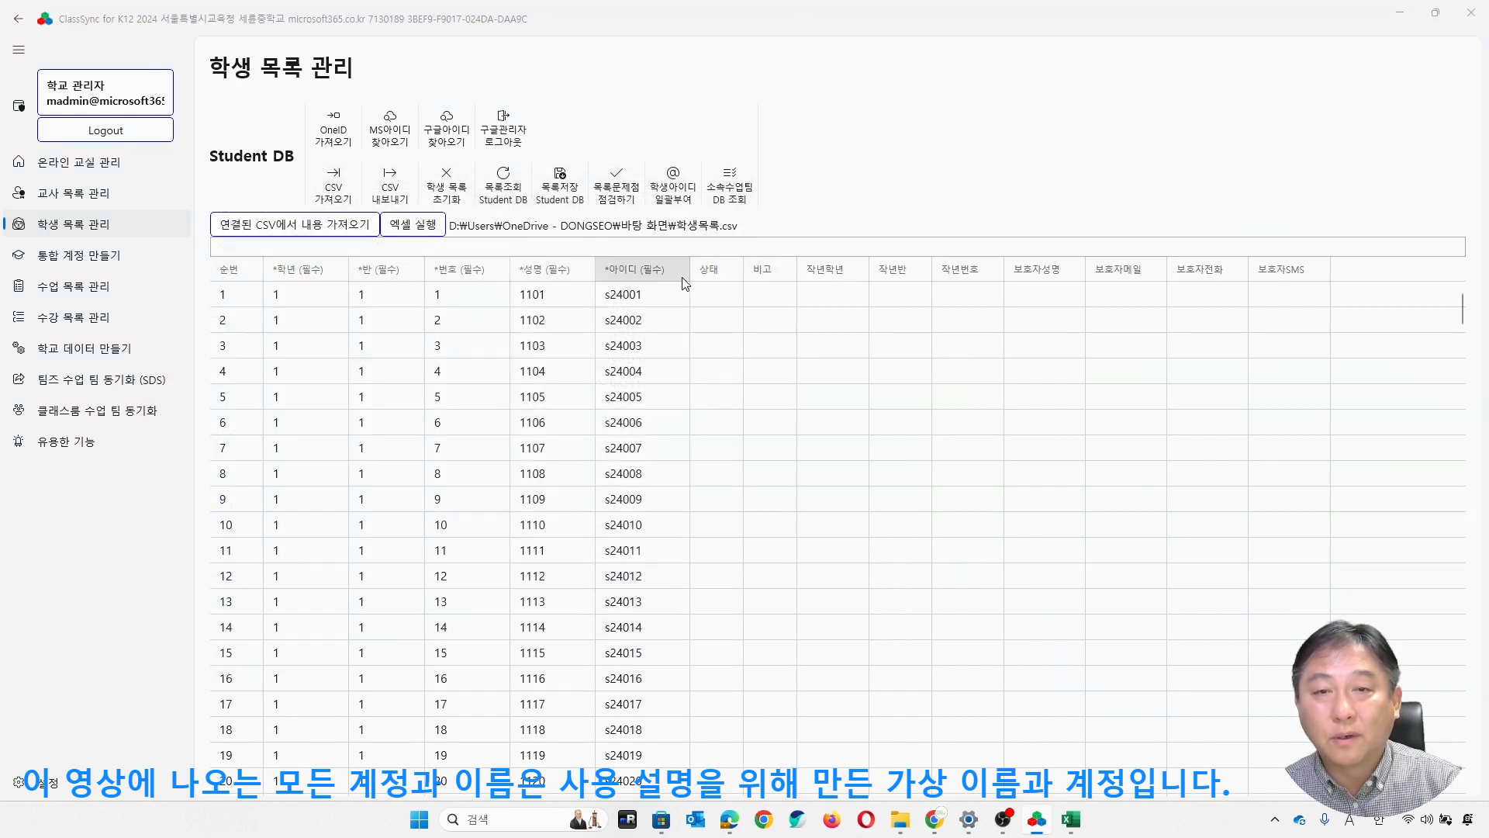
left_click(842, 644)
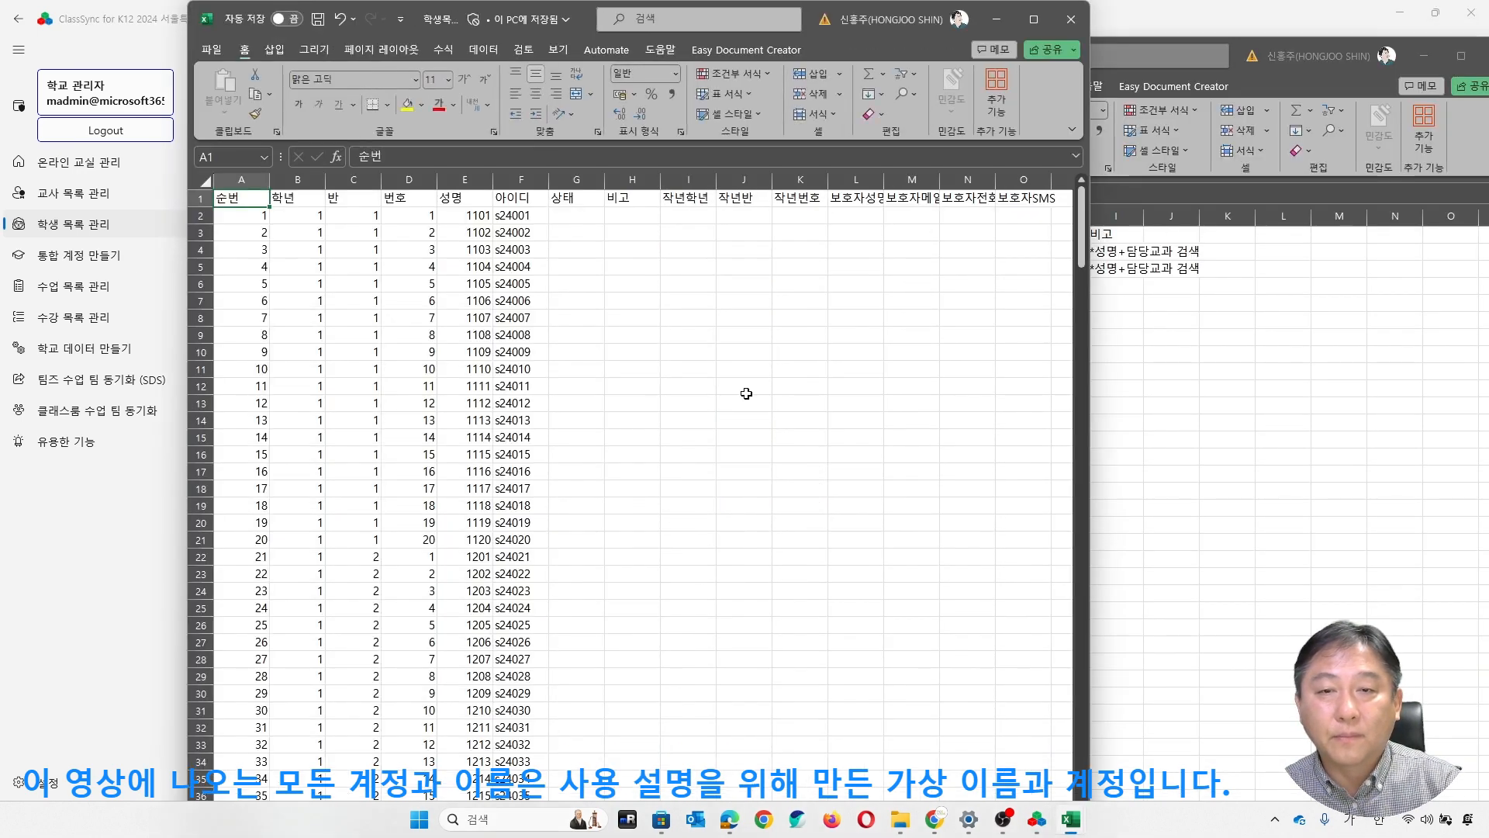
left_click(748, 391)
left_click(503, 264)
left_click(474, 222)
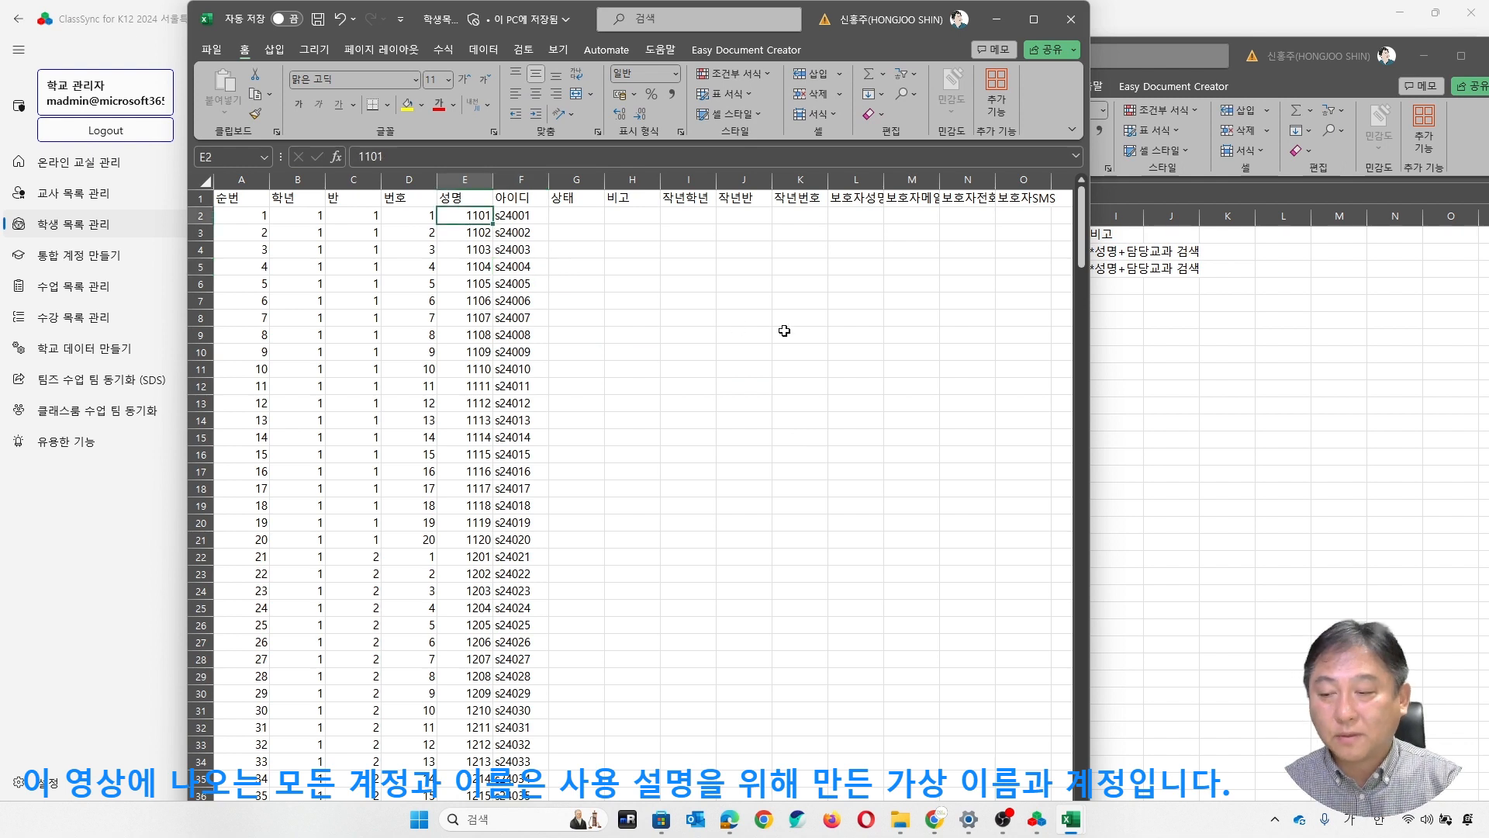
- Enter the names of the first two students of grade 1 class 1 in the 성명 column and save 학생목록.csv
type("주유")
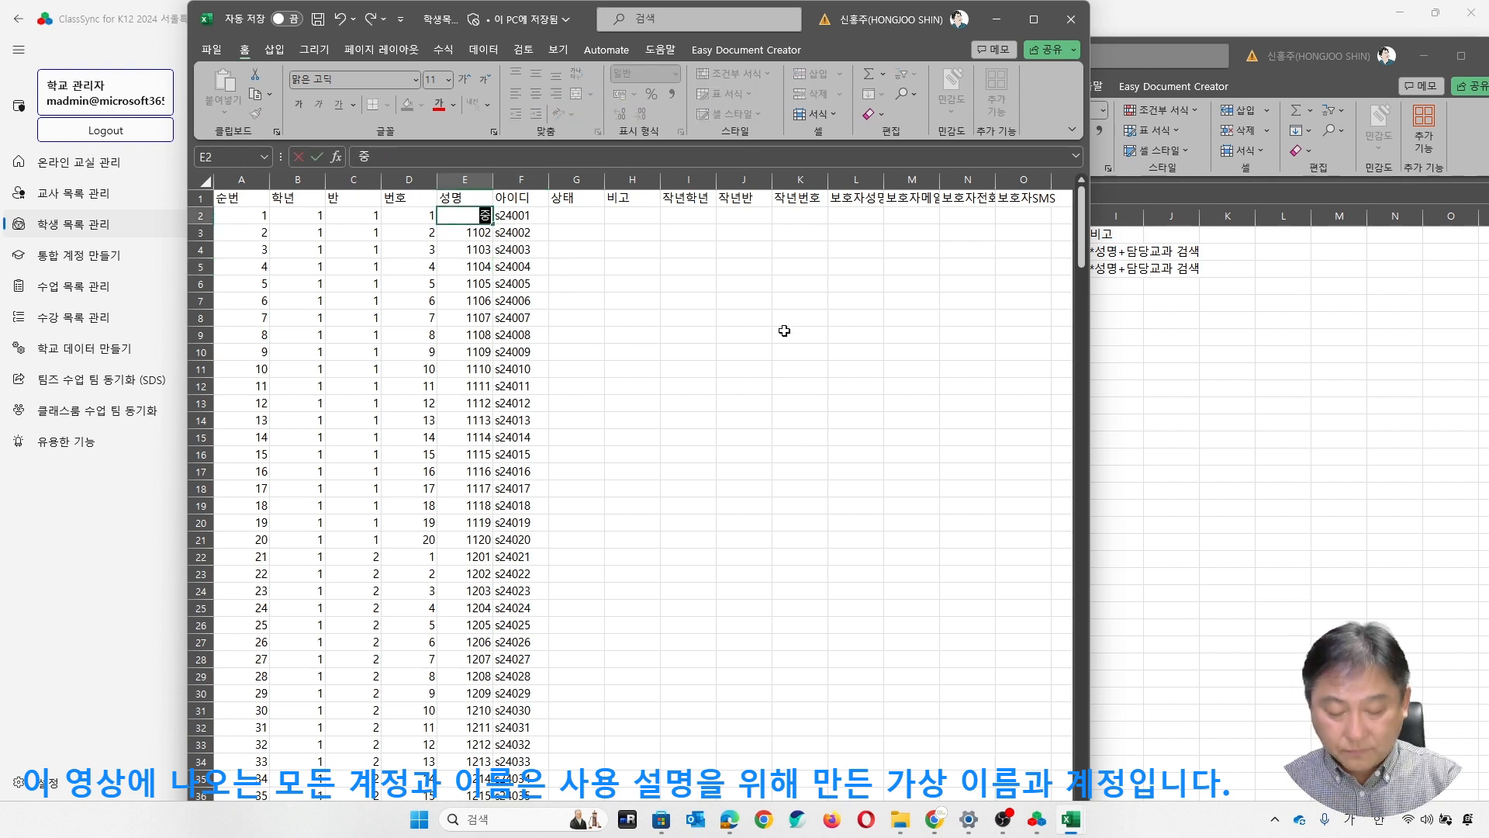
type("ㄴ바")
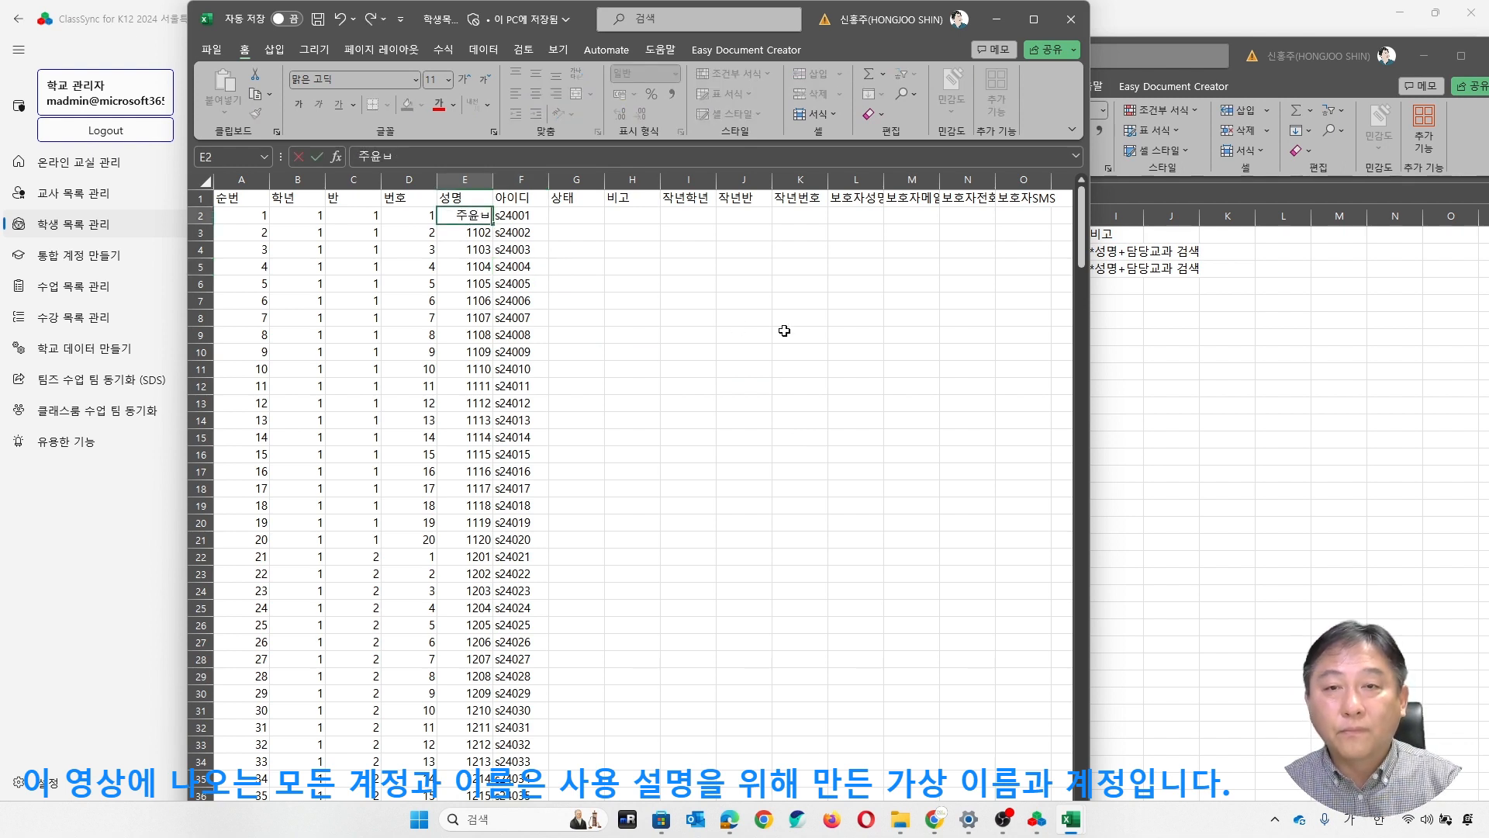
type("ㄹ")
key("Return")
type("왕주요")
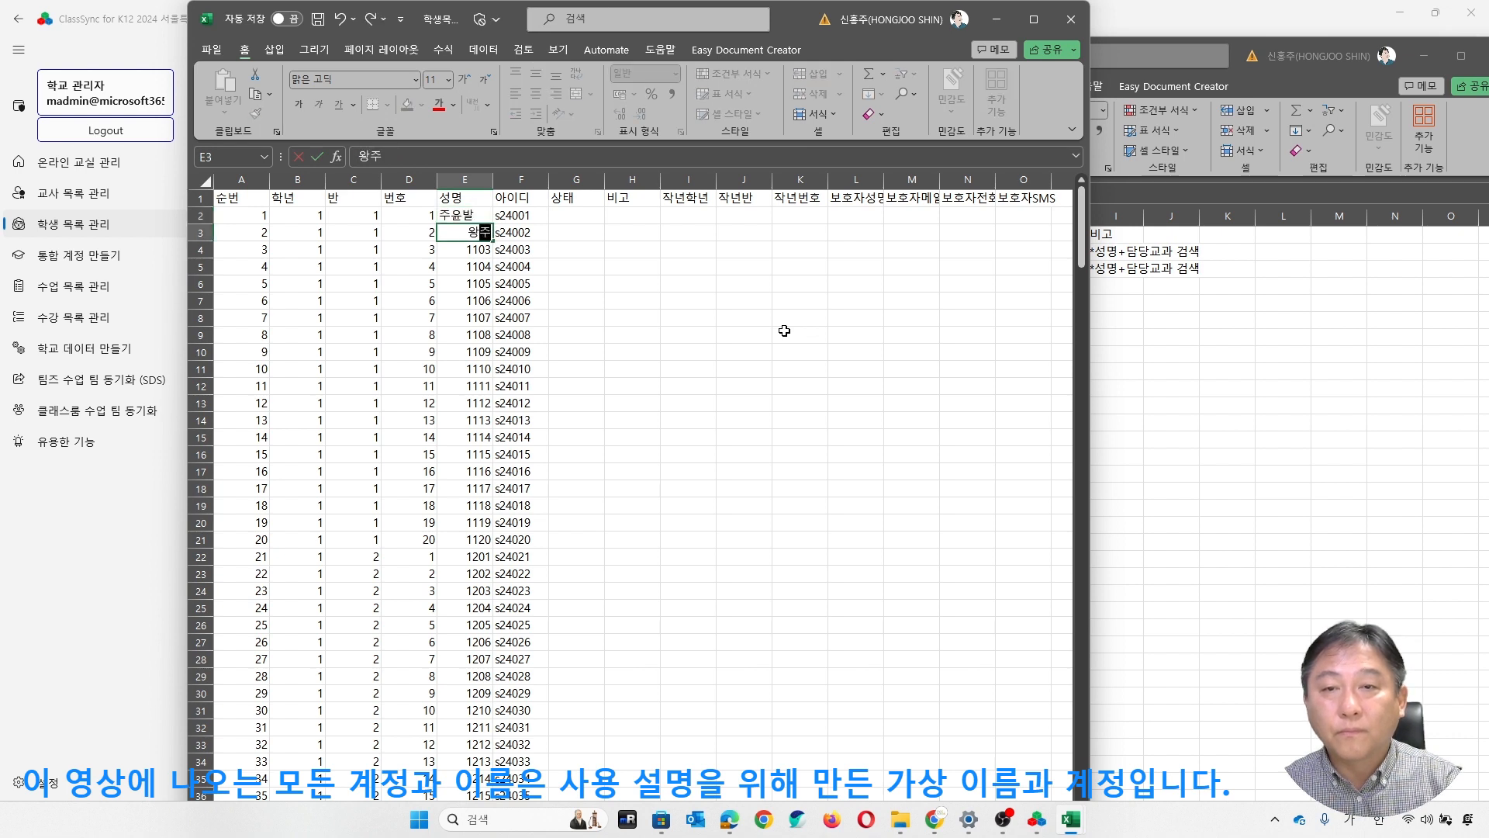
key("BackSpace")
key("BackSpace")
key("BackSpace")
type("조연")
key("Return")
left_click(318, 18)
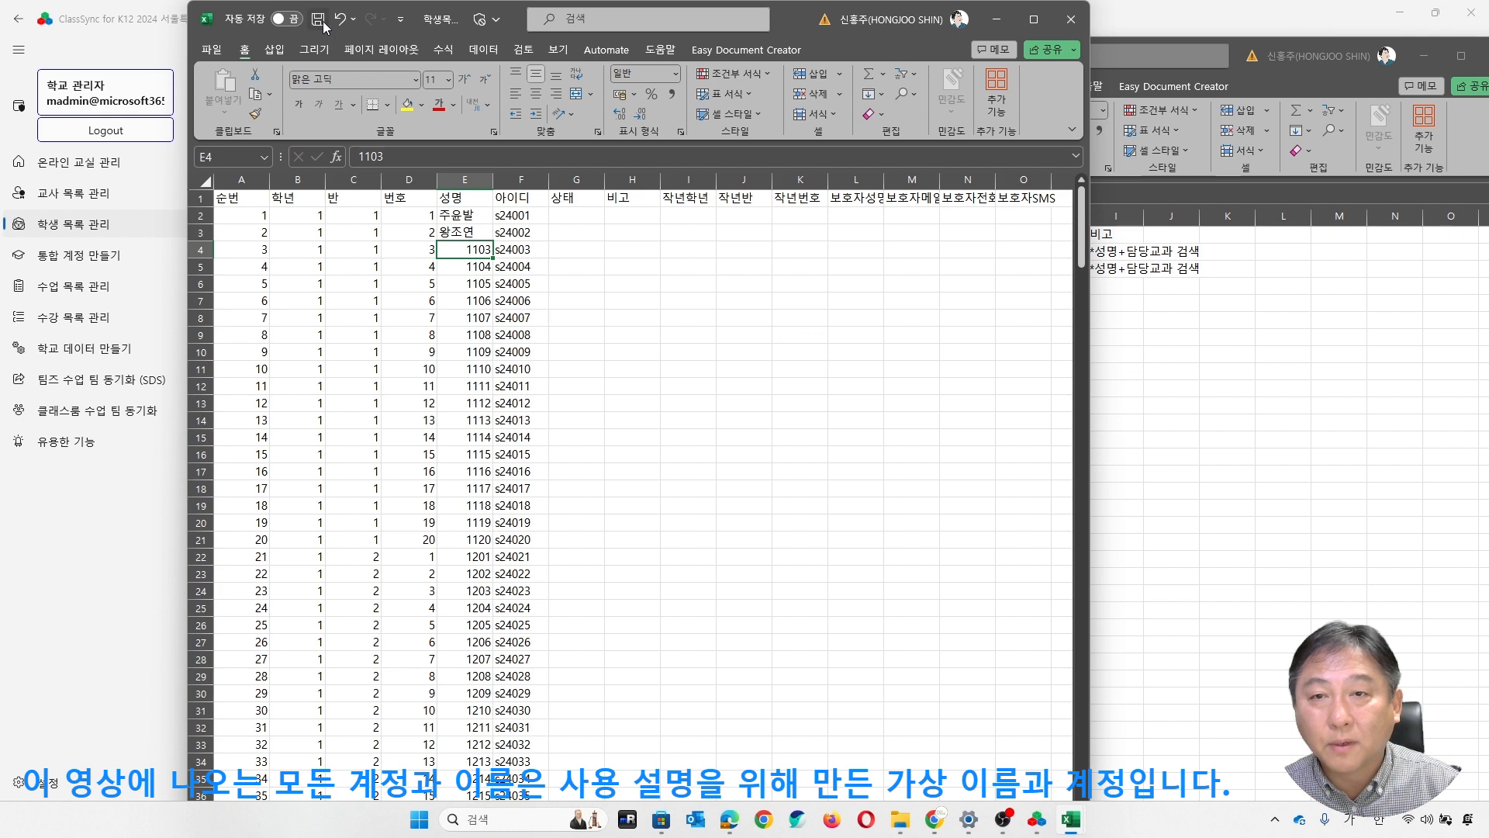
- Switch to ClassSync, import the contents of the linked 학생목록.csv, and save the student list to the Student DB
left_click_drag(858, 35, 1224, 36)
left_click(262, 230)
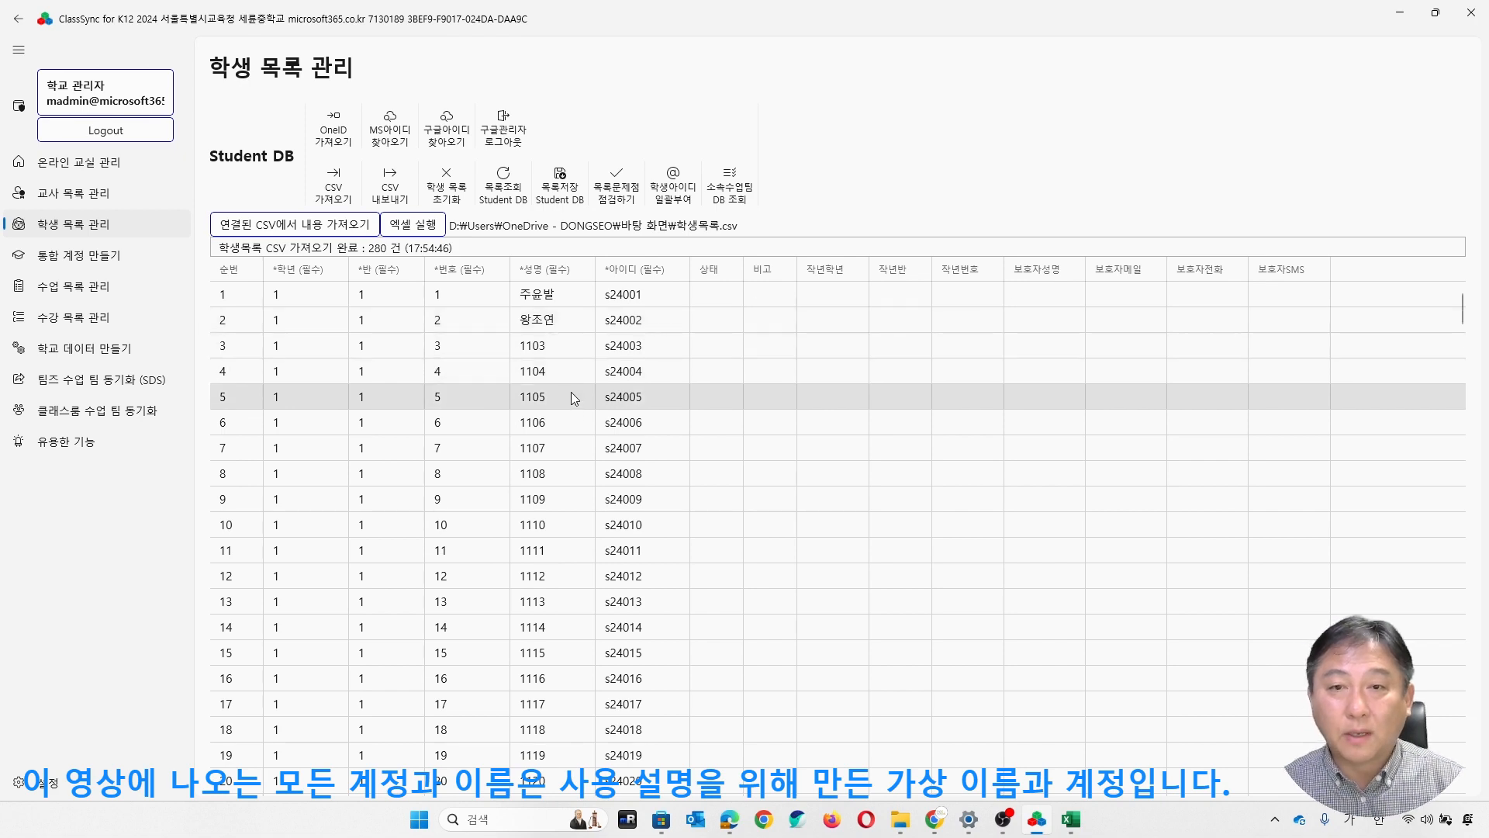
left_click(559, 183)
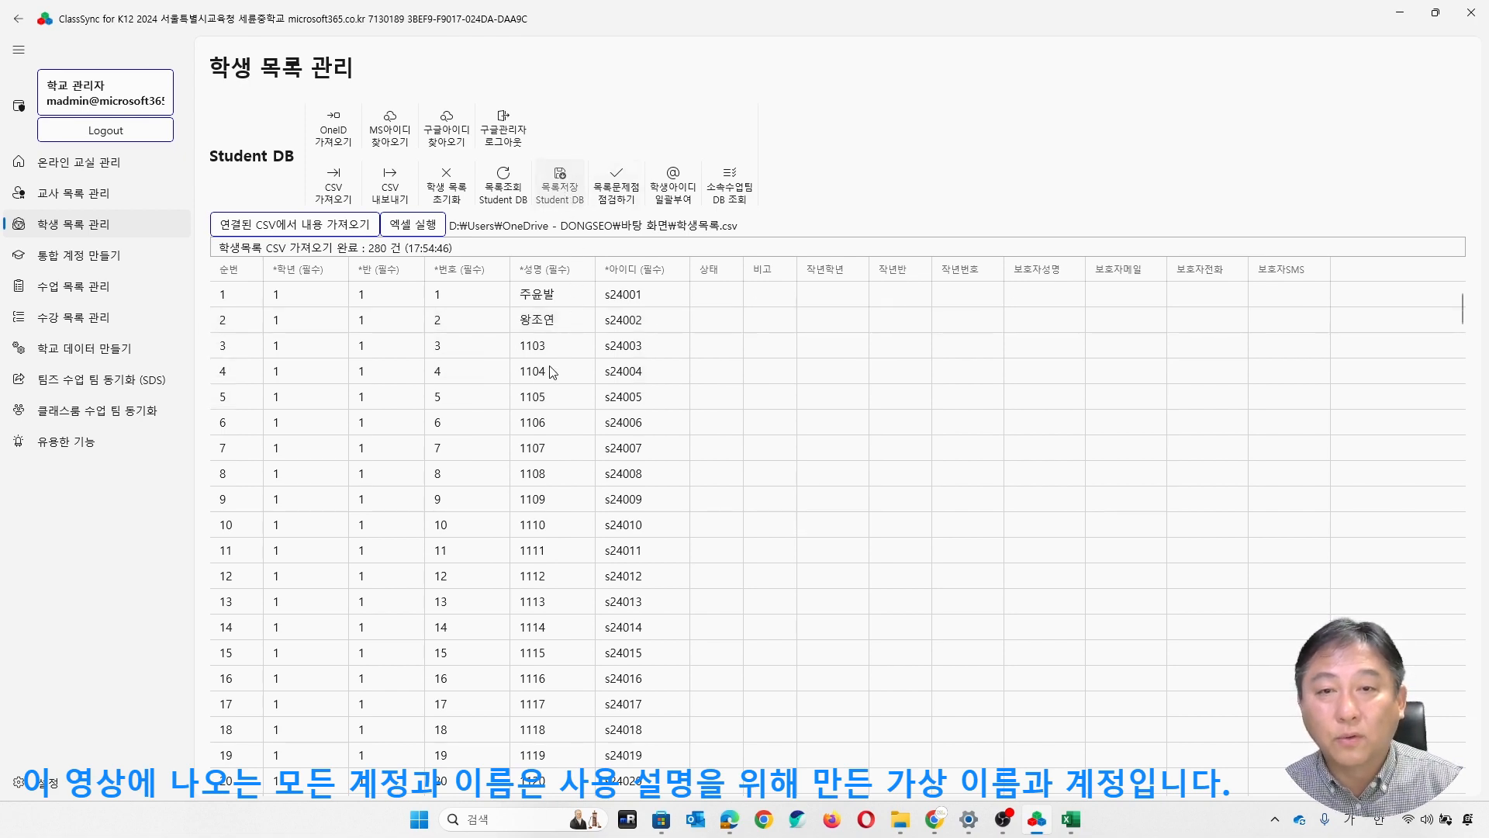
left_click(601, 441)
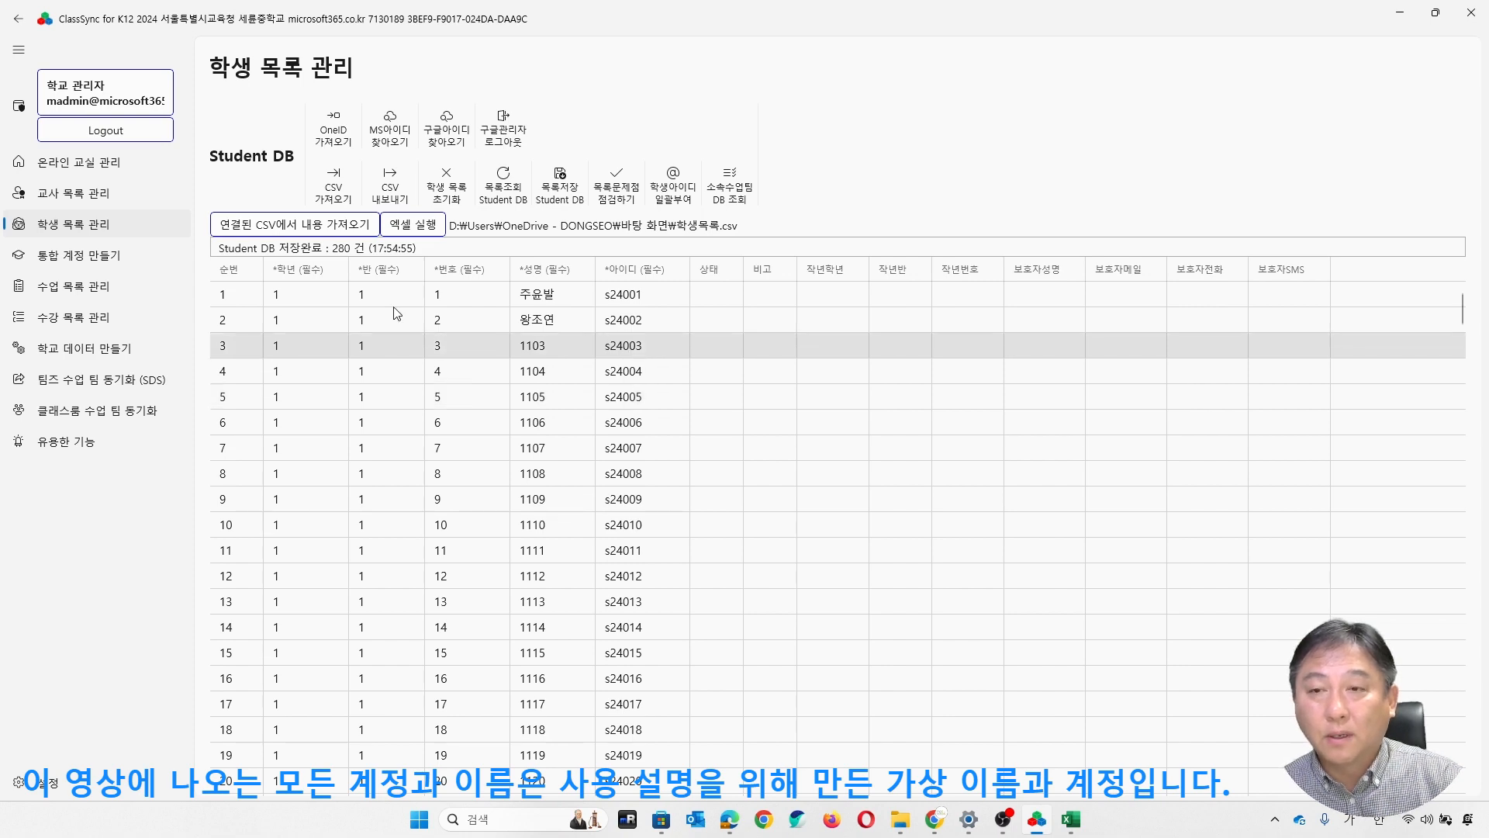
- On the integrated account page, reset the OneID list and load the teacher and student list IDs to look through them
left_click(87, 262)
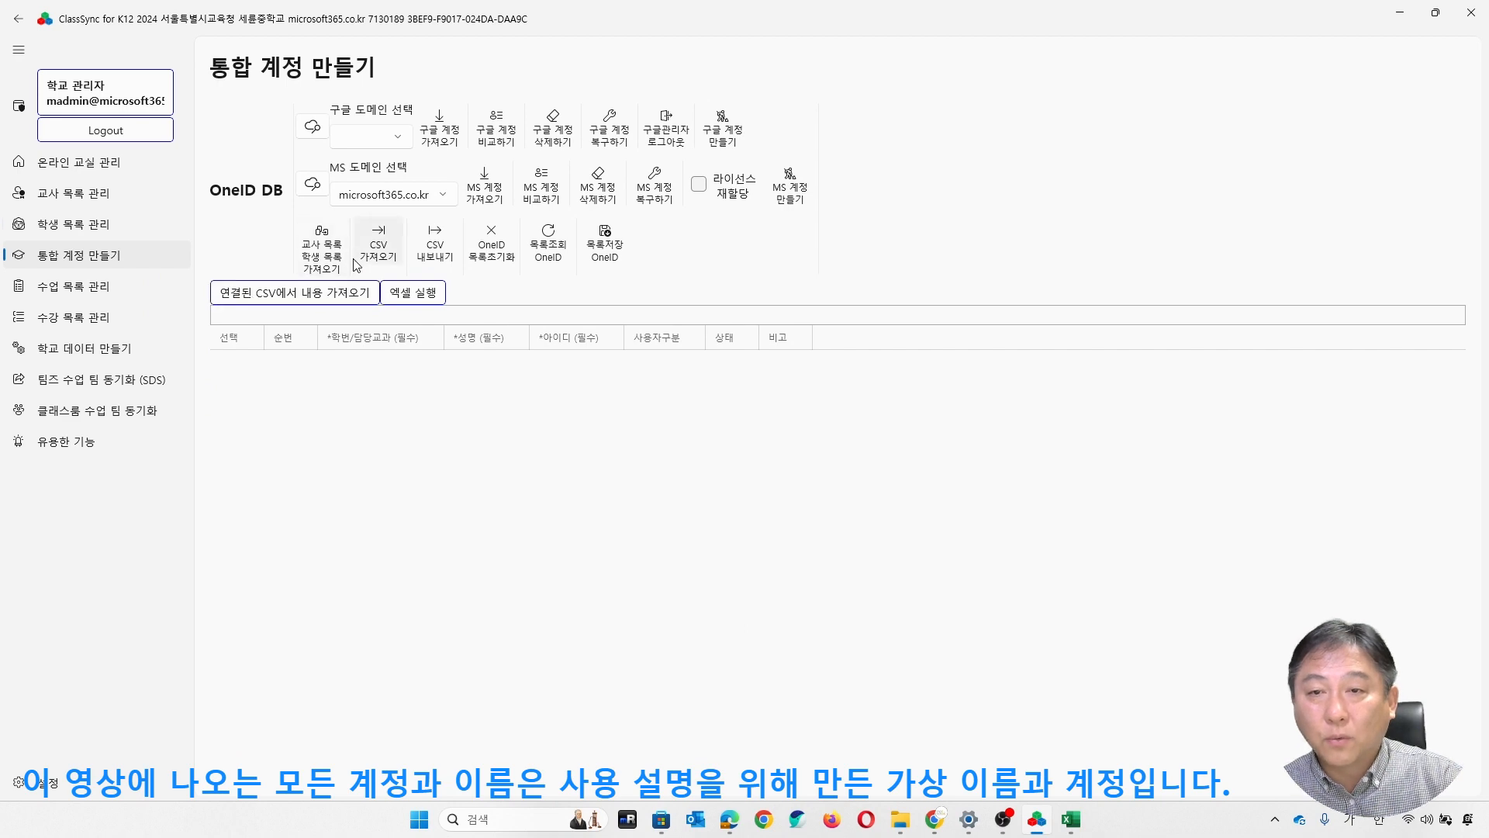
left_click(329, 259)
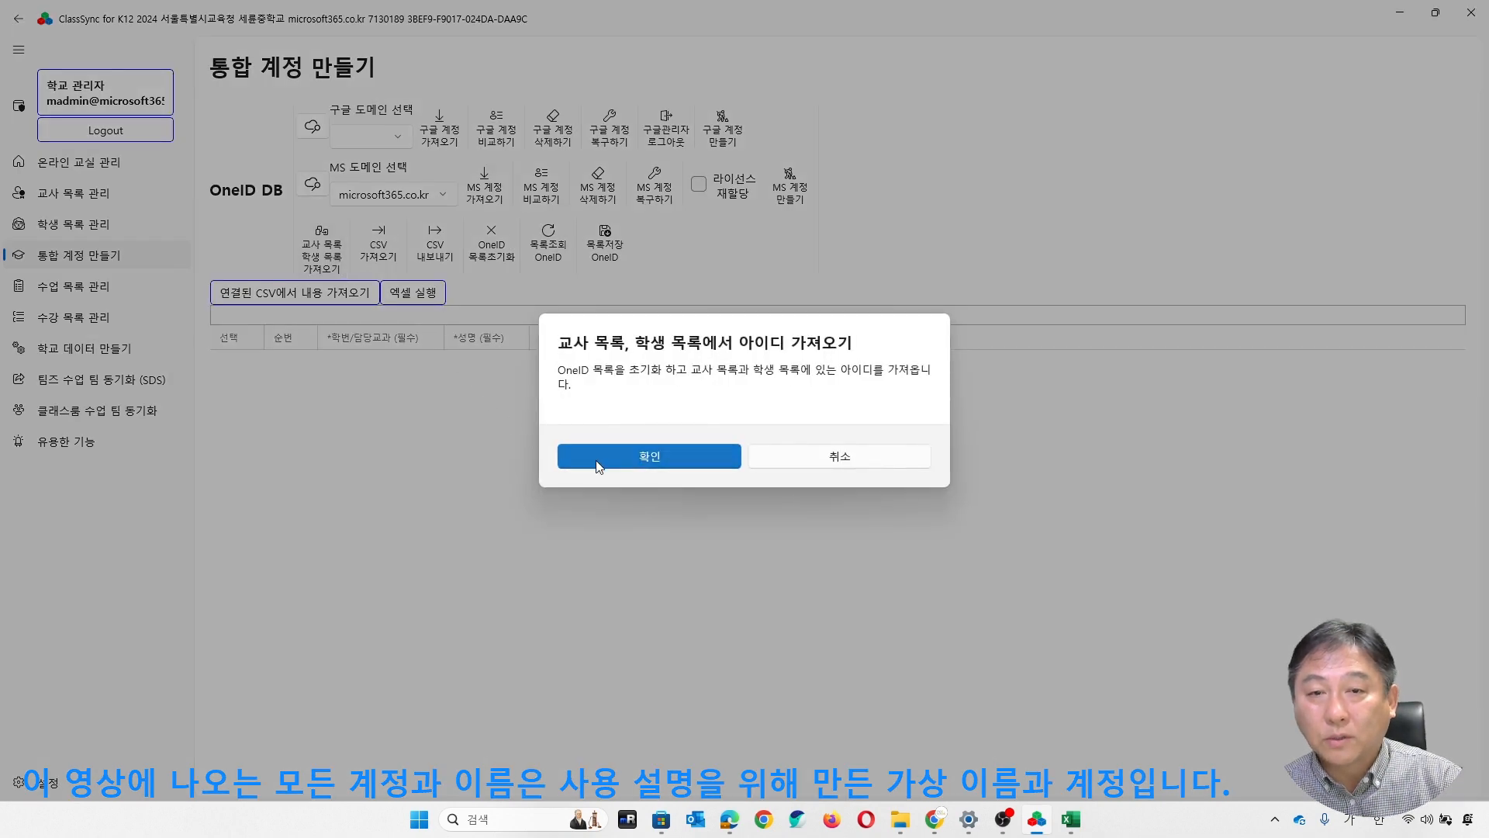
left_click(696, 459)
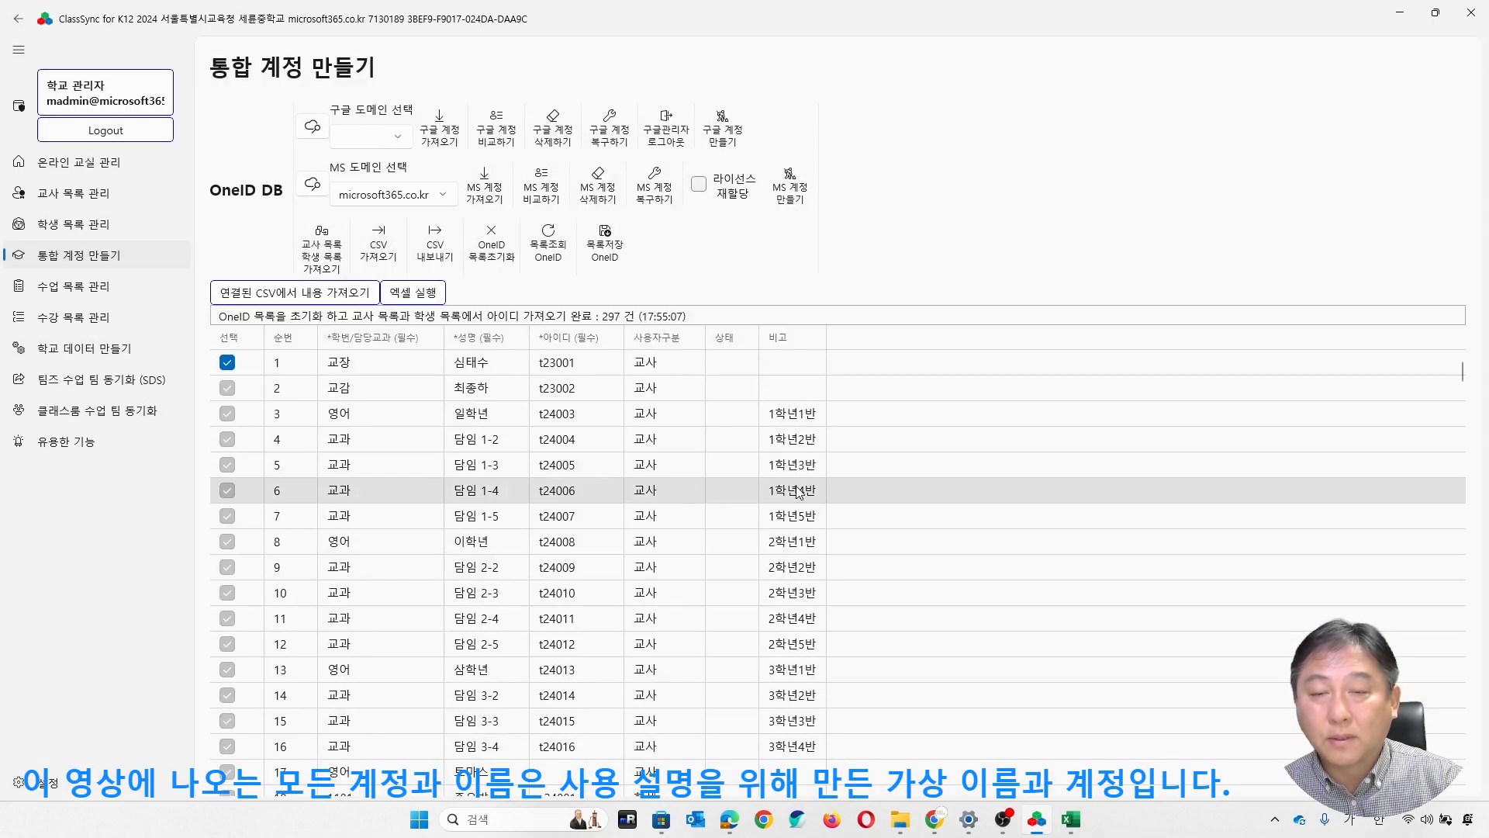
scroll(760, 493, "down", 3)
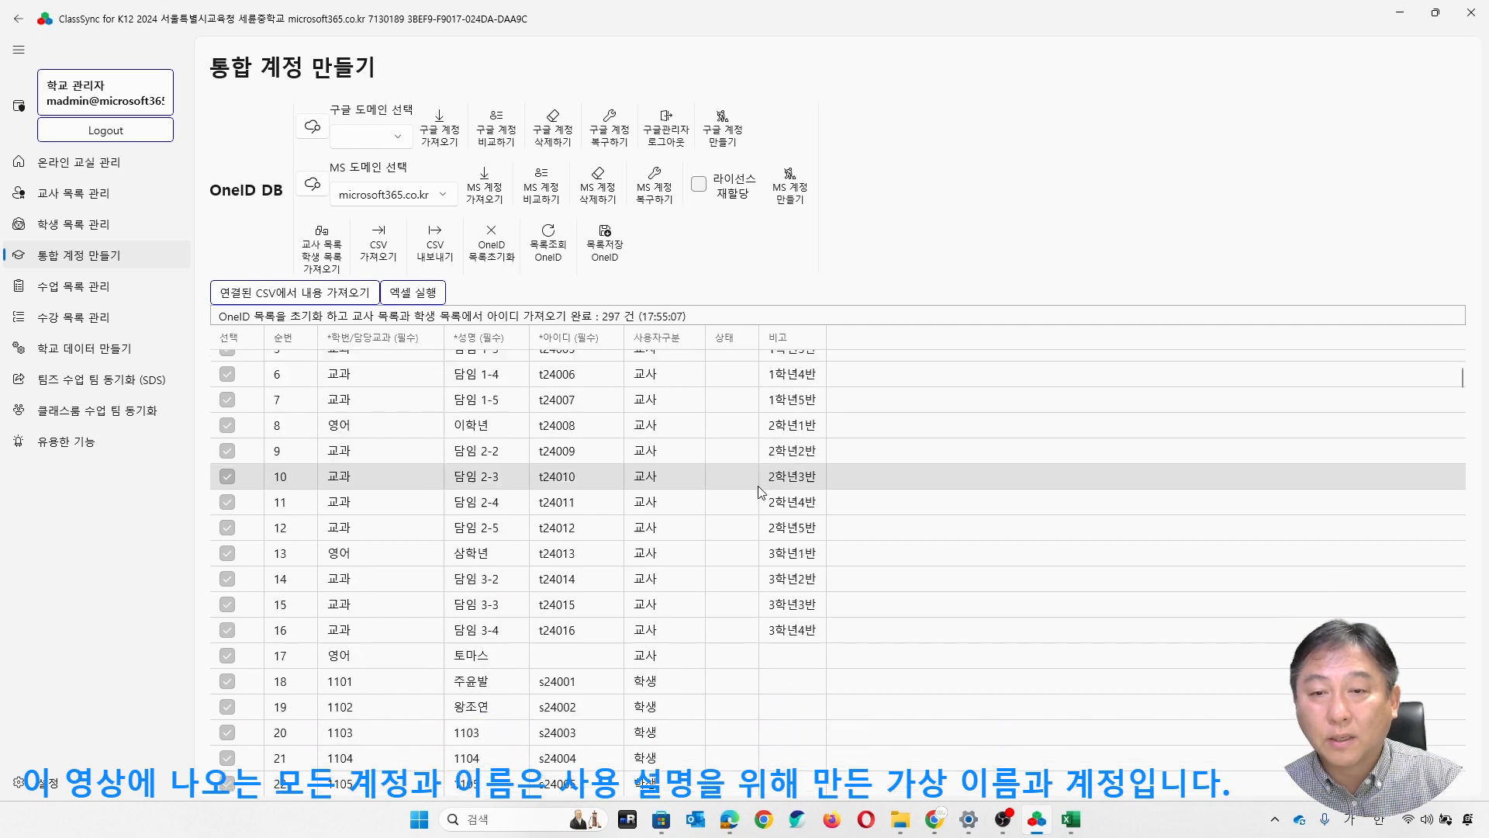
scroll(758, 489, "down", 20)
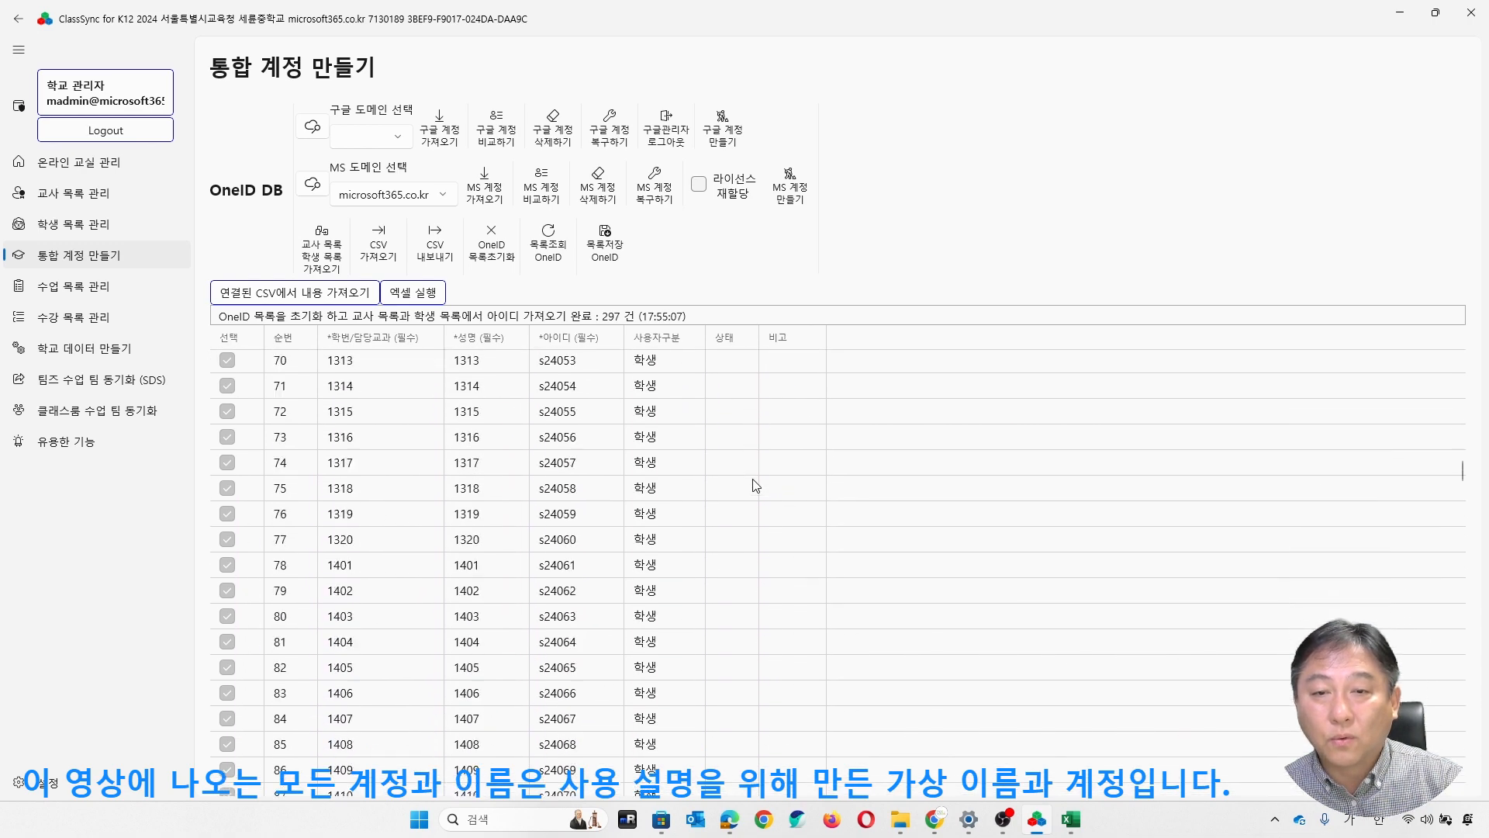
scroll(756, 486, "down", 7)
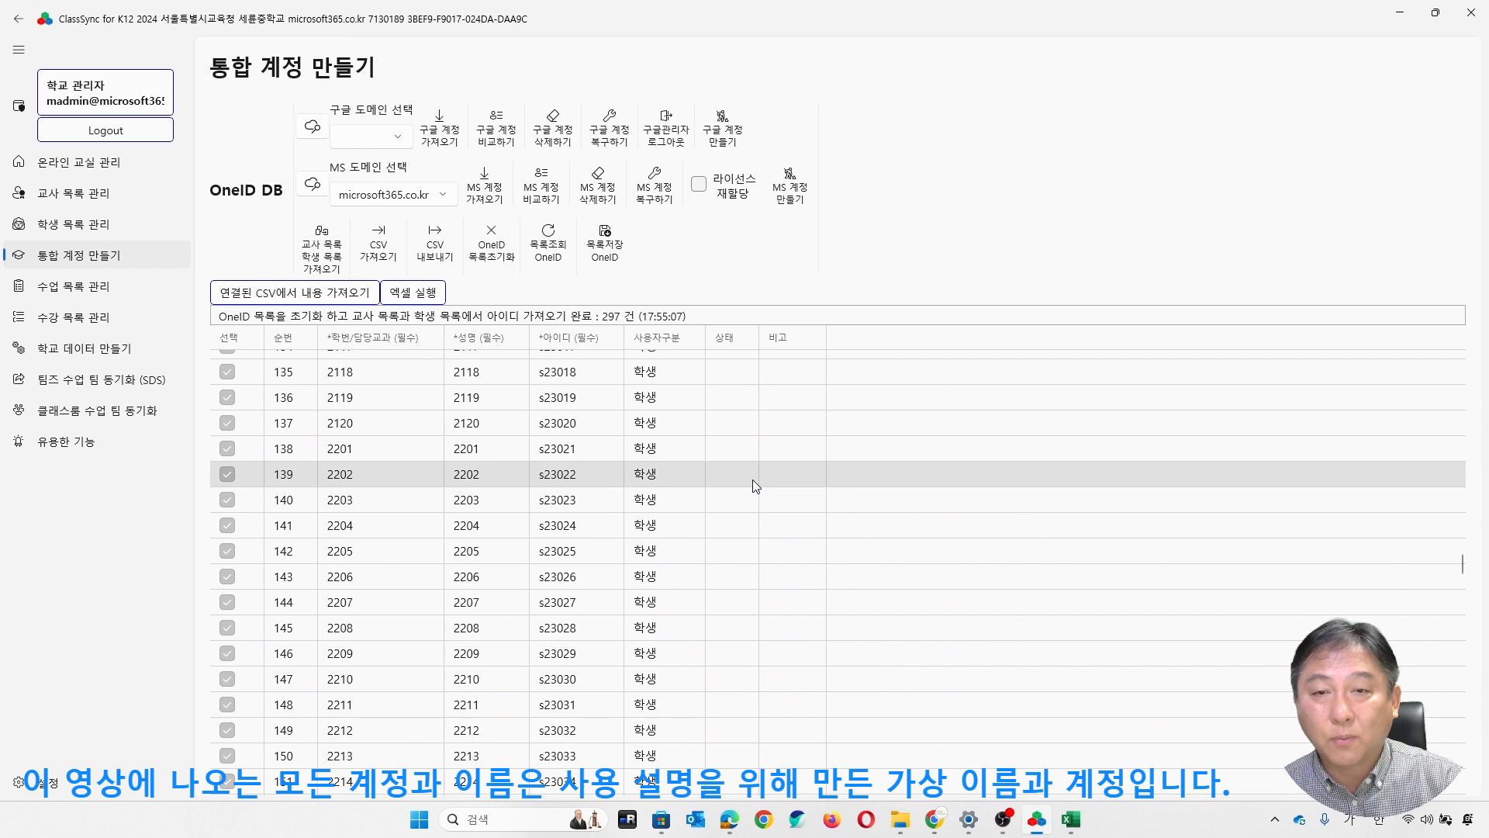
scroll(752, 486, "up", 20)
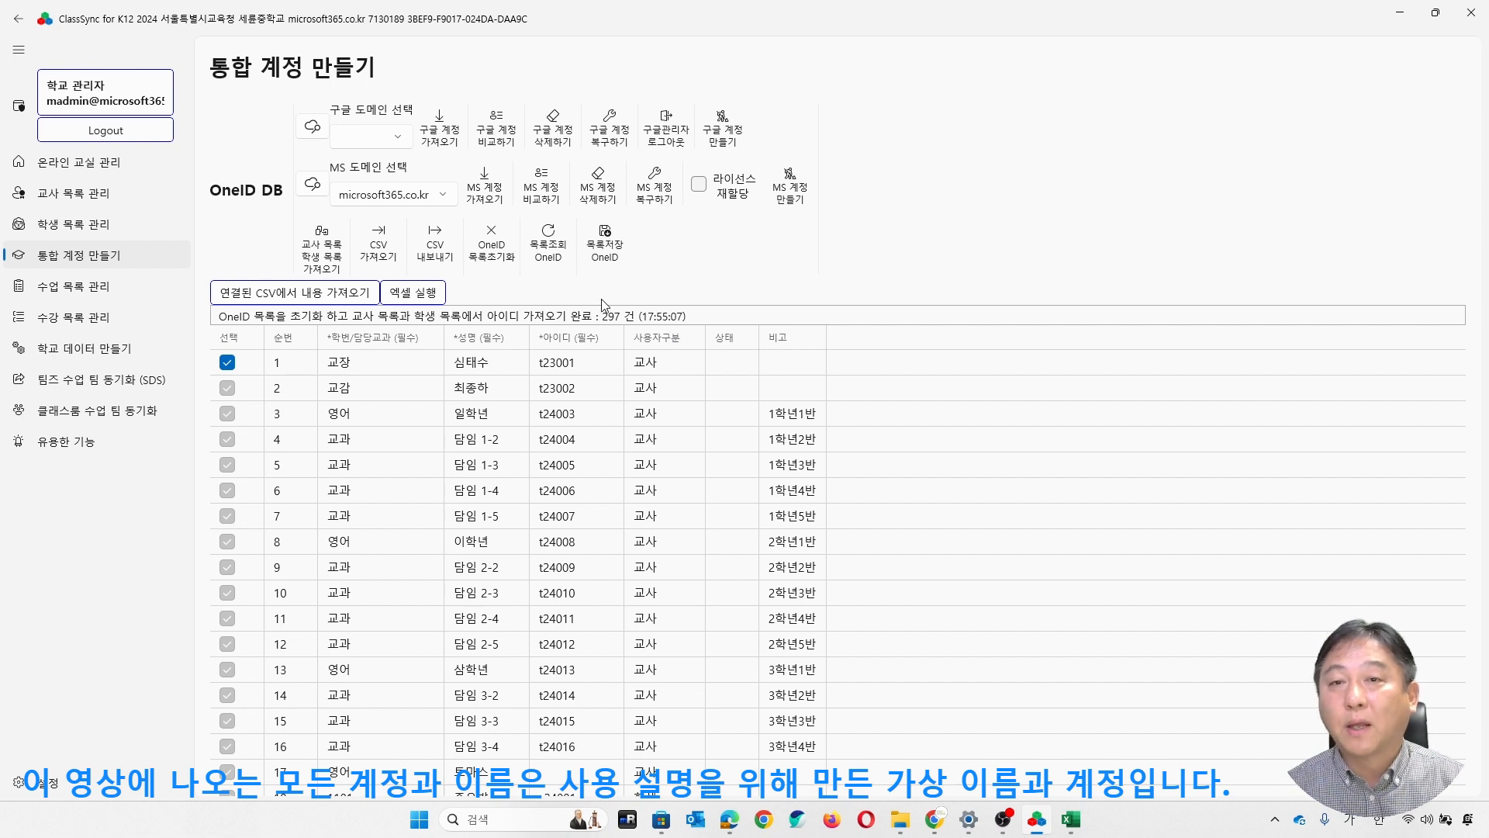
- Reset the OneID list and fetch the existing Microsoft 365 accounts from the microsoft365.co.kr domain
left_click(493, 200)
left_click(718, 458)
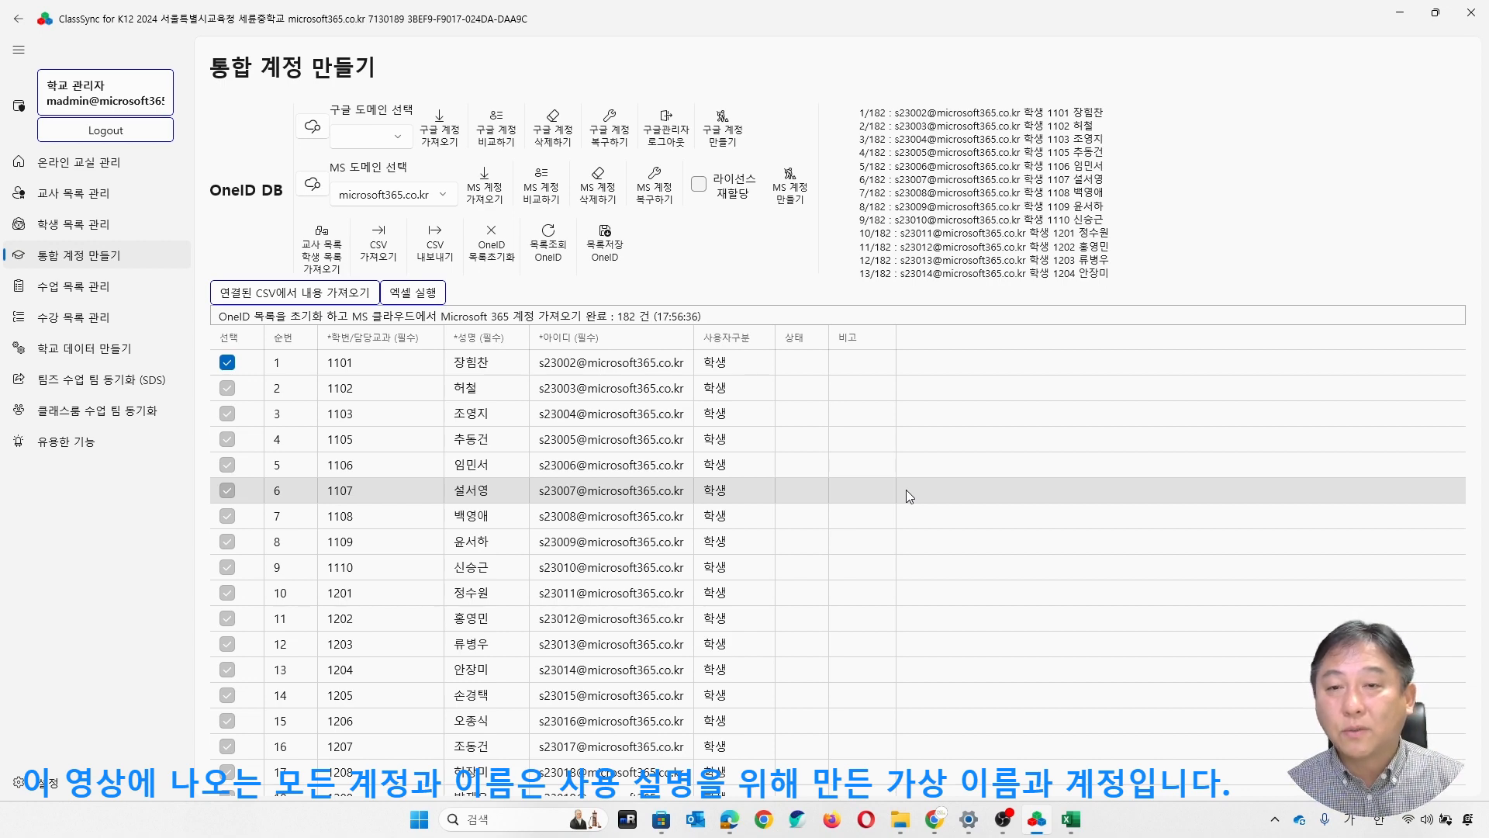
scroll(841, 421, "down", 4)
scroll(761, 505, "down", 15)
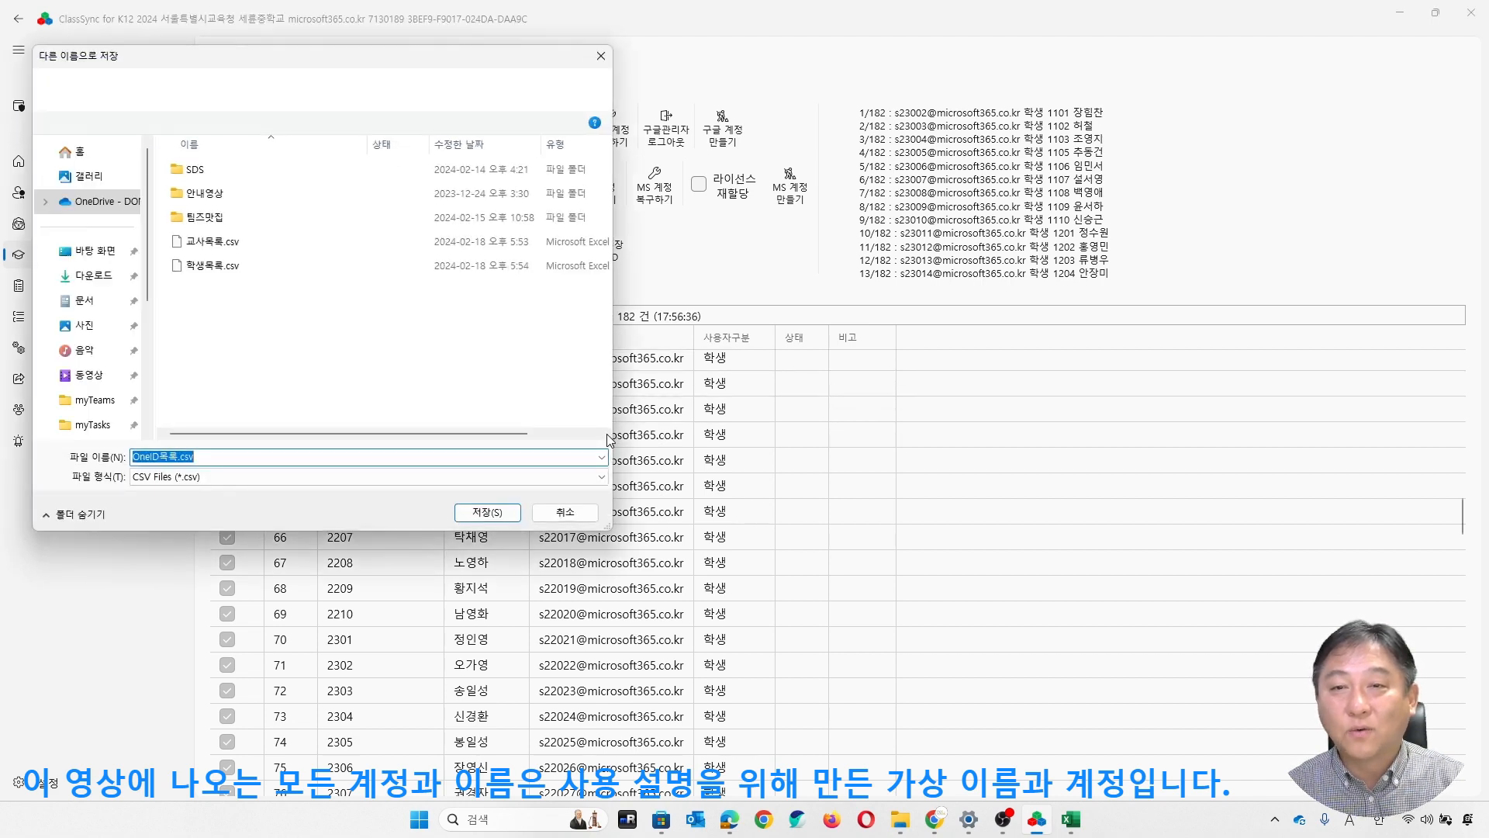
- Export the fetched account list to the desktop as OneID목록.csv and open it in Excel
left_click(480, 514)
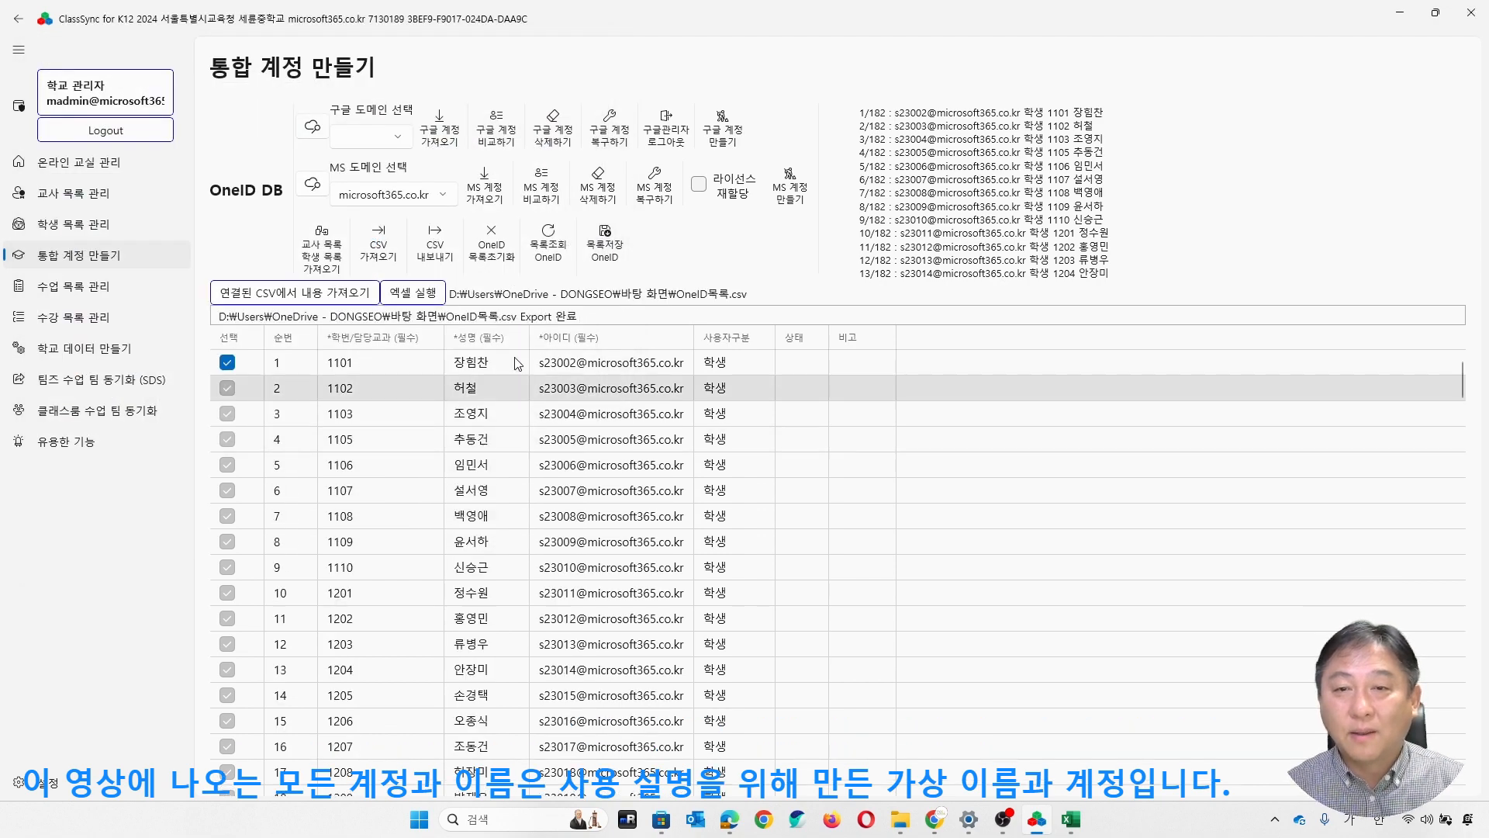
left_click(426, 294)
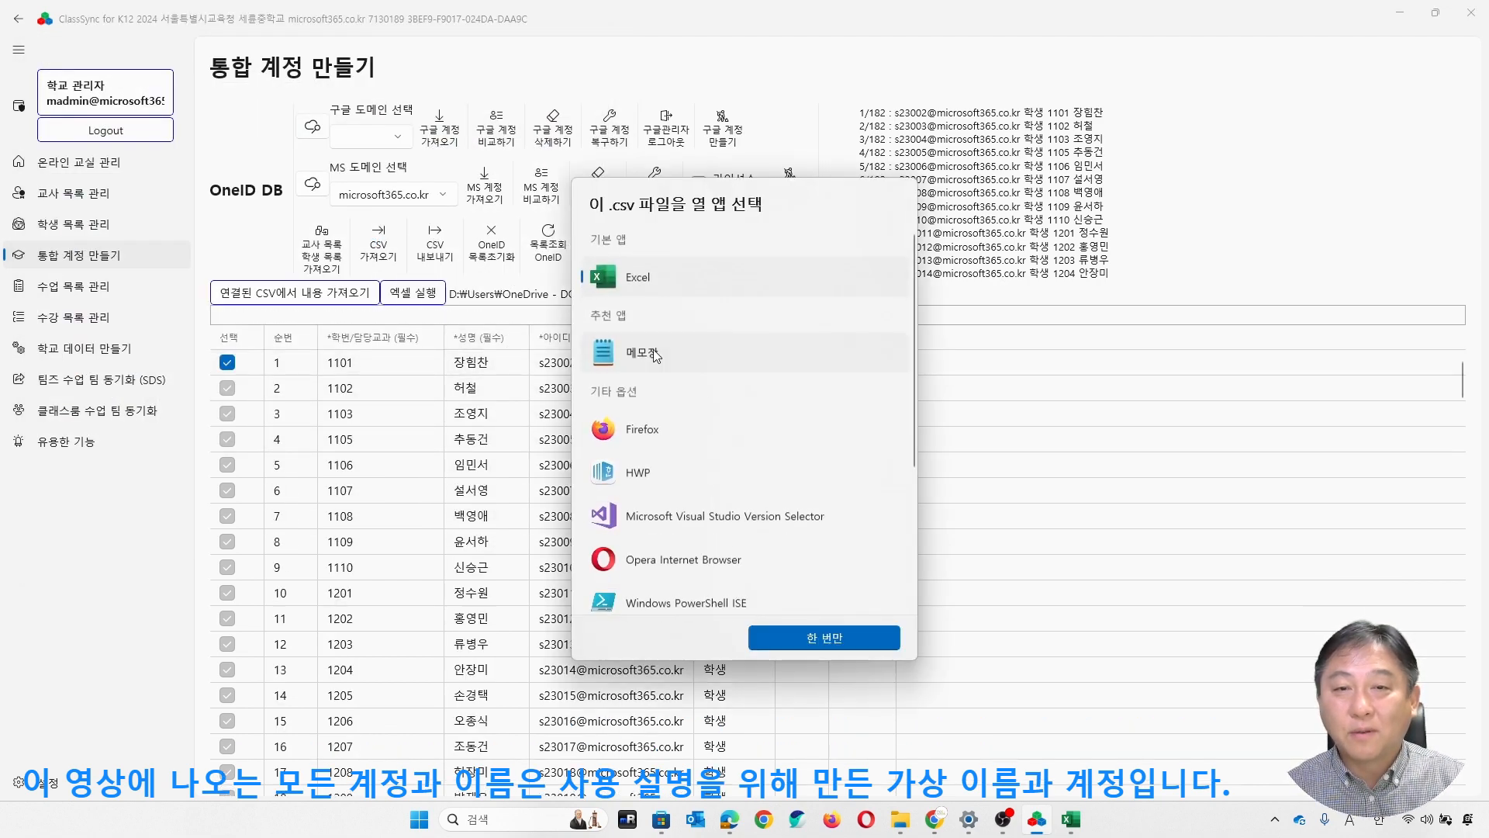
left_click(830, 636)
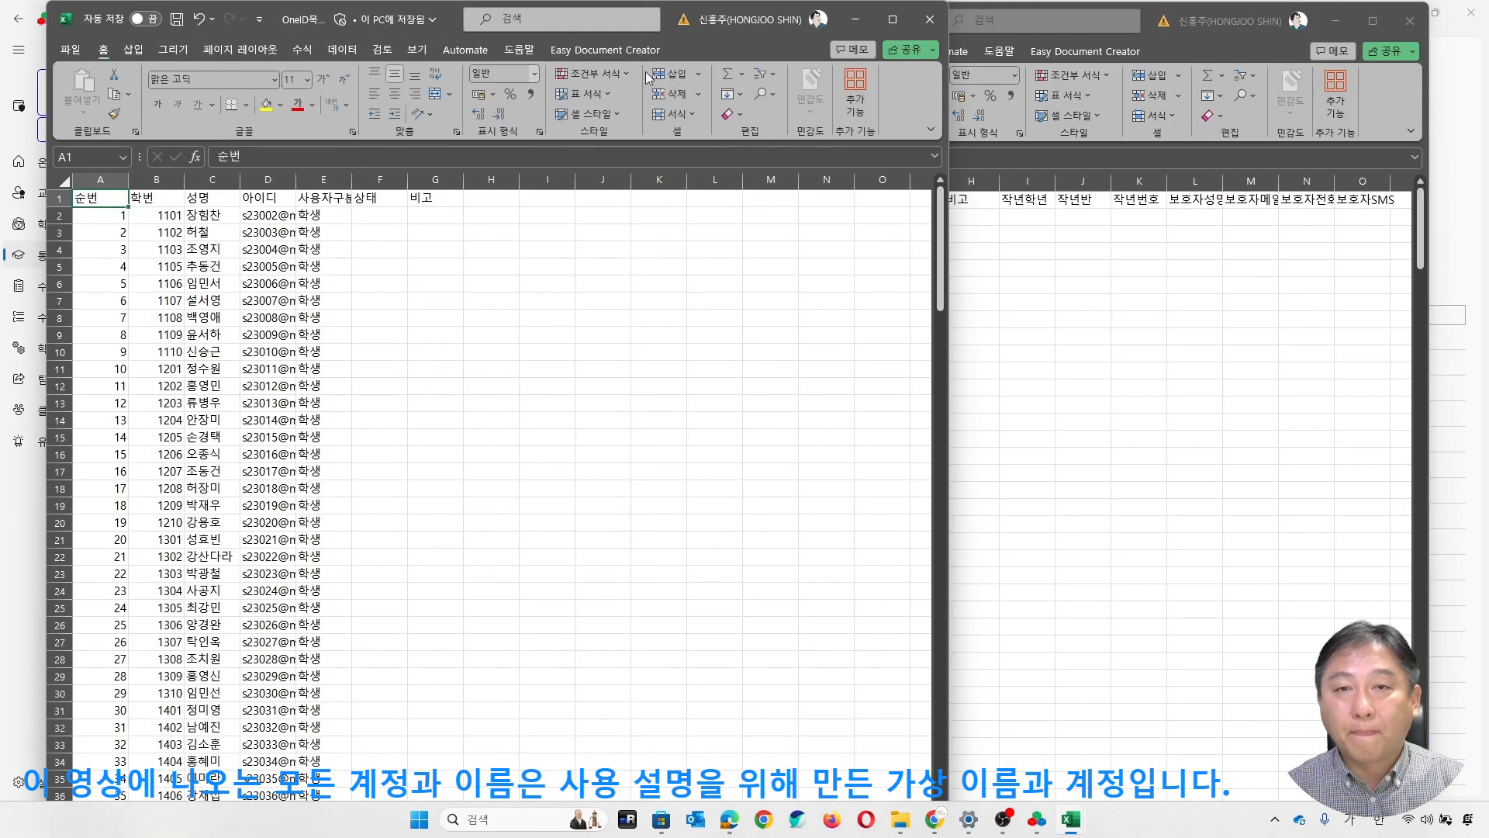
- Widen the Excel window and the 아이디, 사용자구분 and 상태 columns so their contents fit
left_click_drag(752, 43, 945, 51)
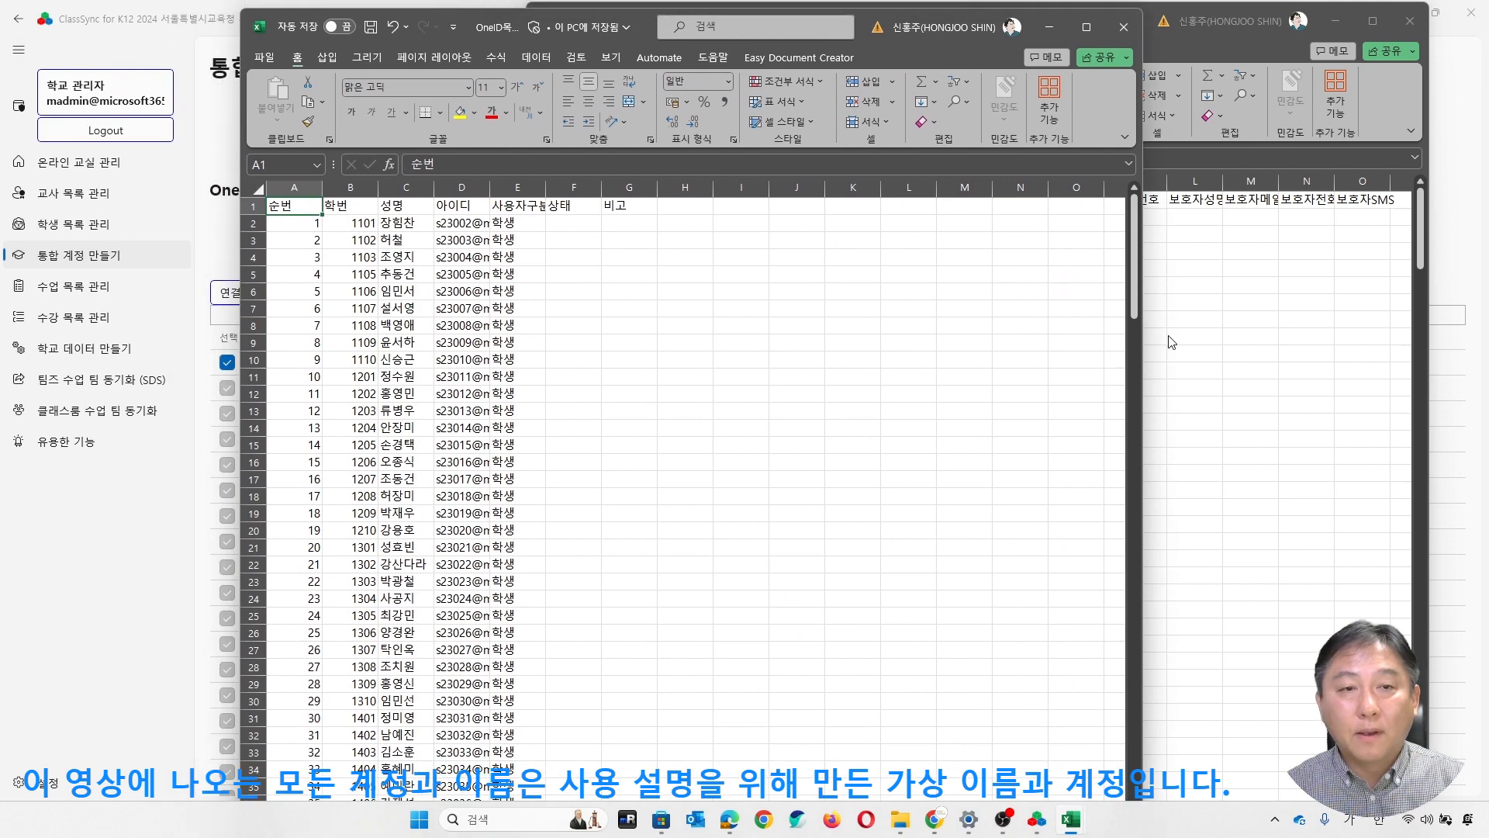
left_click_drag(1148, 342, 1216, 342)
left_click_drag(489, 194, 605, 193)
left_click(667, 203)
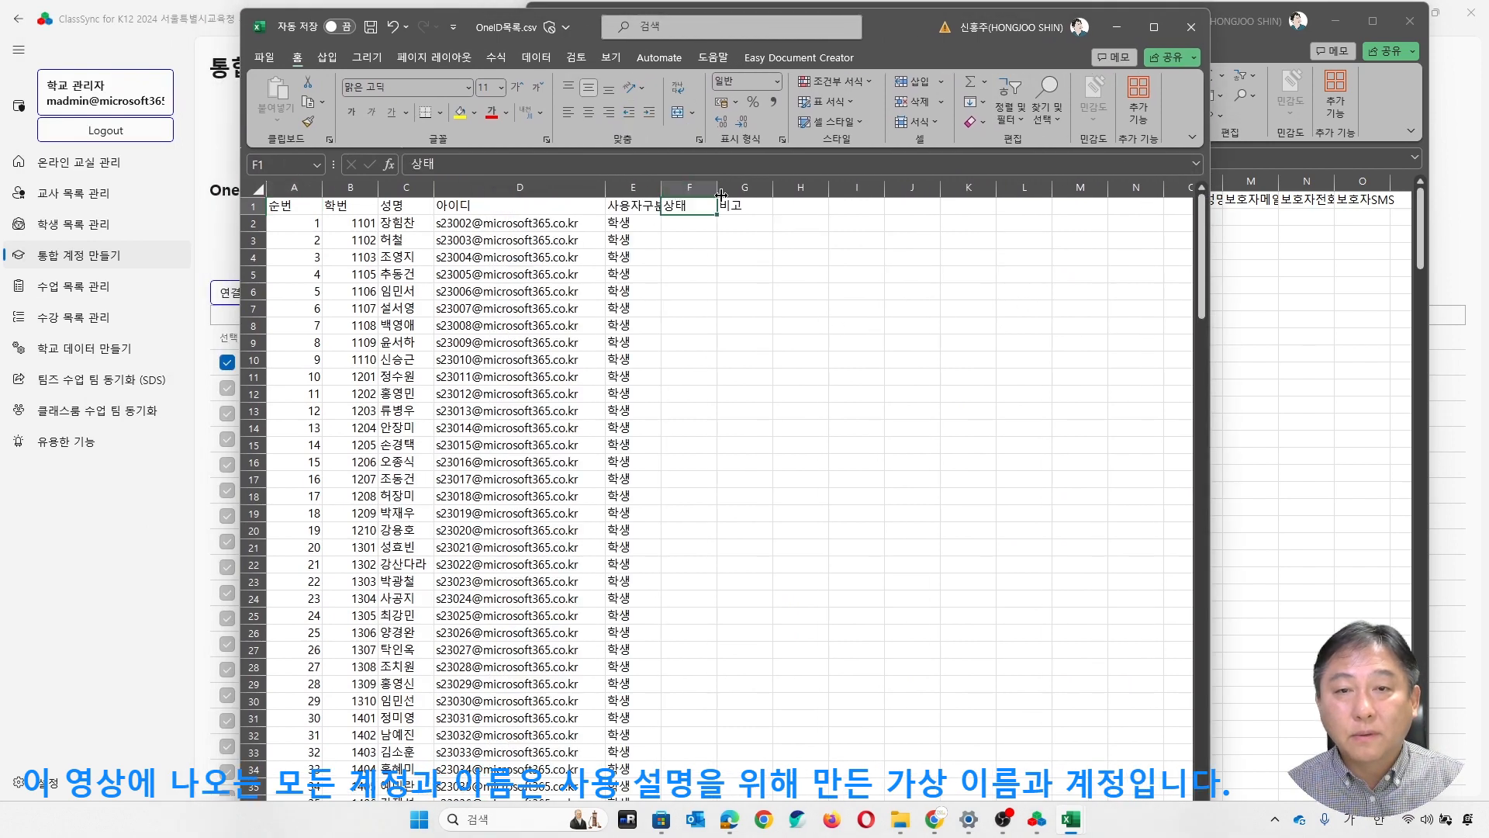
double_click(661, 188)
left_click_drag(743, 189, 784, 189)
left_click(810, 326)
- Mark the first third-grade student, number 3101, with the status 삭제 in cell F101
scroll(692, 485, "down", 4)
scroll(692, 485, "down", 20)
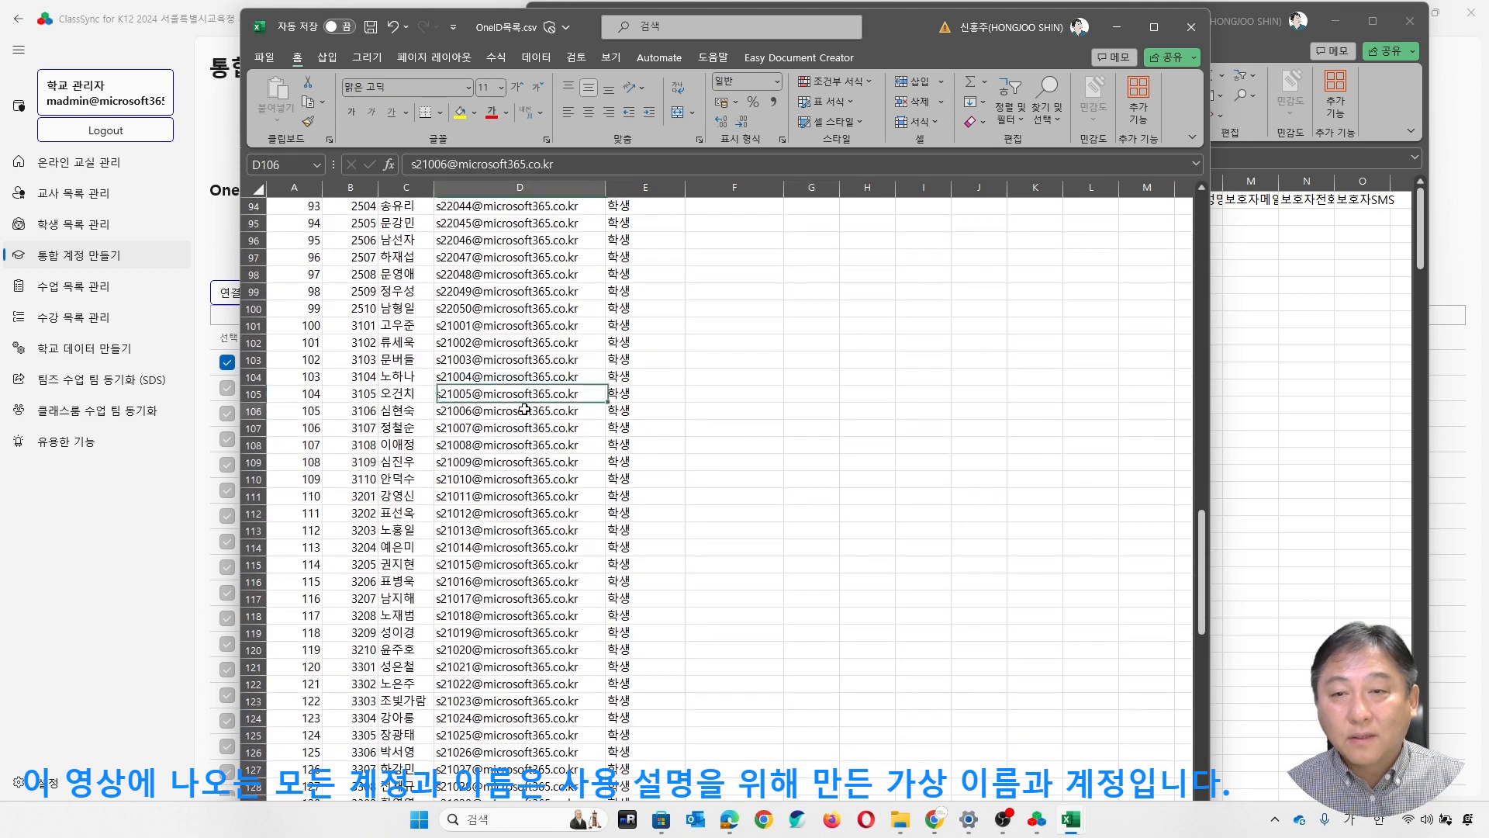
left_click(303, 326)
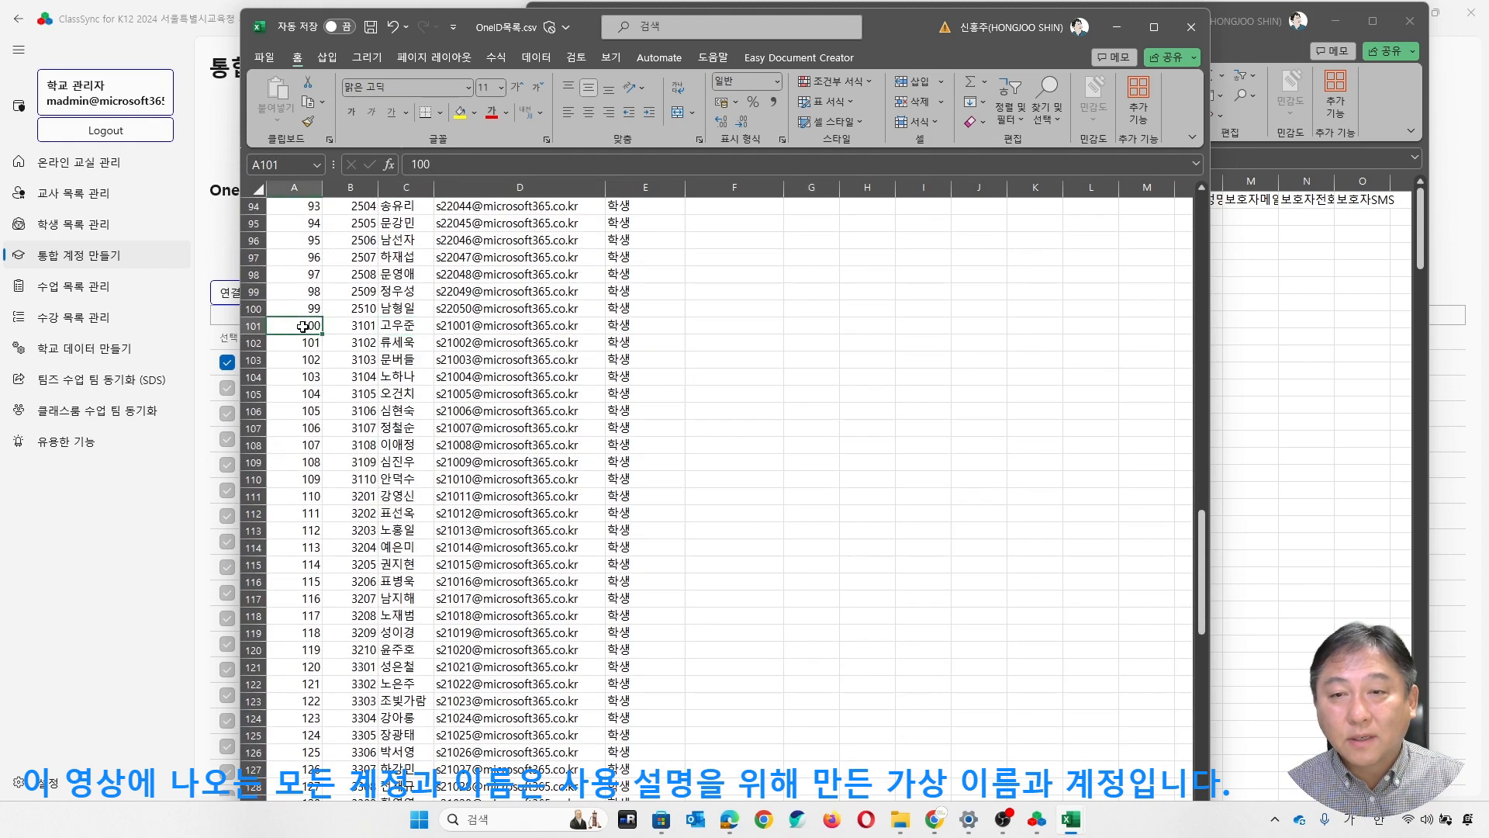
left_click(251, 326)
left_click(715, 325)
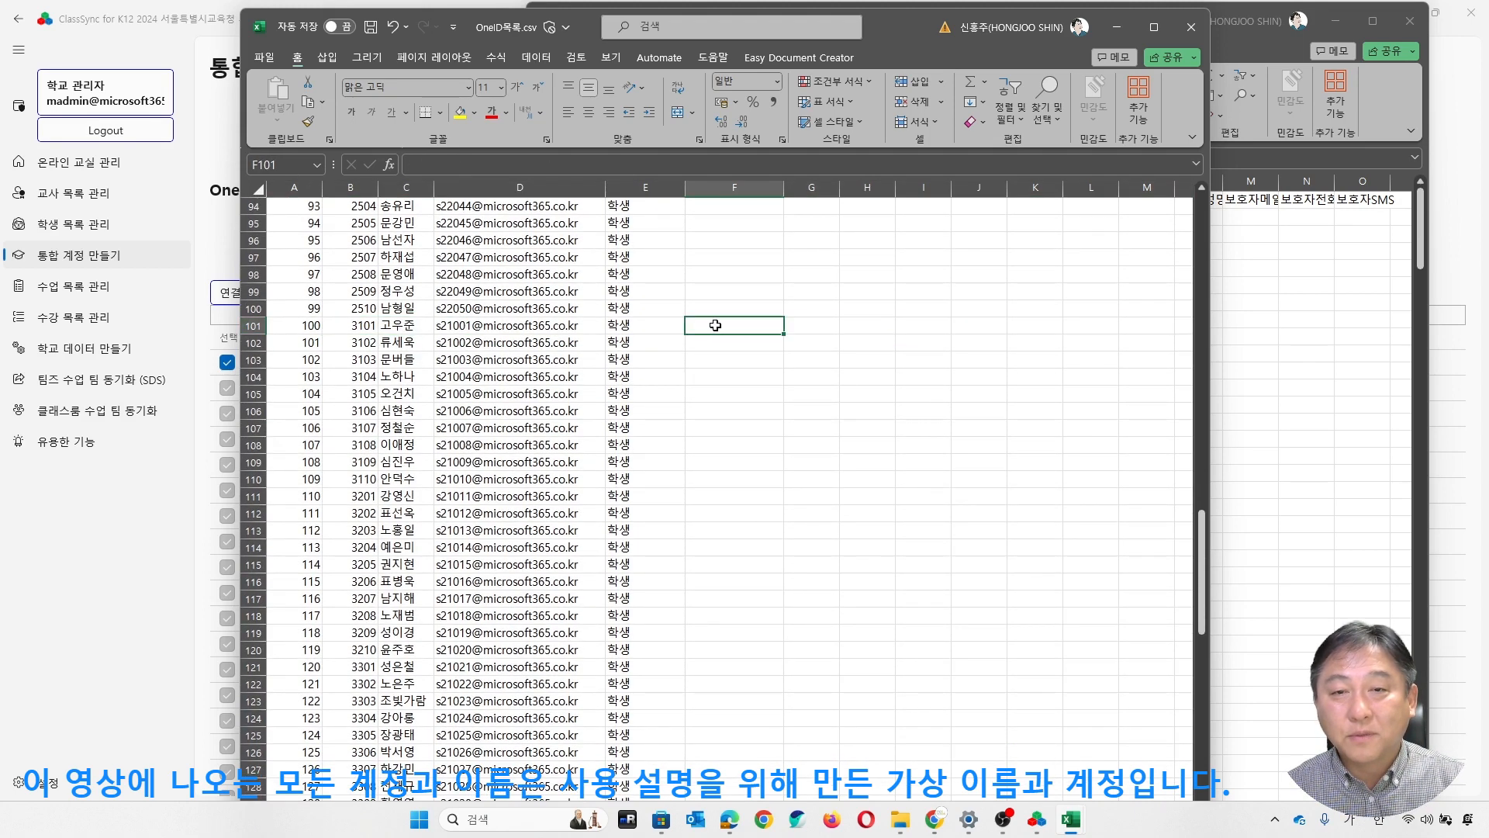
double_click(724, 330)
type("tk")
key("BackSpace")
key("BackSpace")
key("Hangul")
type("사")
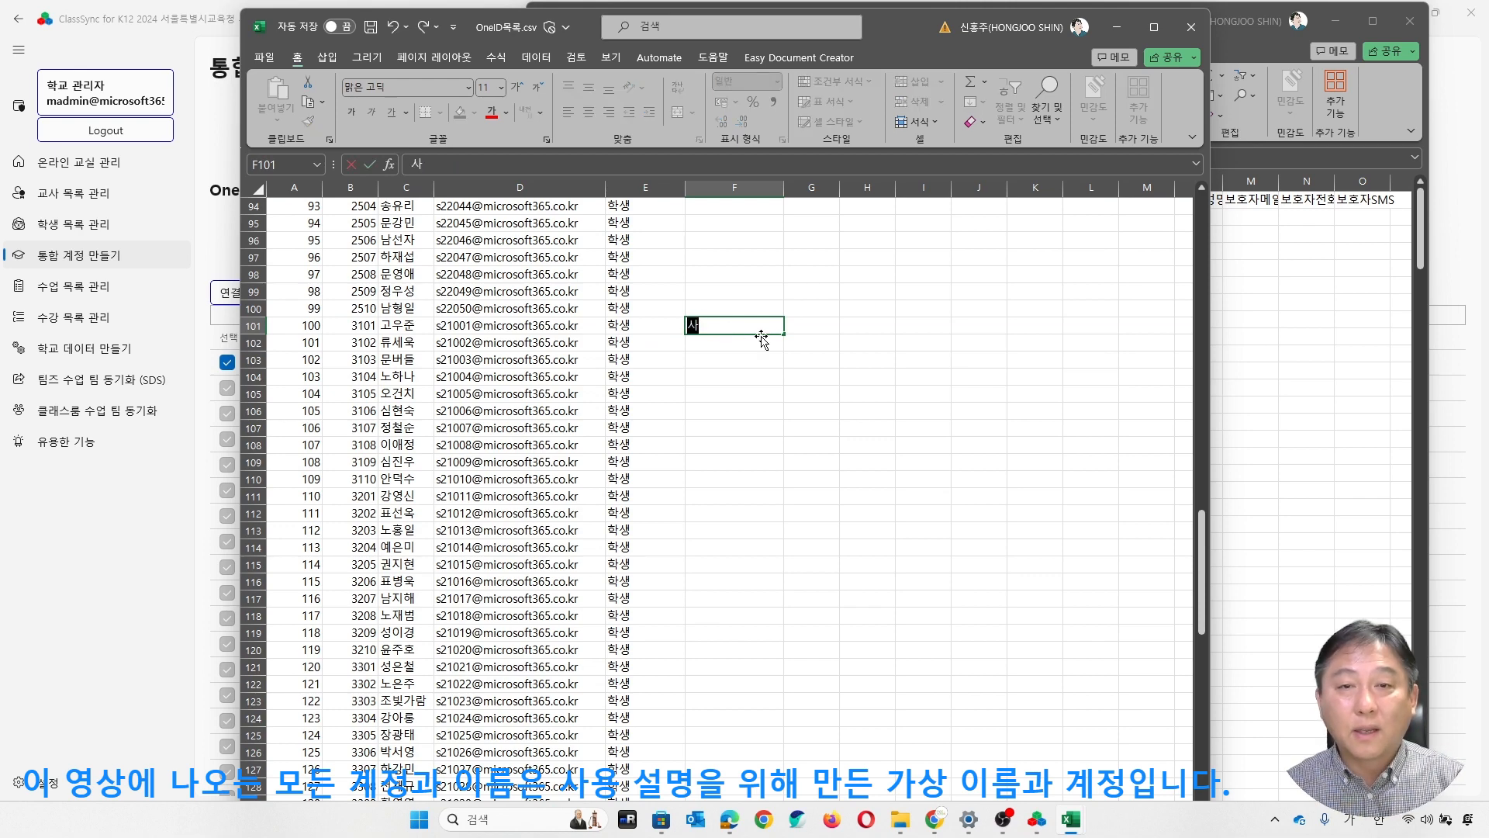
type("ㄱ제")
key("Return")
- Fill the 삭제 status down from F101 to F160 for all the remaining third-grade students
left_click(721, 320)
scroll(810, 466, "down", 20)
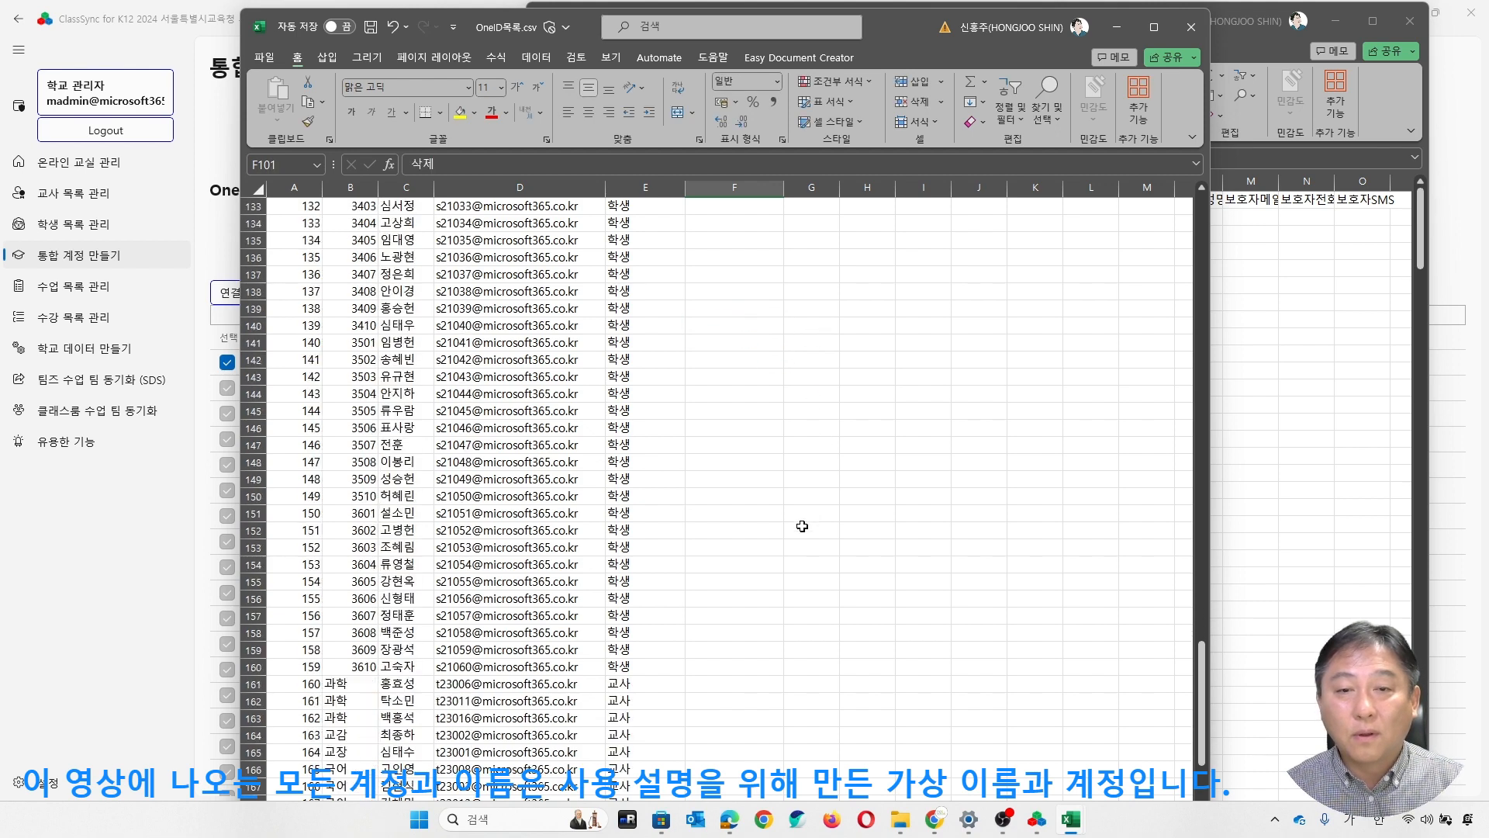
left_click_drag(731, 443, 761, 478)
scroll(719, 365, "up", 8)
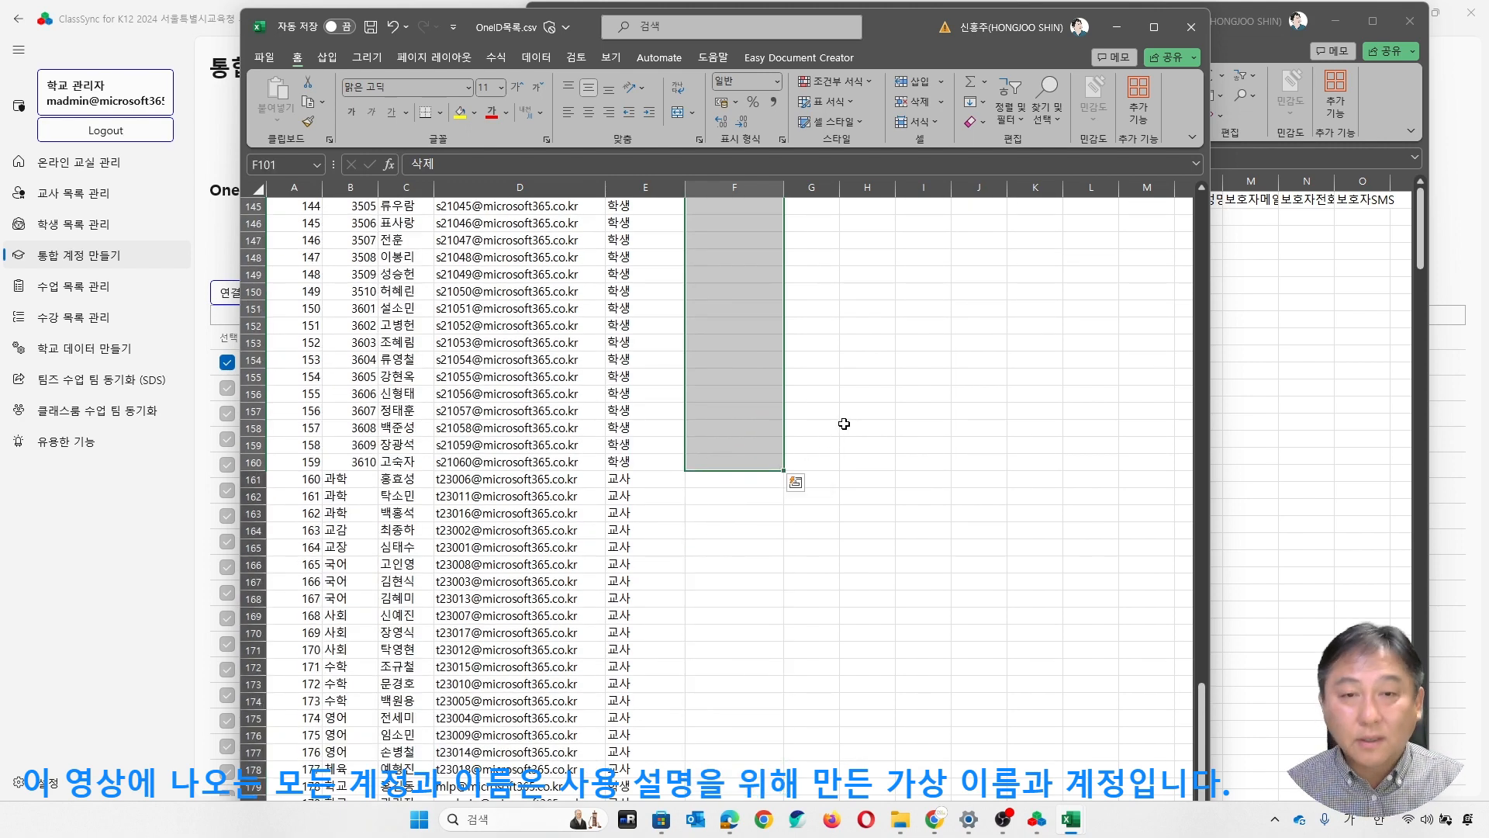
key("ctrl+d")
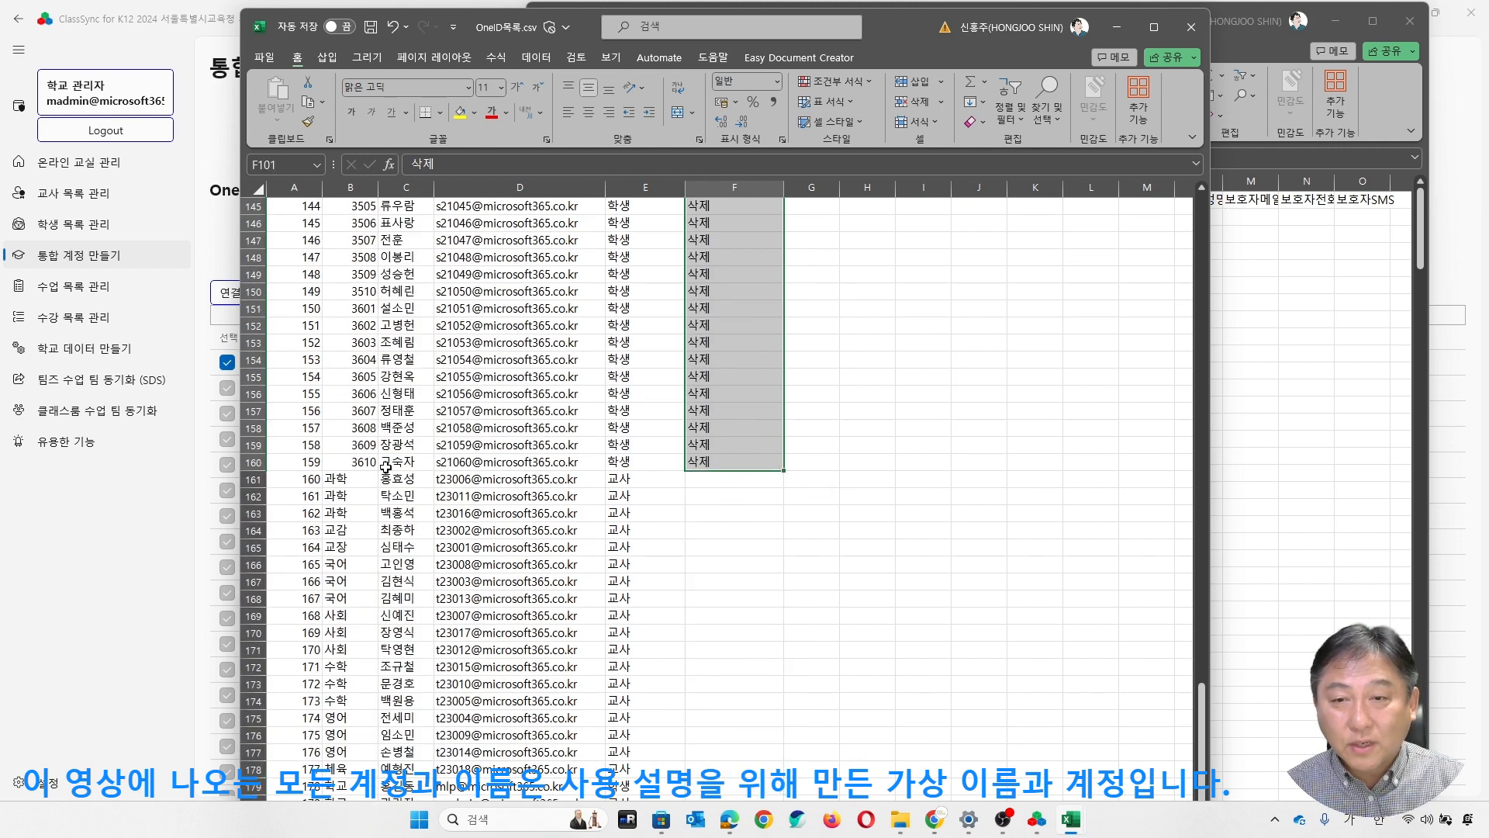
- Check the 삭제 status across the third-grade student rows, from number 3101 to 3610
left_click(307, 463)
scroll(326, 443, "up", 20)
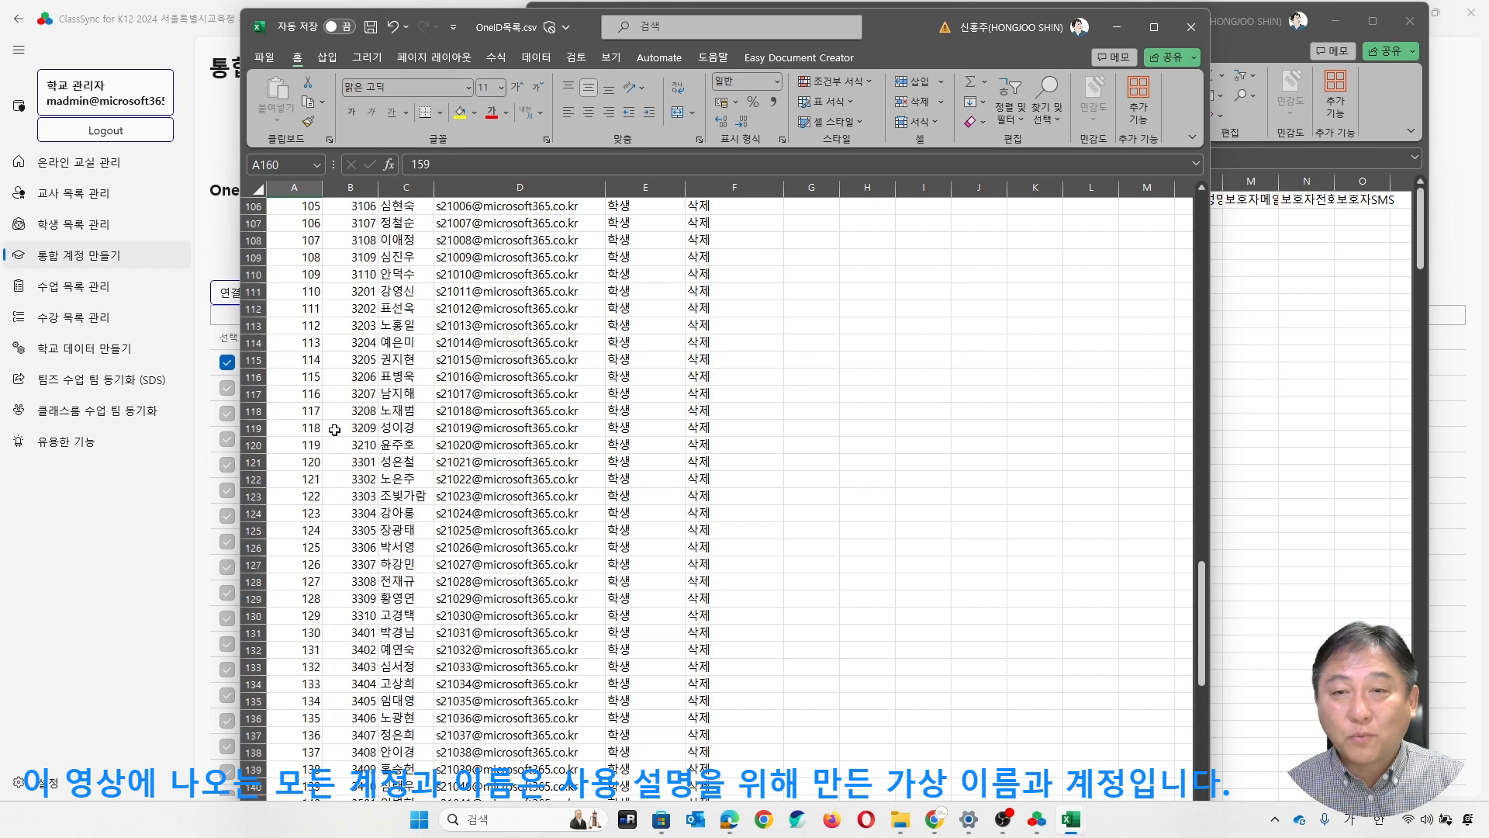
scroll(332, 428, "down", 3)
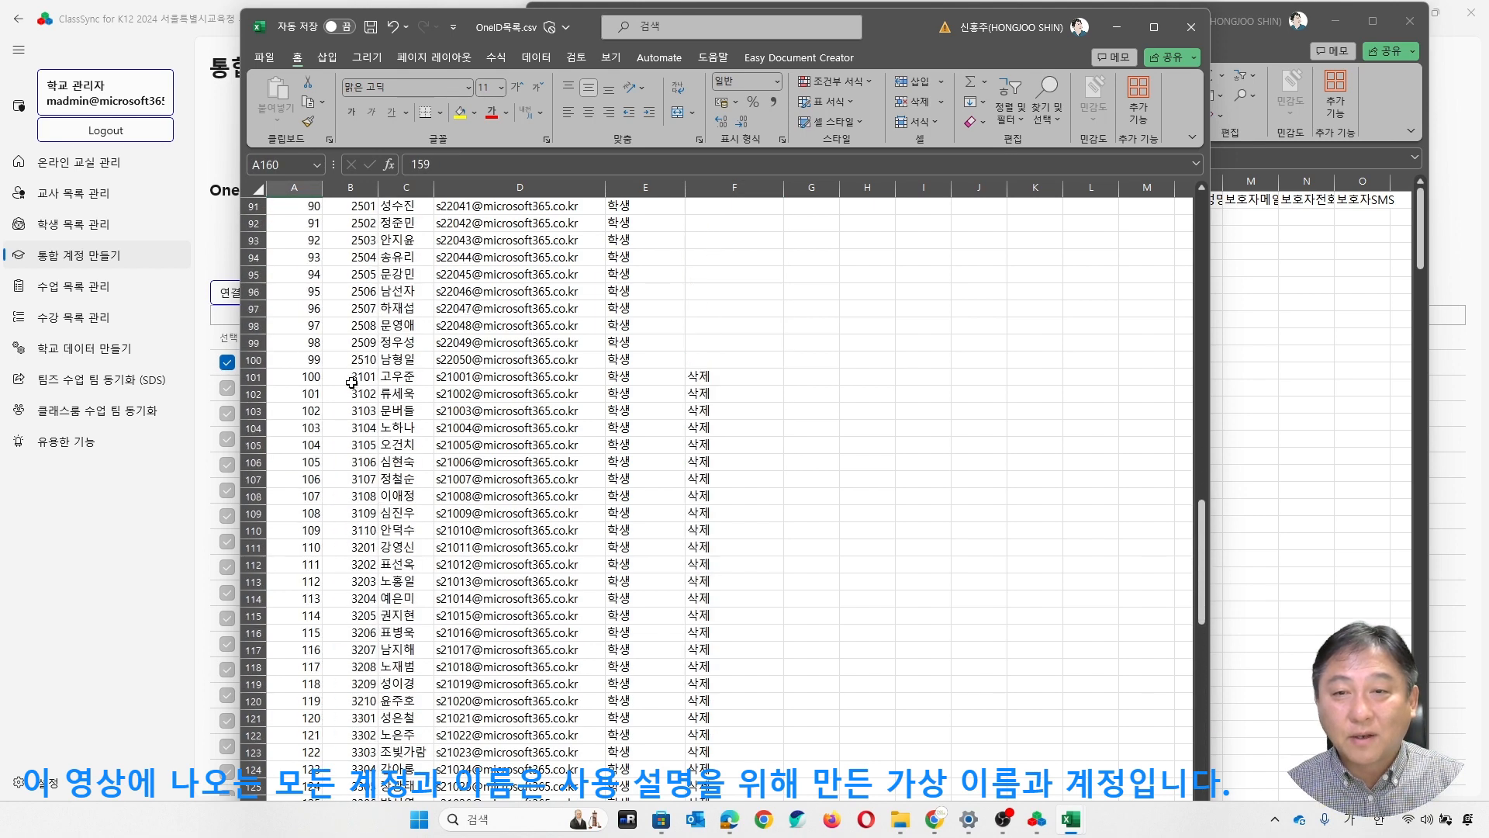
left_click(322, 376, "shift")
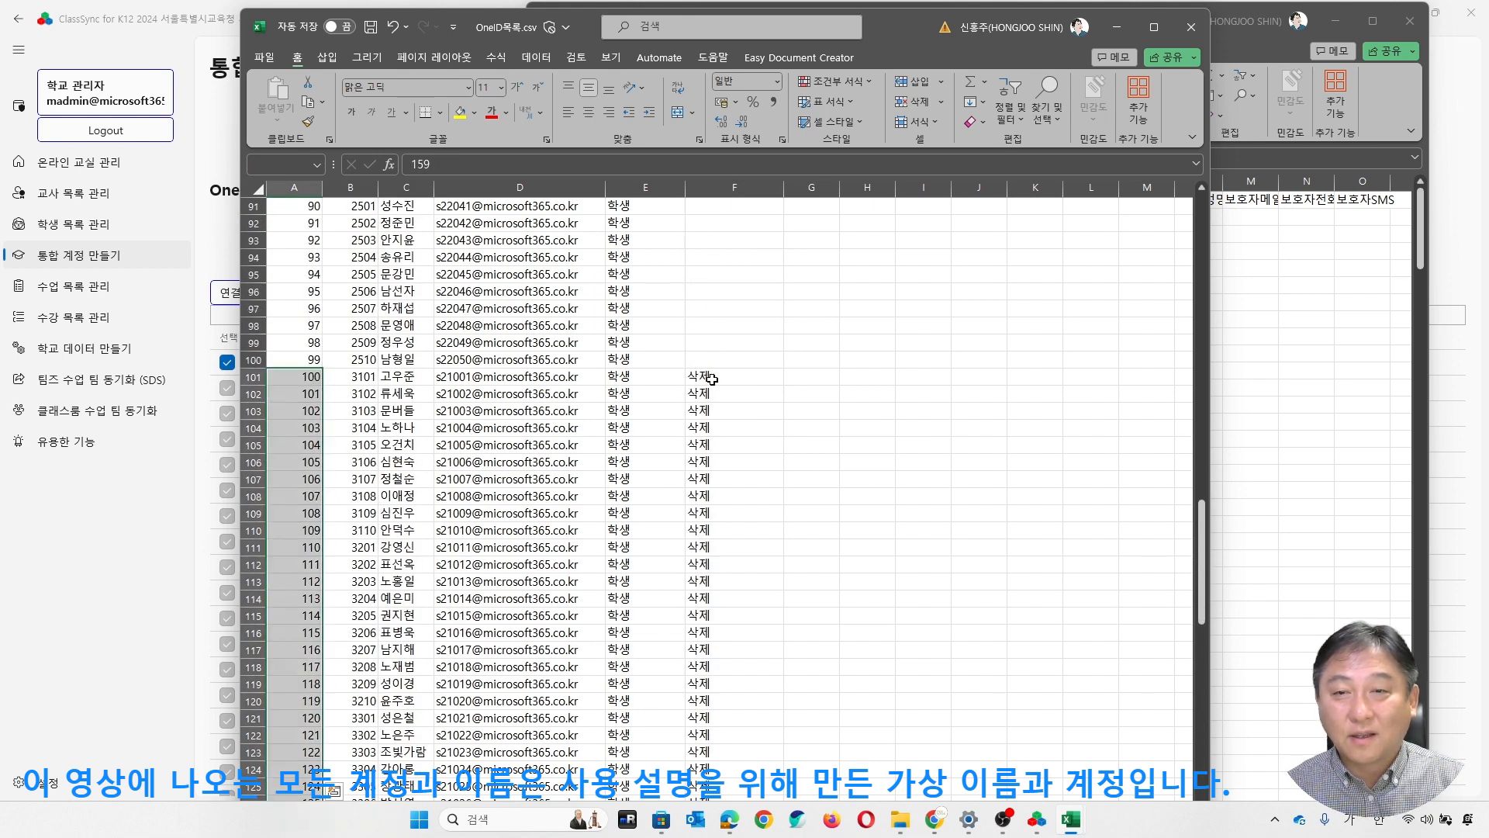
left_click(349, 374)
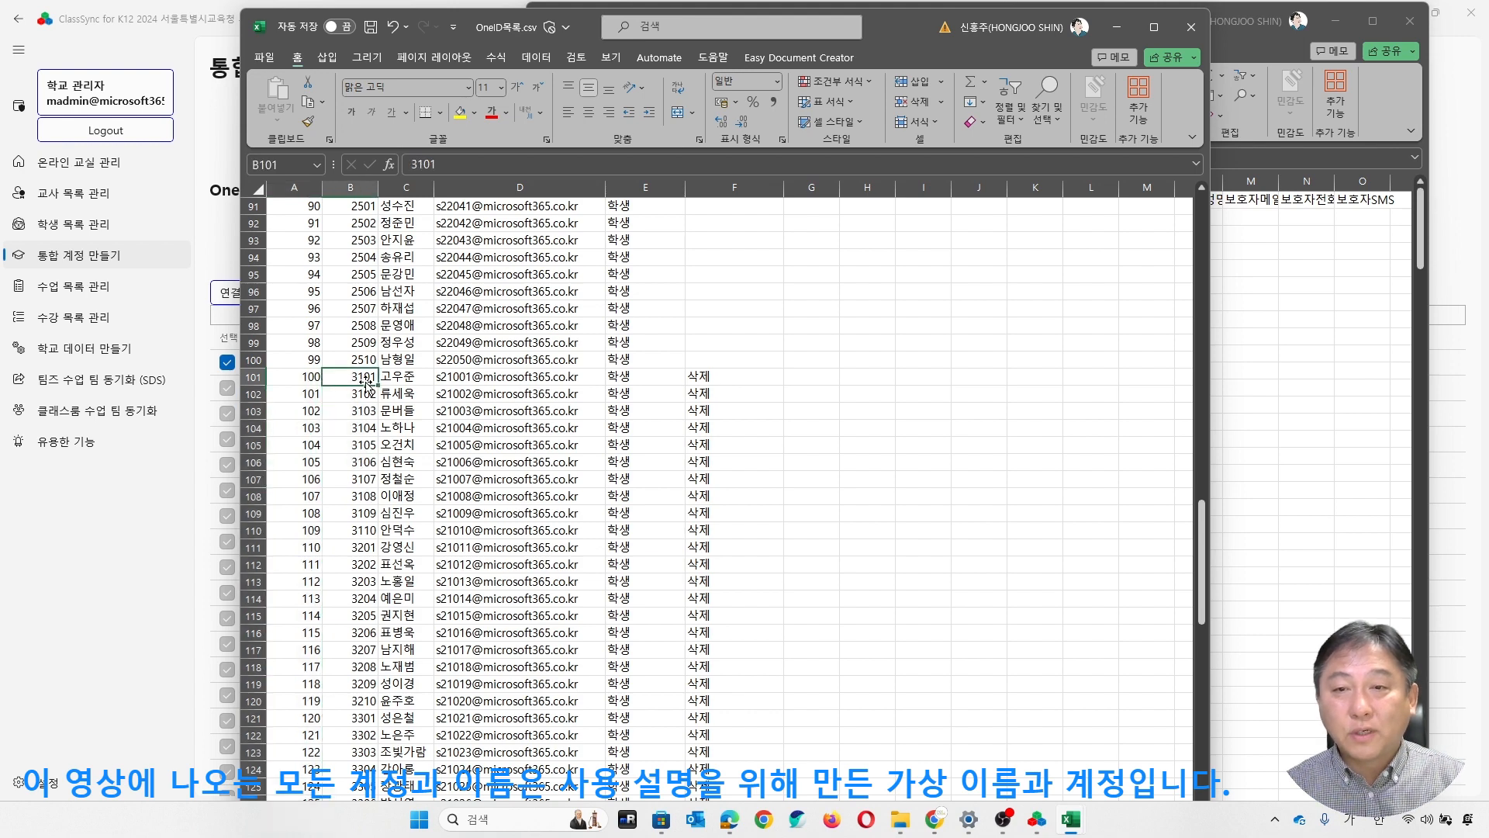
scroll(363, 376, "down", 7)
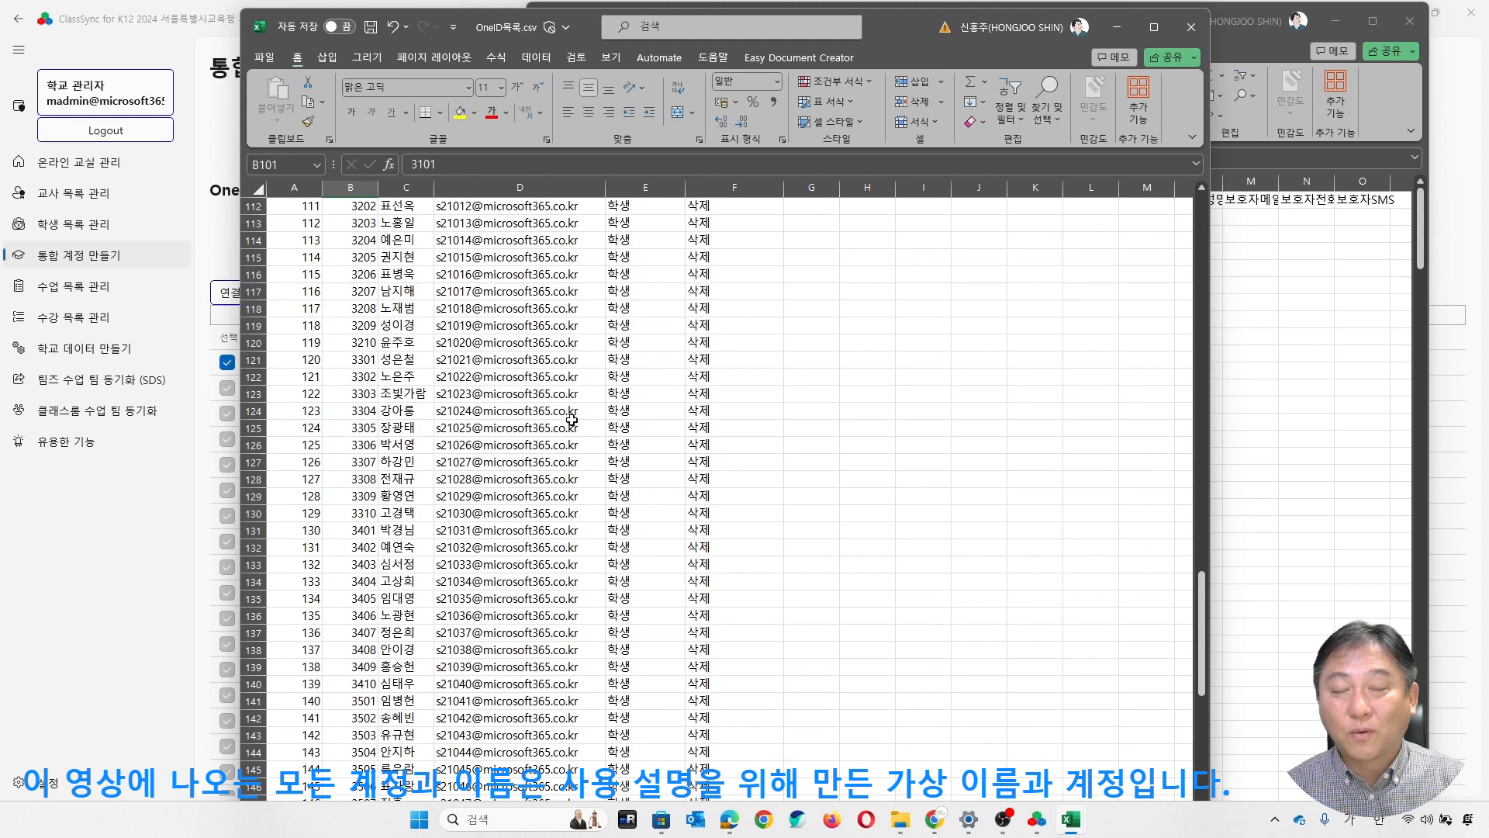
scroll(698, 370, "up", 4)
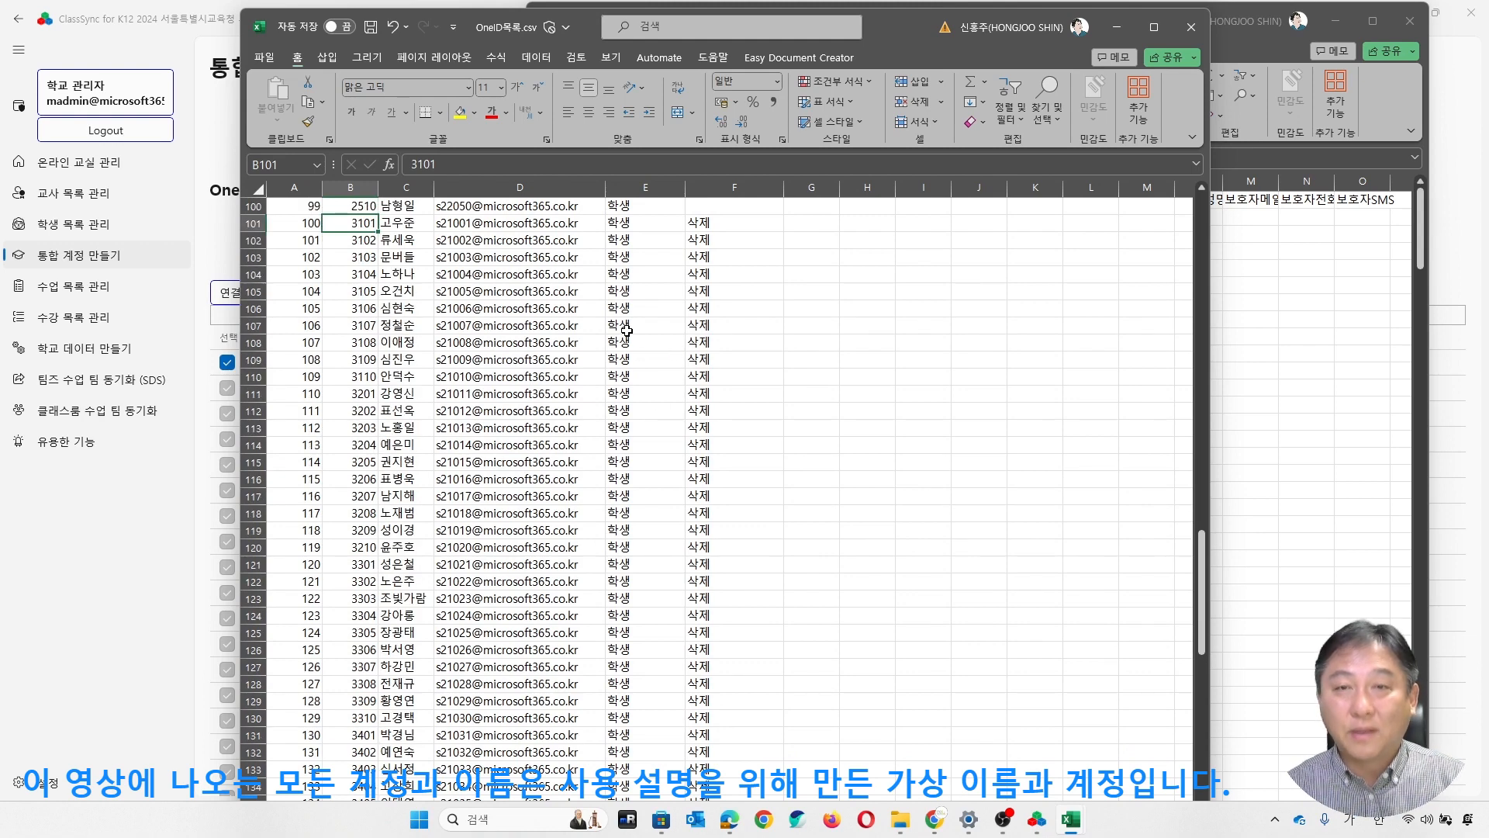
left_click(748, 341)
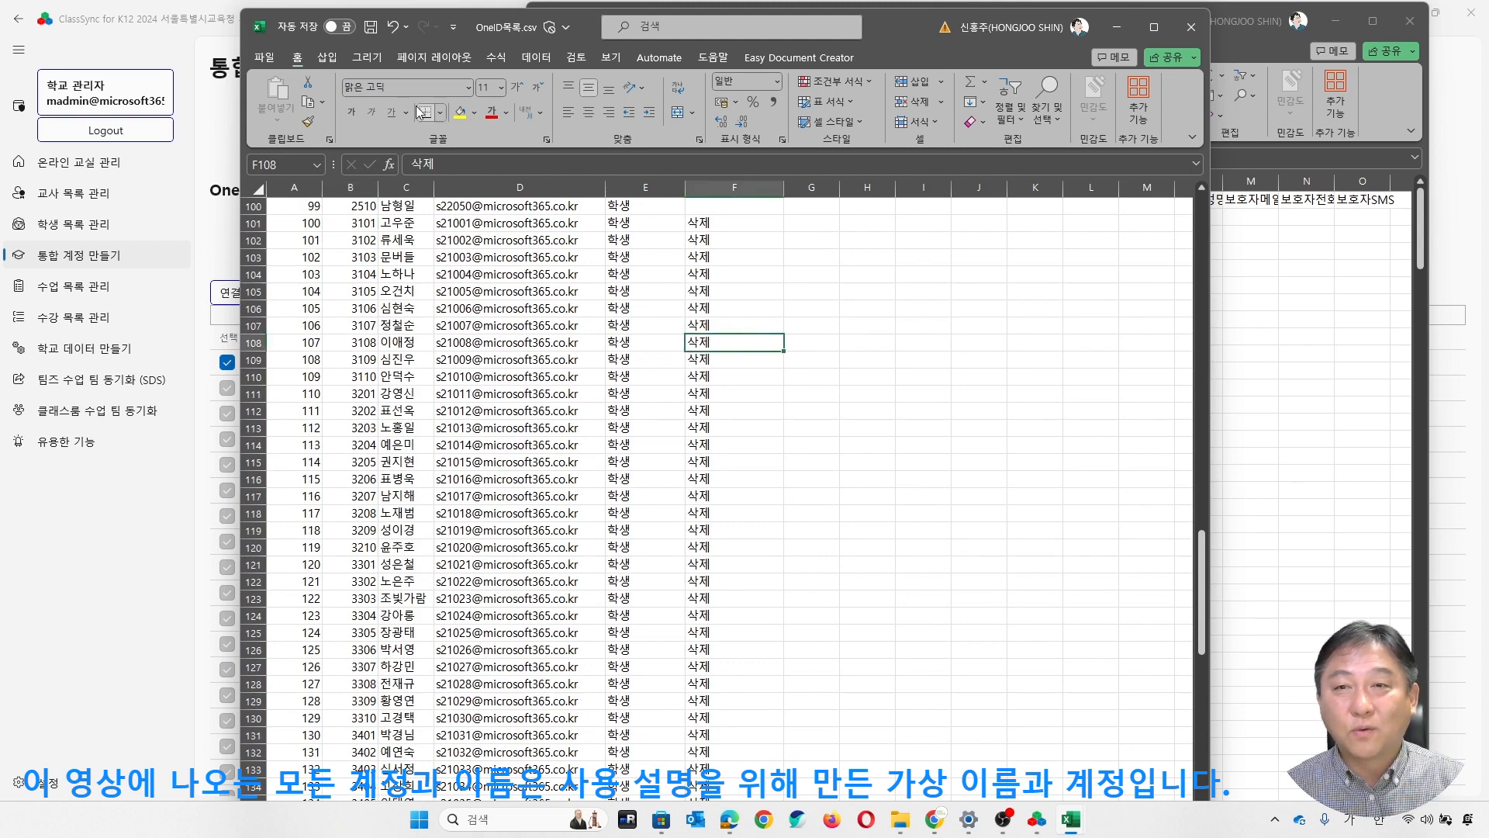
- Save OneID목록.csv and import its contents into the OneID list in ClassSync
left_click(371, 34)
left_click_drag(987, 66, 1224, 71)
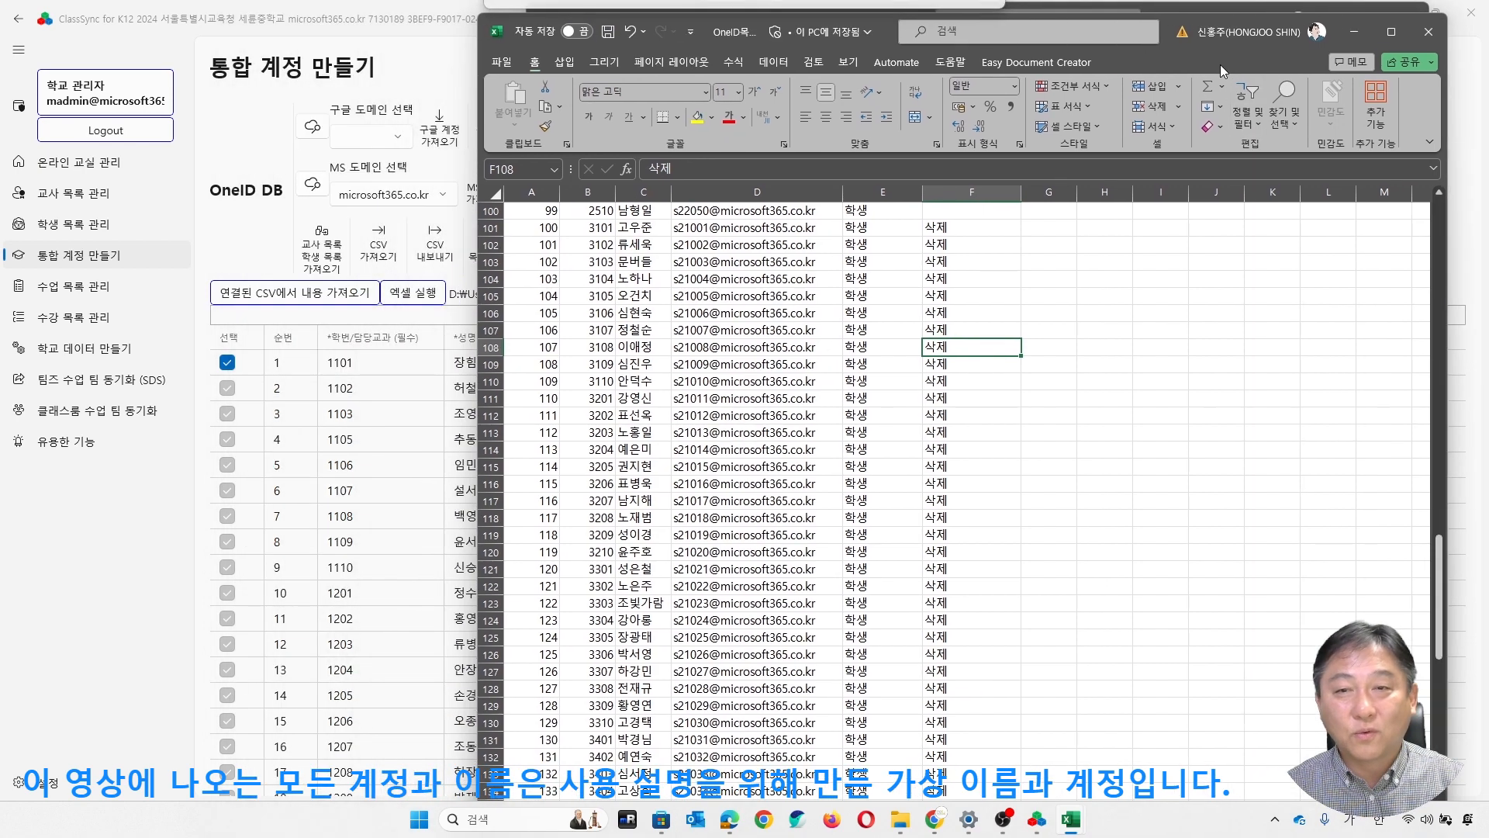
left_click(280, 301)
scroll(802, 403, "down", 20)
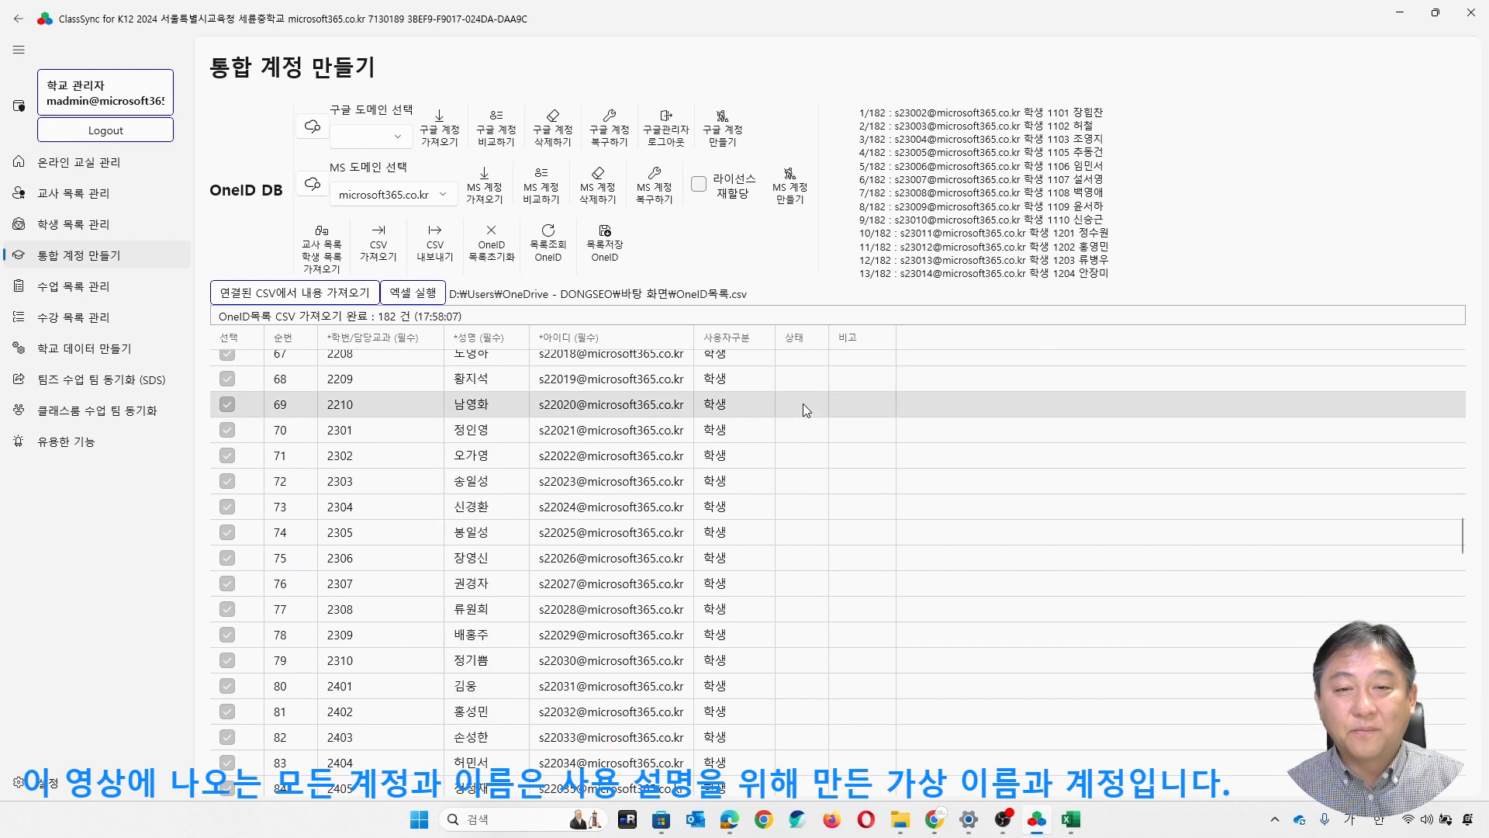
left_click(312, 299)
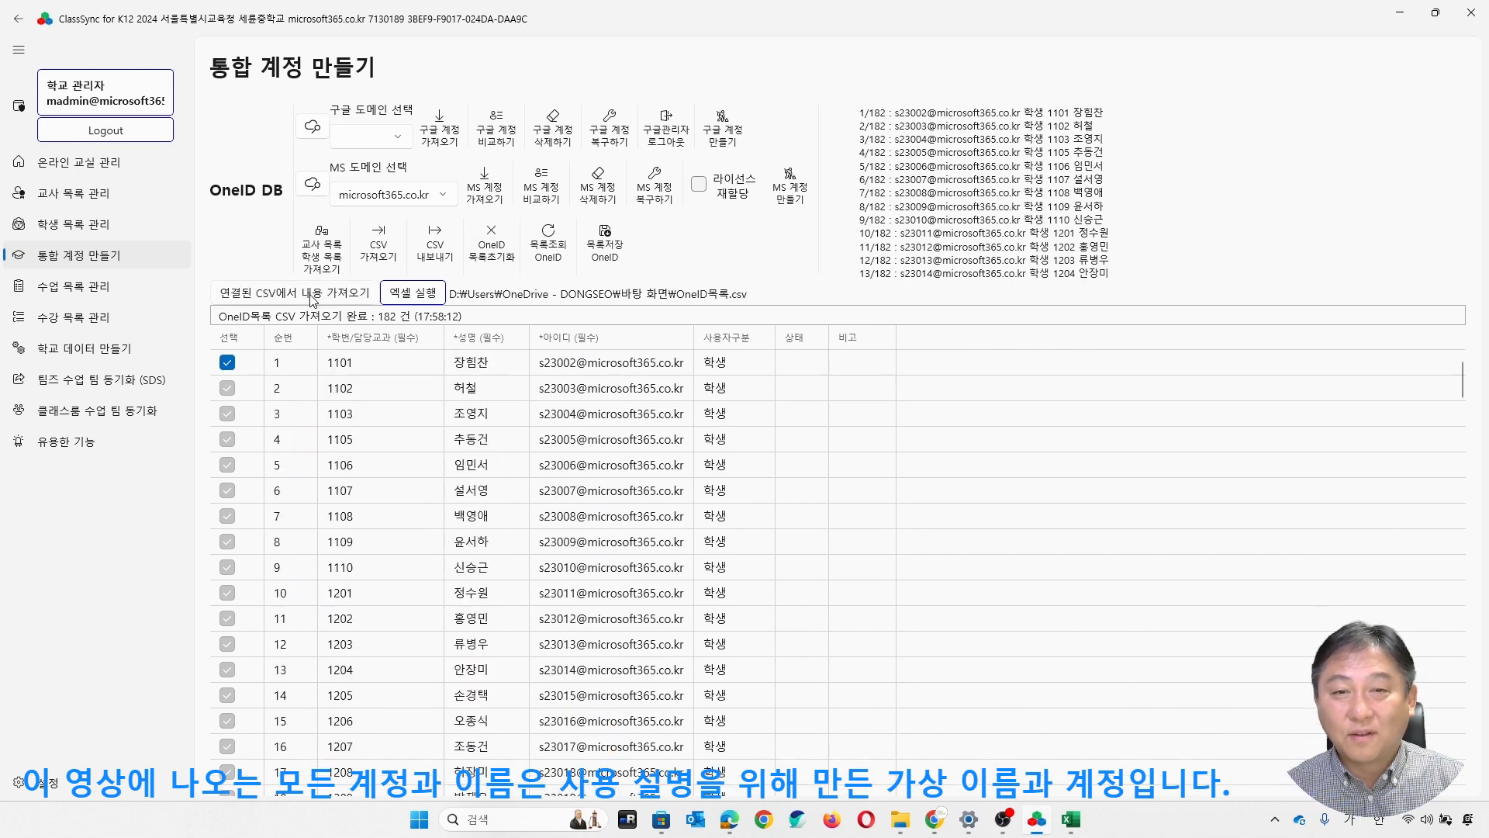
- Check the imported 삭제 statuses and delete the marked third-grade Microsoft 365 accounts from the microsoft365.co.kr domain
scroll(791, 411, "down", 20)
scroll(810, 417, "down", 7)
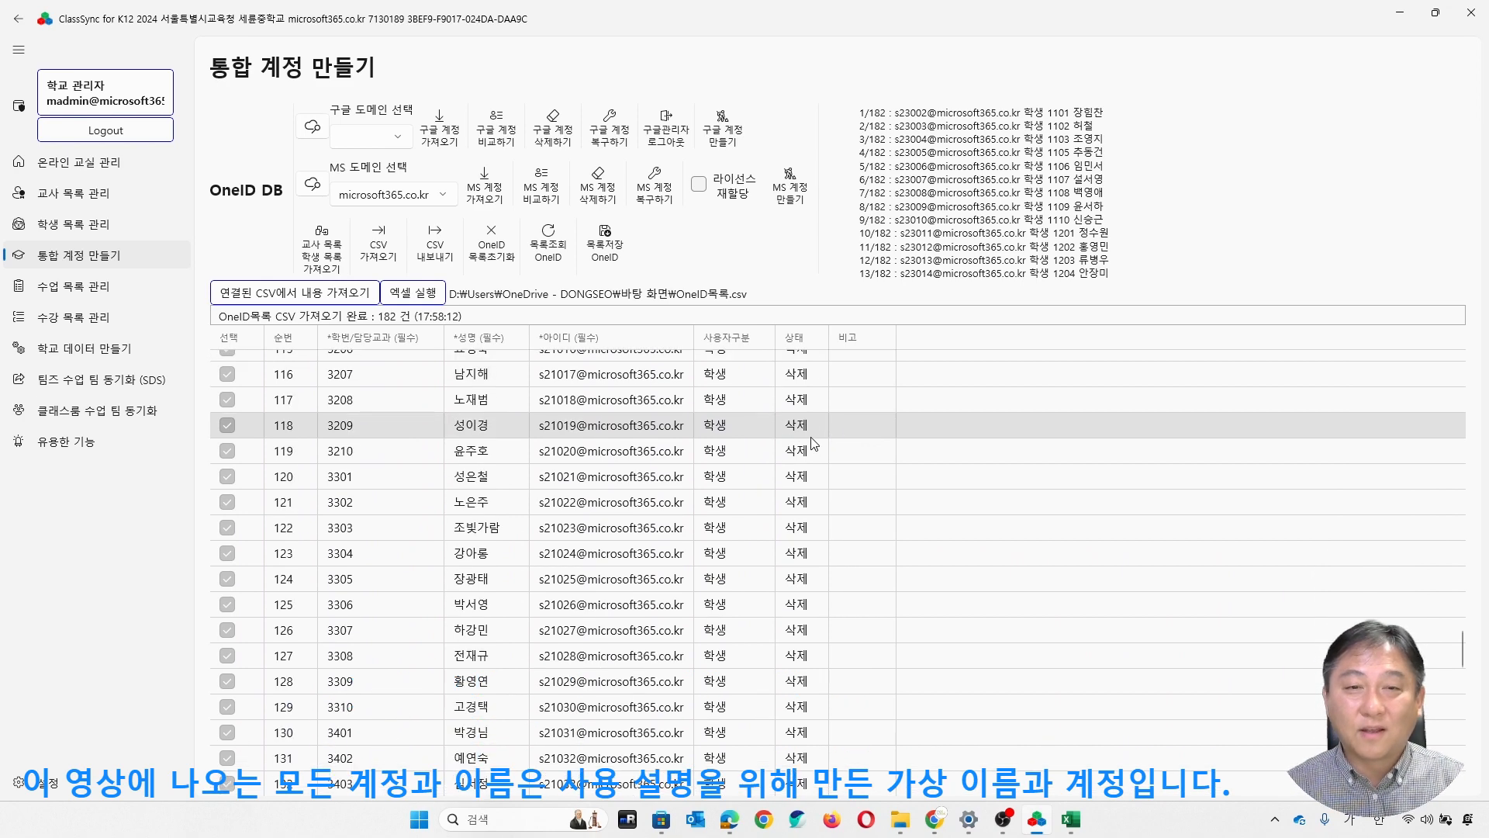
scroll(810, 444, "down", 6)
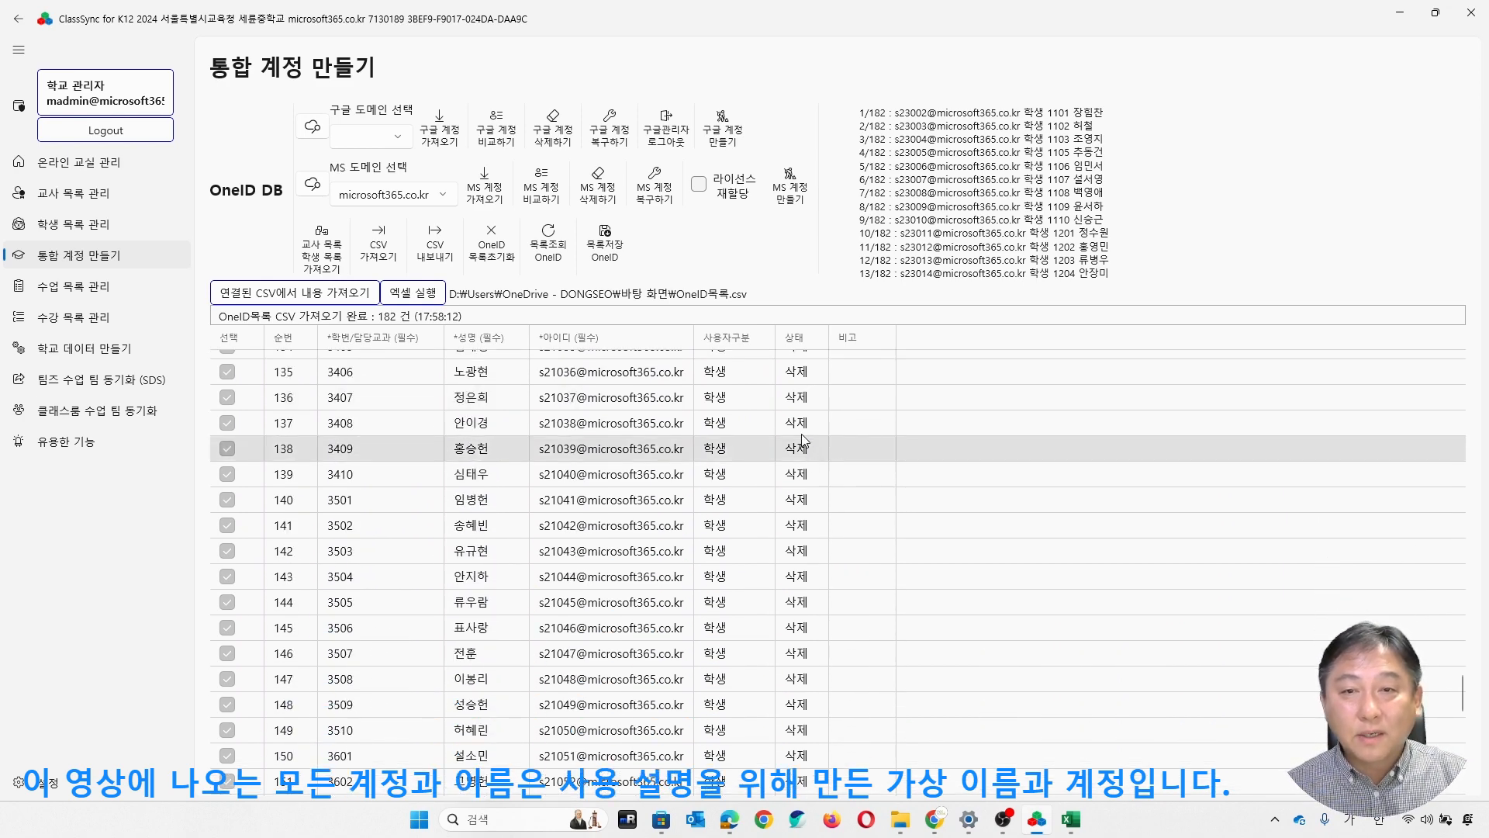
left_click(610, 198)
left_click(695, 449)
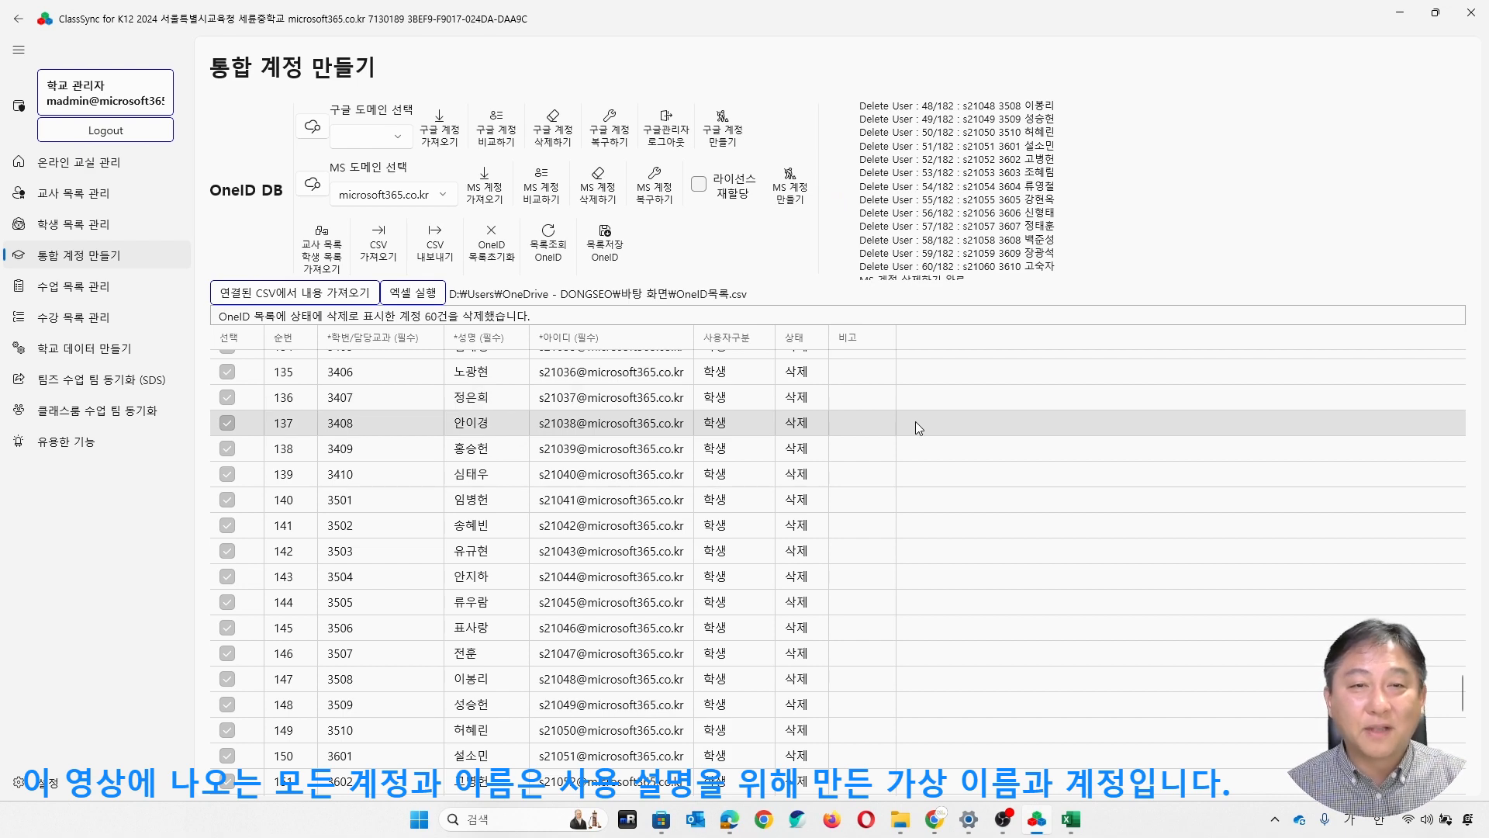
- Import the remaining Microsoft 365 accounts into the OneID list again and look through its student and teacher rows
scroll(906, 440, "up", 10)
scroll(905, 440, "up", 3)
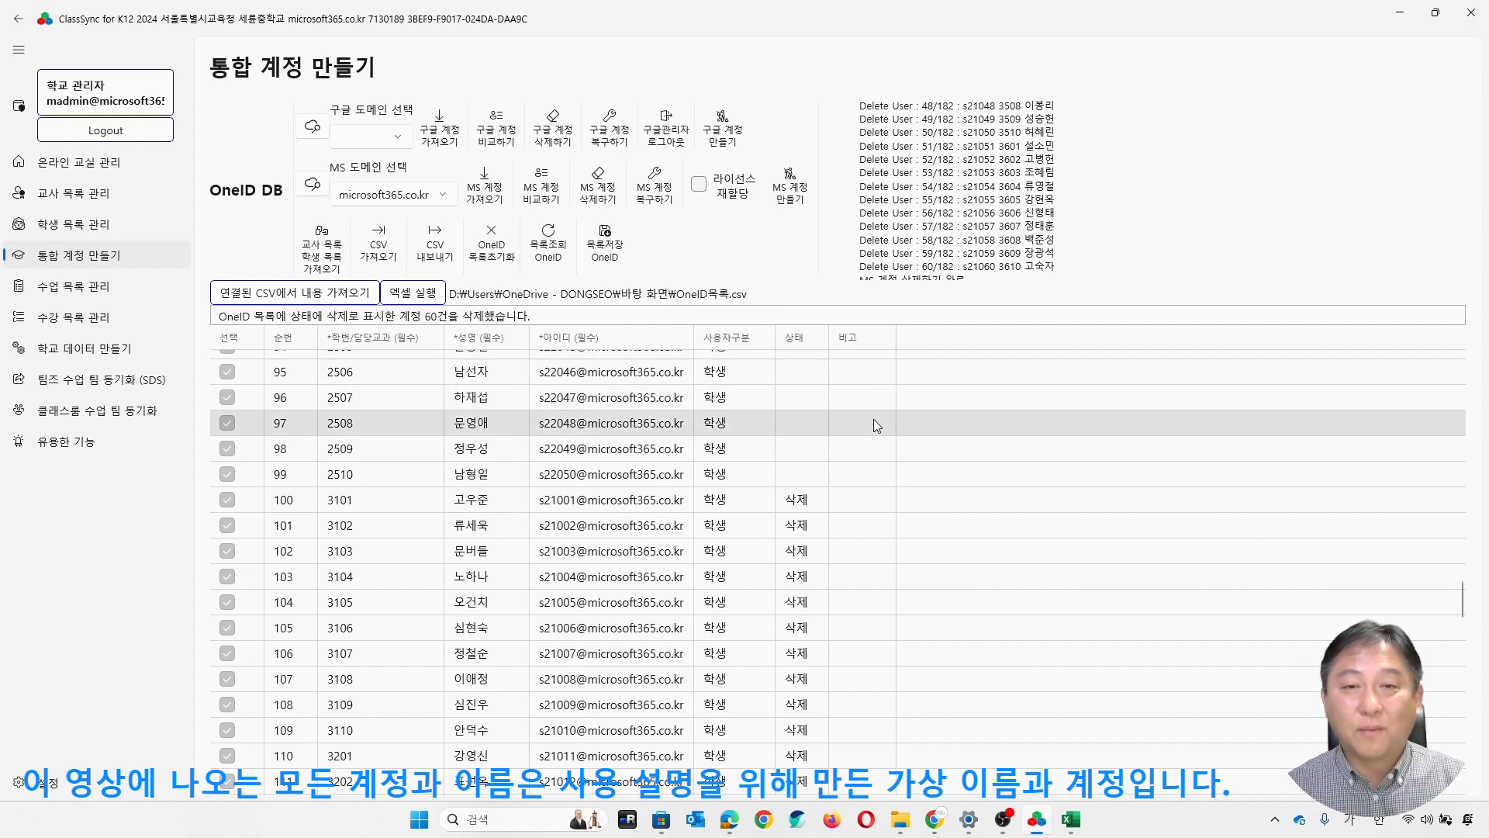
scroll(841, 510, "down", 1)
scroll(827, 504, "up", 1)
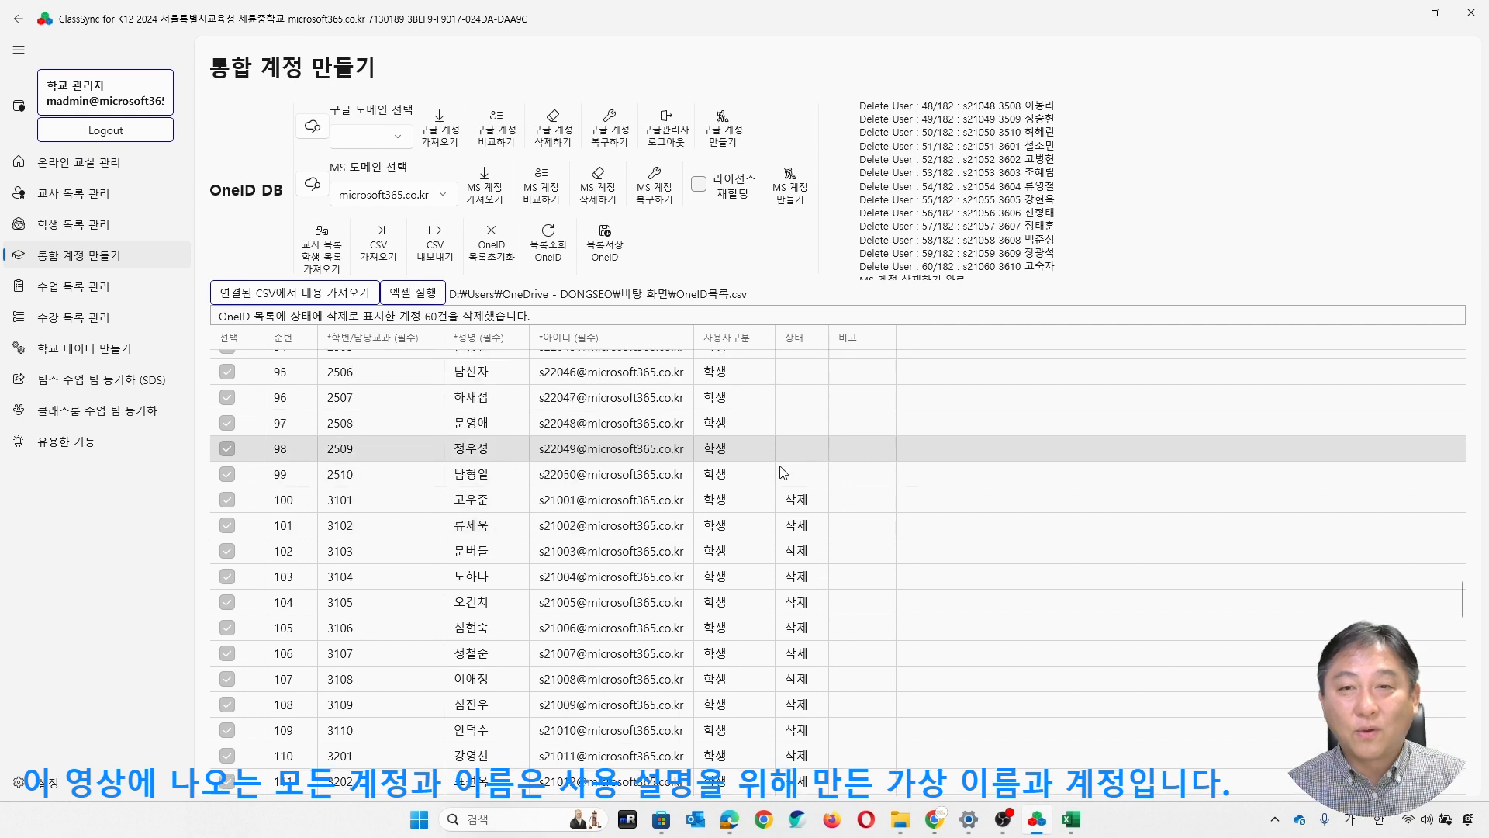
left_click(487, 194)
left_click(690, 434)
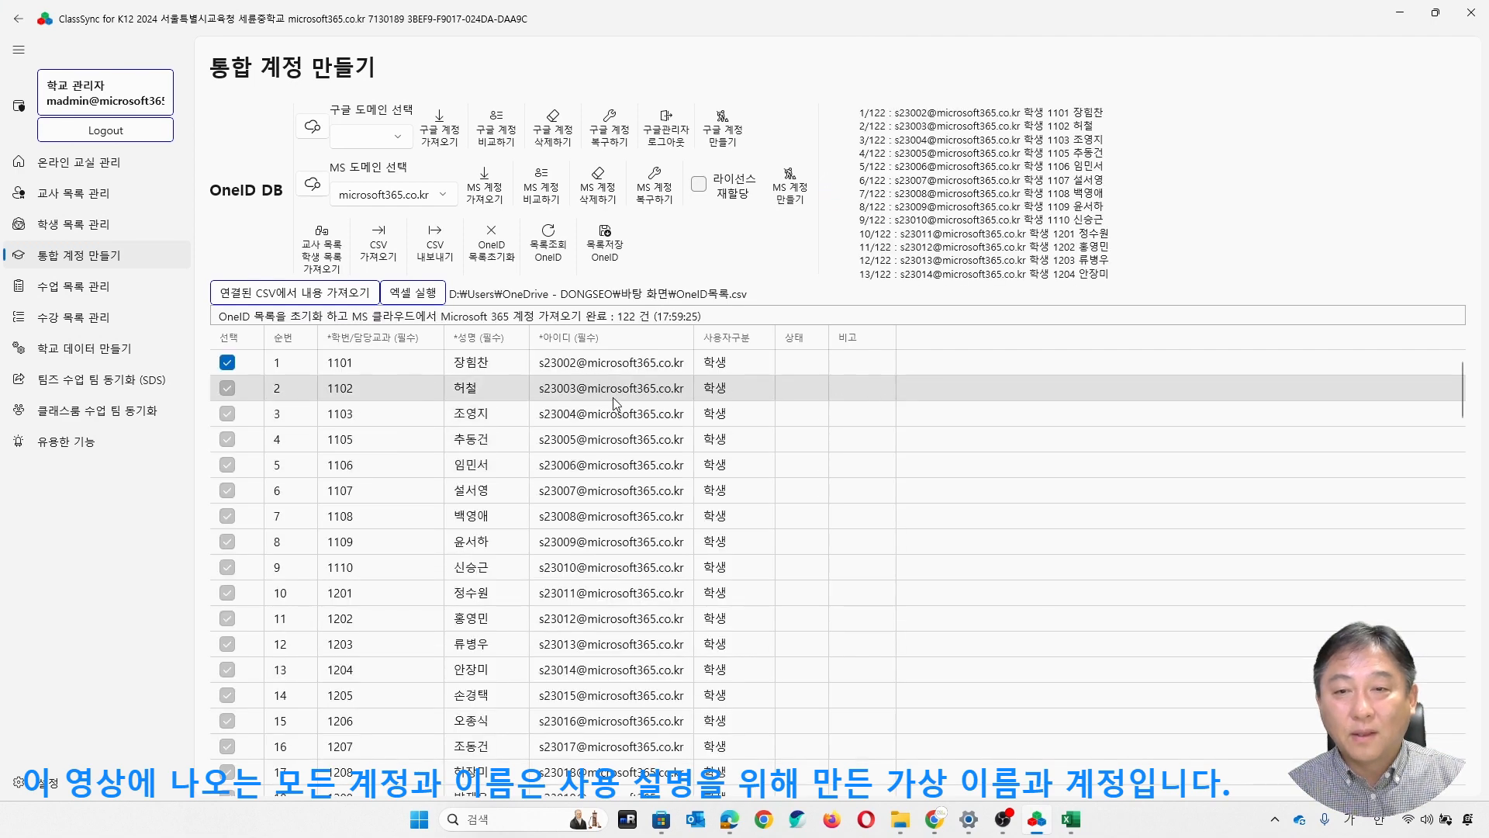
scroll(660, 436, "down", 7)
scroll(658, 438, "down", 20)
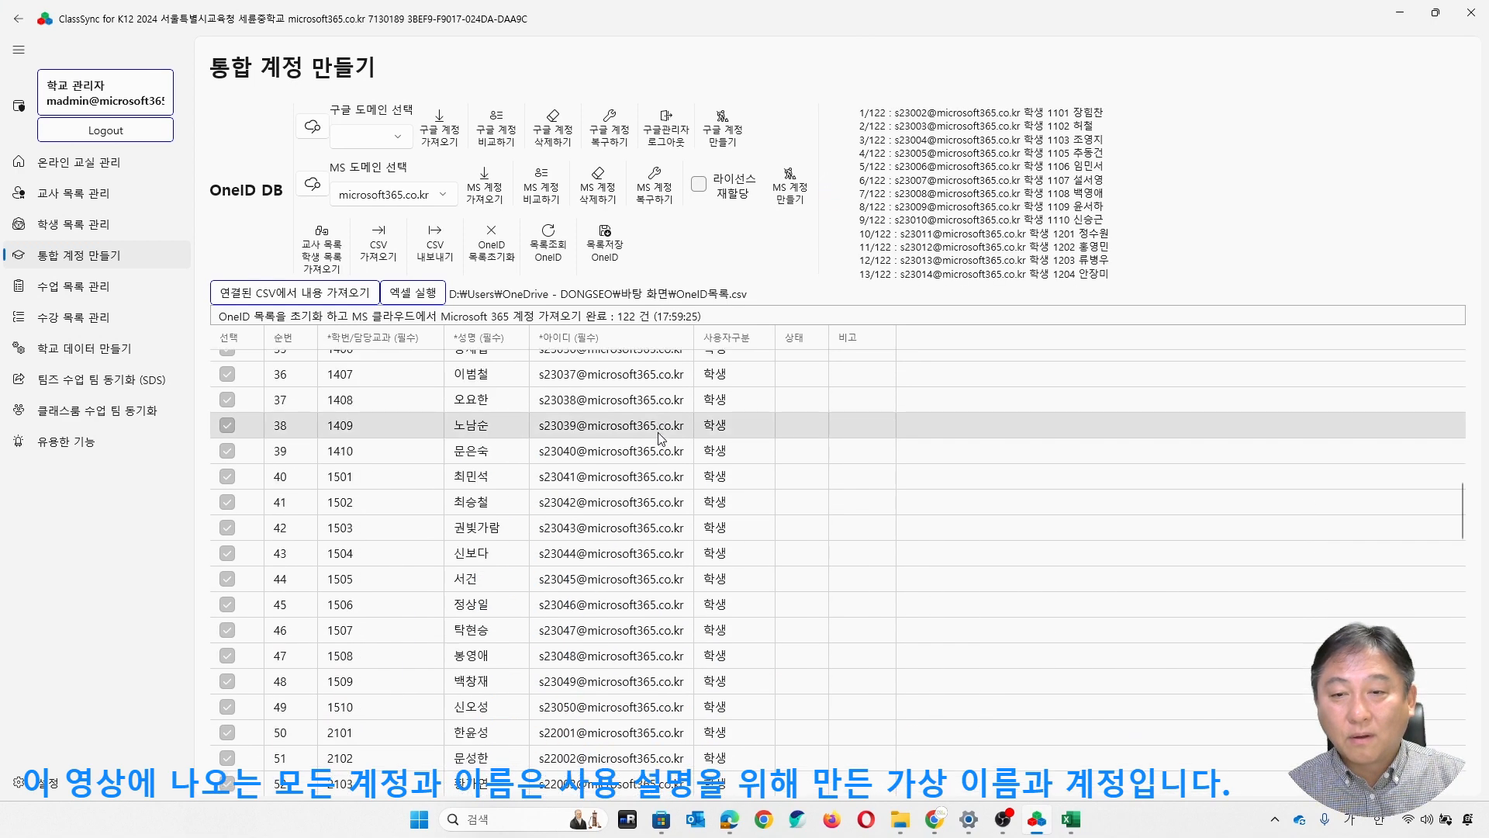
scroll(650, 439, "down", 3)
scroll(543, 403, "up", 3)
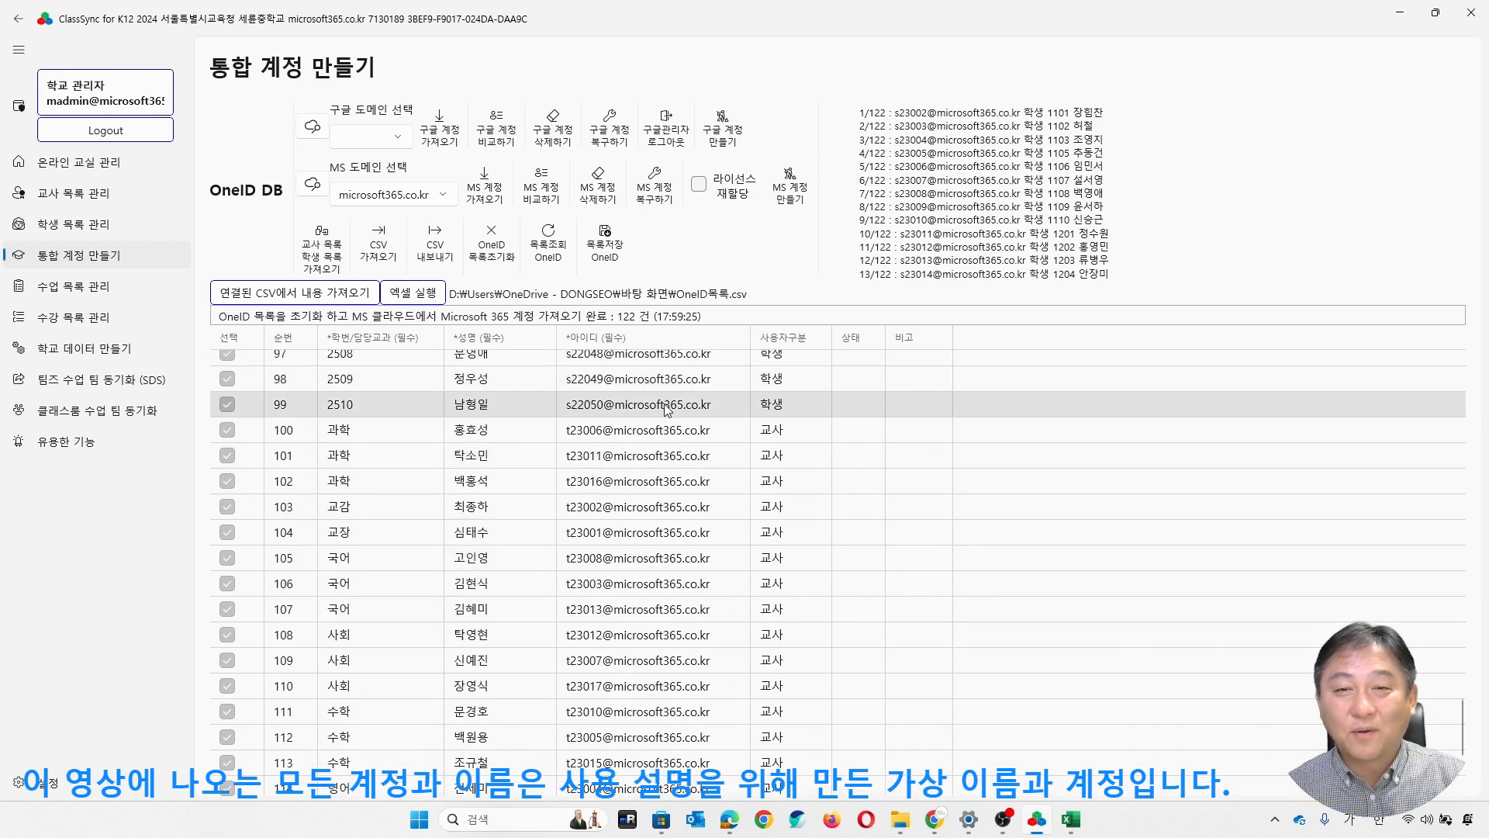
scroll(636, 434, "up", 2)
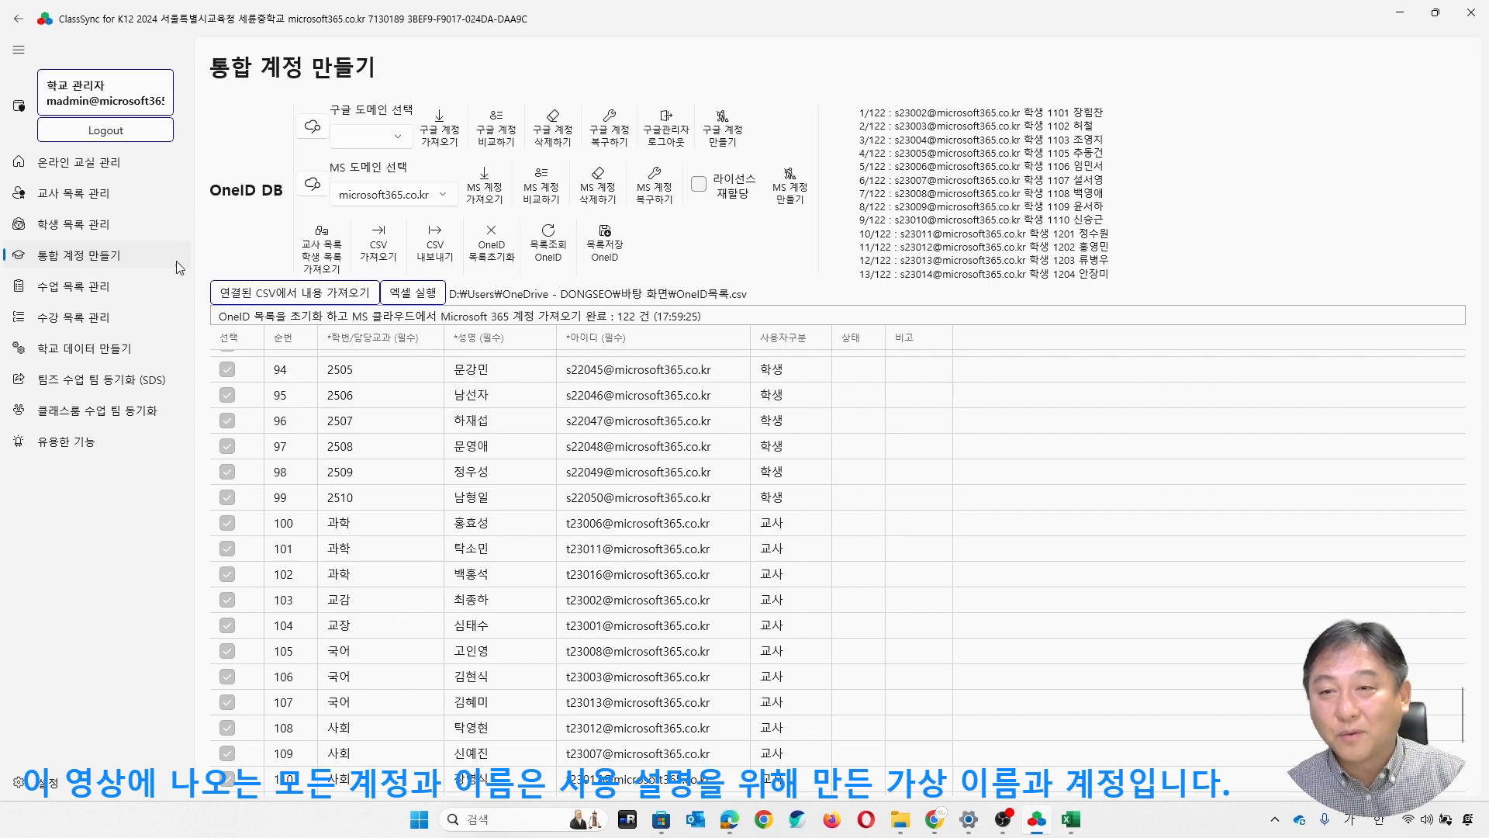
- Go to the teacher list management page and open its linked 교사목록.csv in Excel
left_click(74, 227)
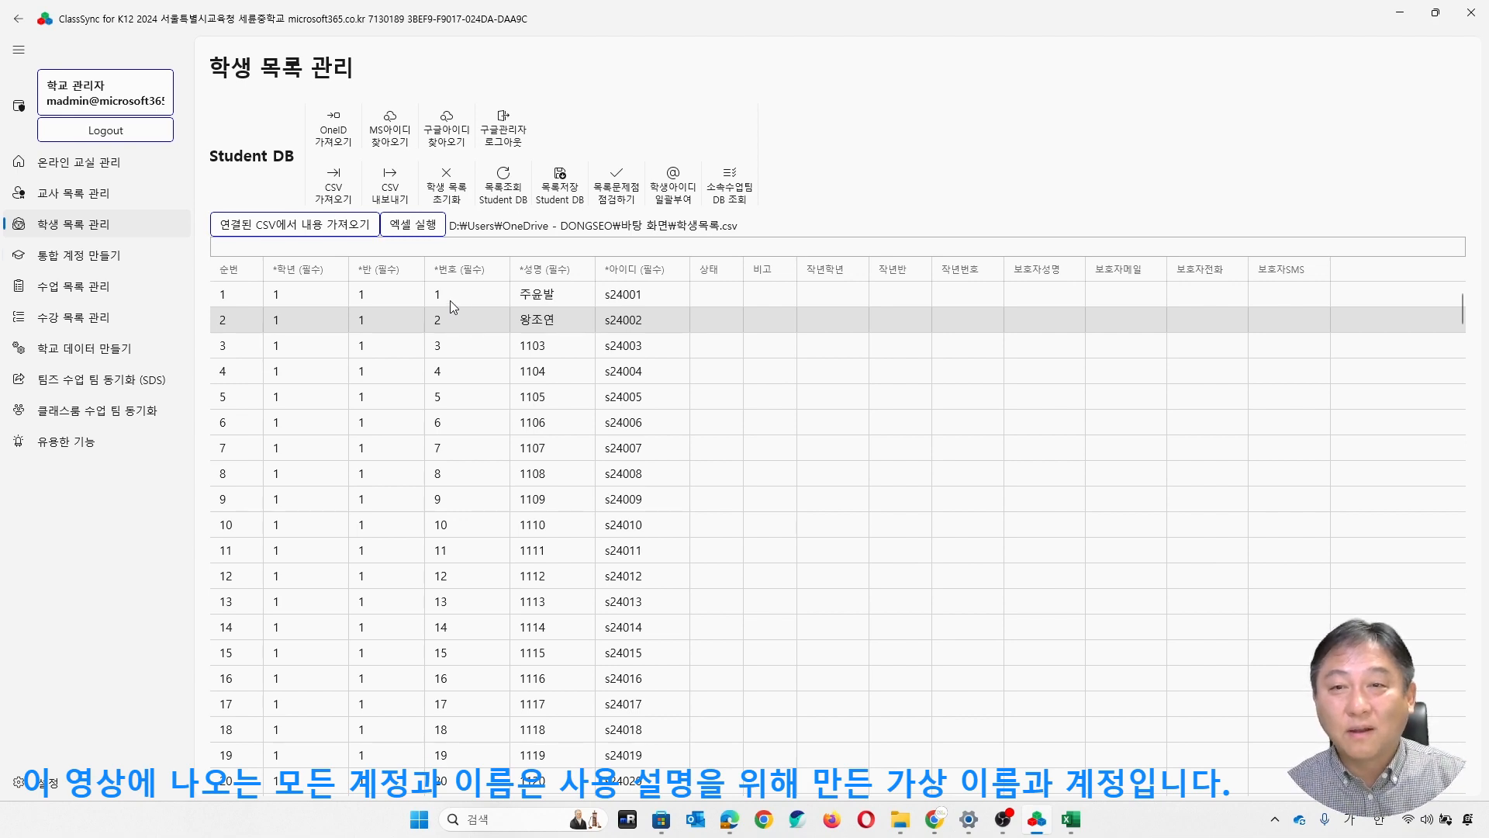
left_click(132, 201)
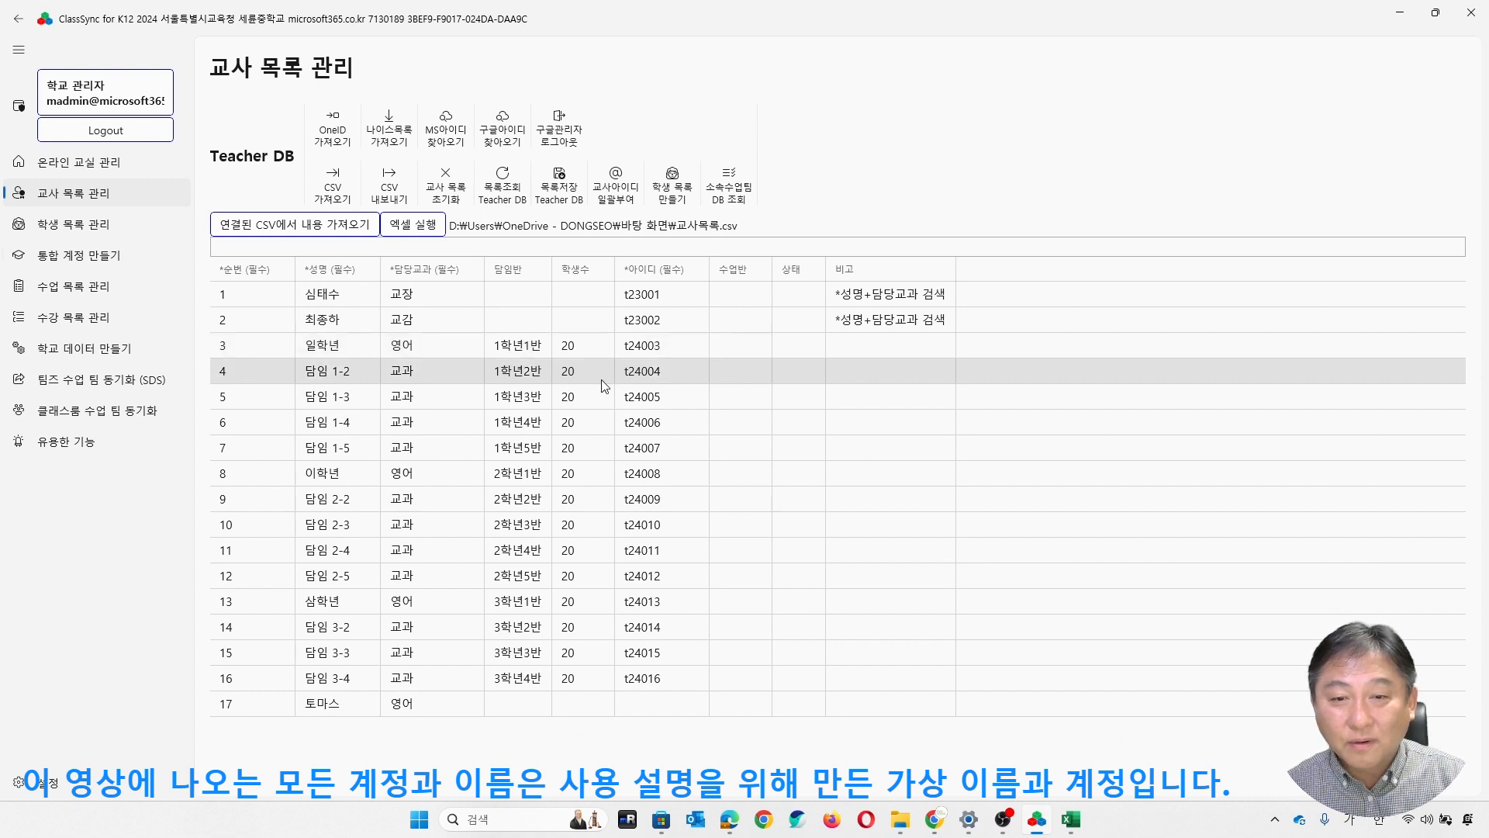
left_click(425, 230)
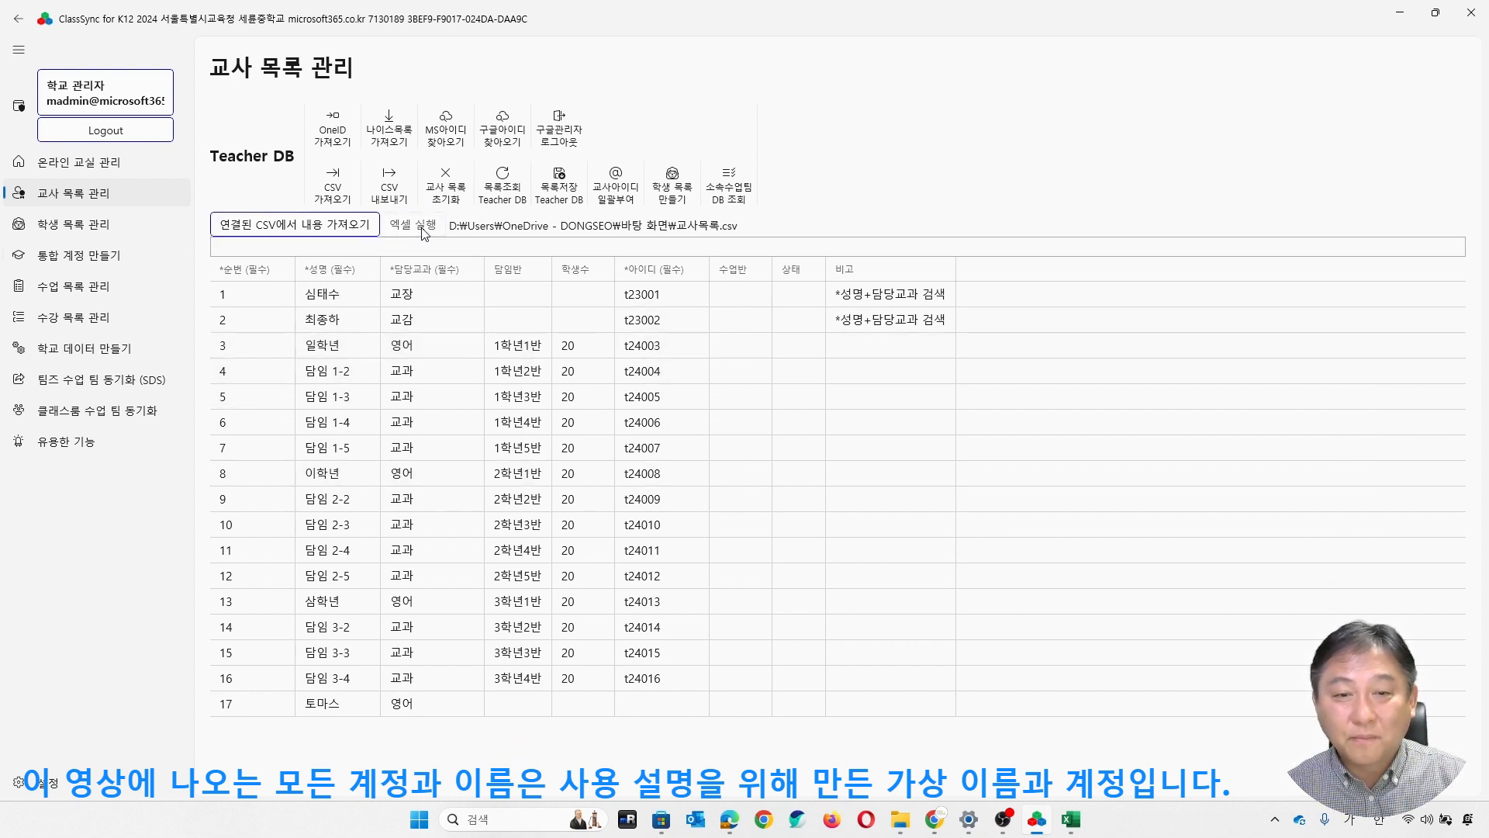
left_click(853, 642)
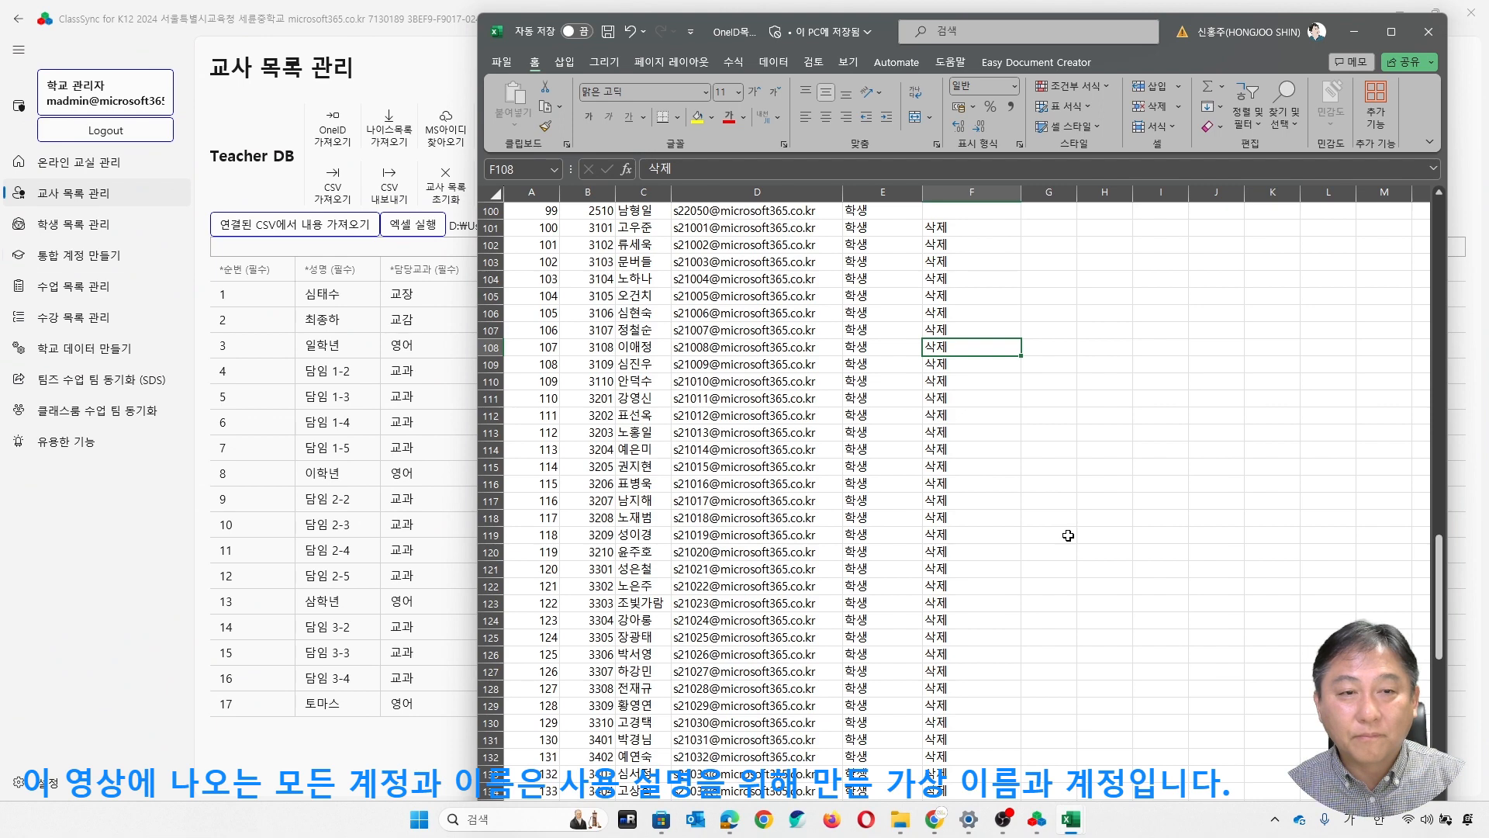
left_click(1055, 392)
left_click(796, 268)
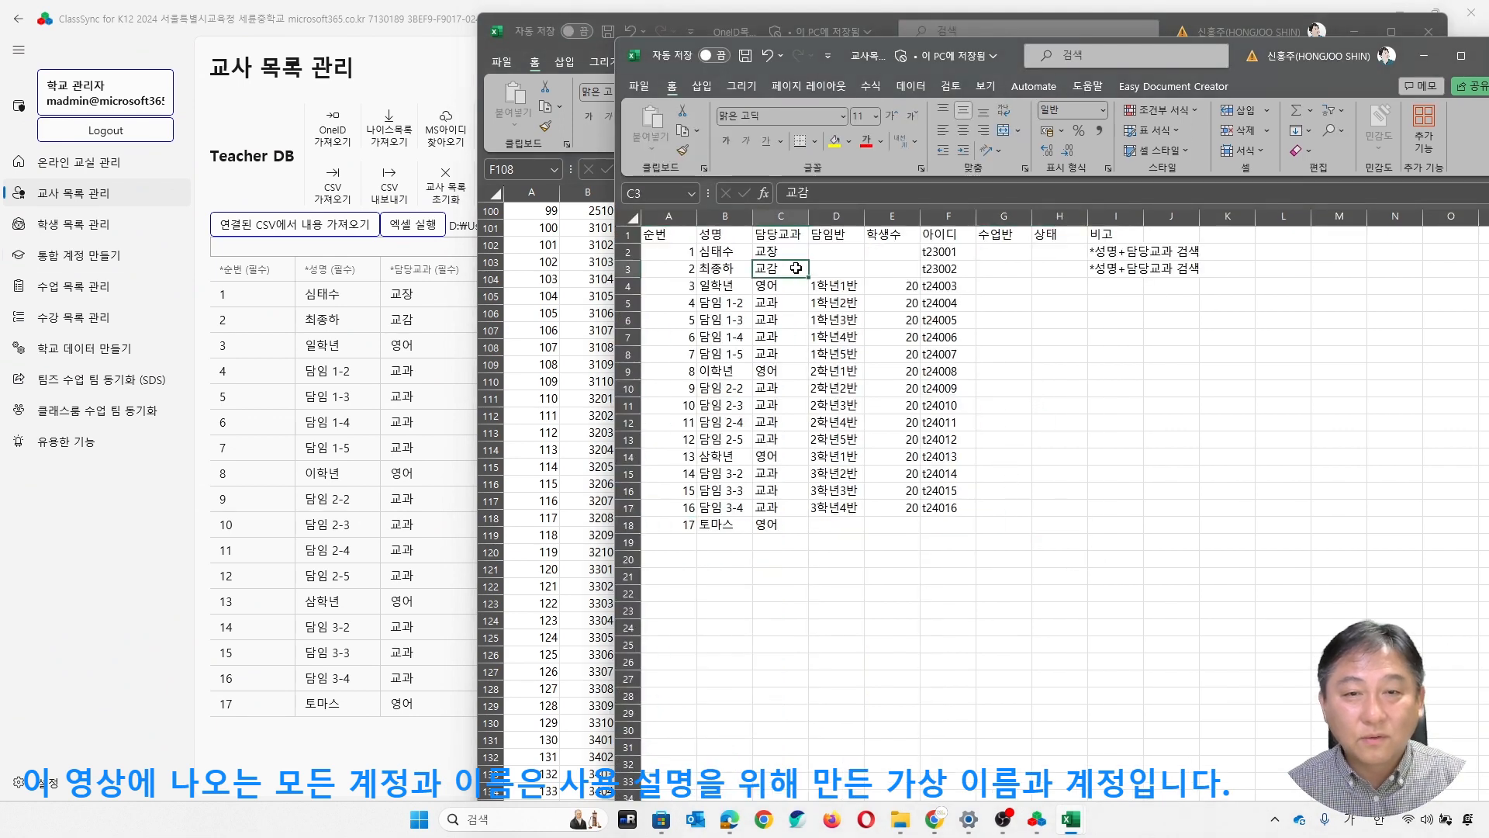
left_click(927, 373)
- Set the 학생수 value to 3 for the classes 1학년1반 and 1학년2반
left_click(892, 286)
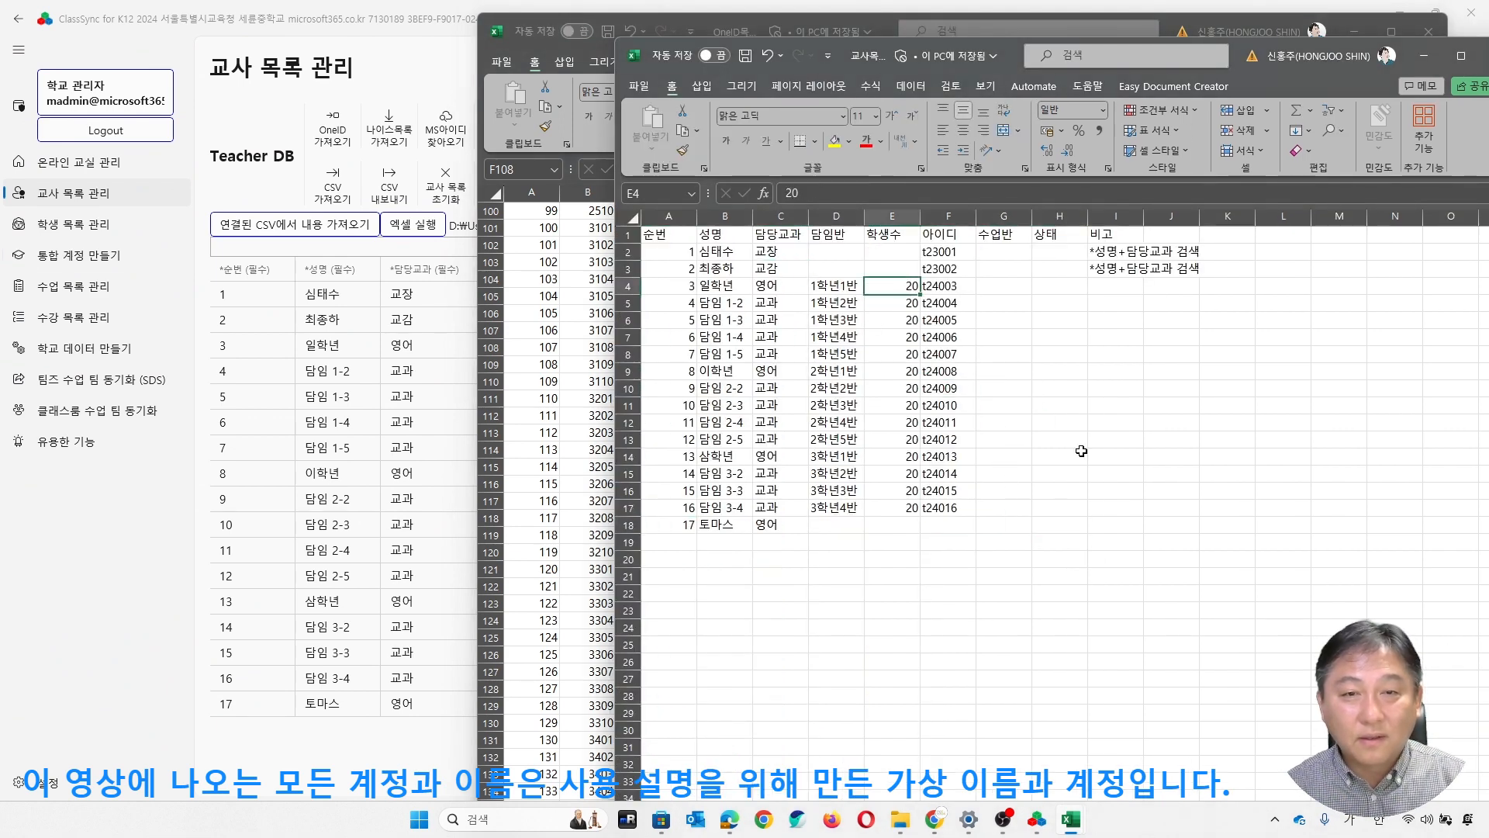
type("3")
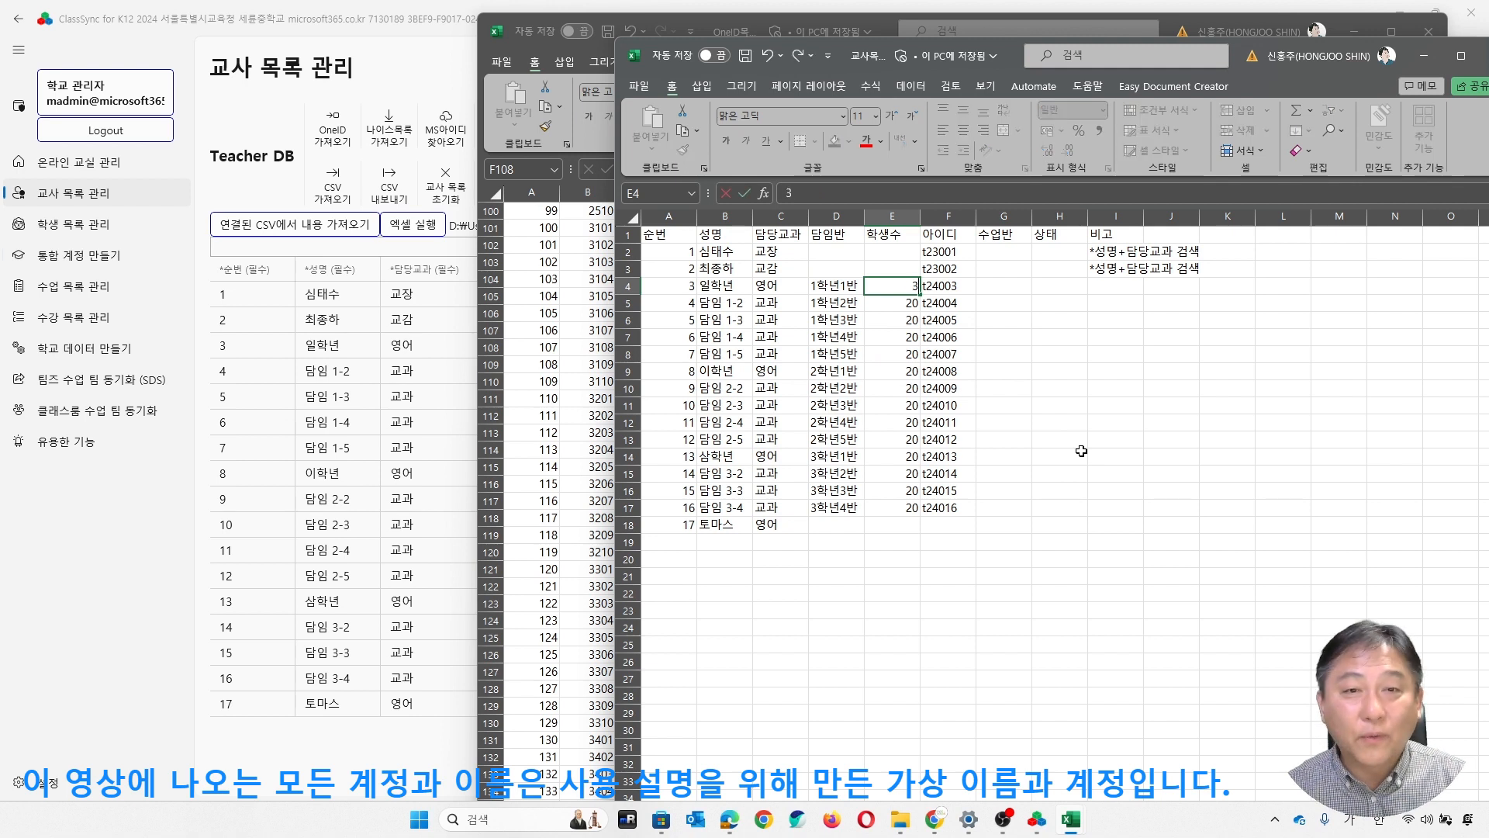
key("Return")
type("3")
key("Return")
- Clear the 학생수 values in E6:E17 for the classes from 1학년3반 to 3학년4반
key("Up")
key("Down")
key("shift+Down")
key("shift+Down")
key("shift+Down")
key("shift+Down")
key("shift+Down")
key("shift+Down")
key("shift+Down")
key("shift+Down")
key("shift+Down")
key("shift+Down")
key("shift+Down")
key("shift+Down")
key("shift+Up")
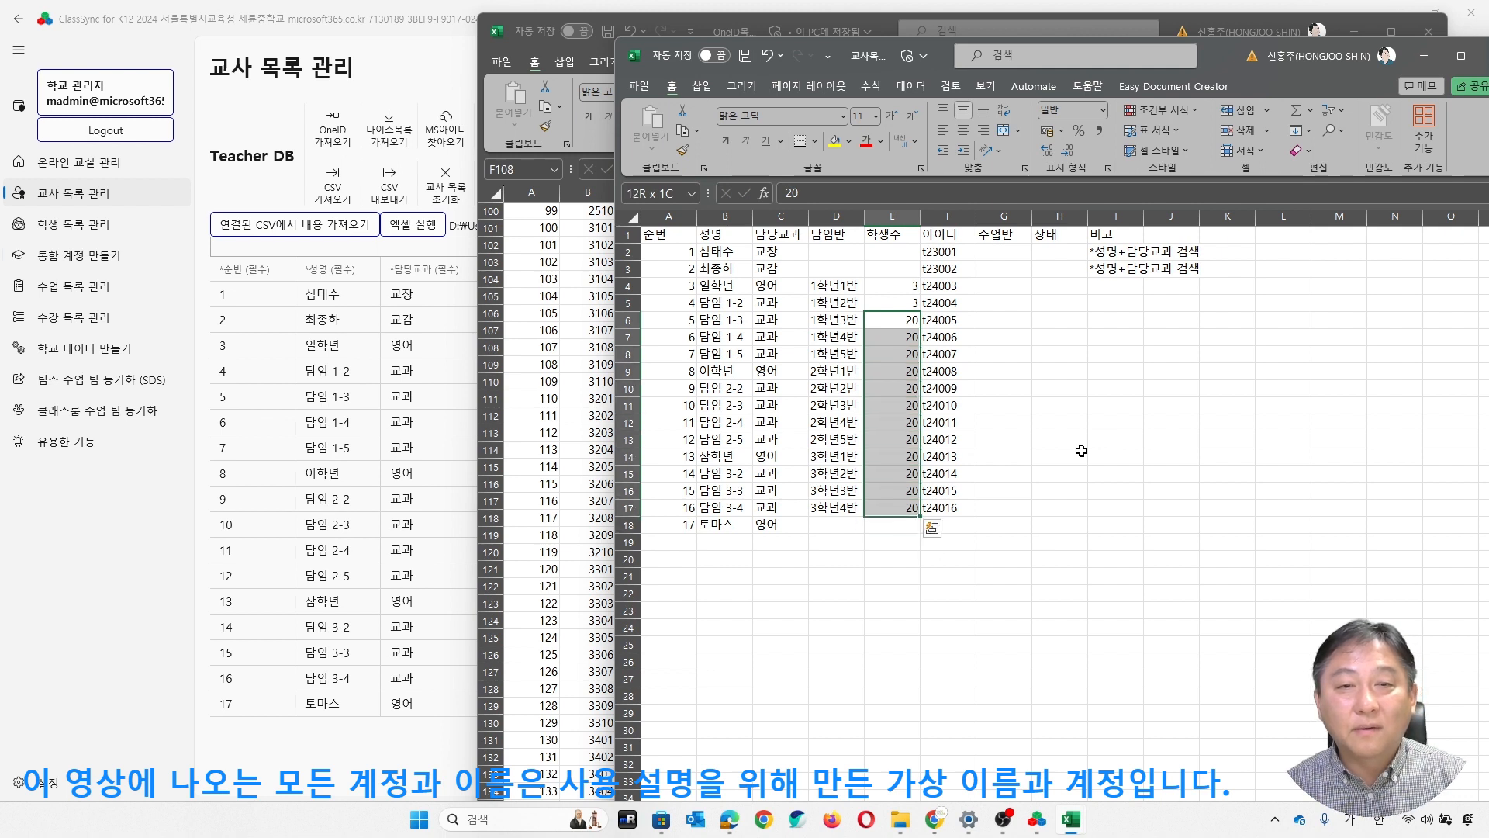
key("Delete")
left_click(780, 370)
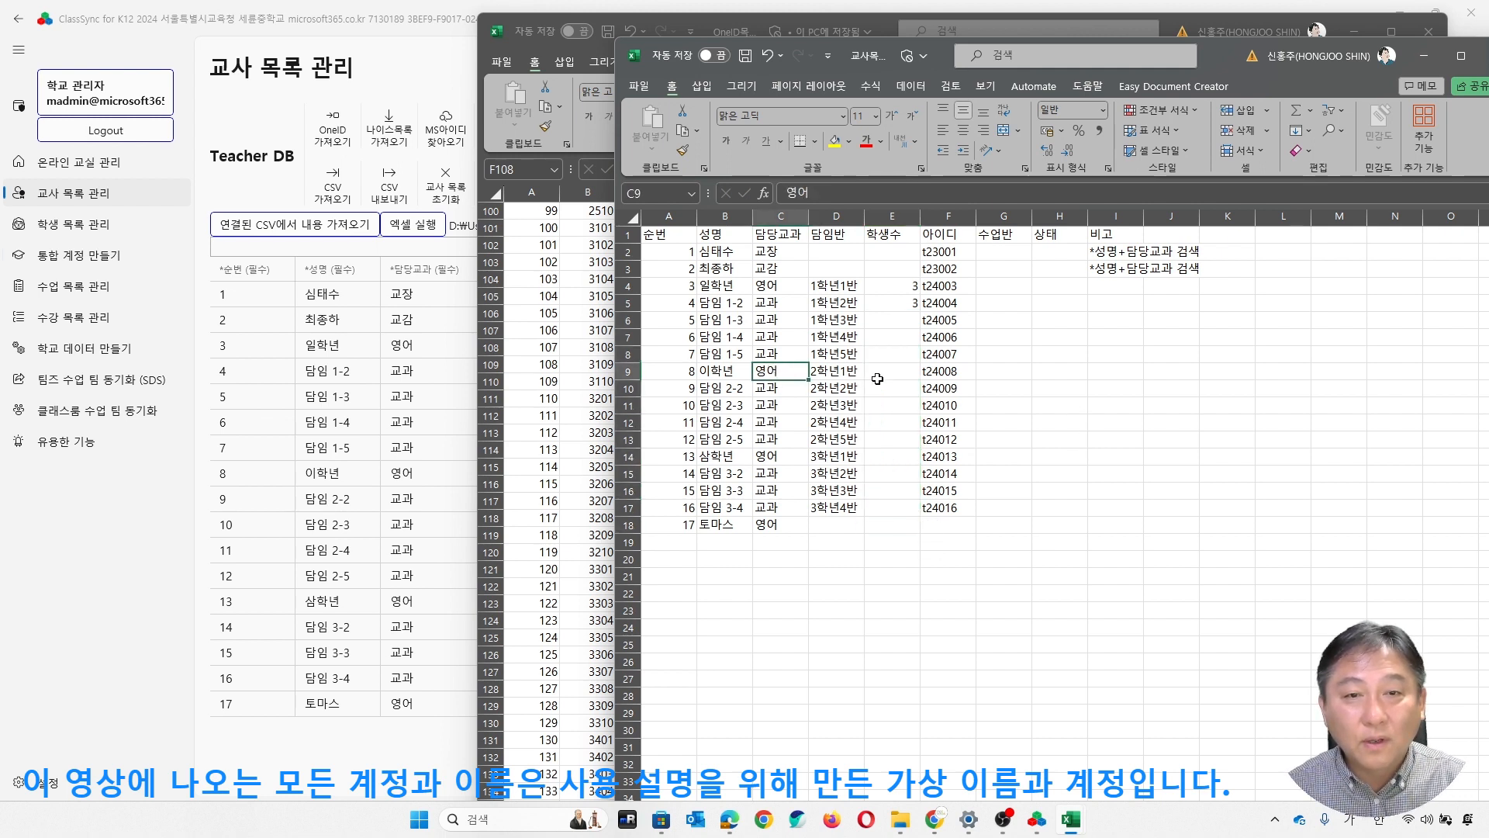
- Enter a 학생수 of 3 for the classes 2학년1반 and 3학년1반
left_click(893, 315)
left_click(904, 387)
key("Up")
type("3")
key("Down")
key("Down")
key("Down")
key("Down")
key("Down")
type("3")
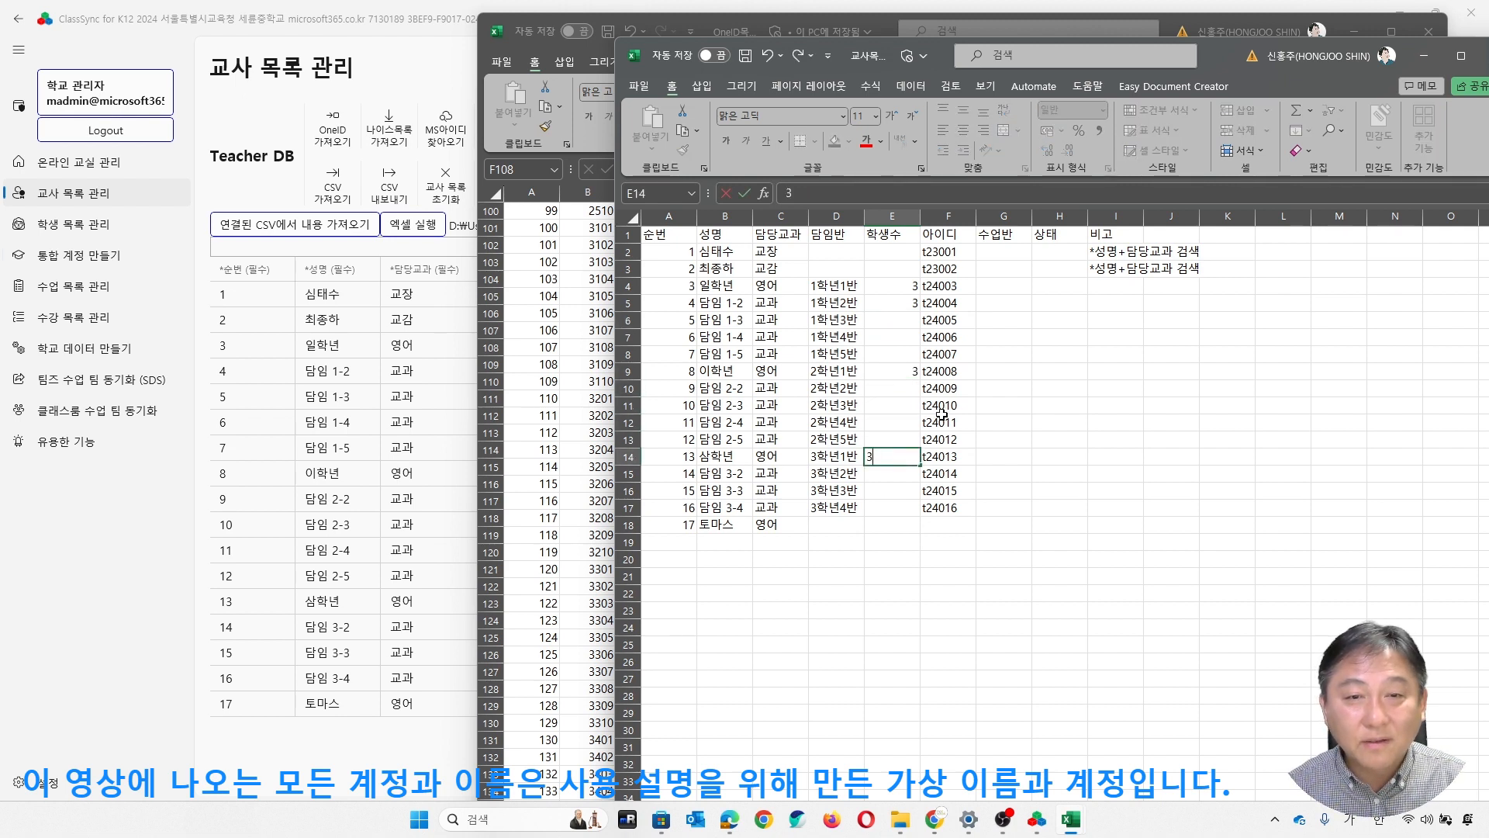
key("Up")
key("Up")
key("Up")
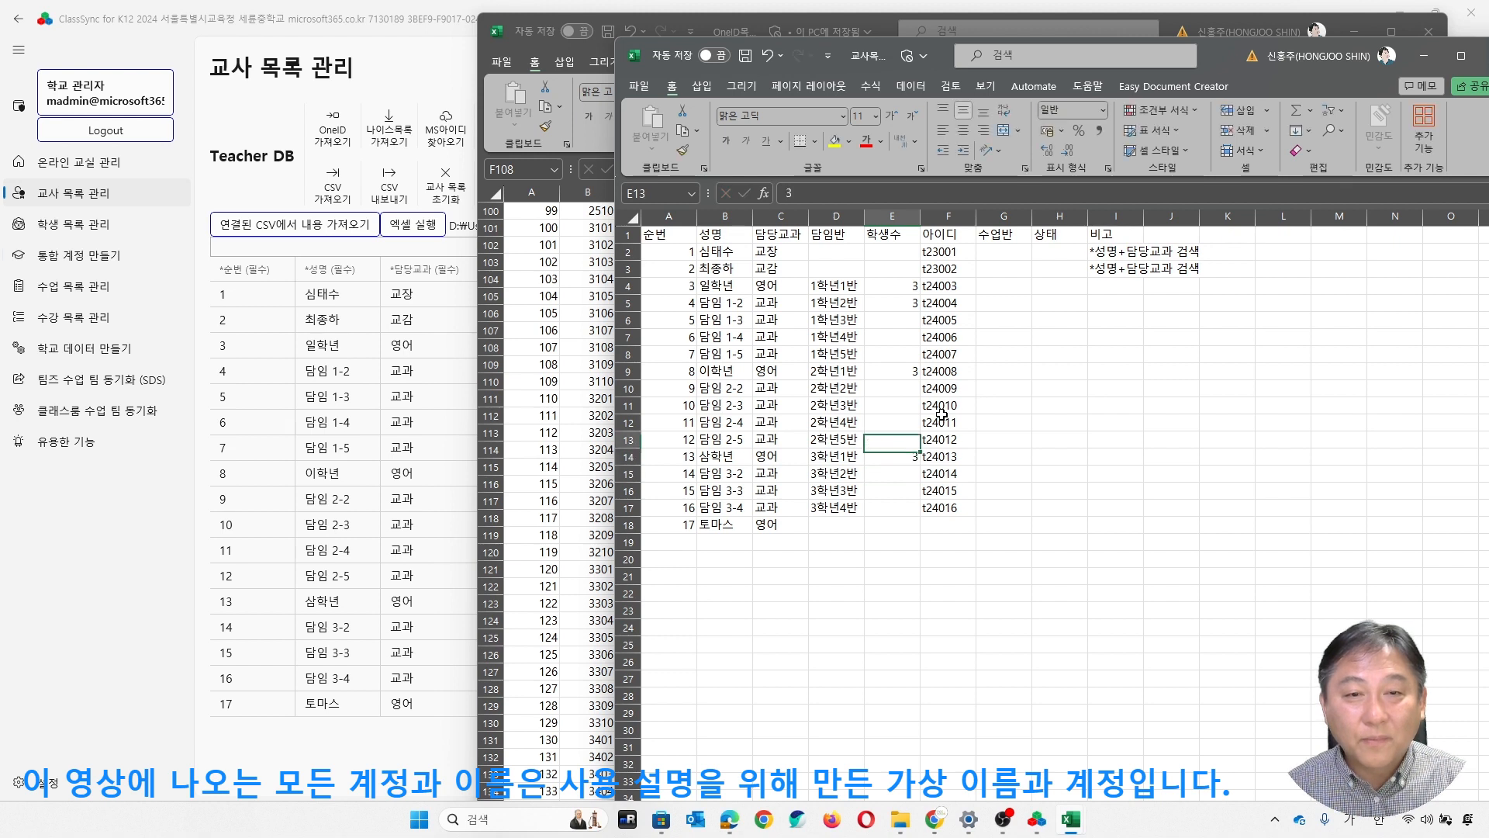
- Review the 학생수 entries of the first-, second- and third-grade classes and save 교사목록.csv
key("Up")
key("Up")
key("Up")
key("Up")
key("Up")
key("Up")
key("Up")
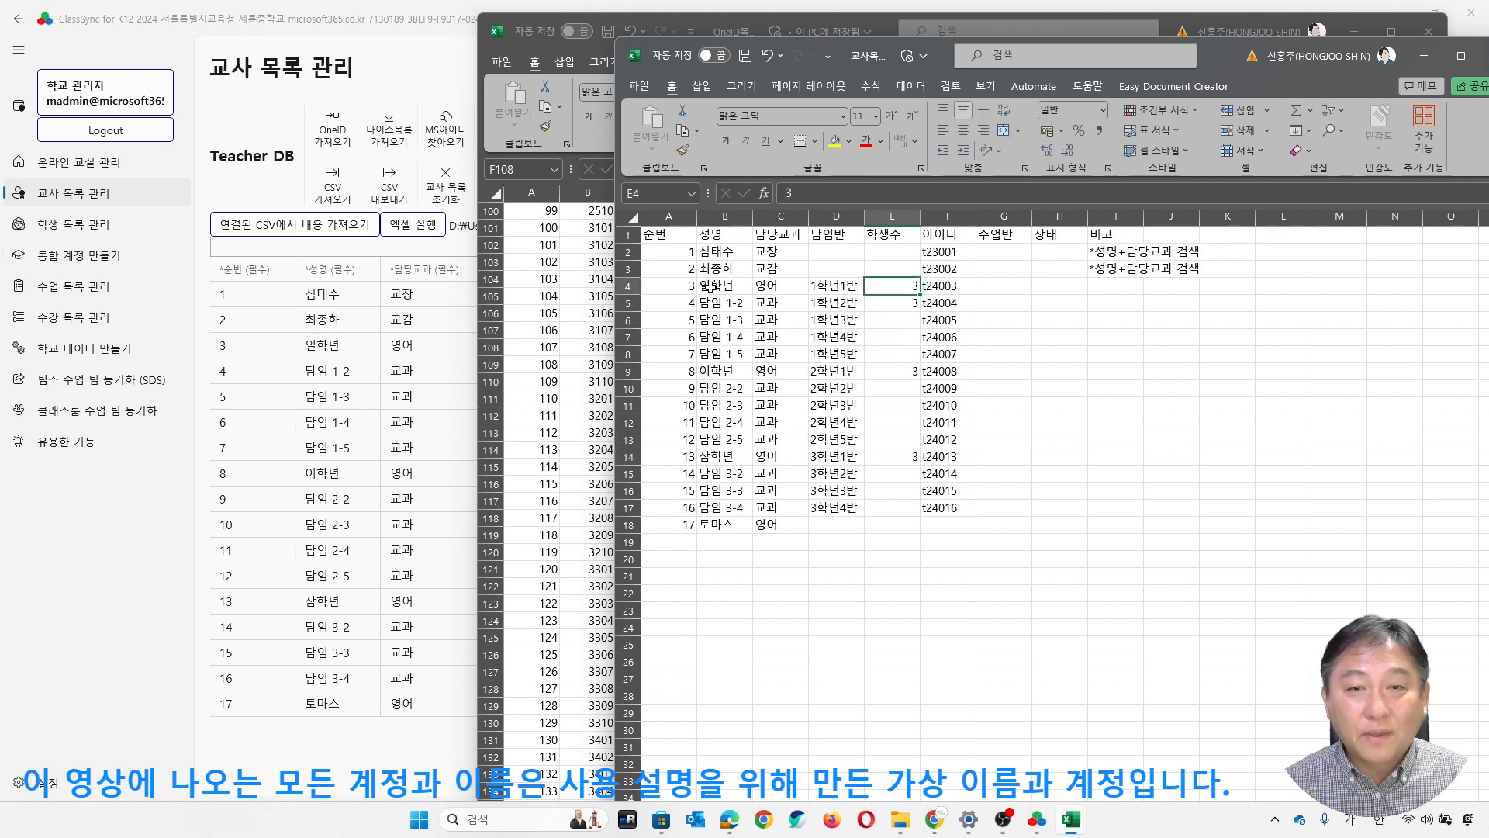
left_click_drag(826, 287, 946, 305)
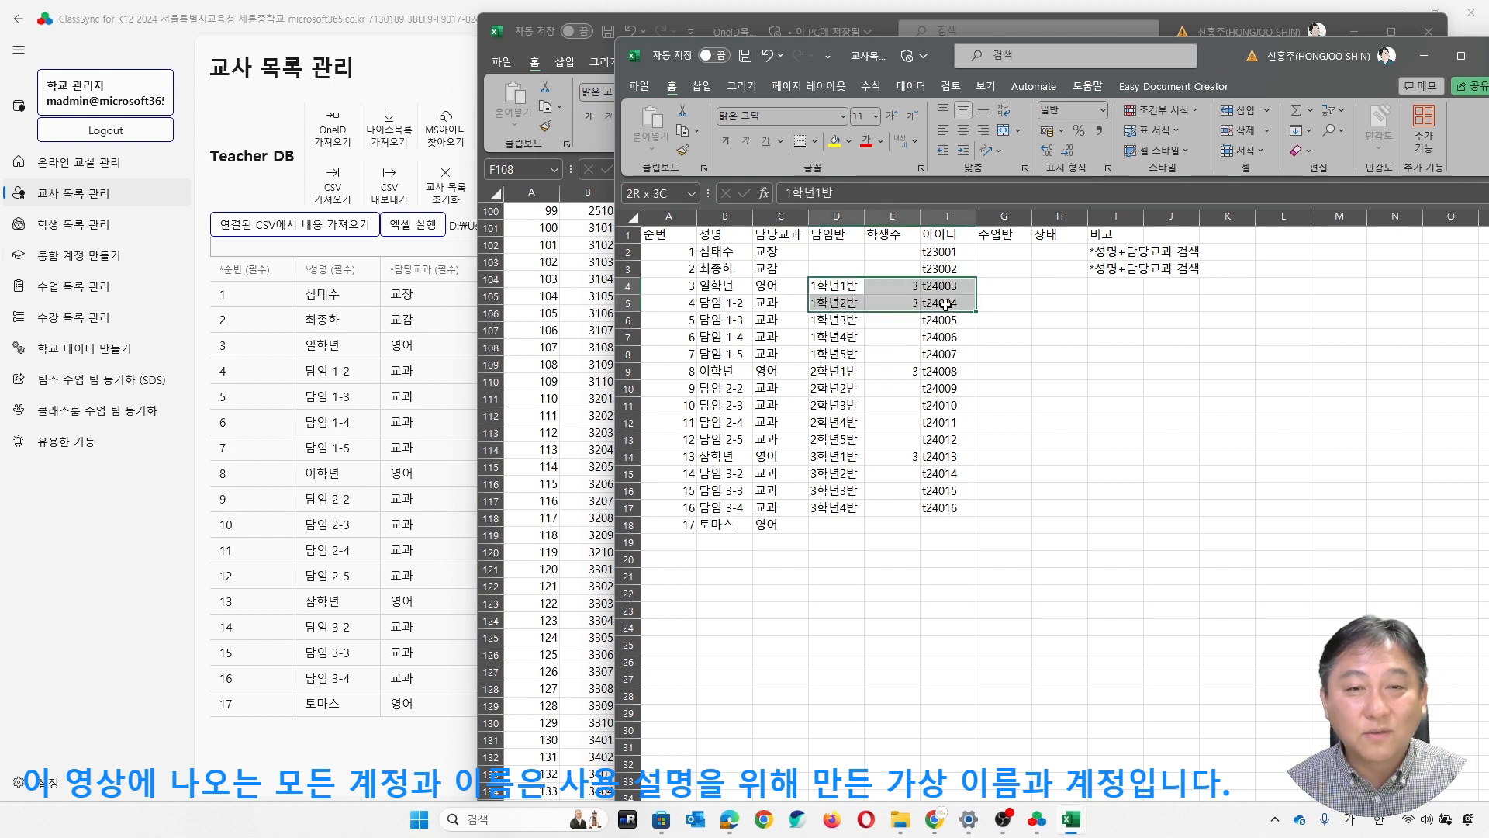
left_click(826, 371)
left_click(904, 375)
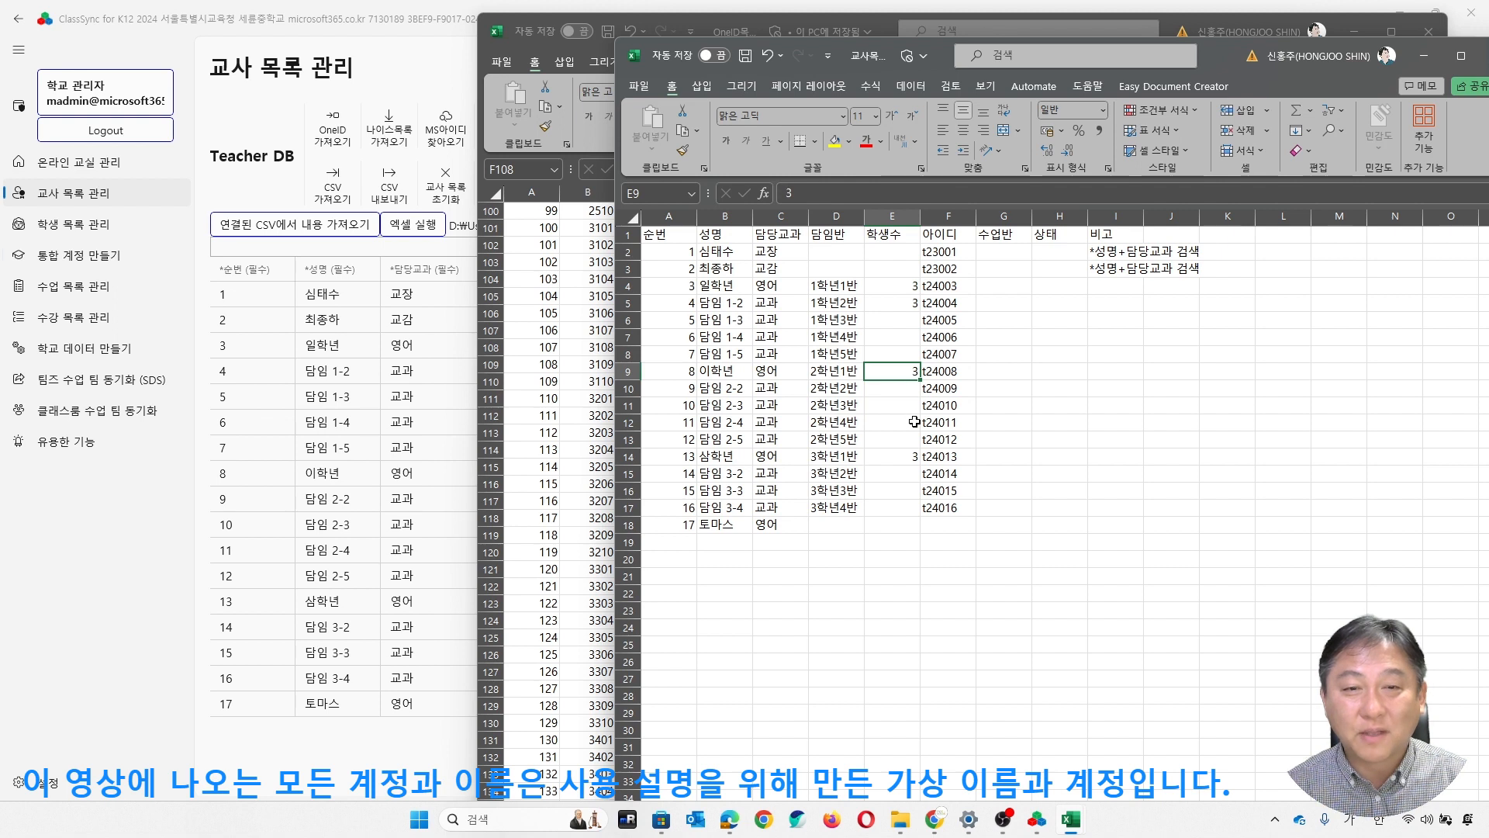
left_click(890, 457)
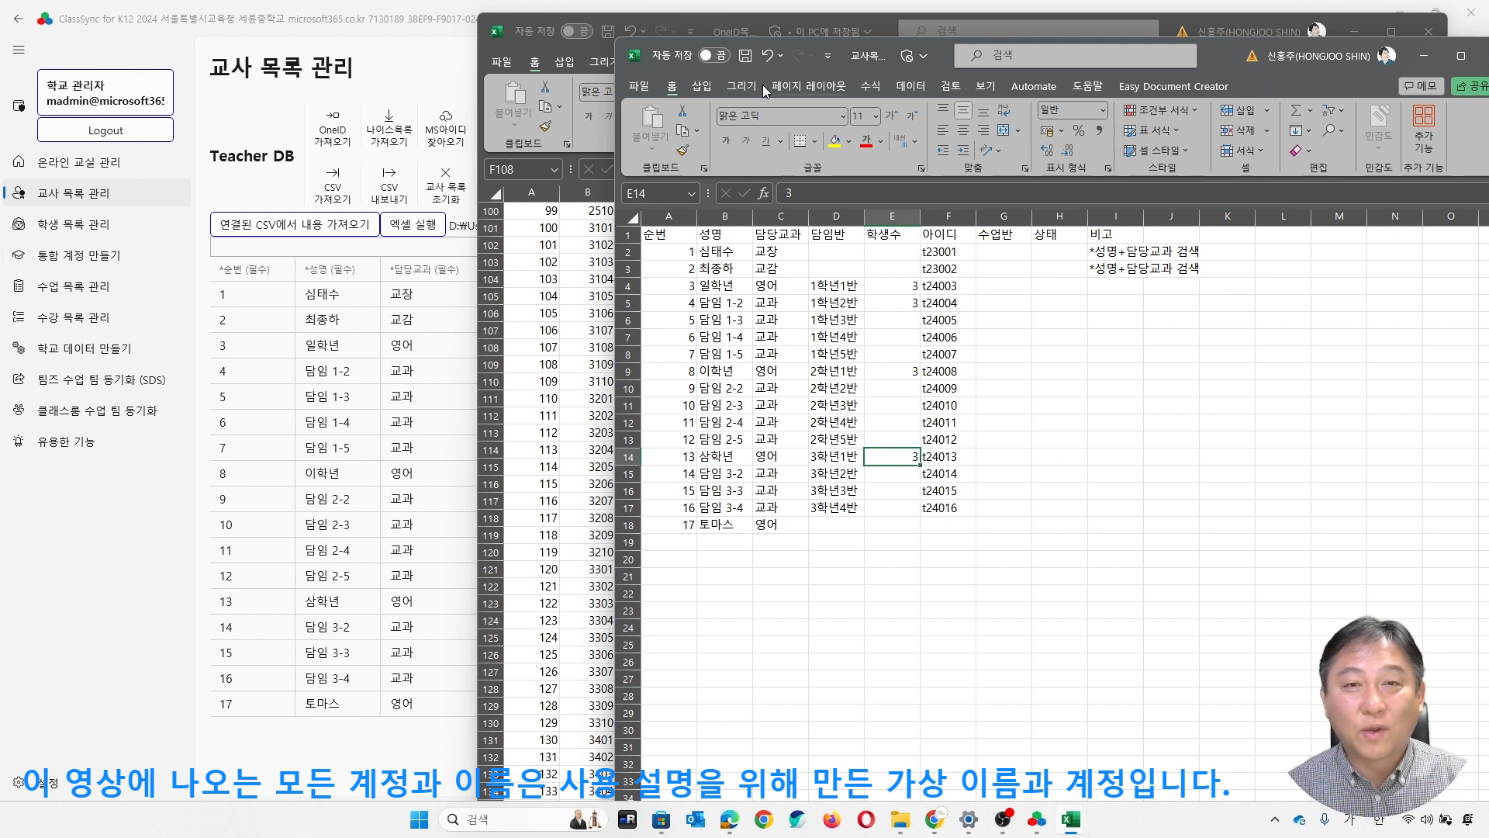
left_click(748, 58)
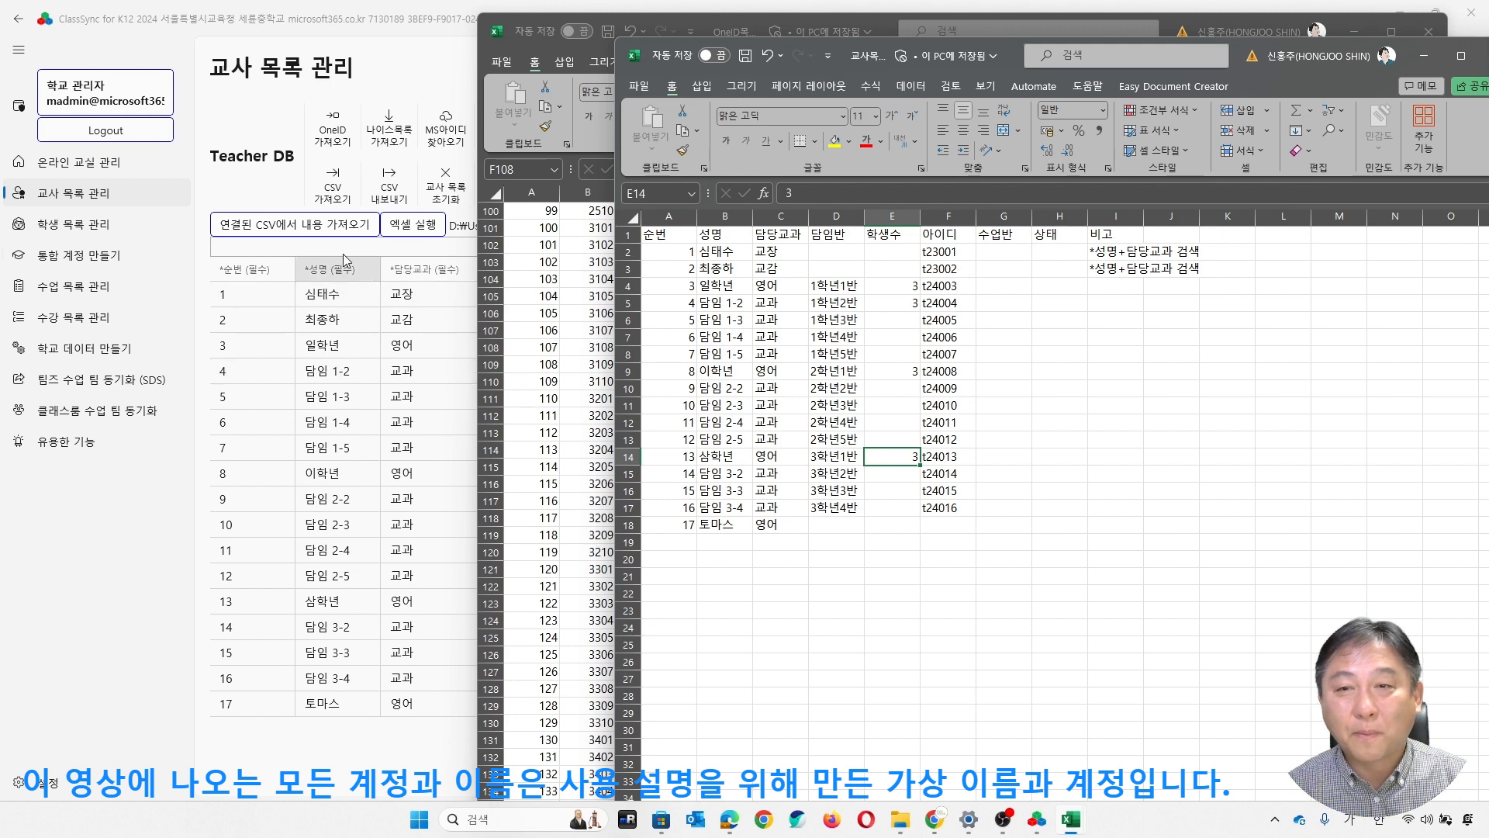
- Import the linked 교사목록.csv into the ClassSync teacher list and save the list to the Teacher DB
left_click(269, 204)
left_click(283, 232)
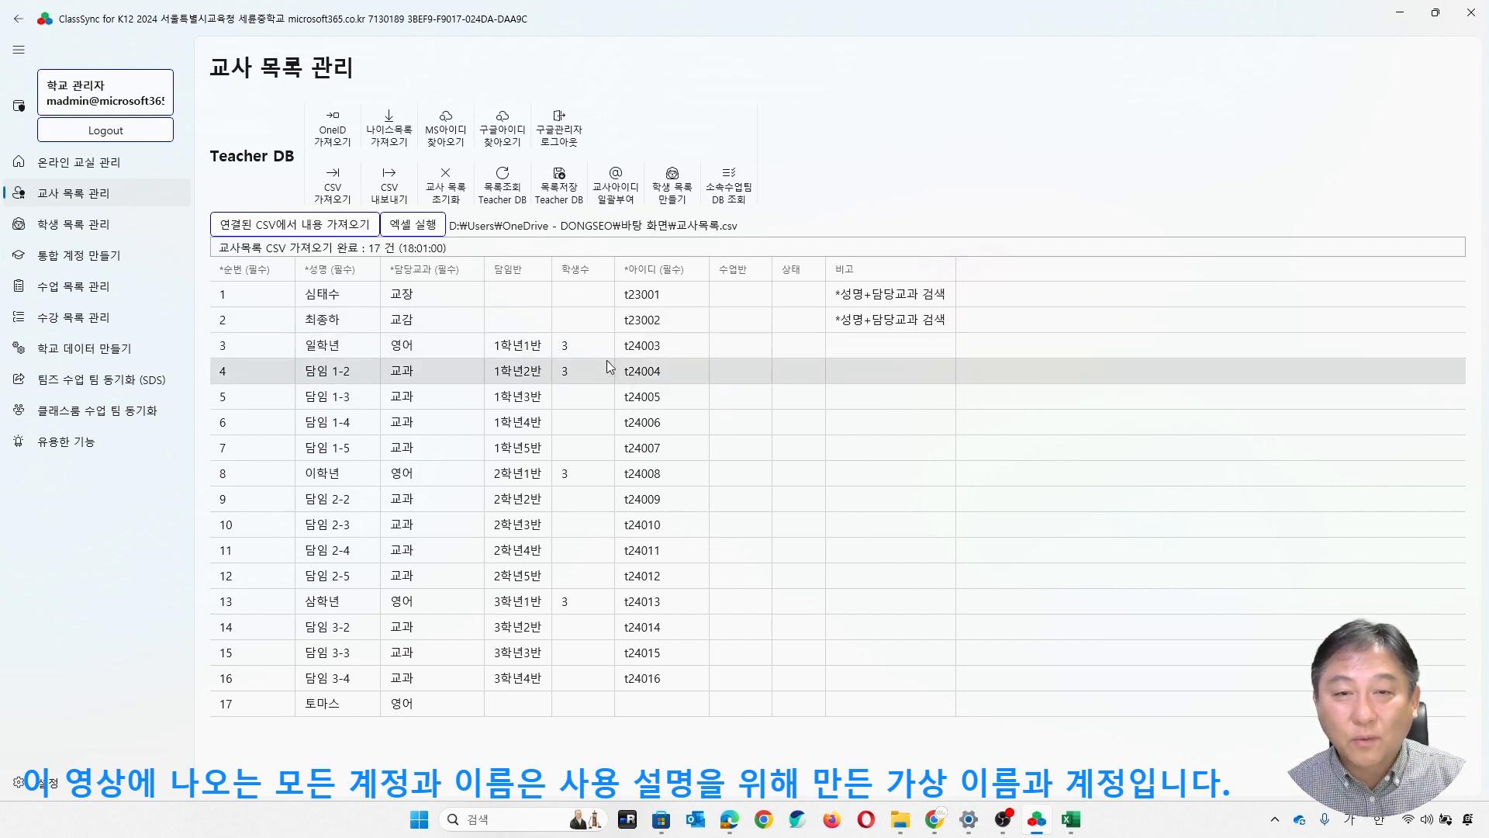
left_click(555, 194)
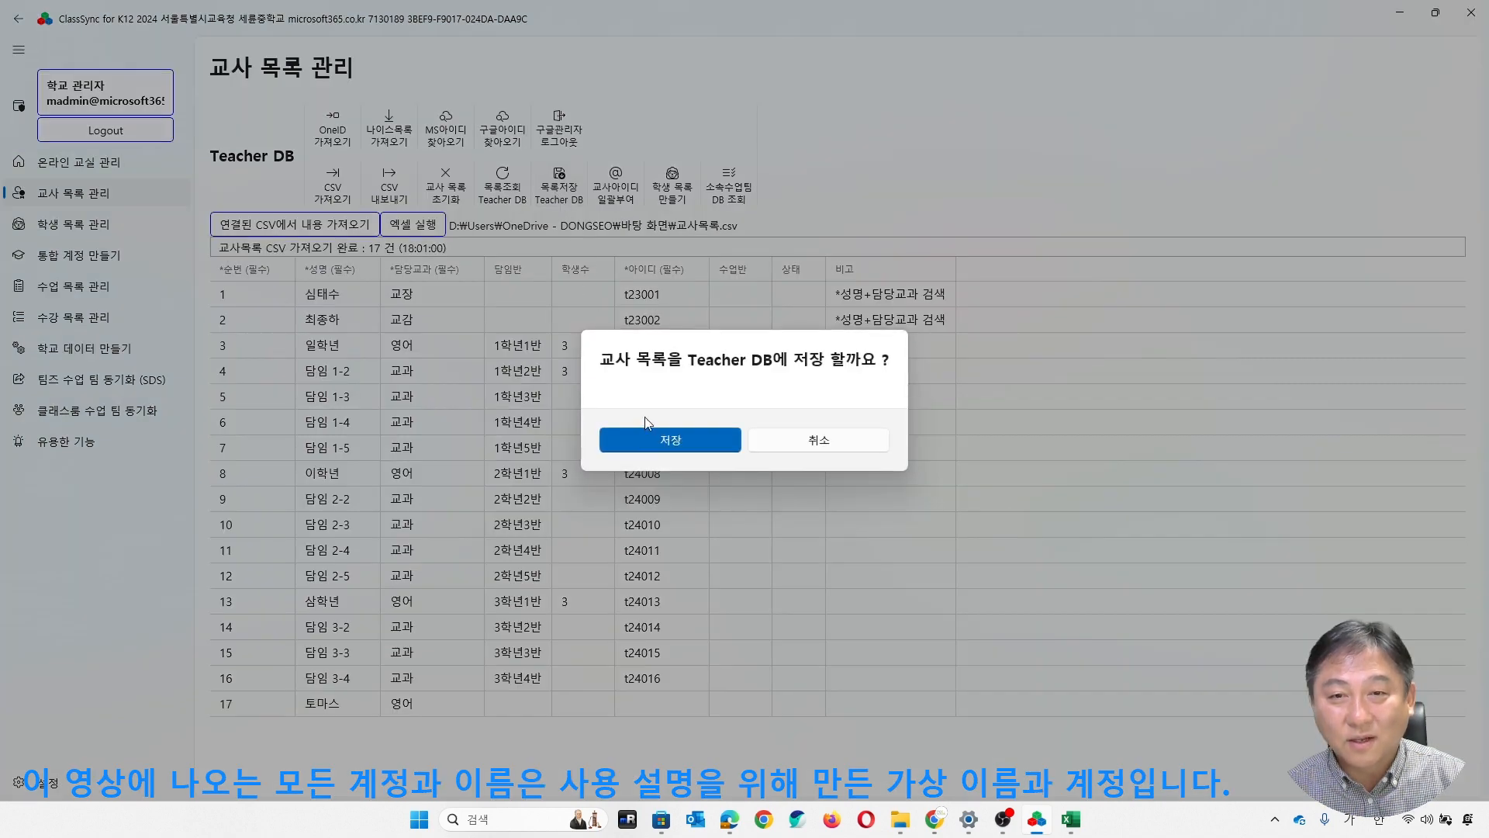
left_click(662, 435)
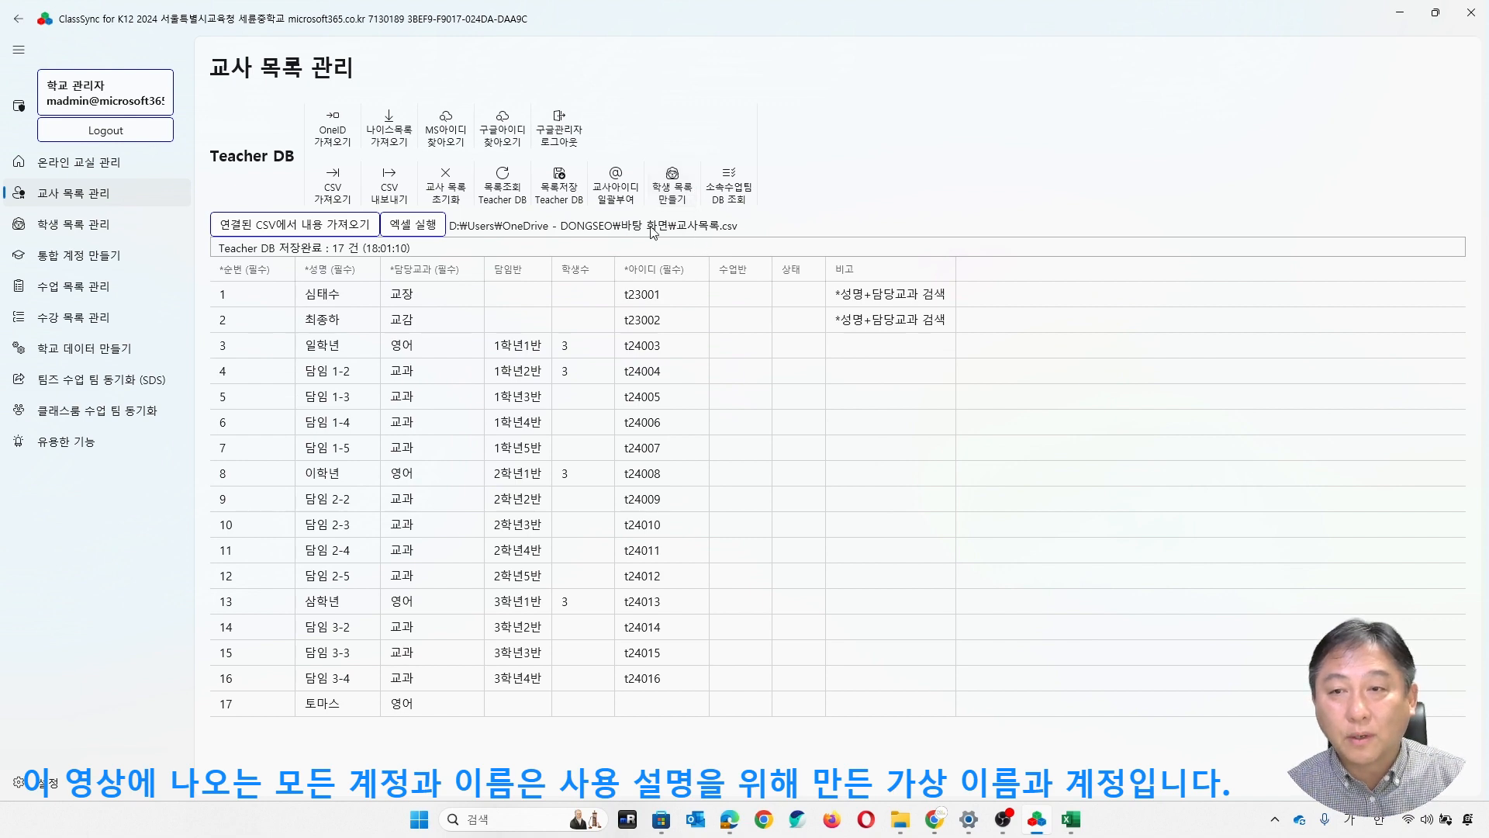
- Reset the student list and save the emptied list to the Student DB
left_click(121, 225)
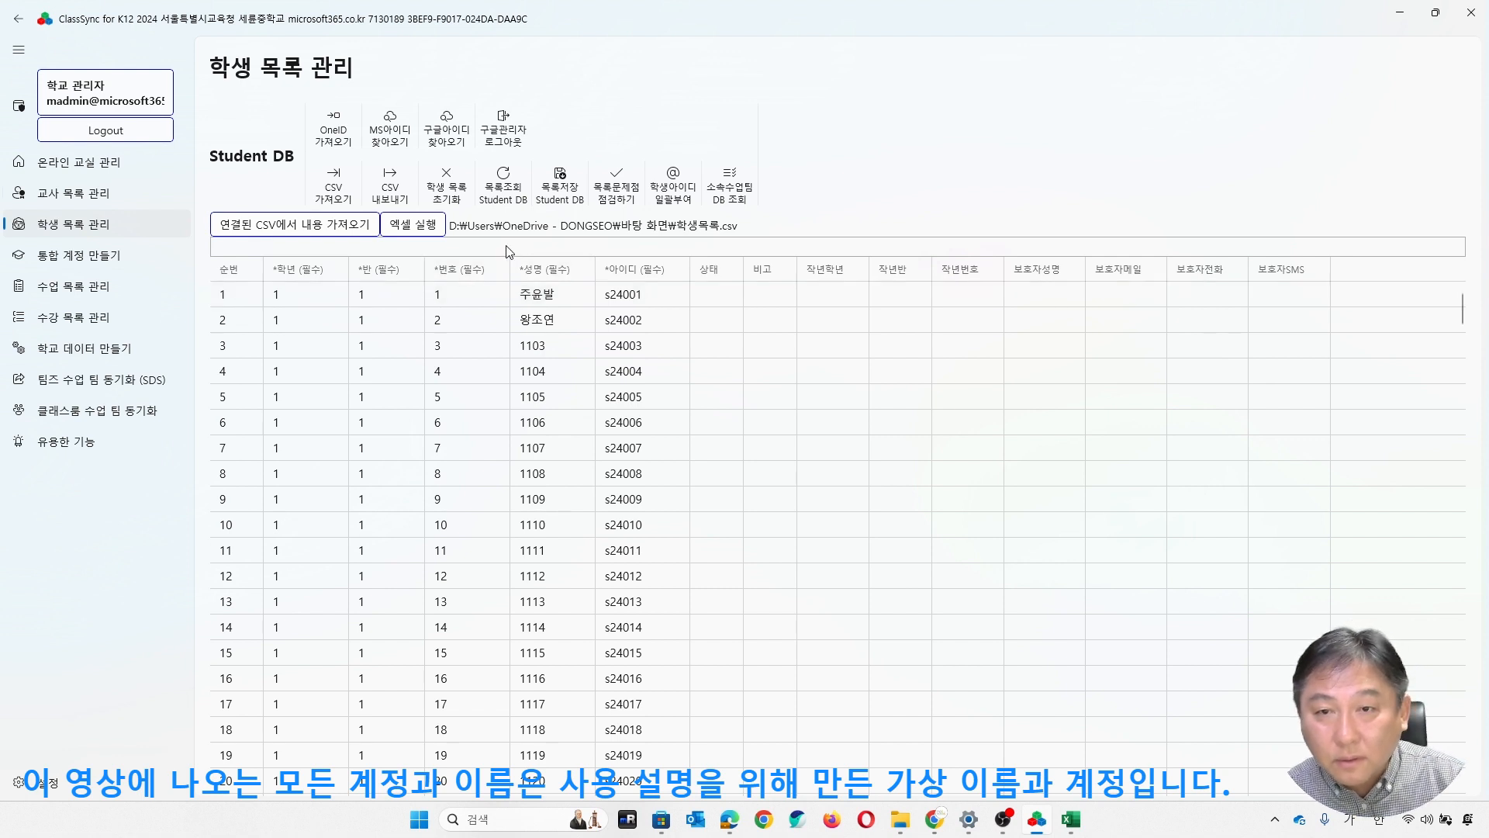
left_click(446, 199)
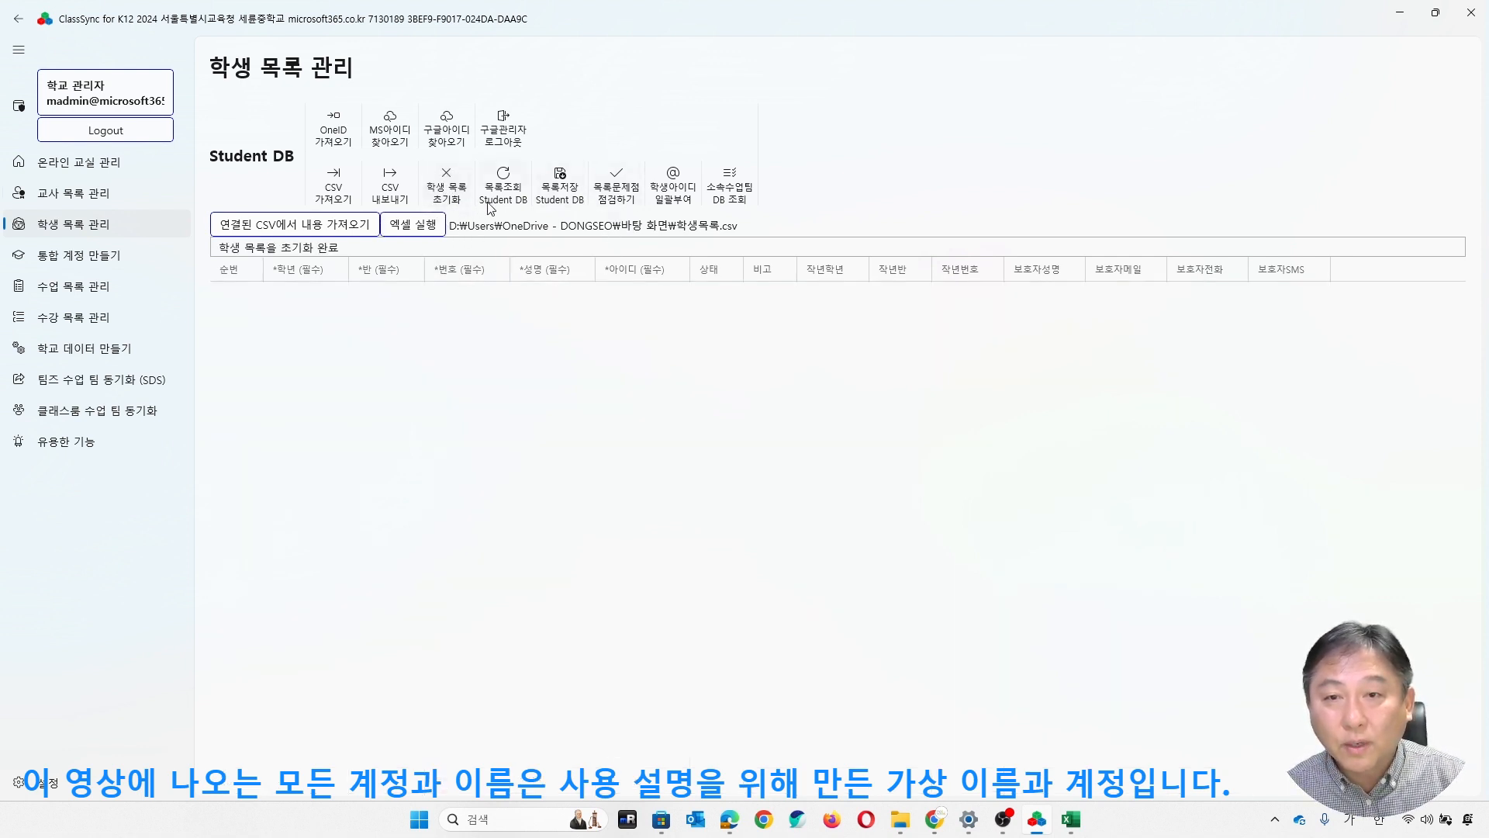
left_click(571, 191)
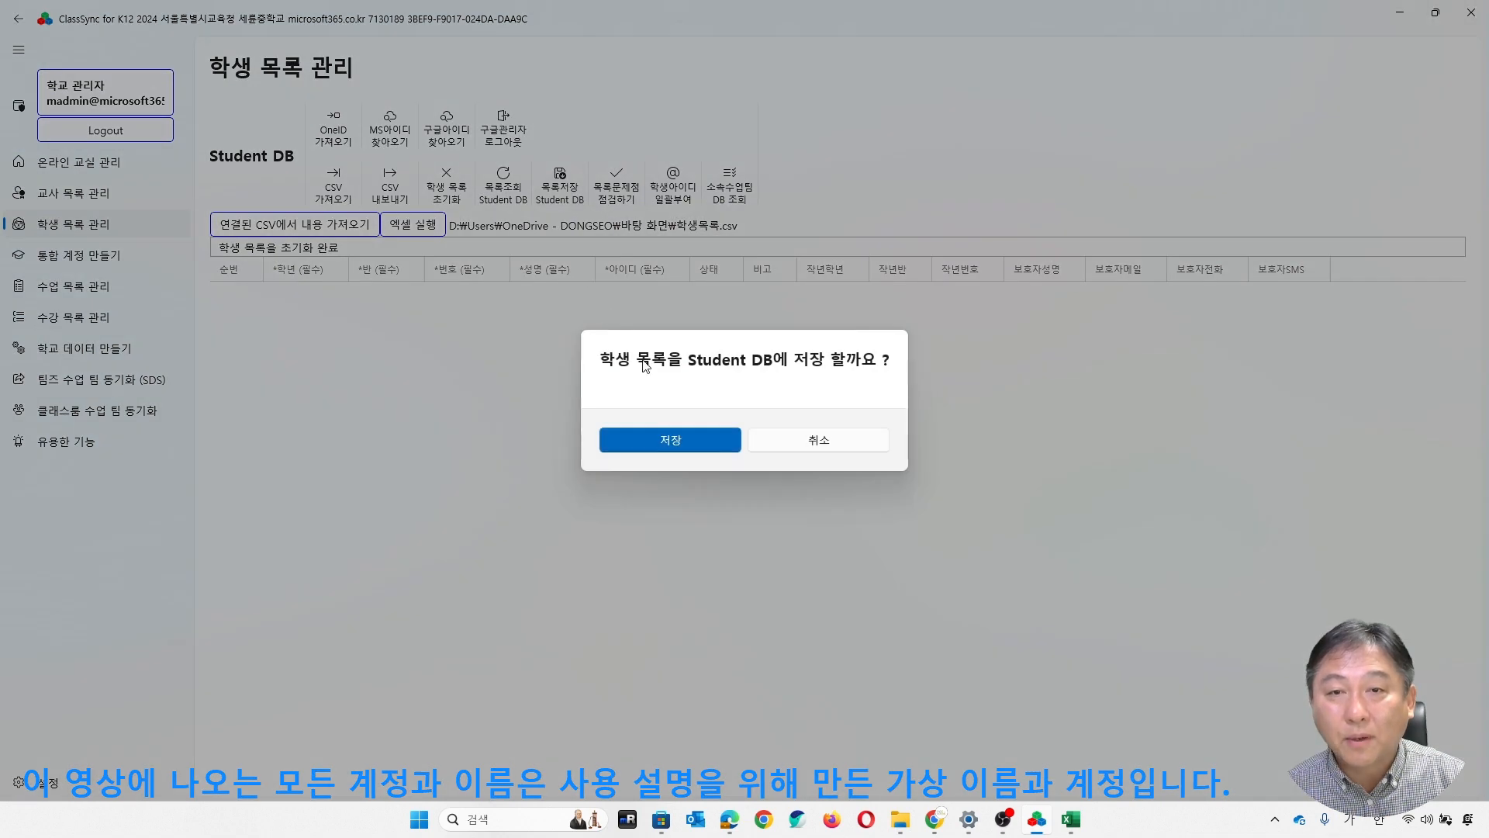
left_click(706, 442)
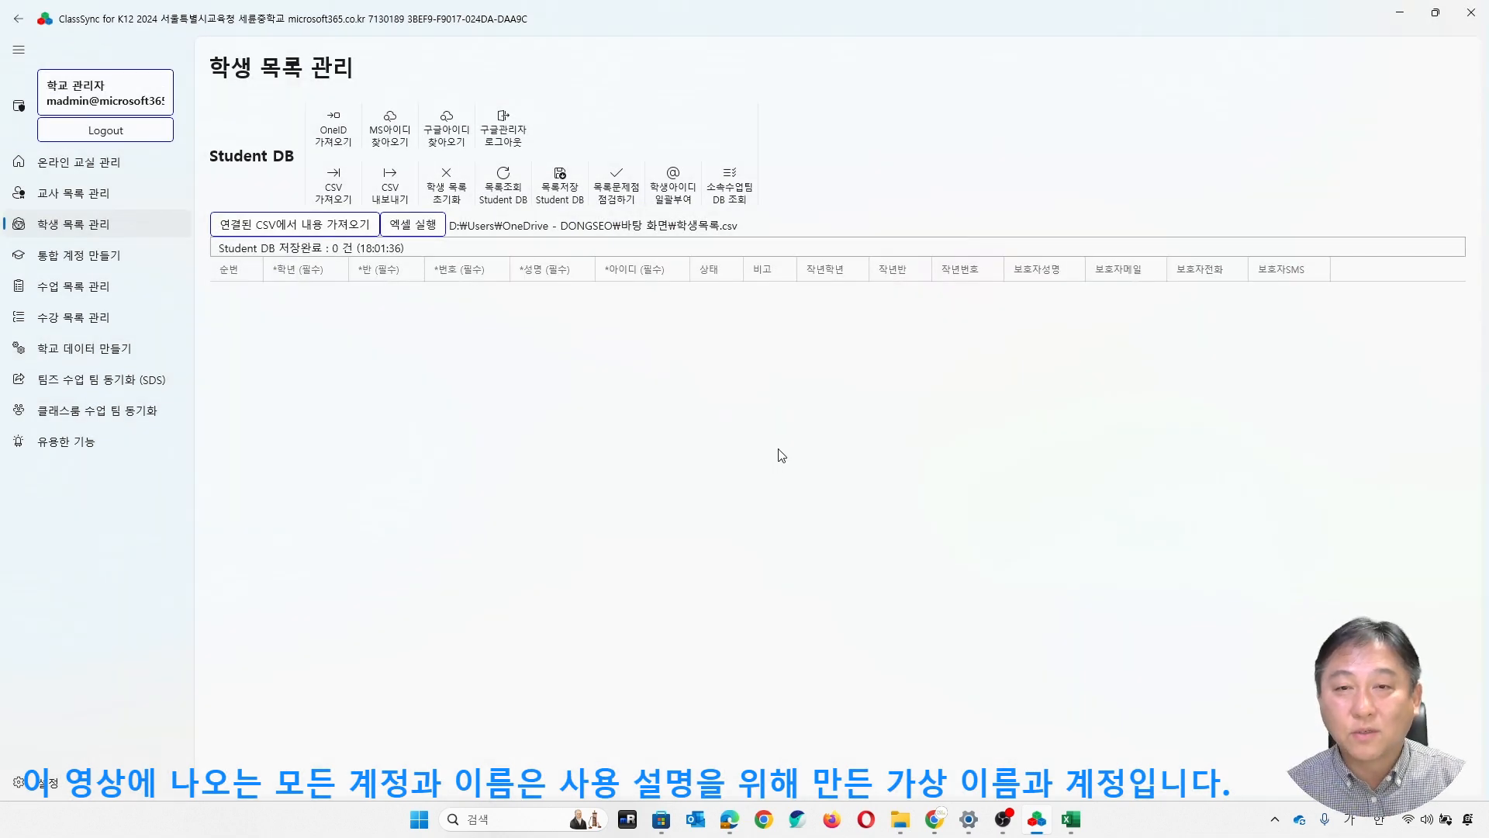
- Generate the student list from the teacher list's 학생수 values and open it in 학생 목록 관리
left_click(117, 193)
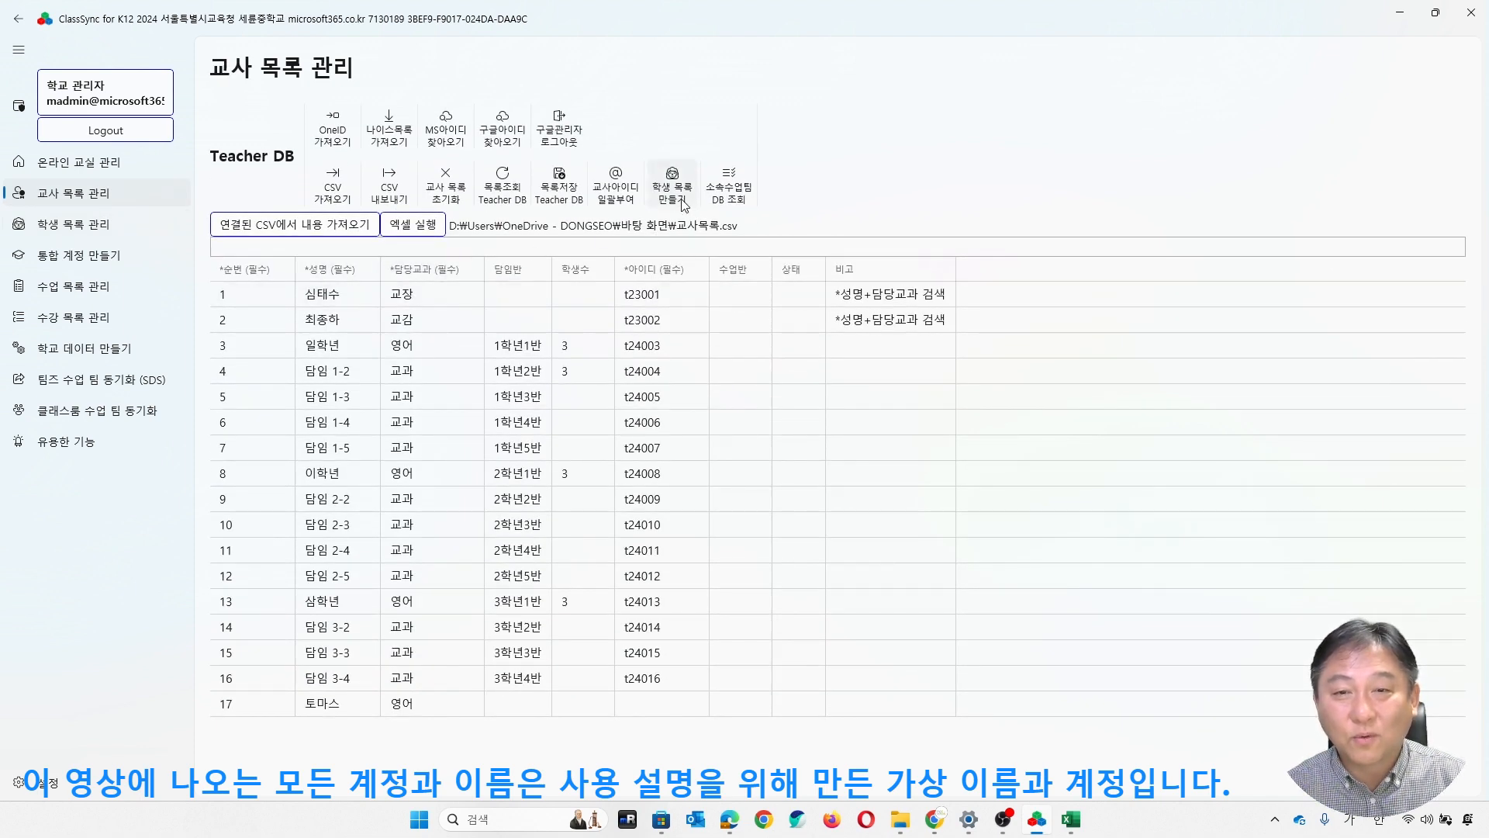
left_click(82, 232)
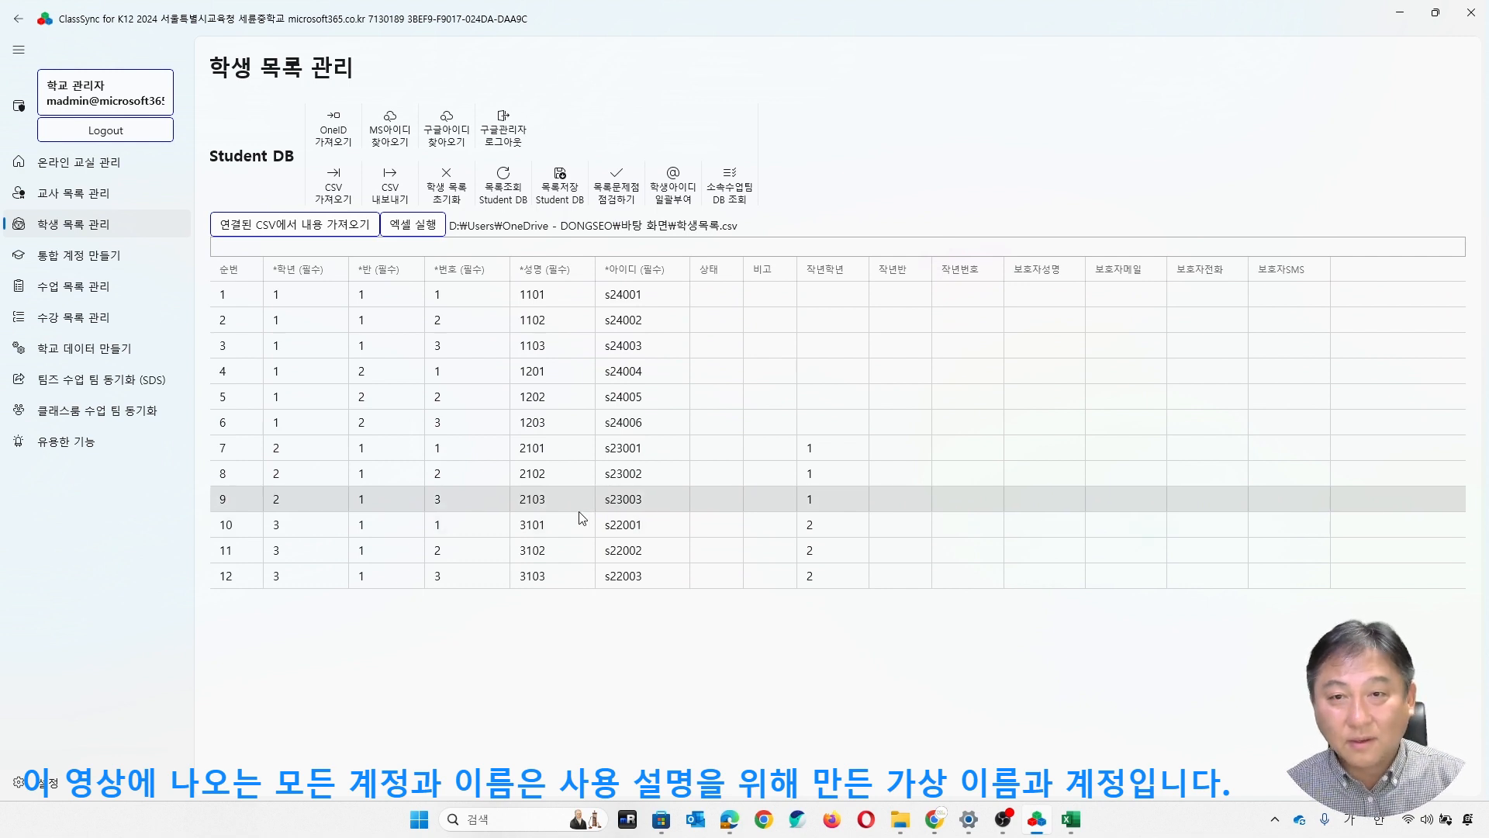
left_click(409, 226)
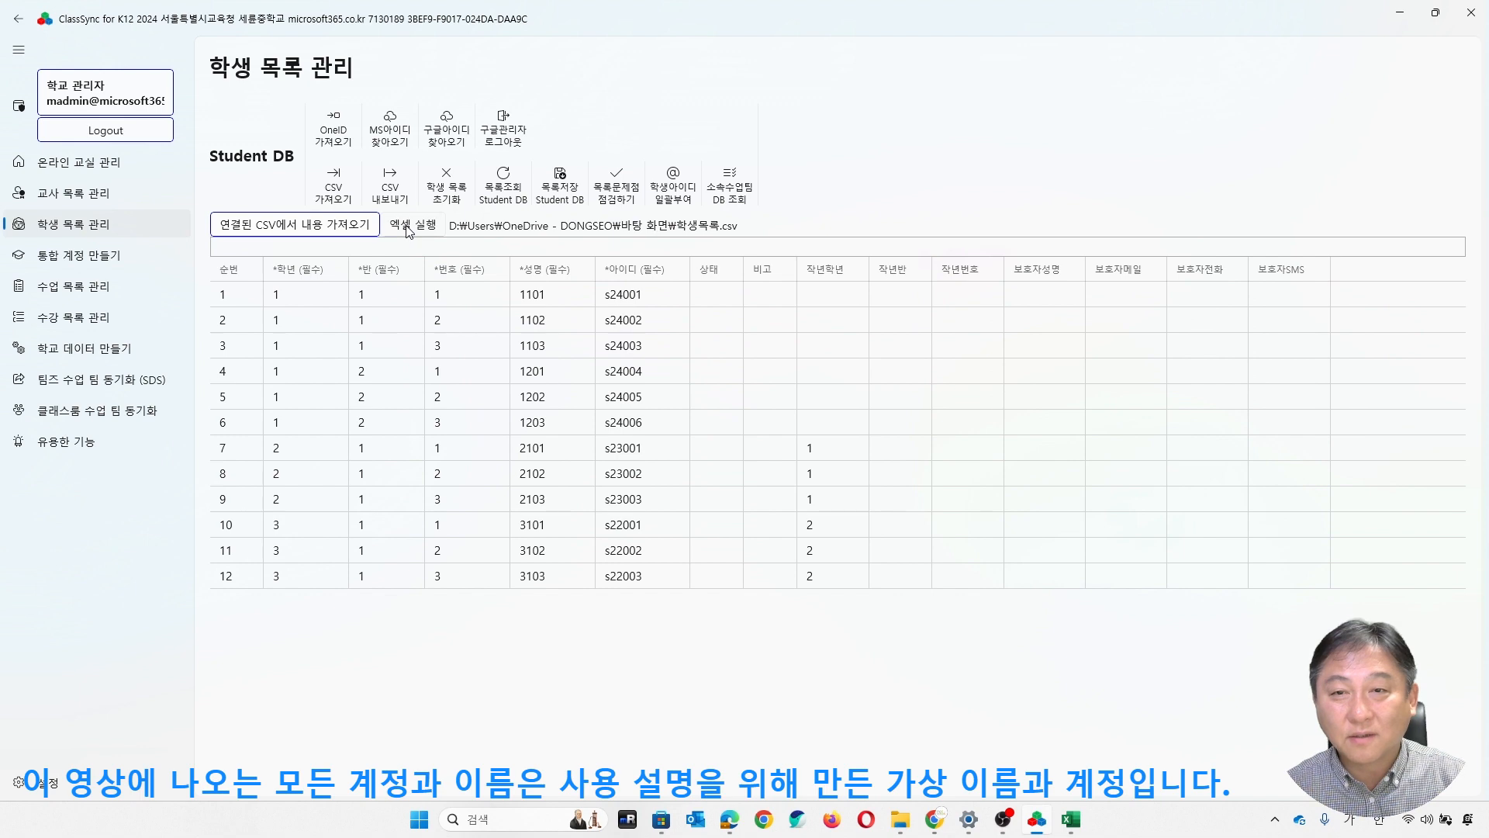
left_click(824, 638)
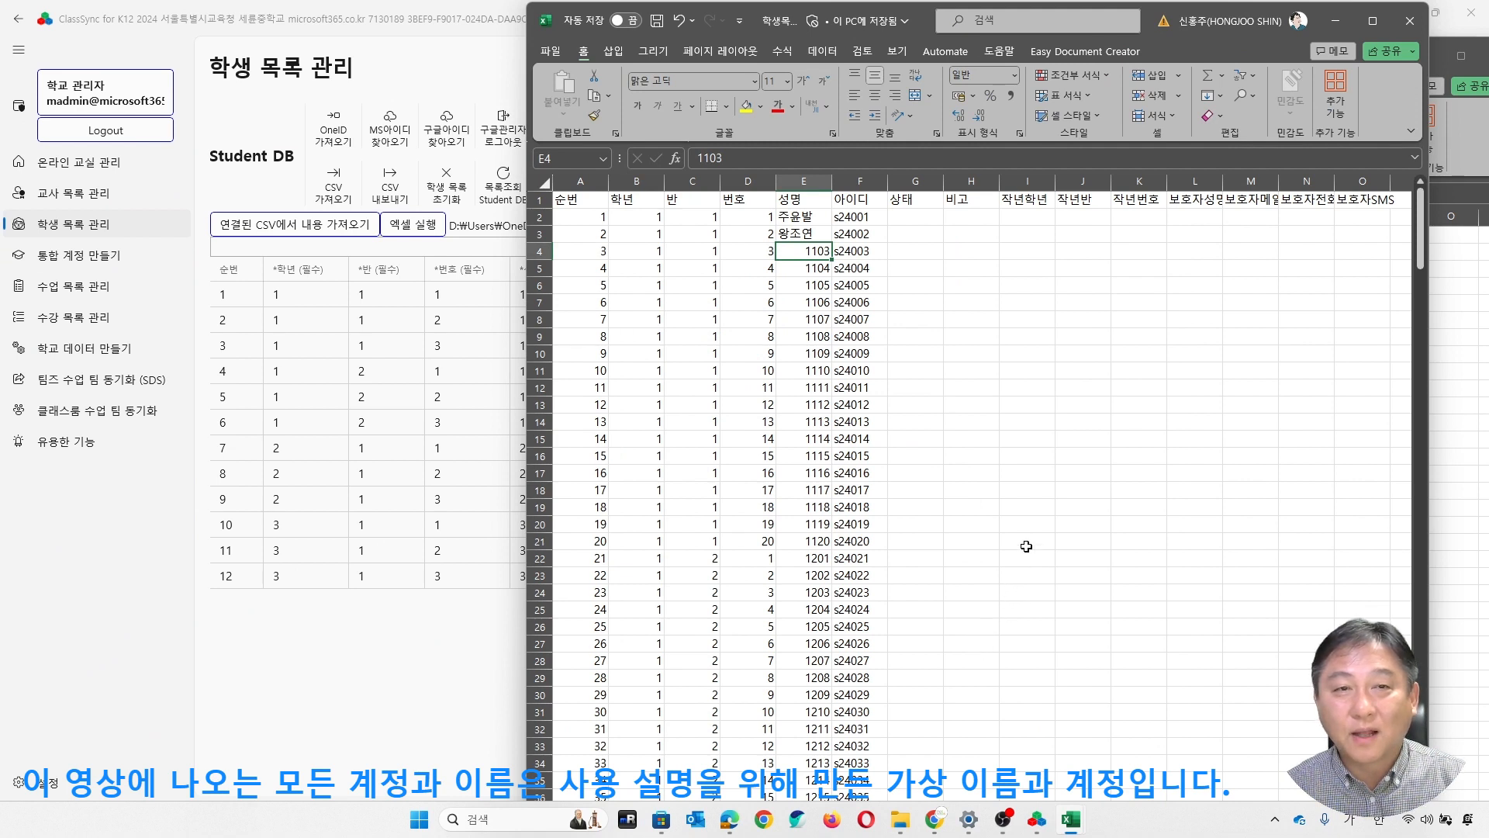
left_click(1046, 482)
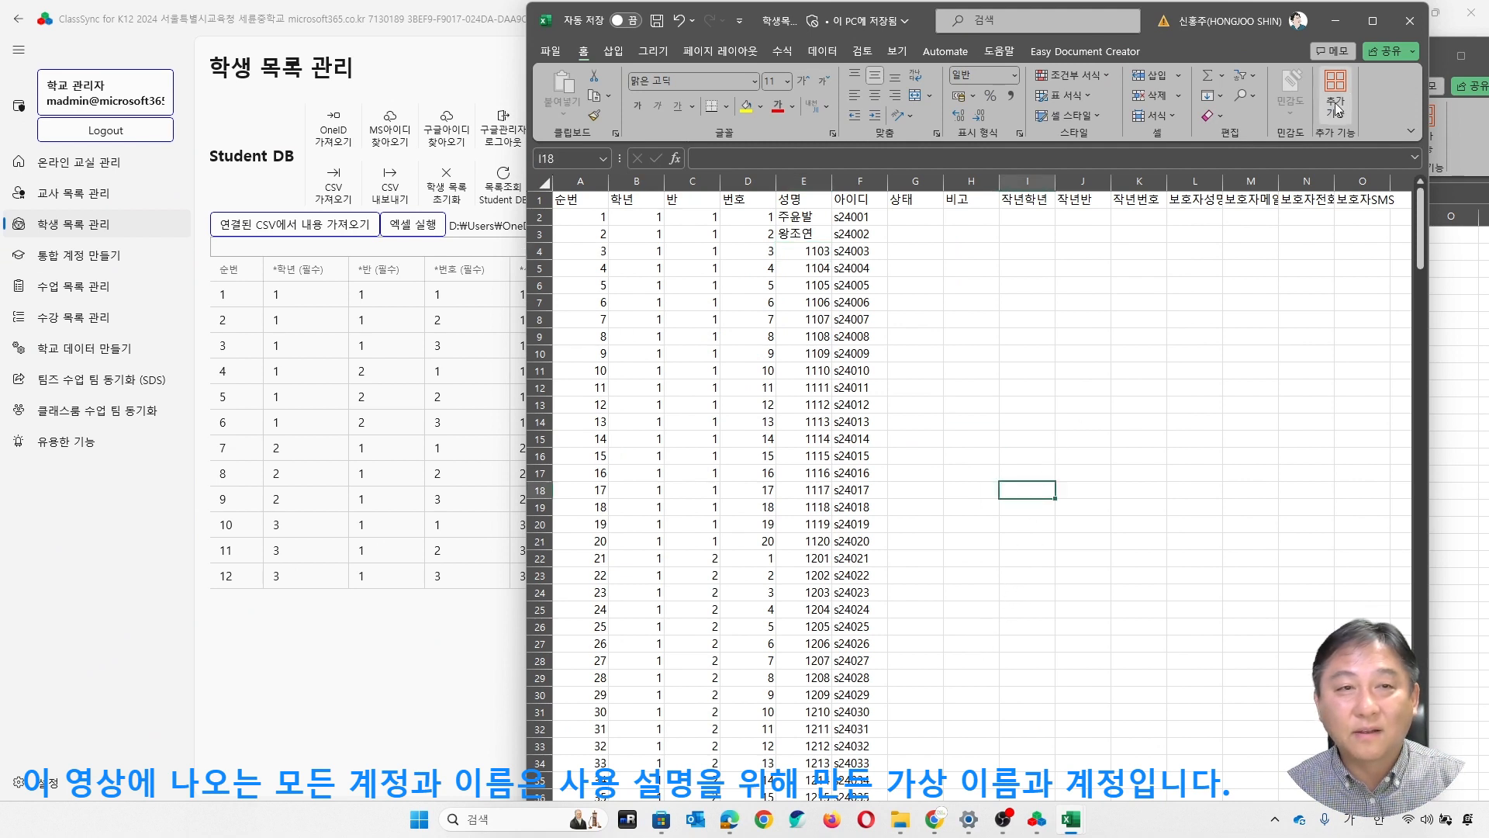
left_click(1410, 21)
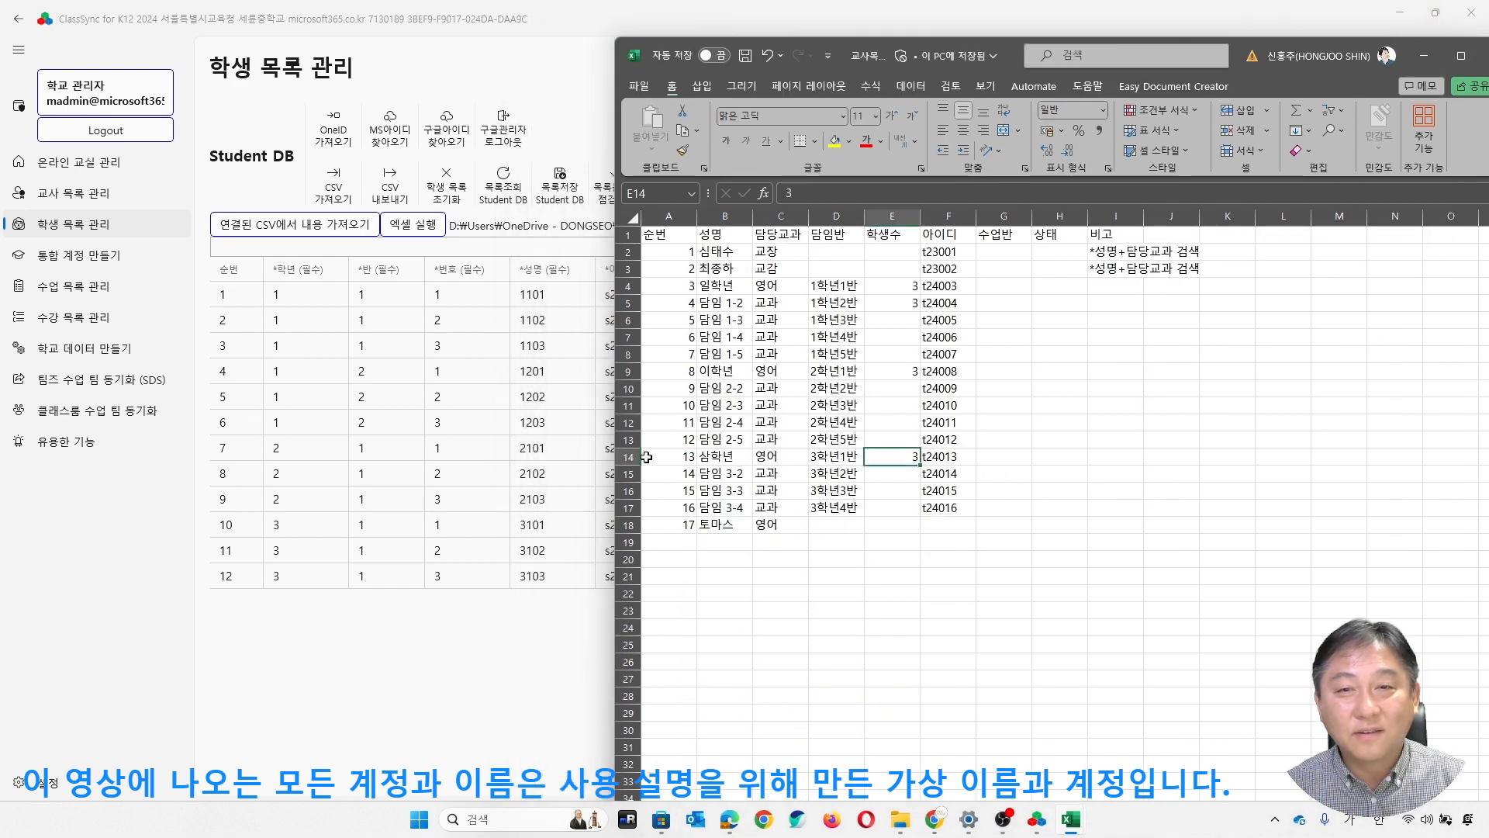
left_click(507, 663)
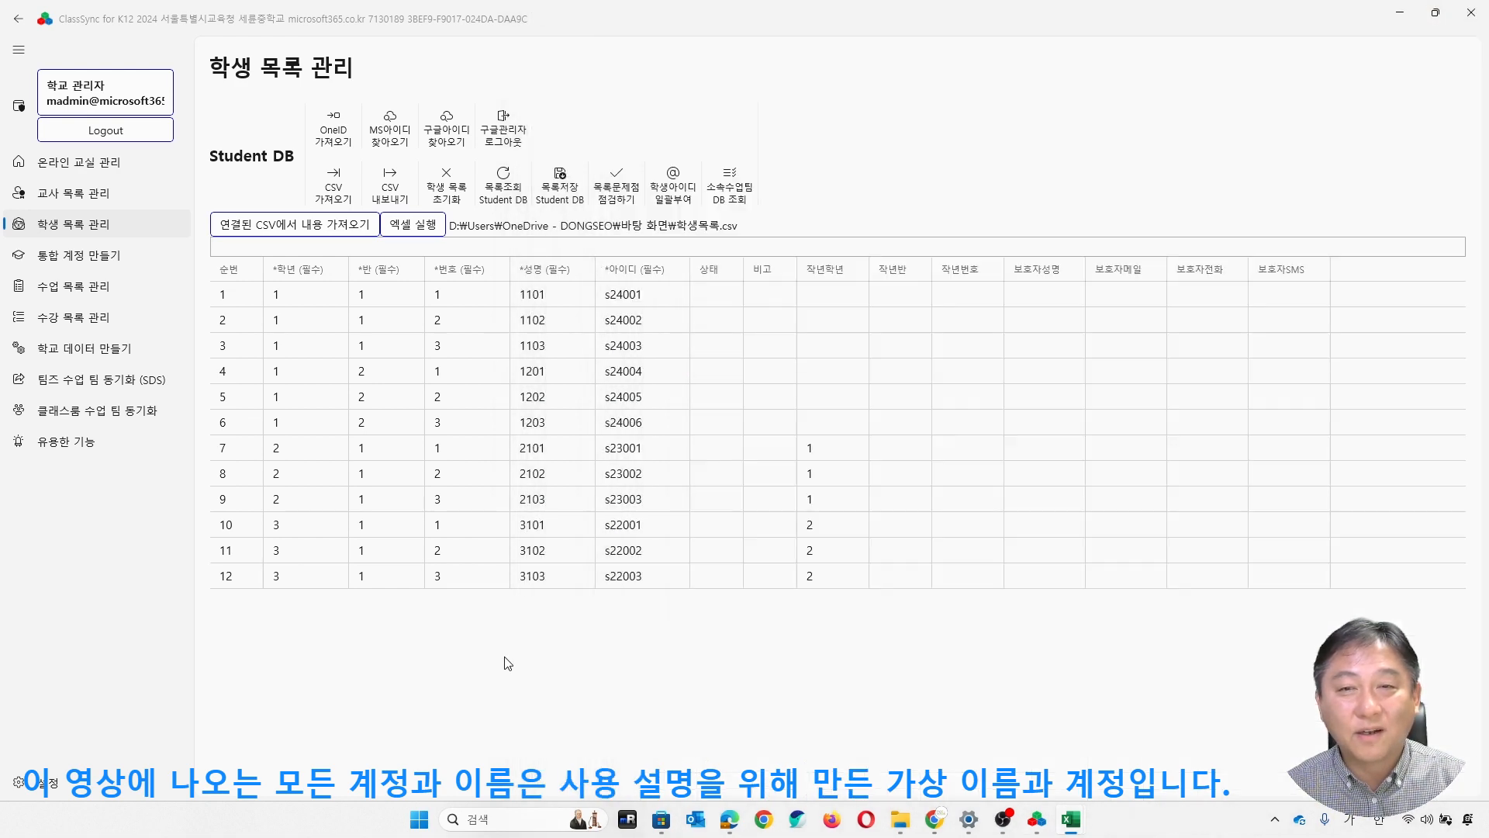
- Export the generated student list to 학생목록.csv on the desktop, replacing the existing file
left_click(391, 193)
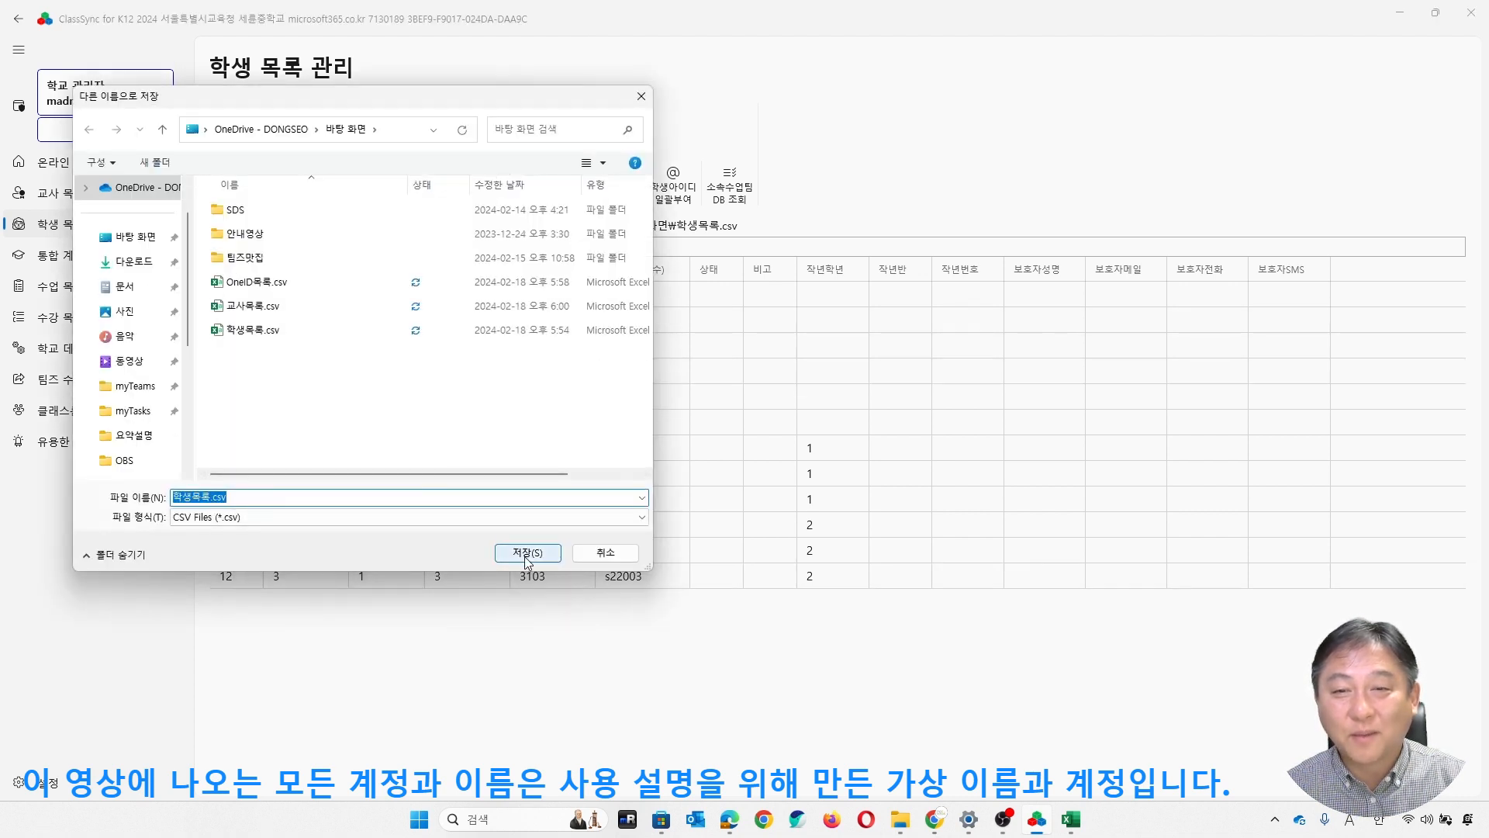
left_click(527, 553)
left_click(766, 409)
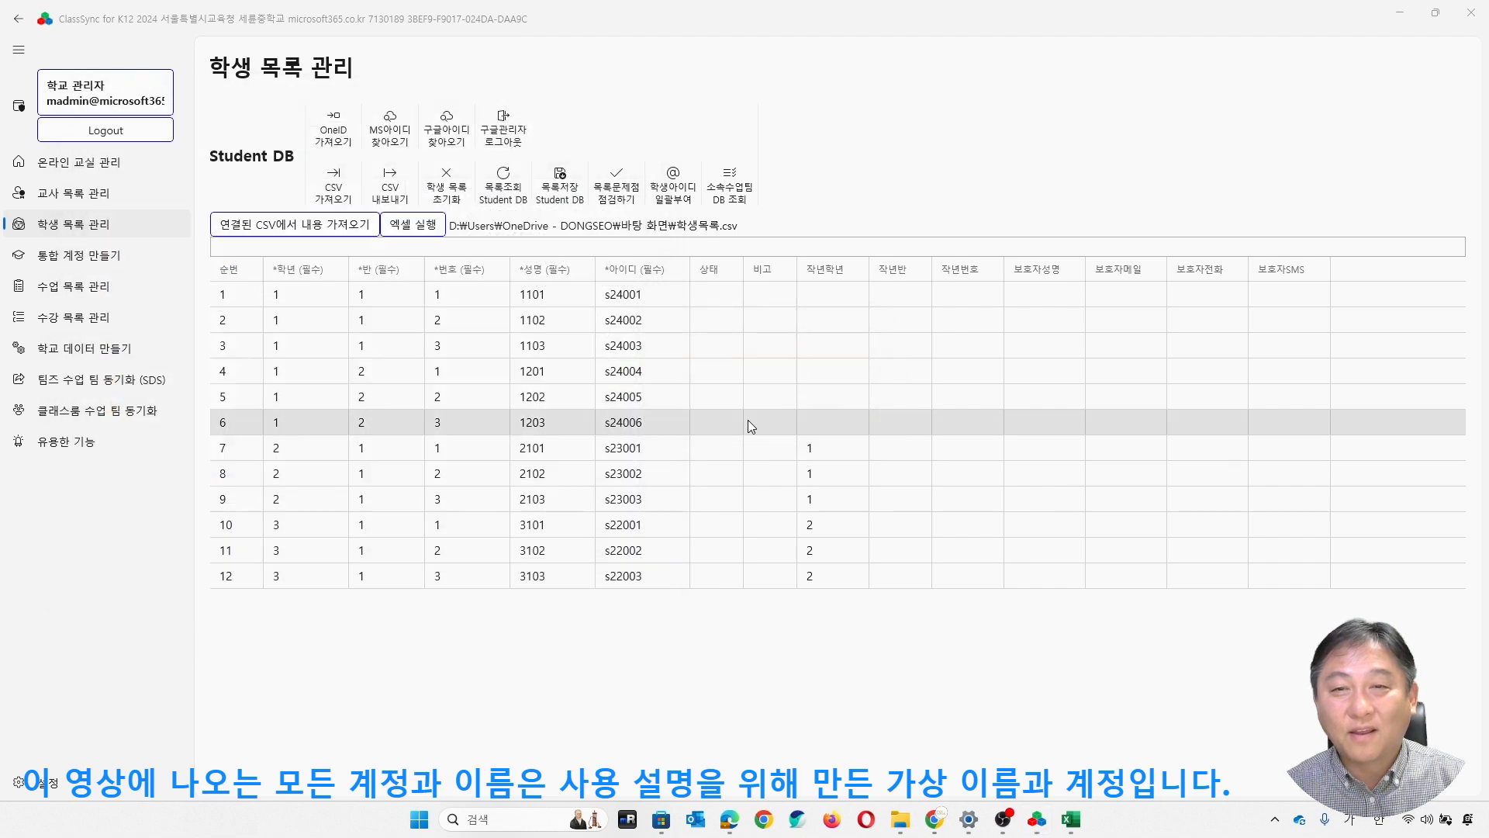
- Open the newly exported 학생목록.csv in Excel beside the ClassSync student list
left_click(426, 234)
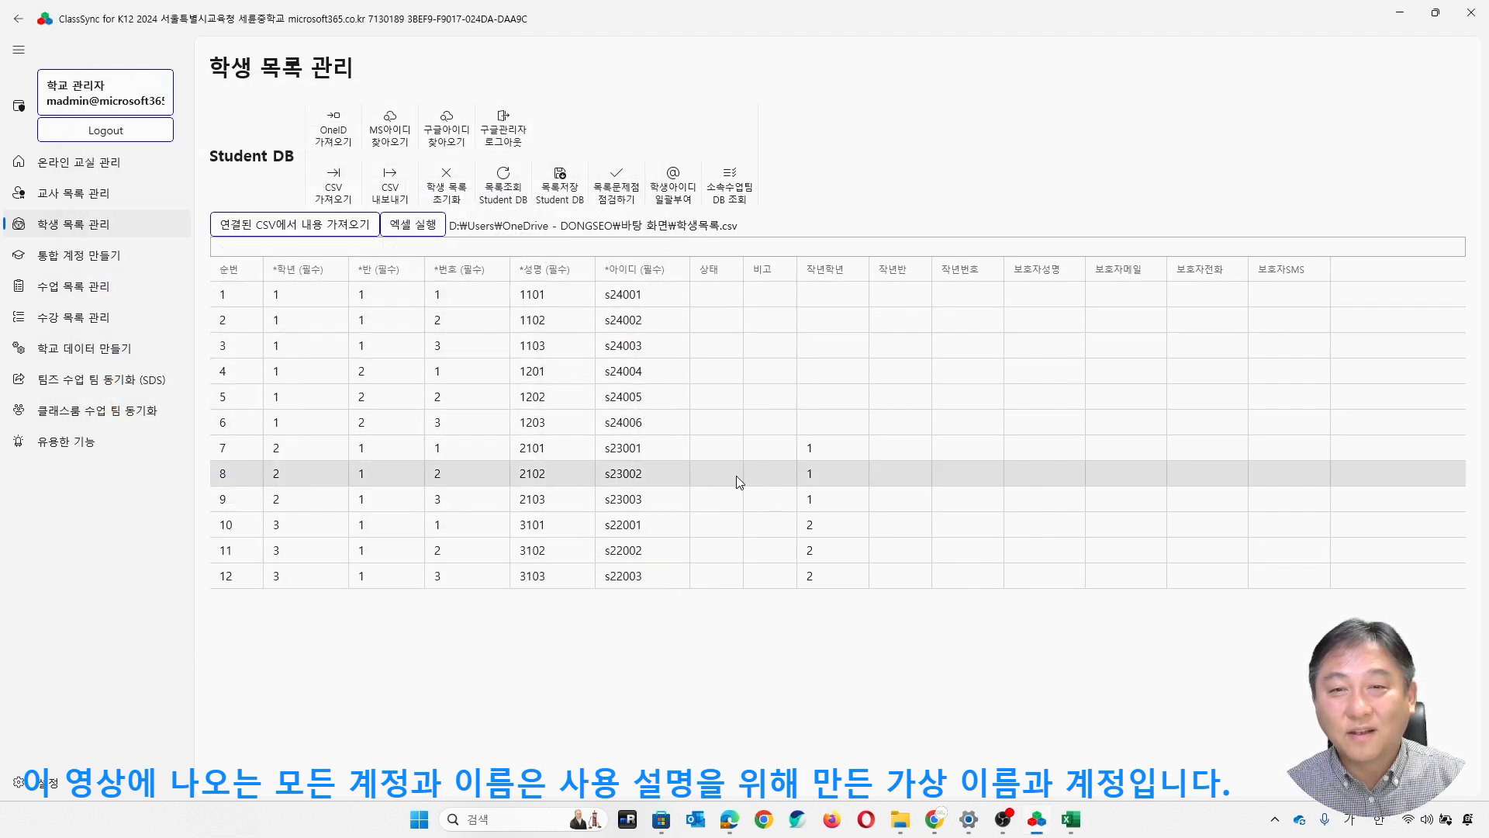
left_click(779, 634)
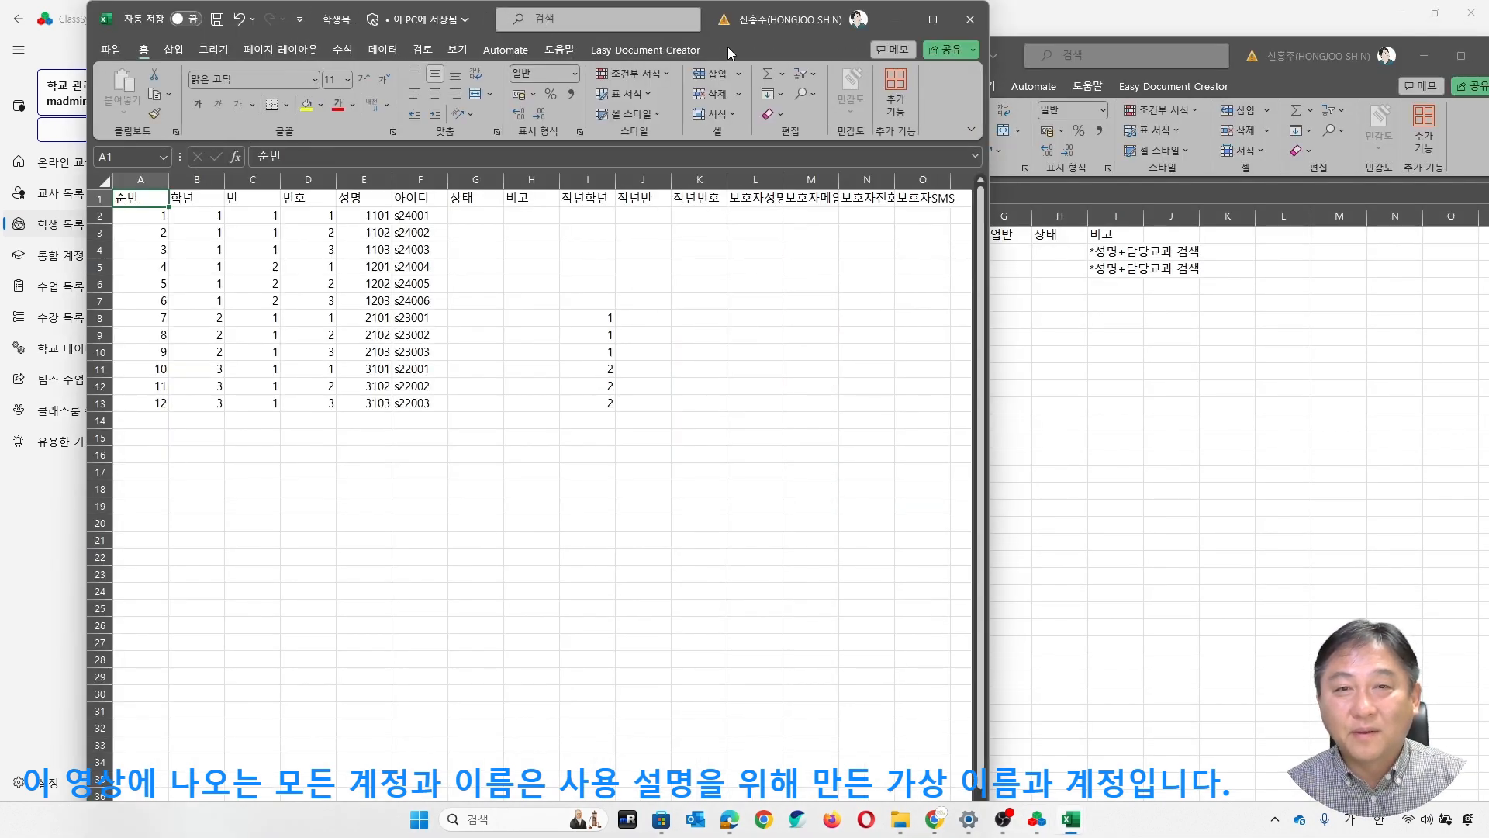
left_click_drag(727, 46, 1235, 89)
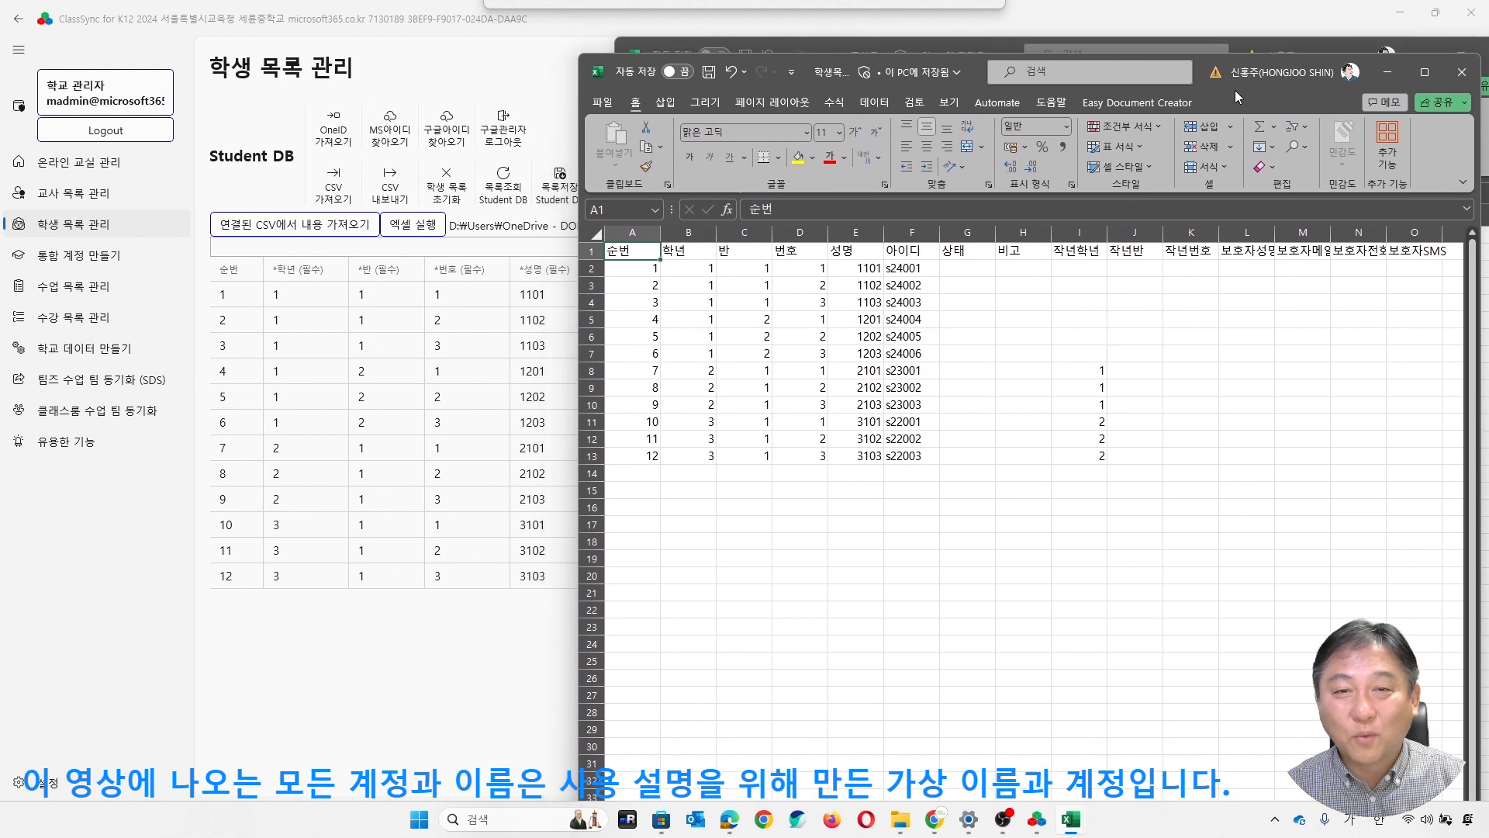
left_click(1145, 434)
left_click(1003, 373)
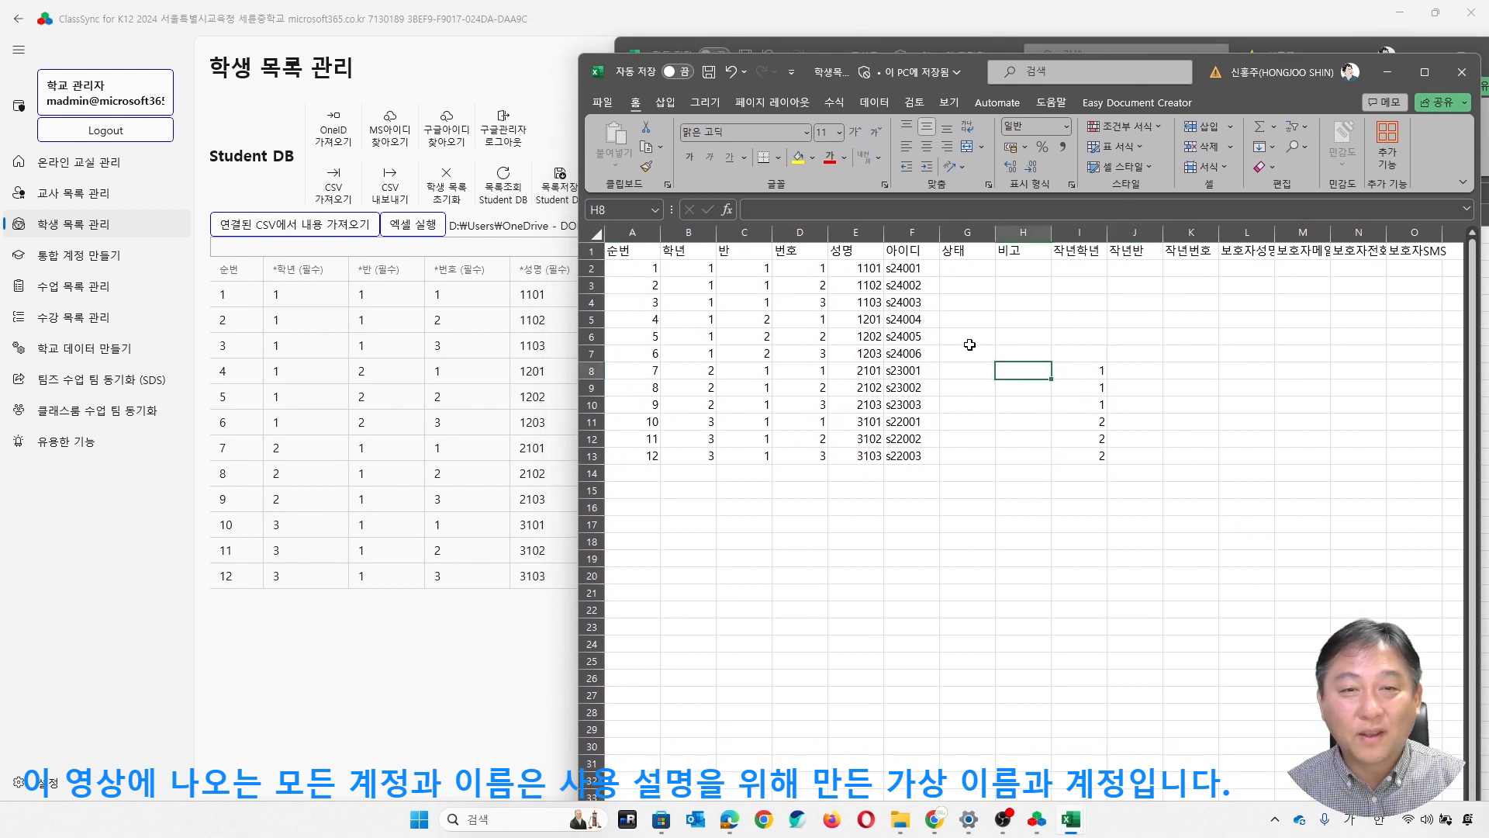
- Clear the placeholder 성명 entries of the six first-grade students in E2:E7
left_click(853, 268)
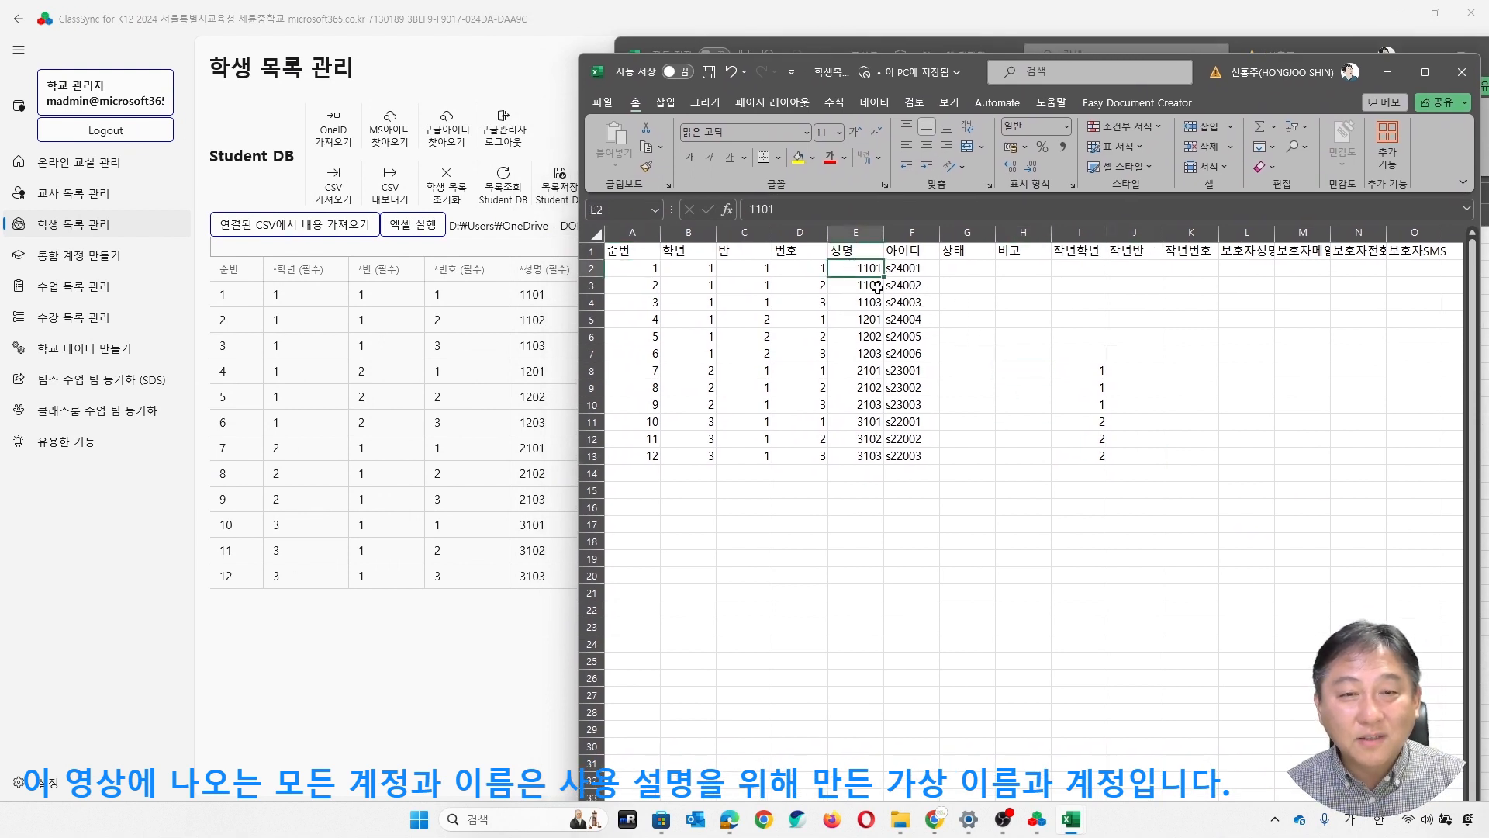
left_click(865, 347, "shift")
key("Delete")
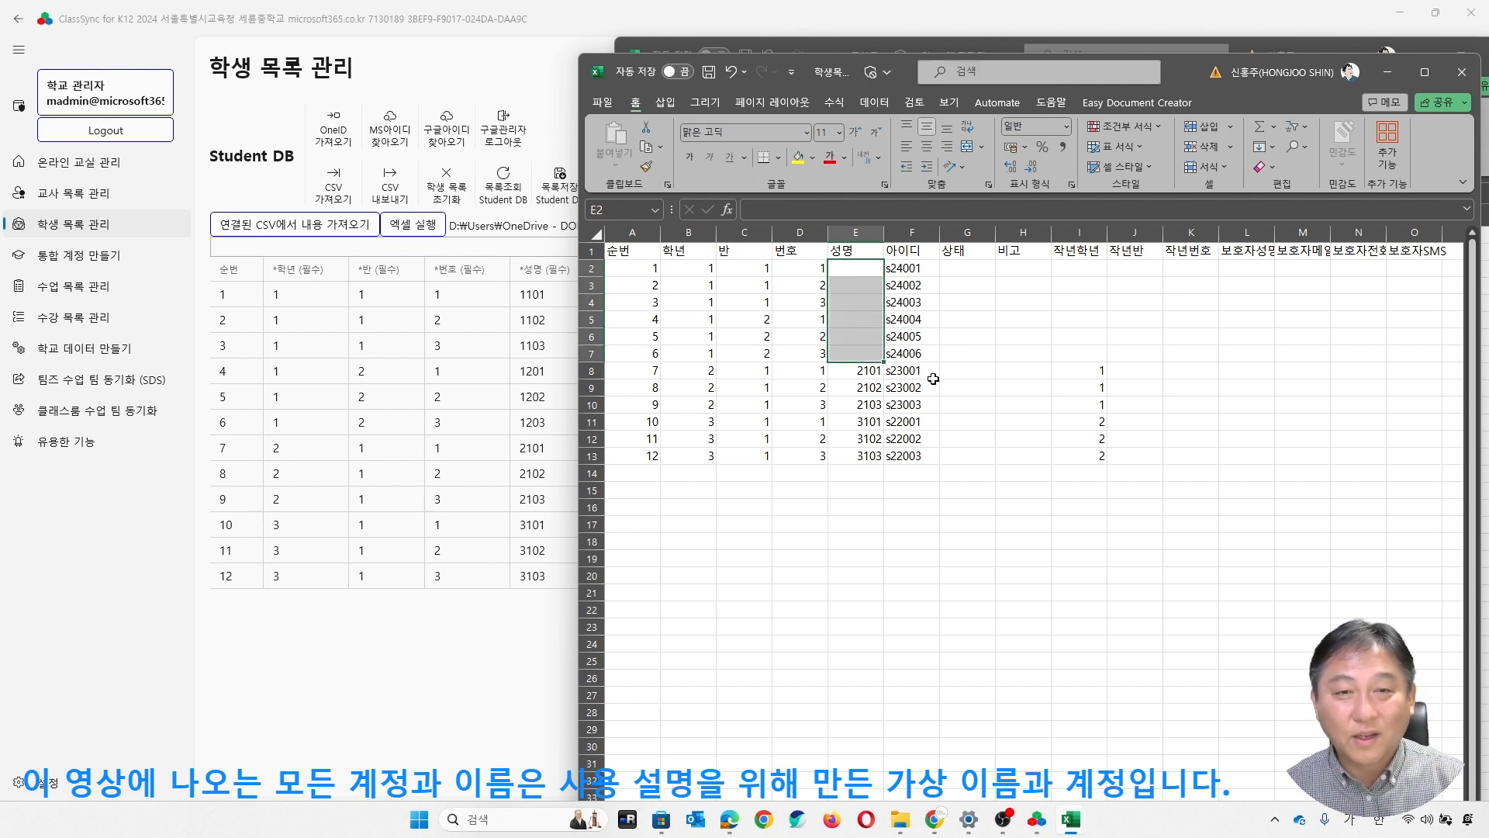
- Enter the full names of the three students of grade 1, class 1 in the 성명 column
type("w")
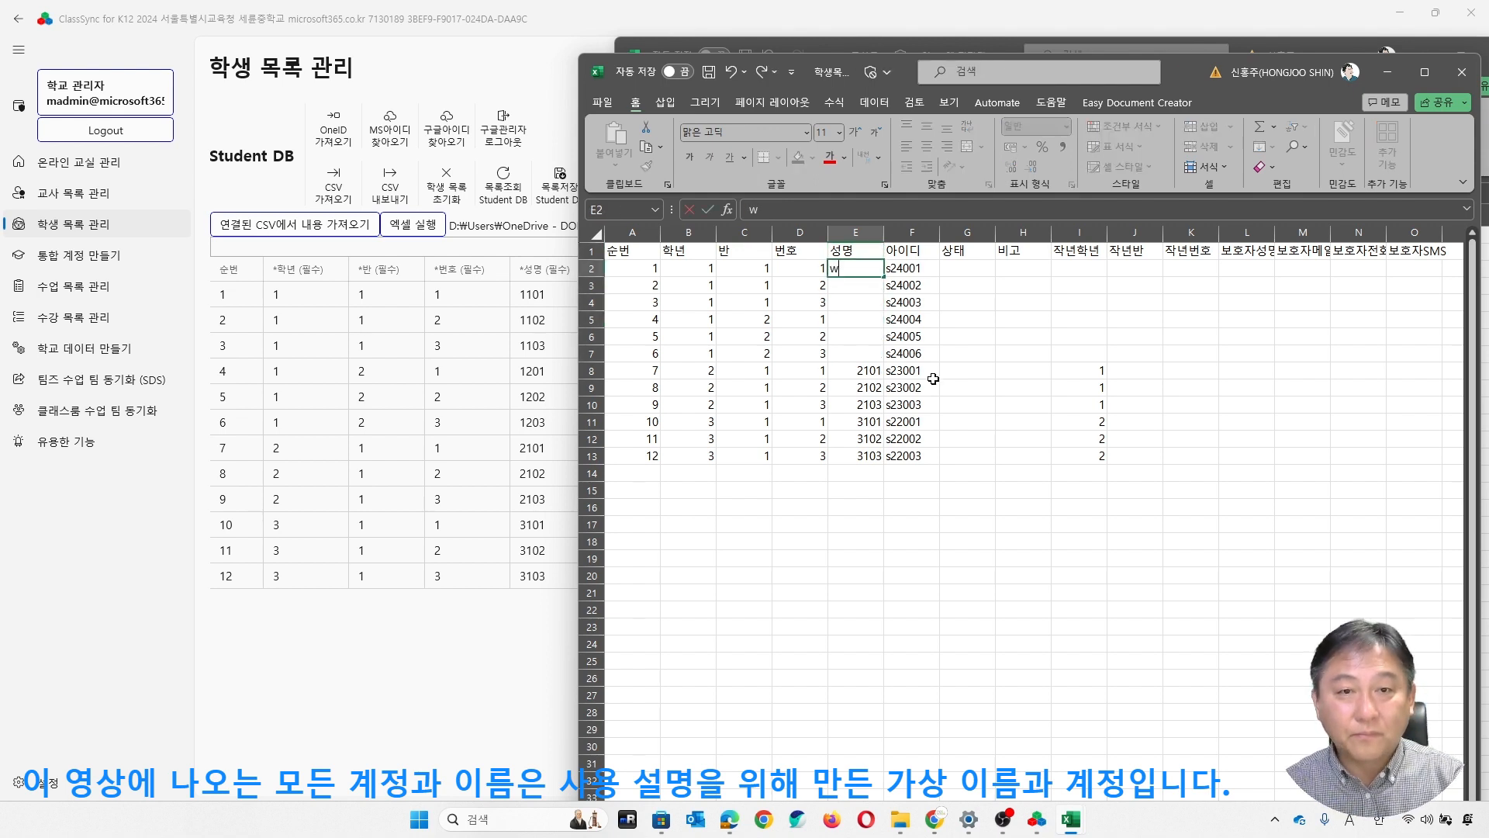
type("주윤발")
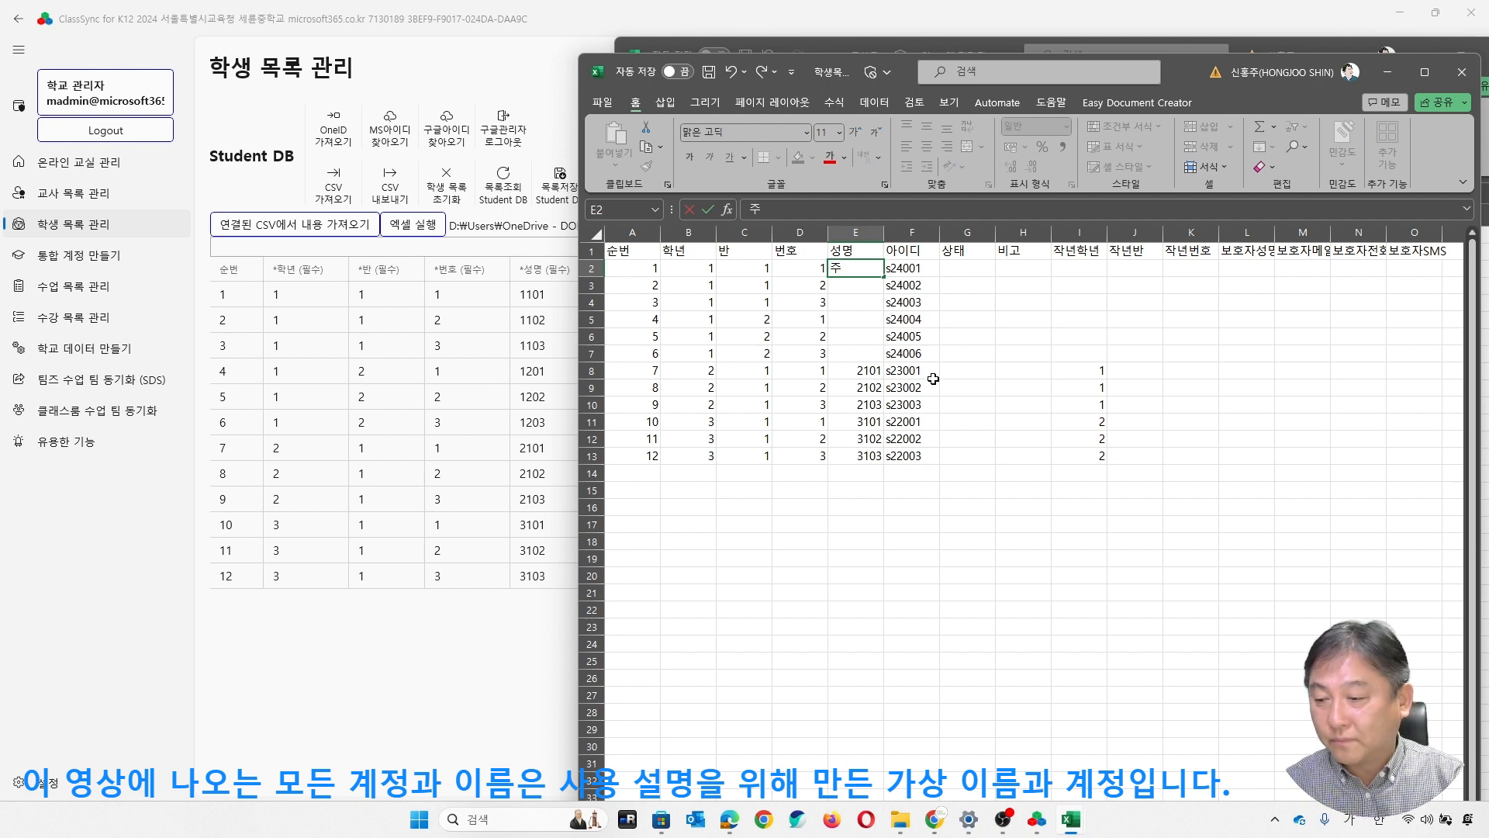
key("Return")
type("왕종")
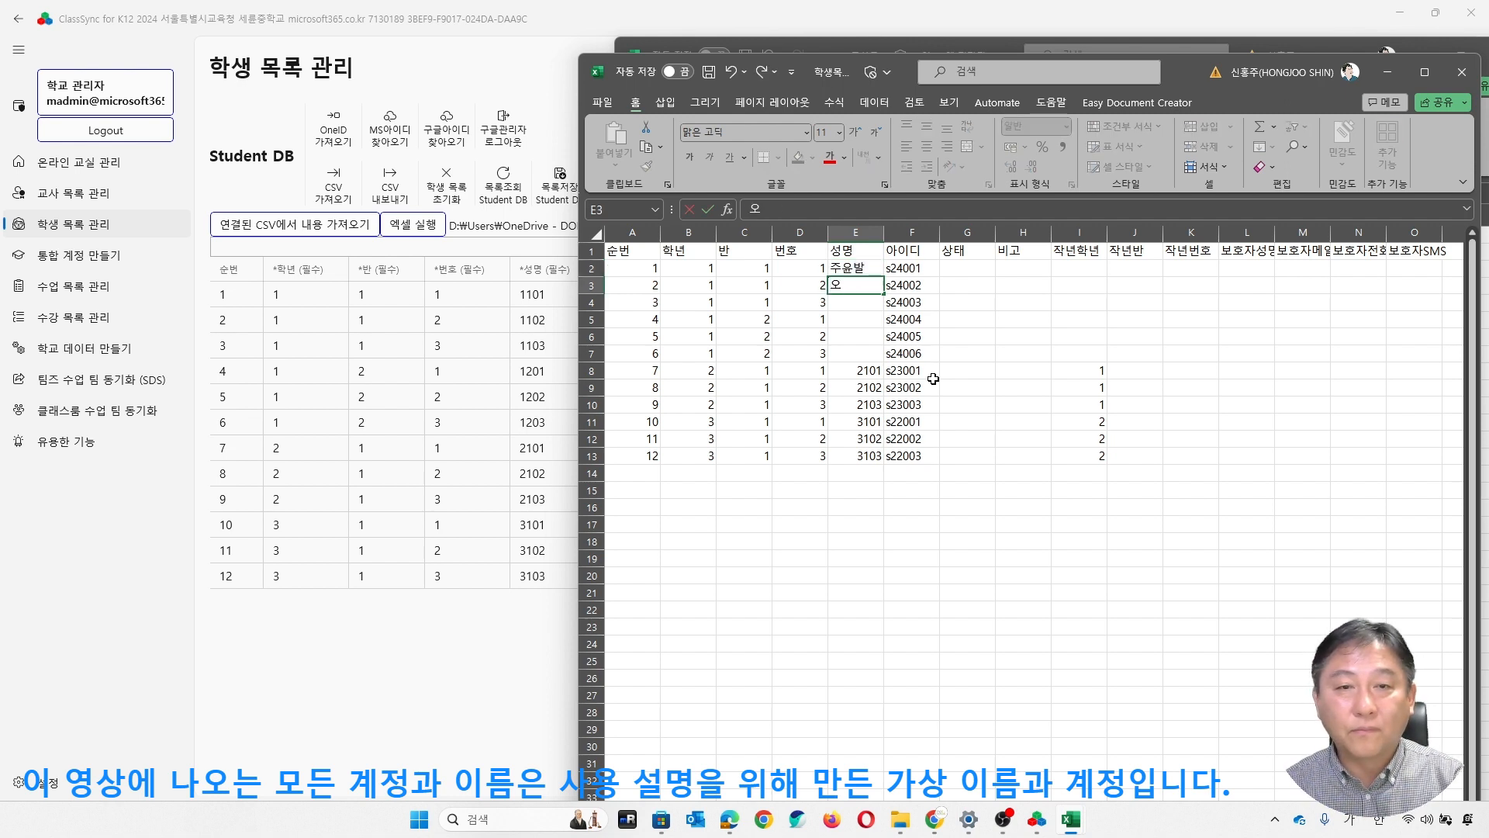
type("연")
key("Return")
type("장국여영")
key("Return")
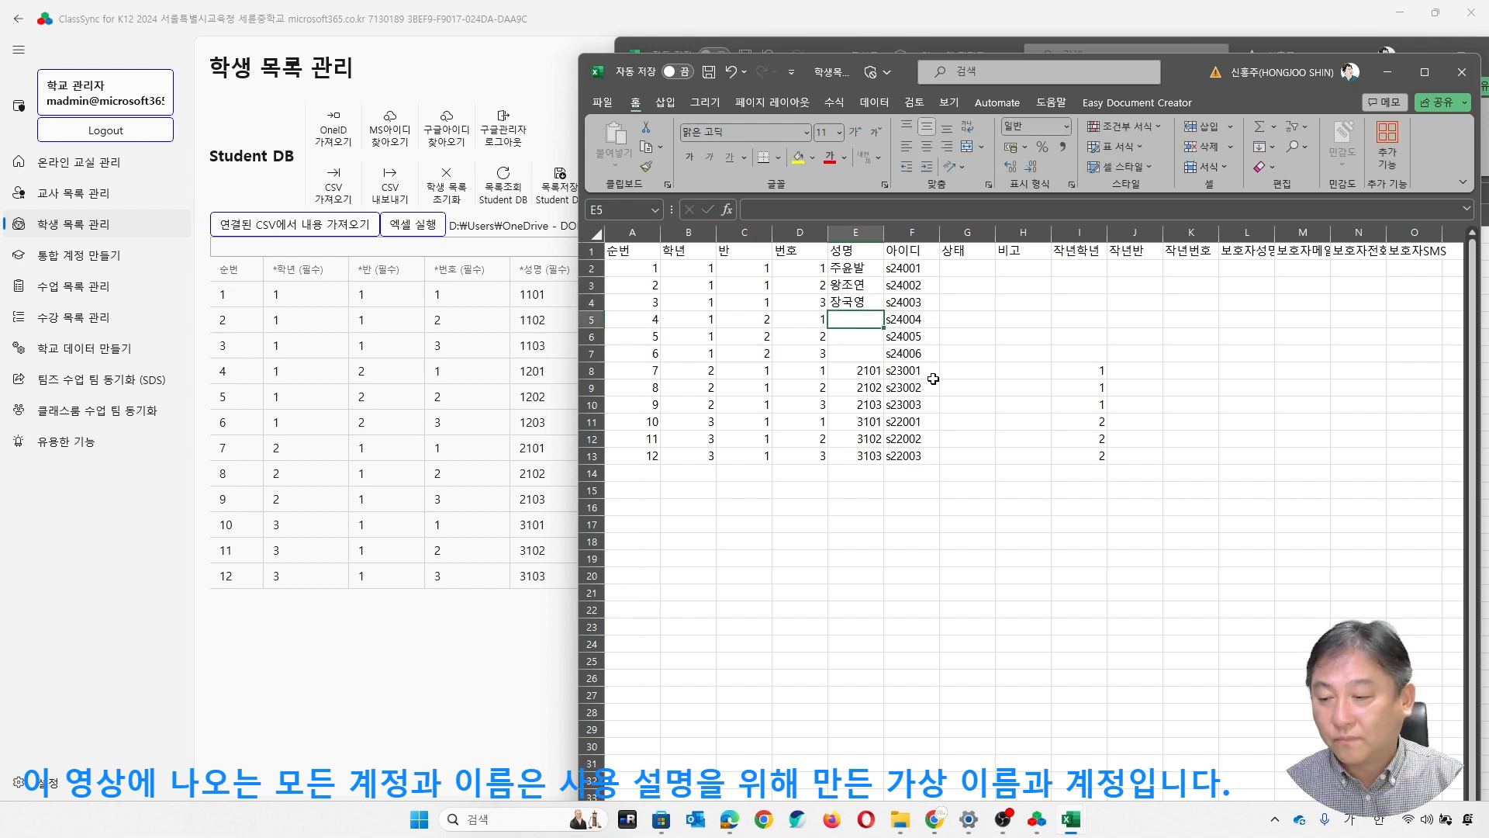
- Enter the full names of the three students of grade 1, class 2 in the 성명 column
type("주성치")
key("Return")
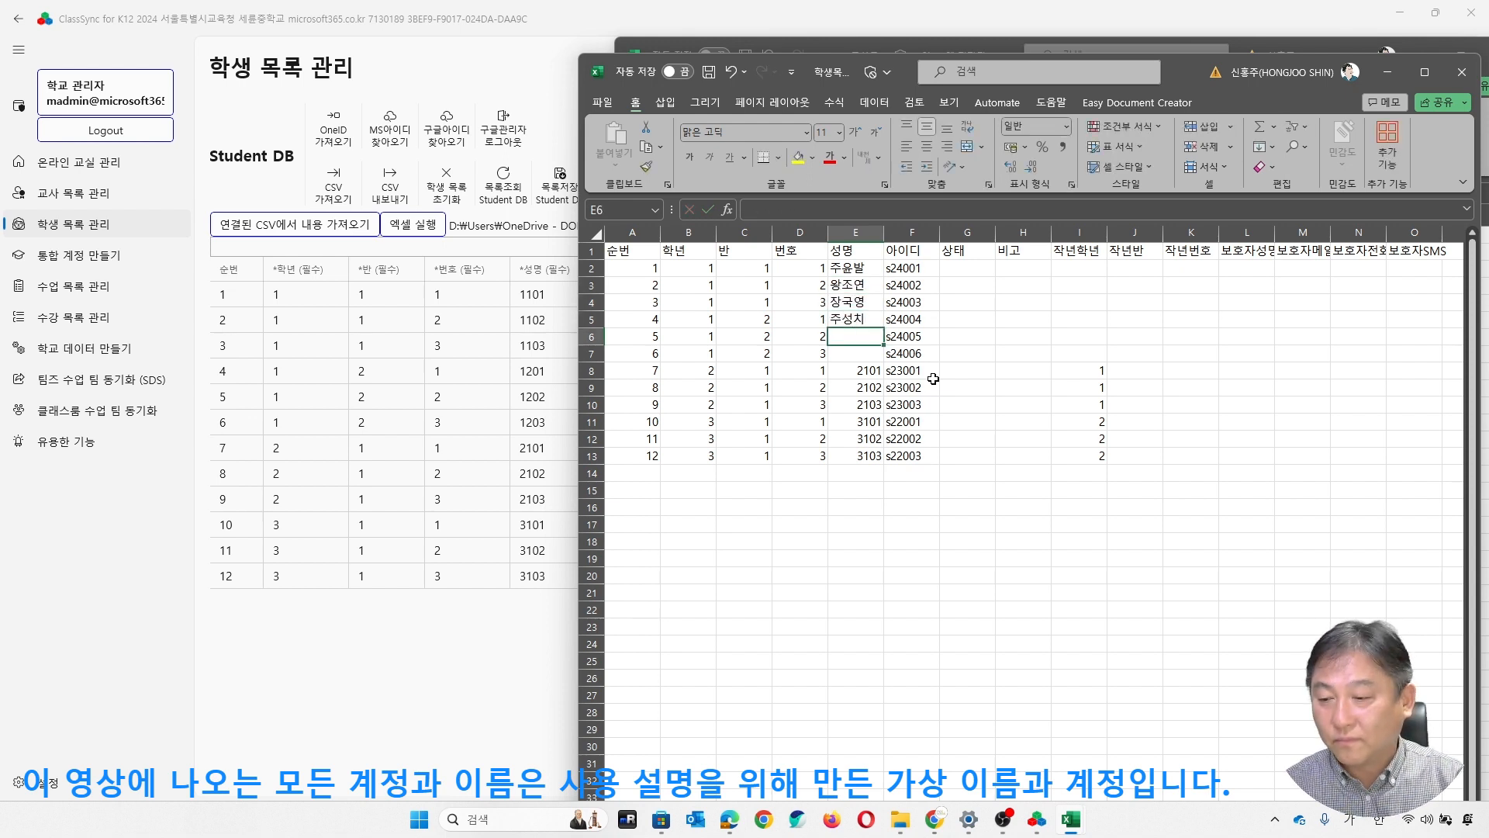
type("홍금보")
key("Return")
type("ㅇ우더")
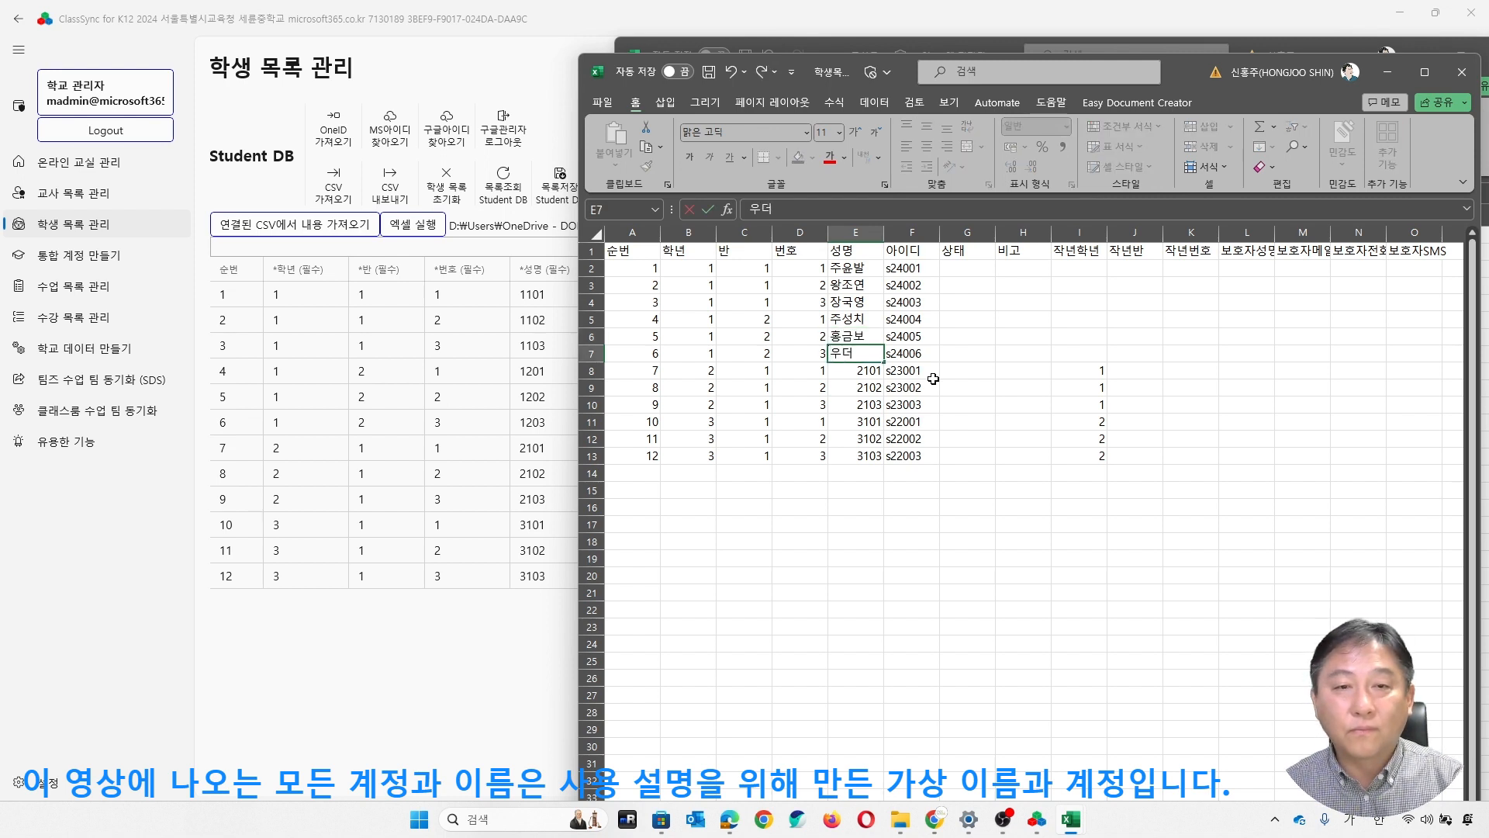
type("유덕화")
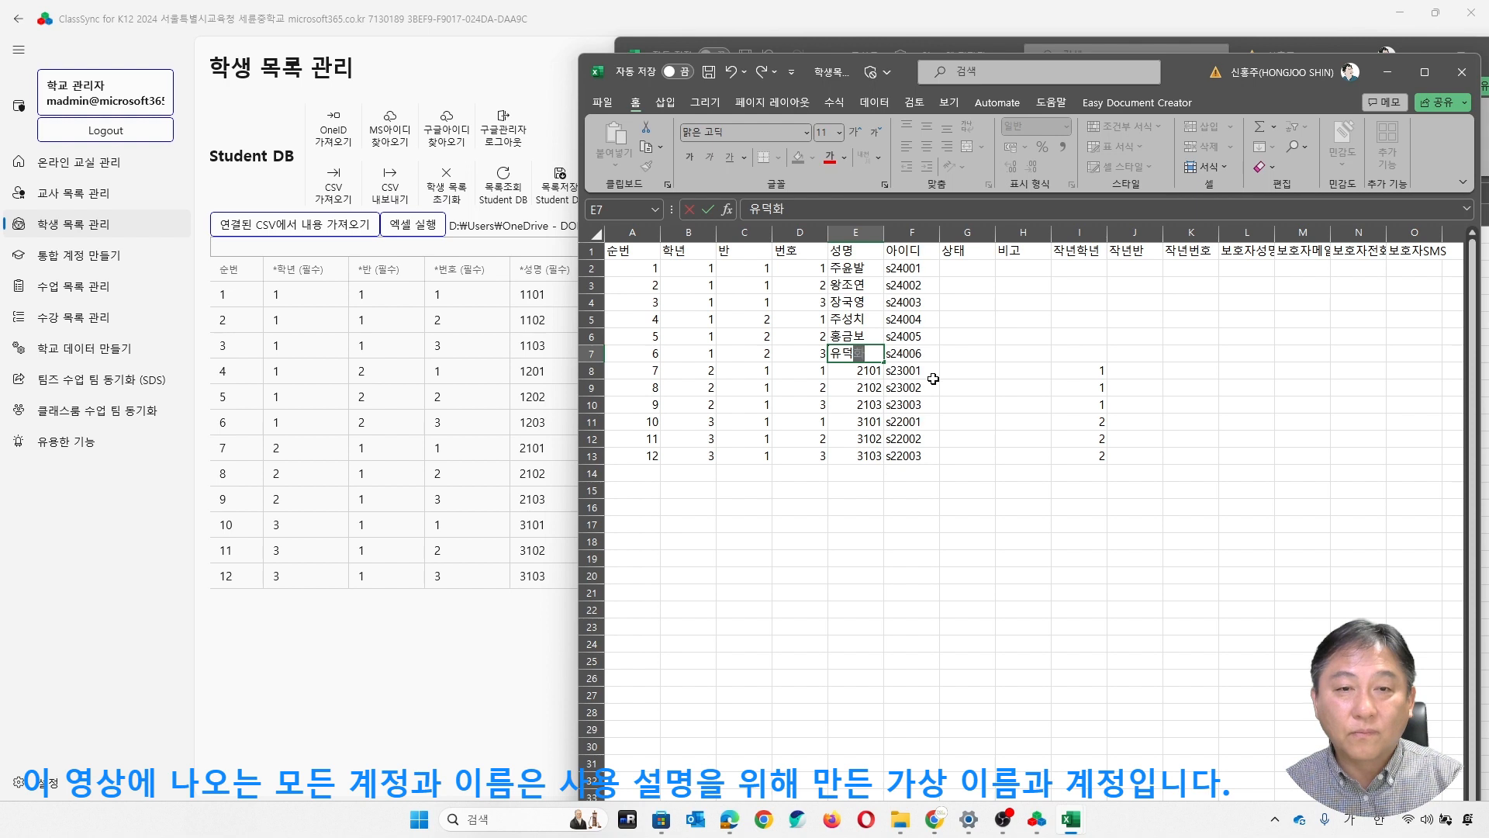
key("Return")
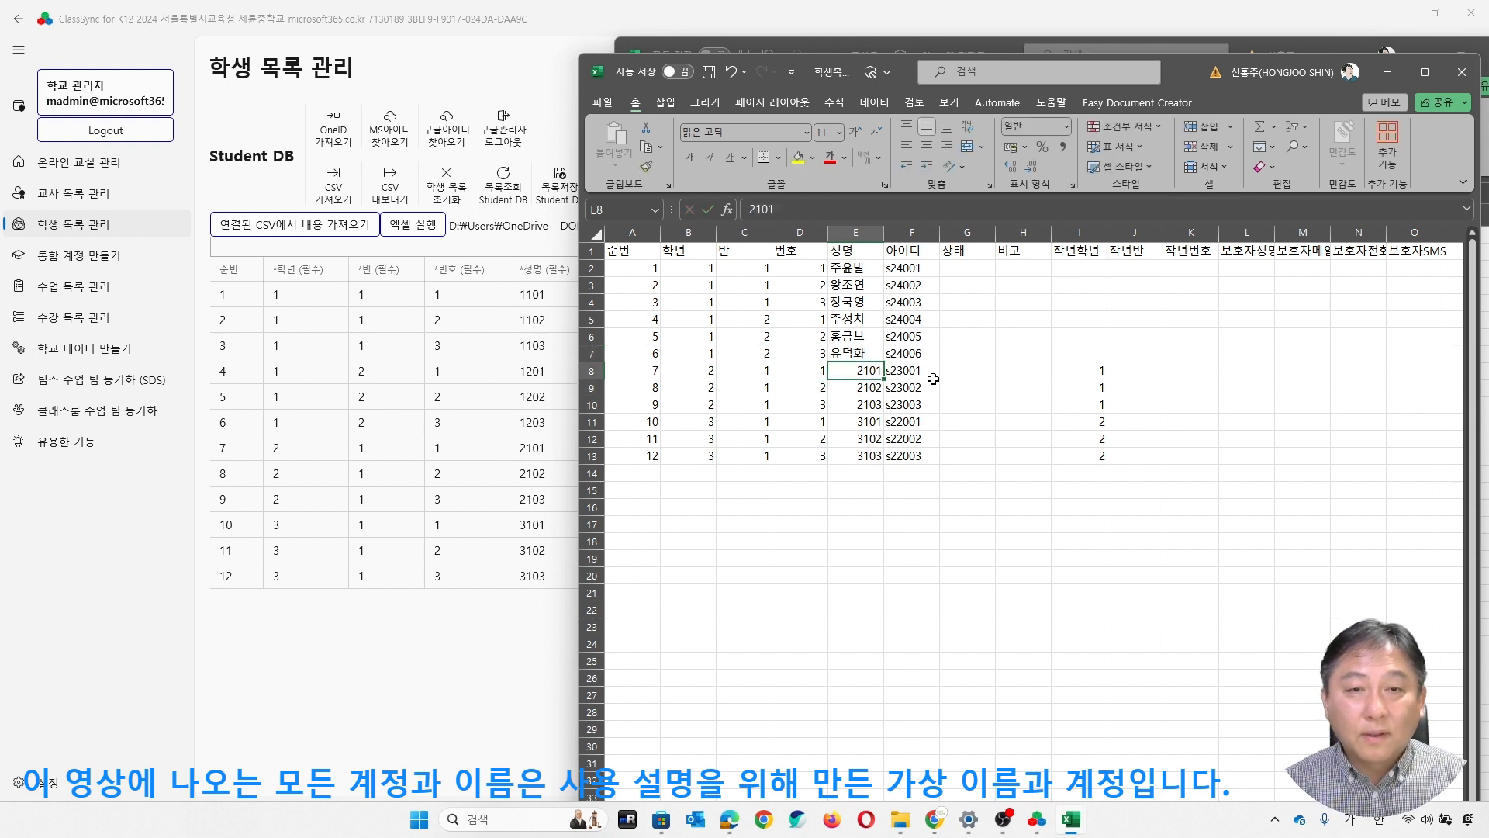
- Replace the placeholder 성명 entries of the three second-grade students with their full names
left_click(866, 404)
left_click_drag(864, 372, 862, 381)
left_click(861, 372)
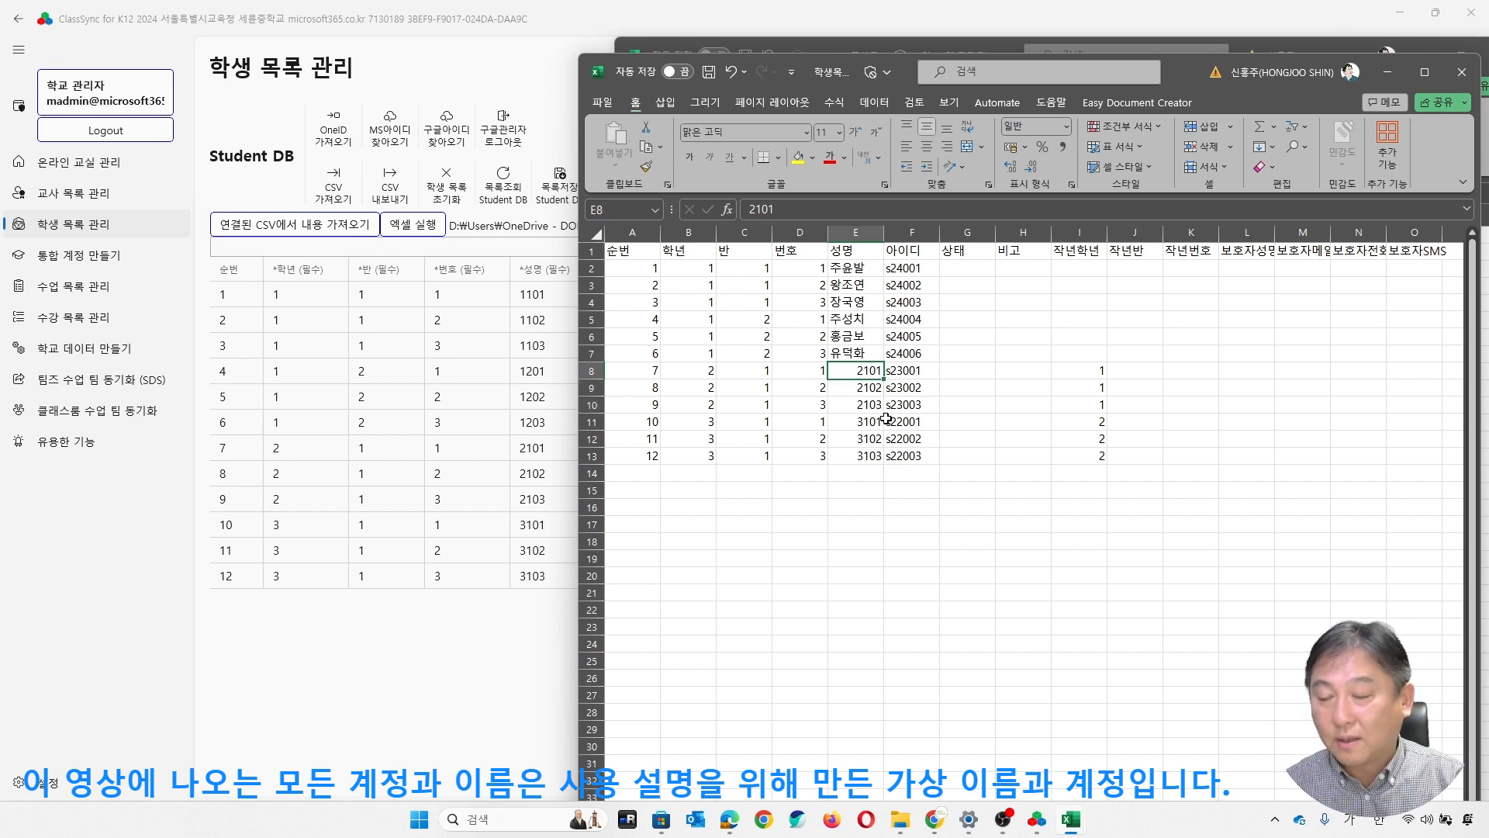
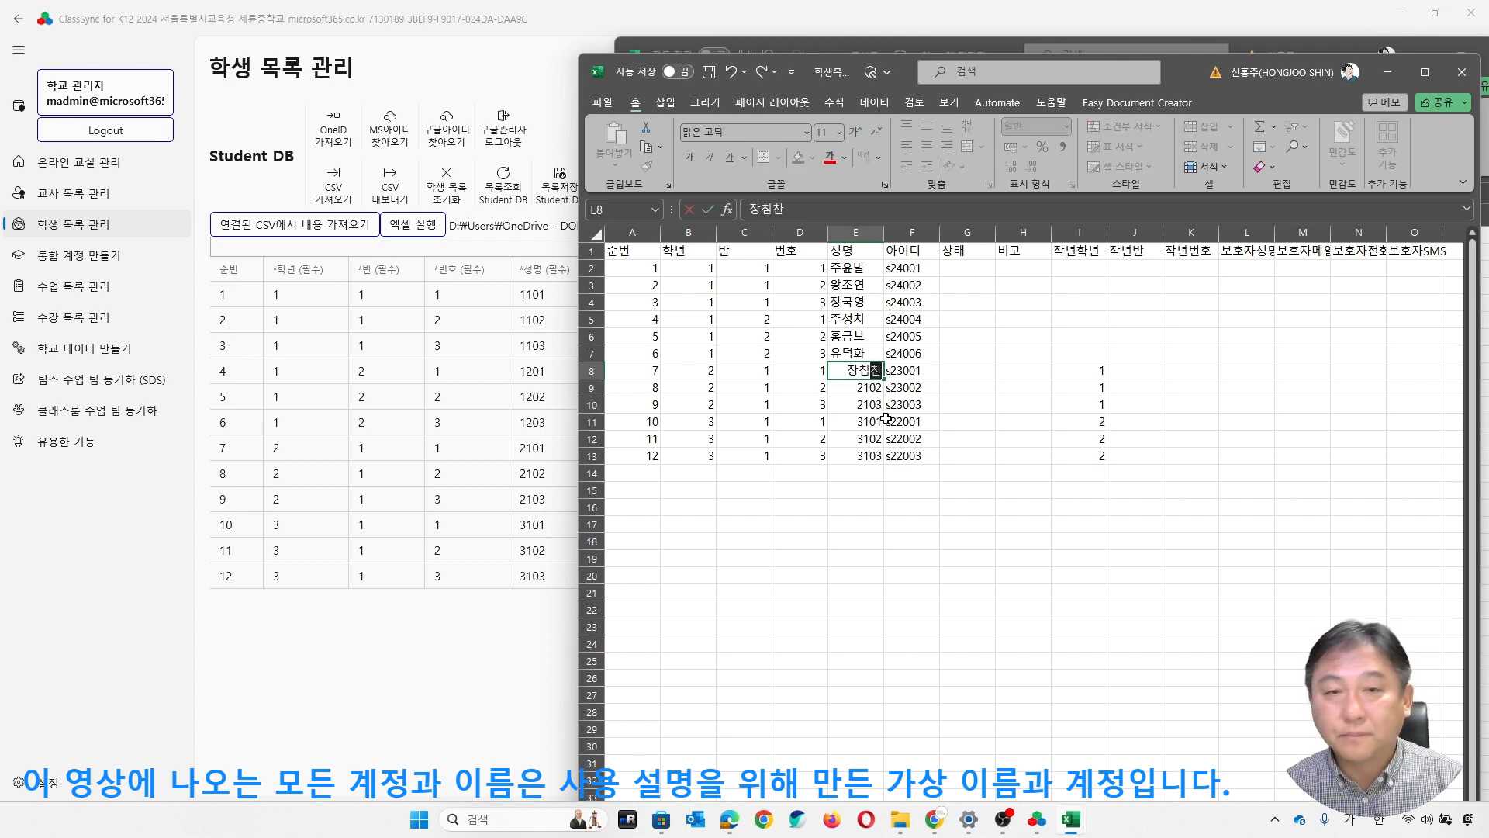
key("Return")
key("ctrl+z")
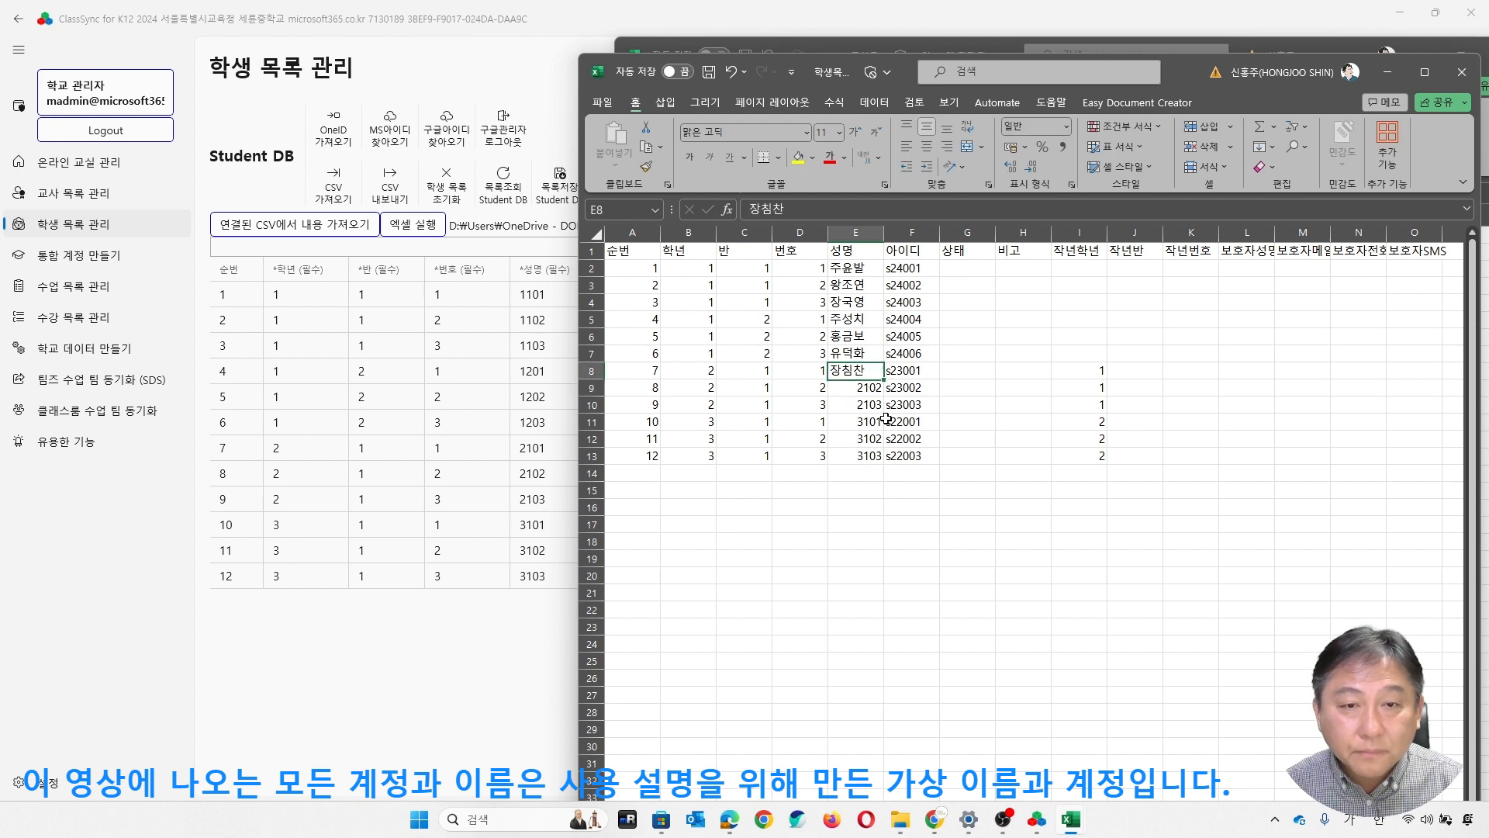
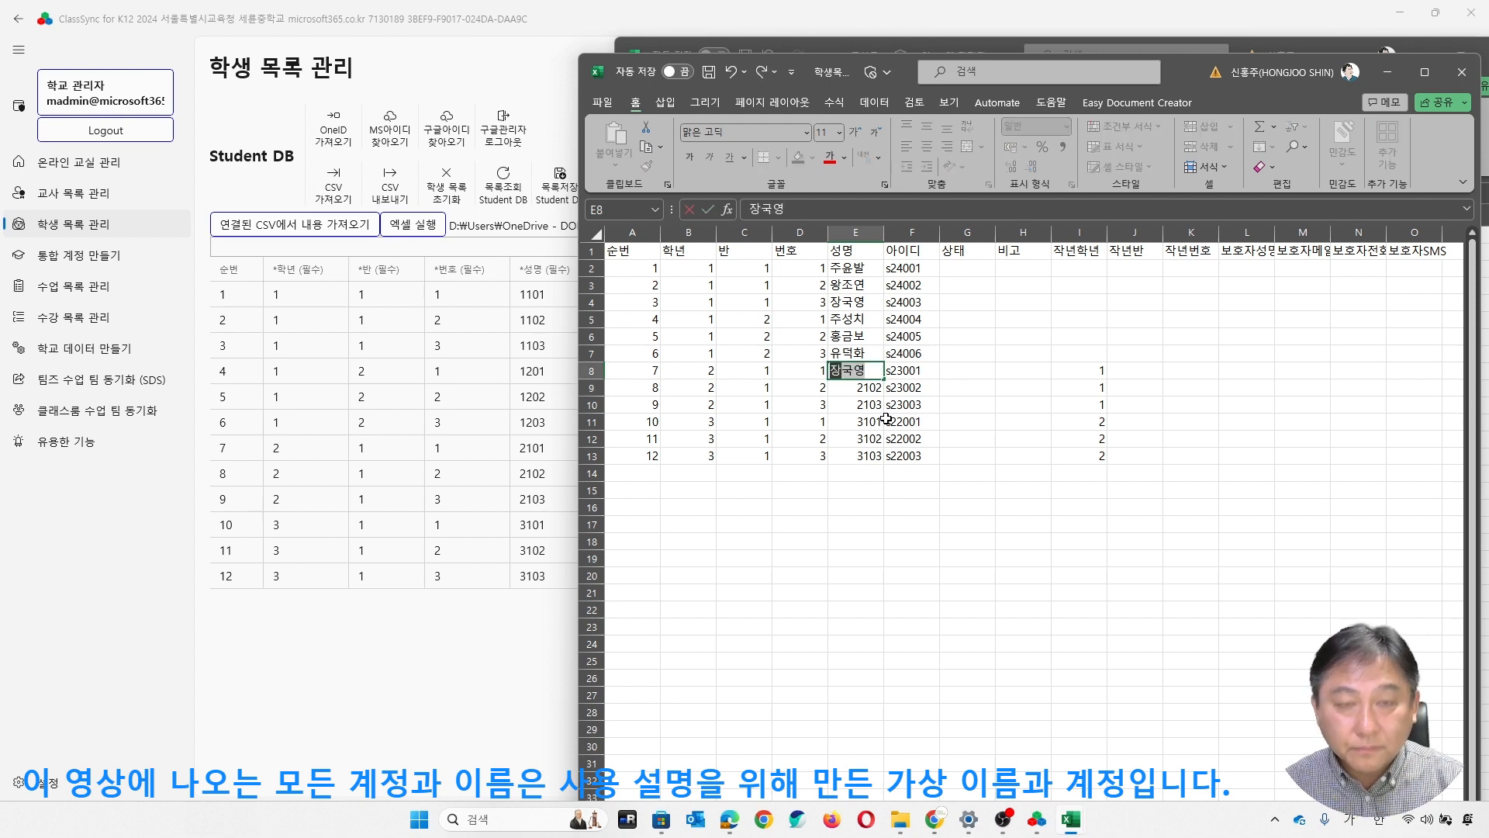
key("BackSpace")
key("BackSpace")
key("Return")
key("Return")
key("Return")
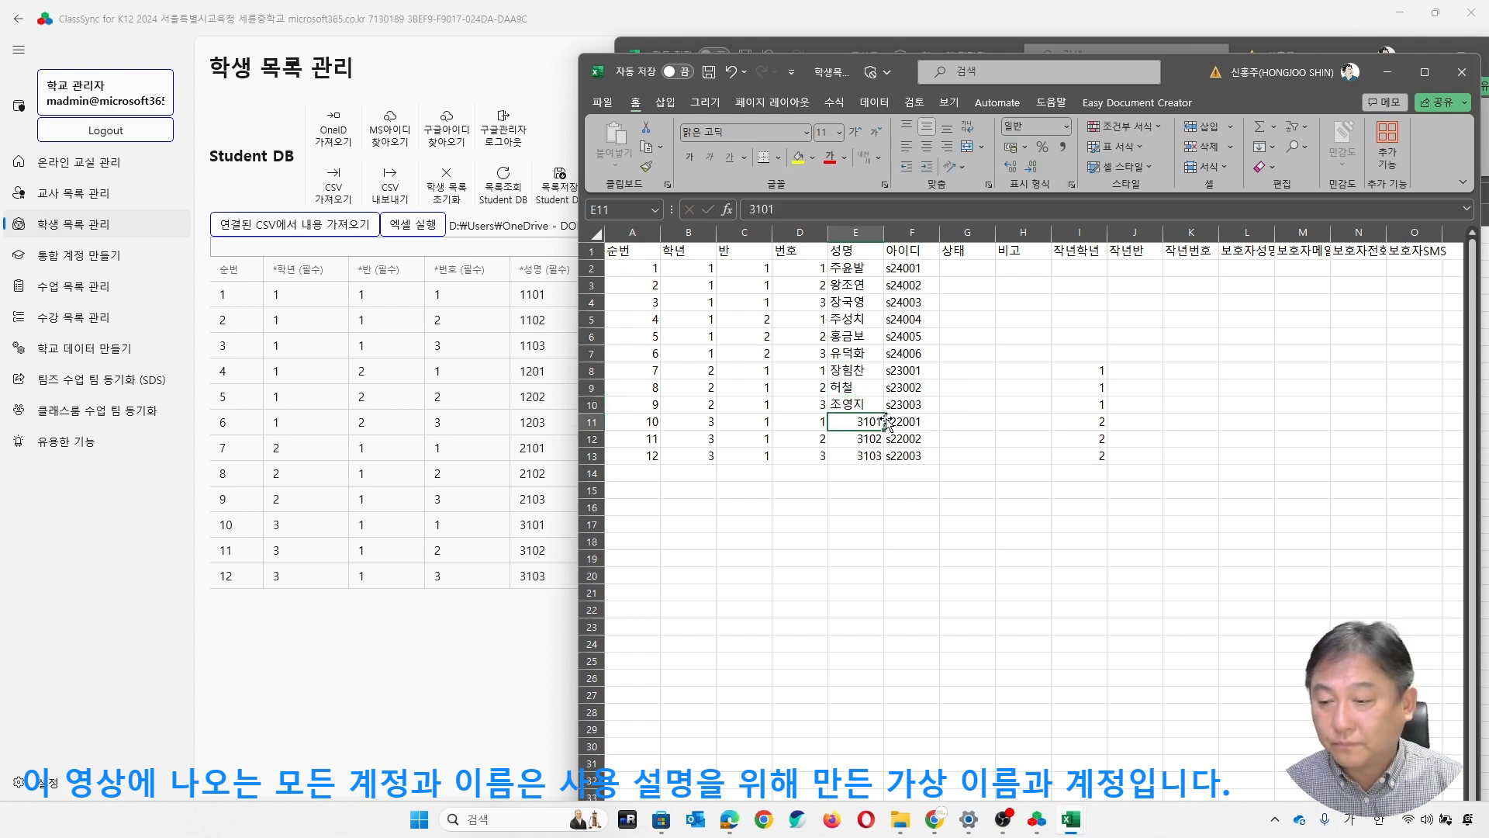
- Replace the placeholder 성명 entries of the three third-grade students with their full names
key("Return")
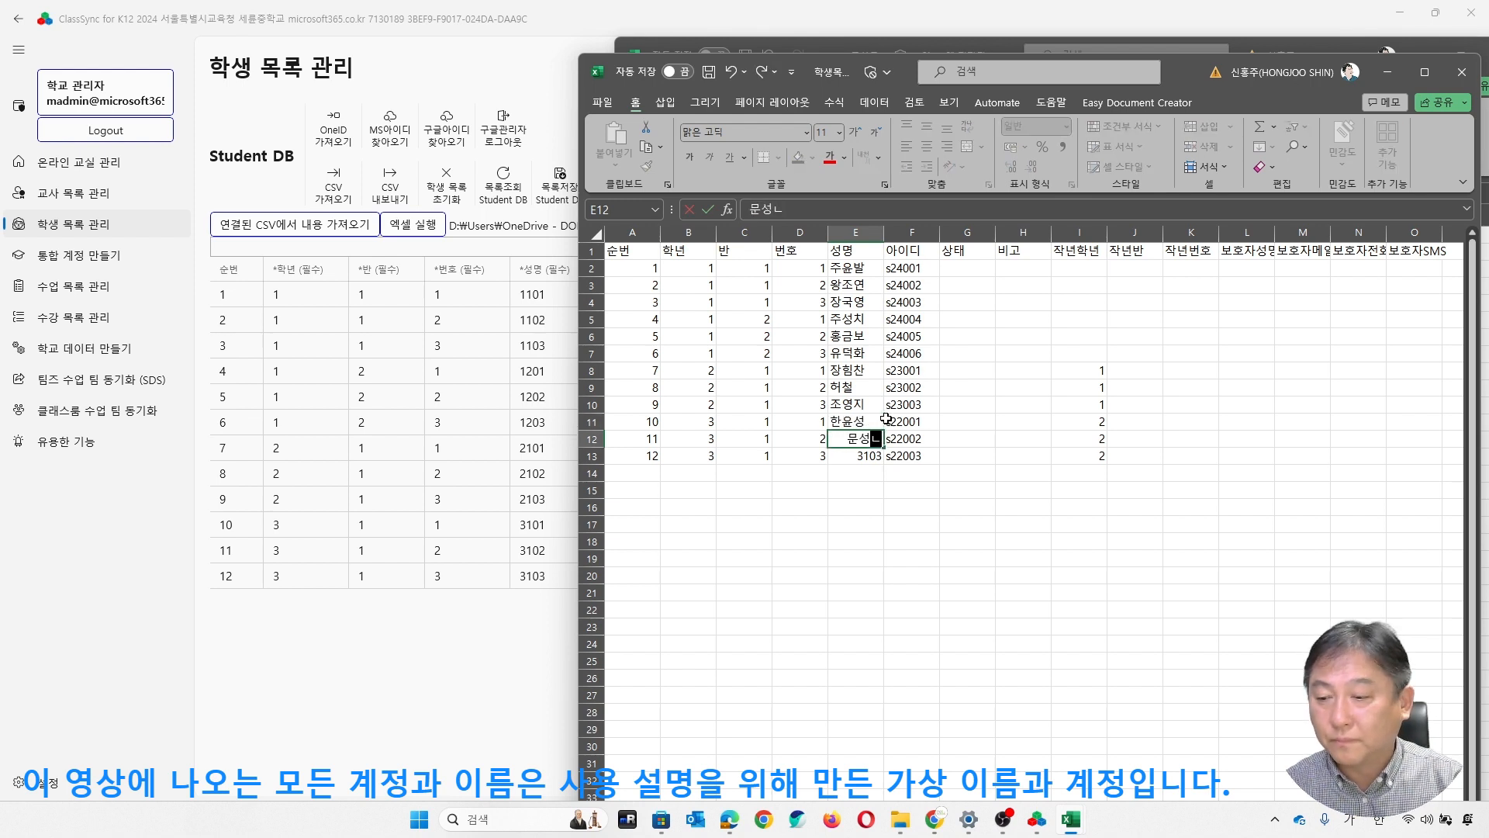
key("BackSpace")
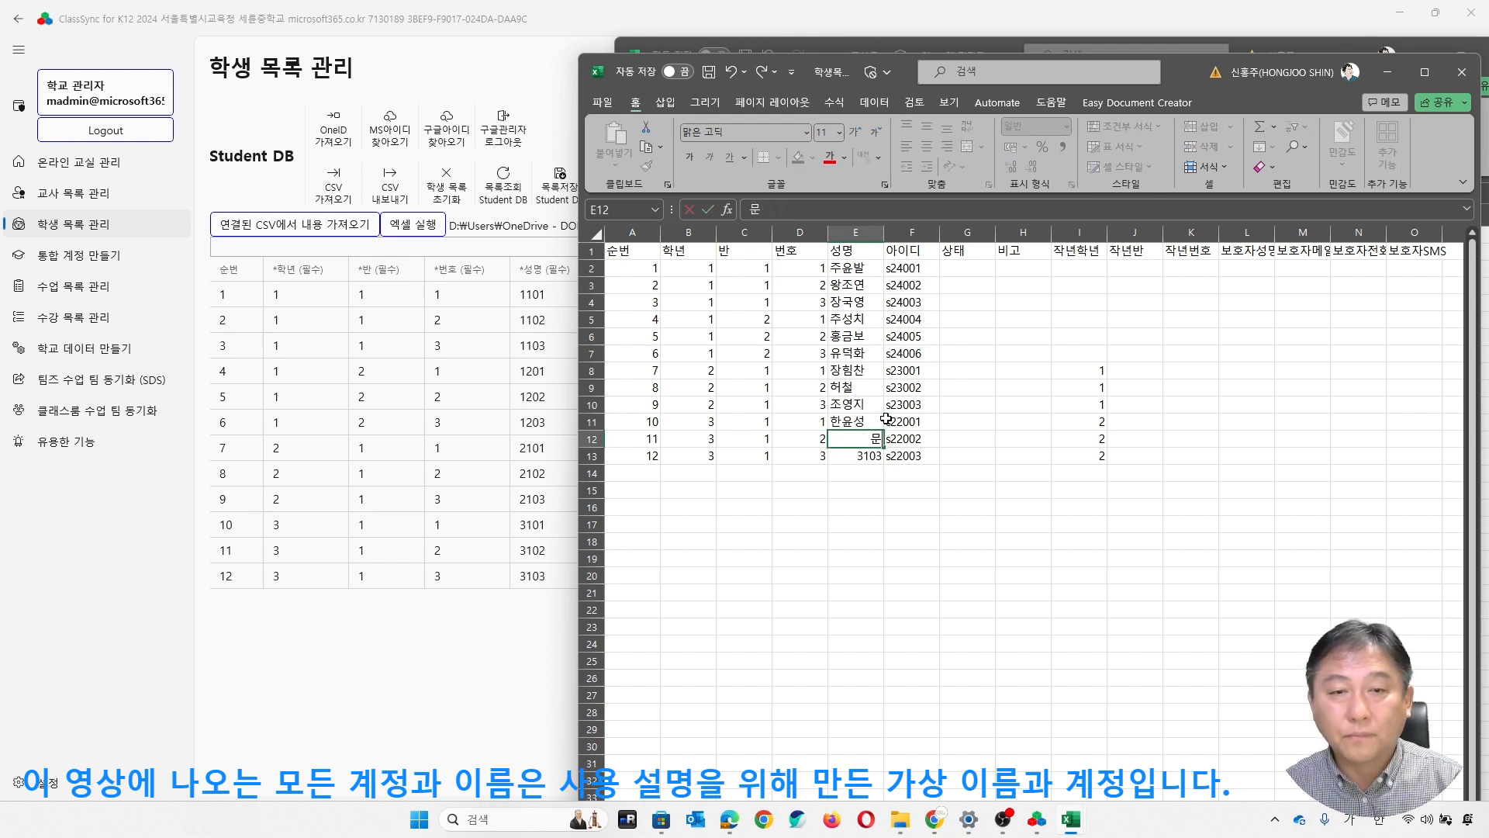
key("Return")
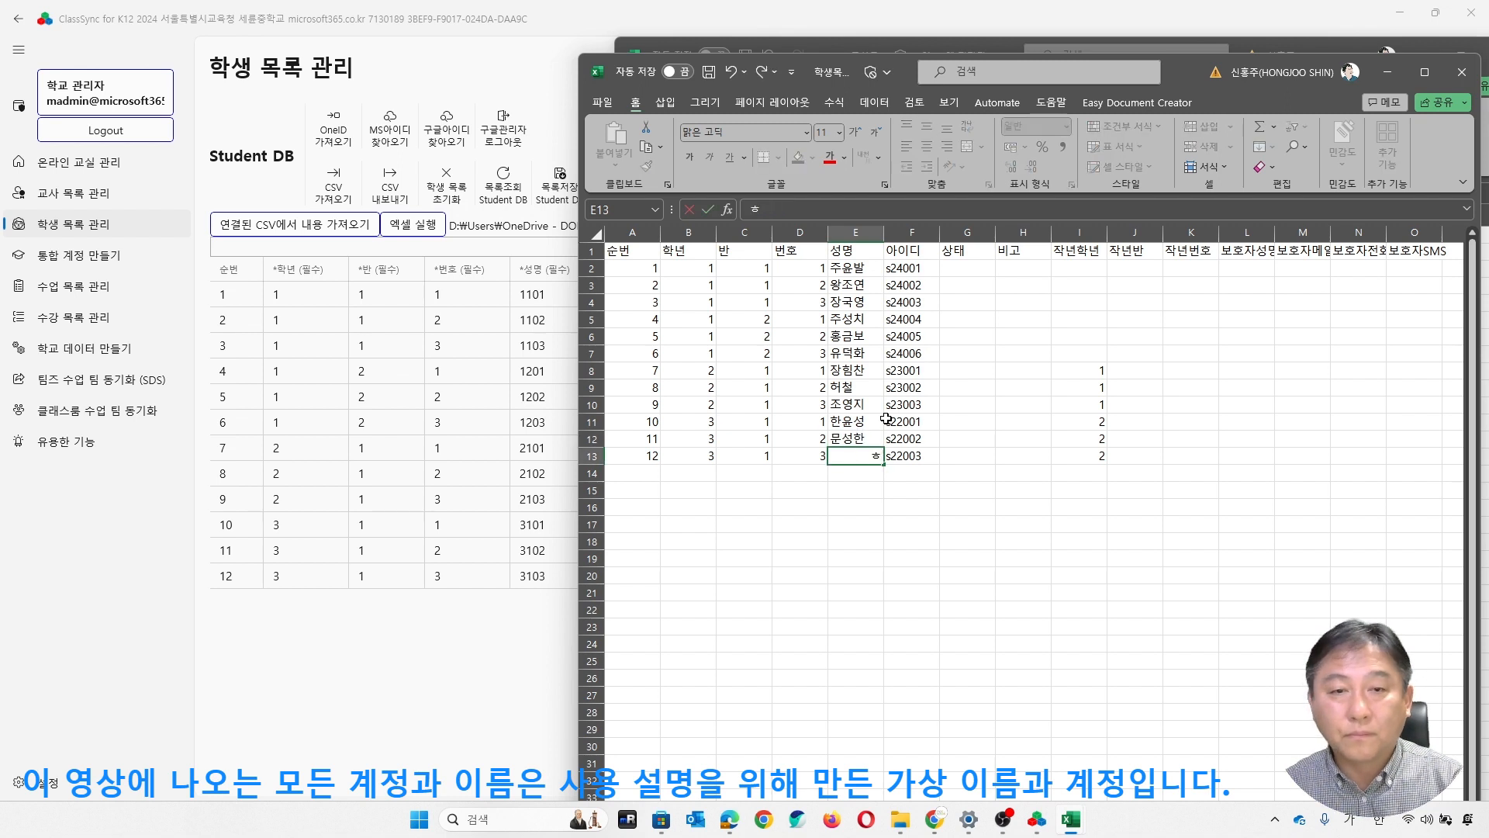
key("Return")
- Clear the 아이디 entries of all second- and third-grade students in F8:F13
key("Up")
key("Up")
key("Up")
key("Up")
key("Up")
key("Up")
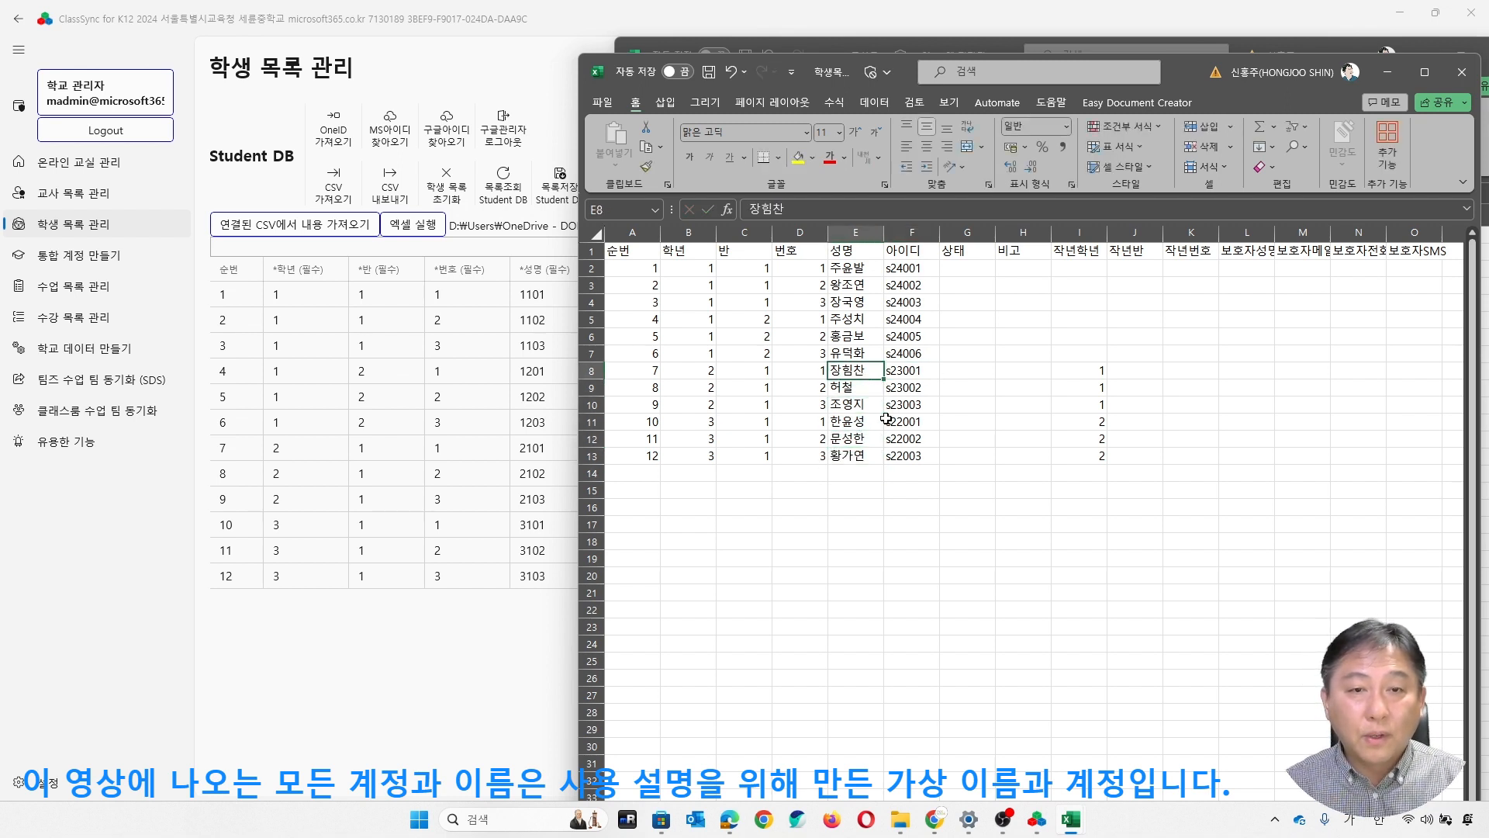
key("Right")
key("Up")
key("Up")
key("Down")
key("Down")
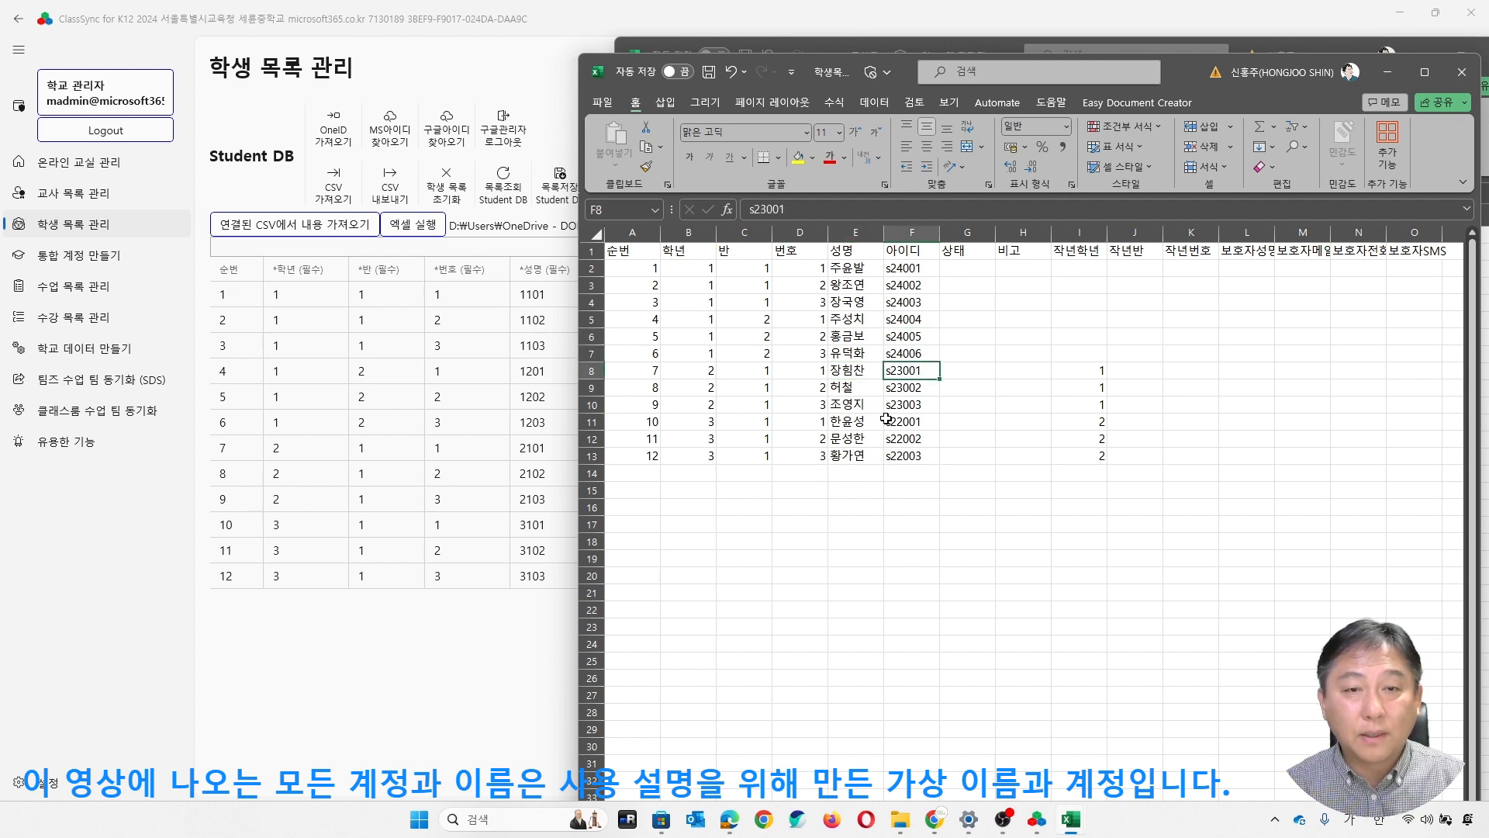
key("shift+Down")
key("shift+Down")
key("shift+Down")
key("shift+Down")
key("shift+Down")
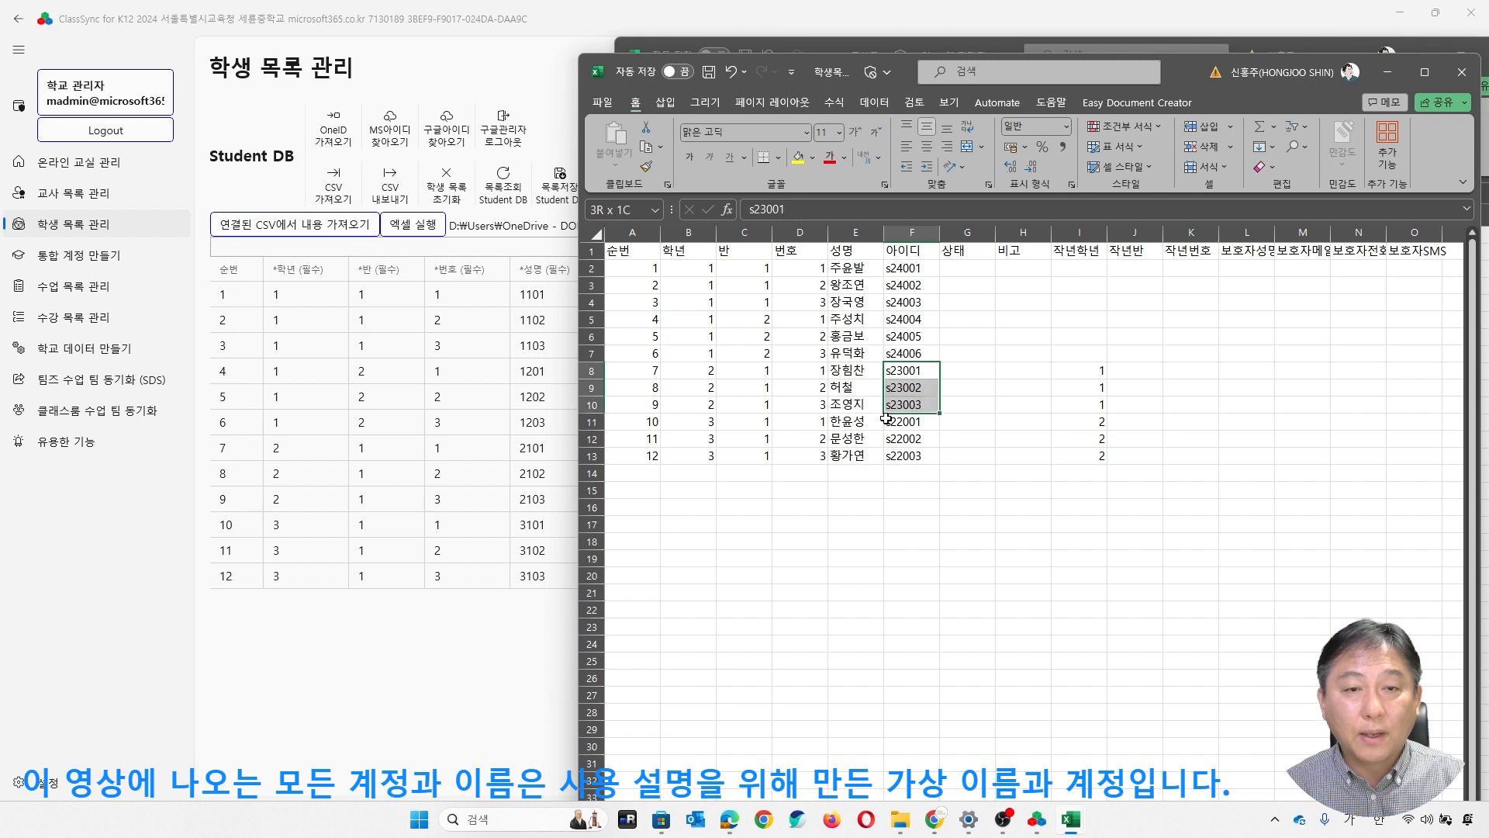
key("Delete")
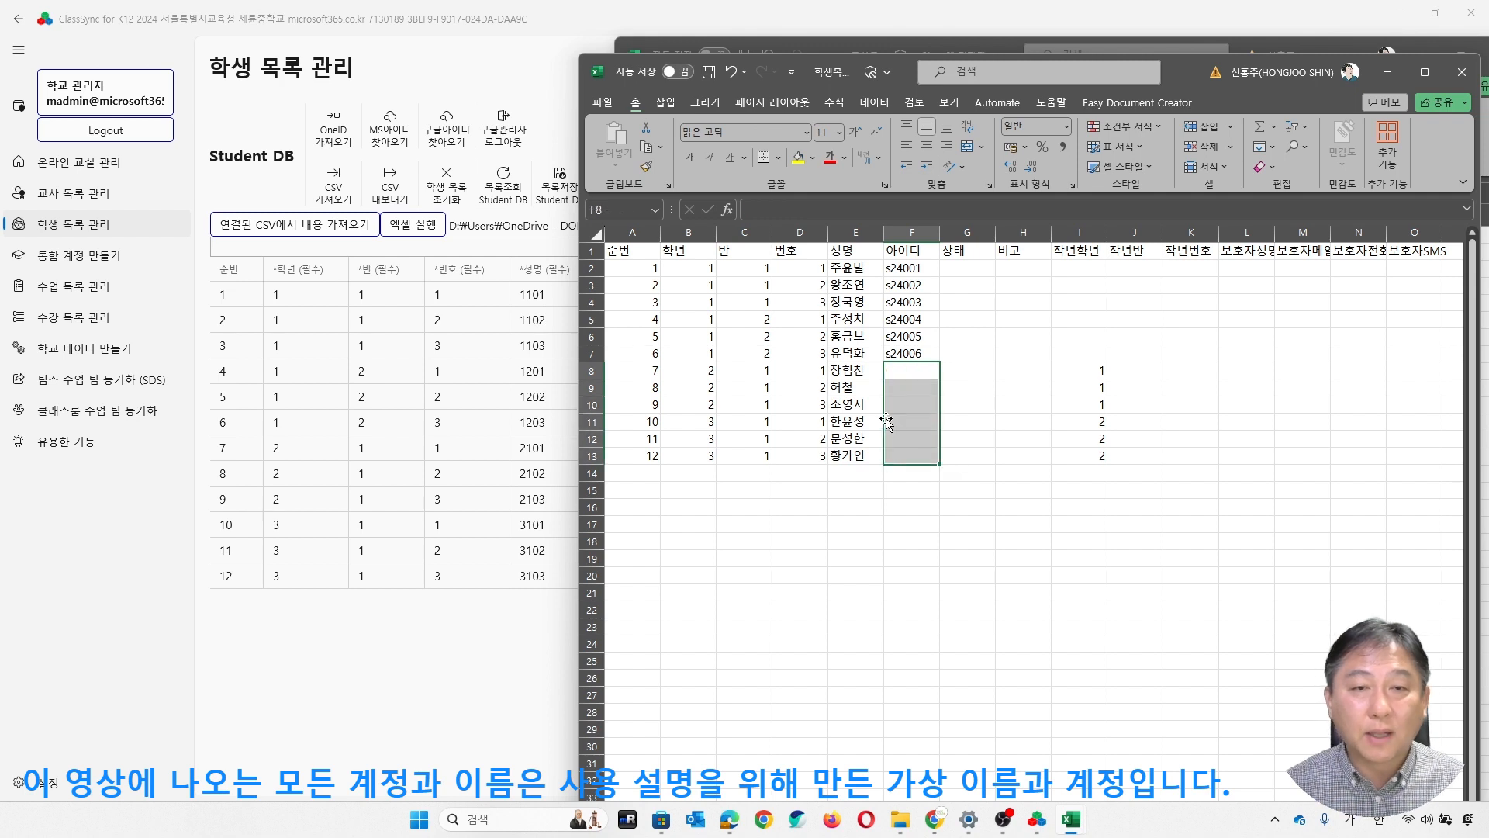
- Save the edited 학생목록.csv and import its contents into the student list in ClassSync
left_click(900, 401)
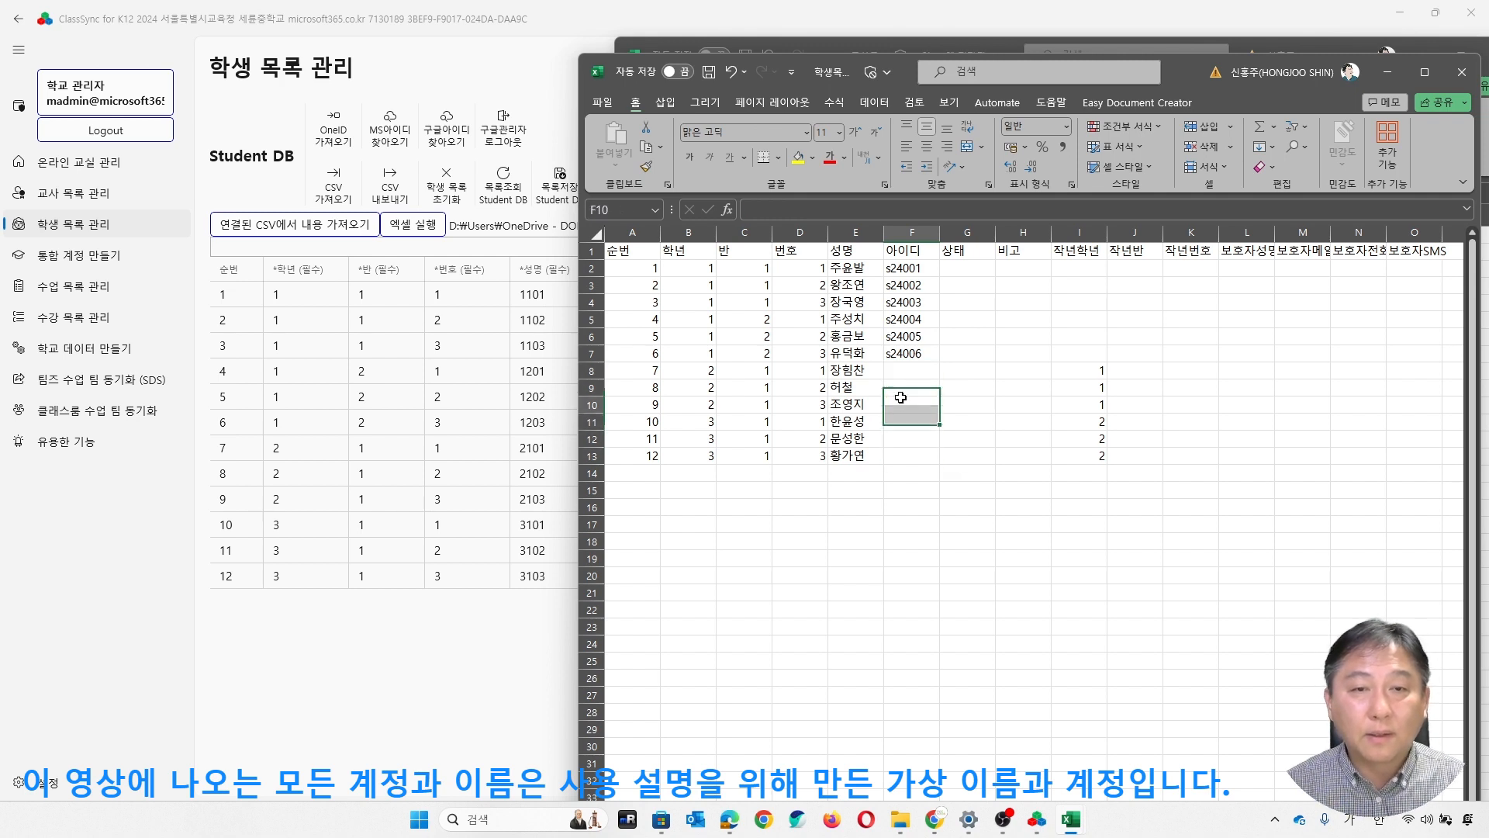
left_click(708, 71)
left_click(914, 524)
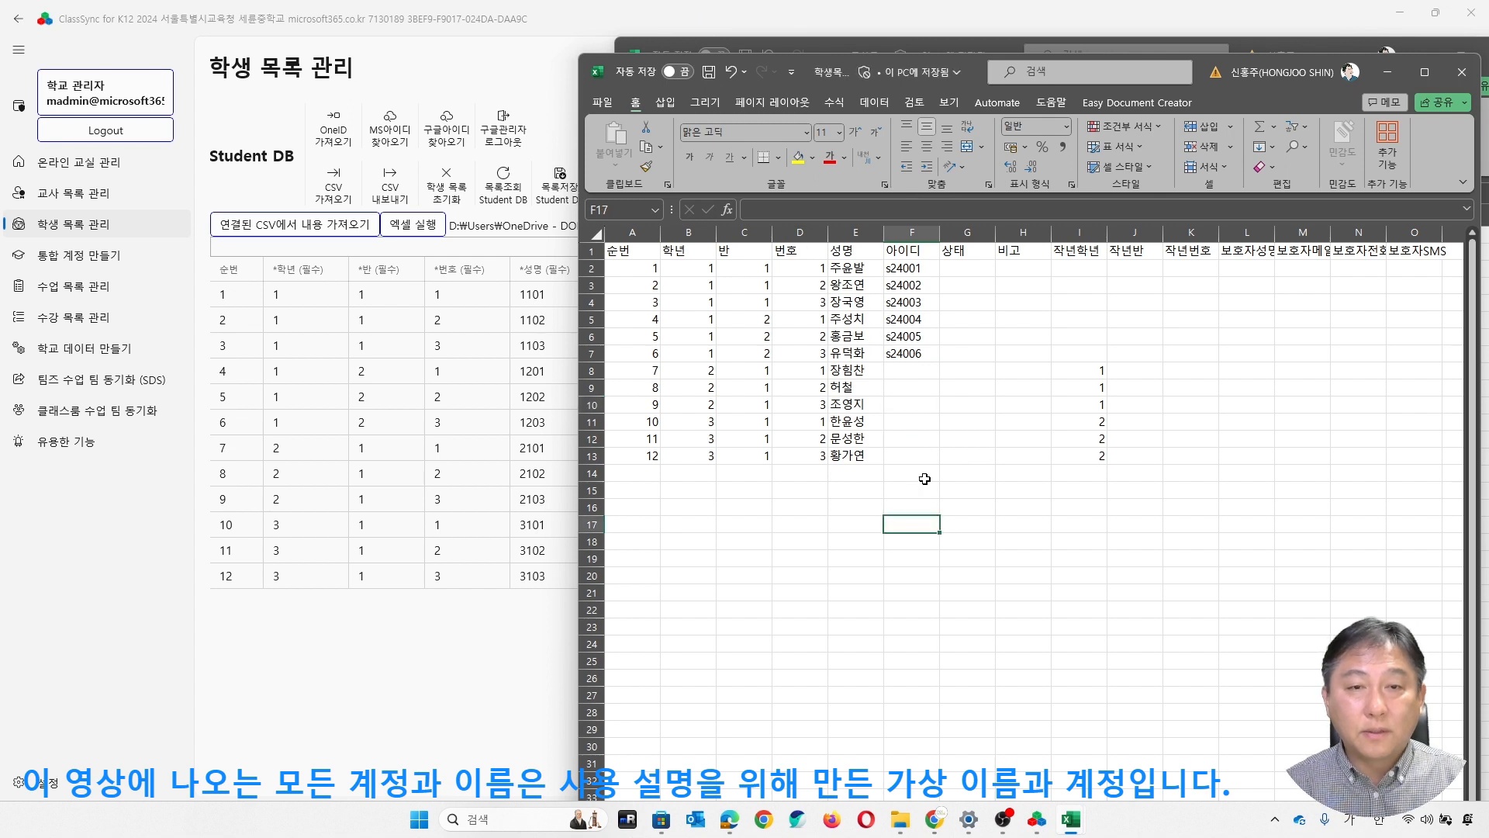
left_click(308, 205)
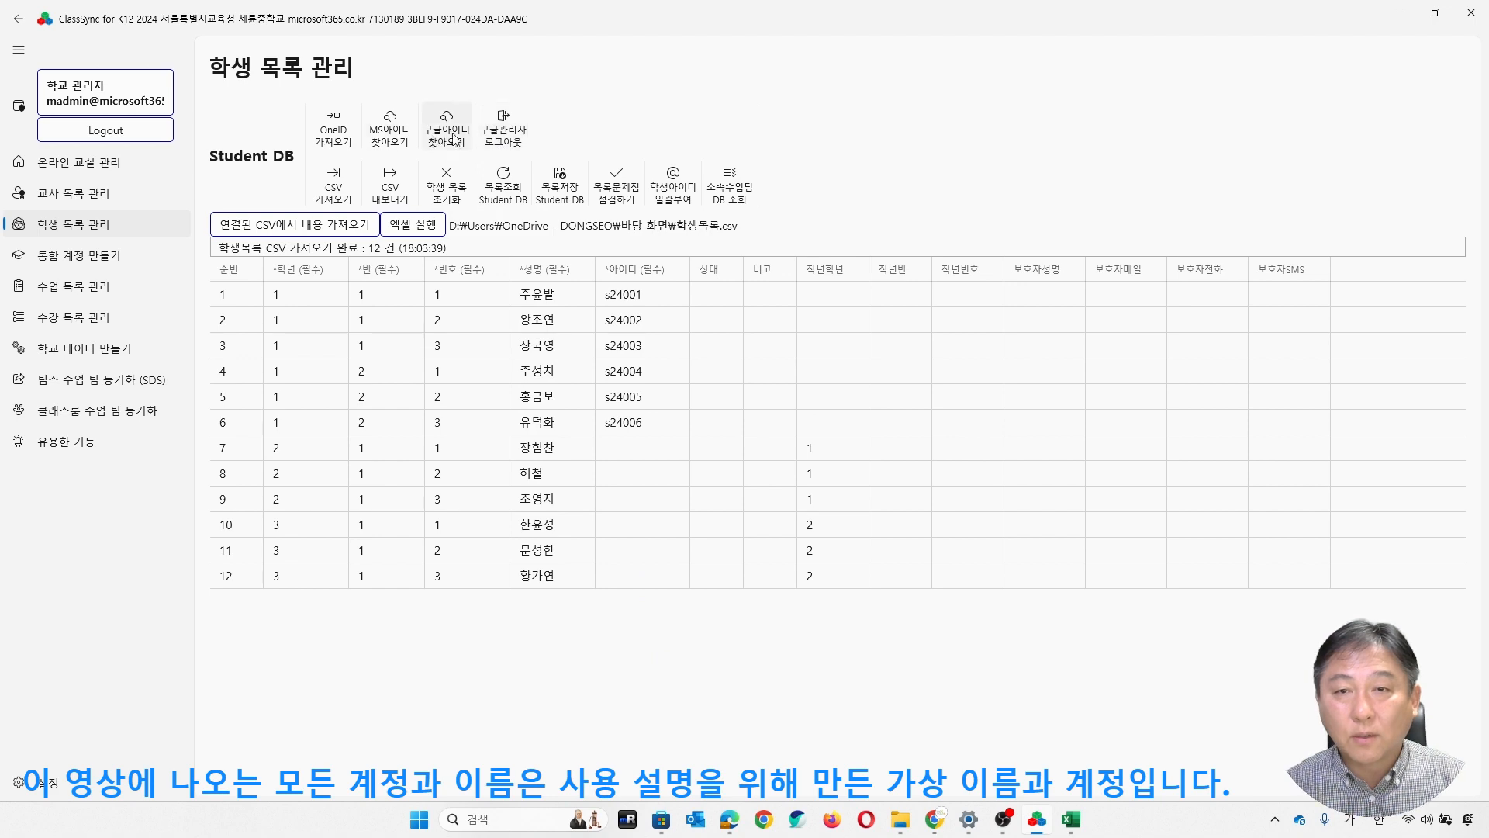
- Look up the students' missing IDs in Microsoft 365 and save the student list to Student DB
left_click(402, 147)
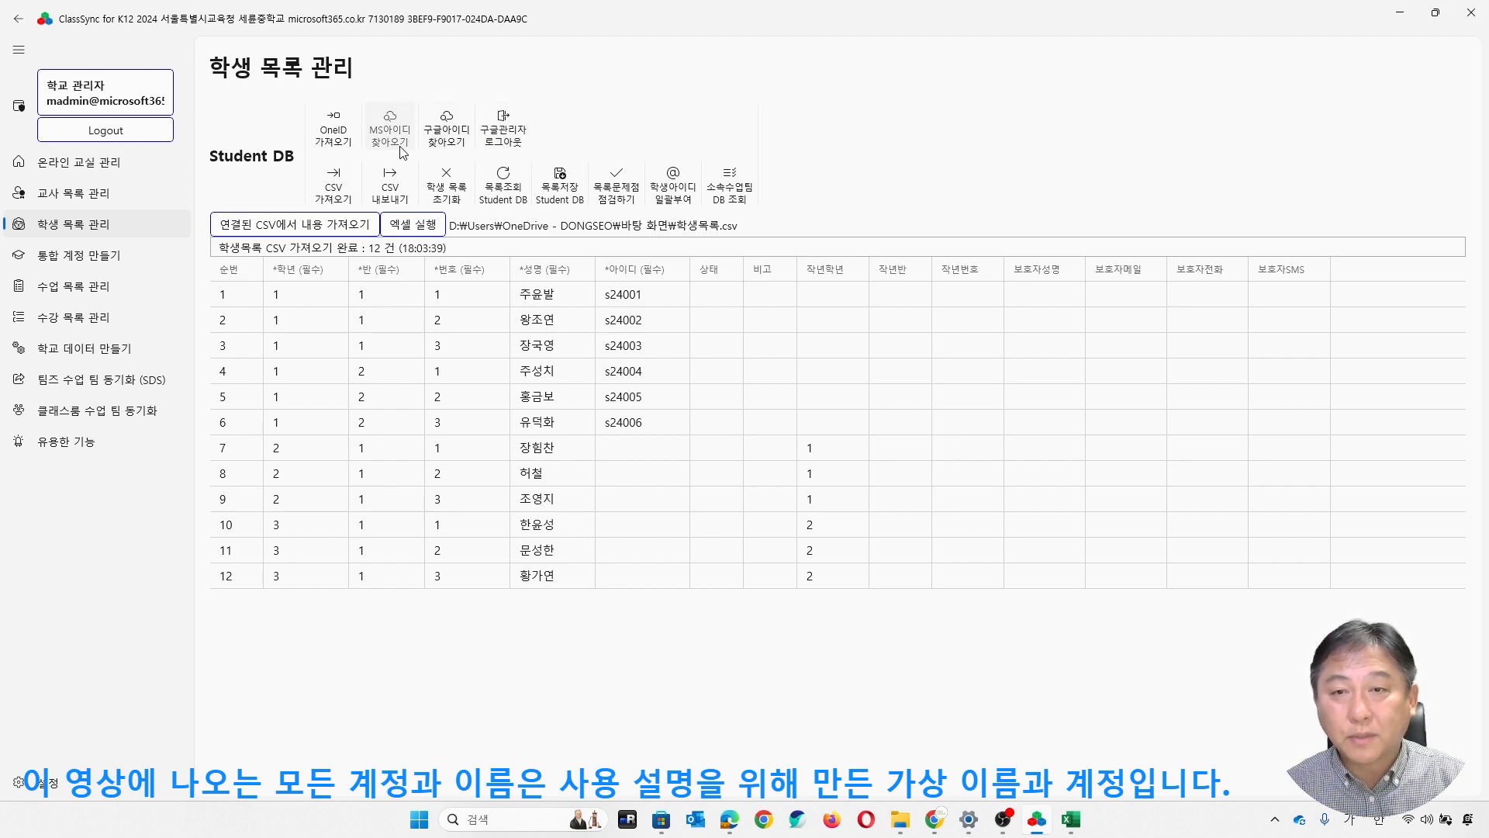
left_click(687, 458)
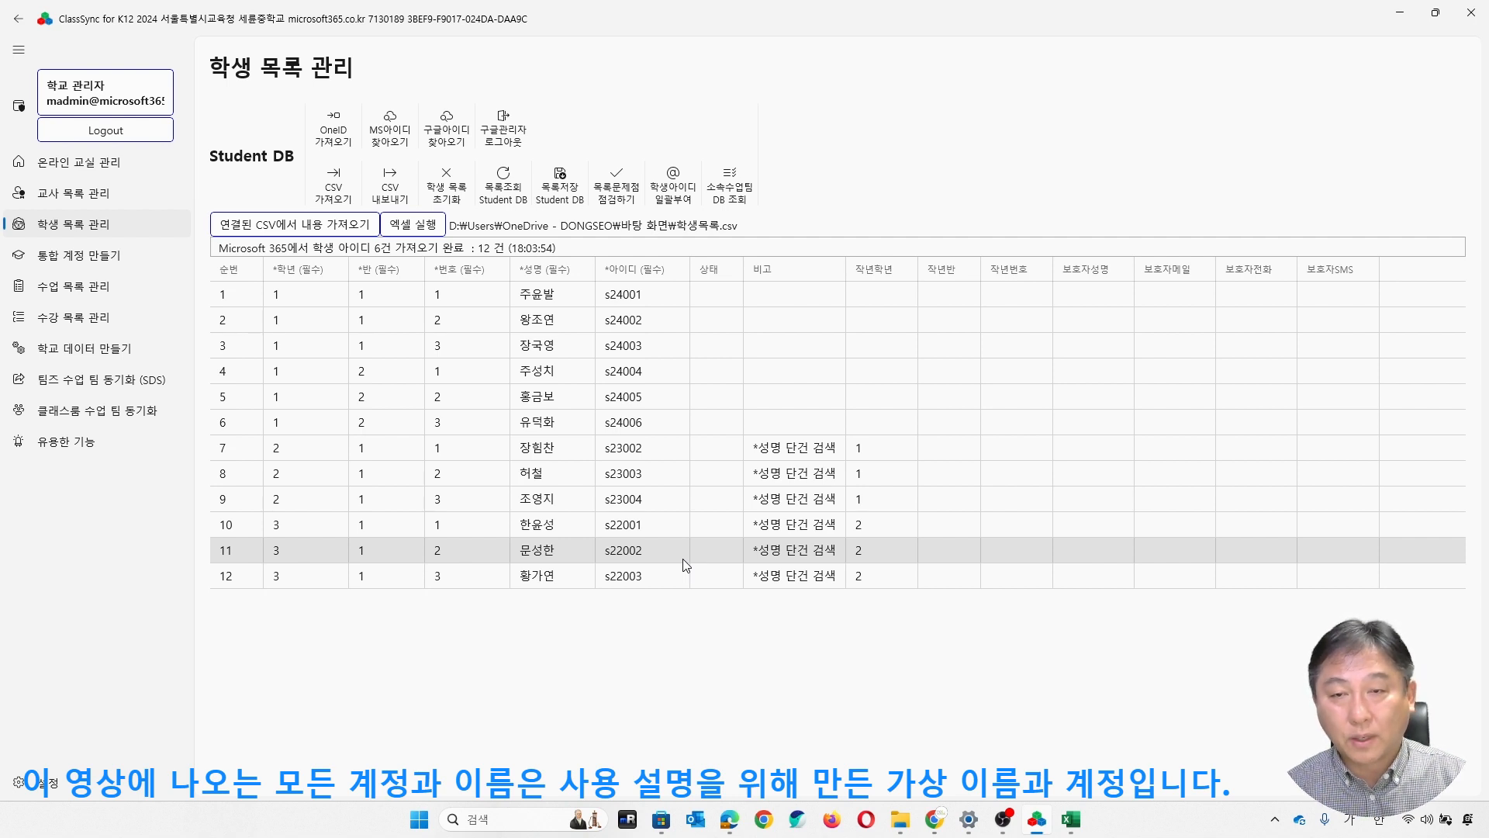
left_click(565, 190)
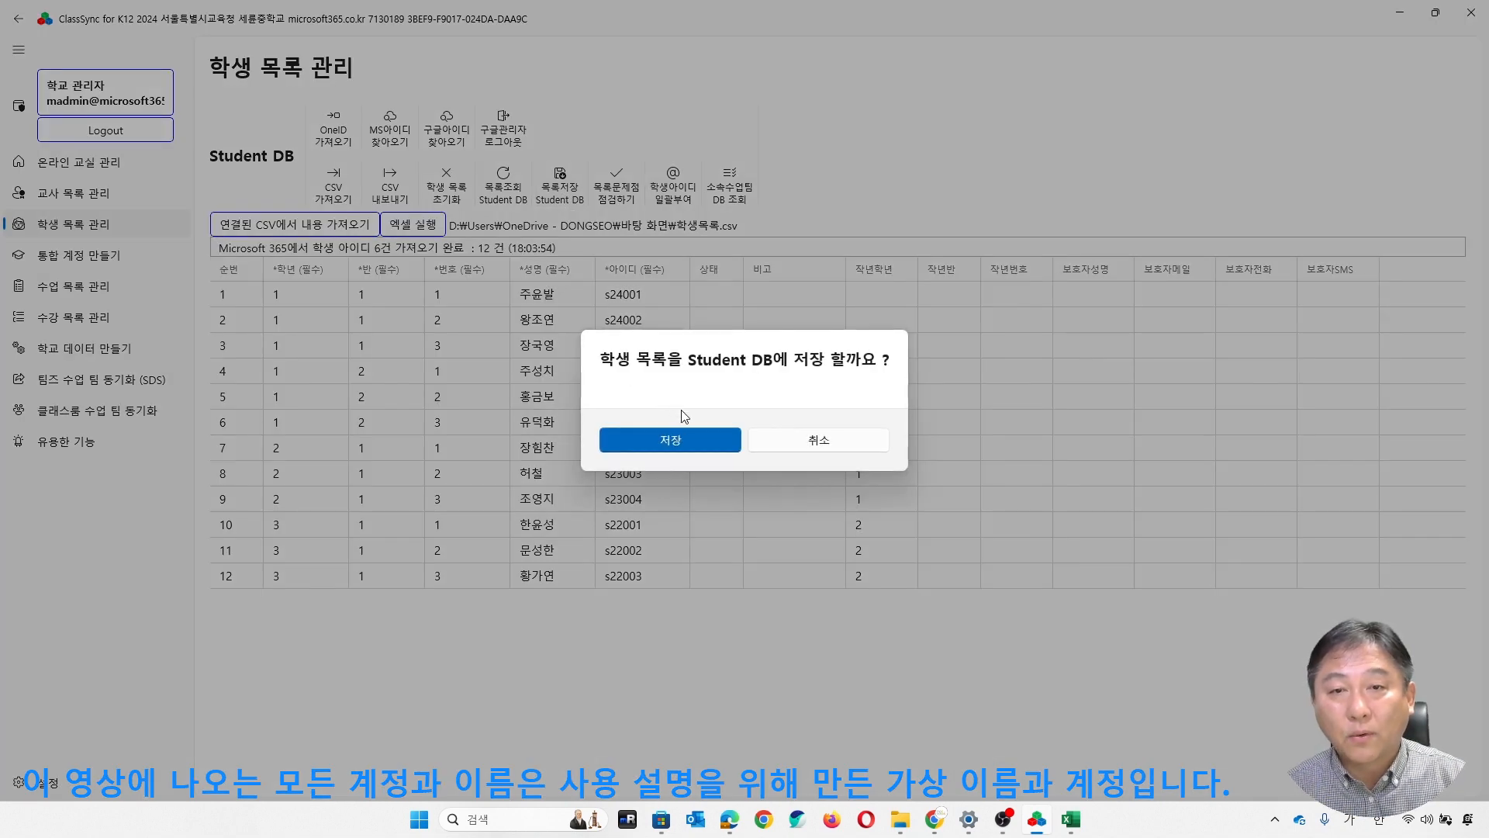
left_click(700, 439)
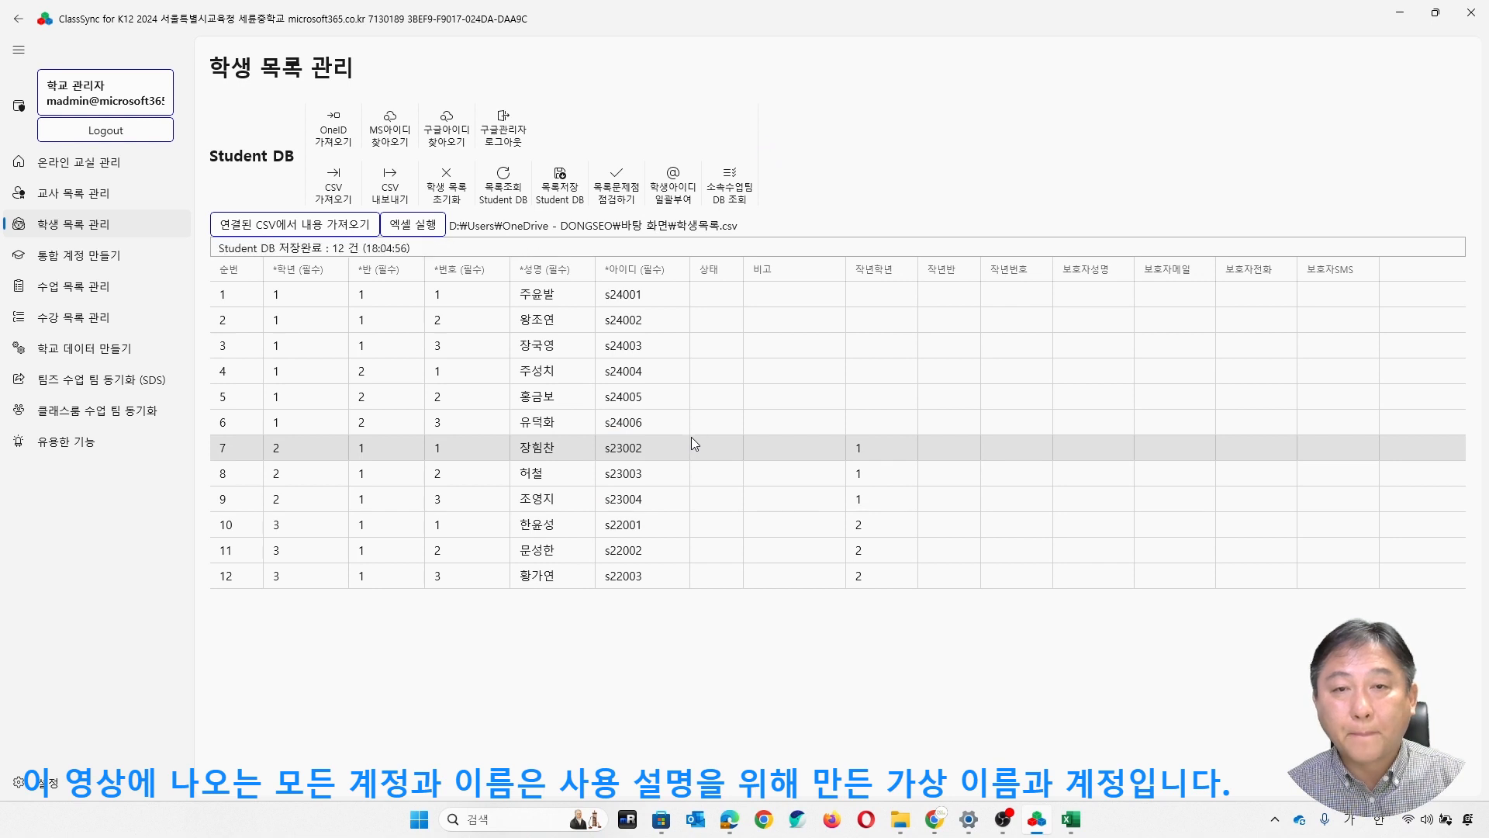
- Load the teacher and student lists into the integrated OneID account list and check the 아이디 column for missing entries
left_click(105, 264)
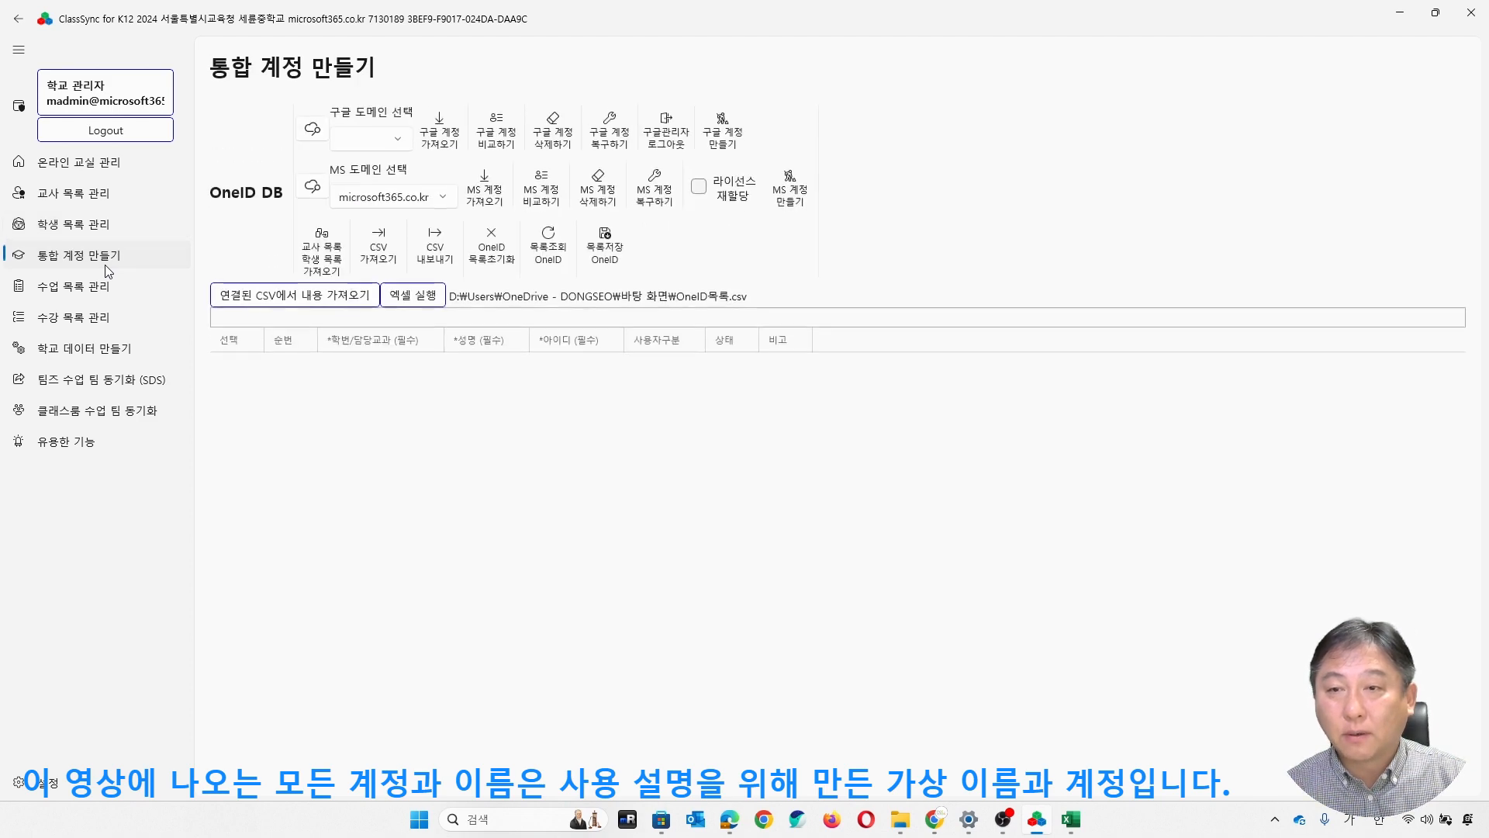
left_click(340, 264)
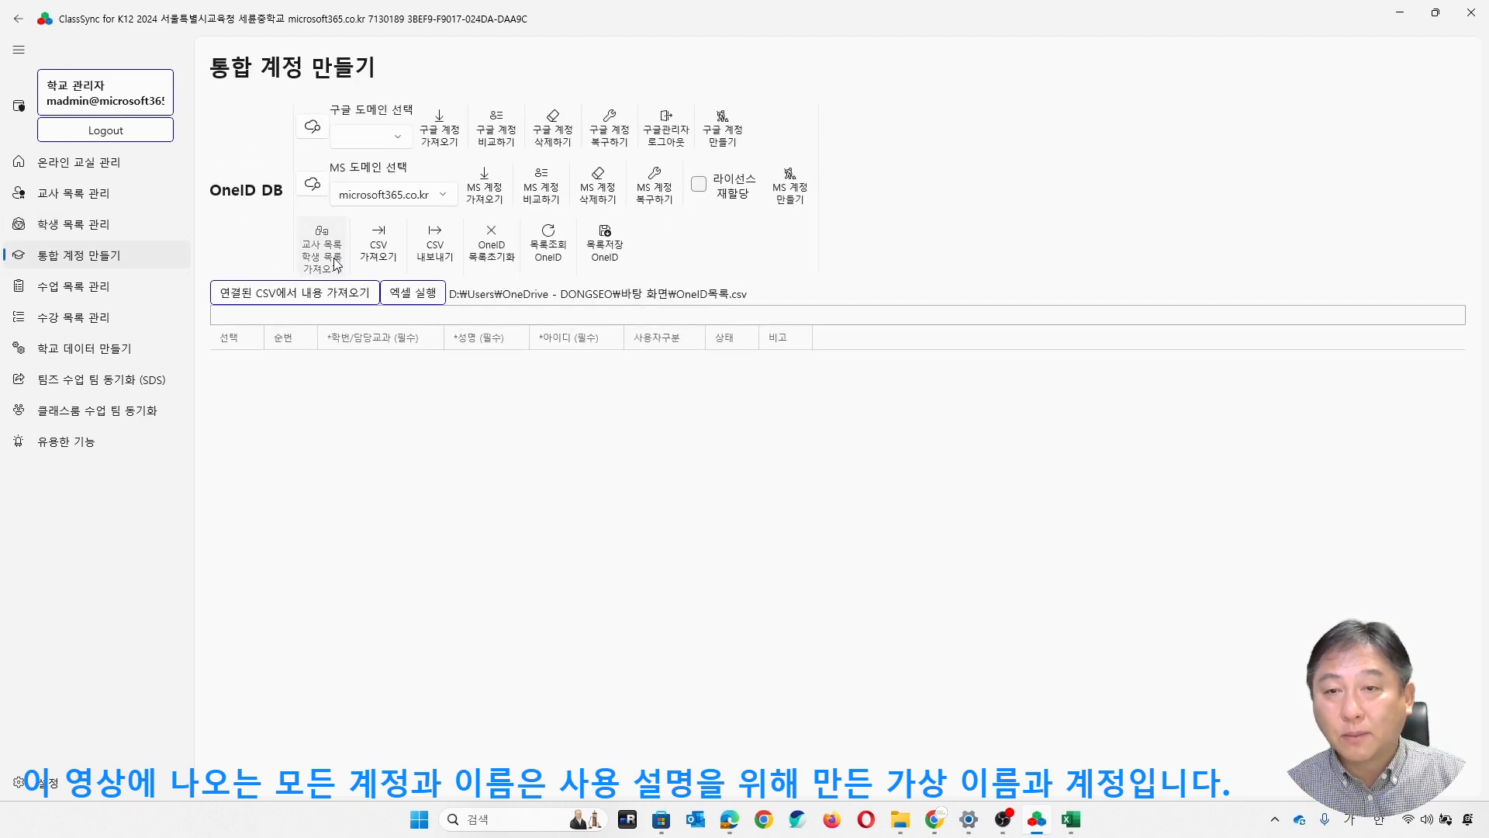
left_click(655, 465)
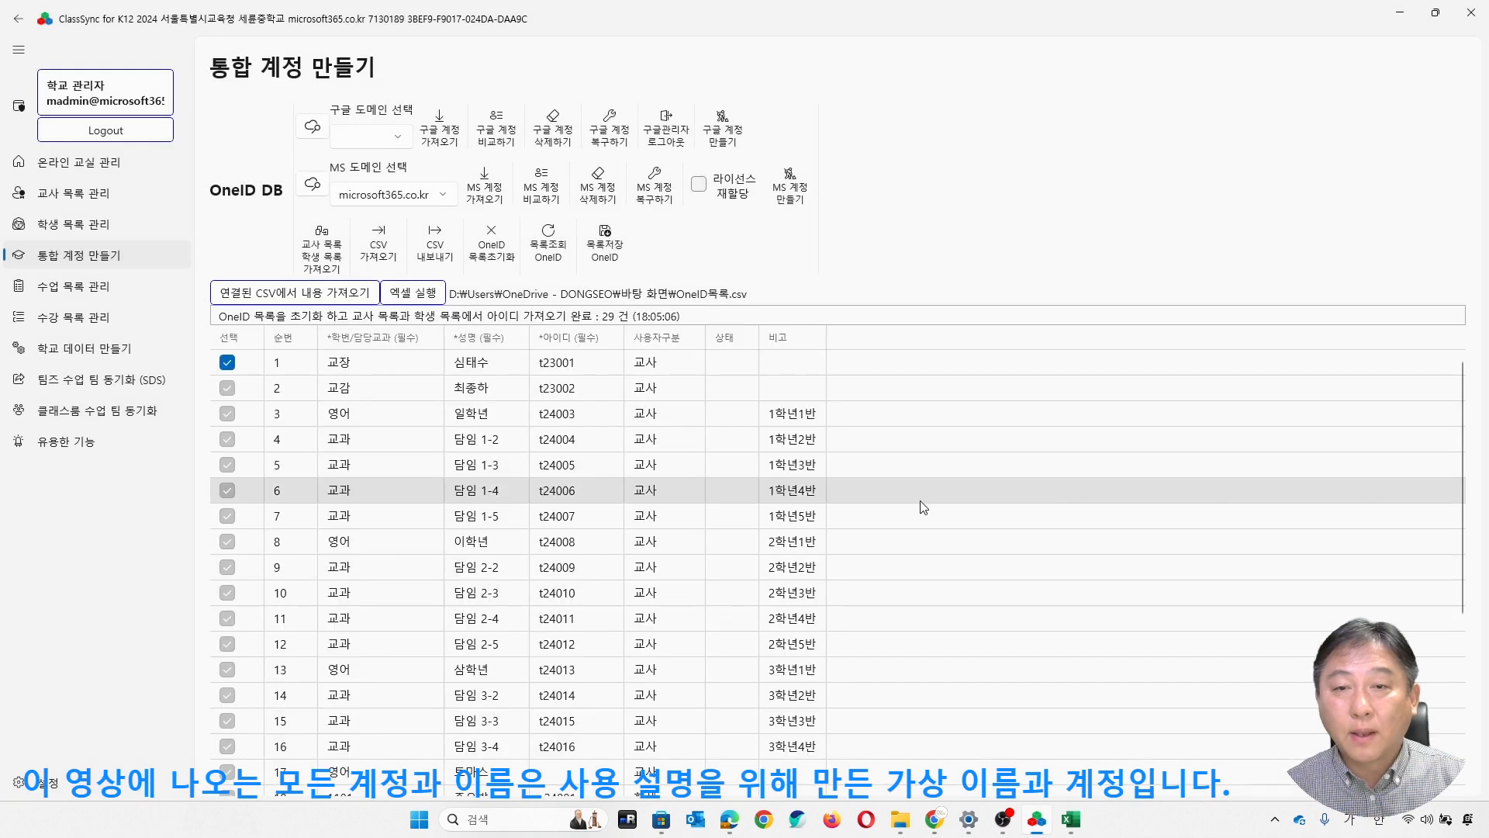
scroll(908, 503, "down", 2)
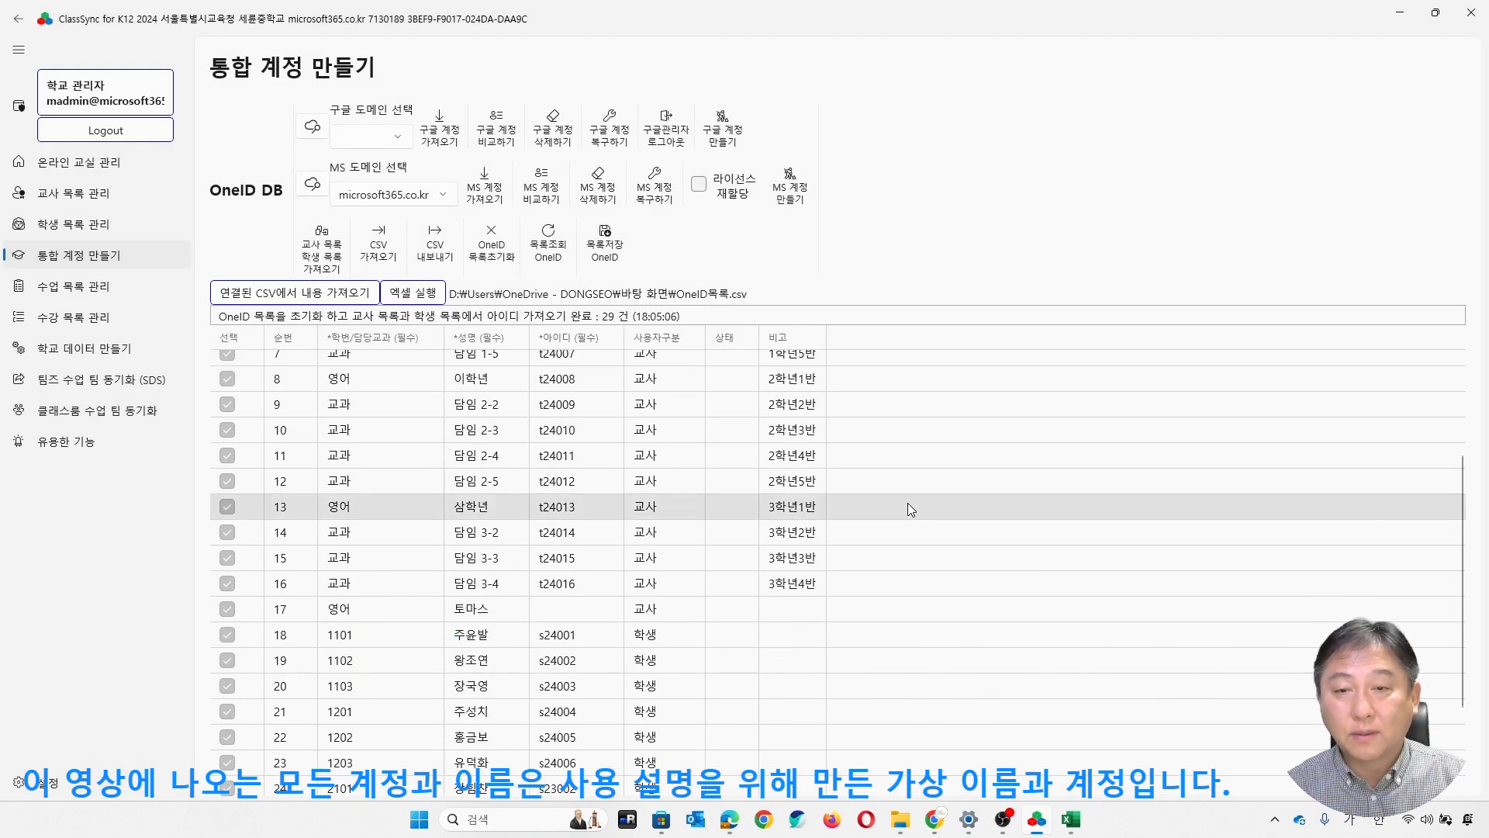
scroll(907, 503, "down", 3)
scroll(912, 508, "up", 1)
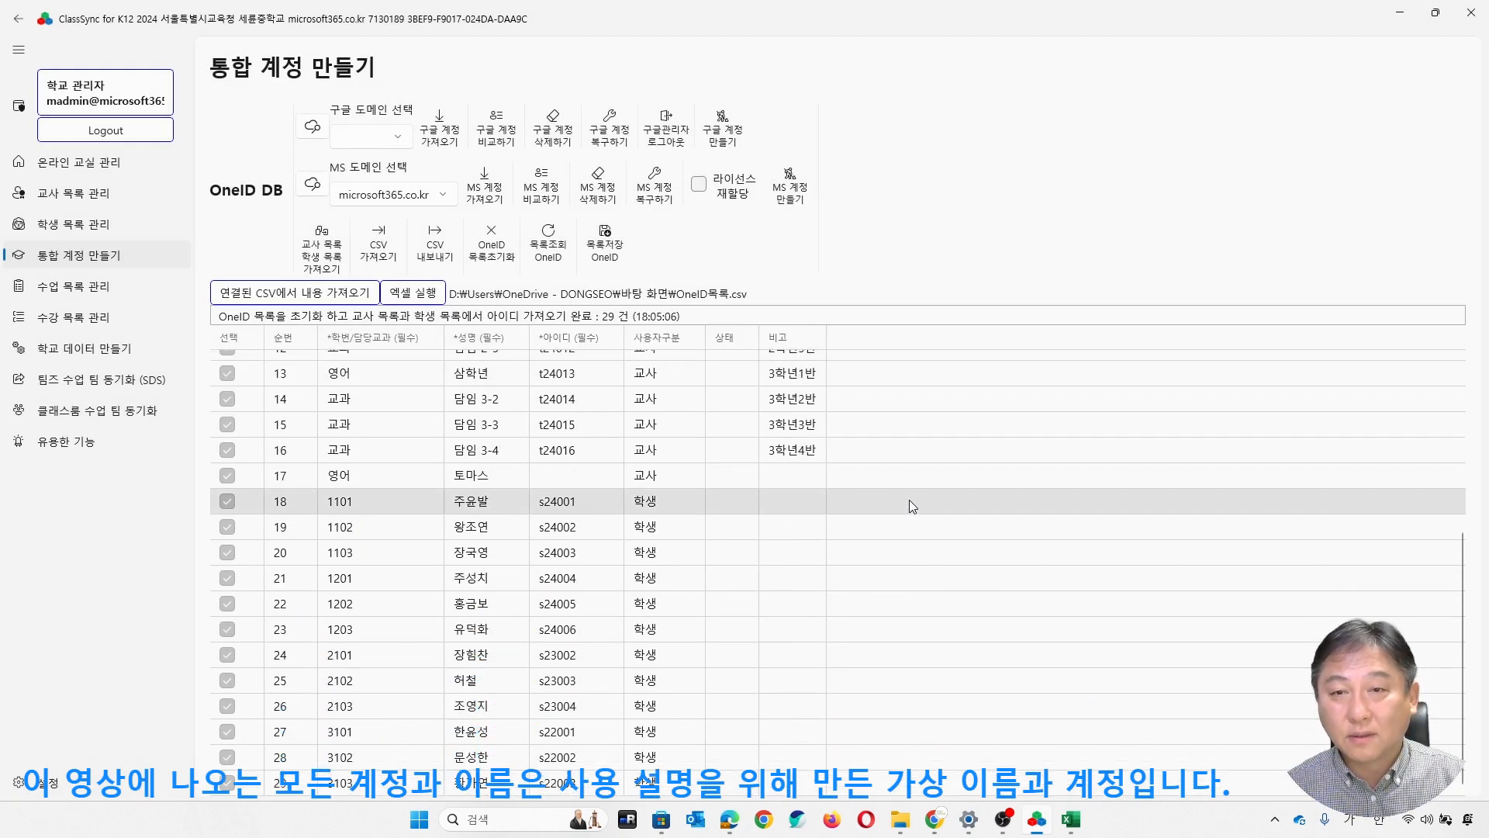
scroll(796, 512, "up", 7)
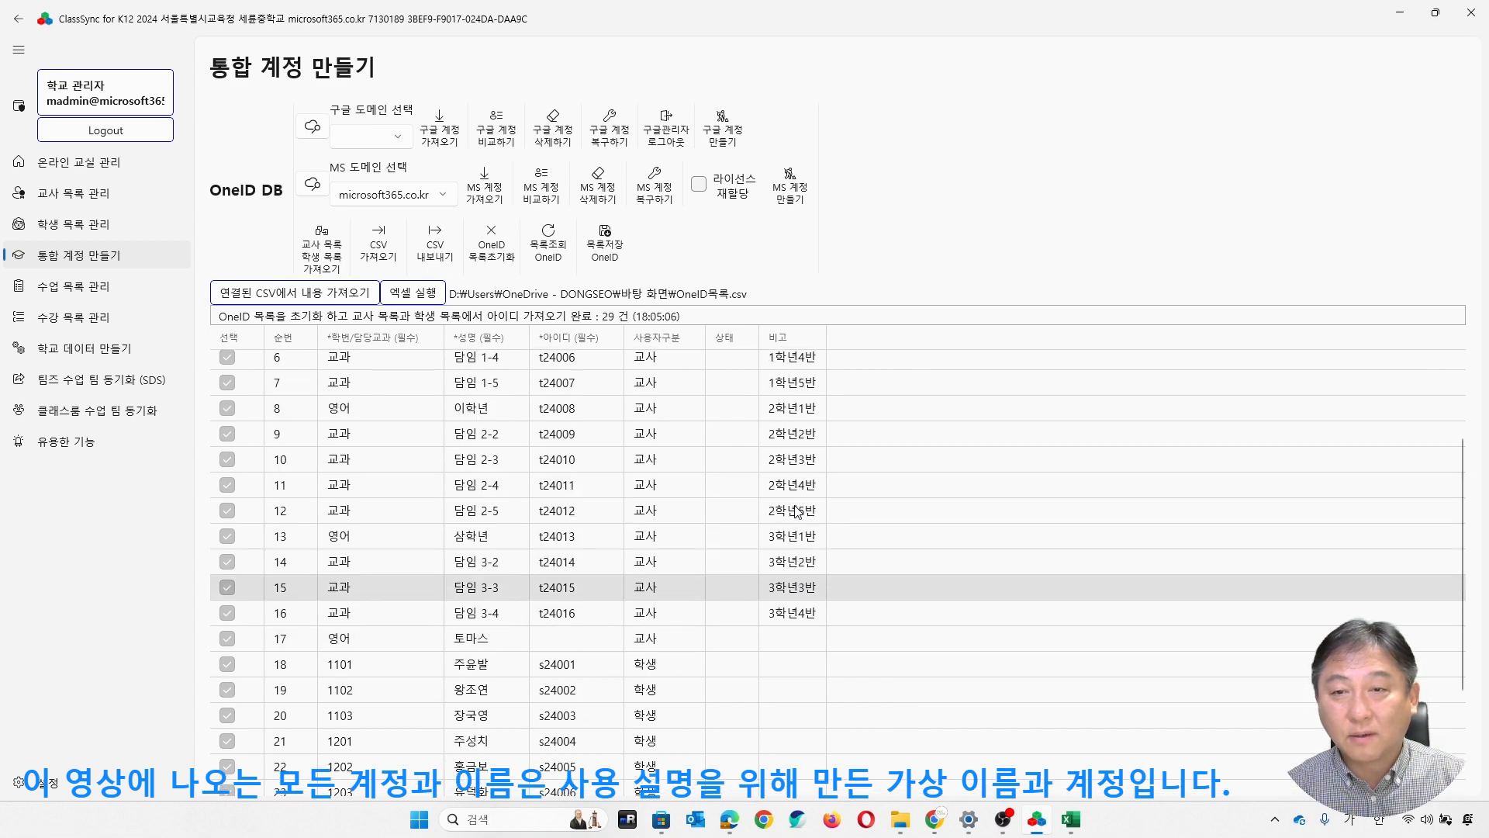
scroll(796, 512, "down", 5)
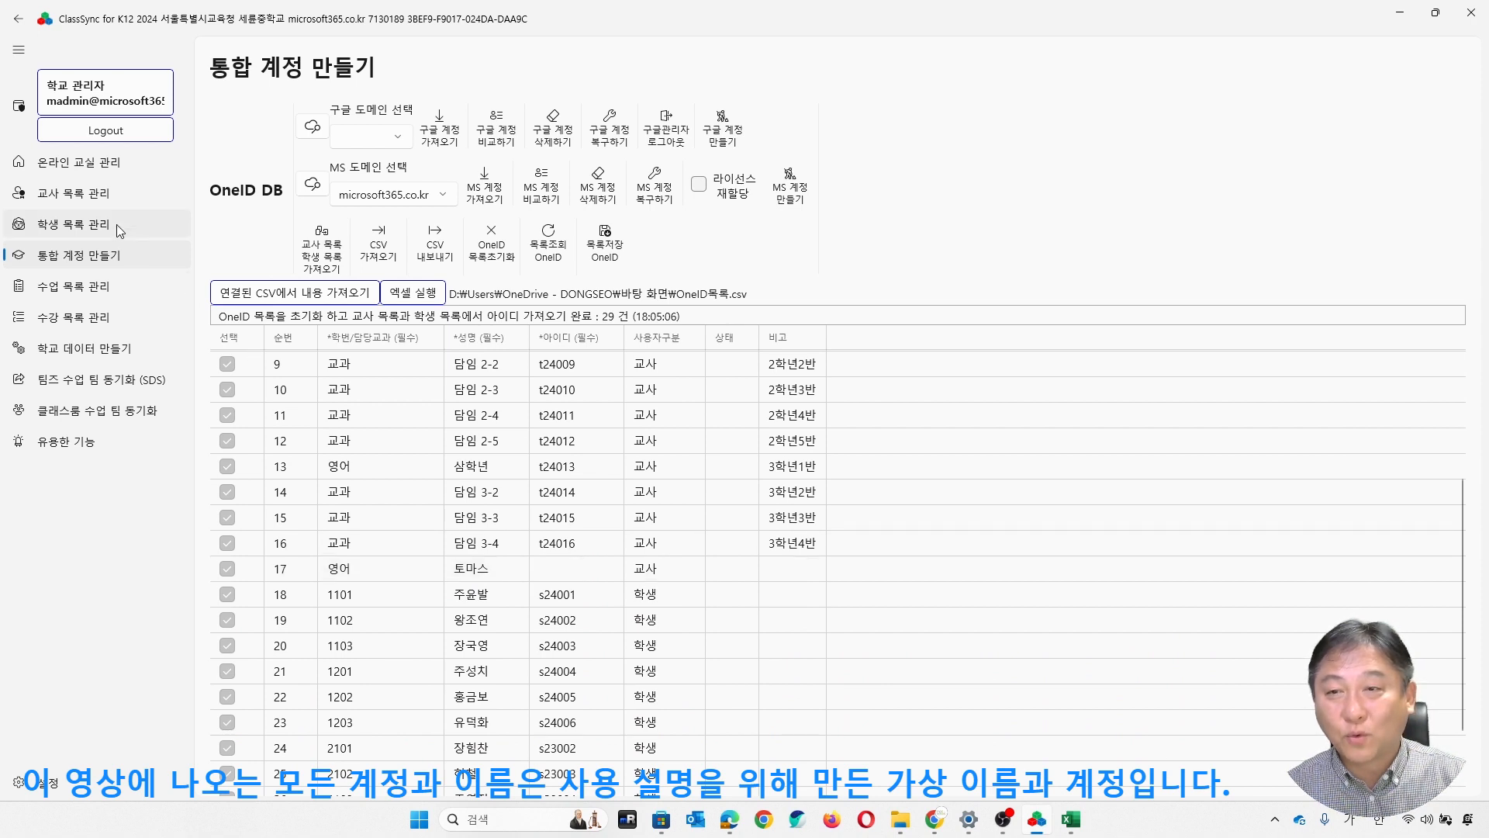
- Batch-assign teacher IDs to fill the empty 아이디 of row 17, and save the teacher list to Teacher DB
left_click(91, 199)
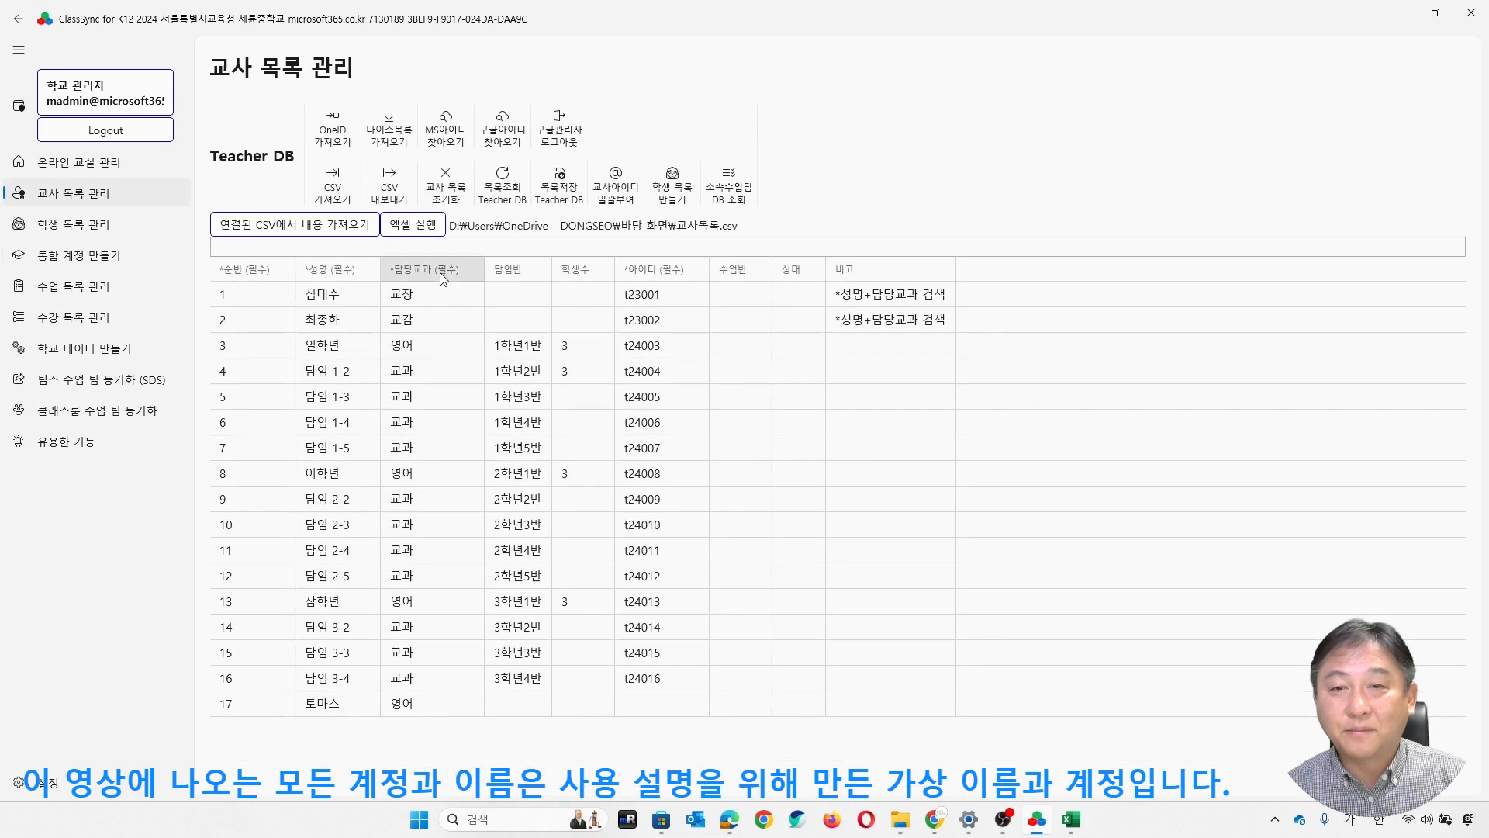
left_click(539, 704)
left_click(646, 701)
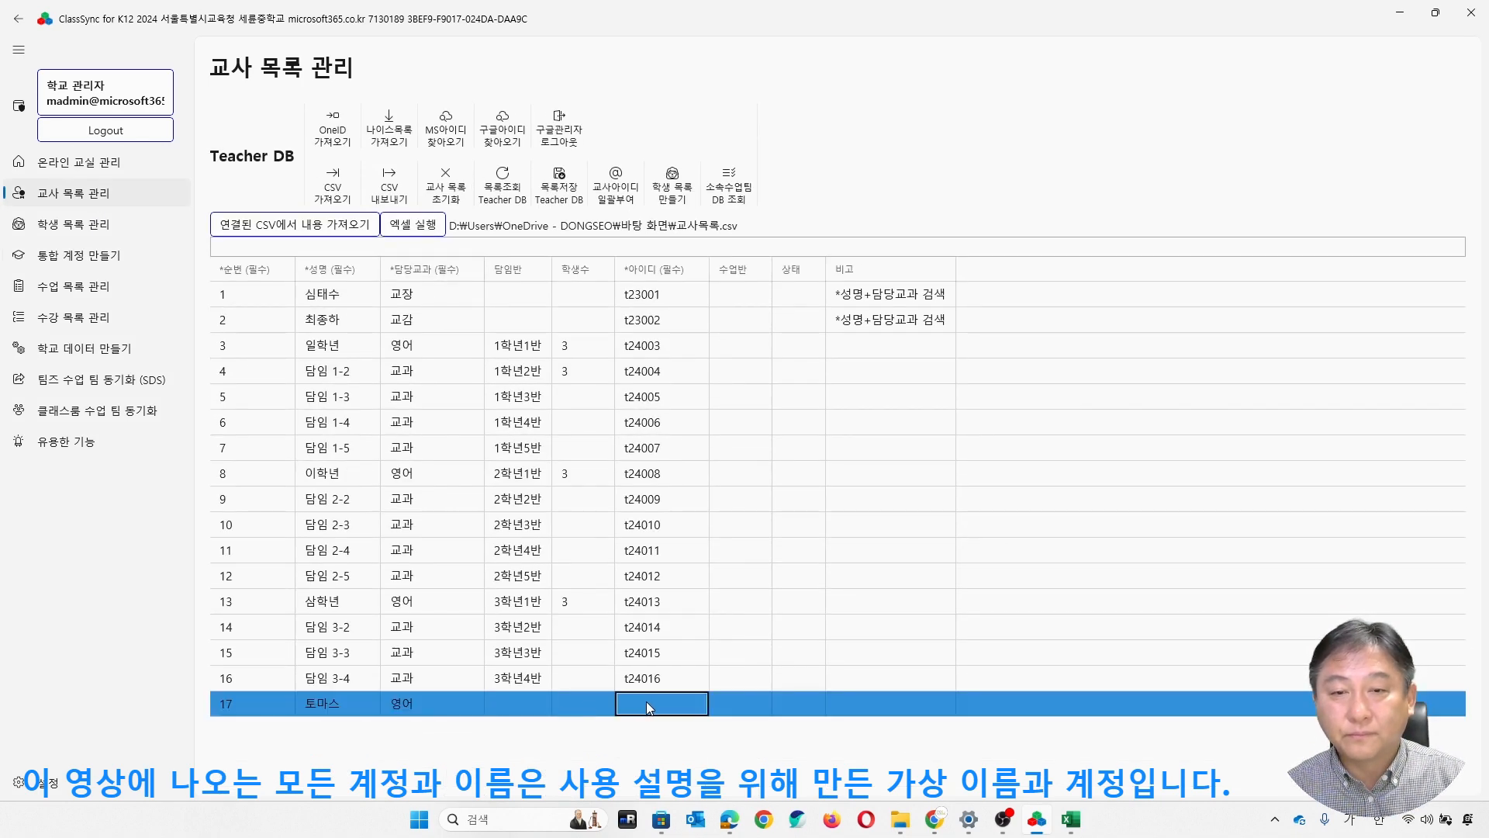
left_click(611, 176)
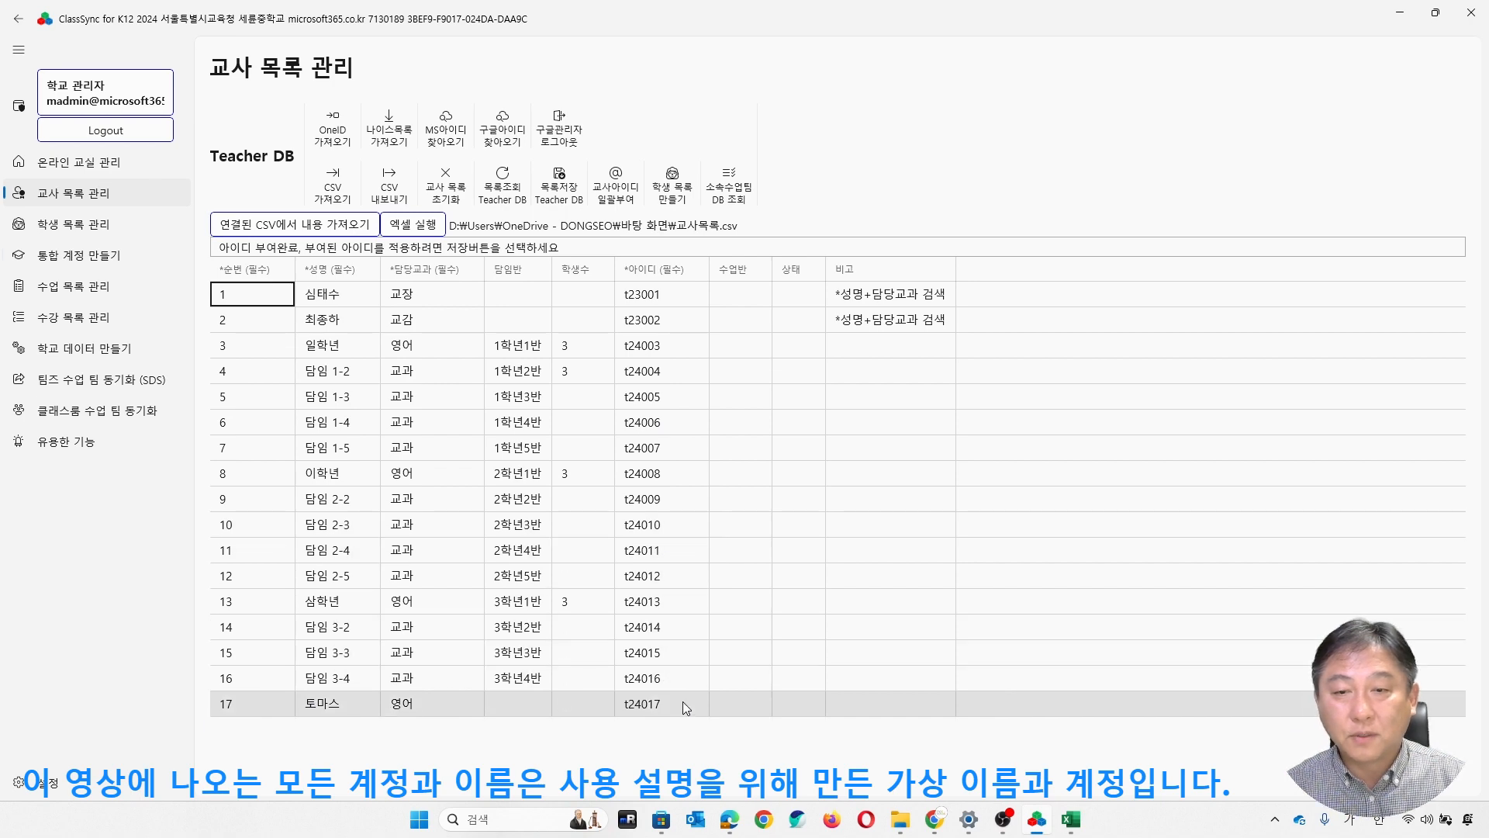
left_click(559, 183)
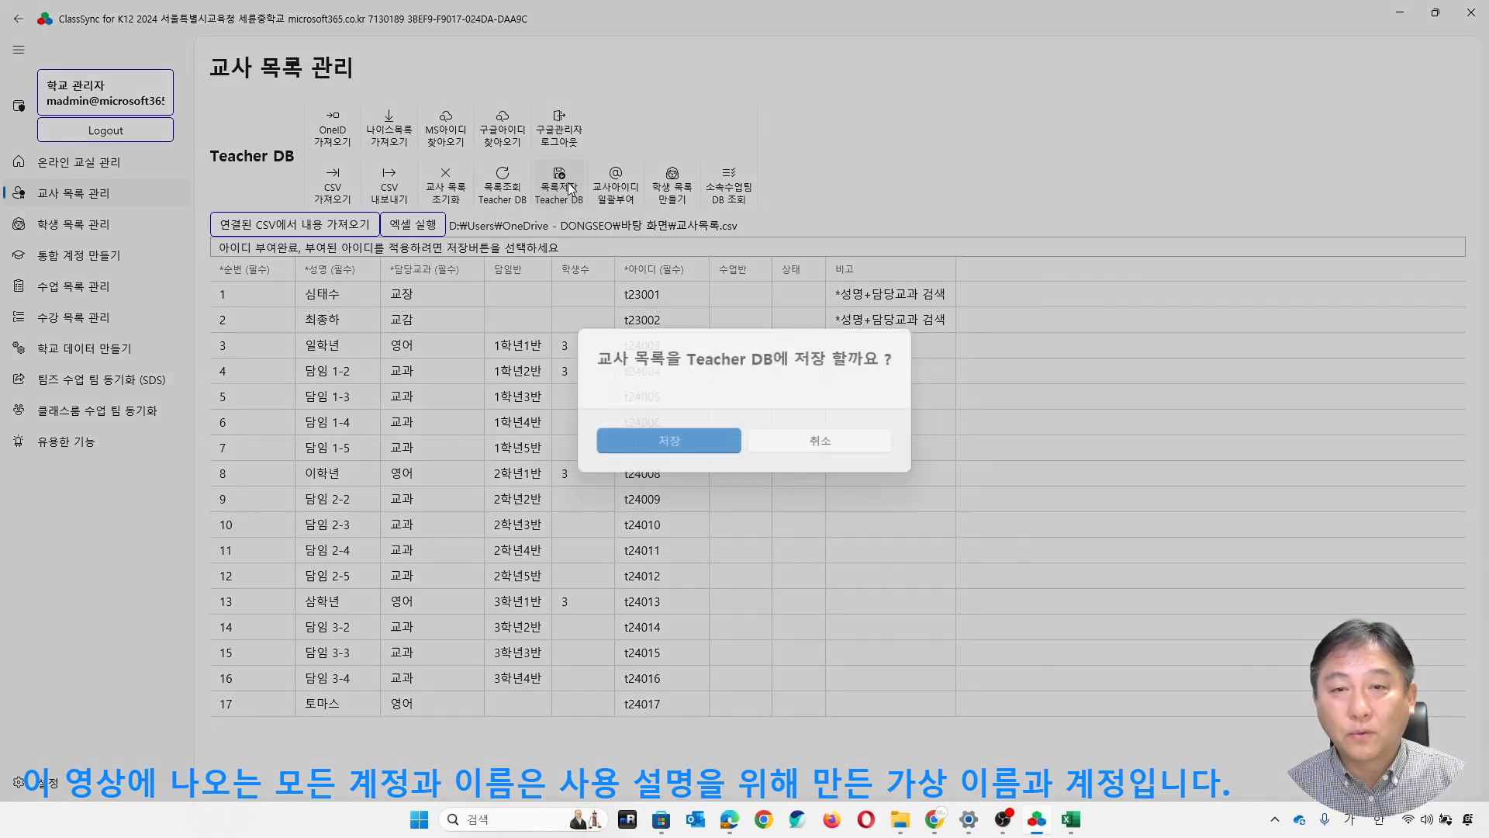
left_click(672, 440)
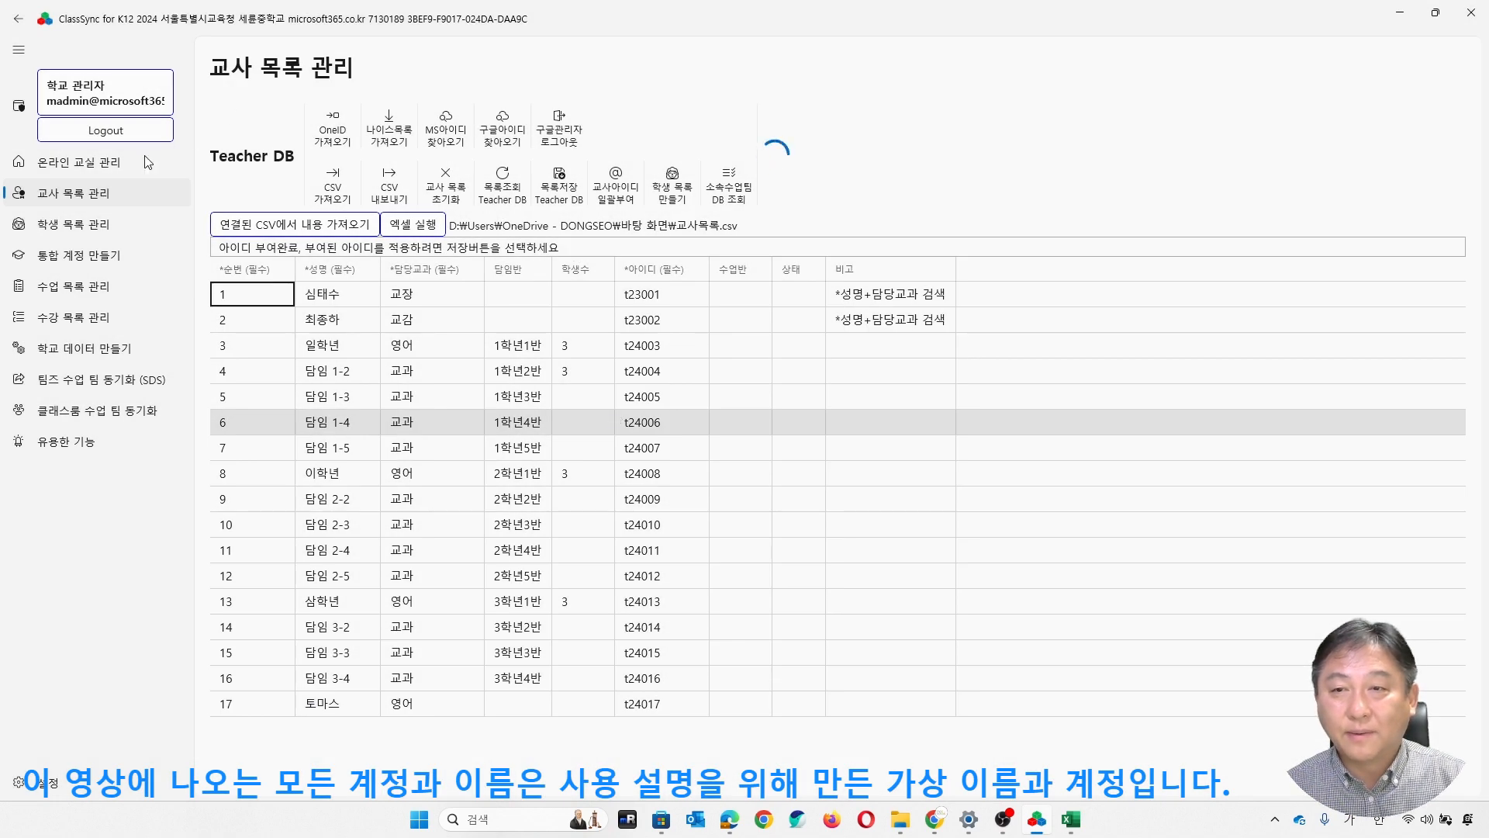
- Reset the OneID list and import the IDs from the updated teacher and student lists, checking the row 17 teacher
left_click(103, 262)
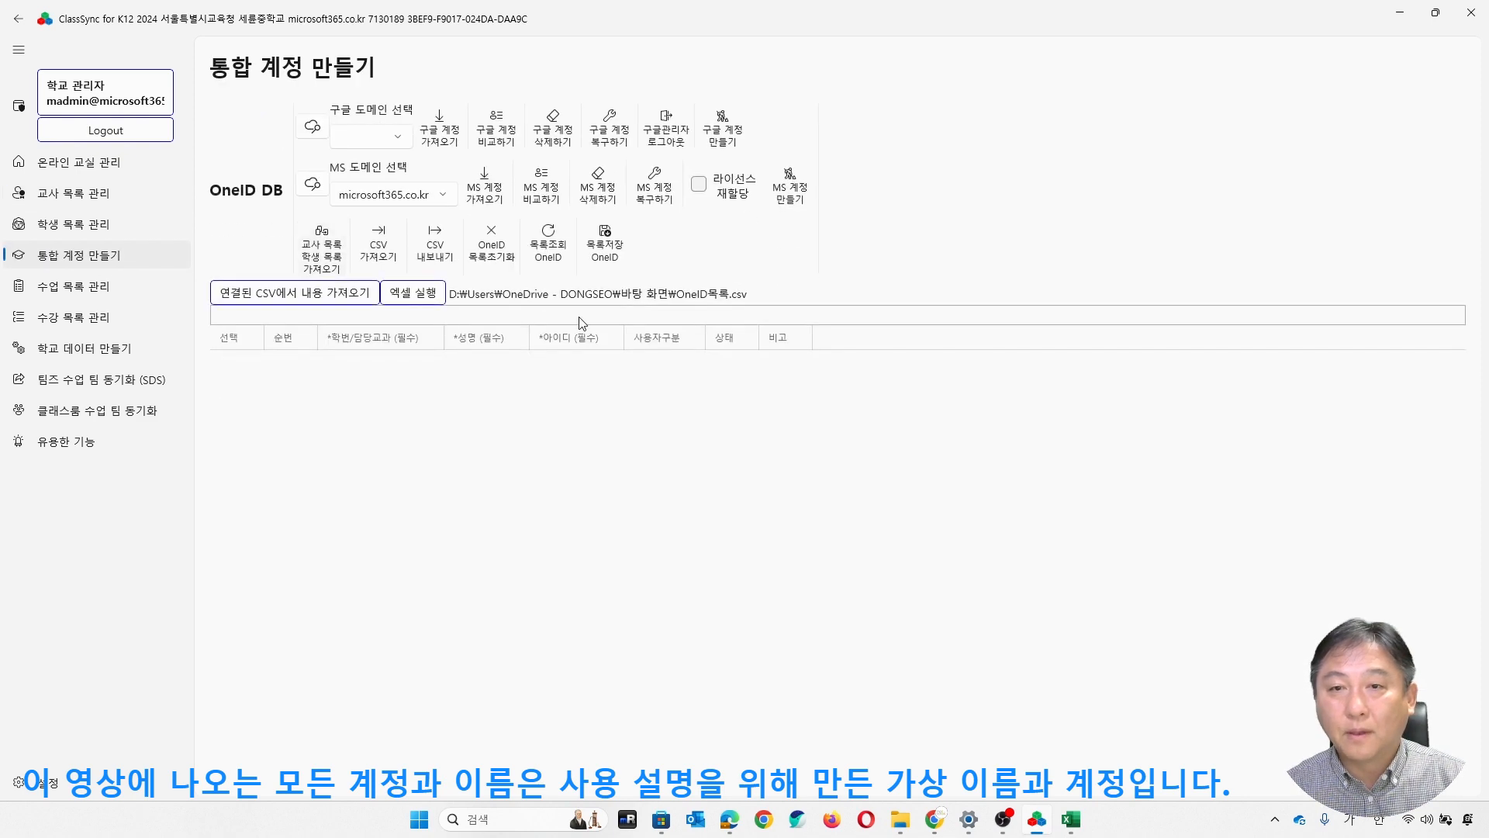
left_click(328, 264)
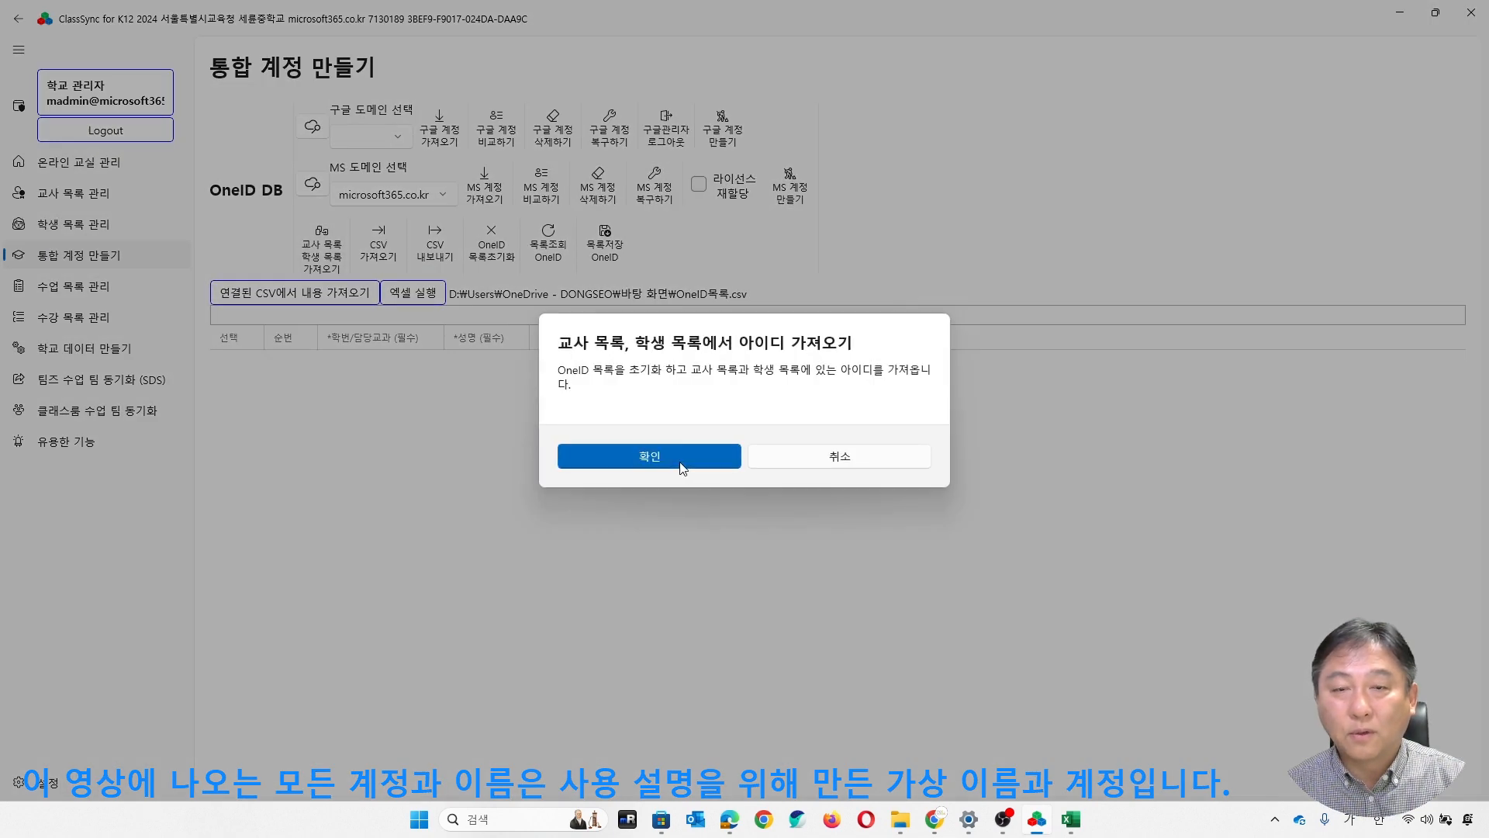
left_click(678, 461)
scroll(844, 495, "down", 4)
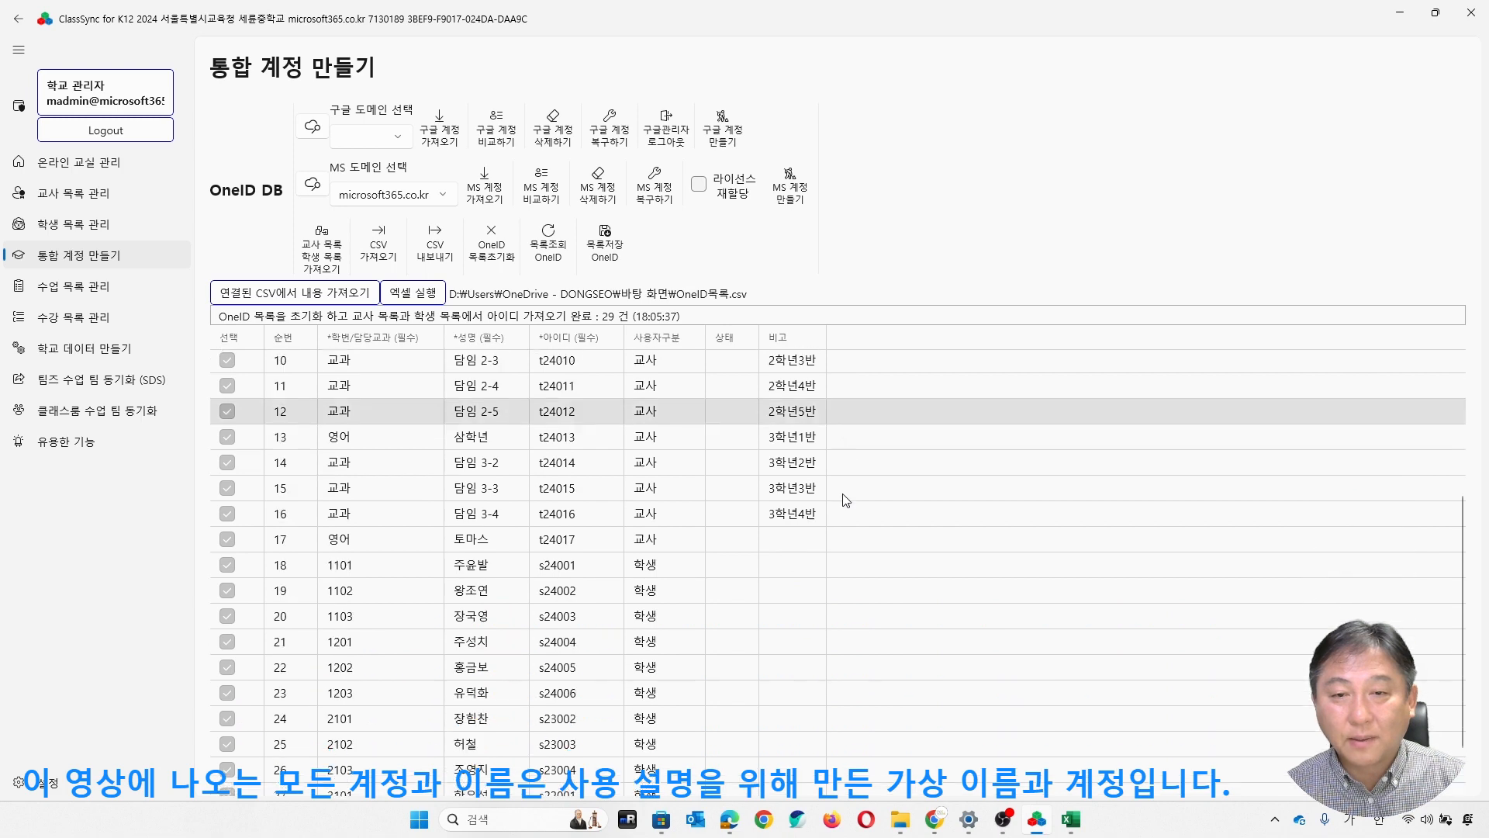
scroll(839, 496, "up", 4)
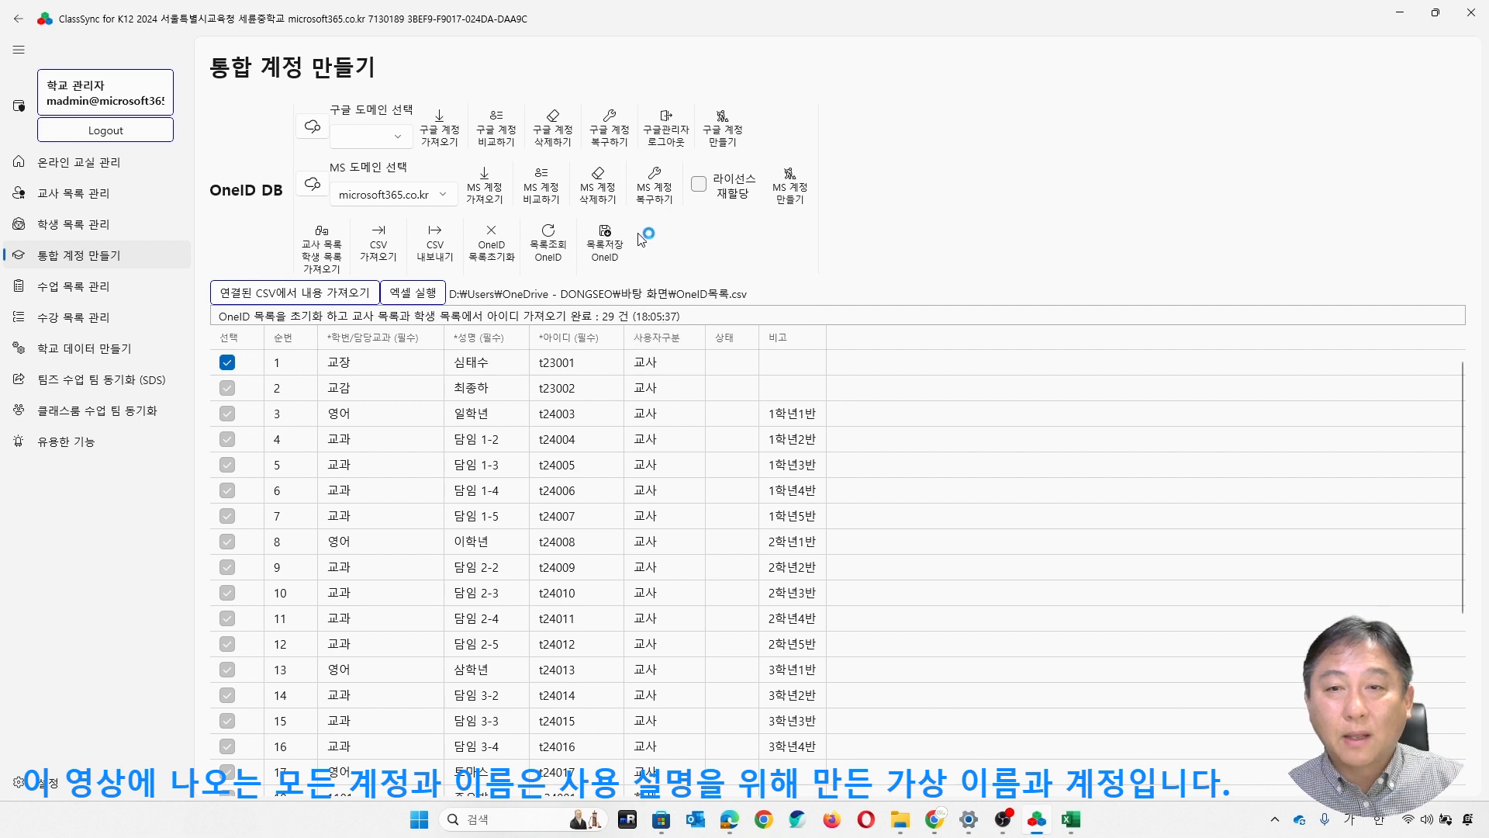
- Compare the OneID list with the existing Google accounts and review the 비고 entries for teachers and students
left_click(738, 137)
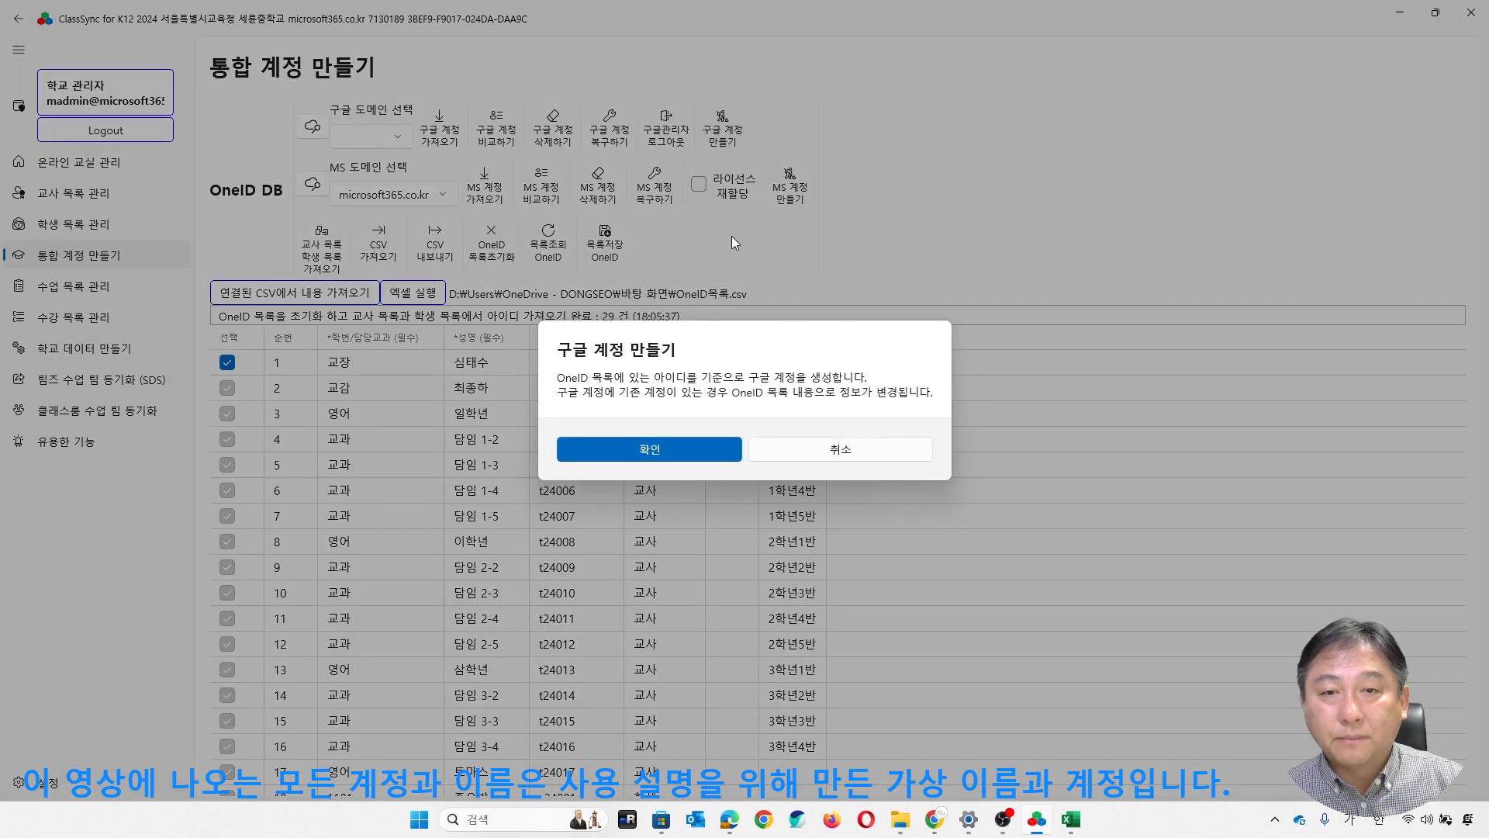
left_click(709, 448)
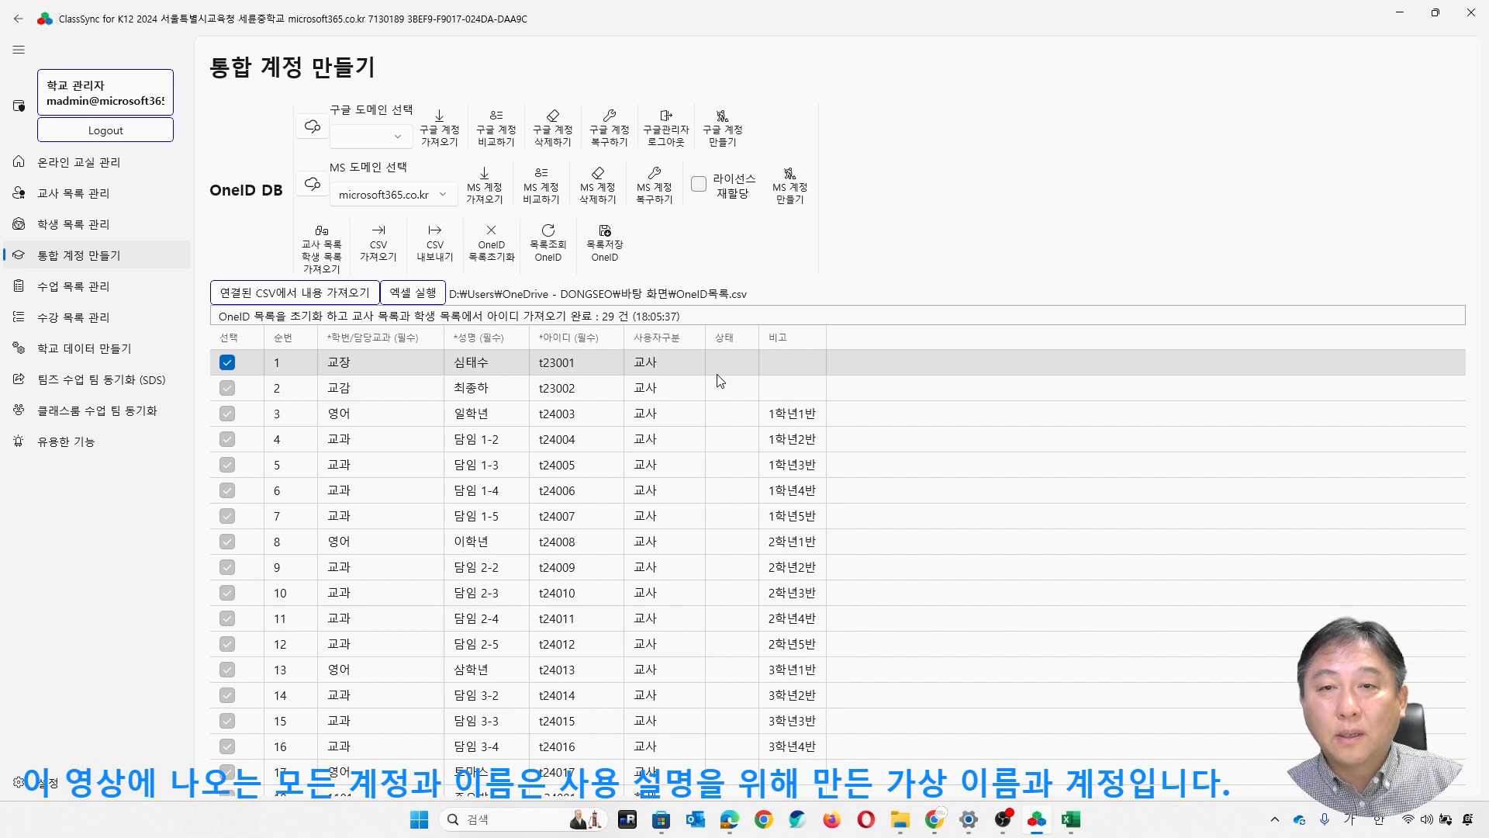
left_click(510, 143)
left_click(723, 456)
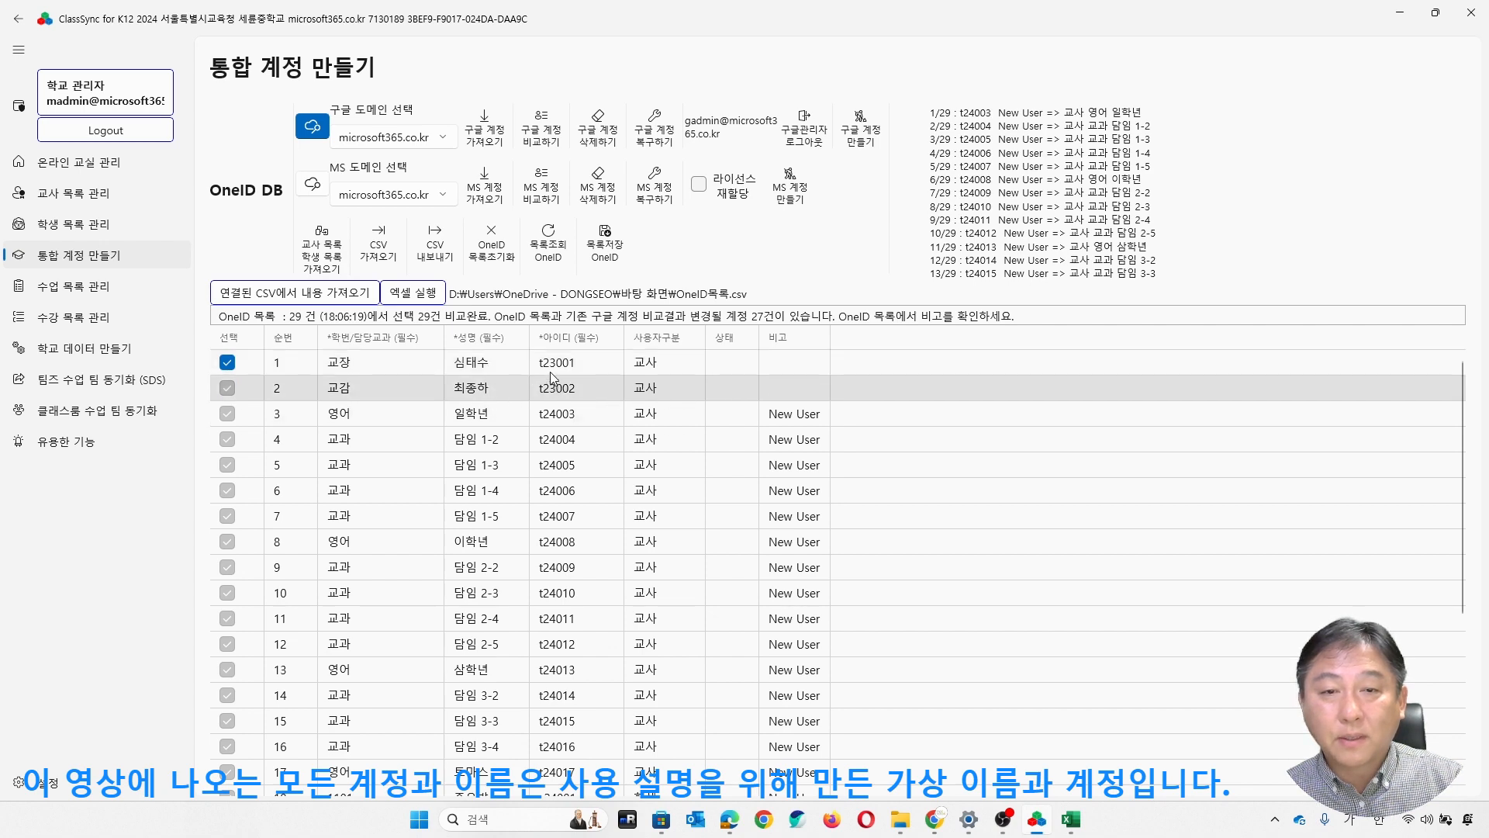
scroll(856, 533, "down", 3)
scroll(857, 532, "down", 2)
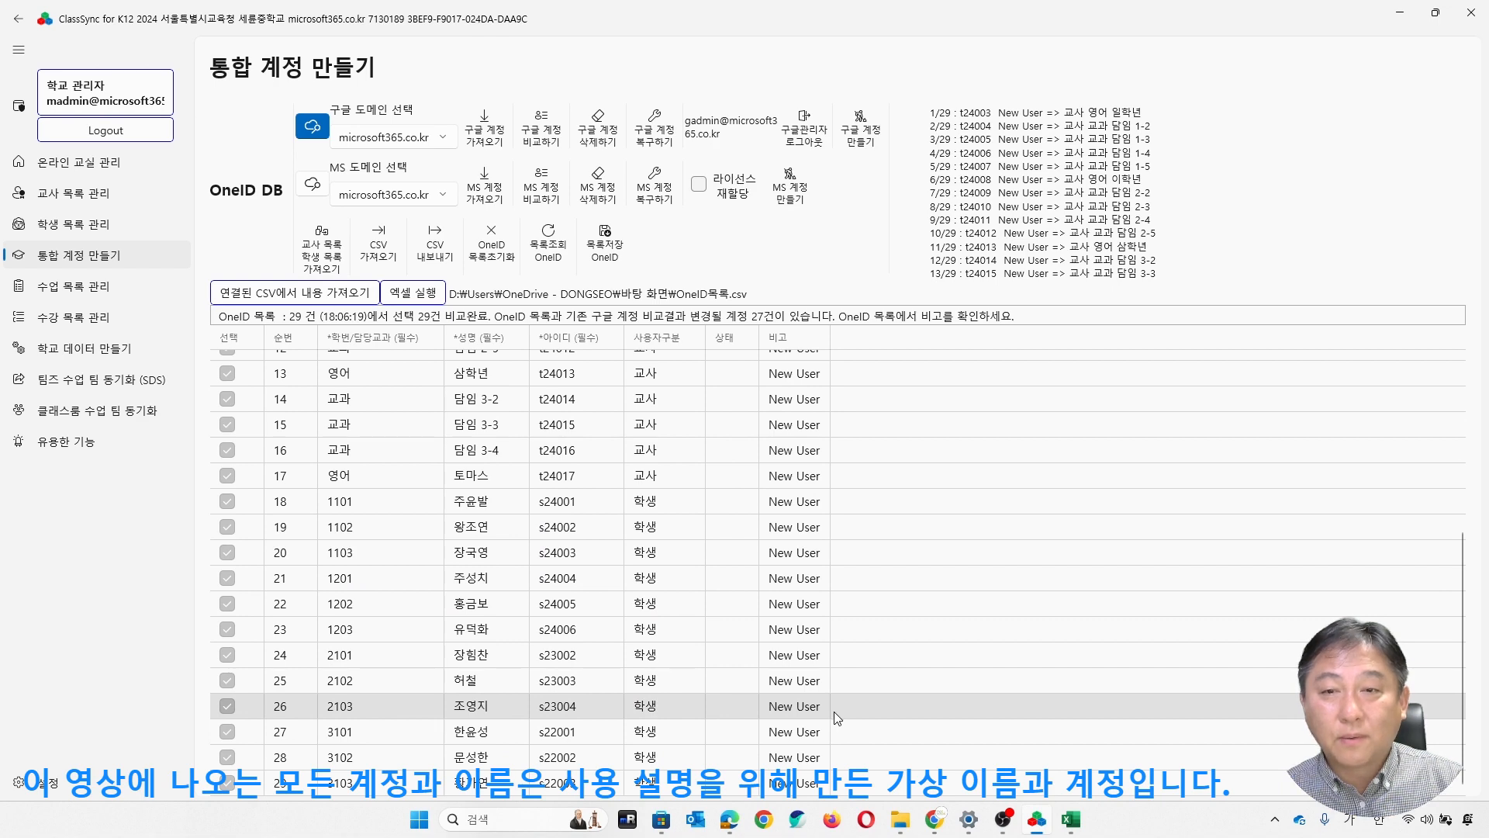
- View the current USERS accounts in the Google Admin console, then create Google accounts from the OneID list in ClassSync
left_click(935, 829)
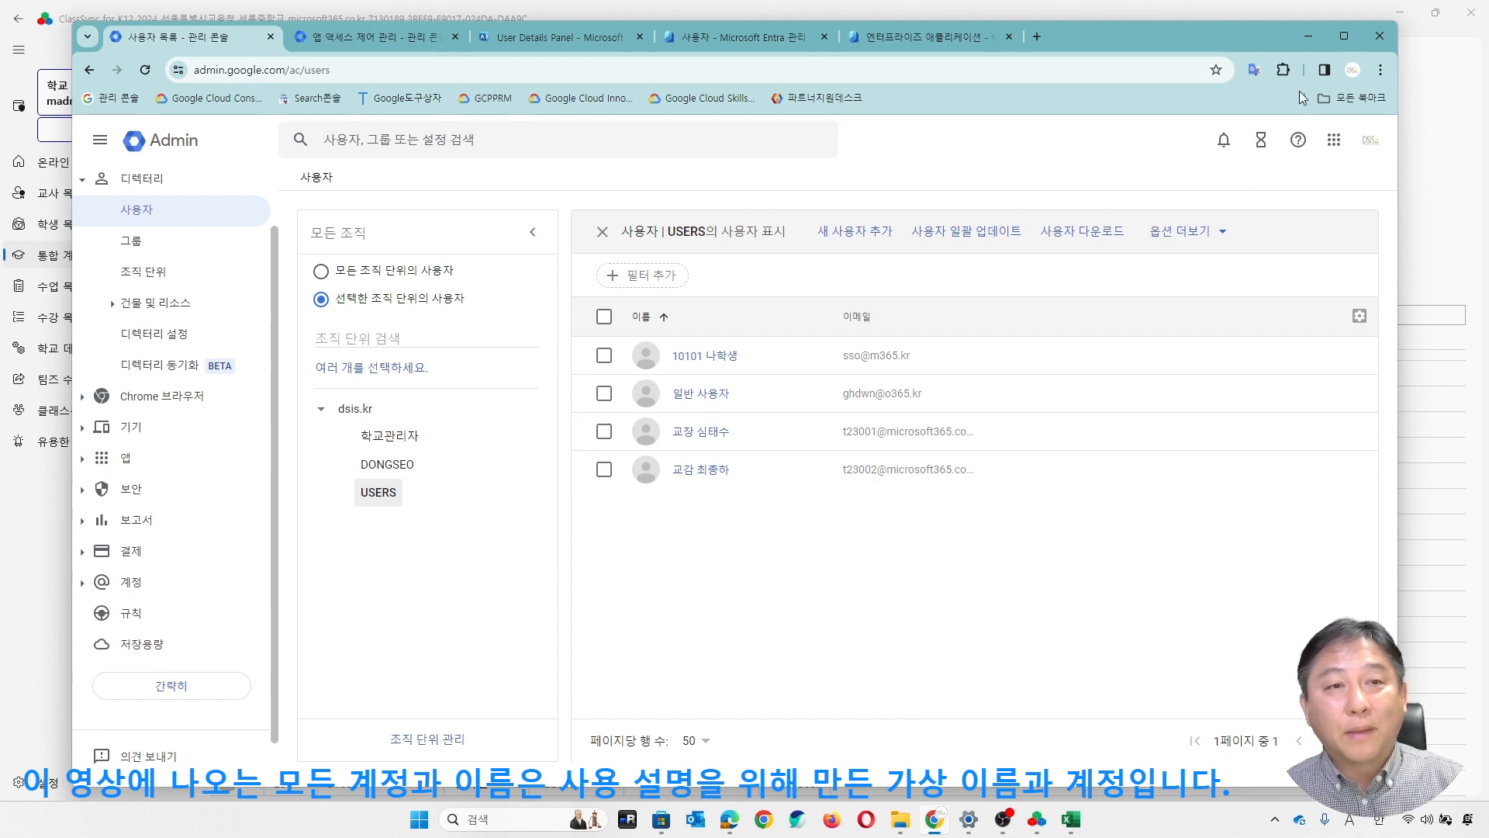
left_click(1309, 37)
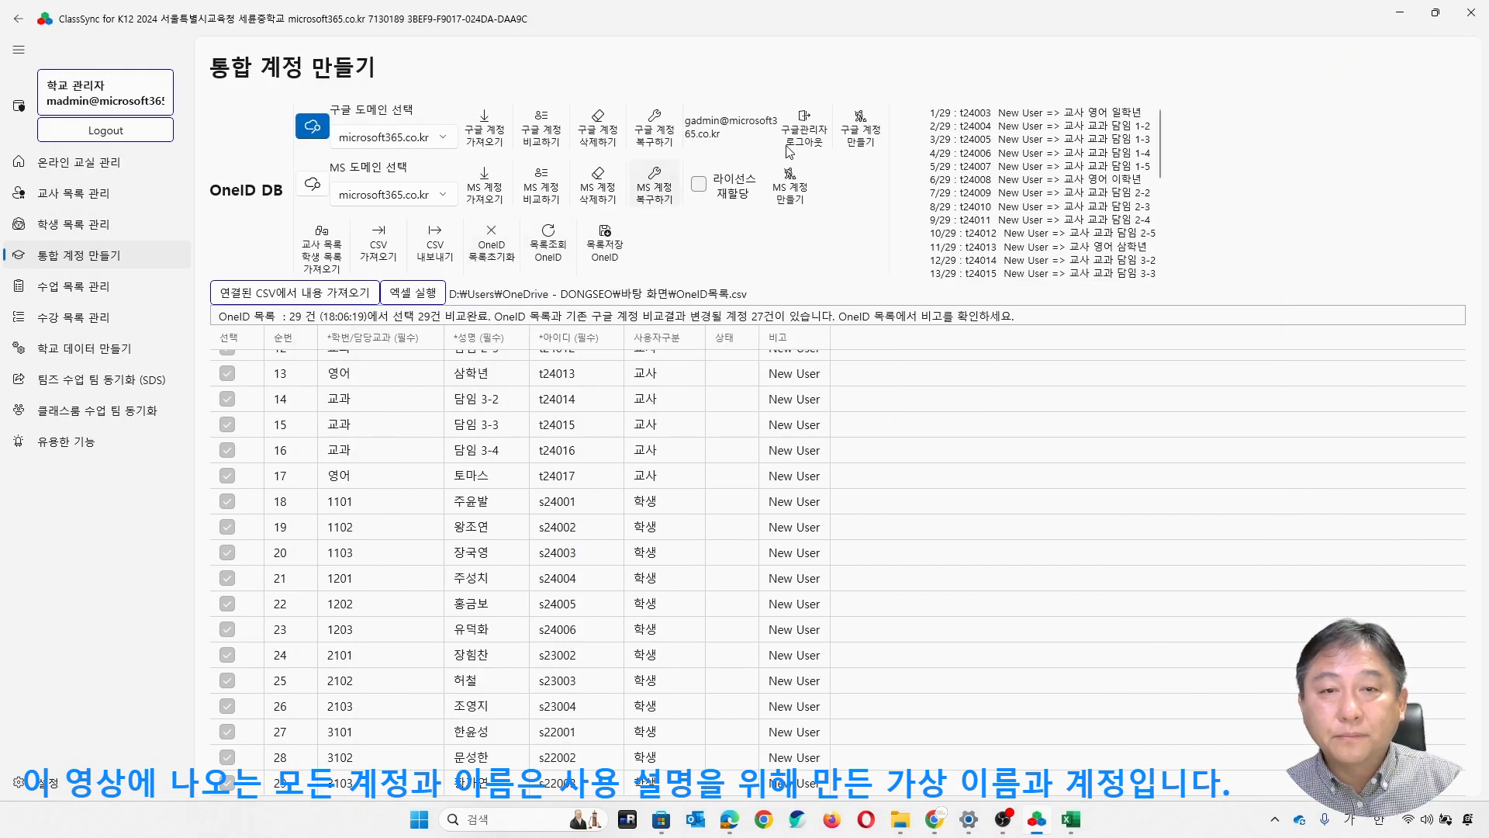
left_click(863, 140)
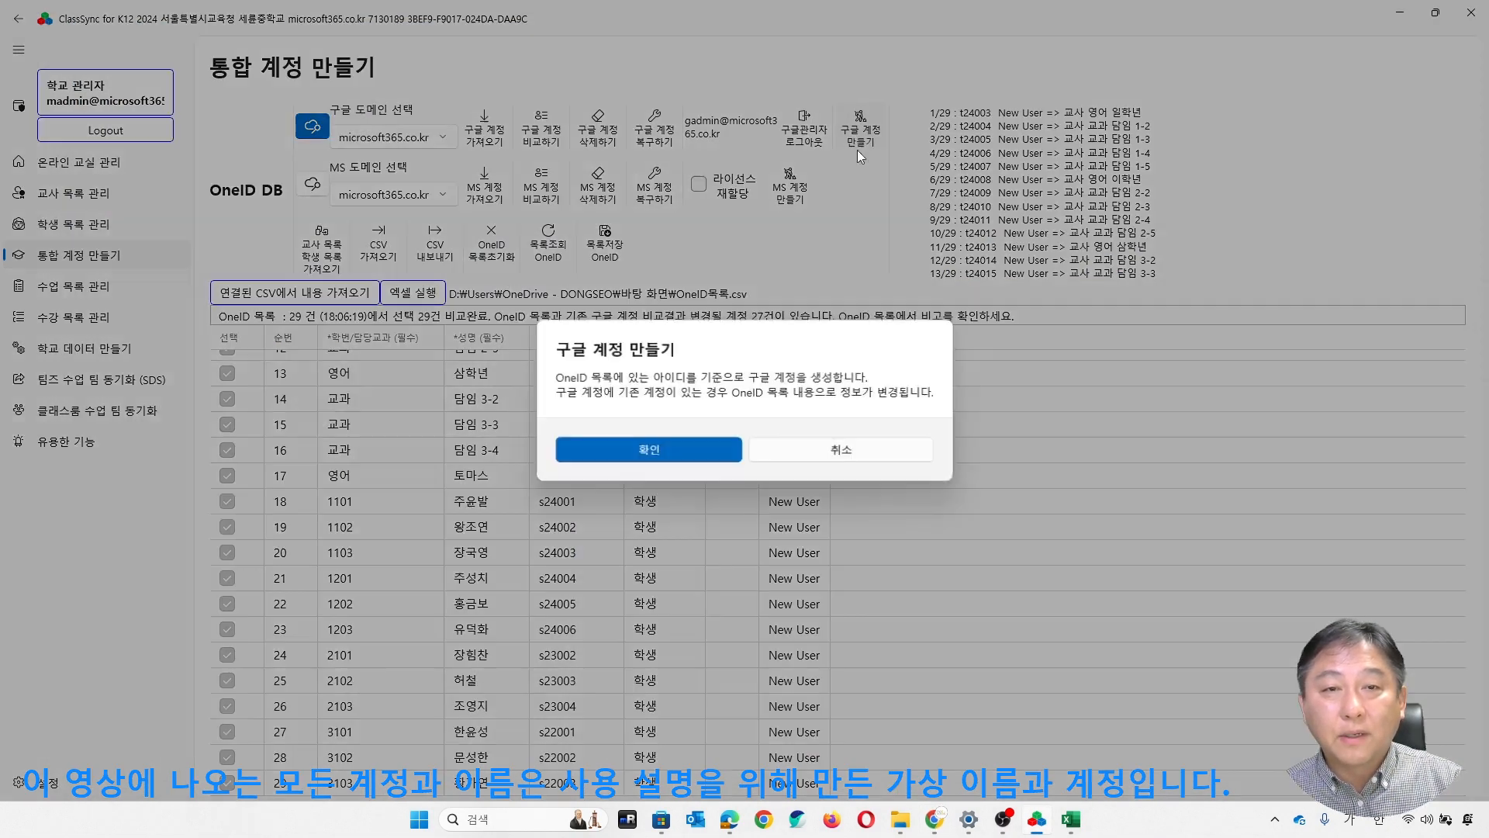
left_click(674, 453)
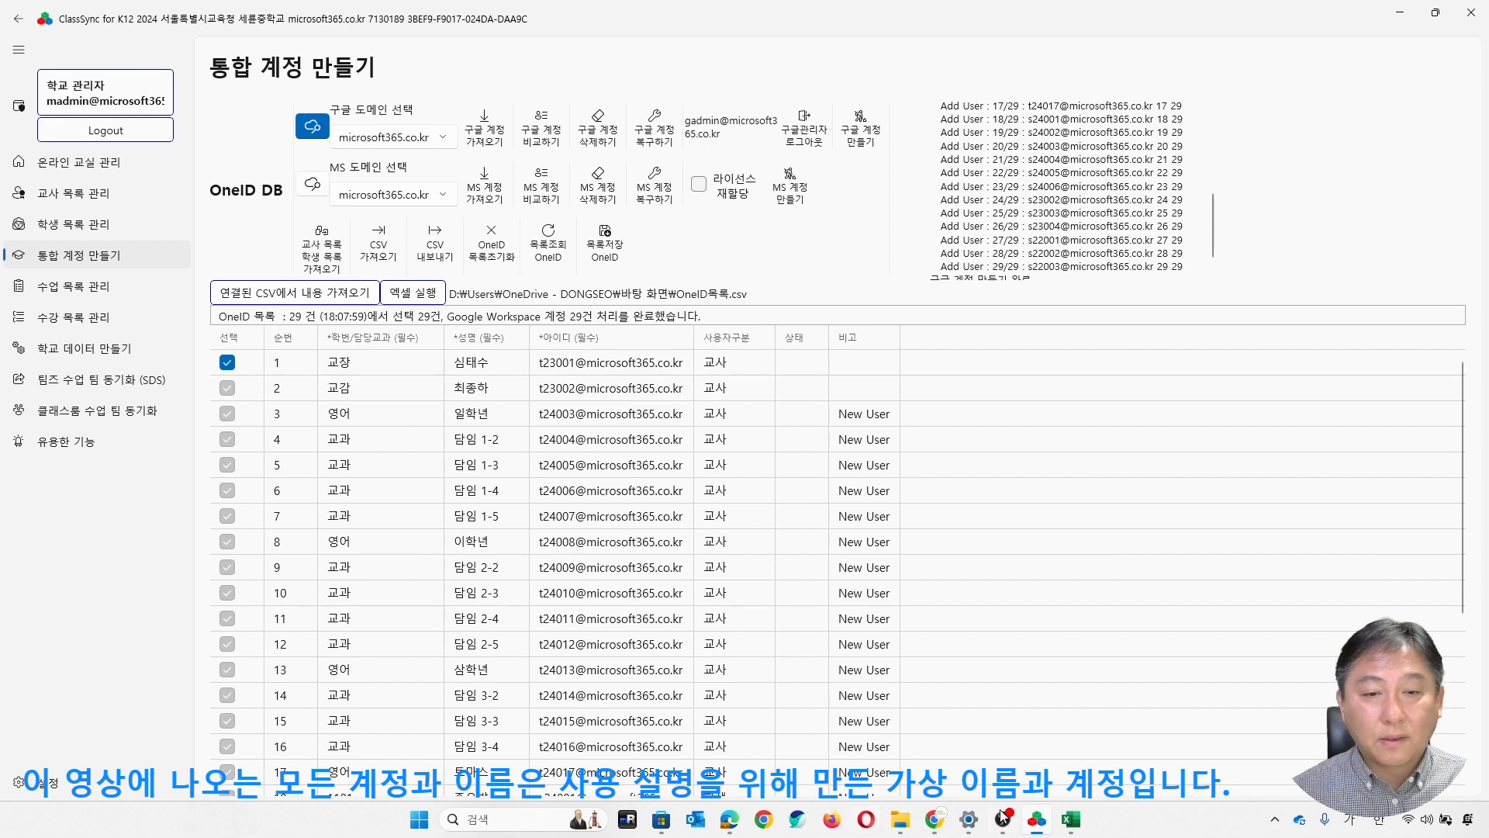
- Switch to the Google Admin console and reload its user list, verifying the sign-in with the administrator account password
left_click(934, 819)
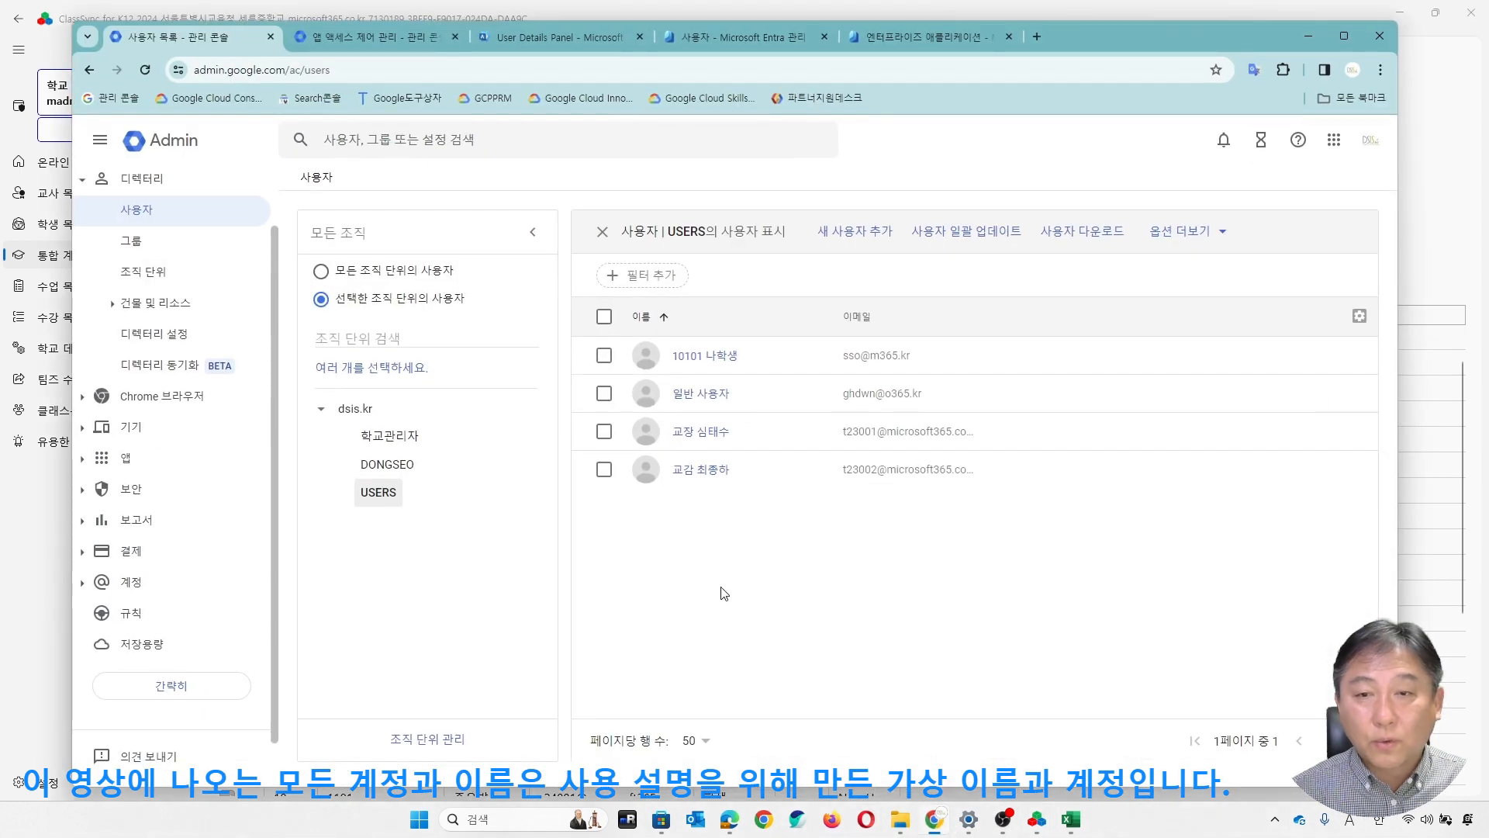
left_click(145, 70)
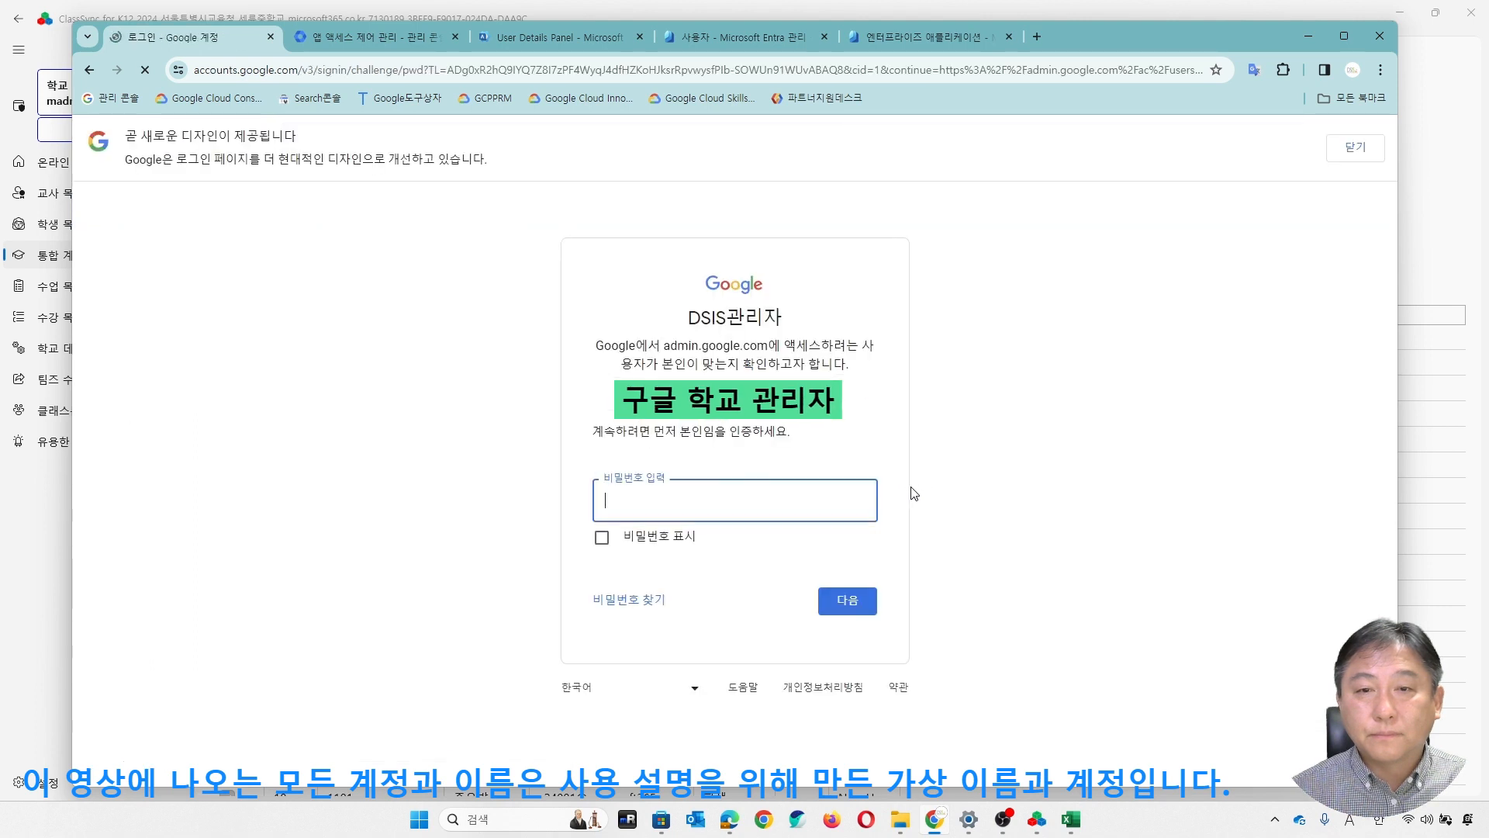
type("***")
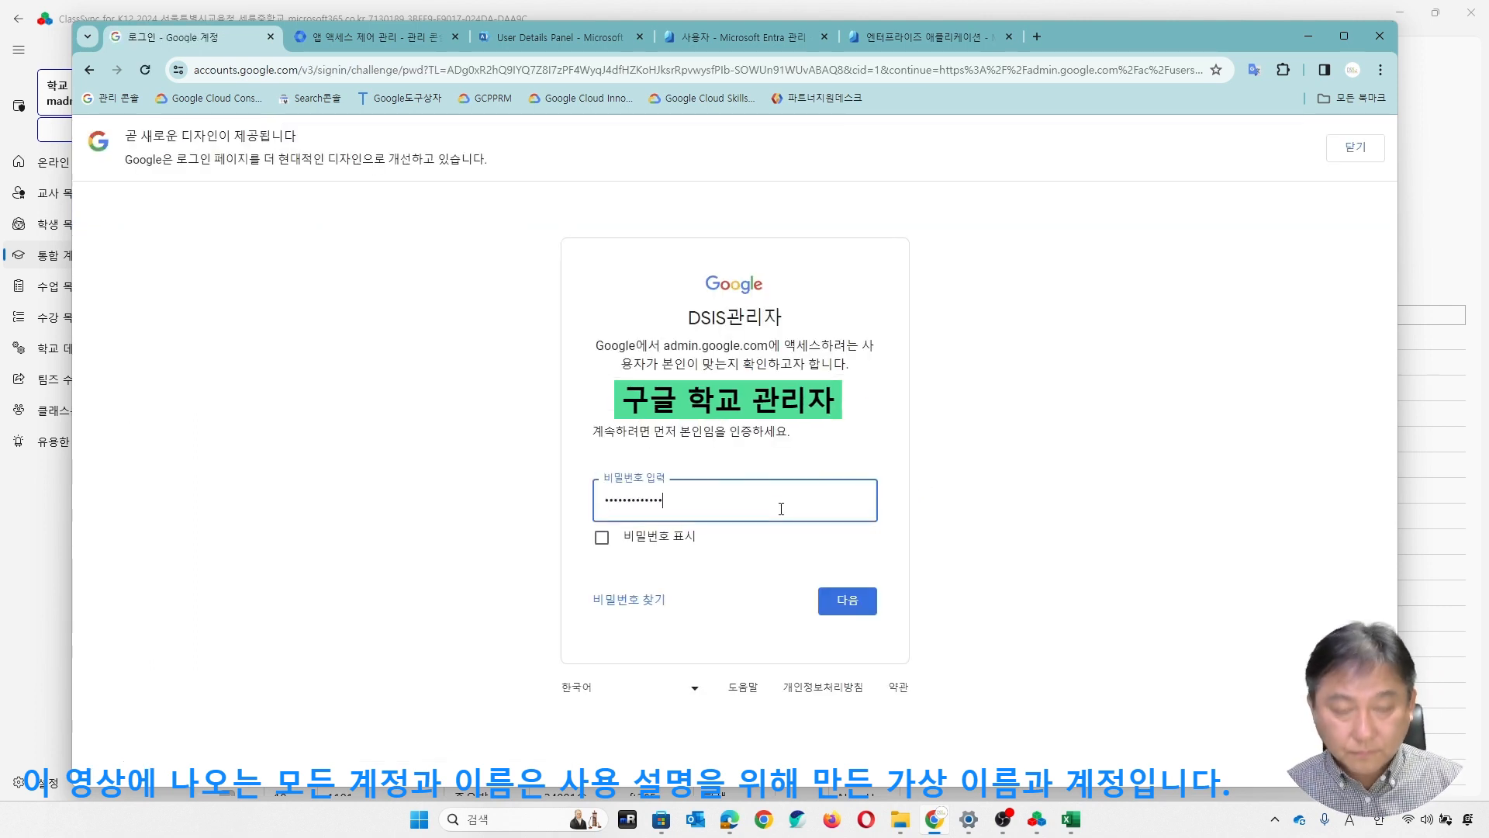
key("Return")
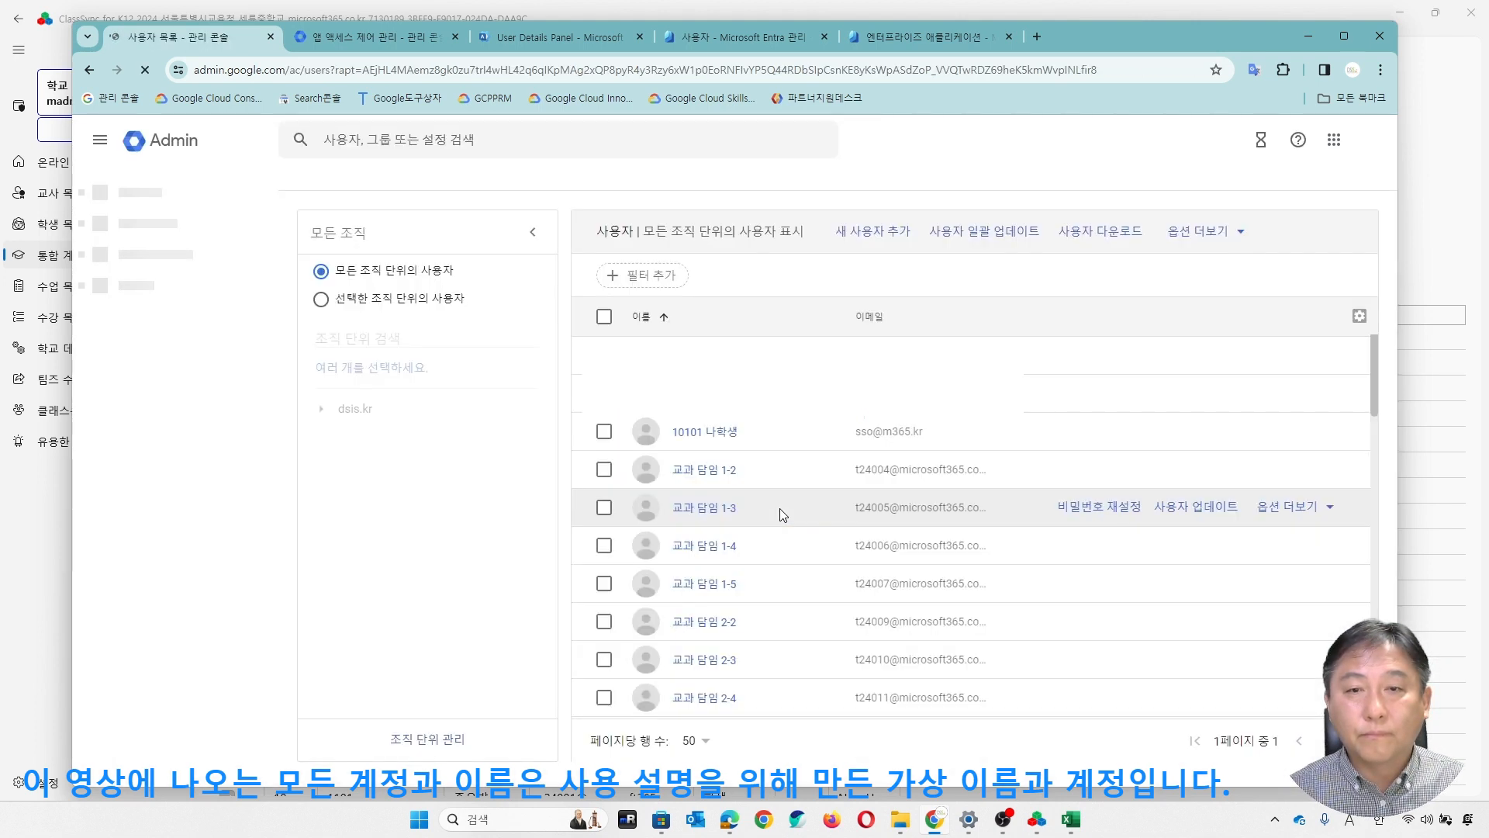
- Expand the organizational units down to 세륜중학교 and examine the user lists of the school, 교사 and 학생 units
left_click(344, 439)
left_click(366, 463)
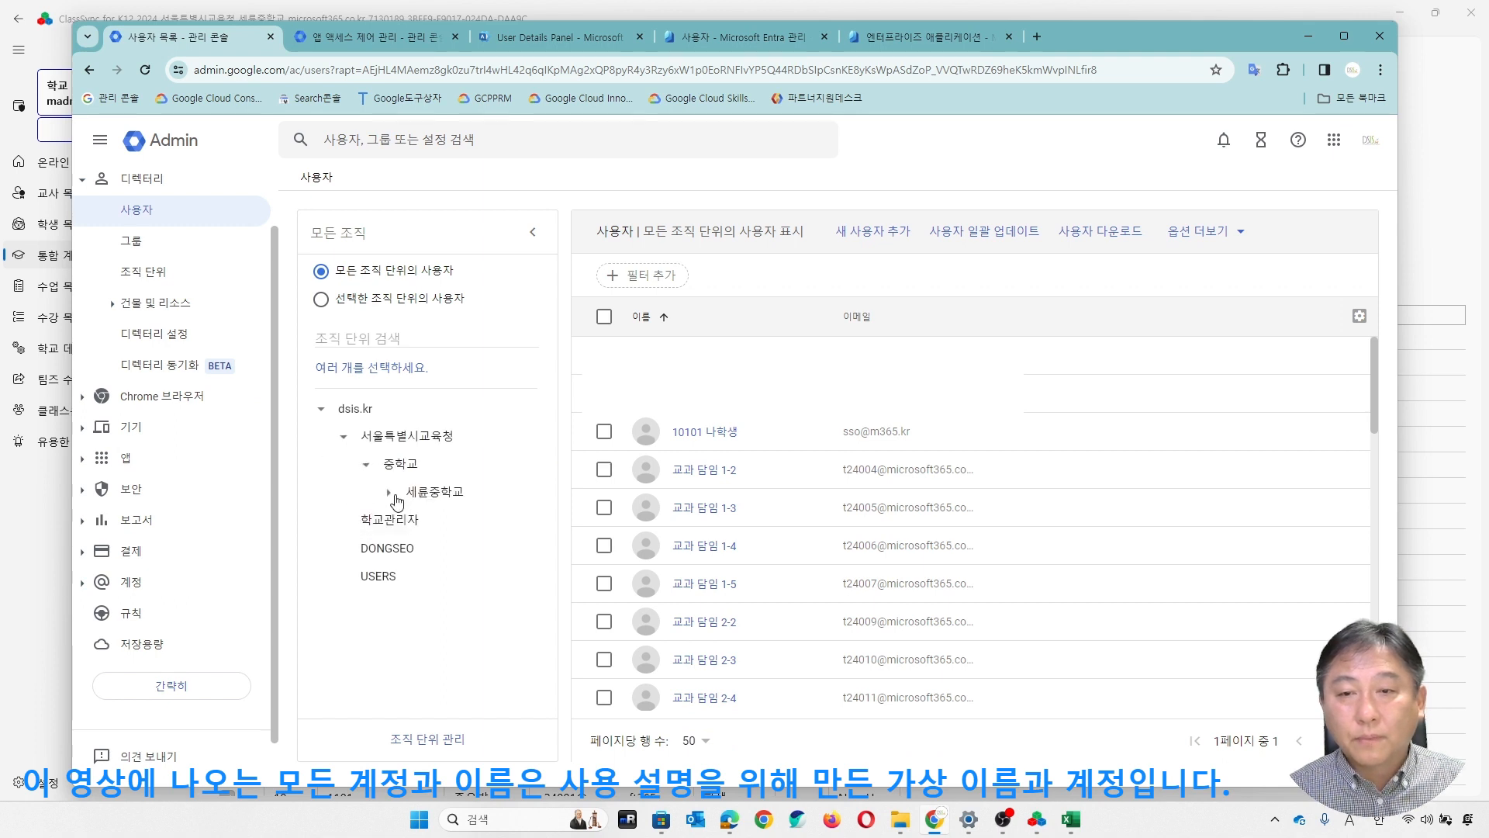
left_click(389, 493)
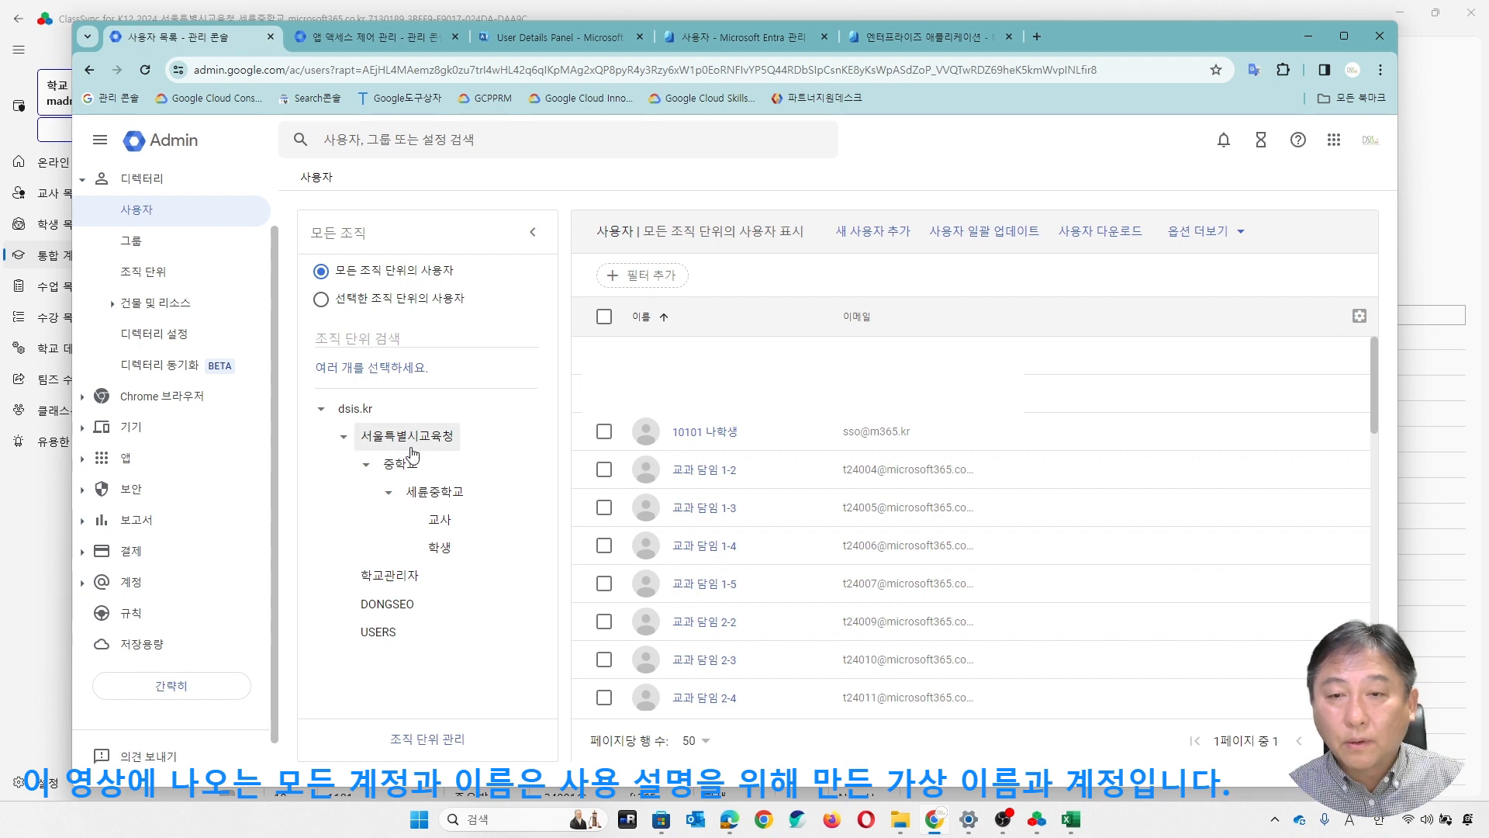
left_click(449, 503)
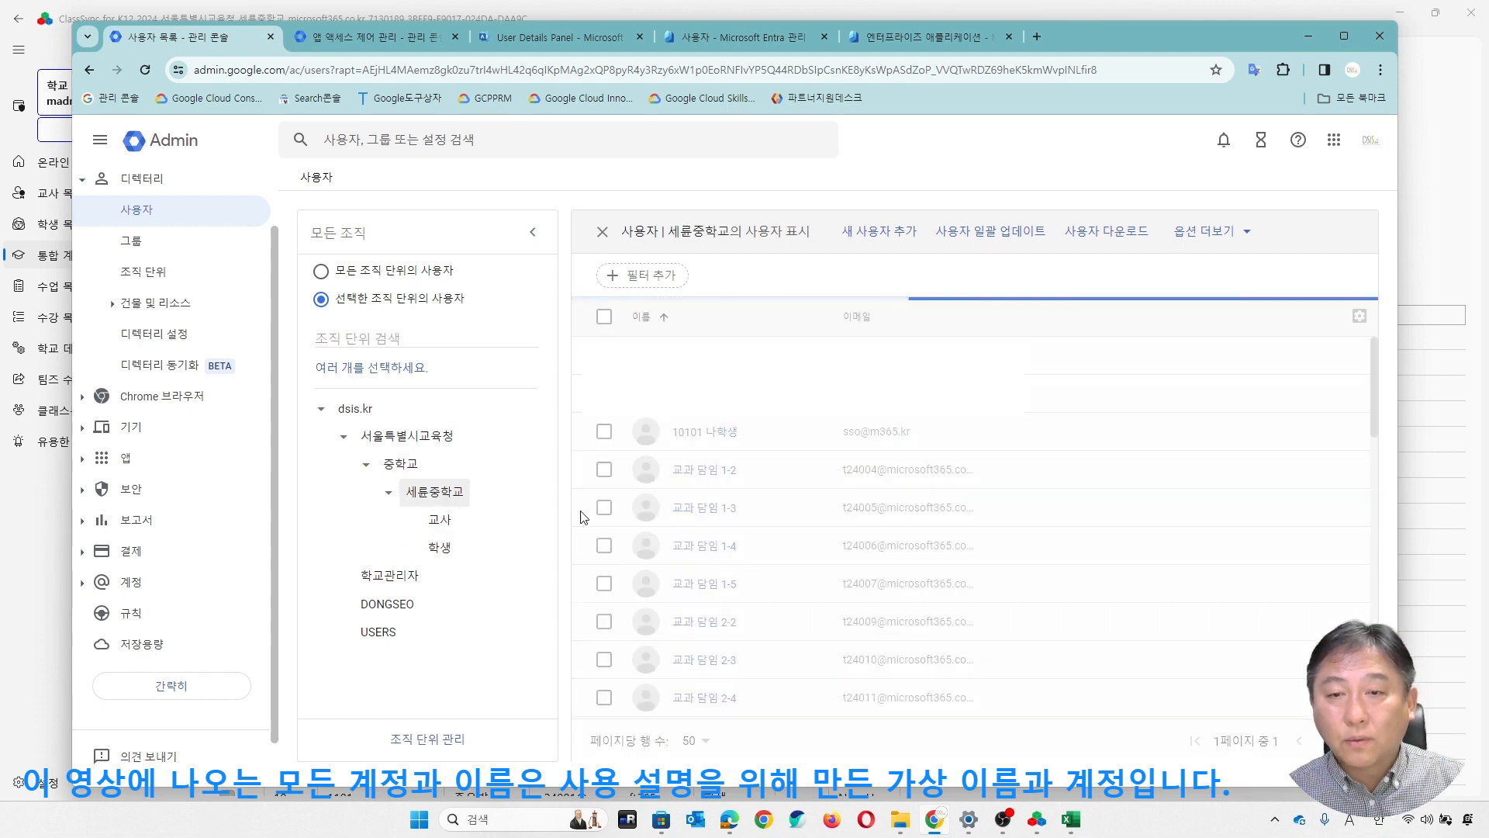
left_click(440, 520)
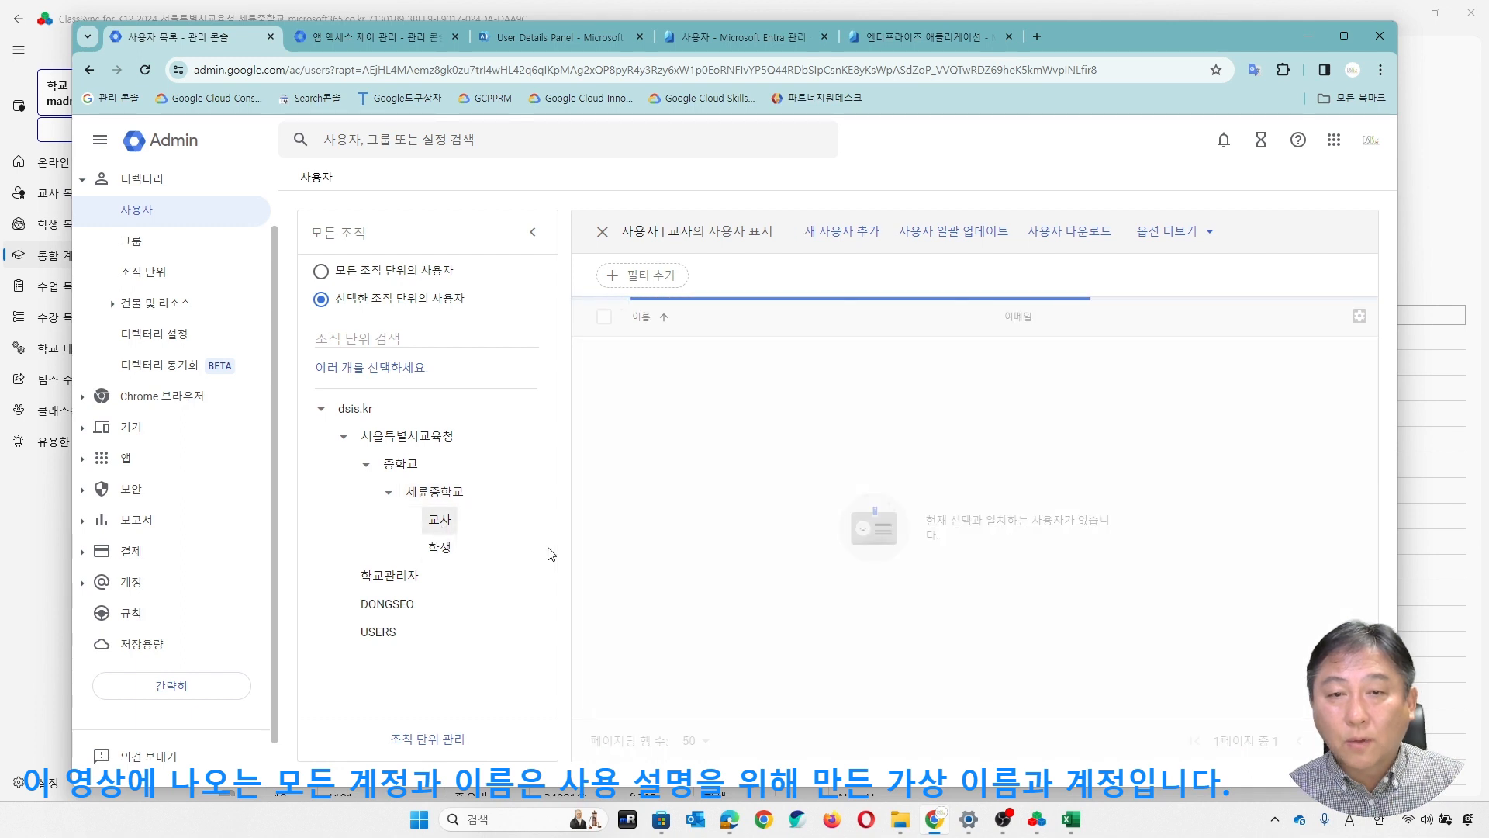
scroll(763, 535, "down", 3)
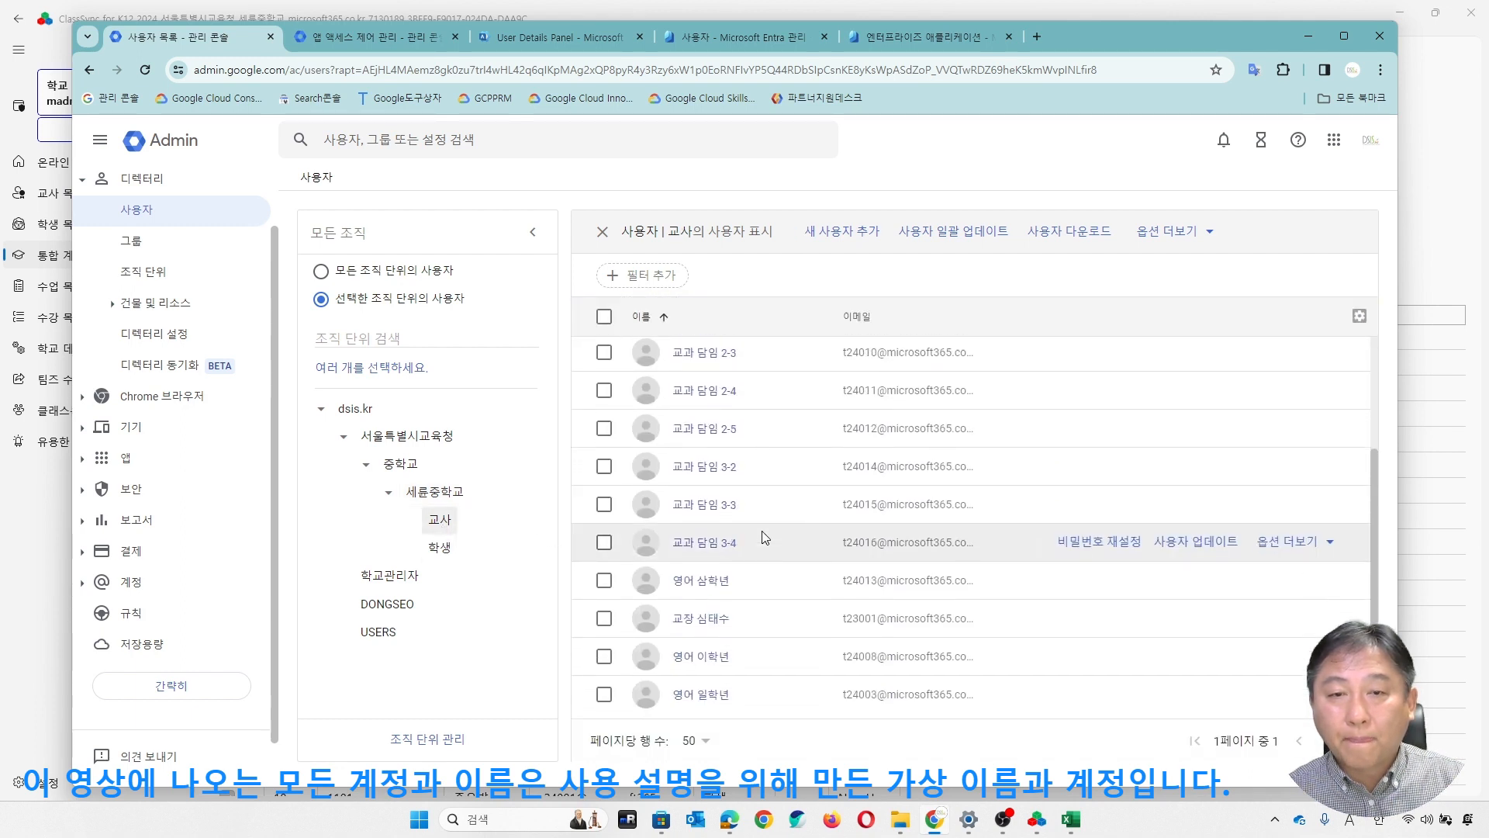
left_click(440, 546)
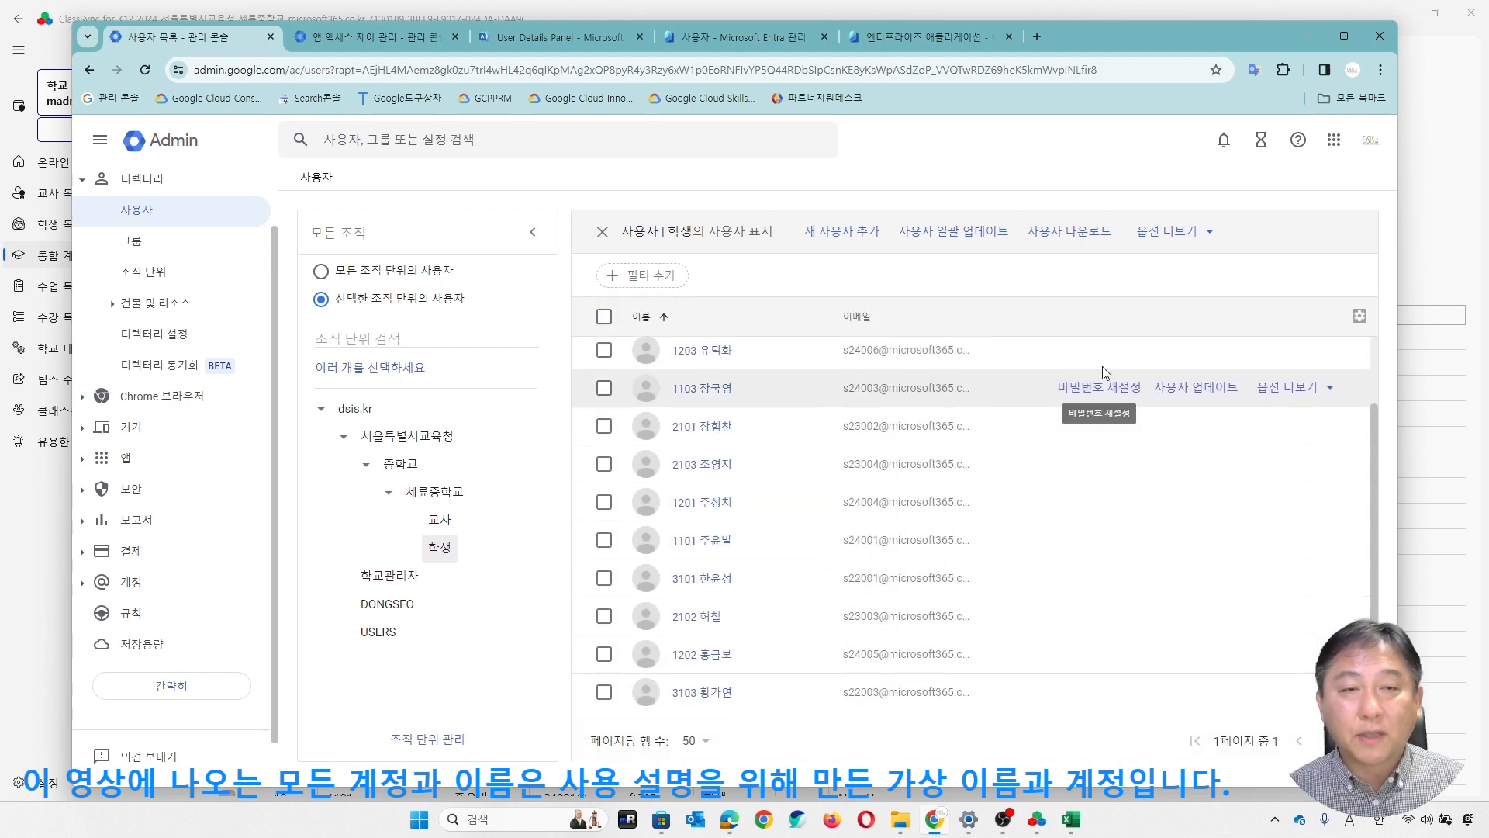
left_click(461, 519)
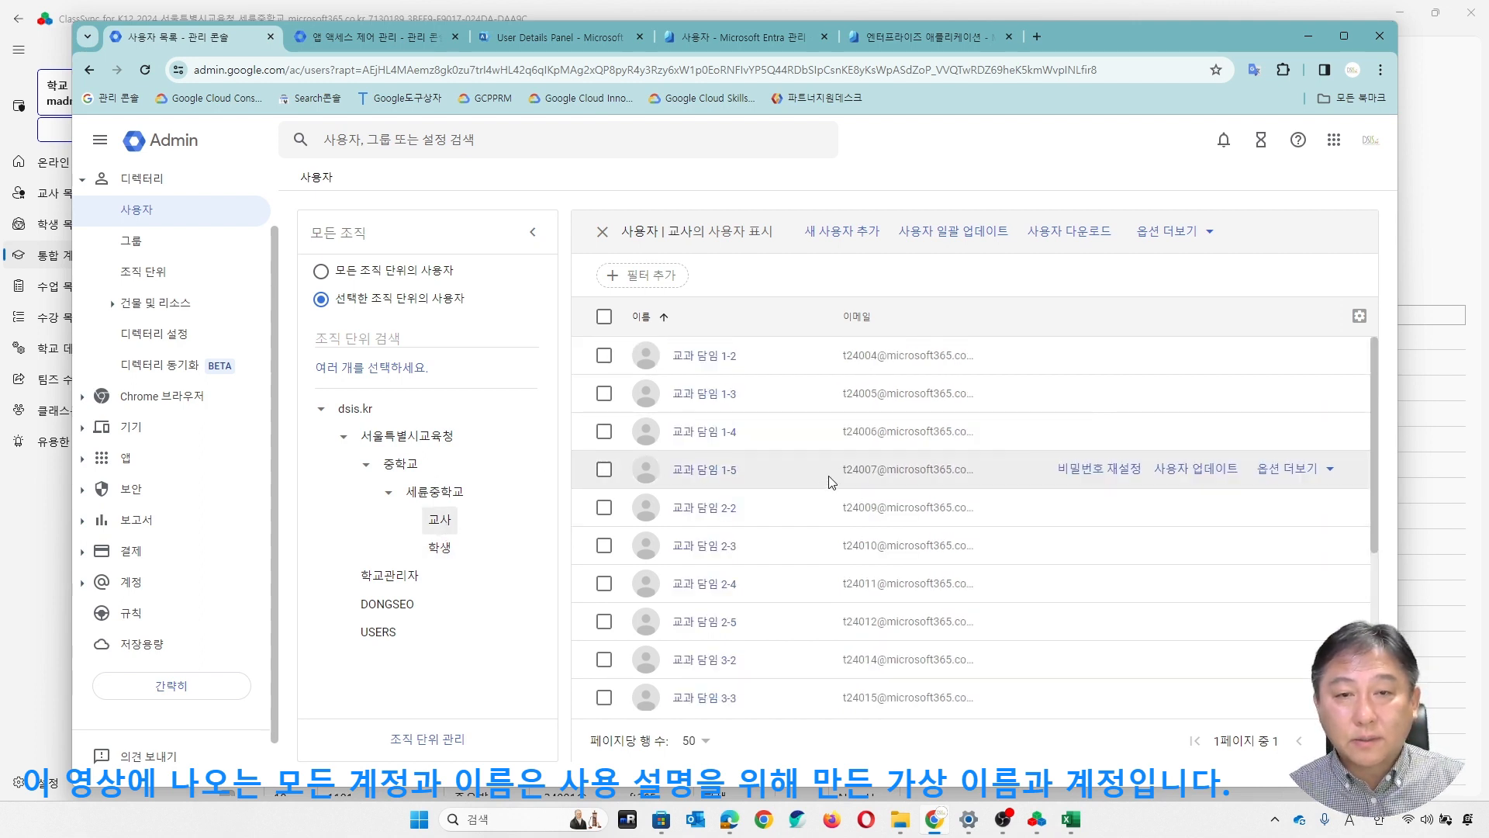
scroll(889, 469, "down", 3)
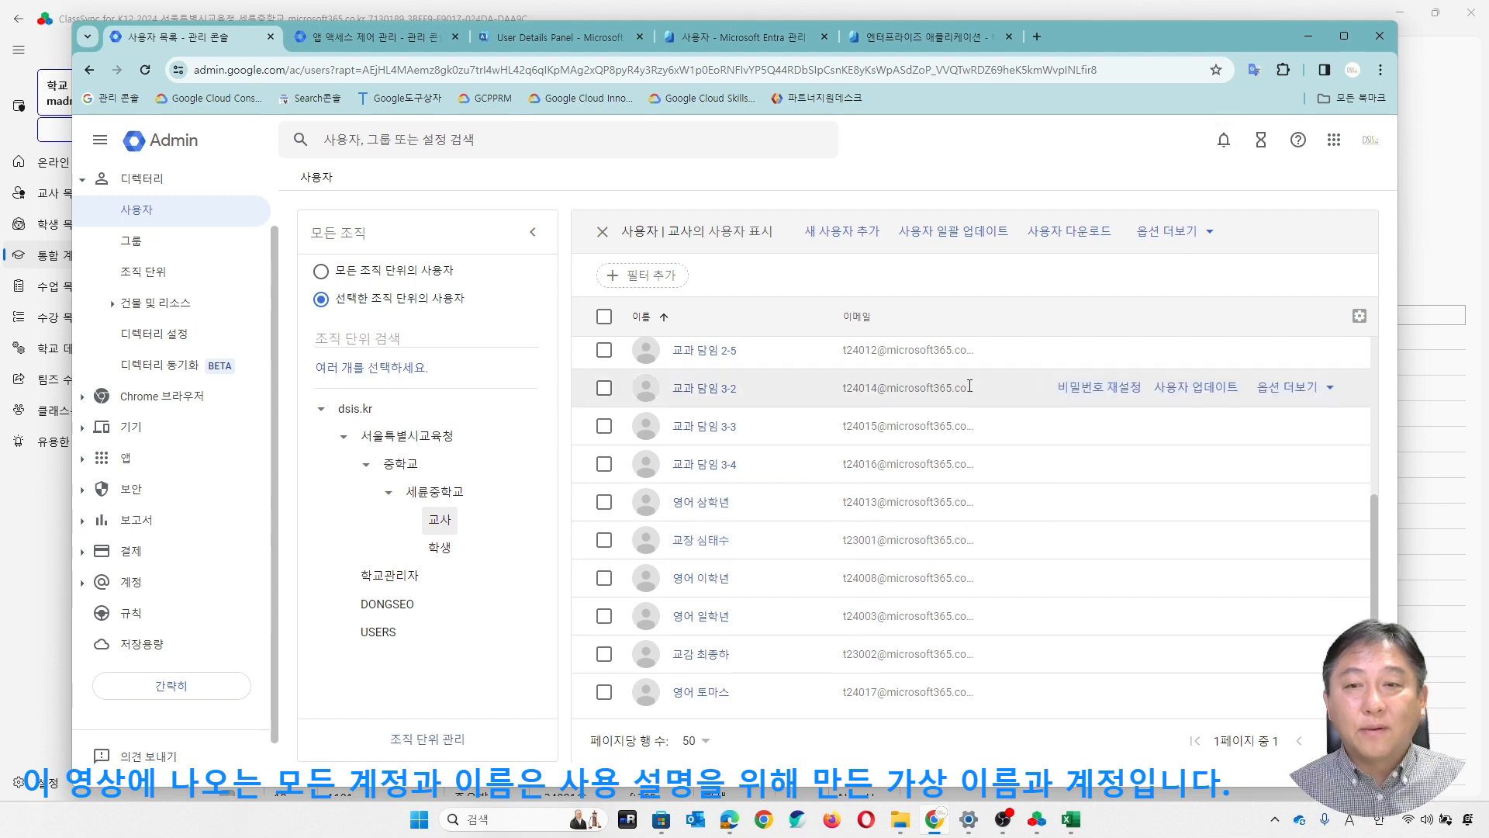
- Return to ClassSync, compare the OneID list with the existing MS accounts, and create Microsoft 365 accounts from the list
left_click(1307, 28)
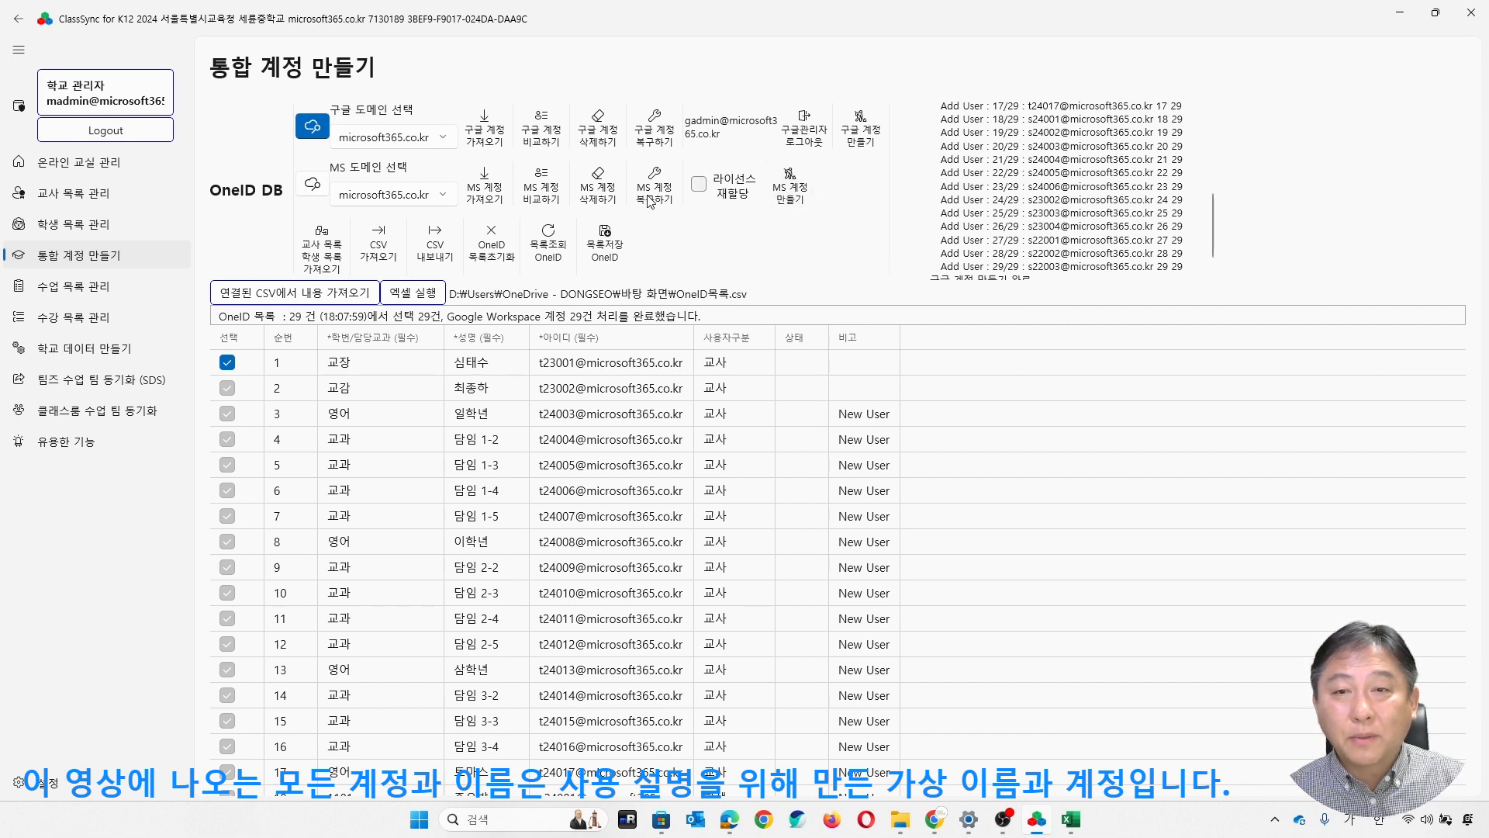
left_click(546, 197)
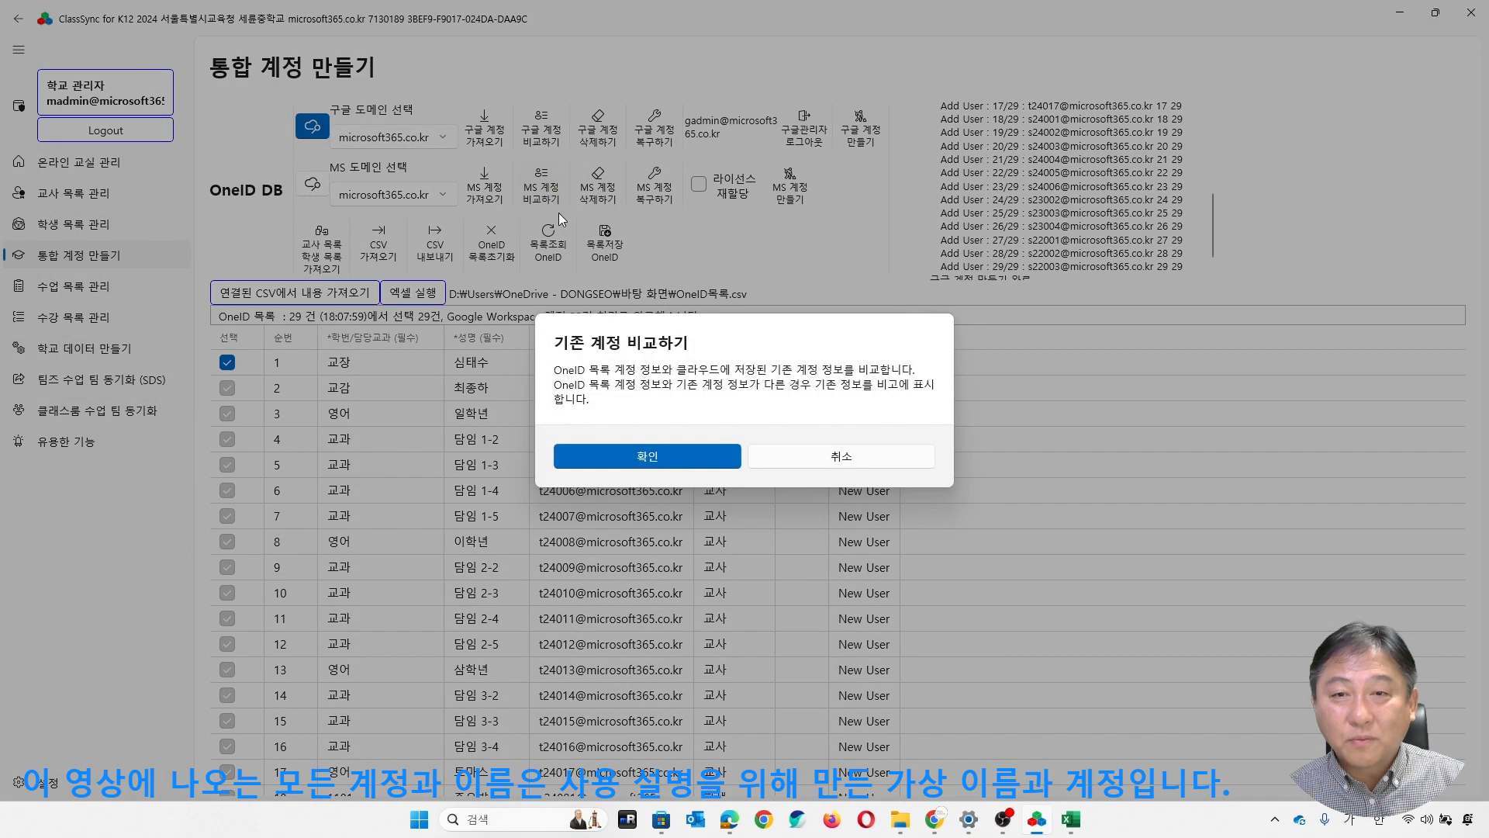
left_click(581, 456)
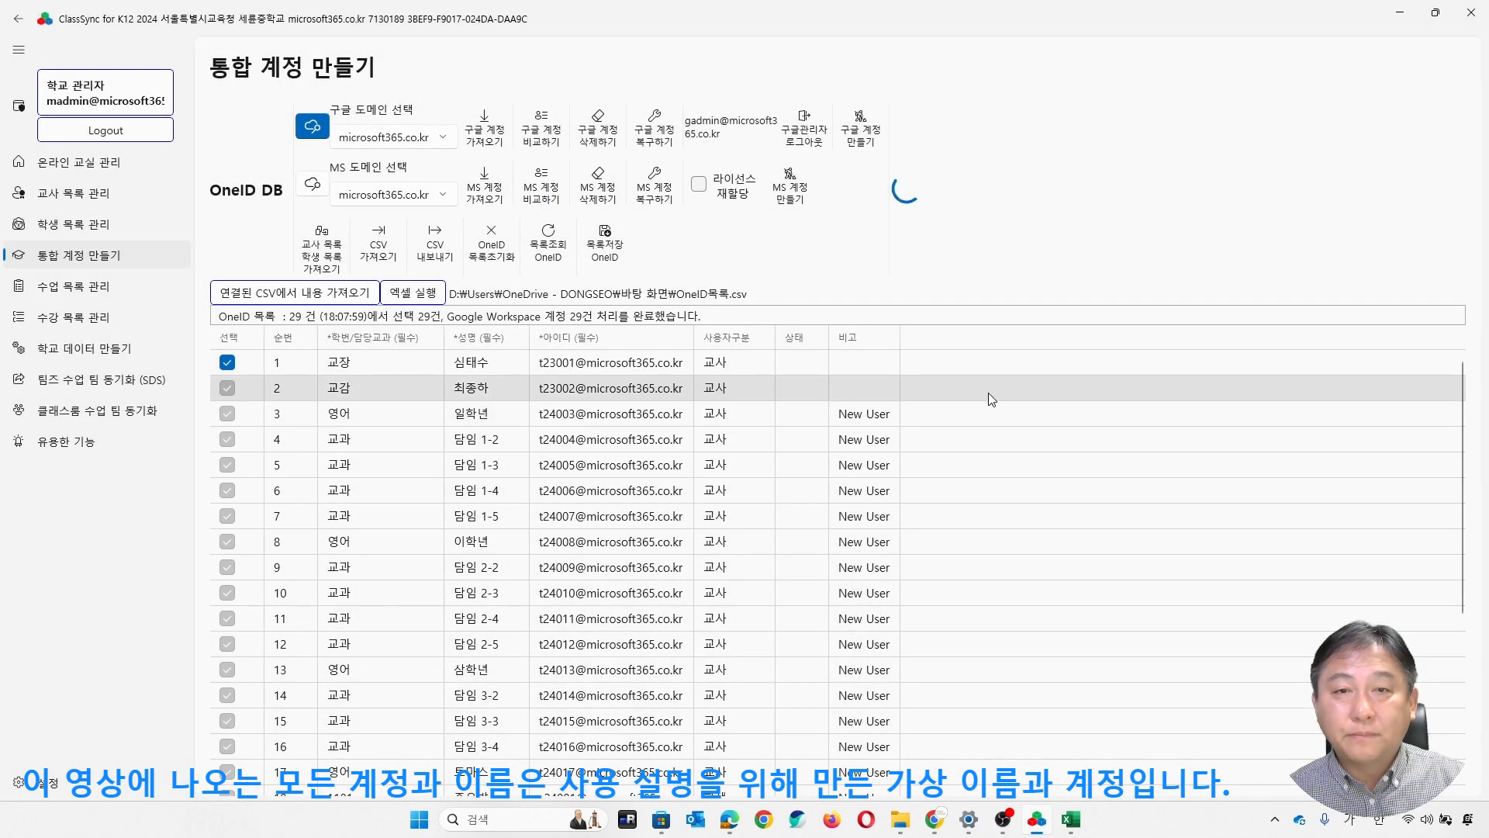
scroll(885, 420, "down", 4)
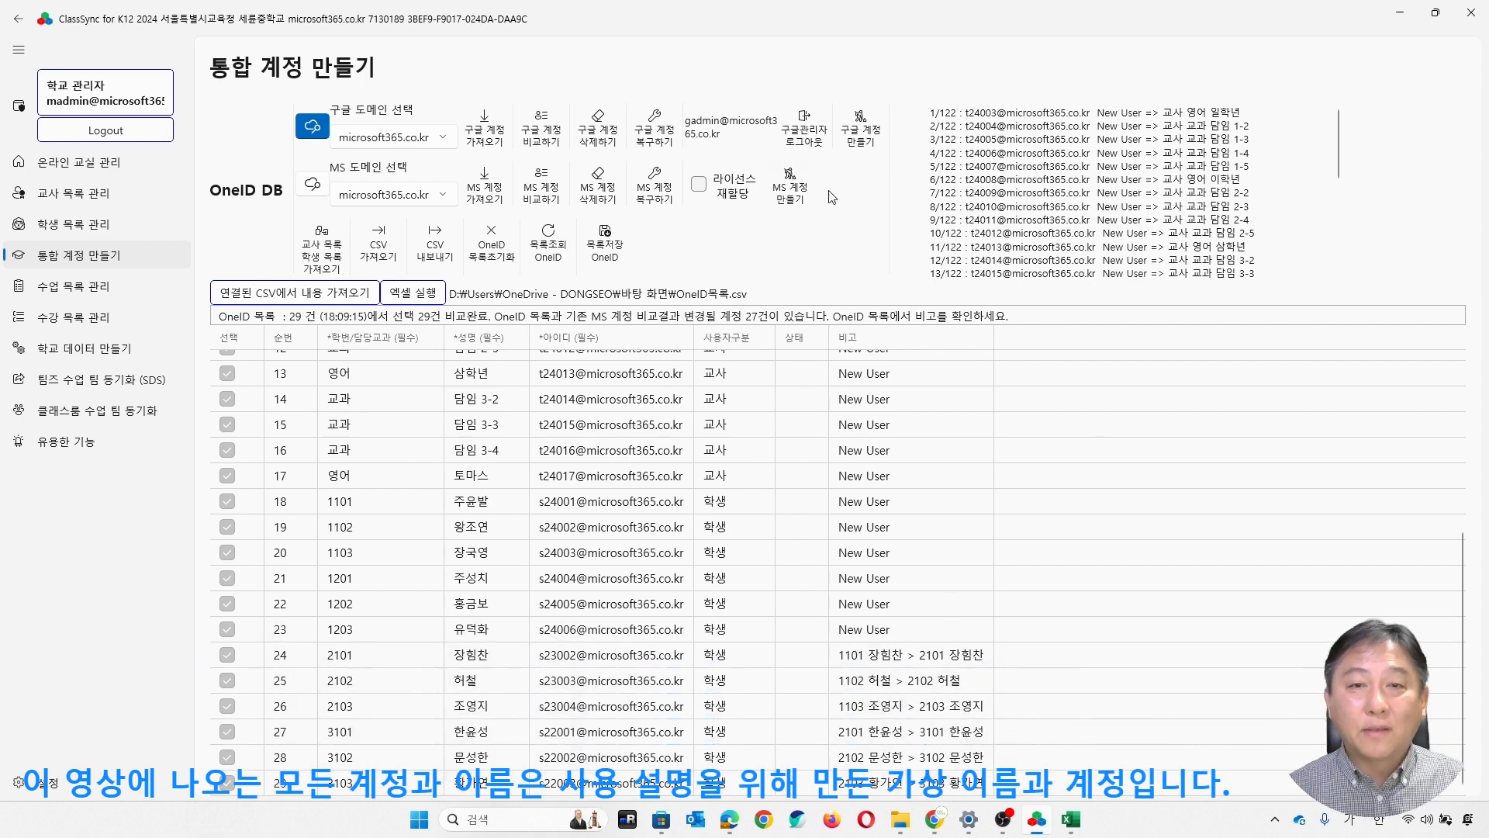
left_click(790, 195)
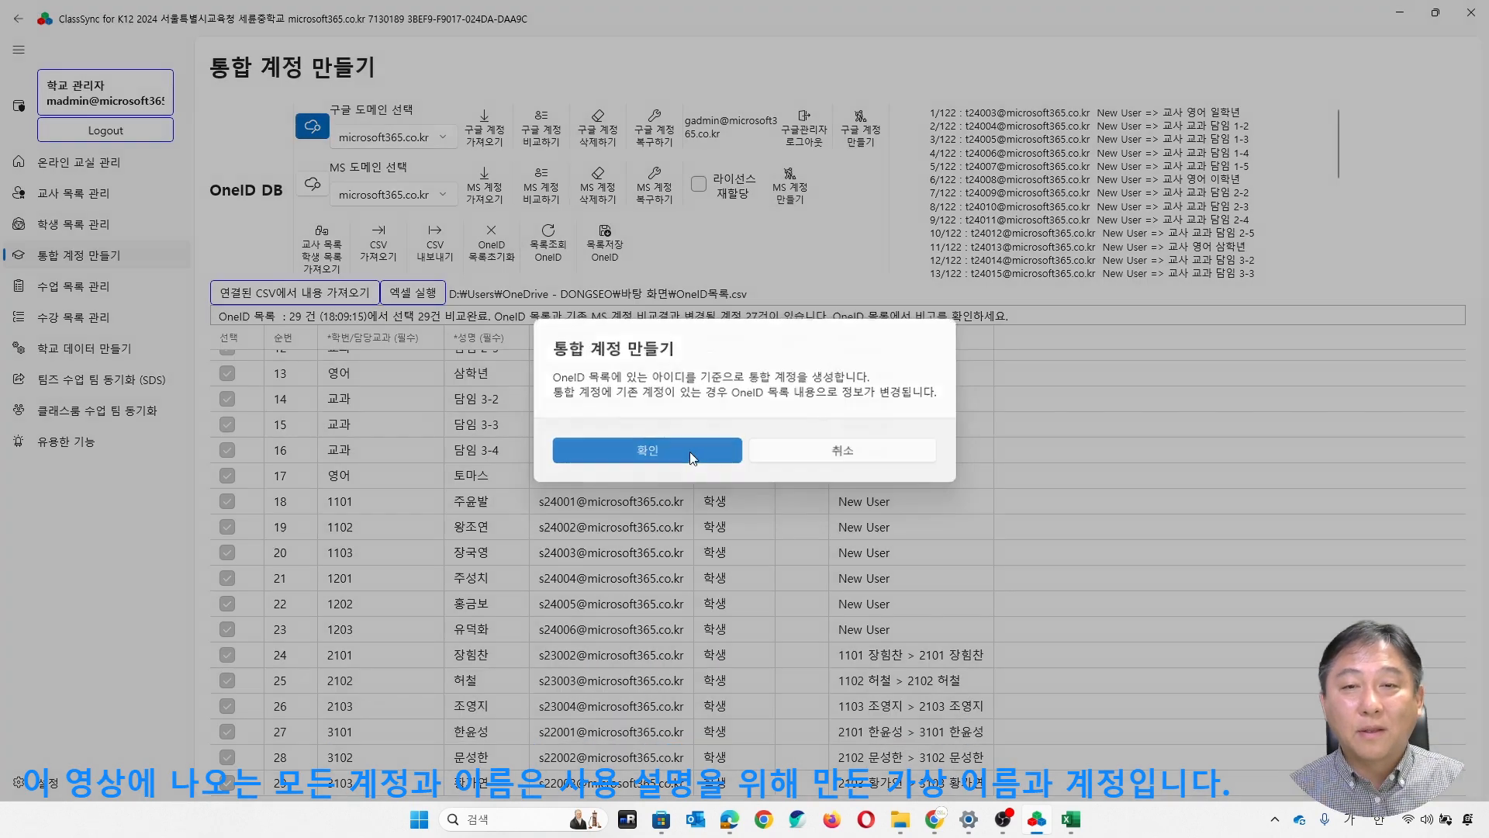
left_click(690, 449)
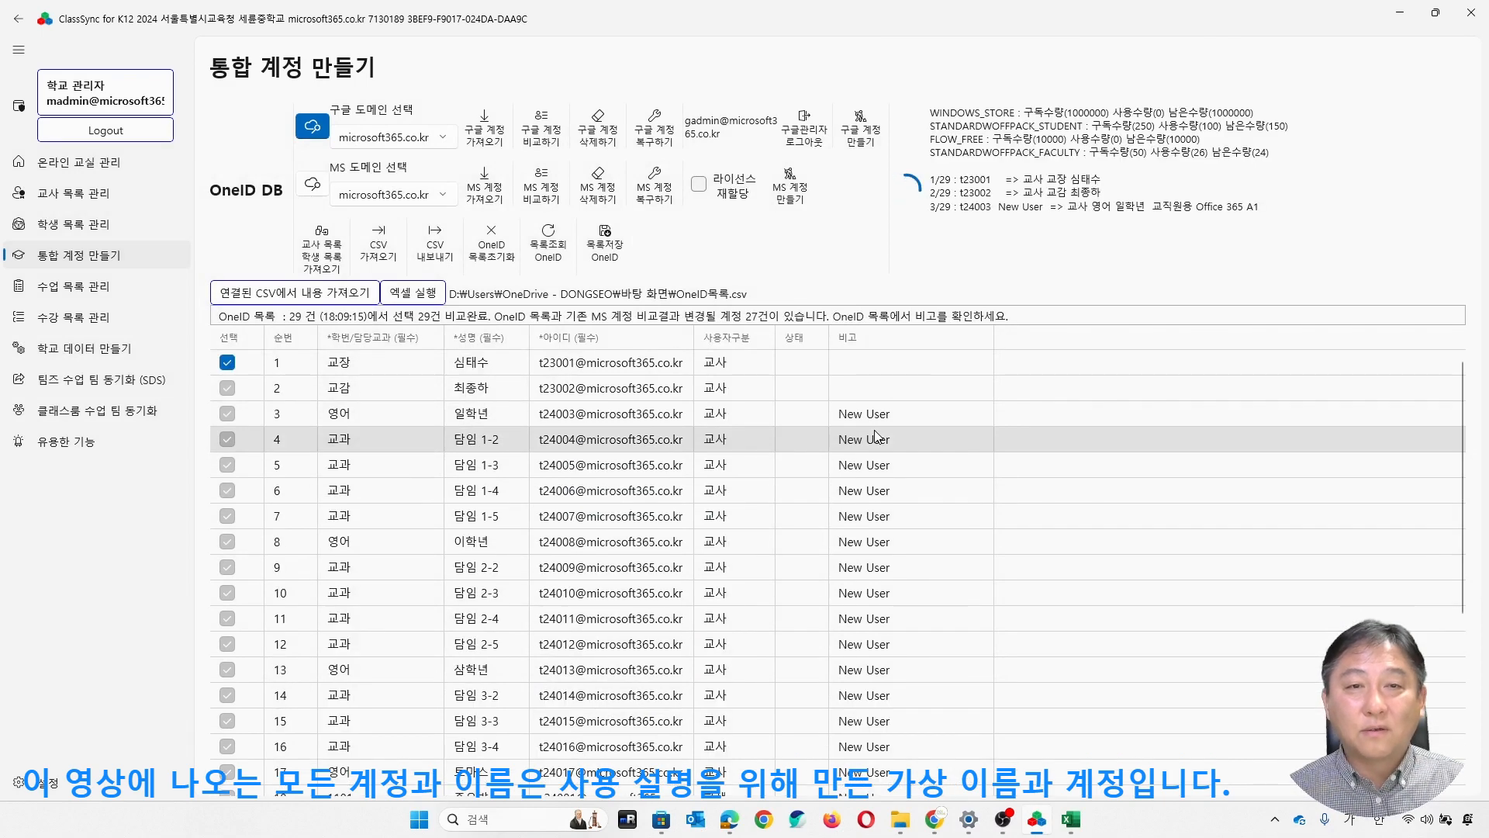
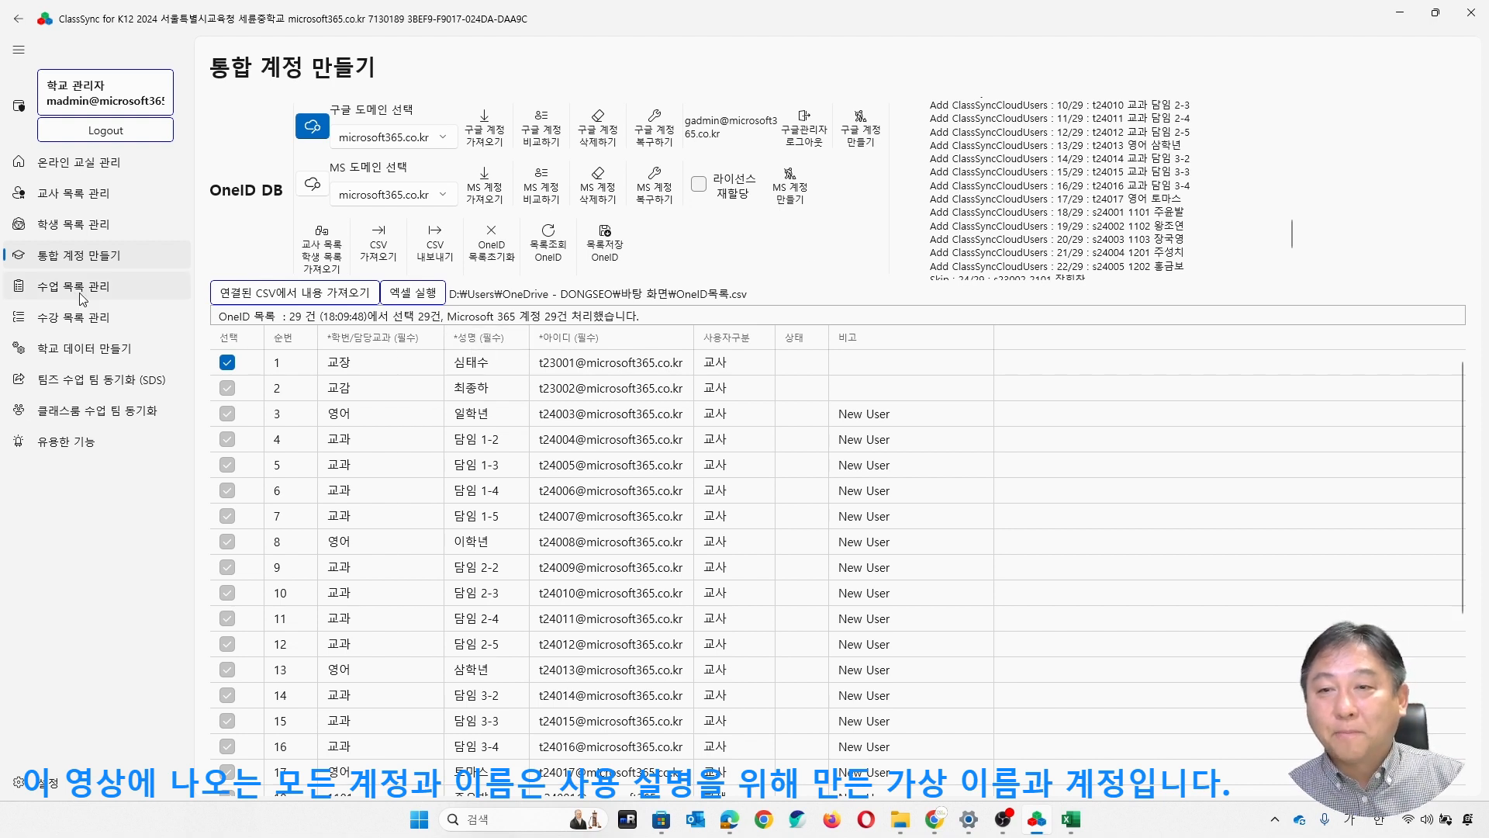
- Start building the SDS files in the school data section and create a desktop folder named 한국중학교 to hold them
left_click(104, 356)
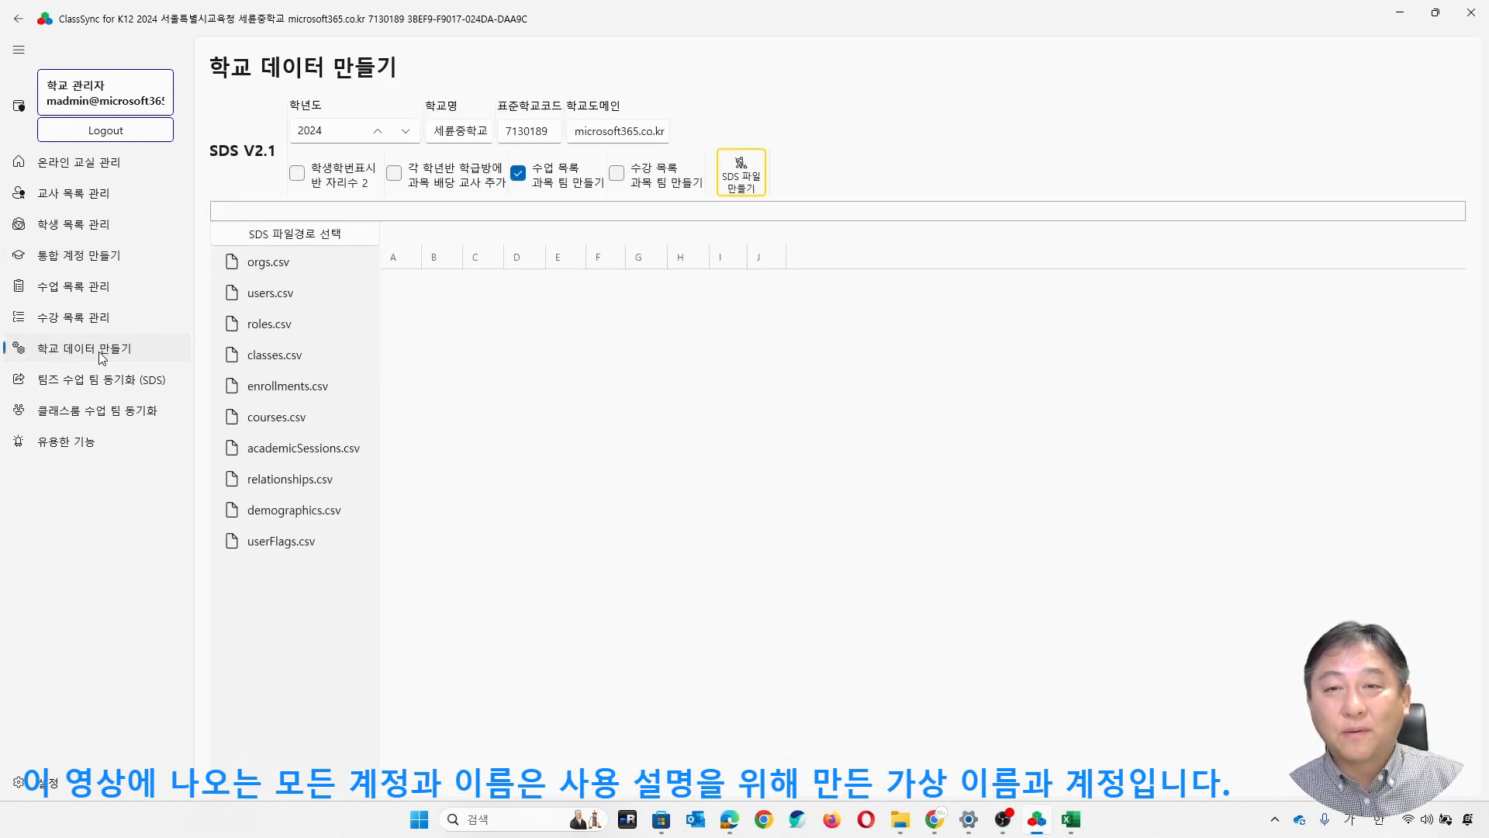
left_click(748, 188)
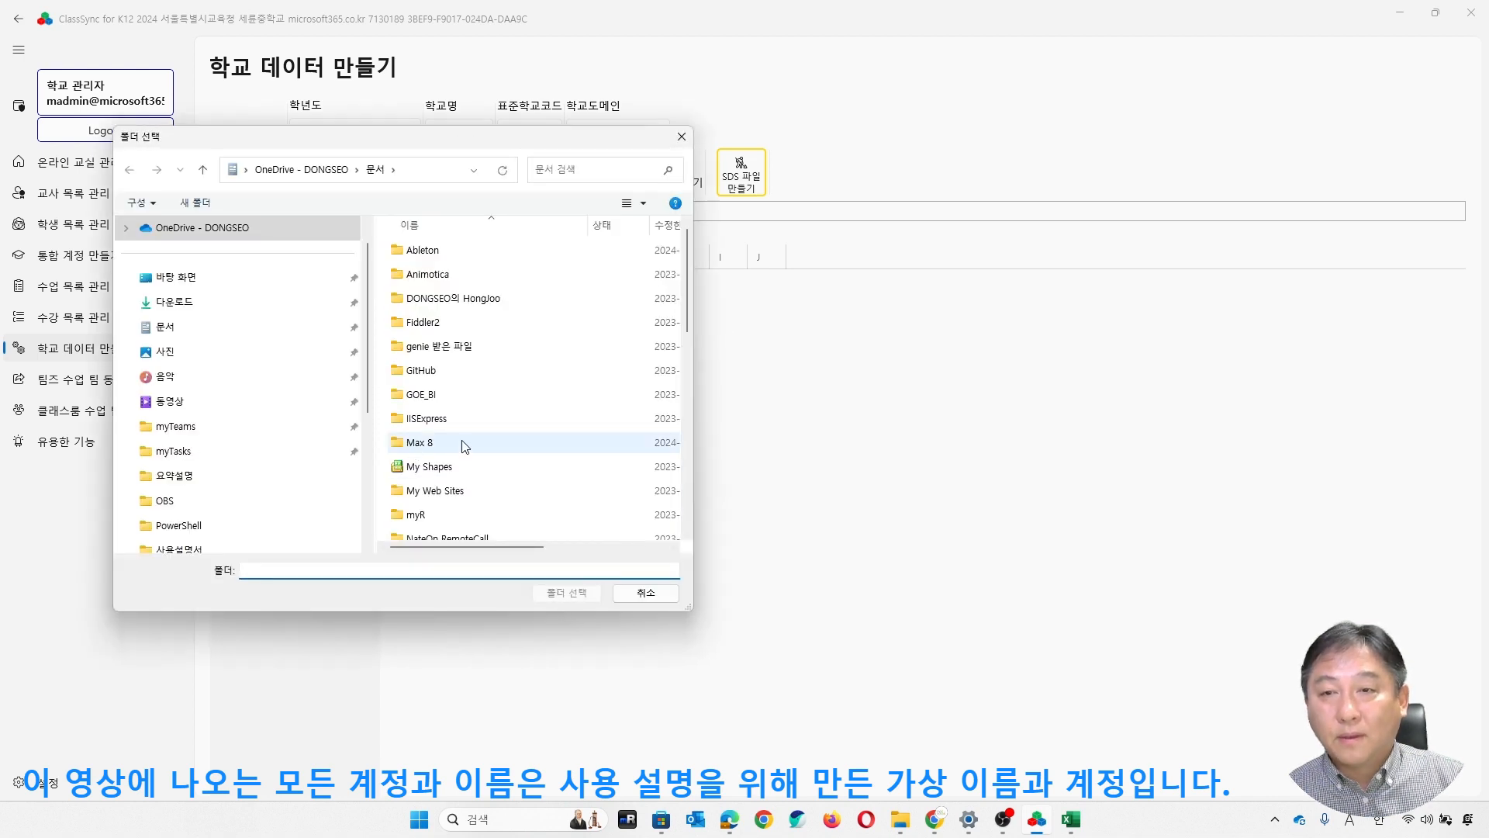
left_click(197, 281)
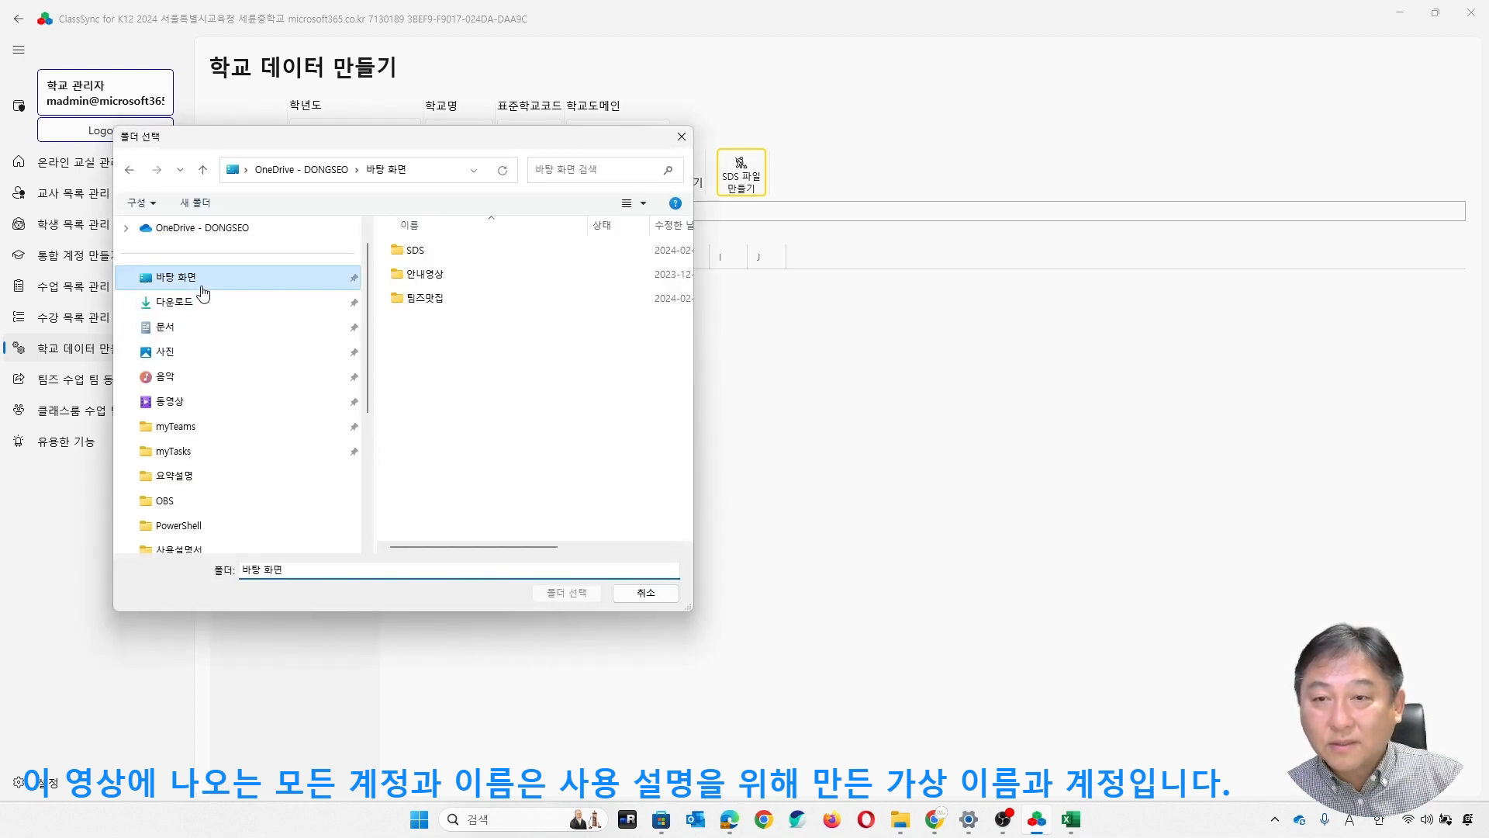
left_click(316, 570)
right_click(456, 350)
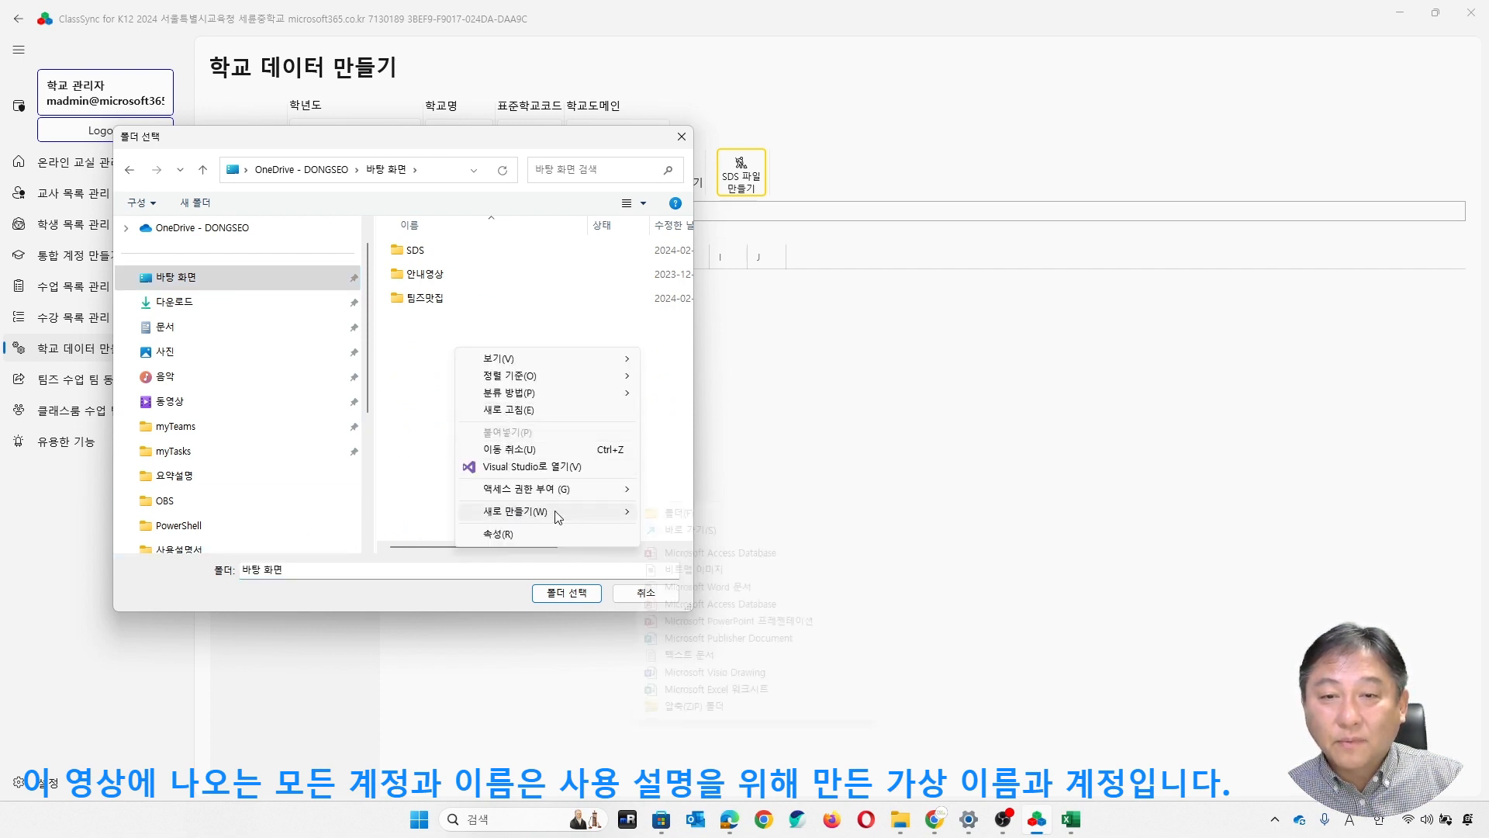
mouse_move(548, 515)
left_click(669, 515)
key("Hangul")
type("한국중학교")
key("Return")
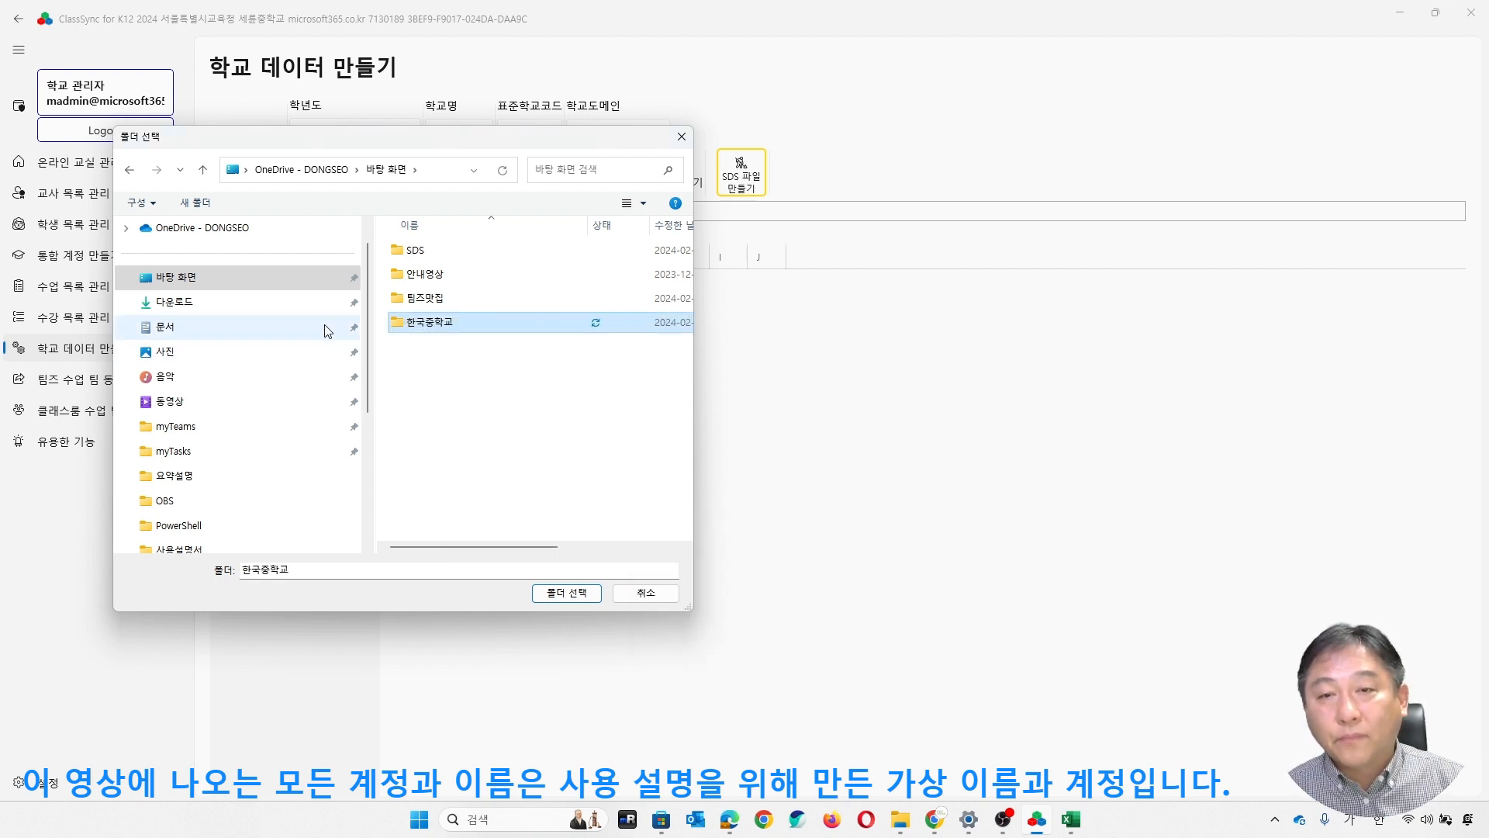
- Generate the SDS files into the 한국중학교 folder and view the contents of classes.csv
double_click(427, 324)
left_click(578, 594)
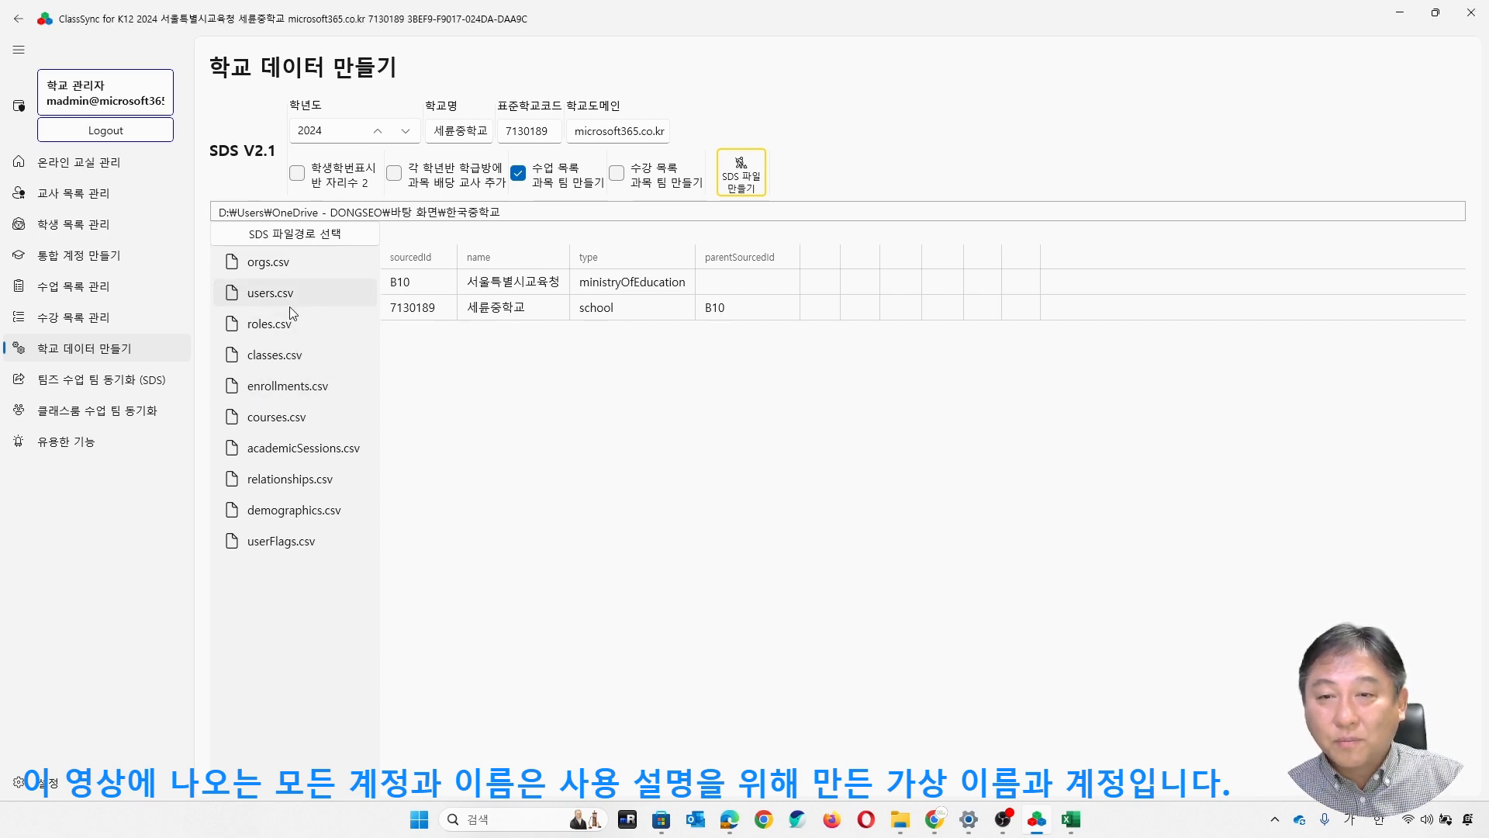
left_click(295, 358)
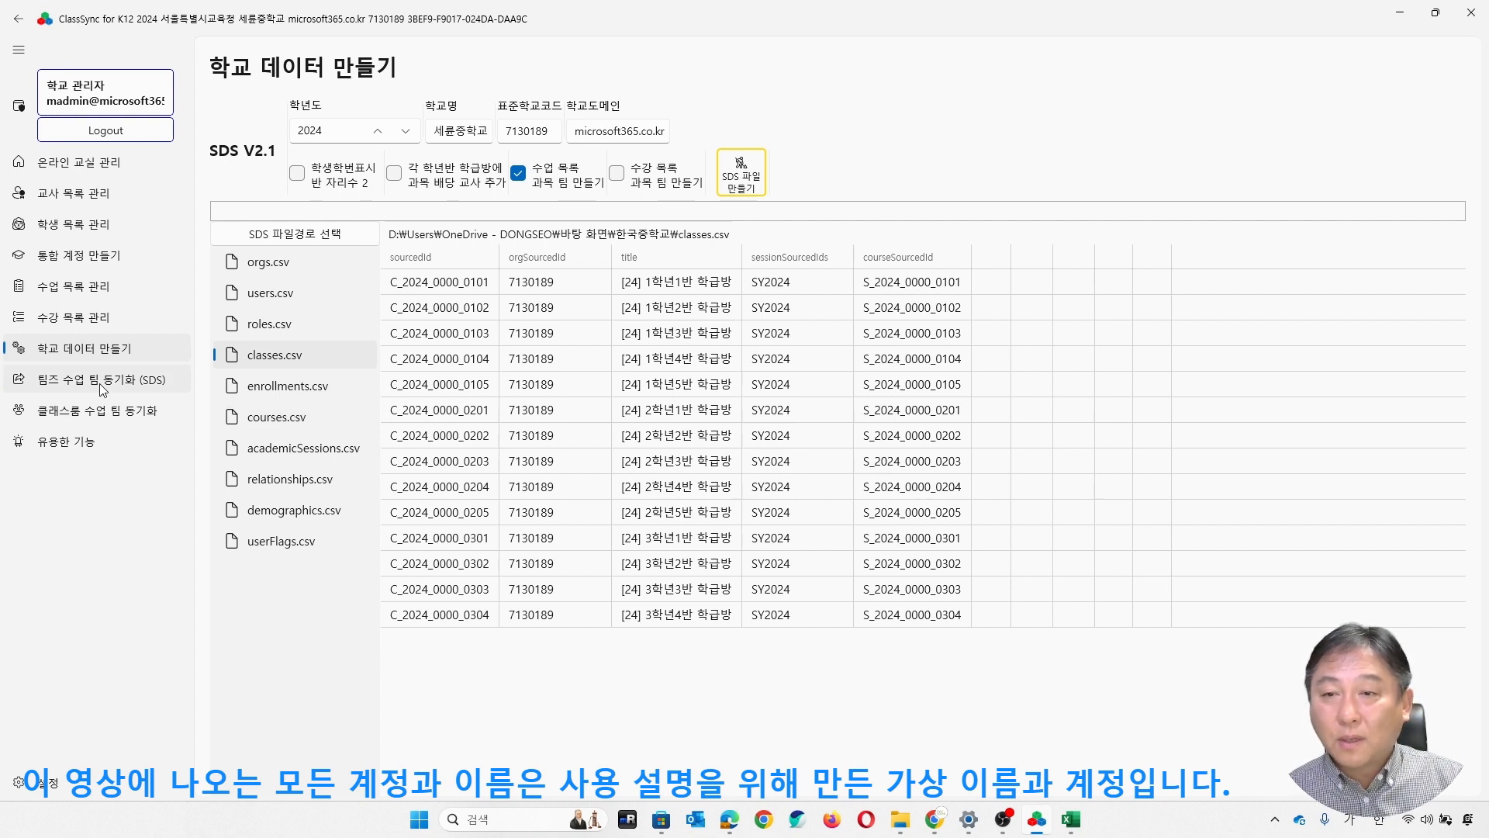
- Run the user information synchronization (사용자 정보 동기화) for all selected teachers and students
left_click(91, 439)
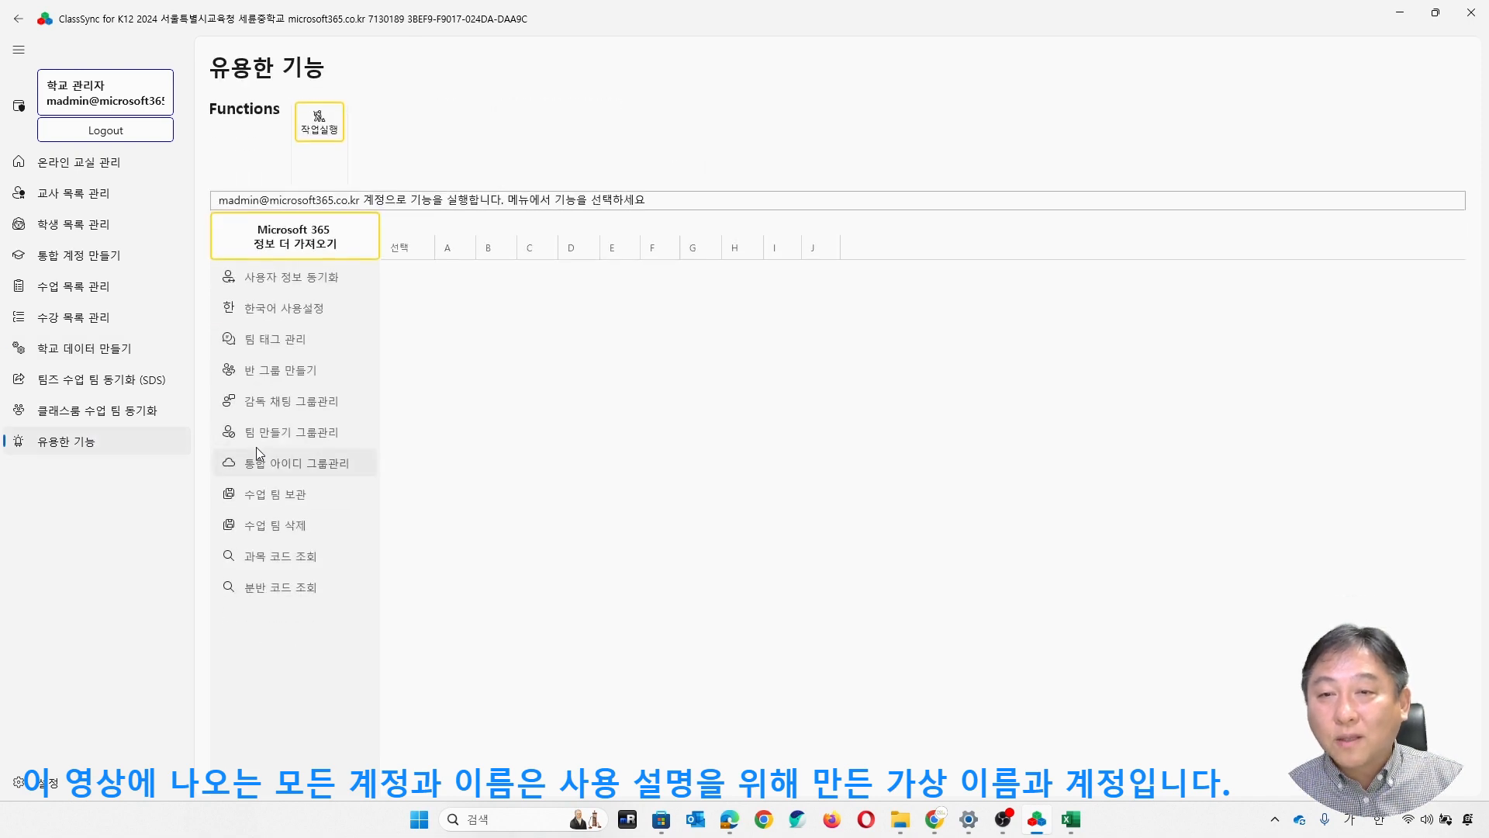
left_click(325, 279)
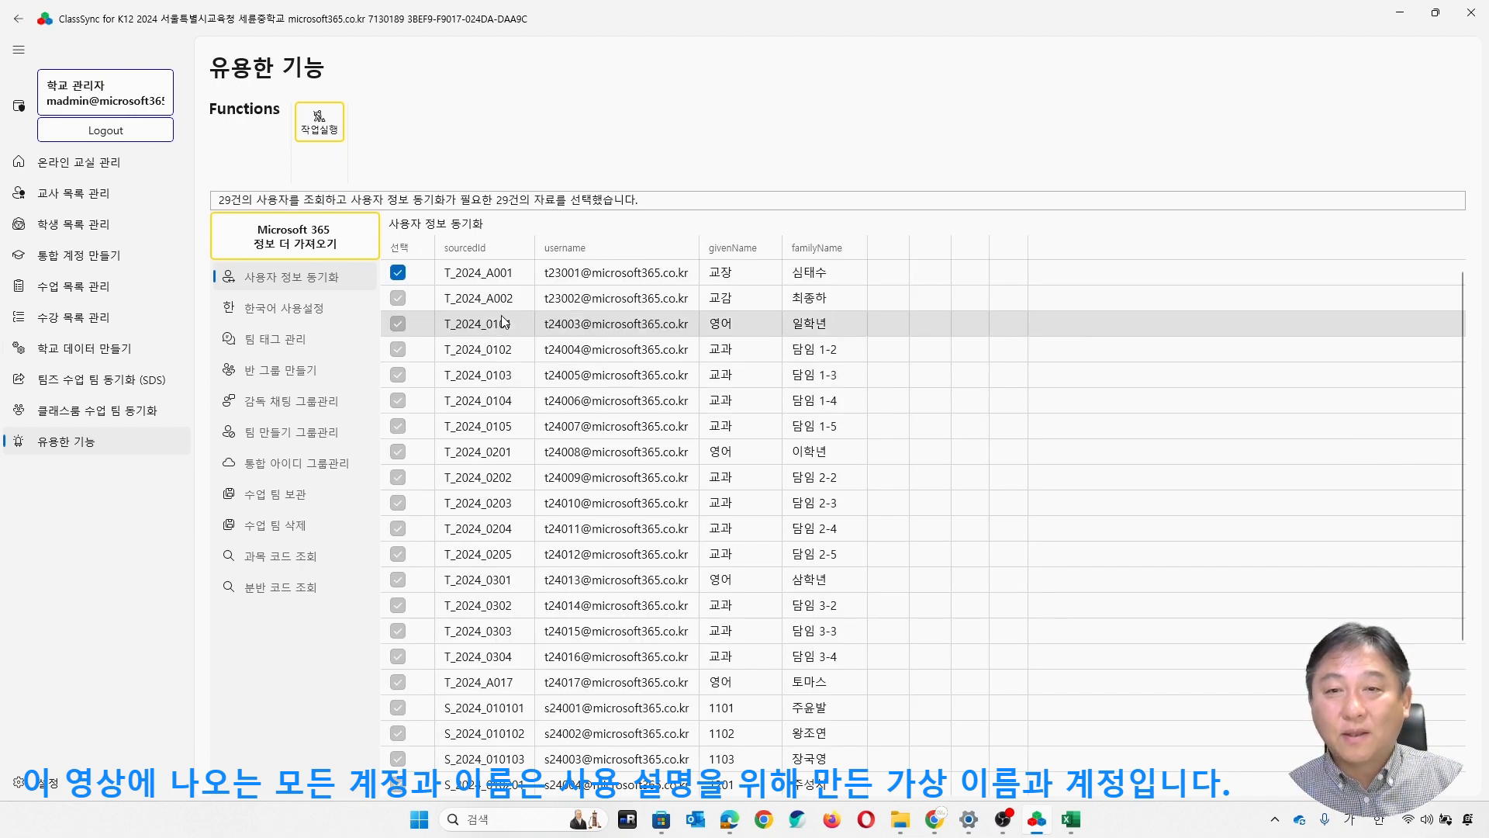
scroll(646, 396, "down", 3)
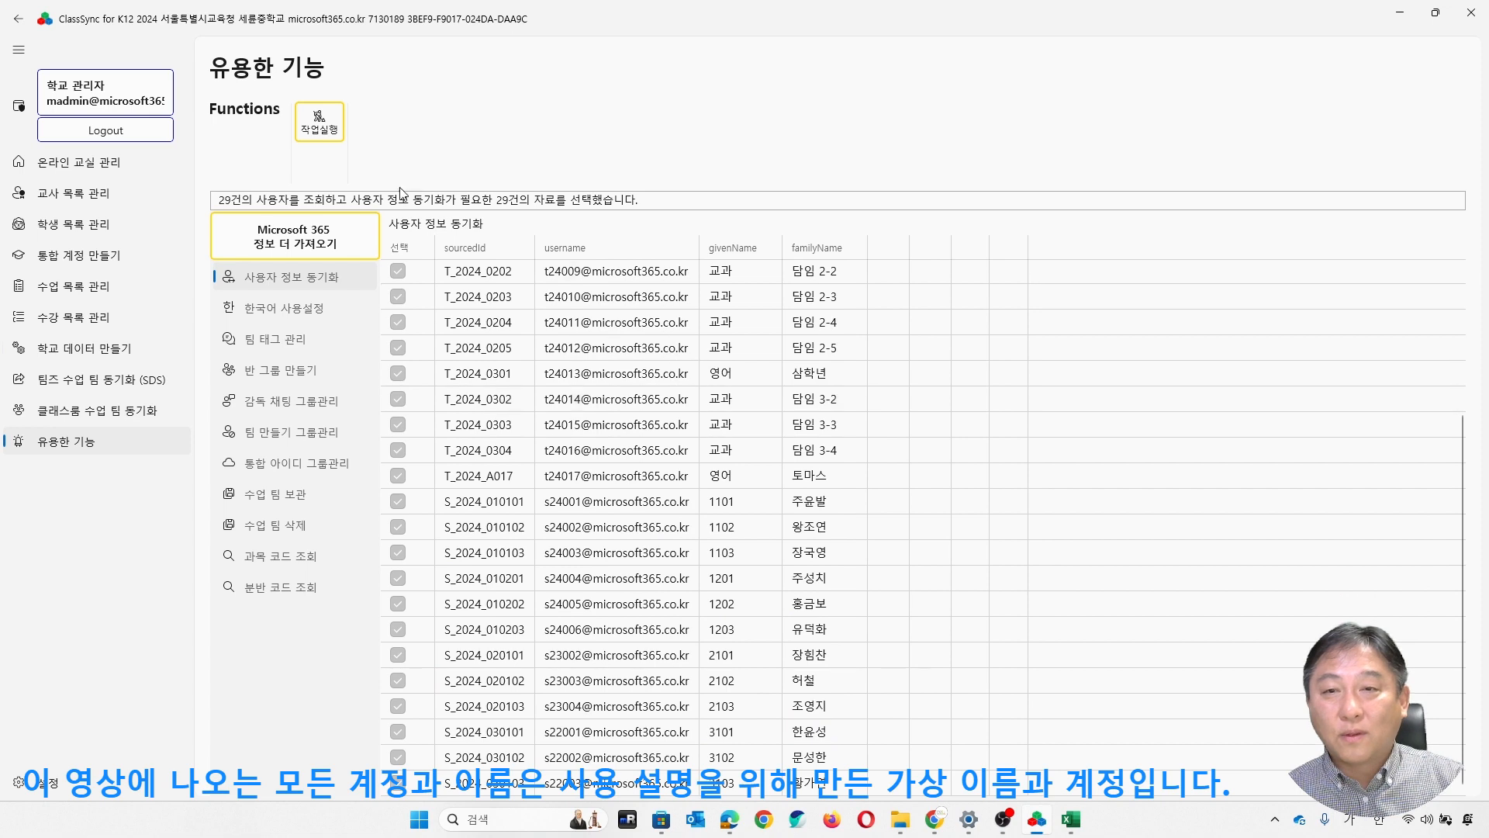
left_click(329, 135)
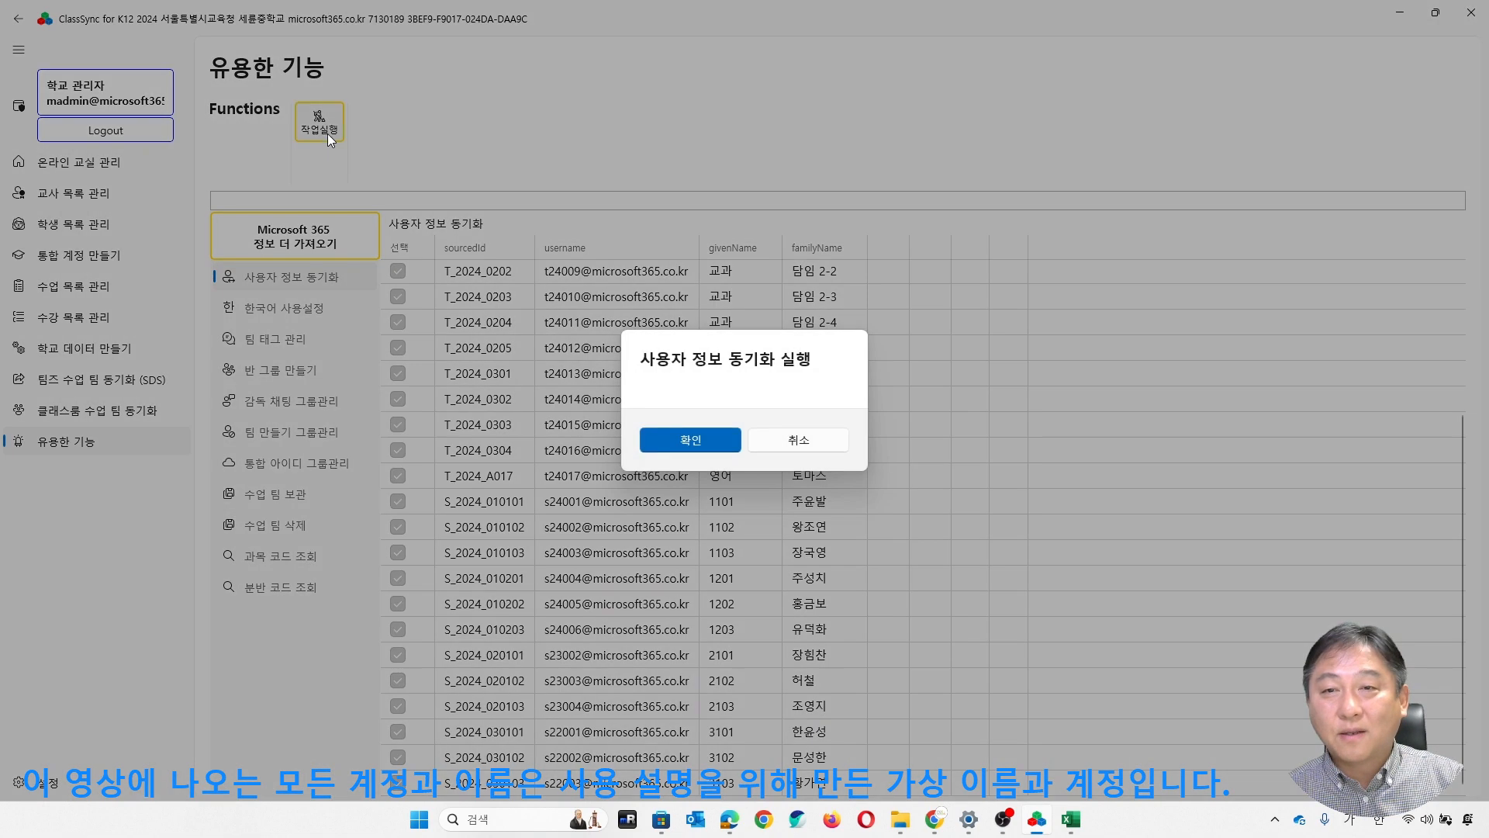
left_click(708, 447)
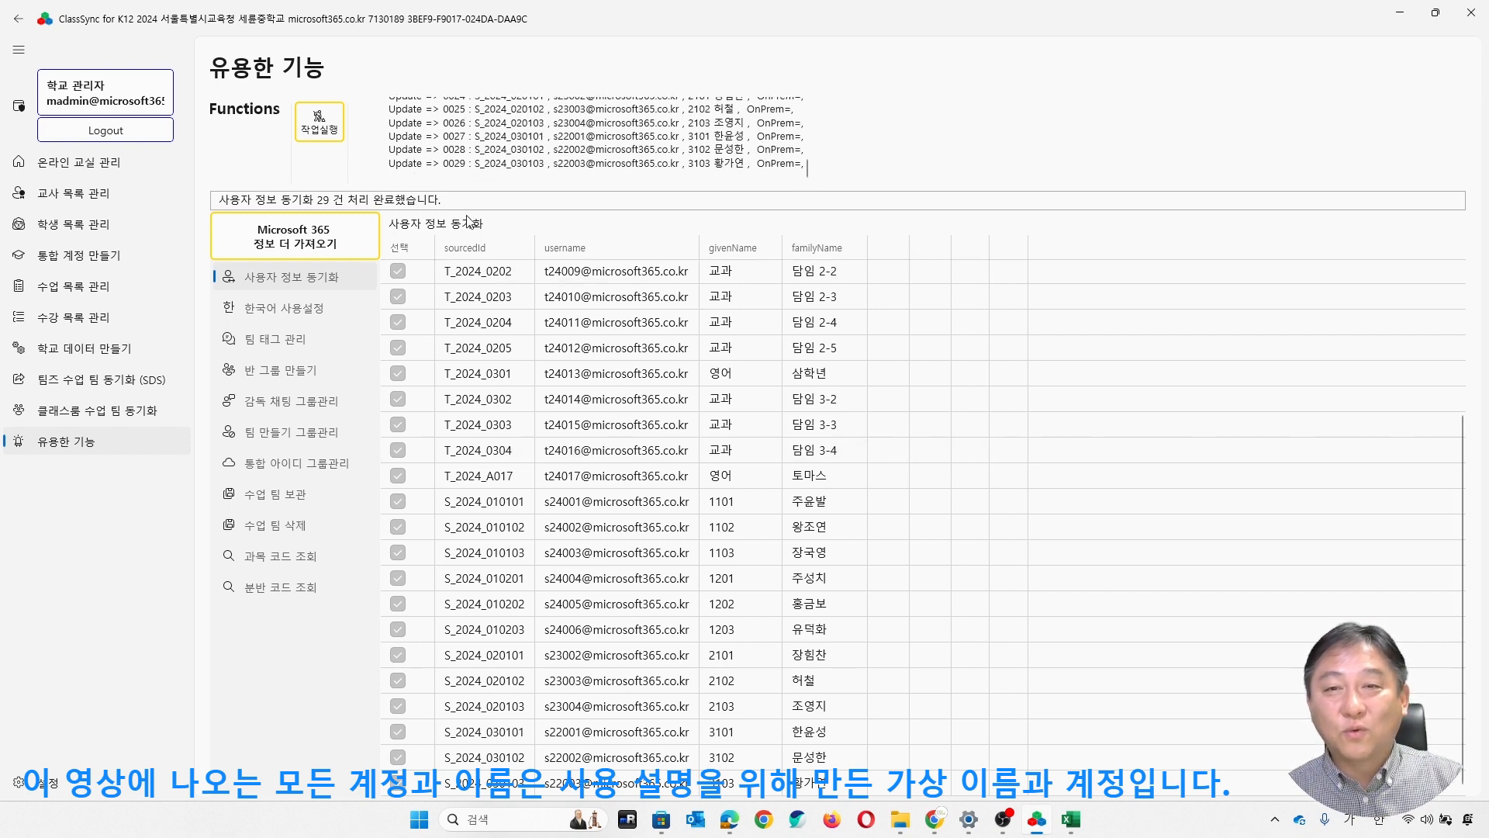
- Open the Teams class team sync section and sign in to School Data Sync with the administrator account's e-mail and password
left_click(115, 384)
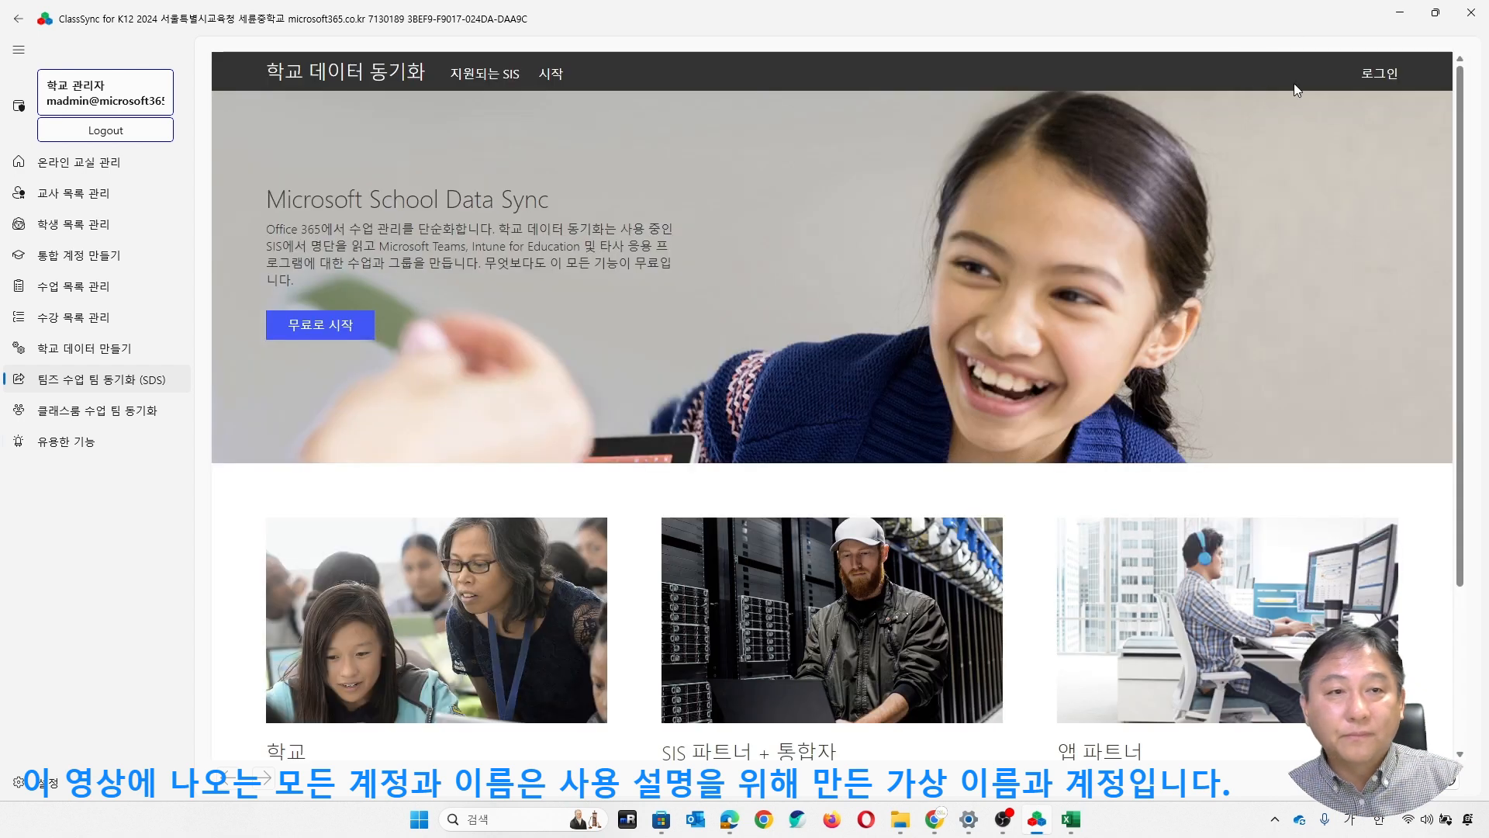
left_click(1378, 75)
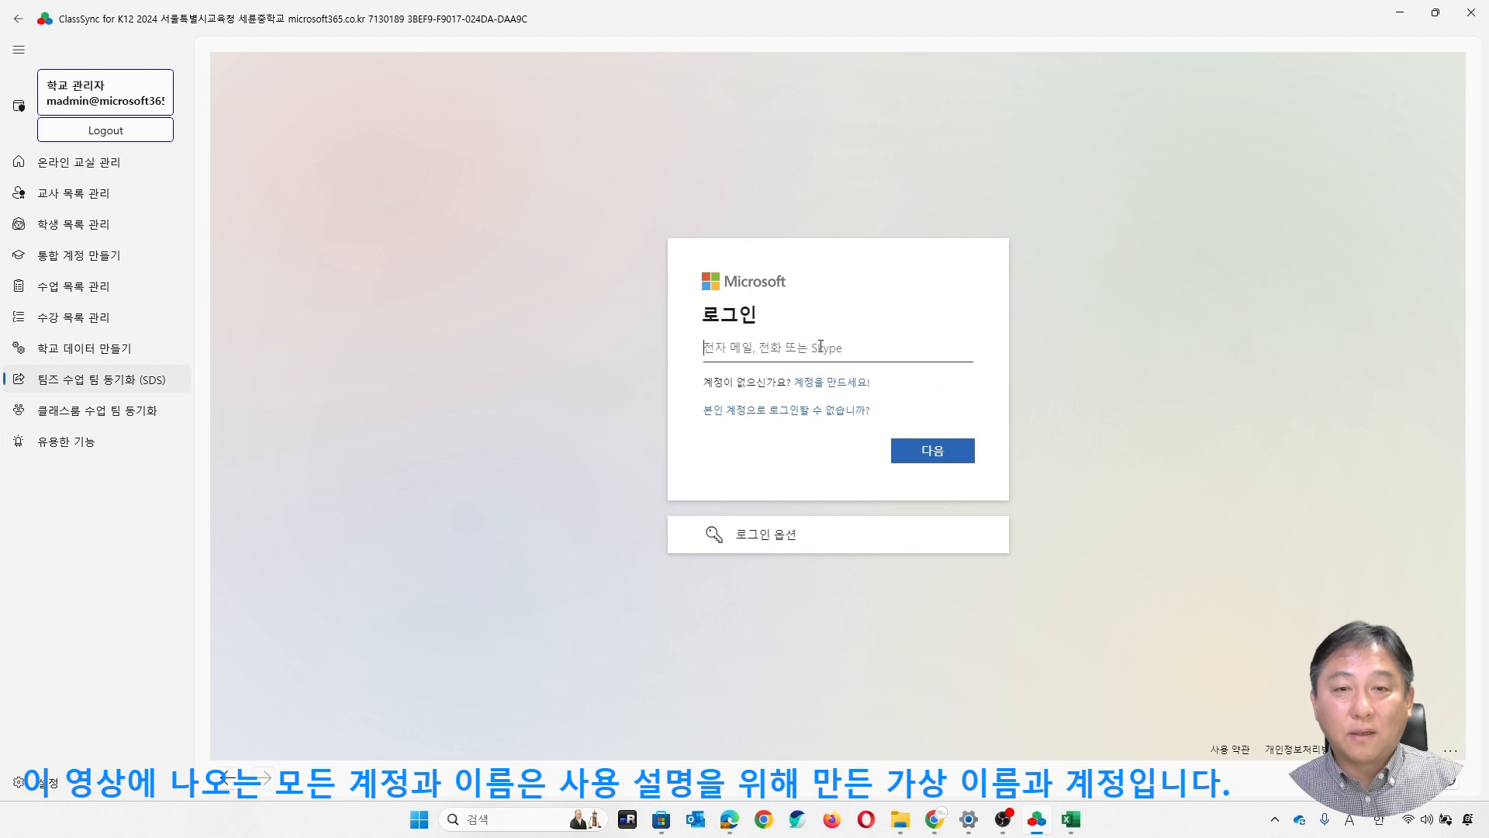
left_click(931, 456)
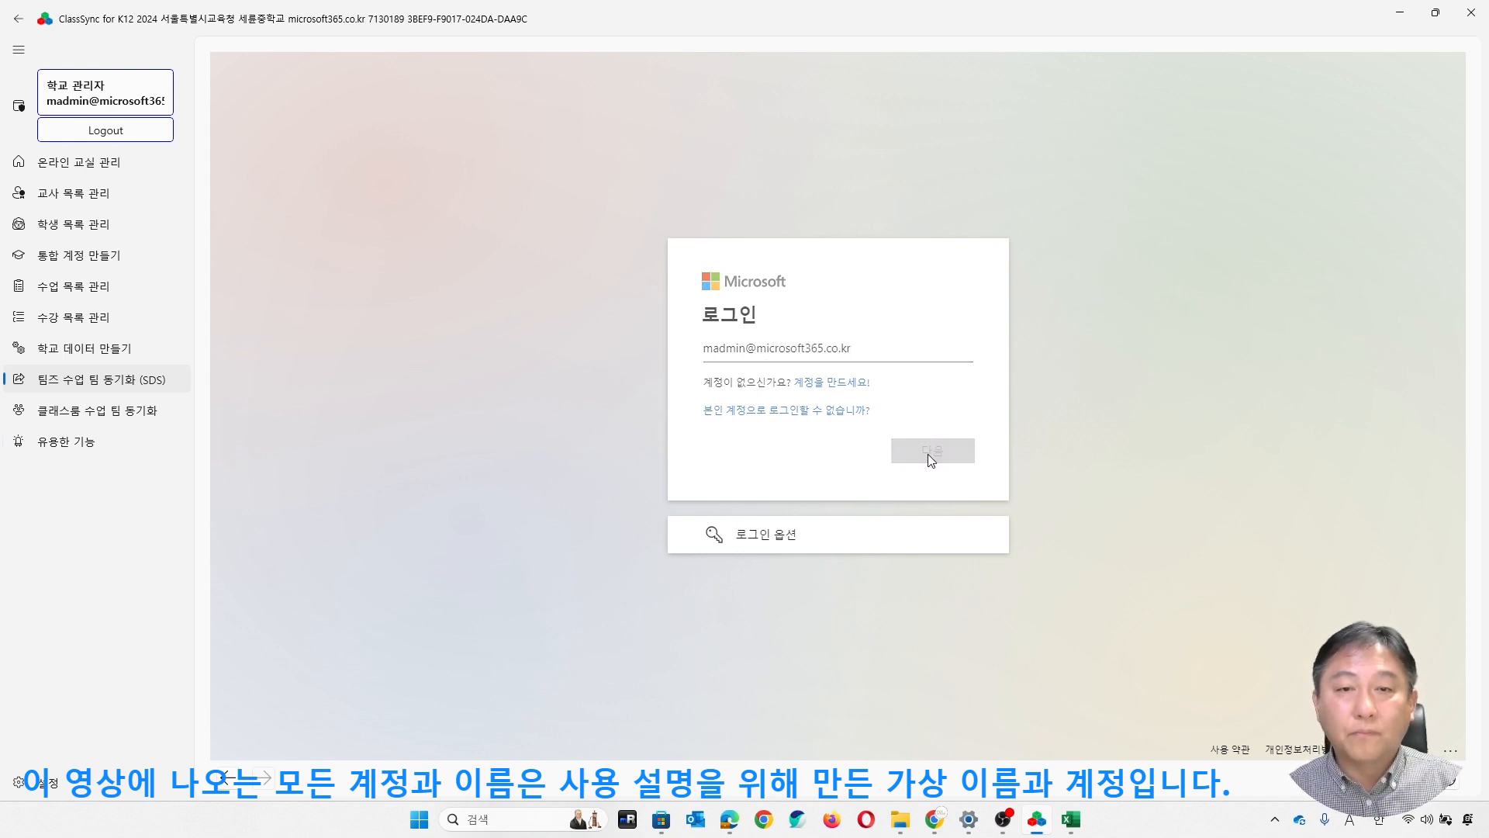
type("••••••••••••••")
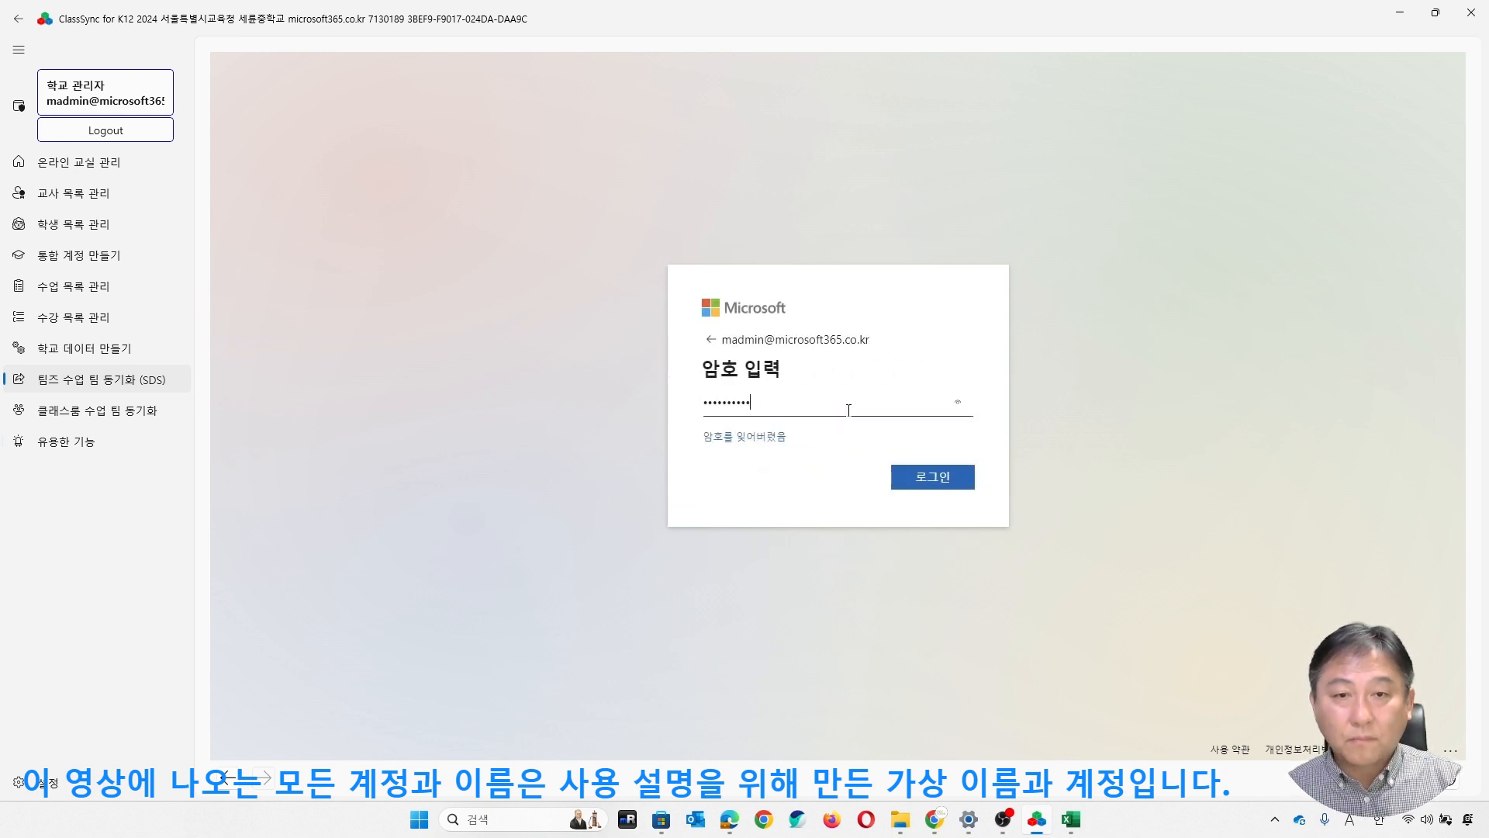
left_click(943, 469)
left_click(929, 496)
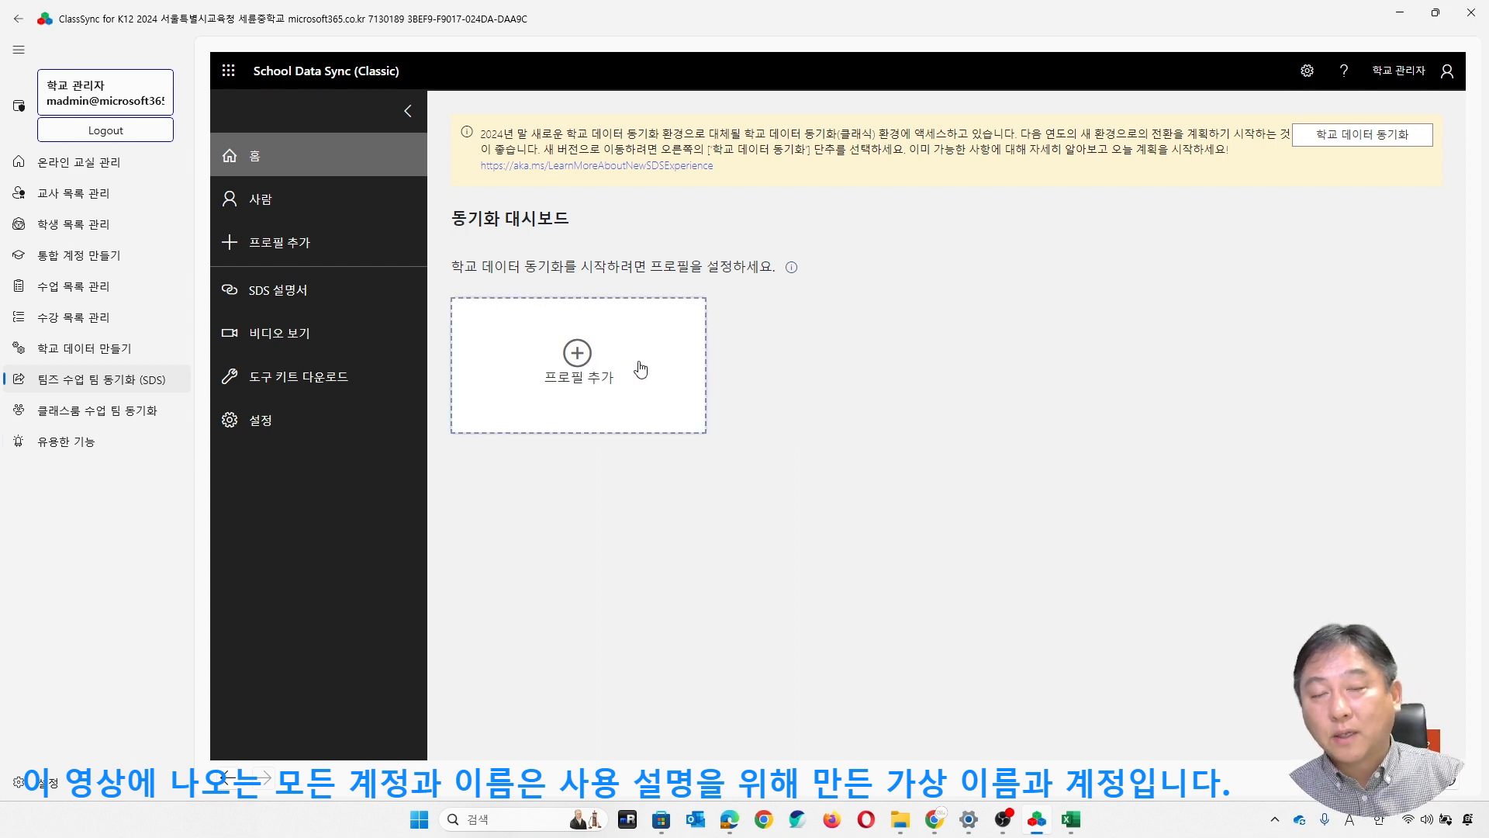
- Add a sync profile named 2024 that uploads CSV files in the SDS V2.1 format, and start its setup
left_click(574, 352)
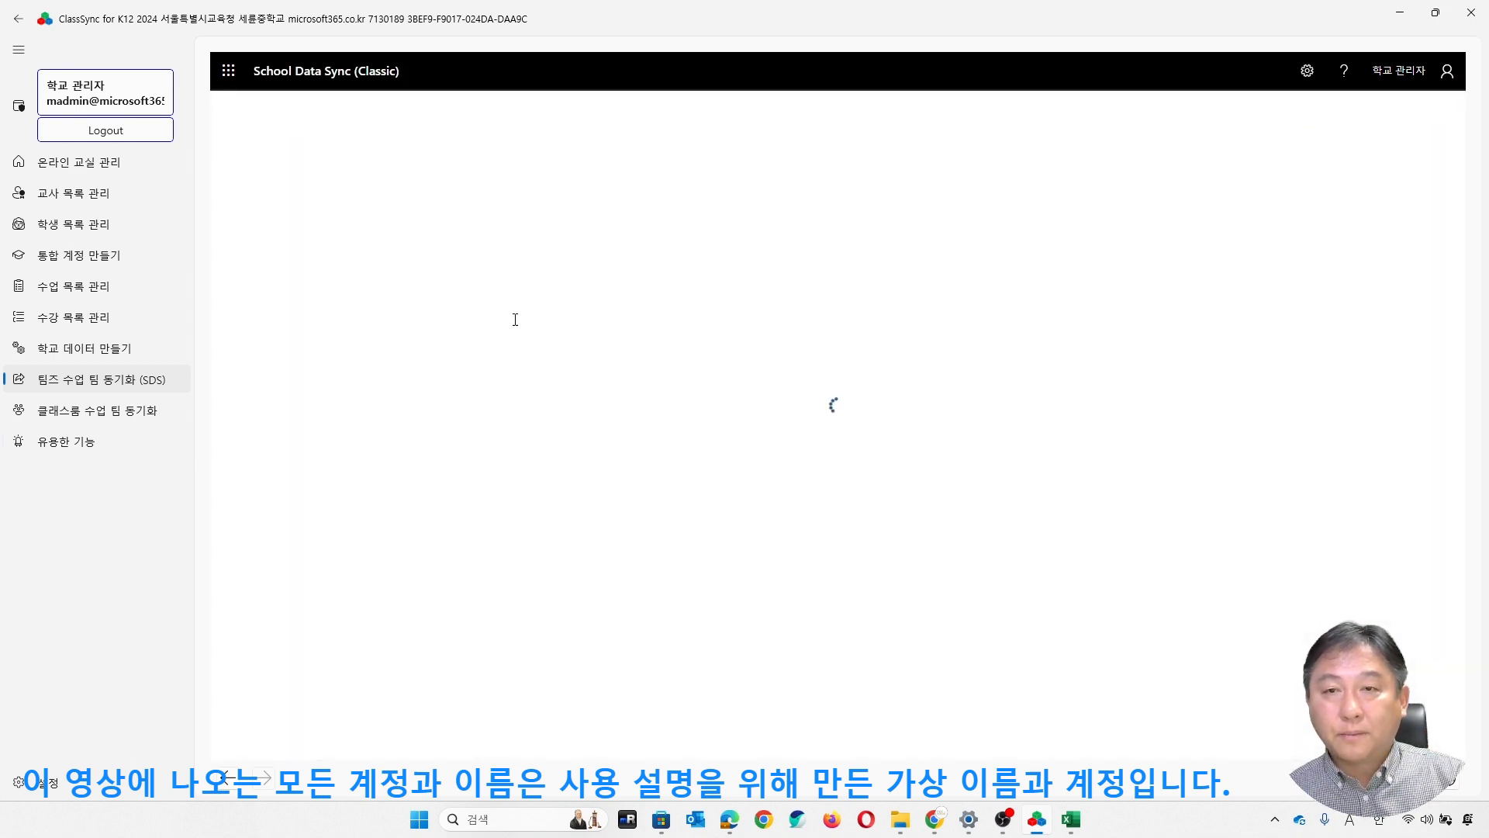
type("20245")
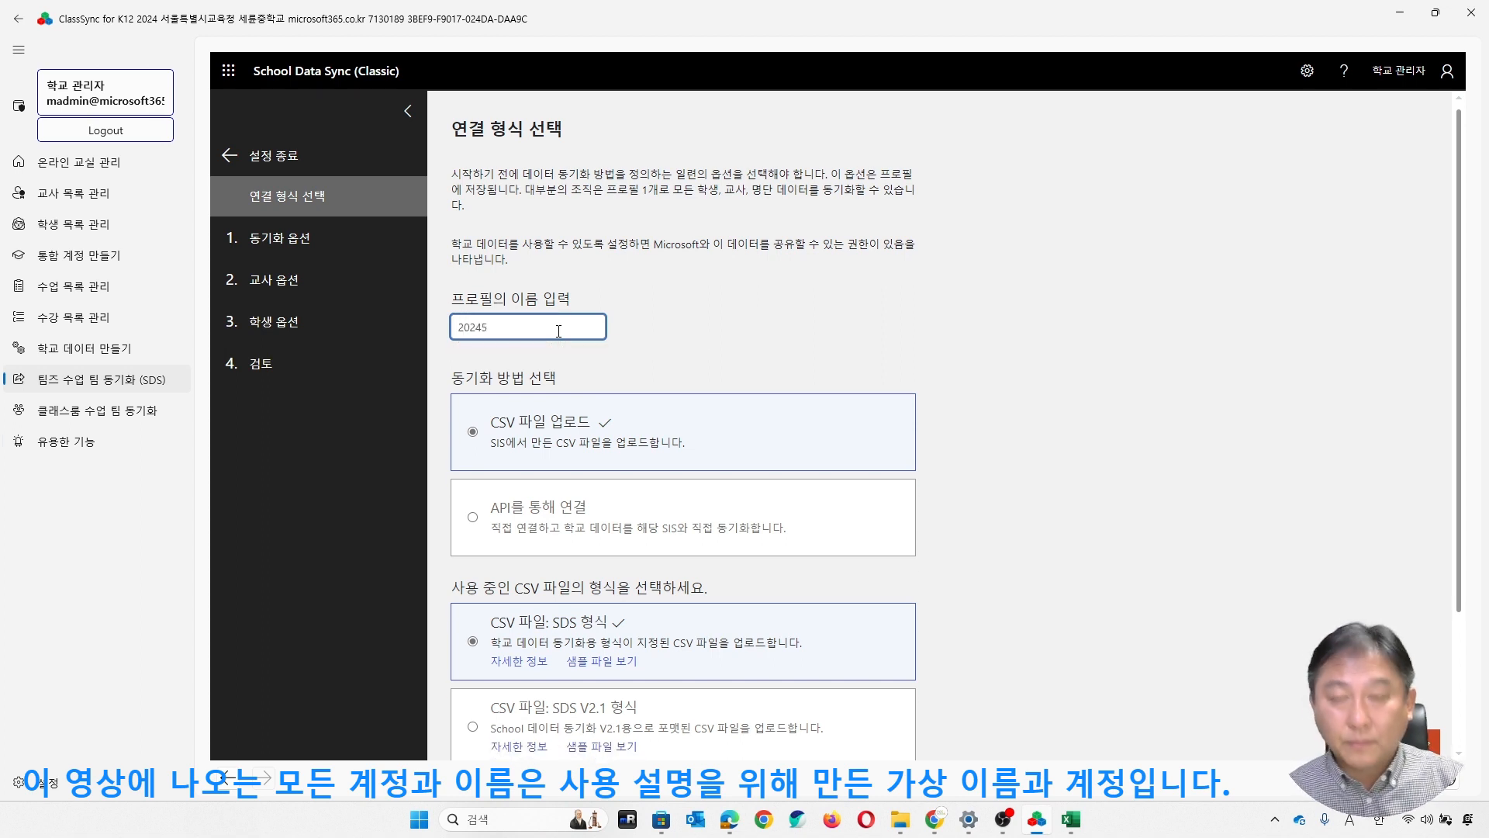
key("BackSpace")
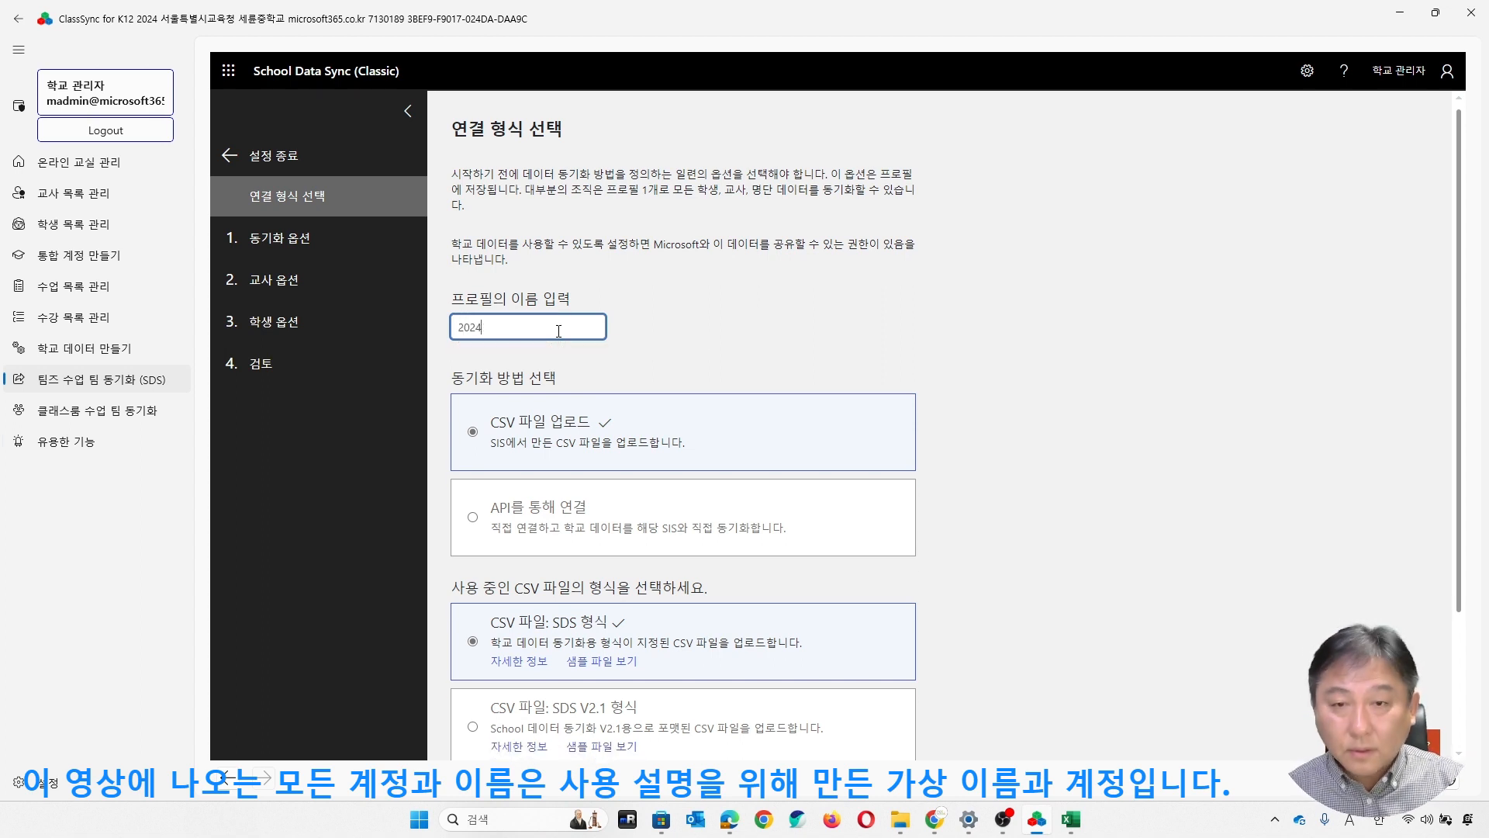
scroll(892, 446, "down", 2)
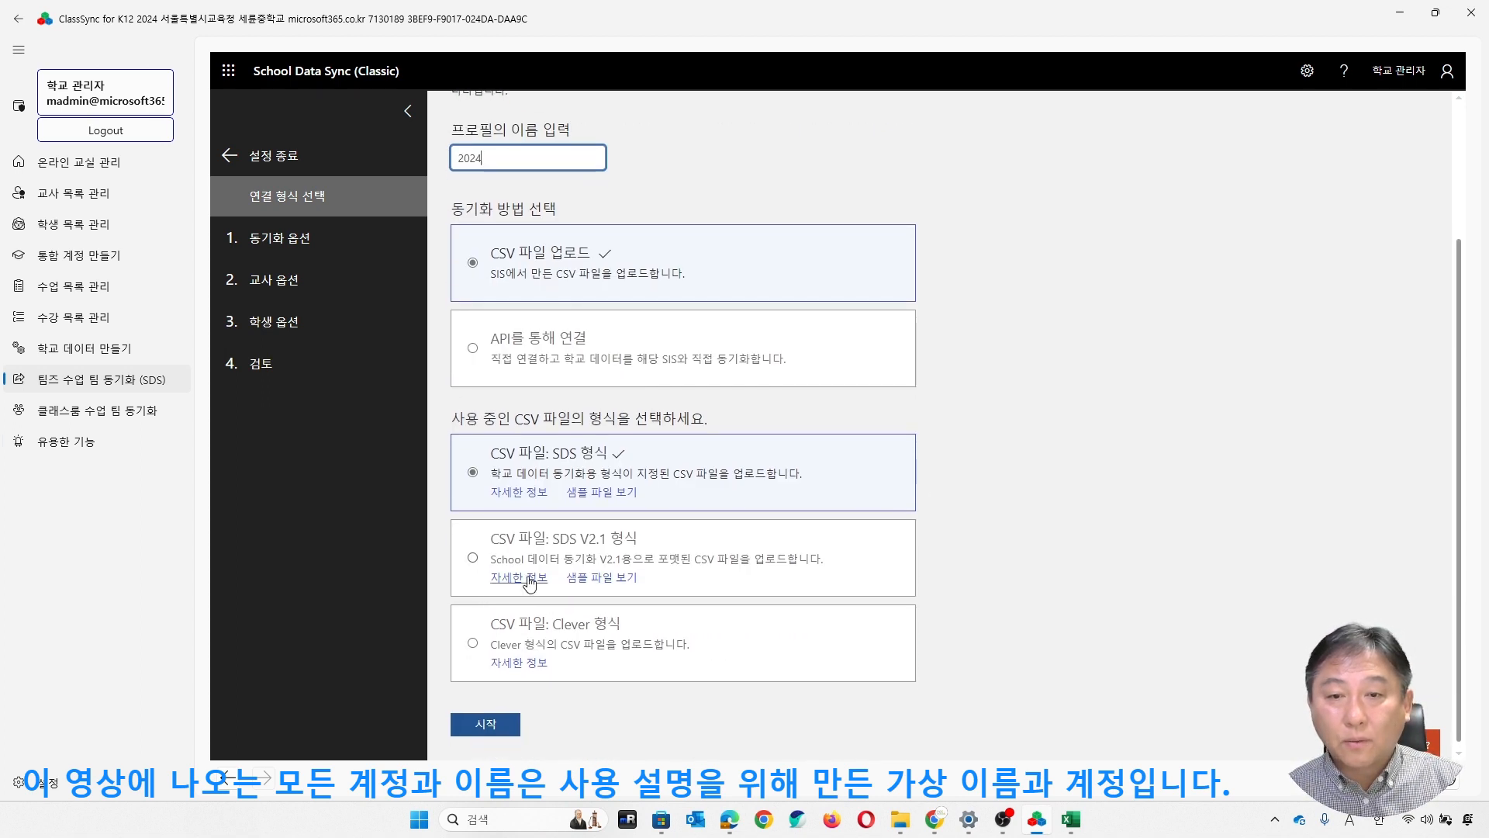
left_click(475, 558)
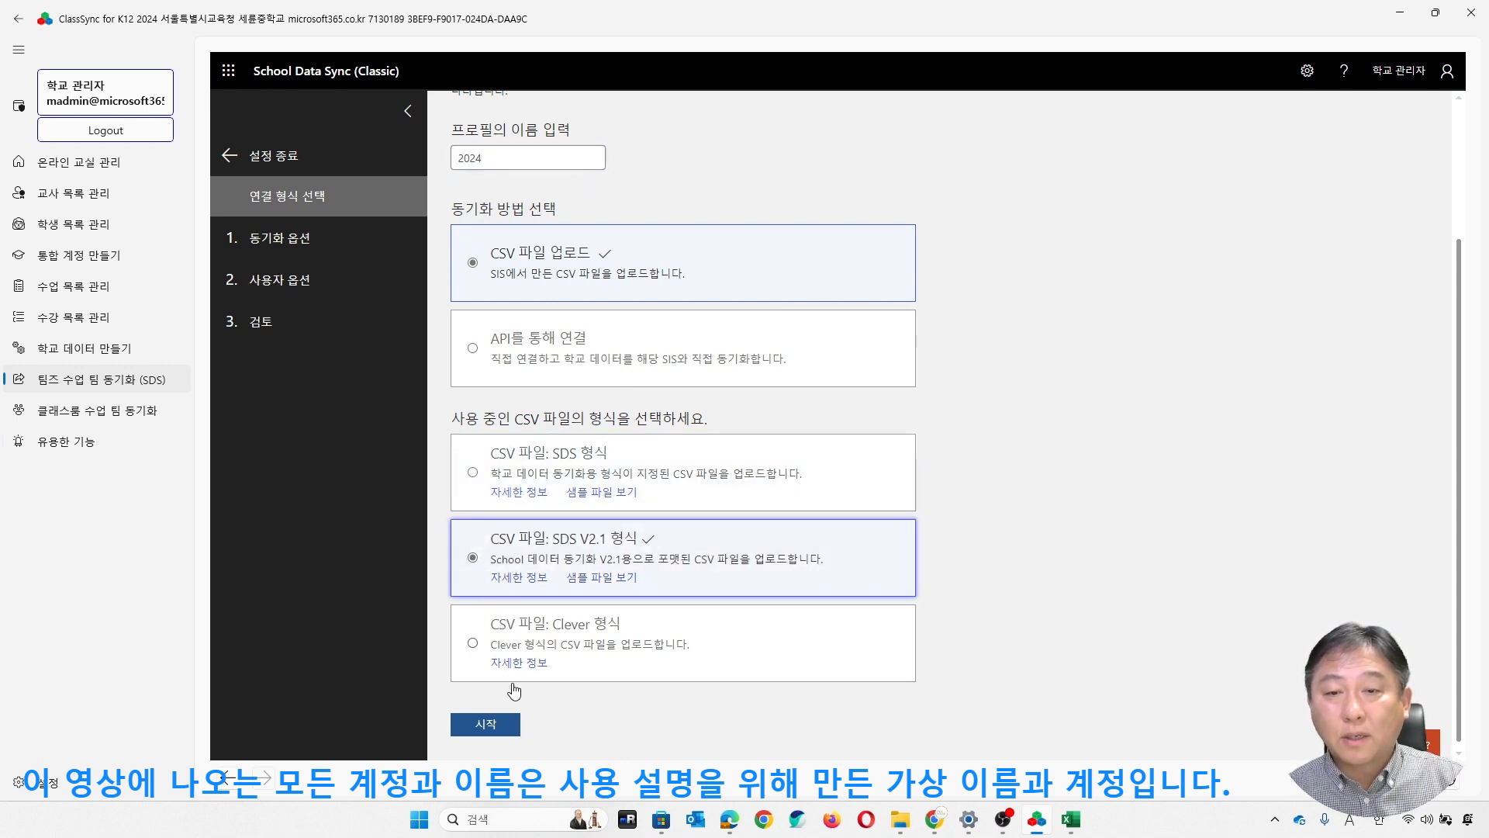
left_click(485, 723)
- Set the profile's sync option to new users (새 사용자) and accept the notice about creating users
scroll(838, 465, "down", 2)
scroll(818, 347, "up", 2)
left_click(461, 252)
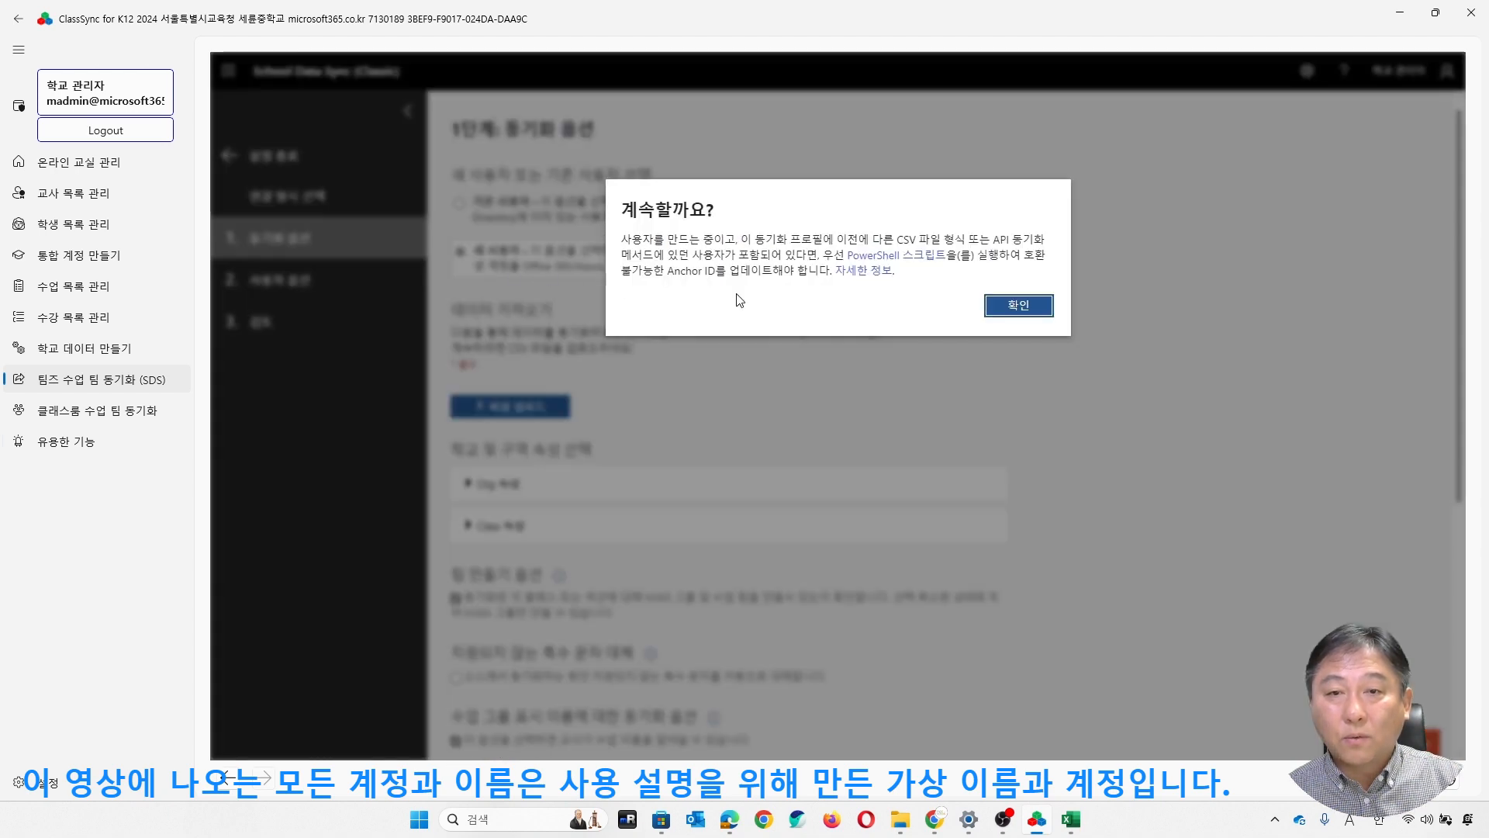
left_click(1012, 310)
- Upload all the CSV files, from academicSessions.csv to users.csv, from the desktop folder 한국중학교 to the profile
scroll(904, 343, "down", 1)
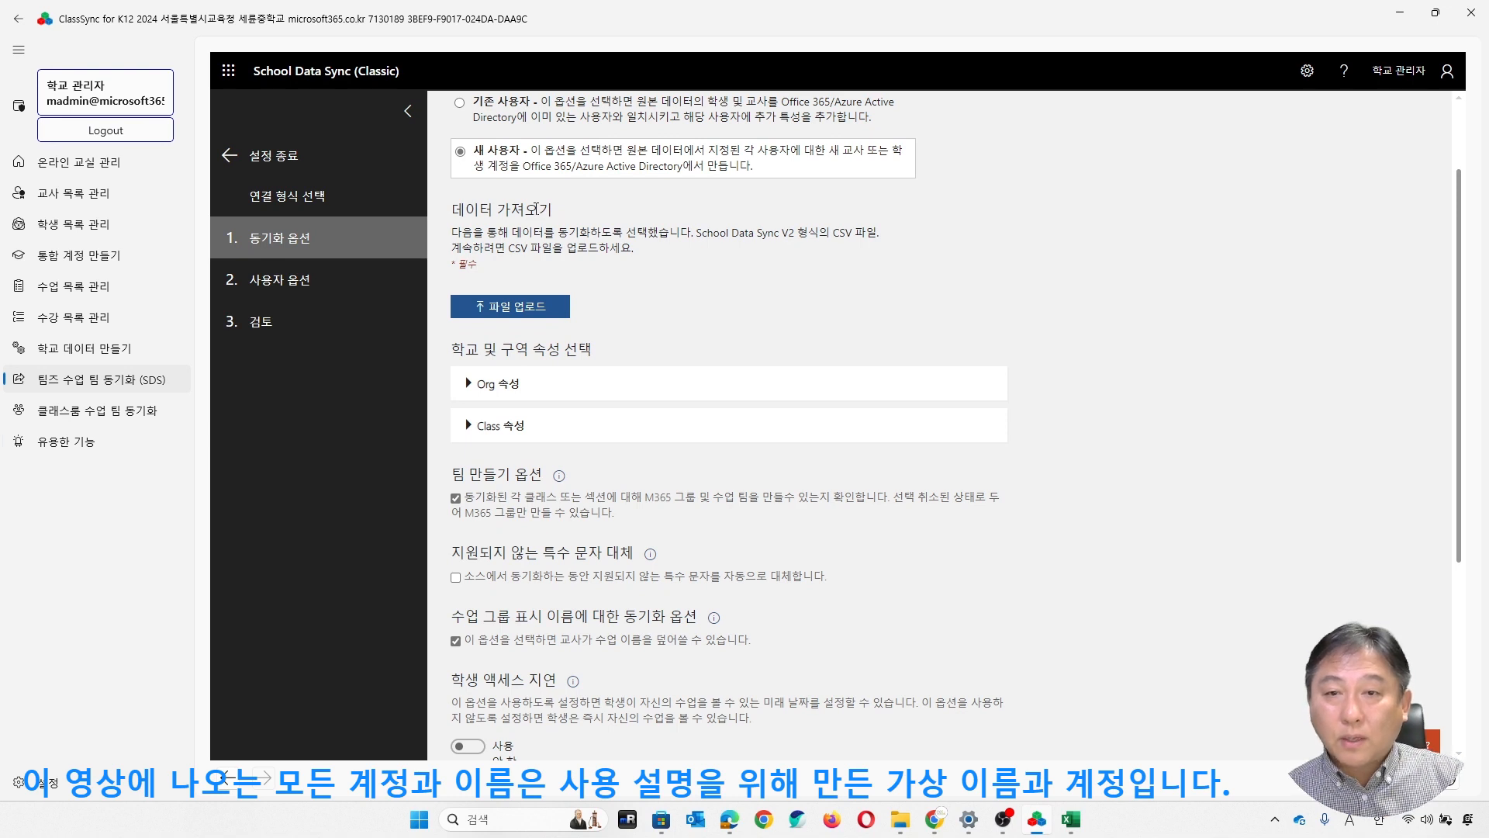
left_click(530, 307)
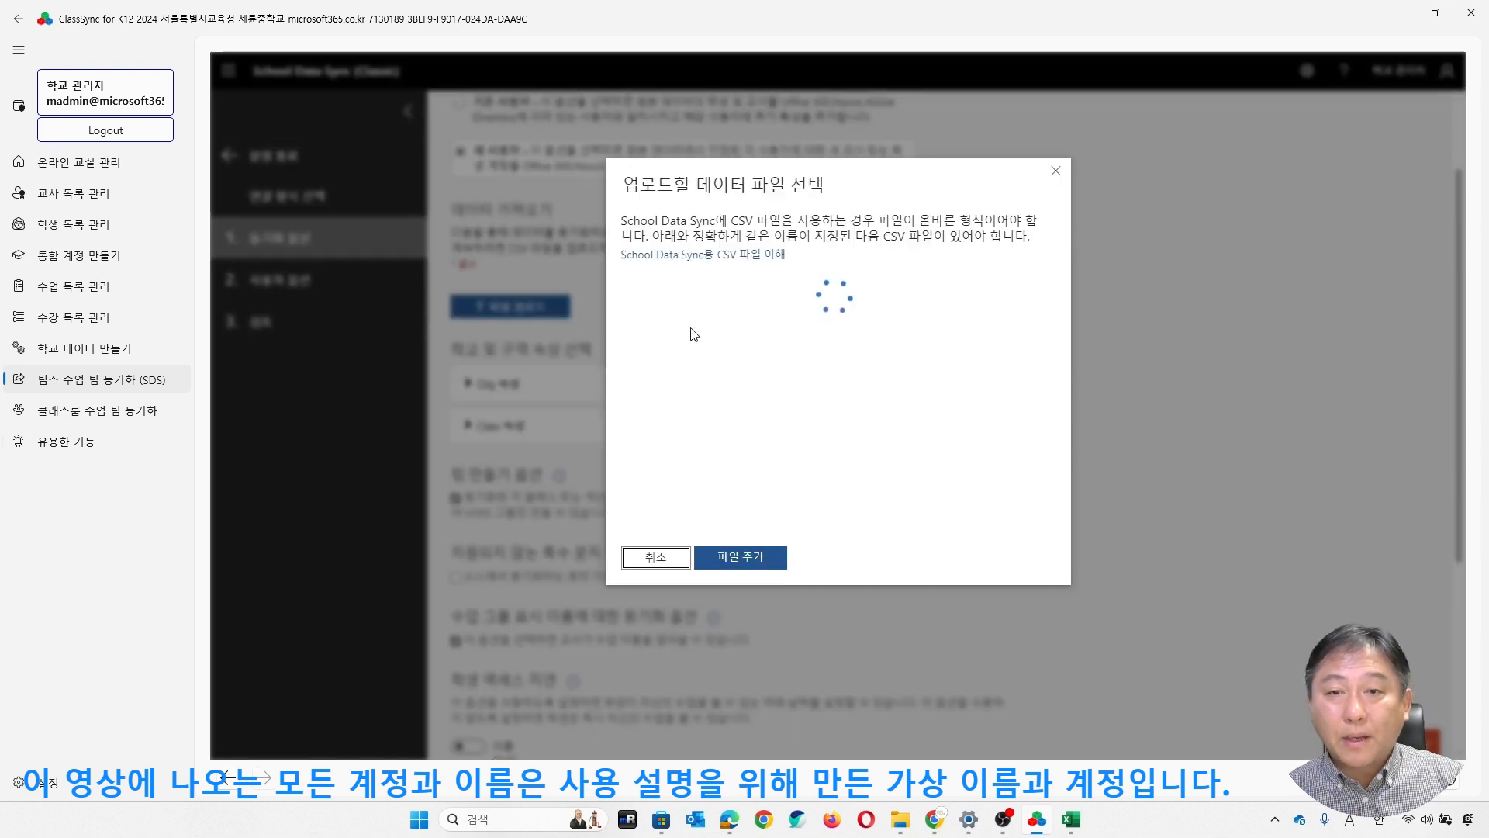
left_click(757, 556)
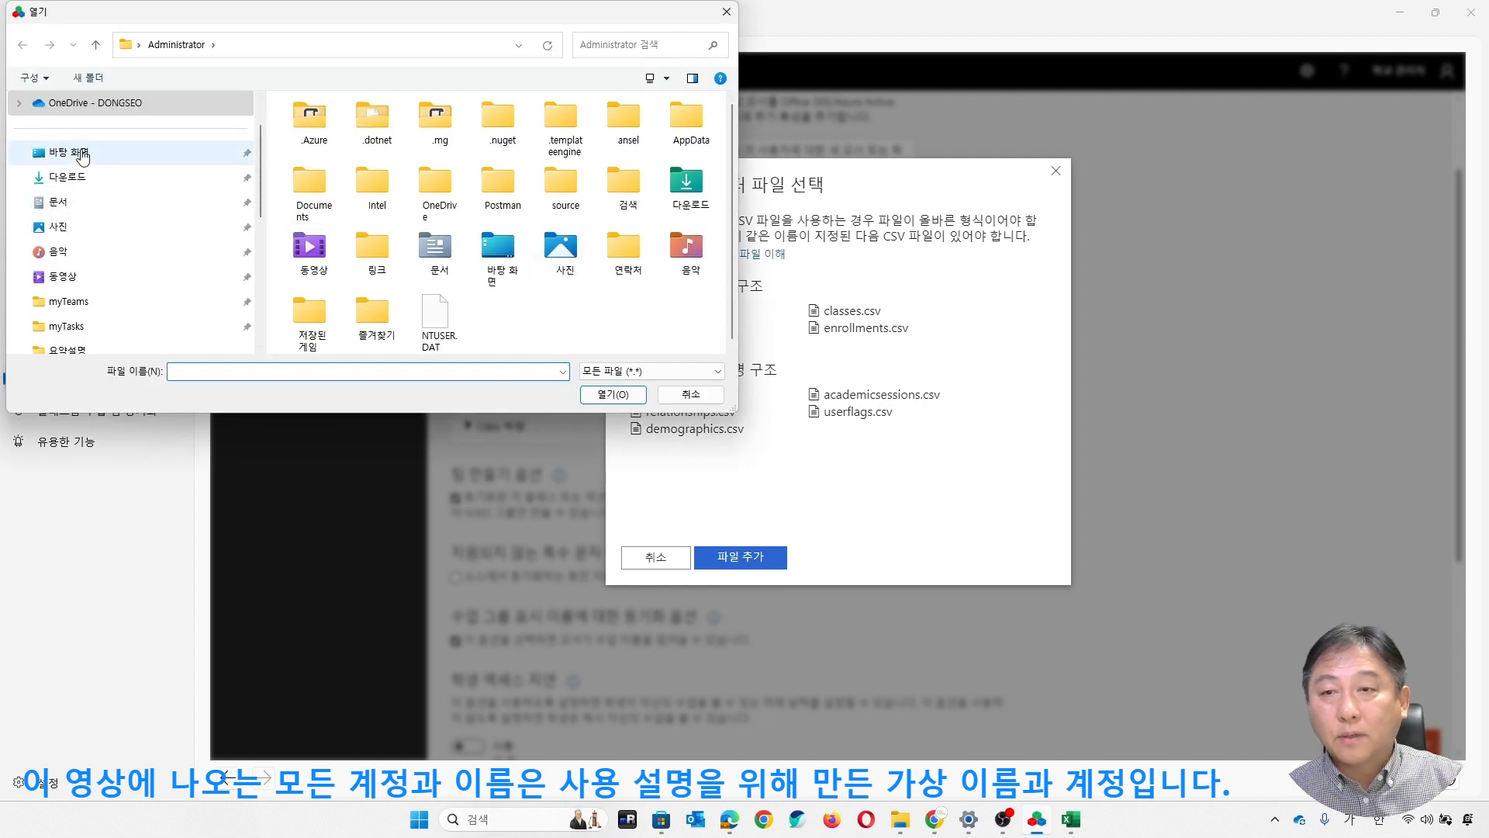
left_click(77, 153)
left_click(347, 203)
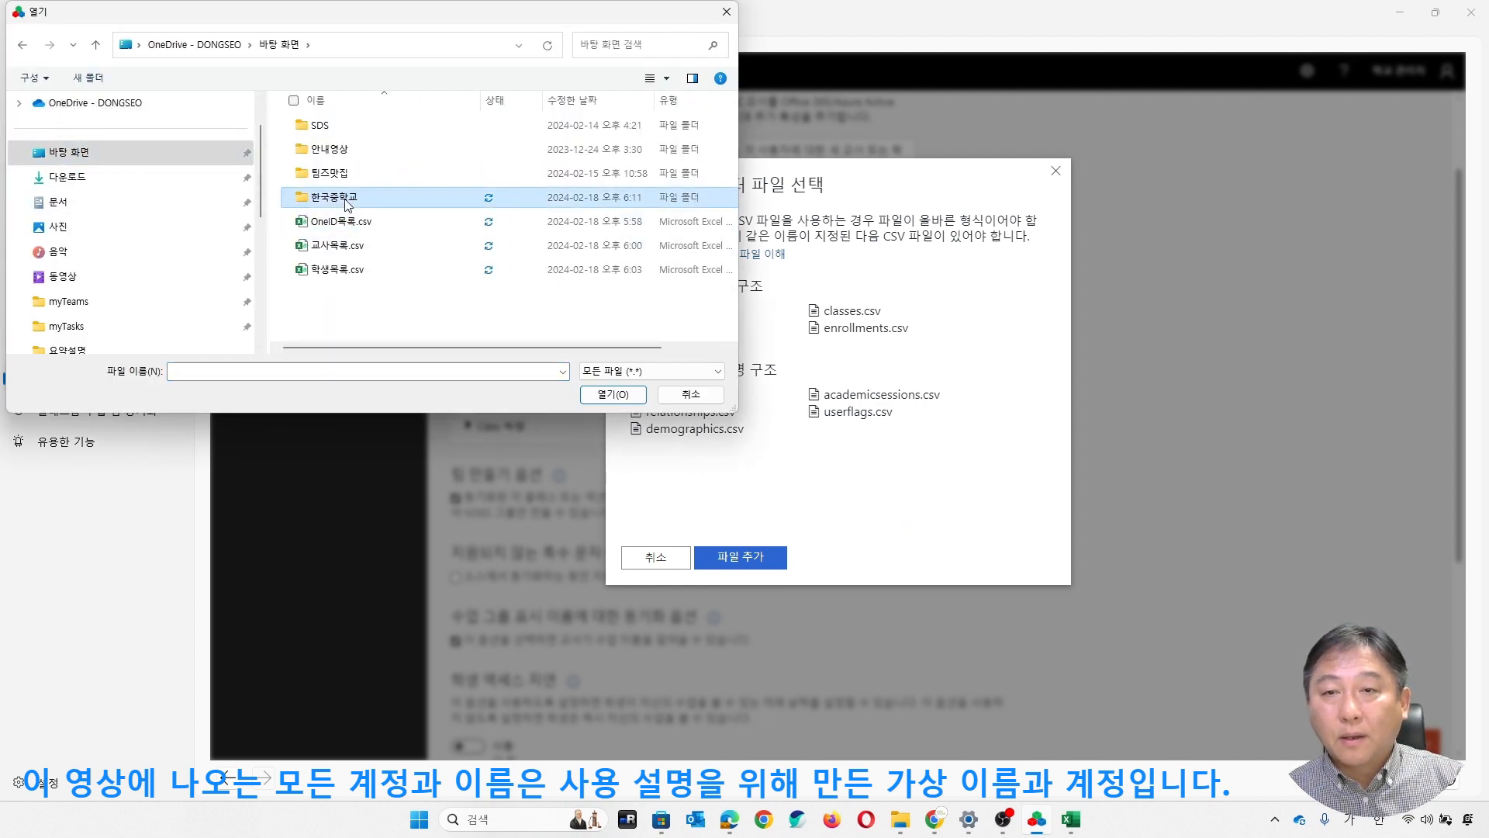
double_click(346, 203)
left_click(364, 125)
scroll(444, 289, "down", 1)
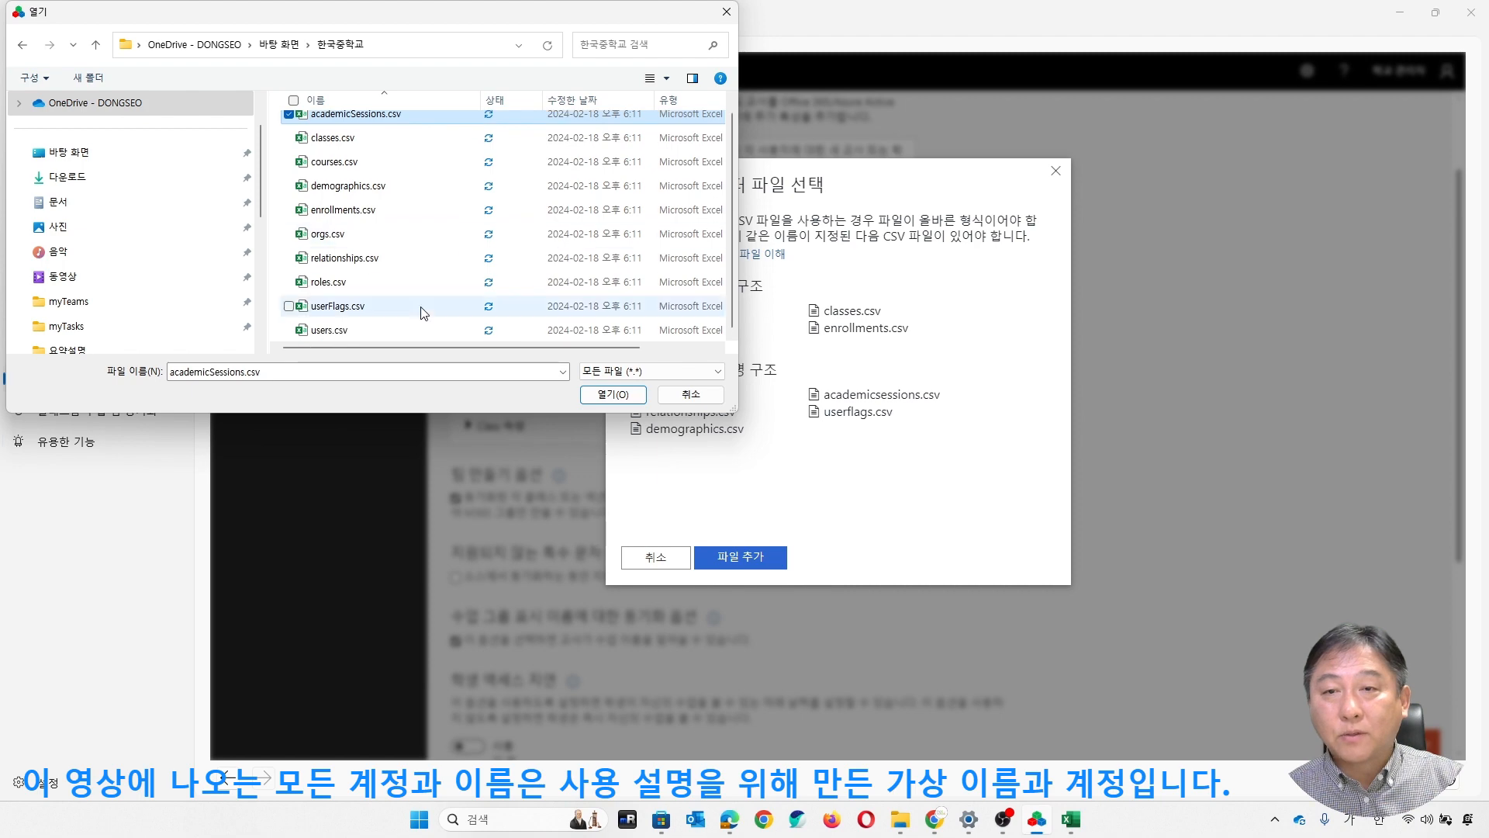
left_click(386, 328, "shift")
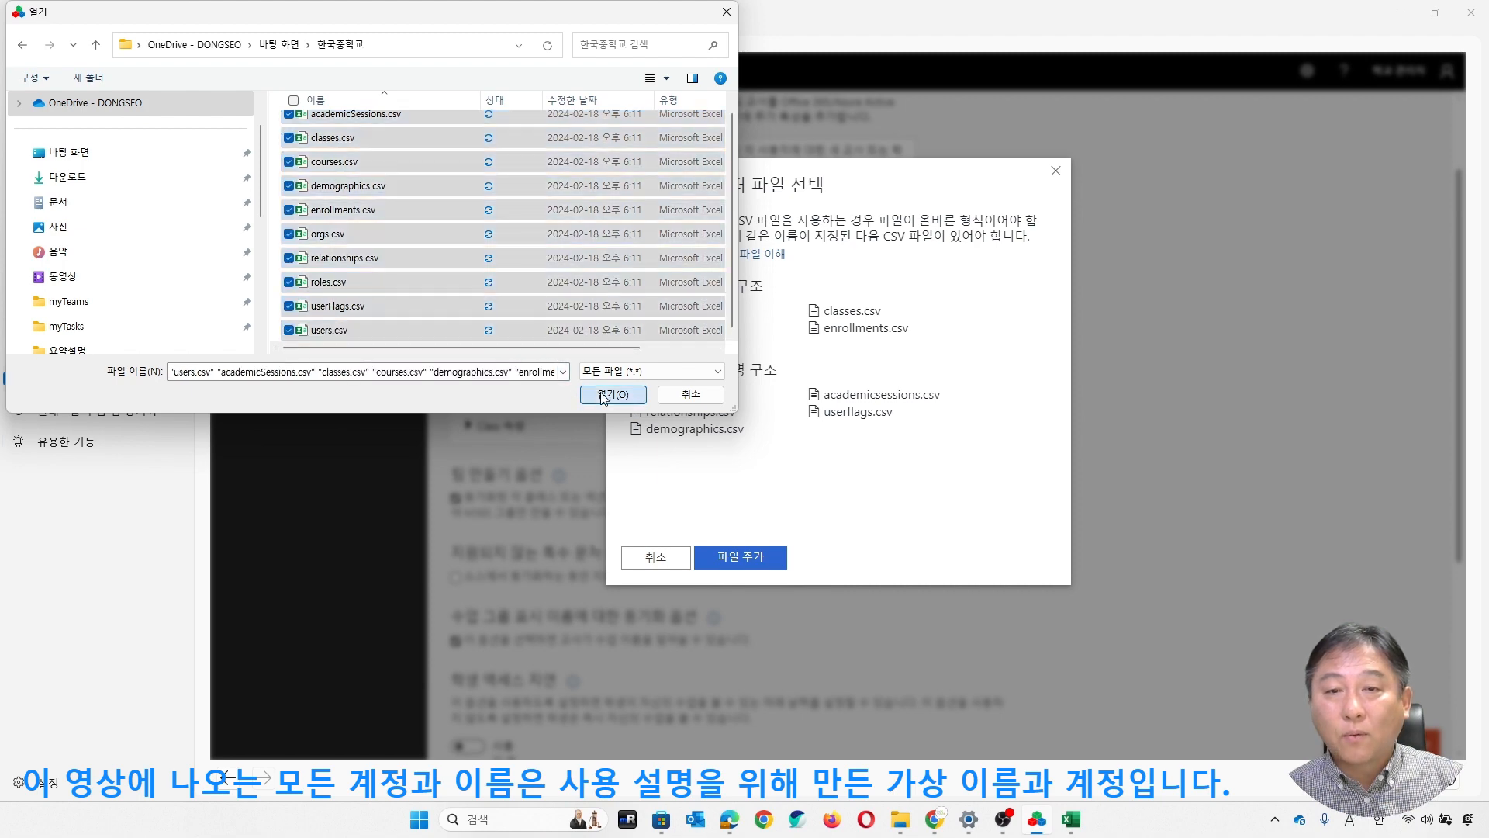
left_click(603, 396)
left_click(850, 559)
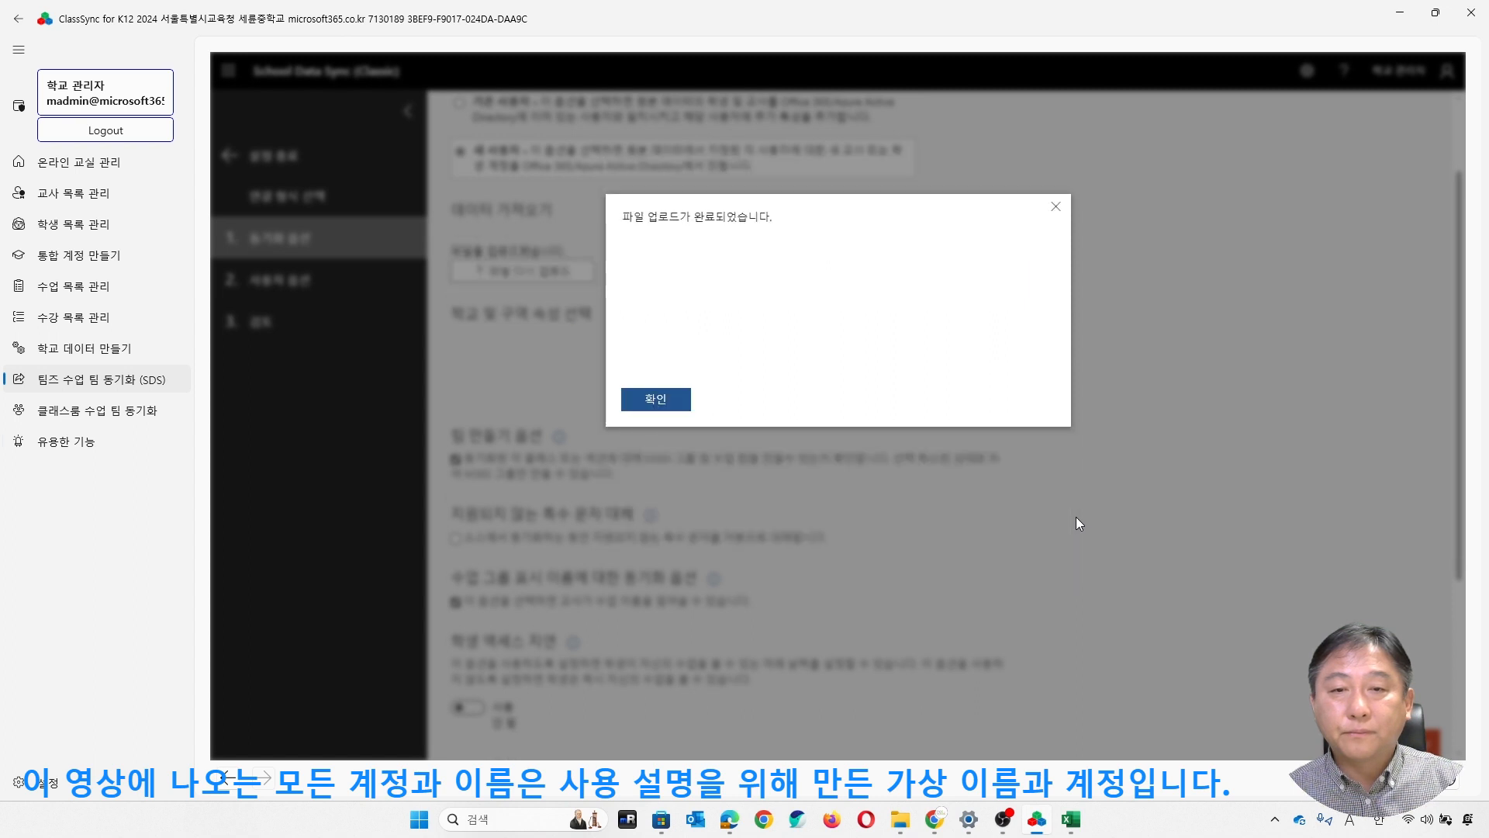
left_click(670, 408)
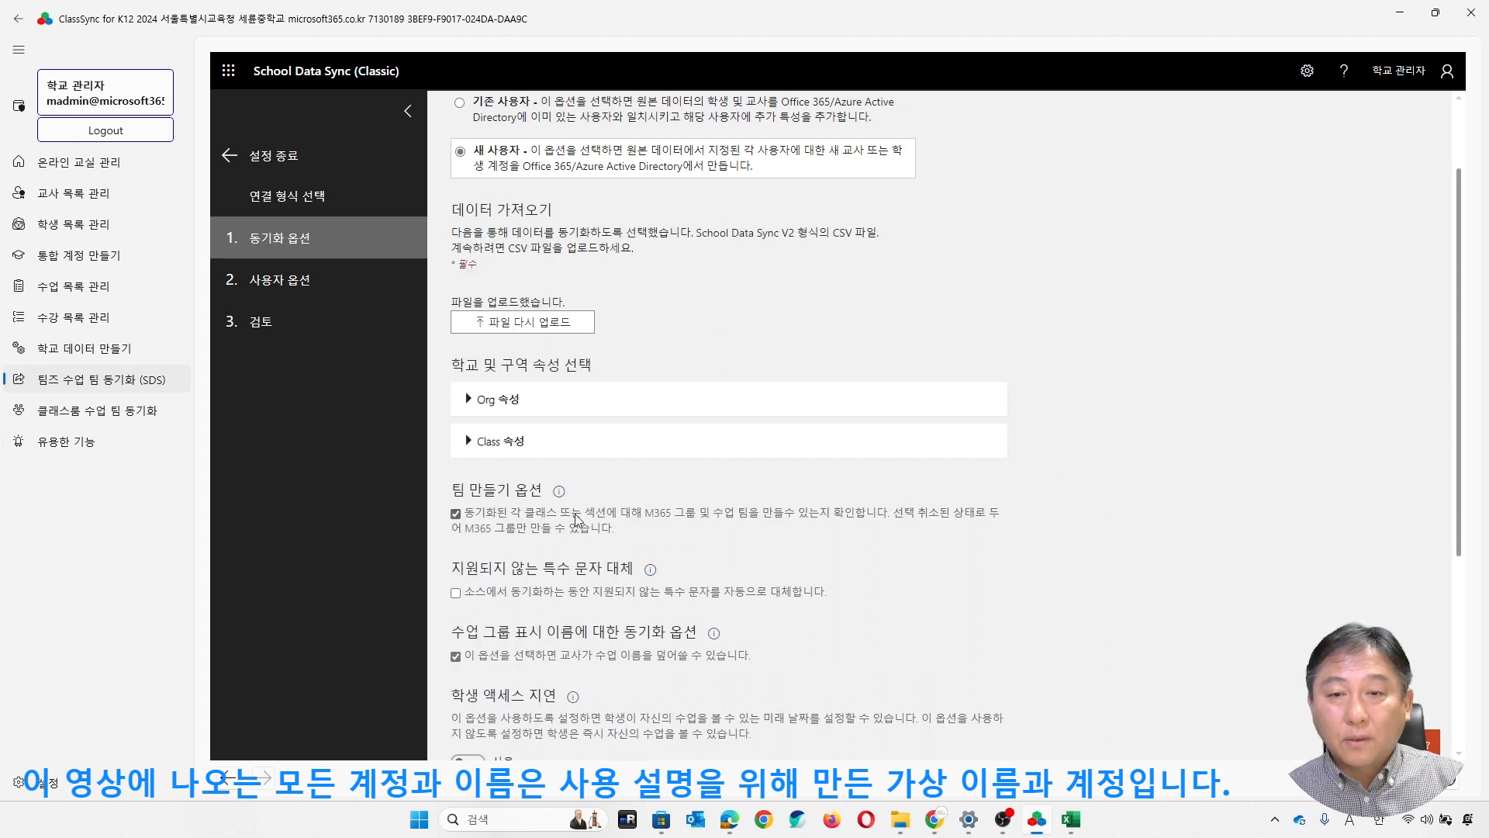
- Turn off the class group display name option that lets teachers overwrite class names
scroll(814, 523, "down", 1)
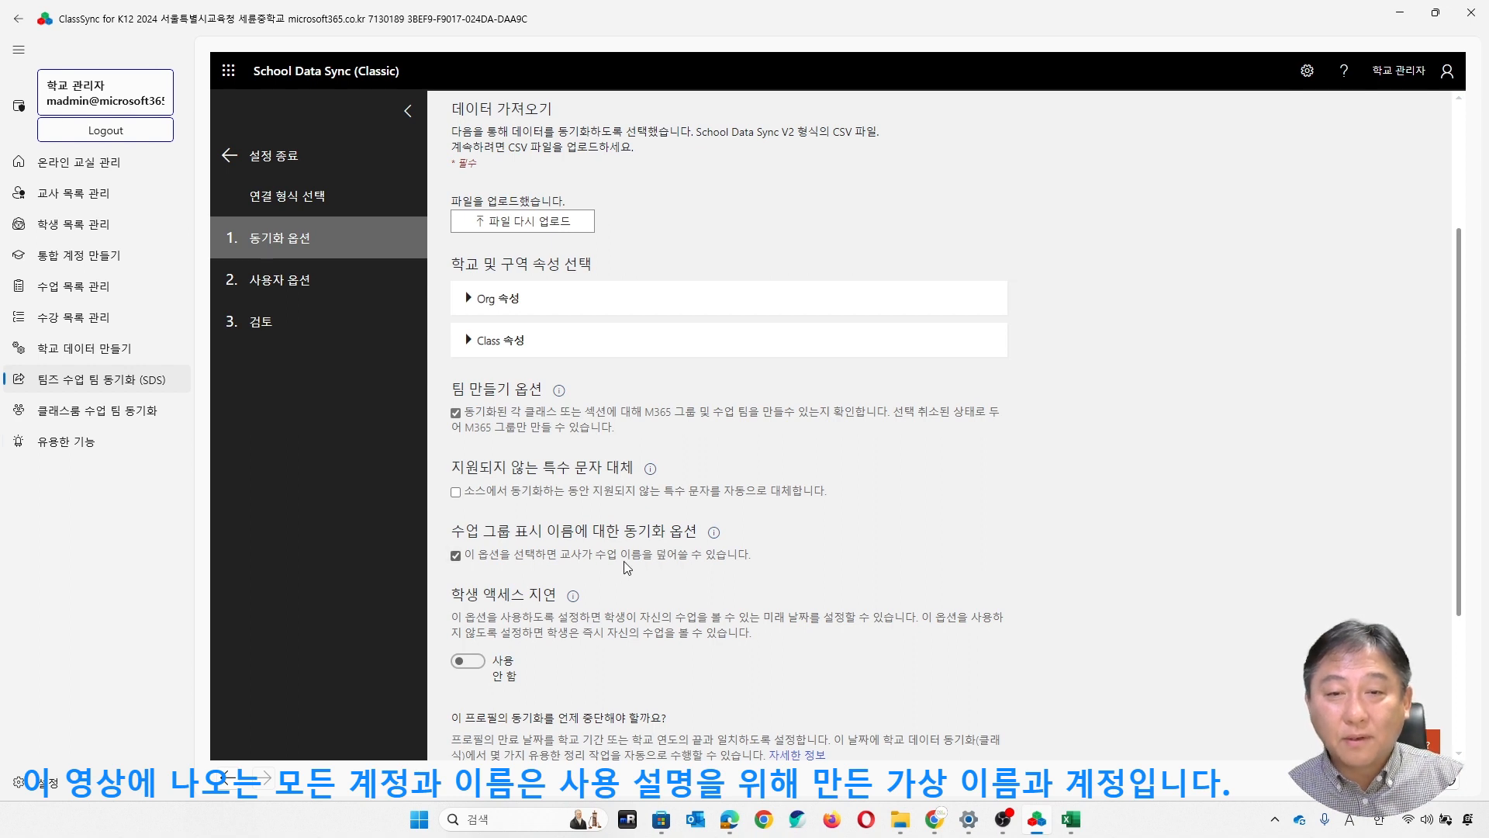
left_click(457, 557)
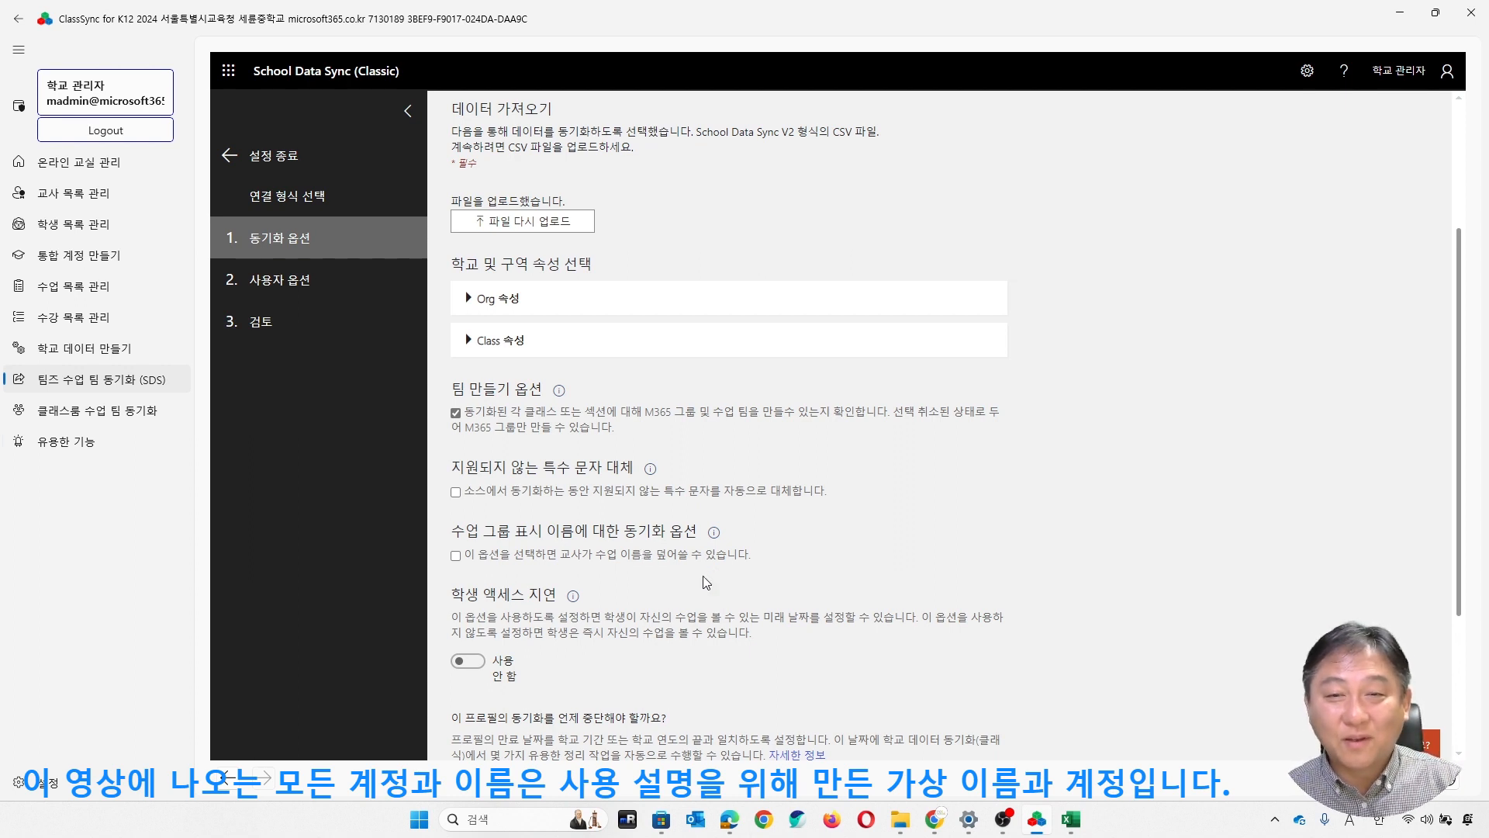
left_click(456, 555)
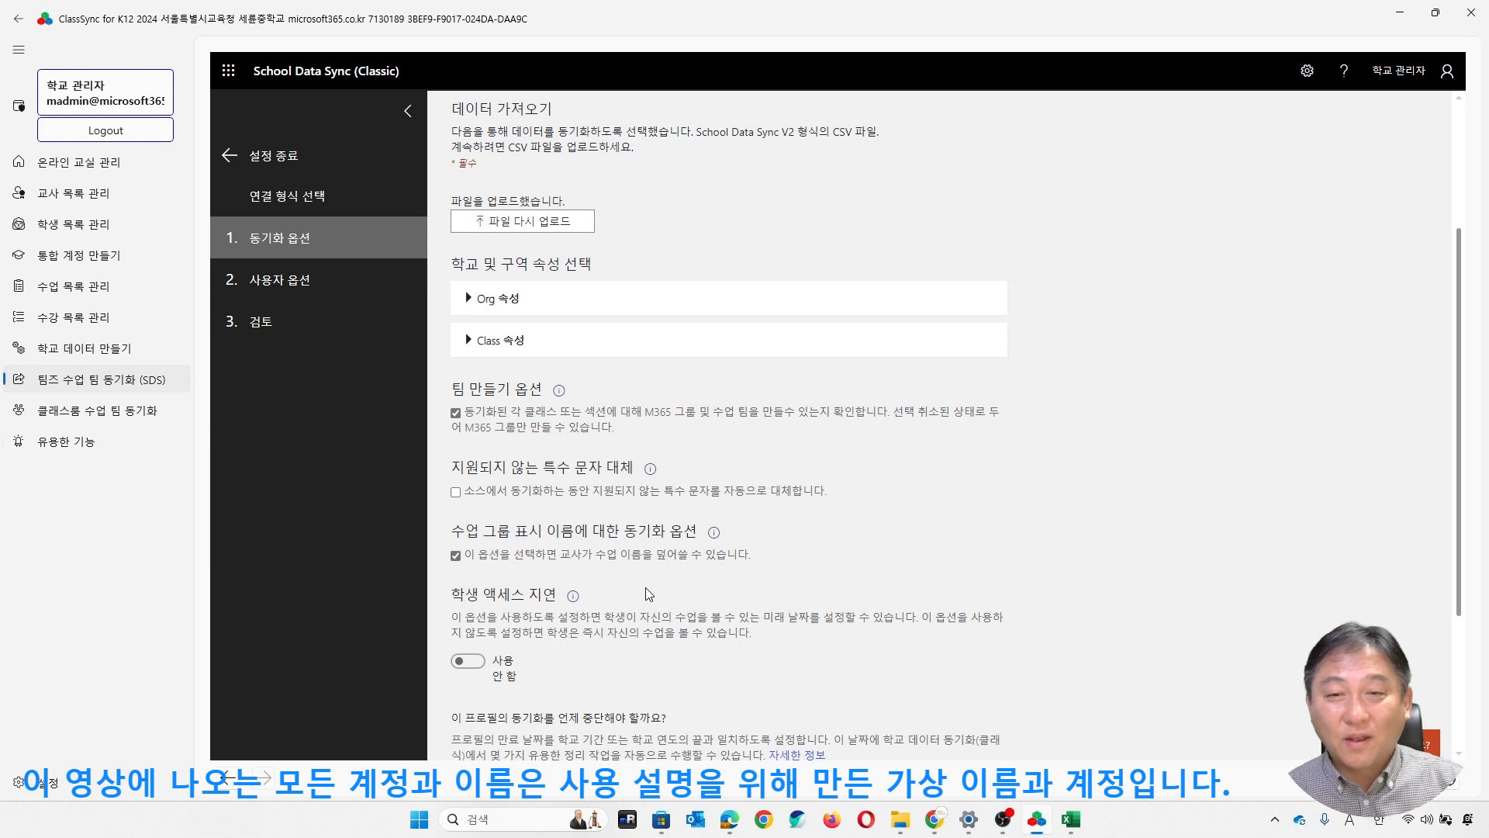
left_click(456, 555)
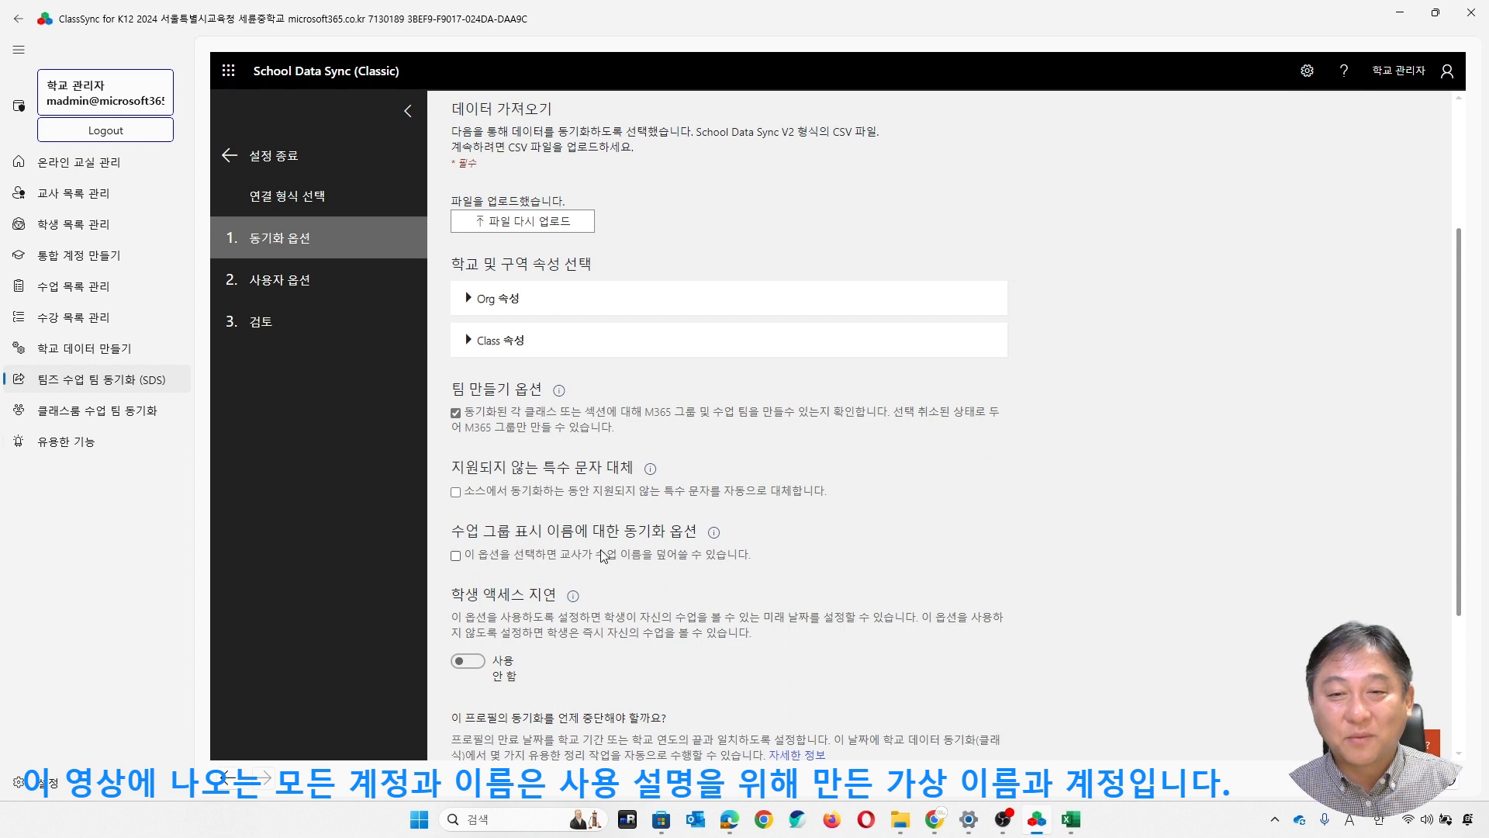
- Assign STANDARDWOFFPACK_FACULTY licences to staff and STANDARDWOFFPACK_STUDENT licences to students, and create the 2024 sync profile
scroll(605, 558, "down", 3)
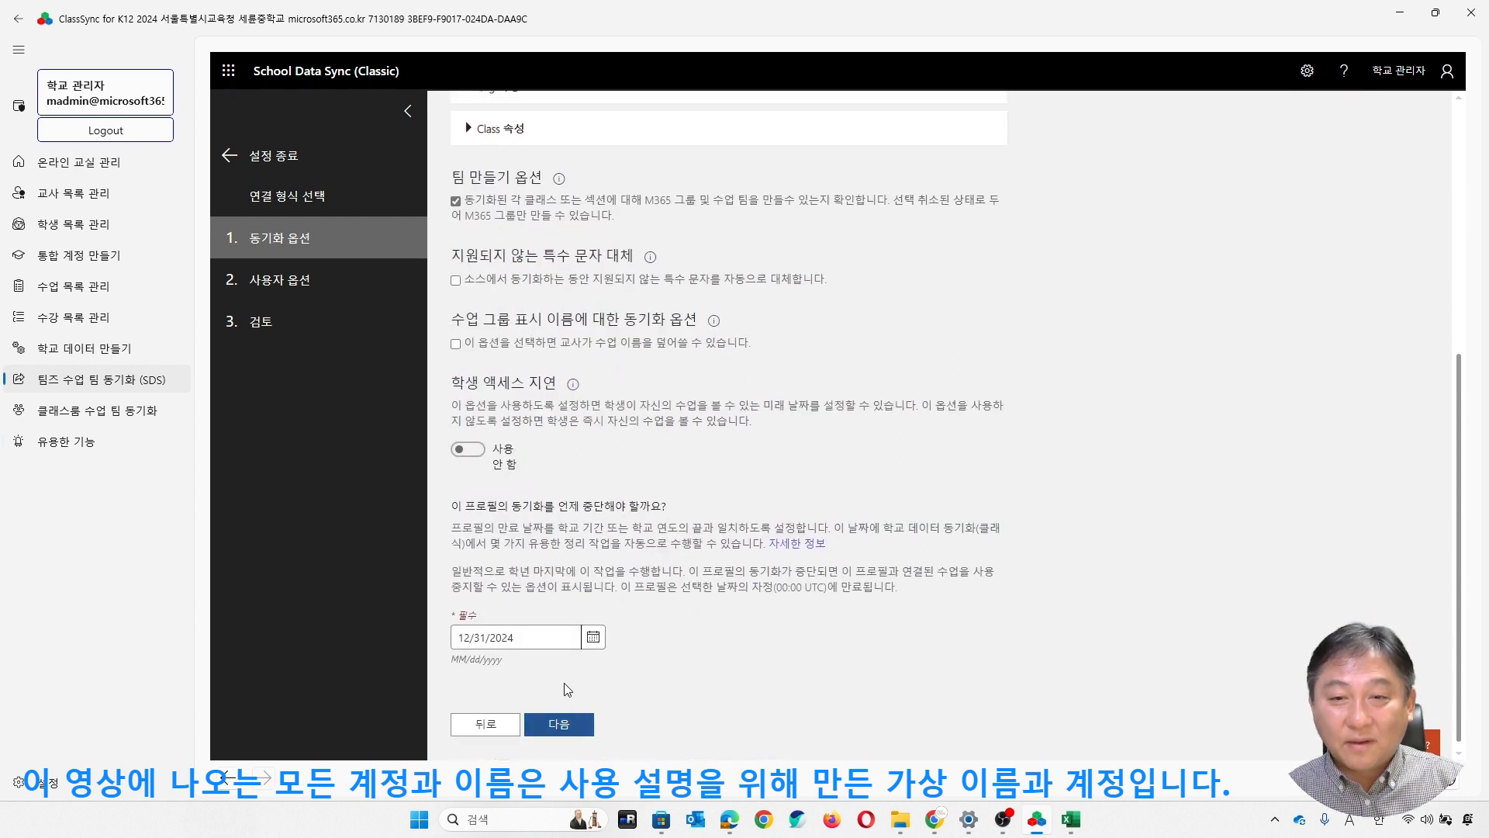
left_click(560, 726)
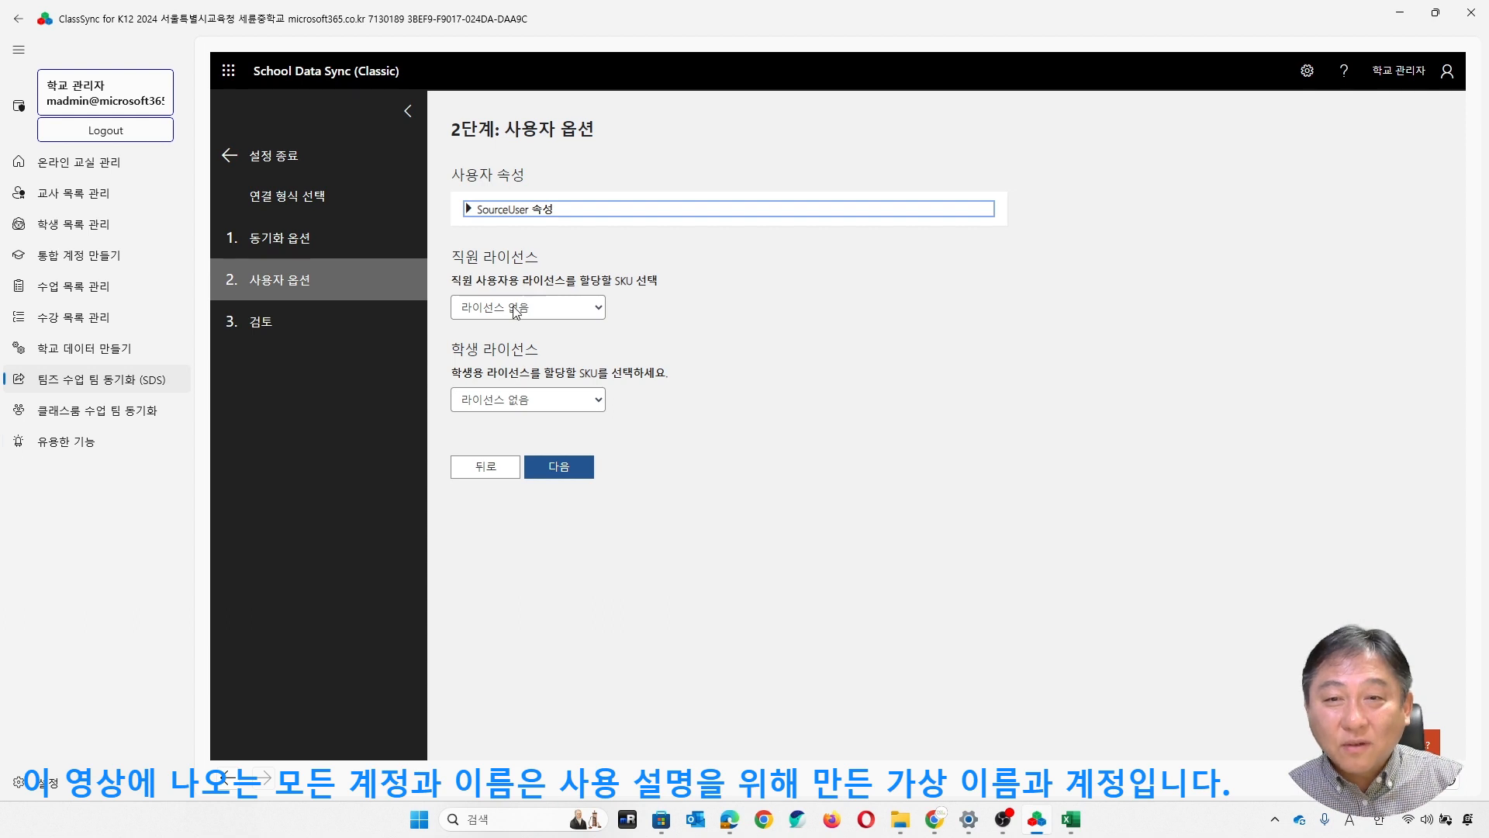
left_click(570, 314)
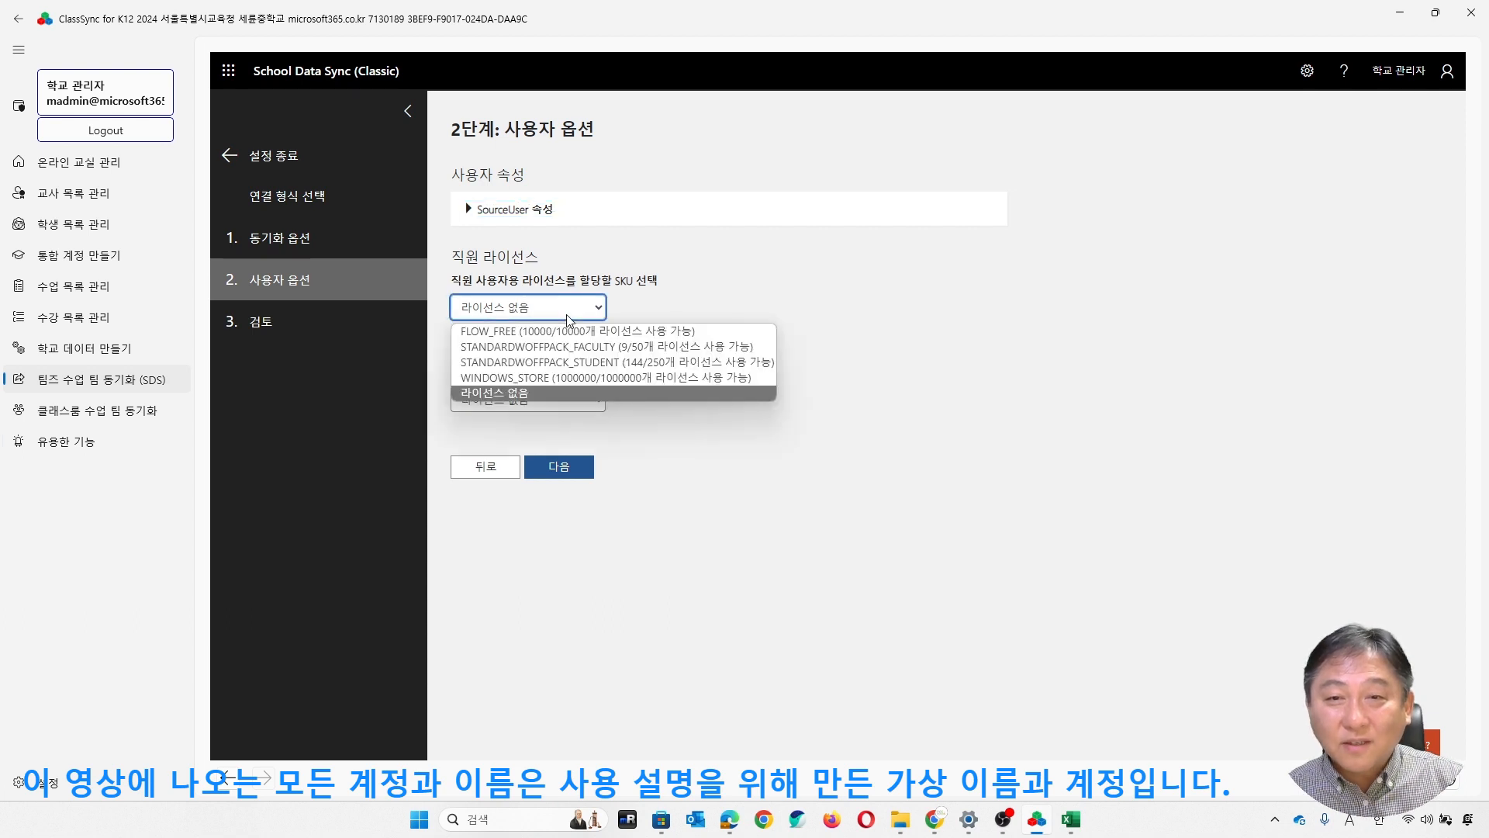
left_click(643, 352)
left_click(574, 401)
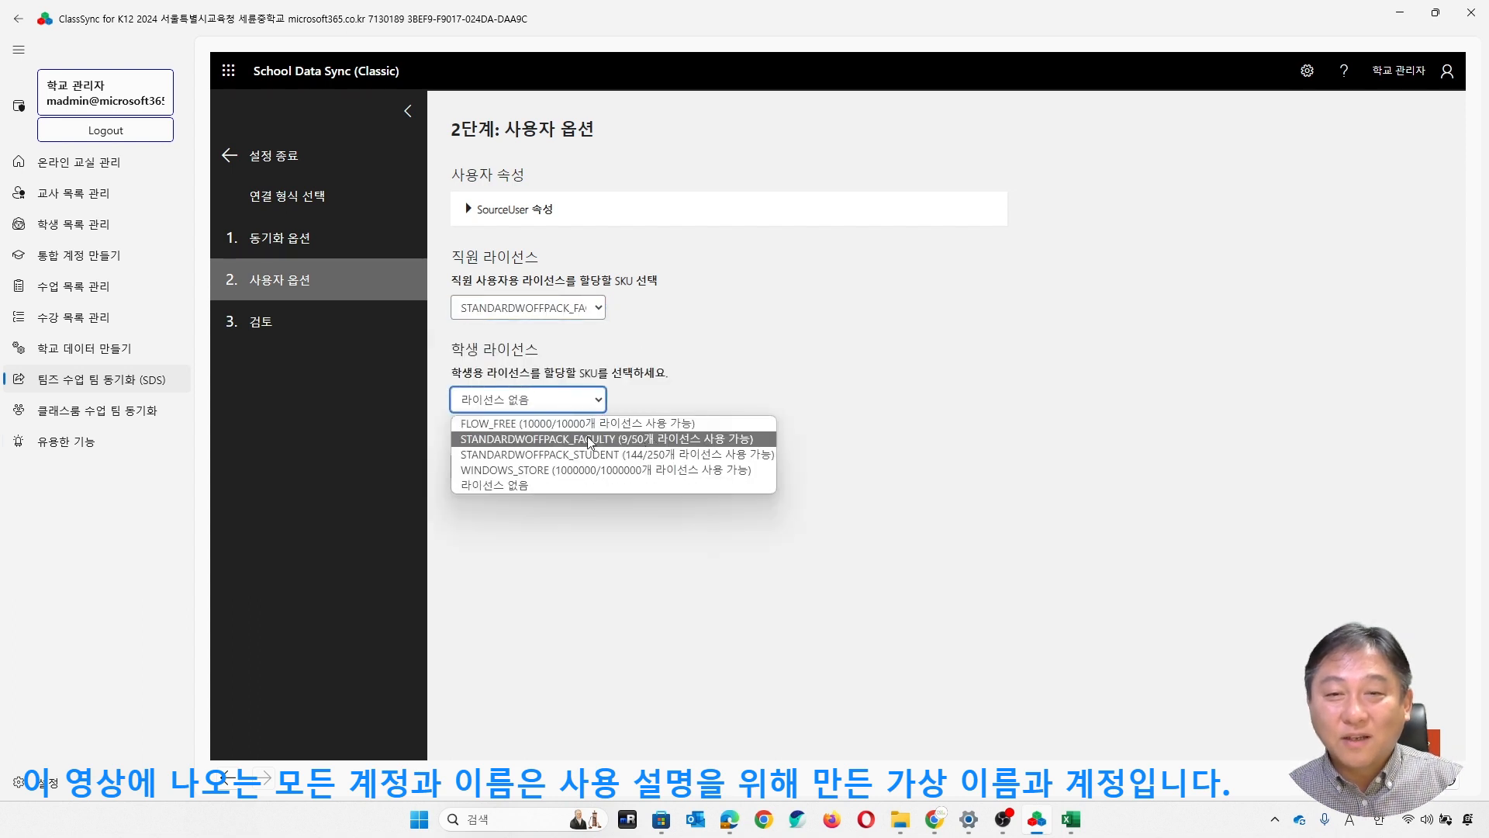
left_click(620, 456)
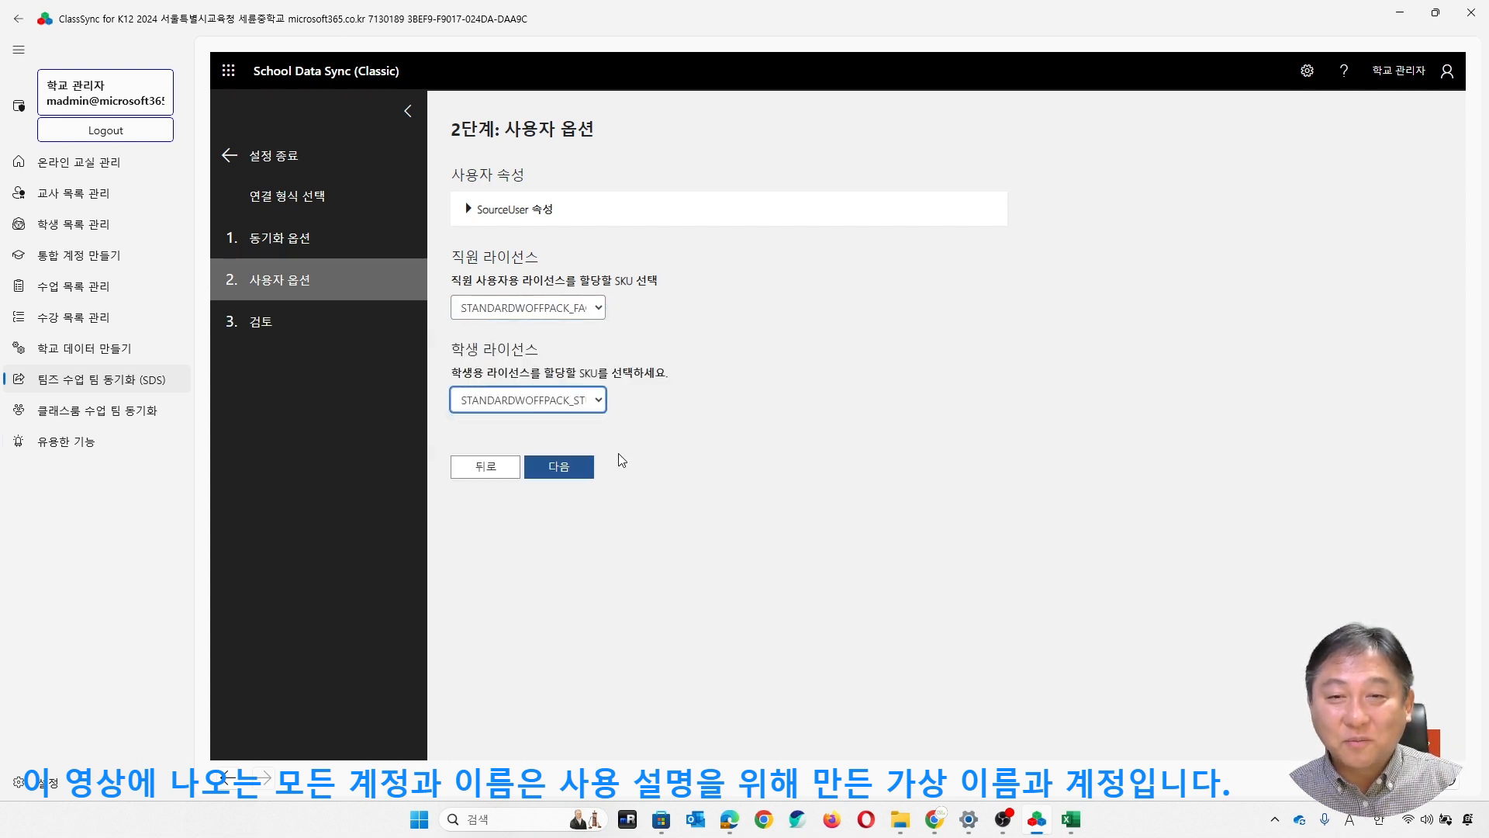
left_click(560, 471)
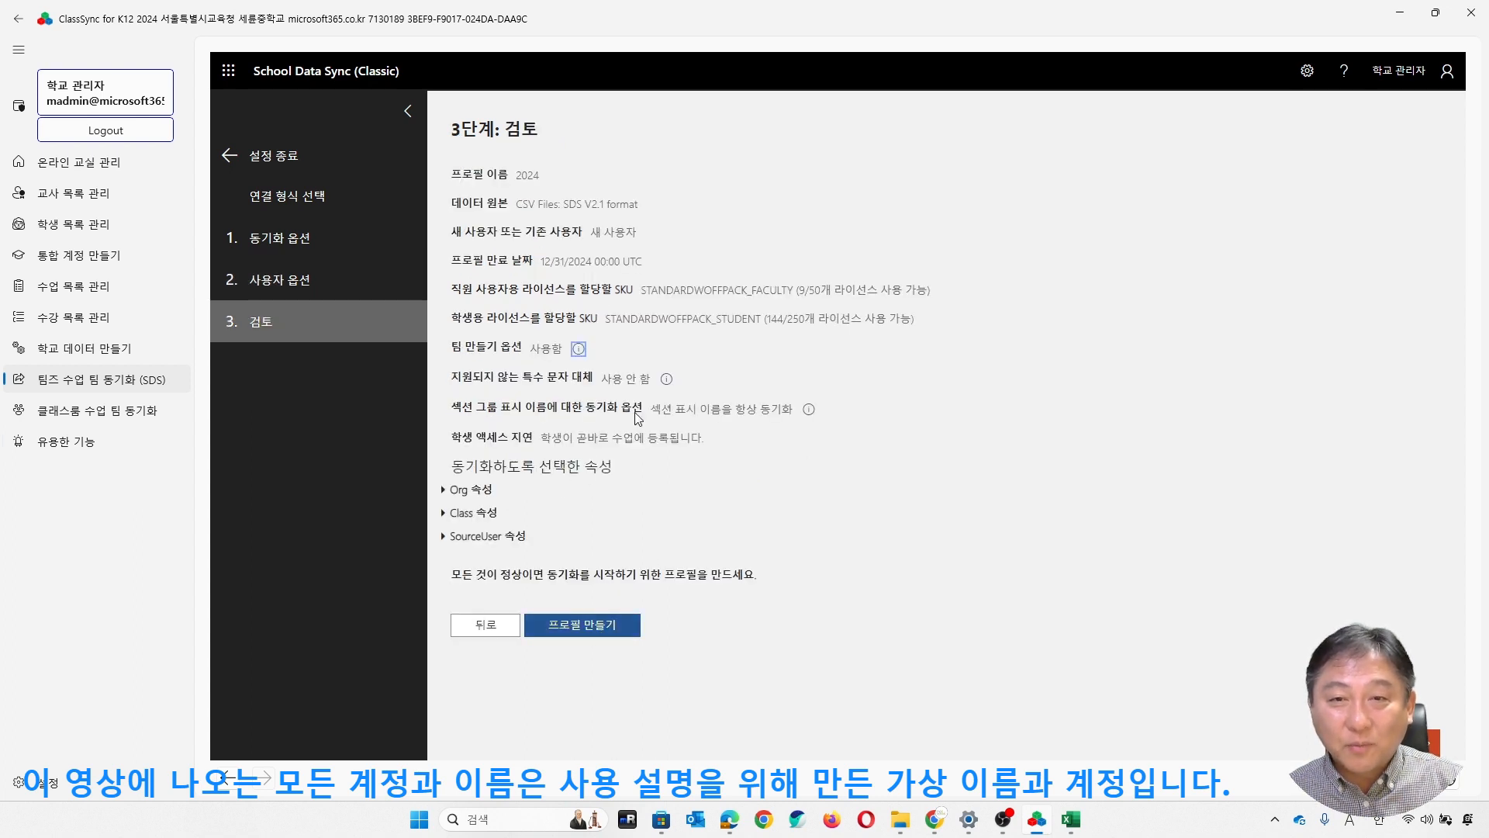
left_click(598, 626)
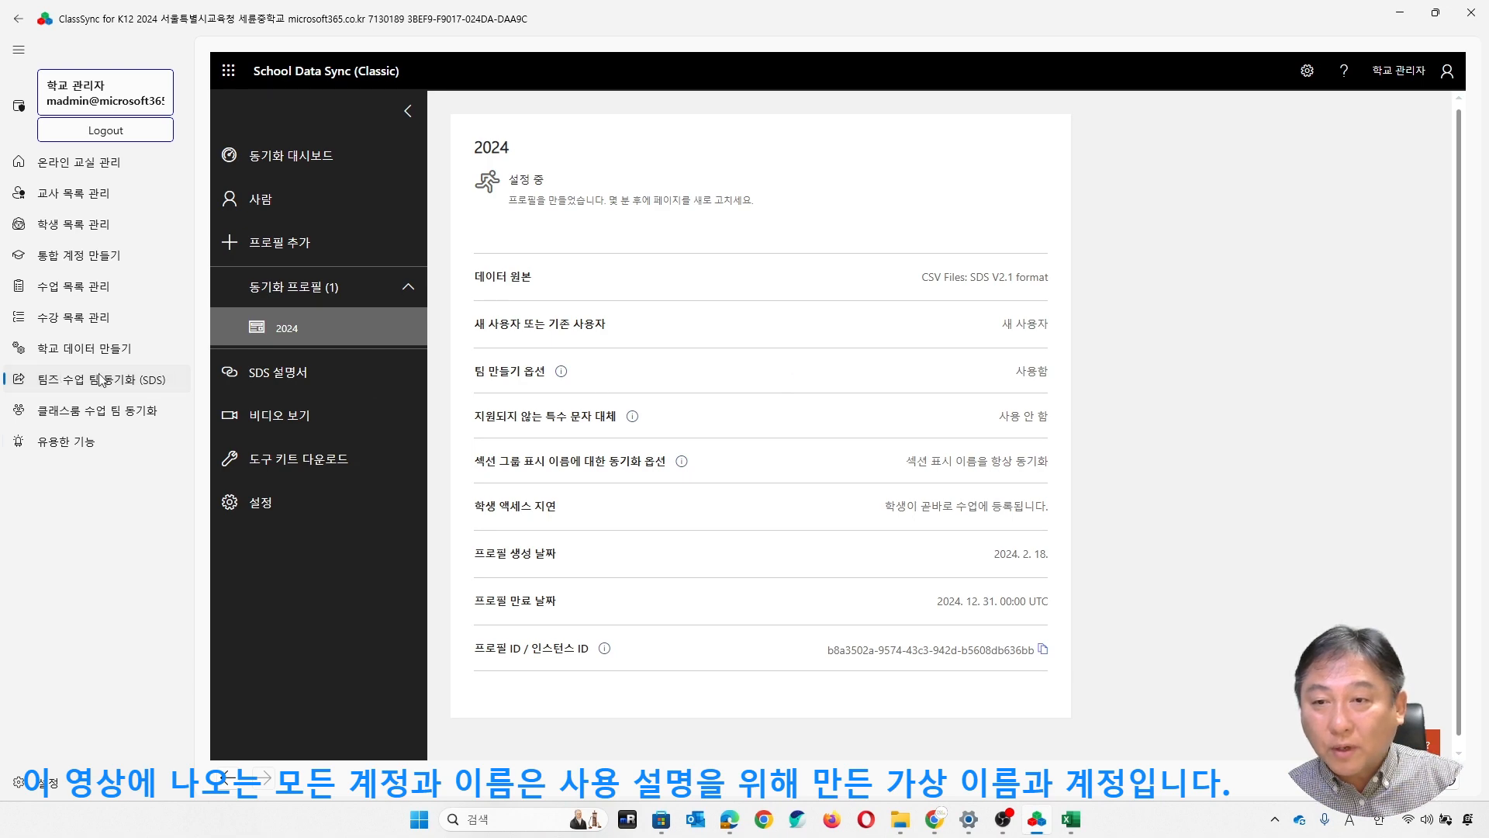
- Open the Classroom class team sync page (클래스룸 수업 팀 동기화) and query the cloud status of the school data list
left_click(101, 416)
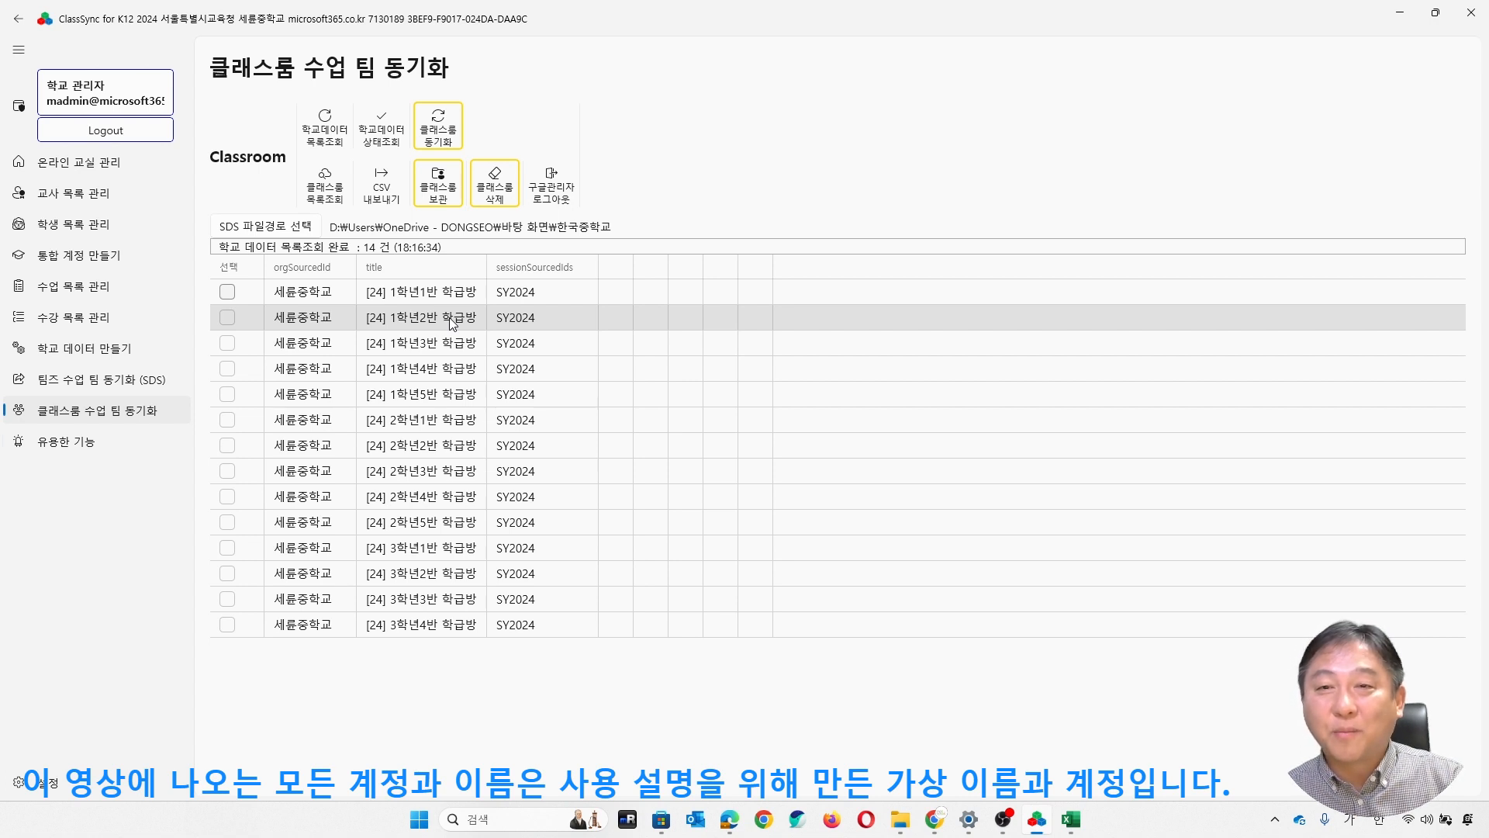
left_click(385, 142)
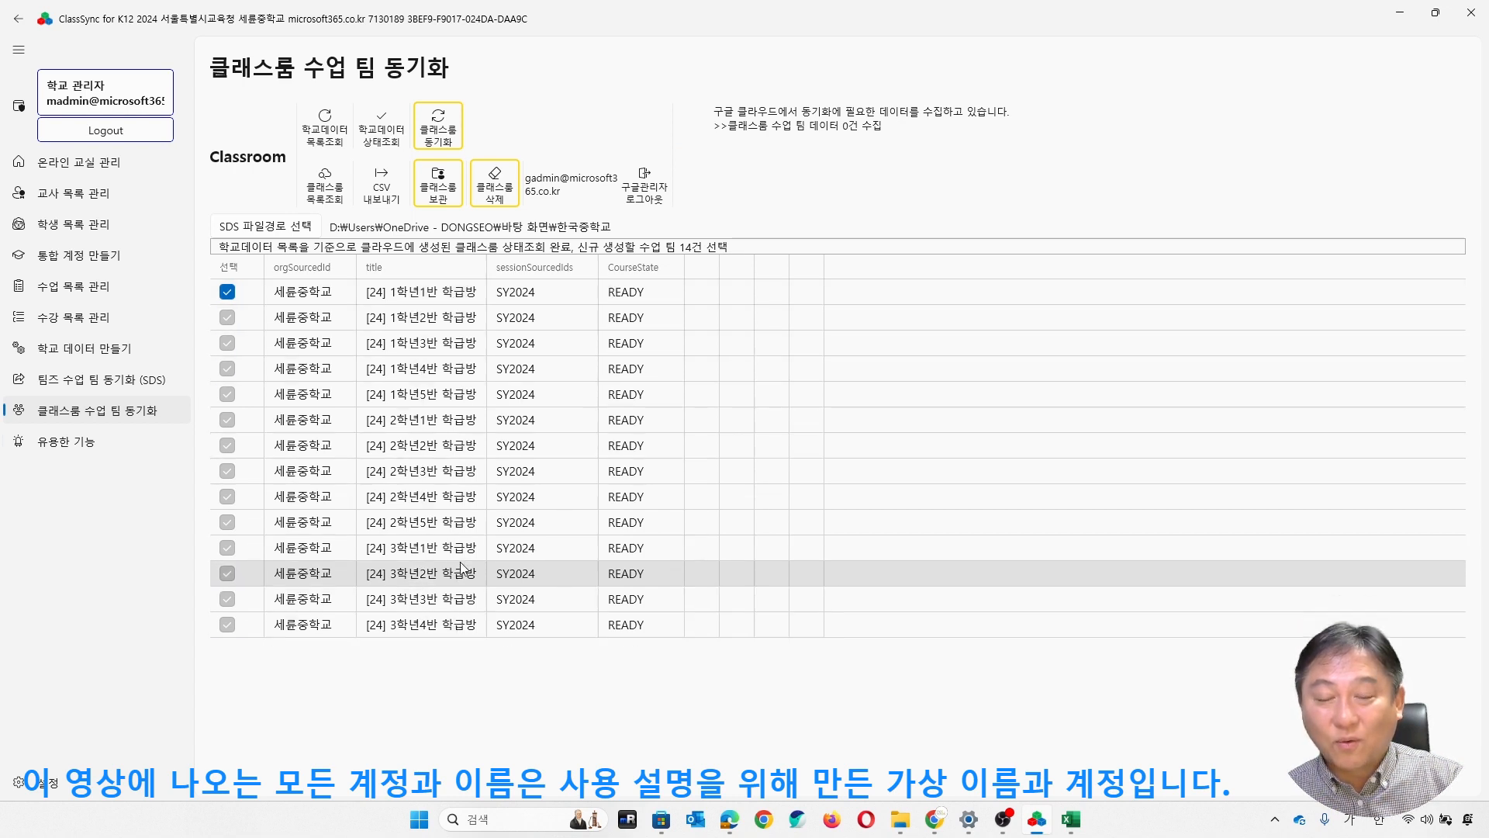
- Sync only the class team [24] 1학년1반 학급방 to Google Classroom and query the school data status again
right_click(259, 324)
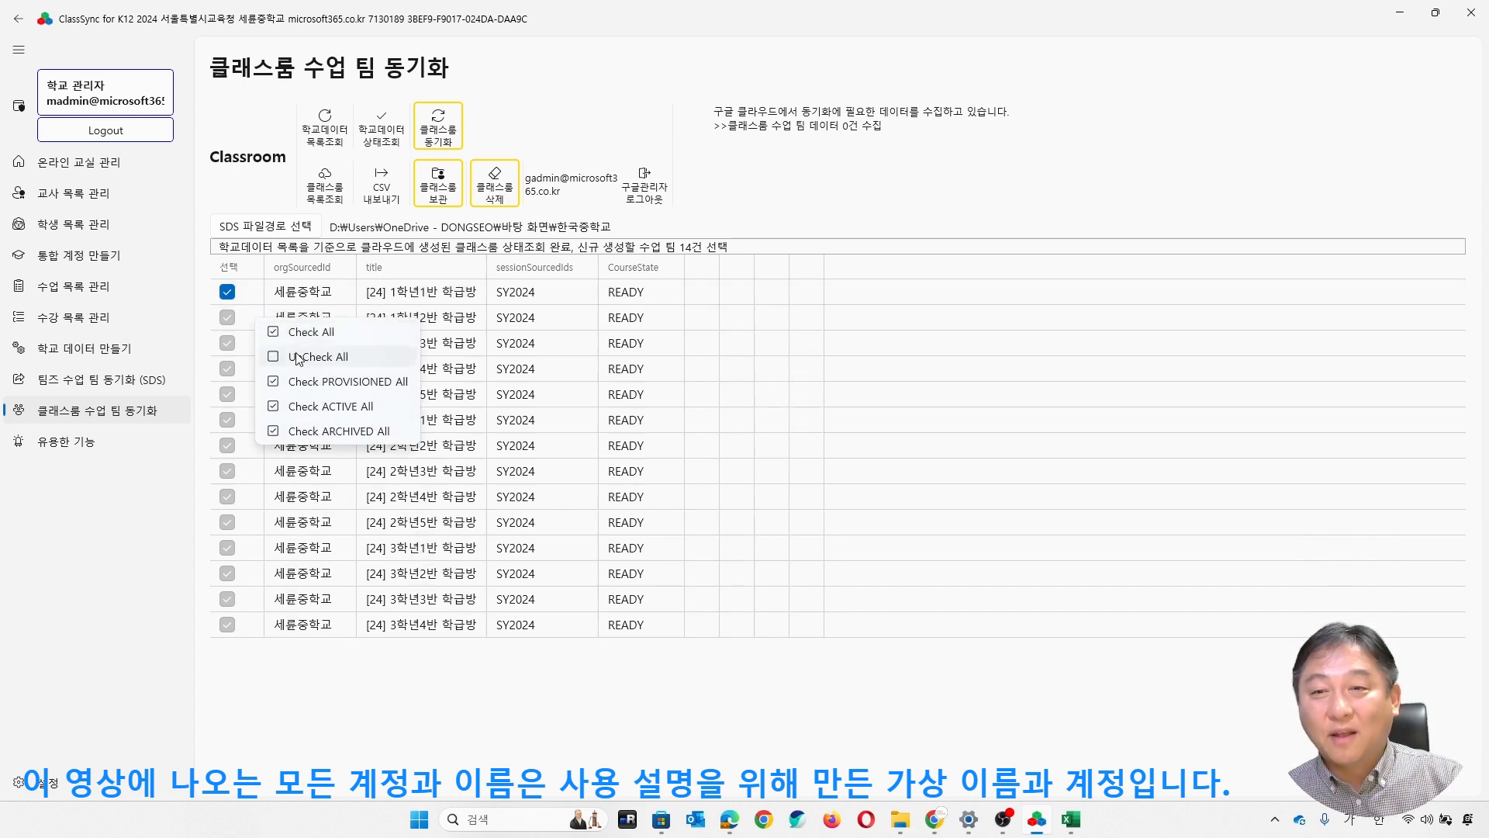
left_click(249, 356)
left_click(227, 294)
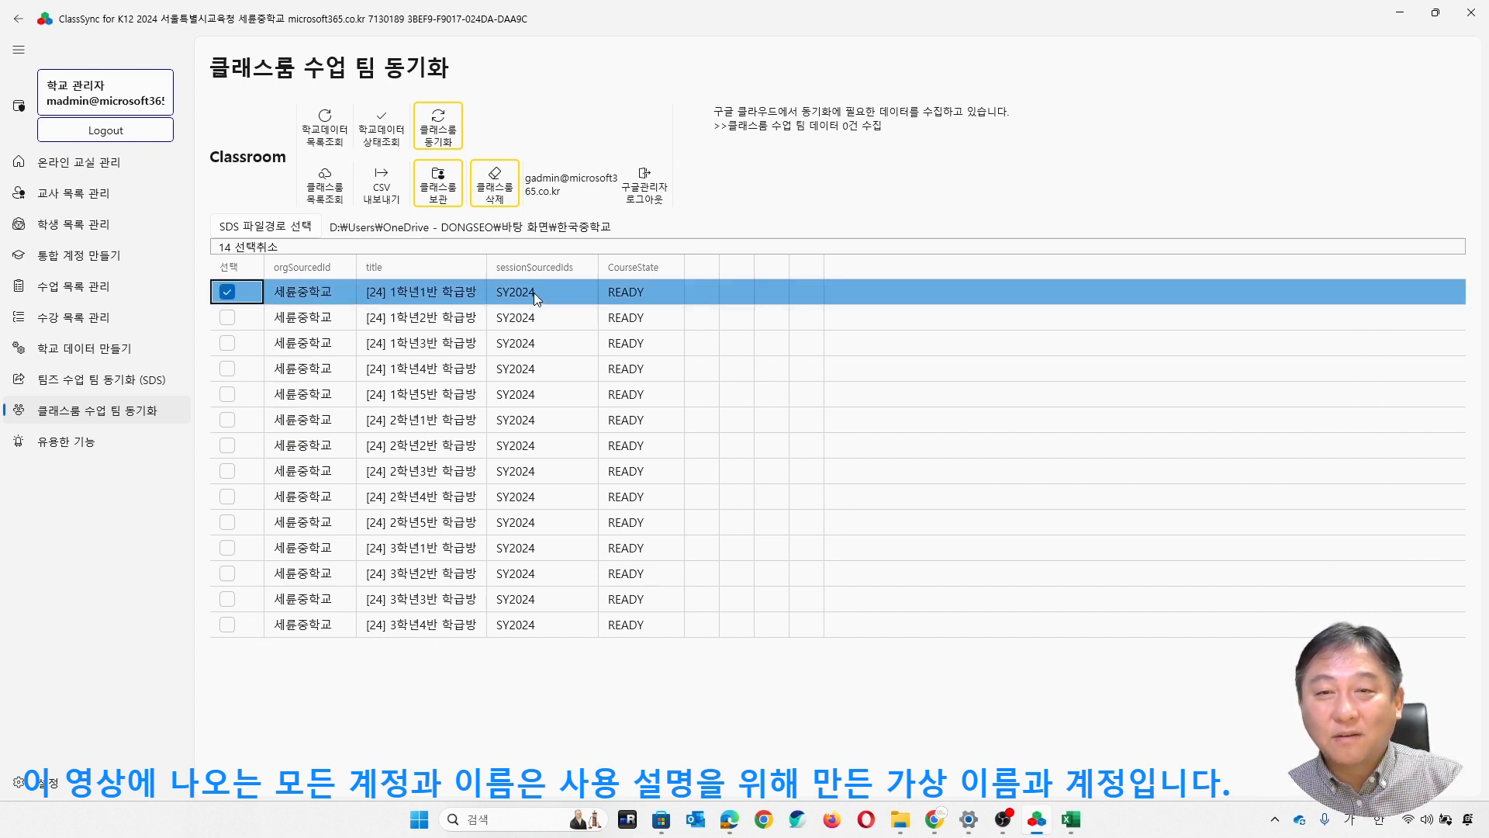
left_click(449, 138)
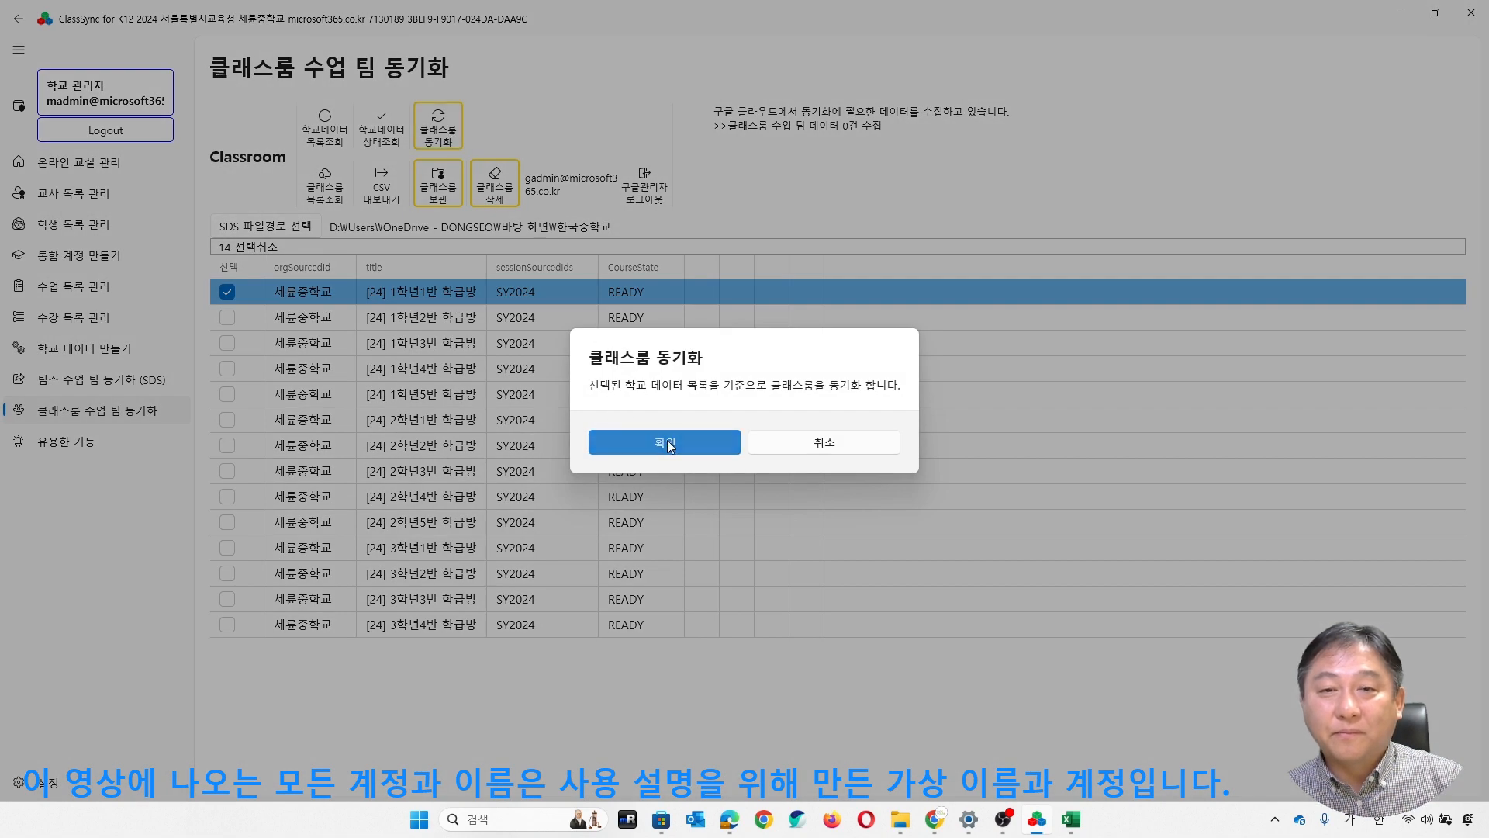
left_click(611, 437)
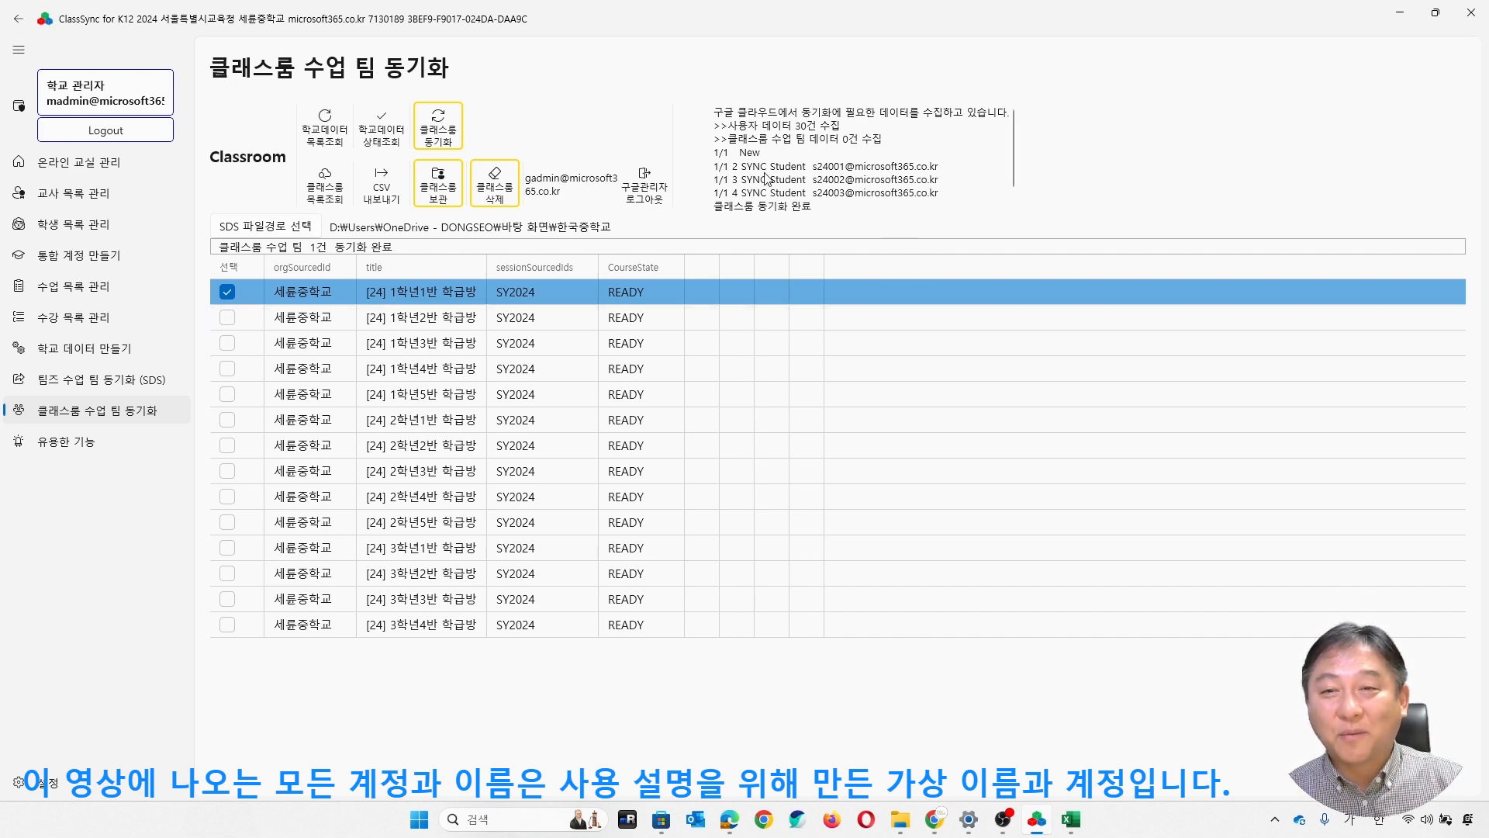
left_click(383, 140)
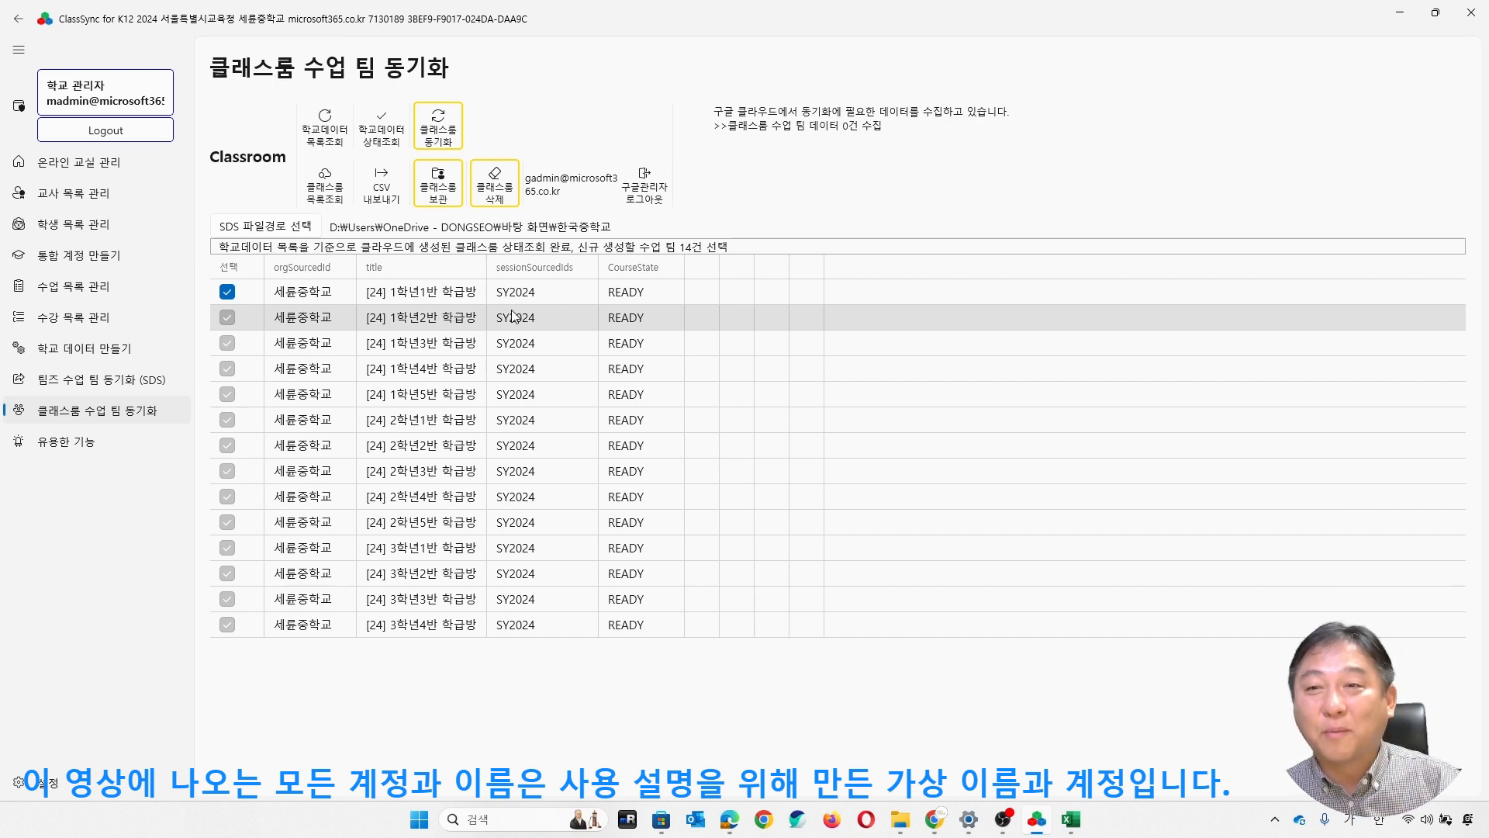
- Review the subjects assigned to the homeroom teachers in the teacher list (교사 목록 관리)
left_click(87, 297)
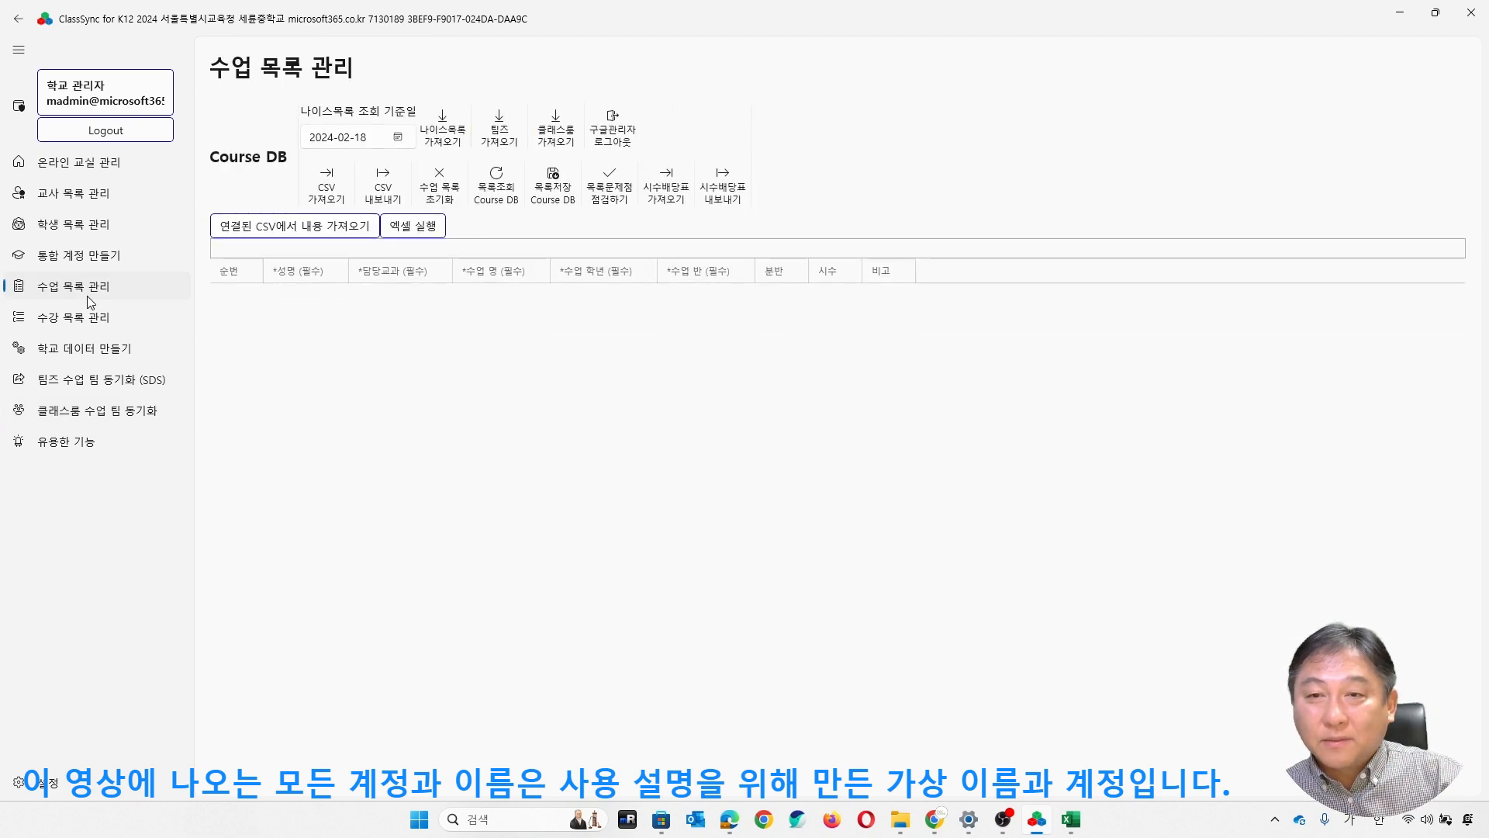
left_click(105, 198)
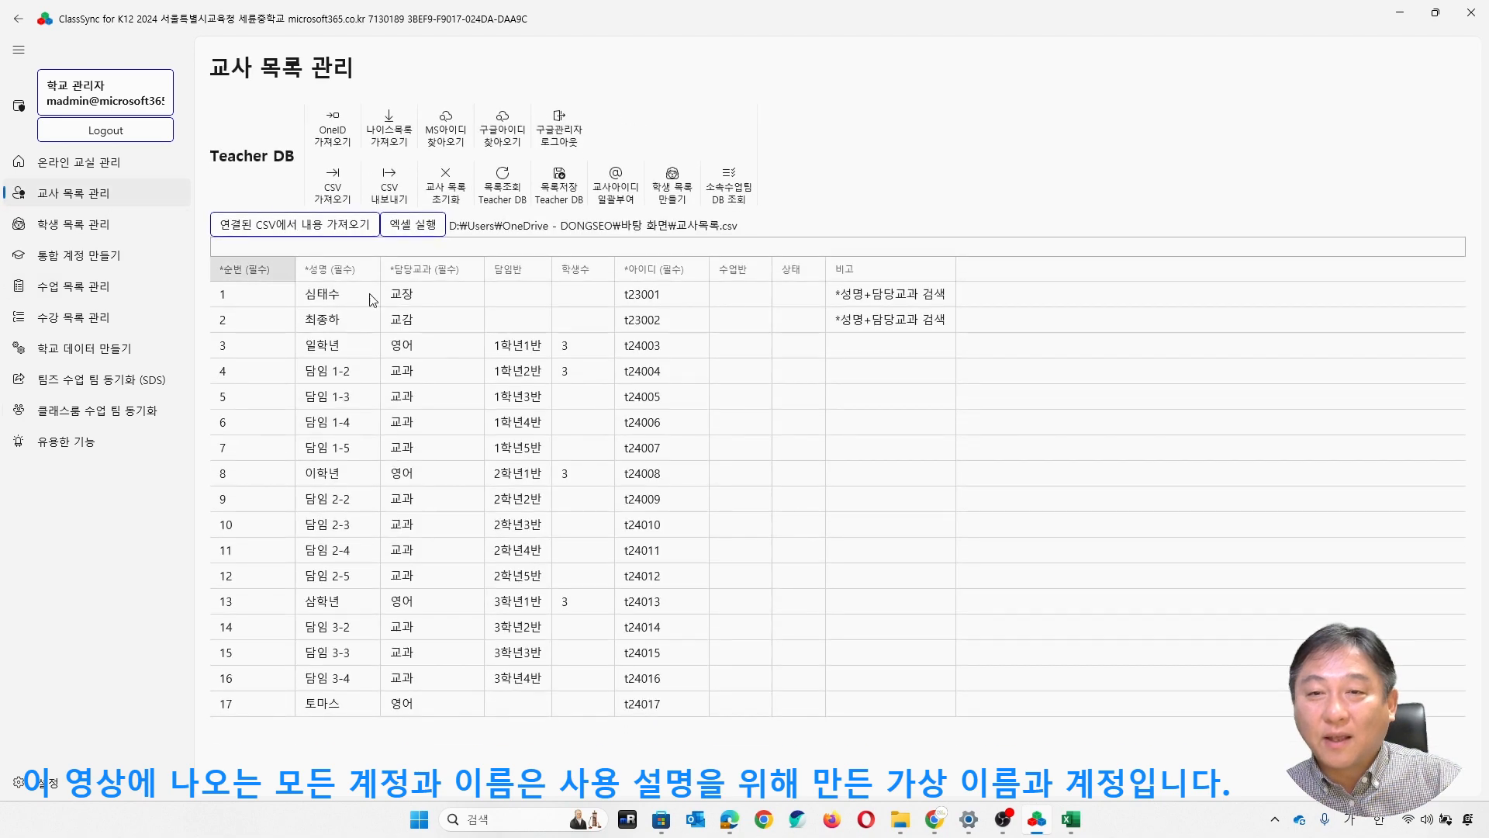
left_click(390, 355)
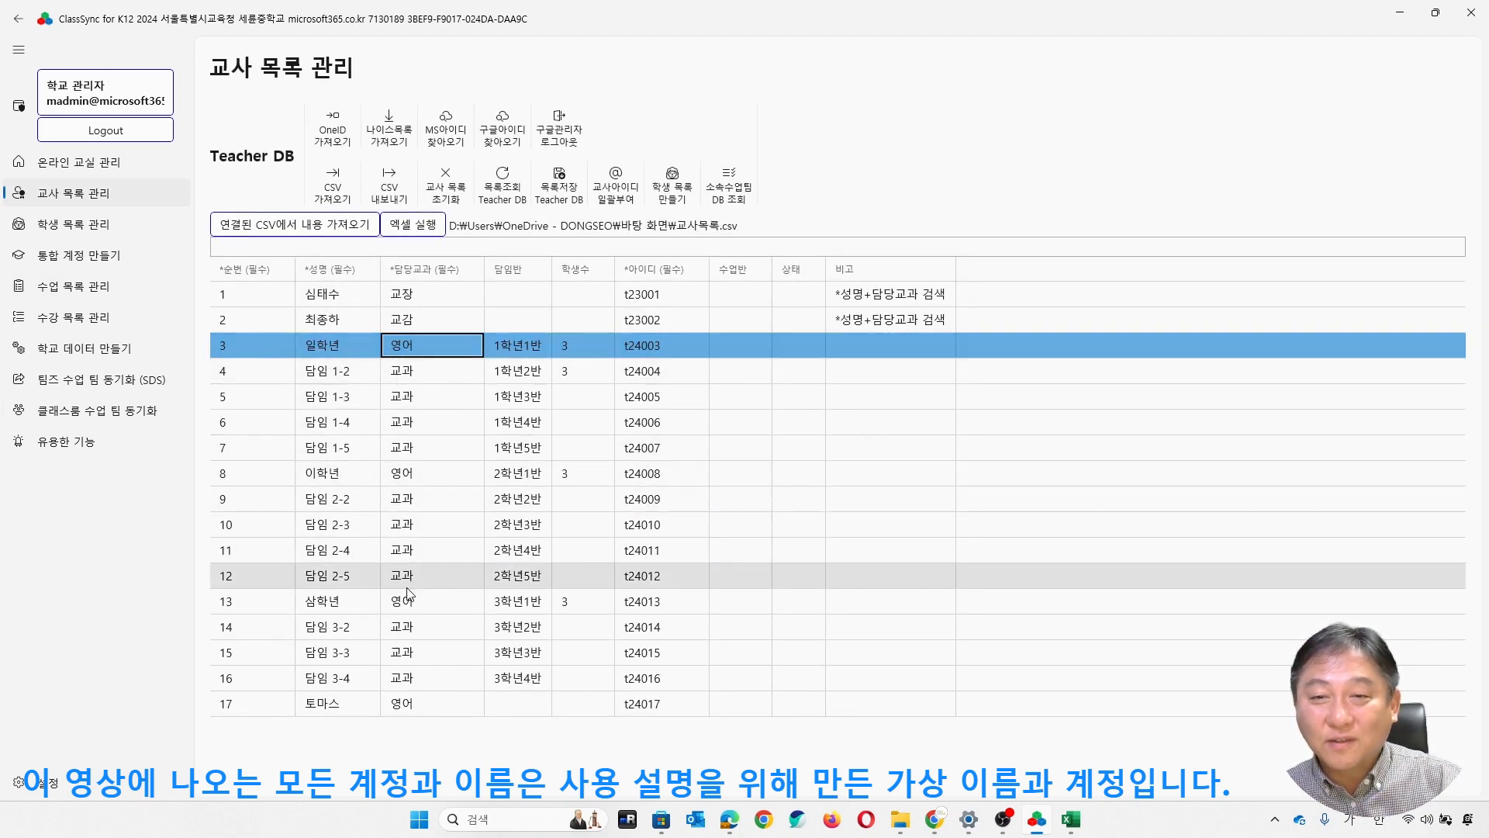
left_click(464, 590)
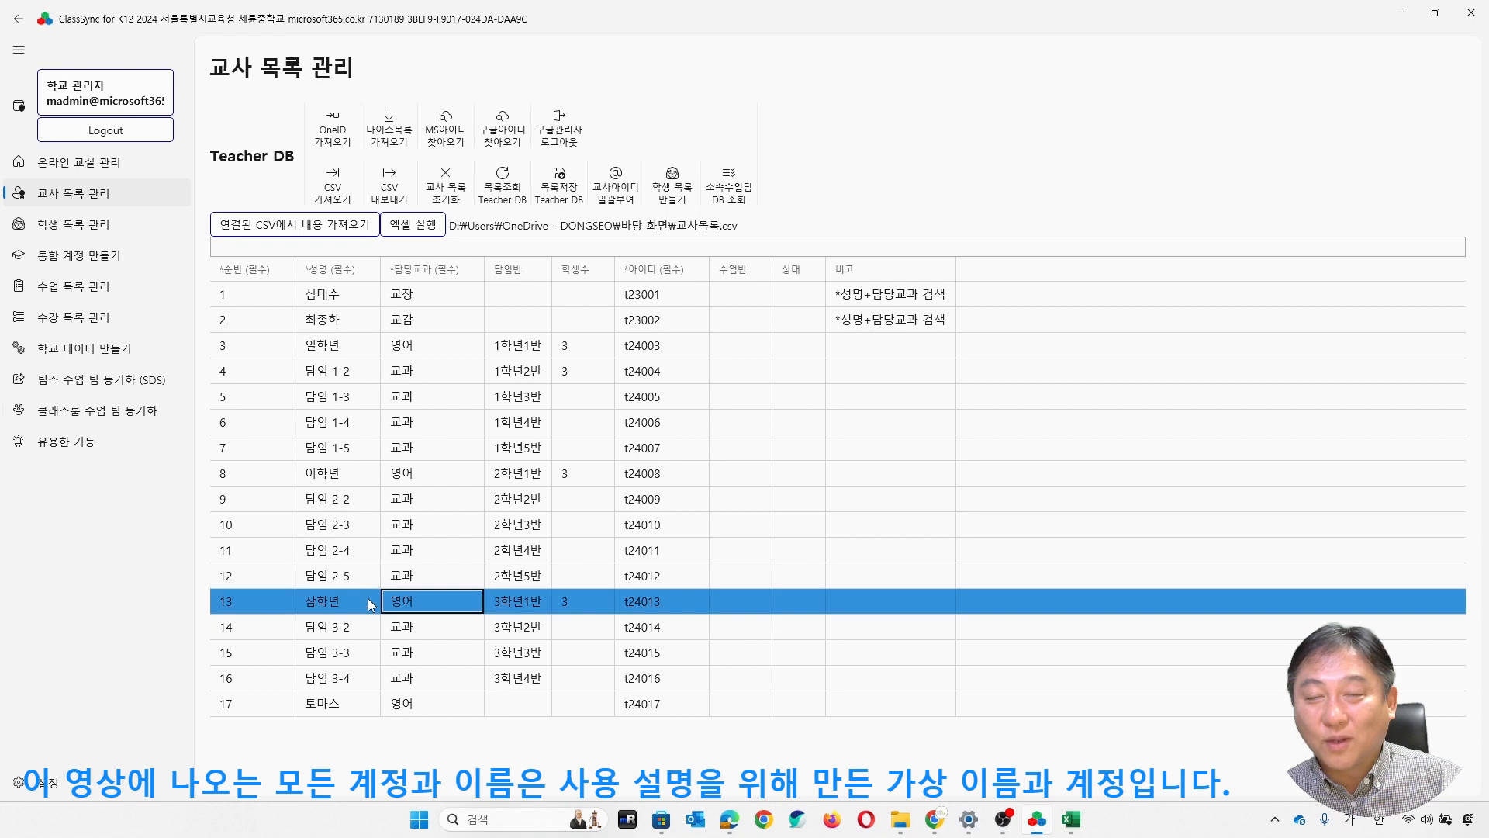
- Try to import the NEIS course list into course list management (수업 목록 관리) with base date 2024-02-18
left_click(97, 290)
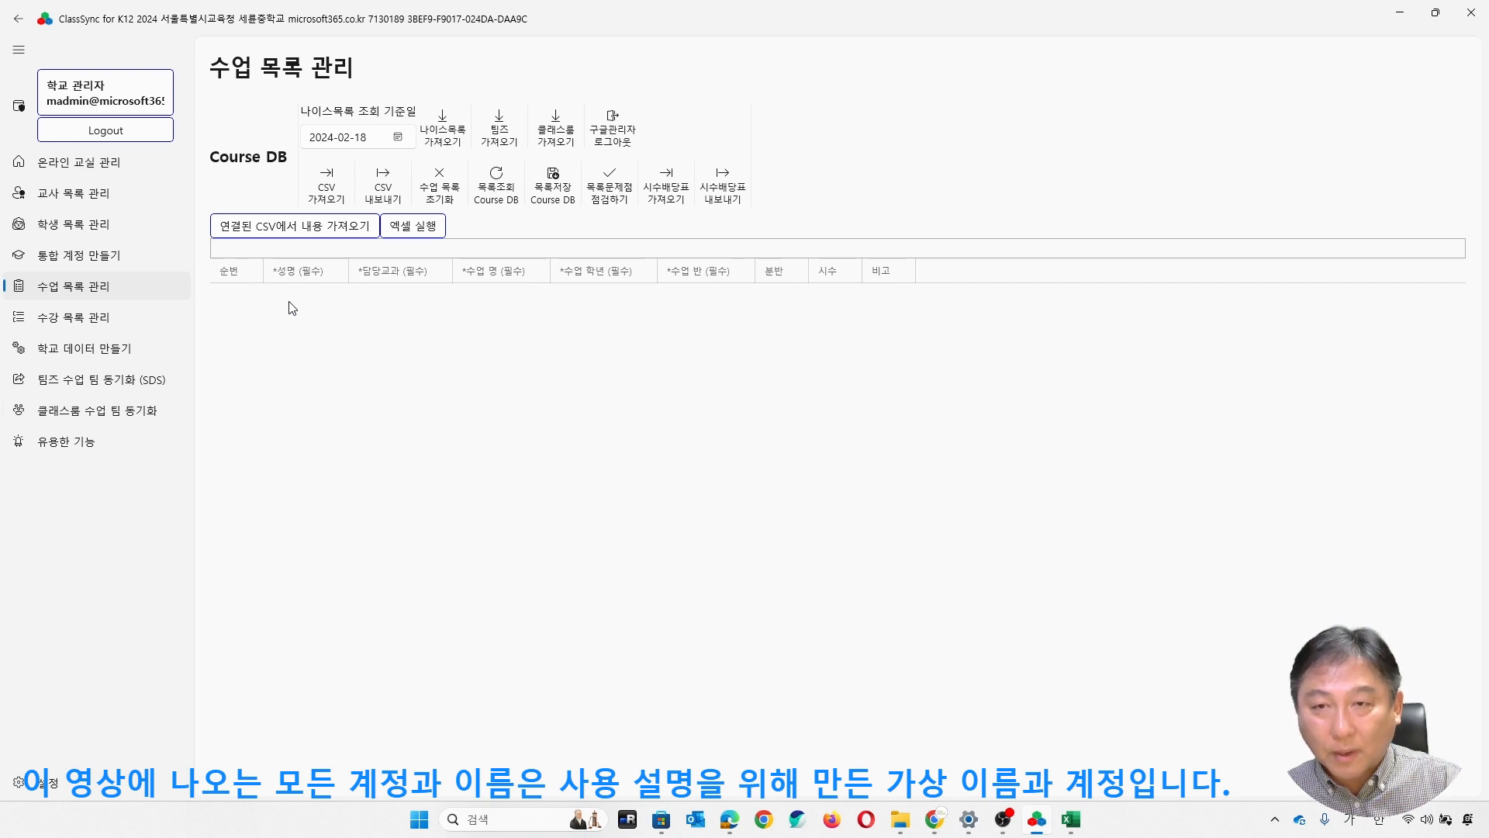
left_click(456, 144)
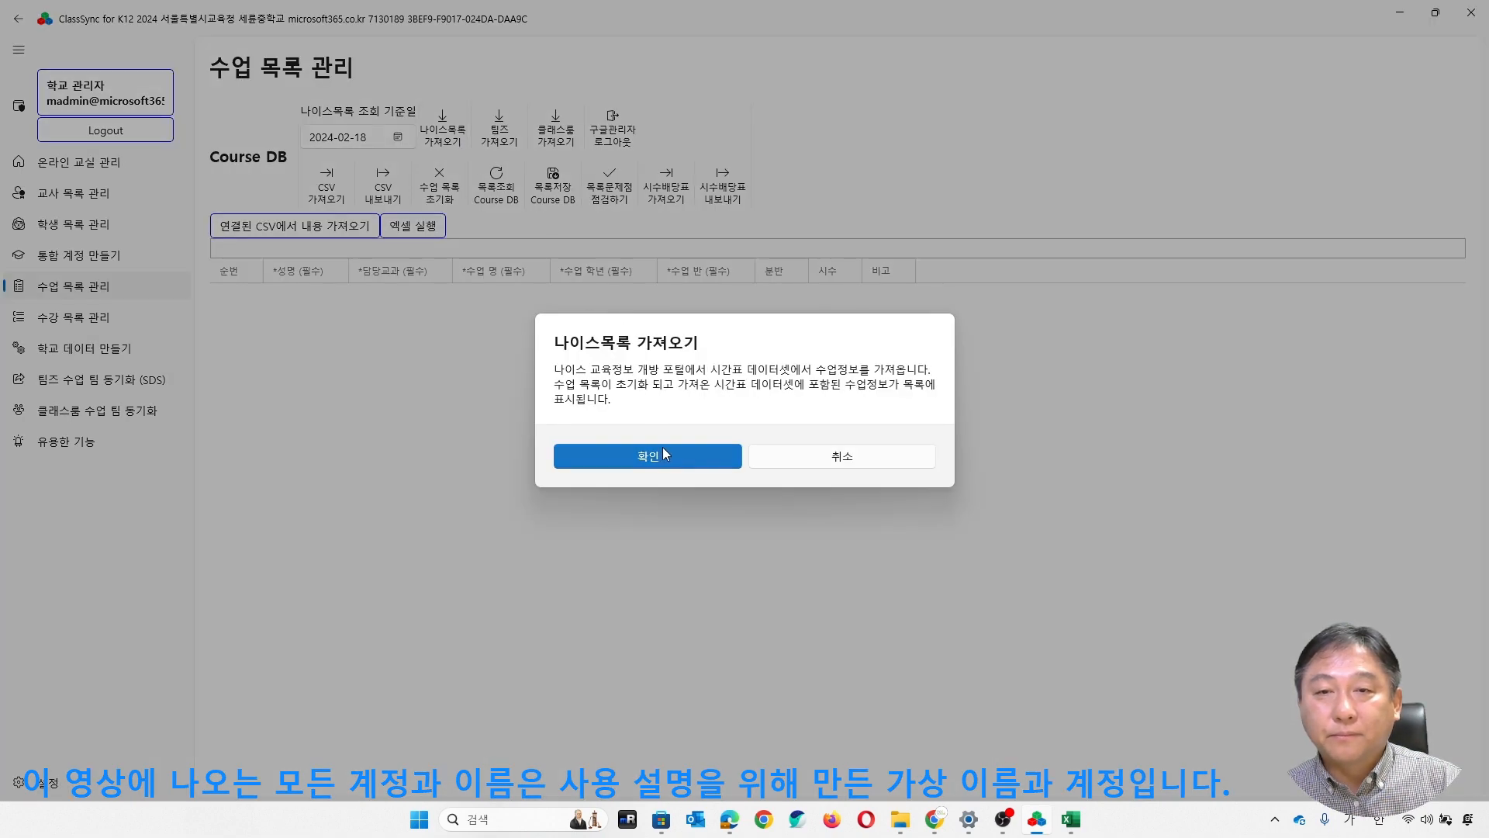
left_click(663, 448)
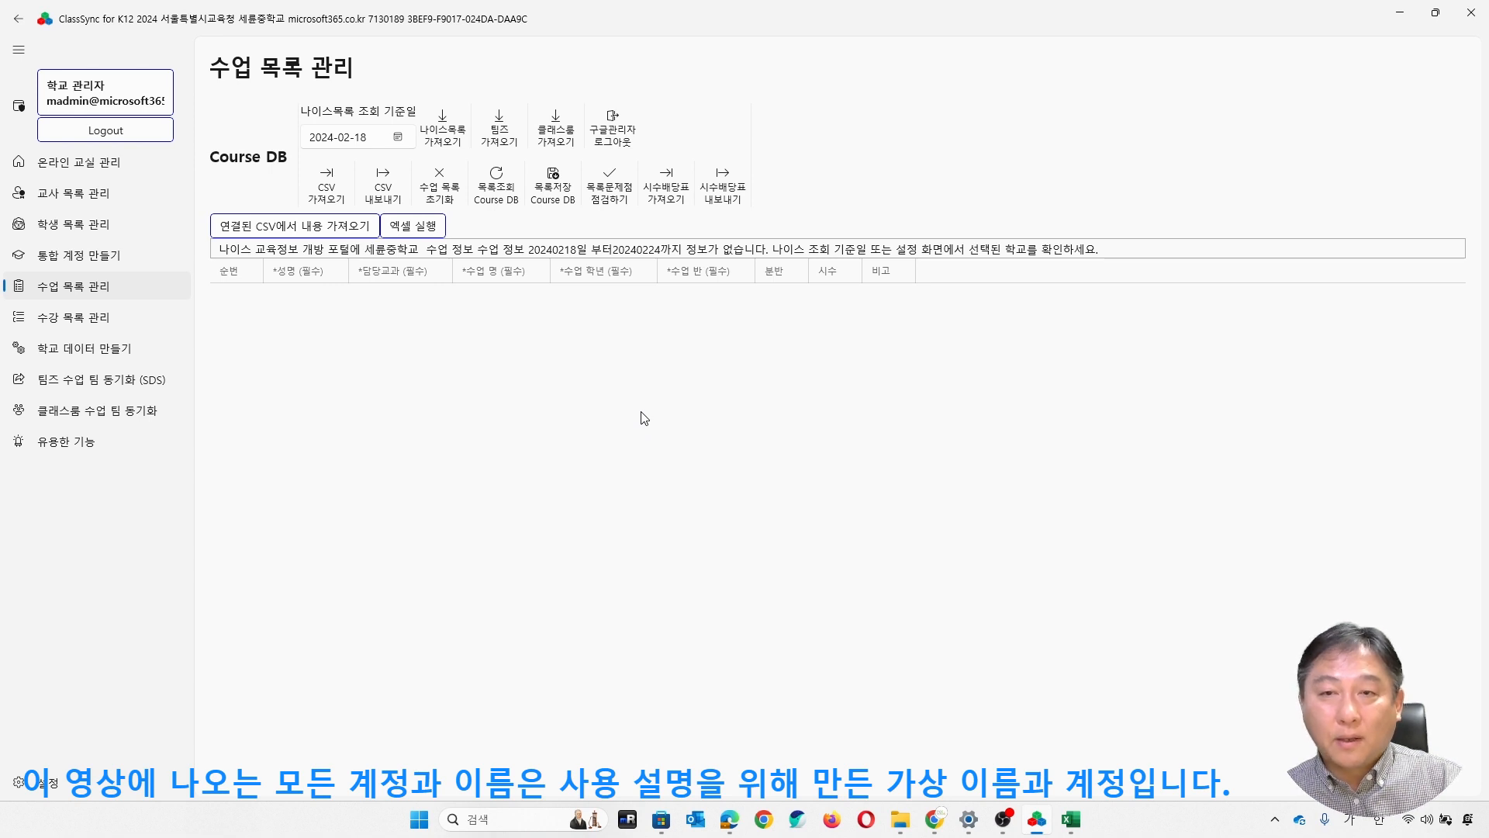
- Set the NEIS query base date to 2023-10-02 and import the school's course list for that week
left_click(398, 138)
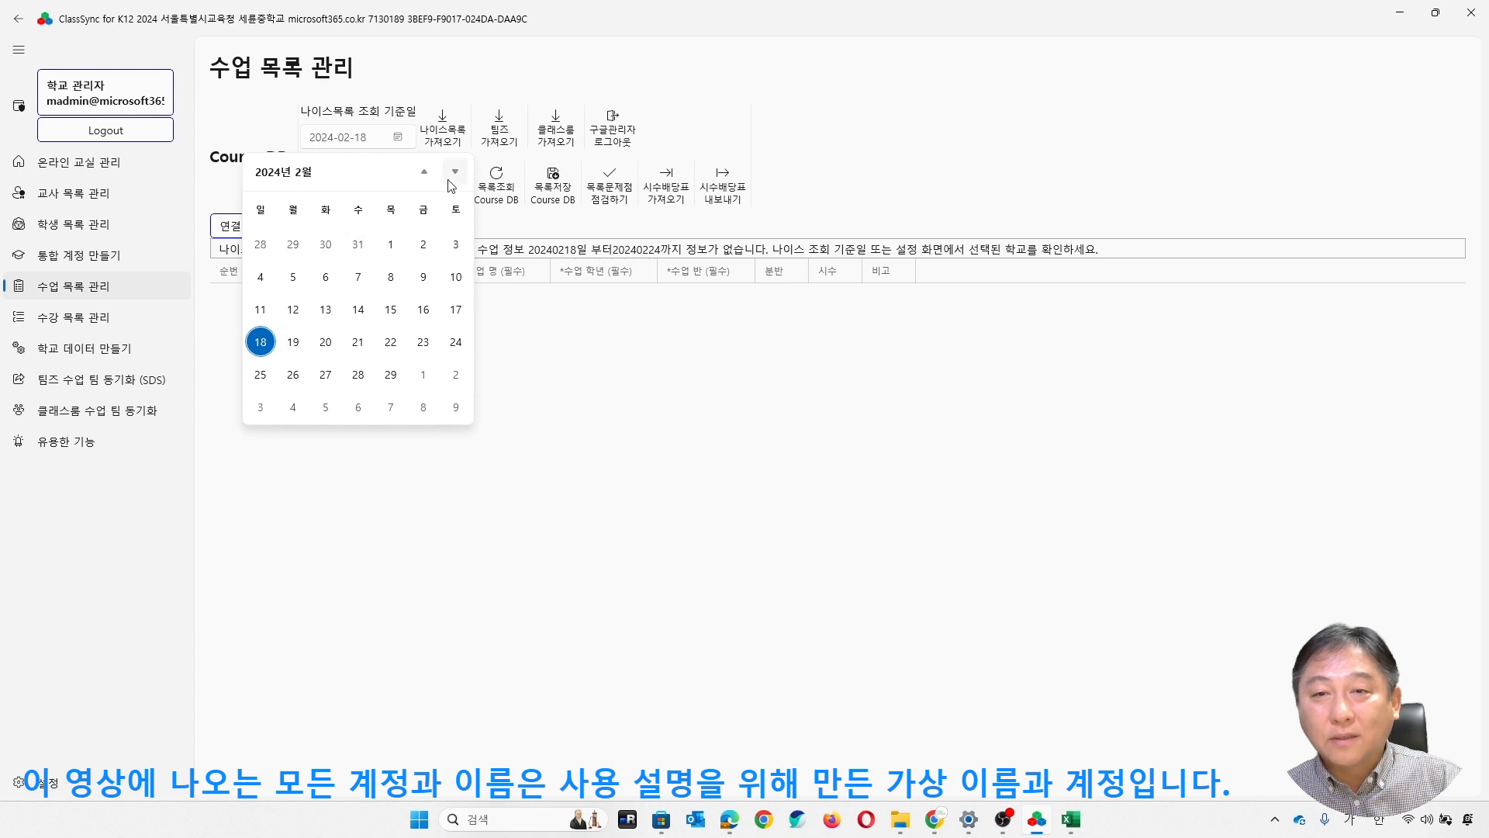
left_click(426, 173)
left_click(427, 174)
left_click(427, 174)
left_click(427, 174)
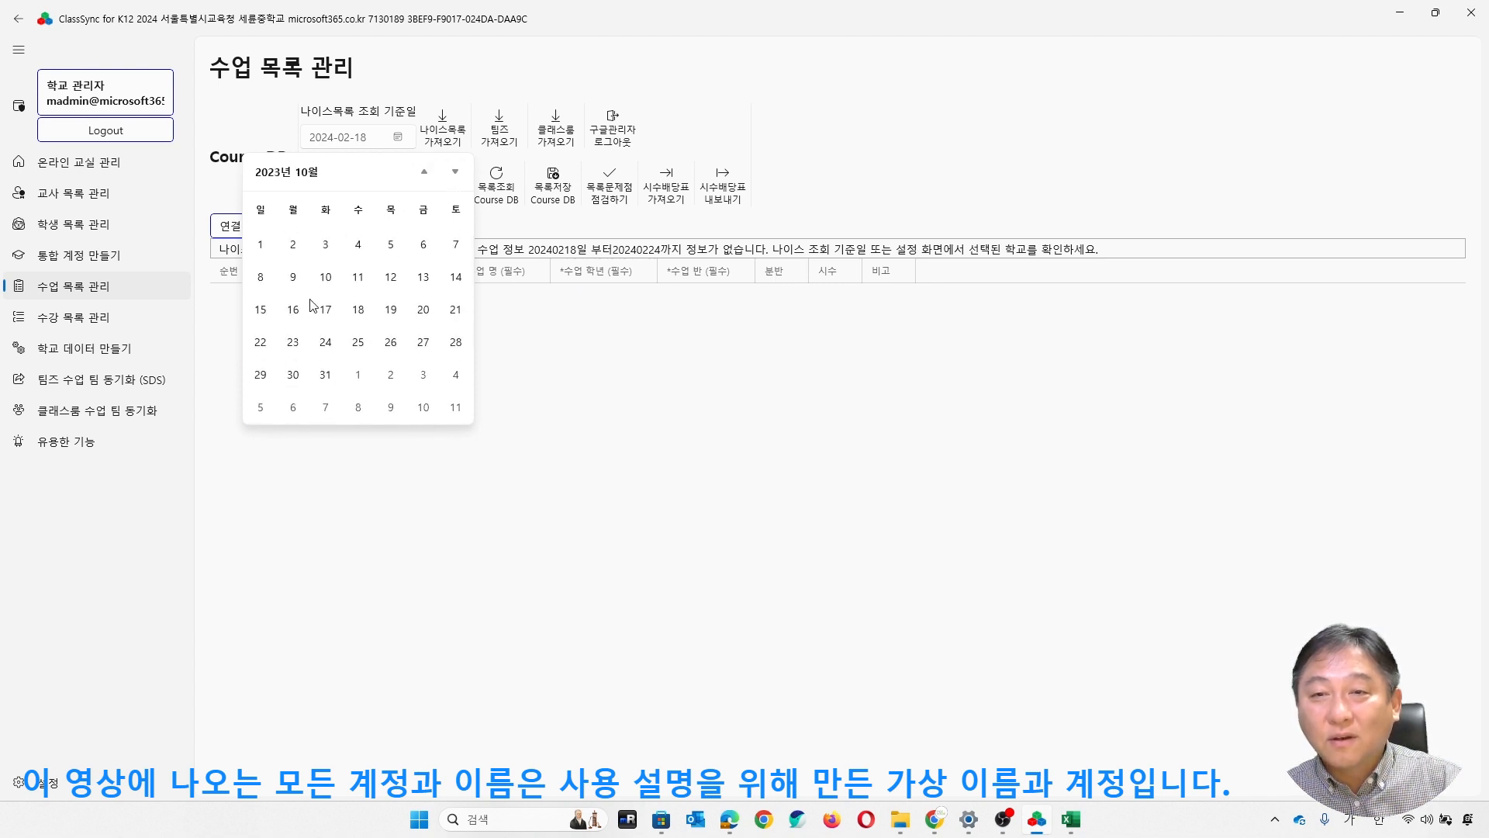
left_click(293, 247)
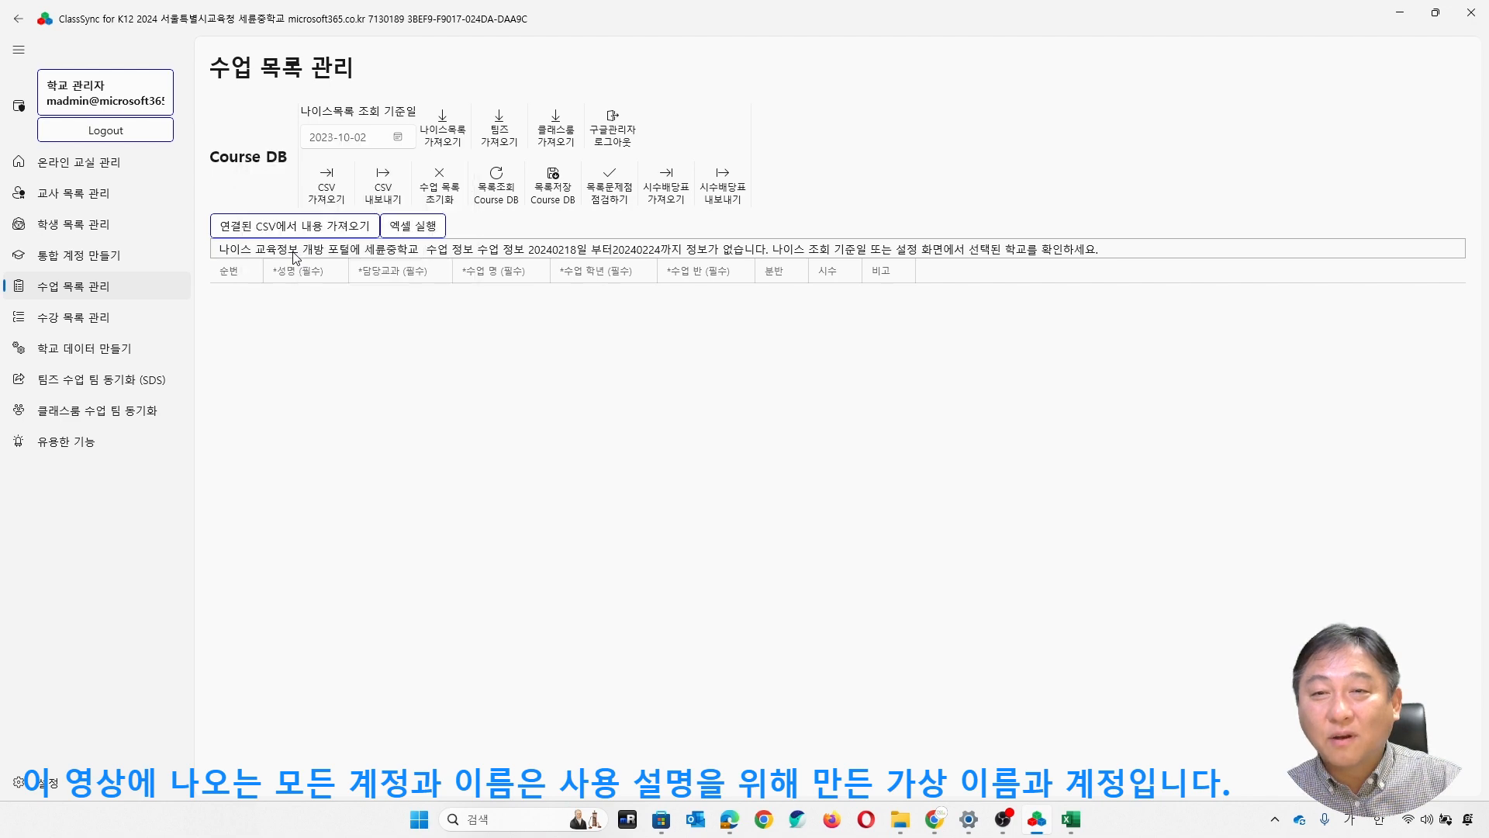
left_click(454, 143)
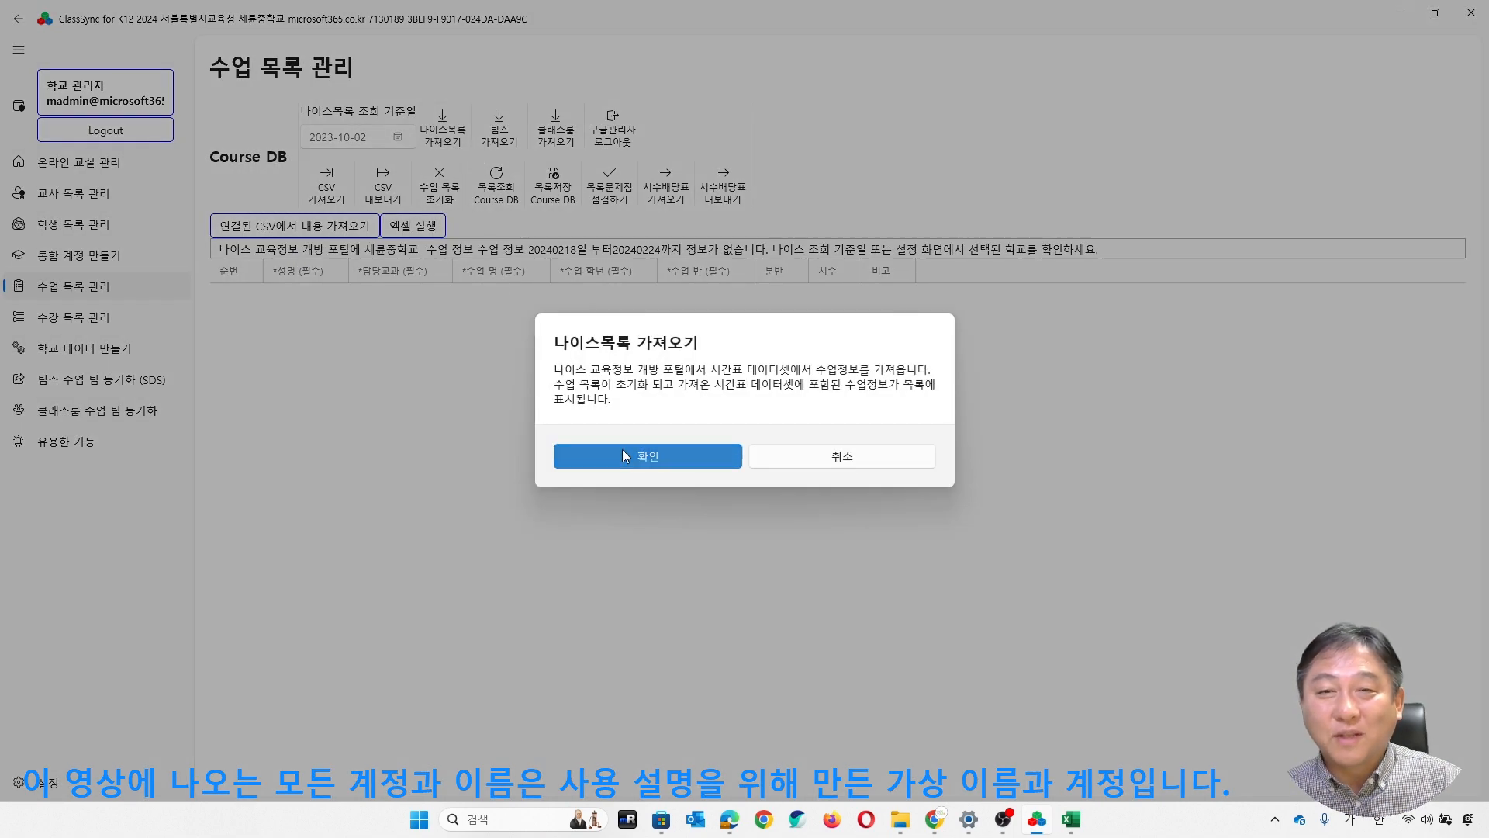
left_click(622, 455)
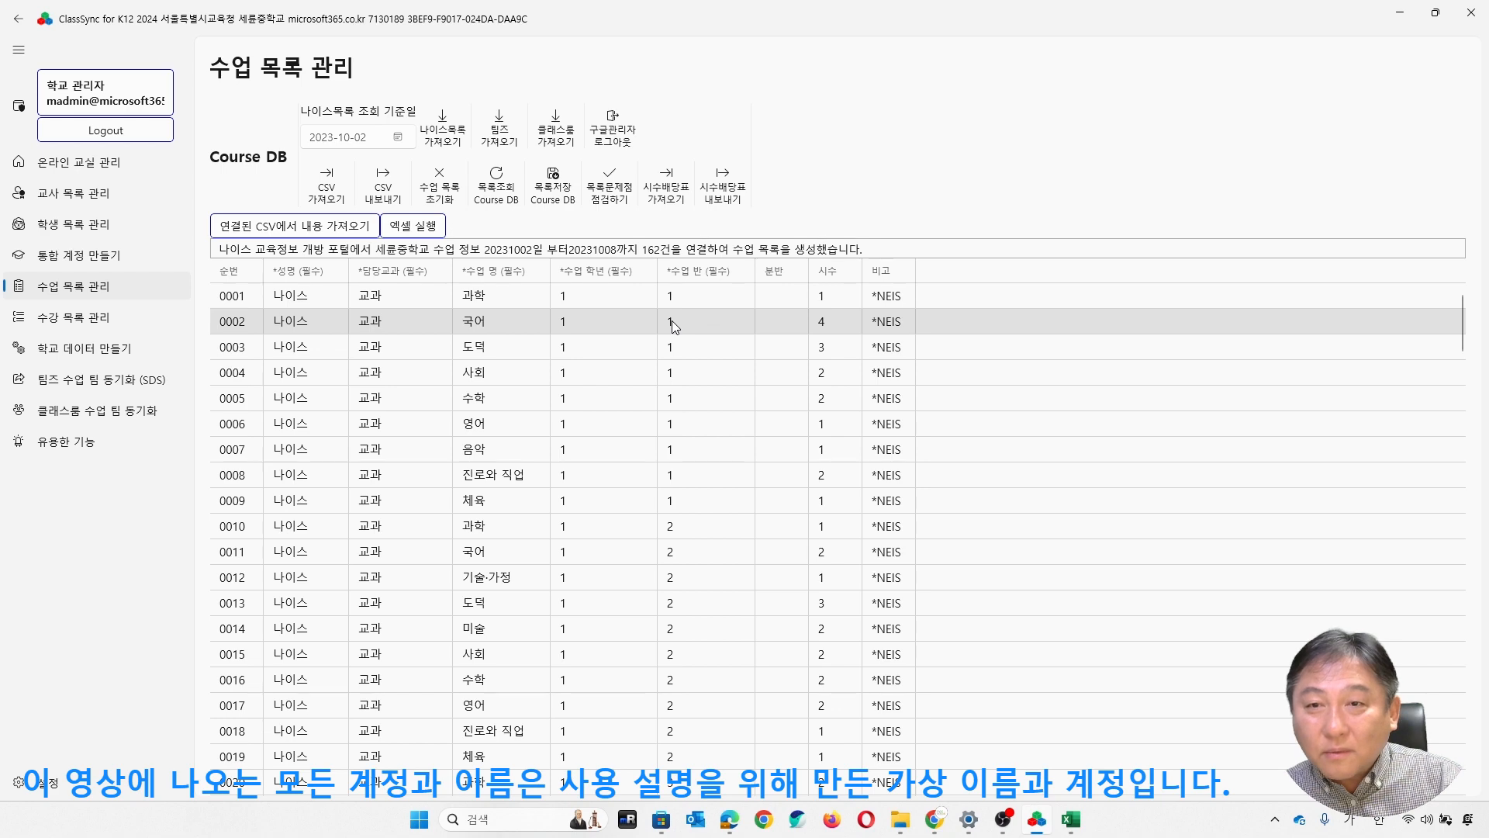
- Look through the imported NEIS course list, checking the subjects, grades, class numbers and hours
scroll(672, 319, "down", 5)
scroll(676, 332, "down", 15)
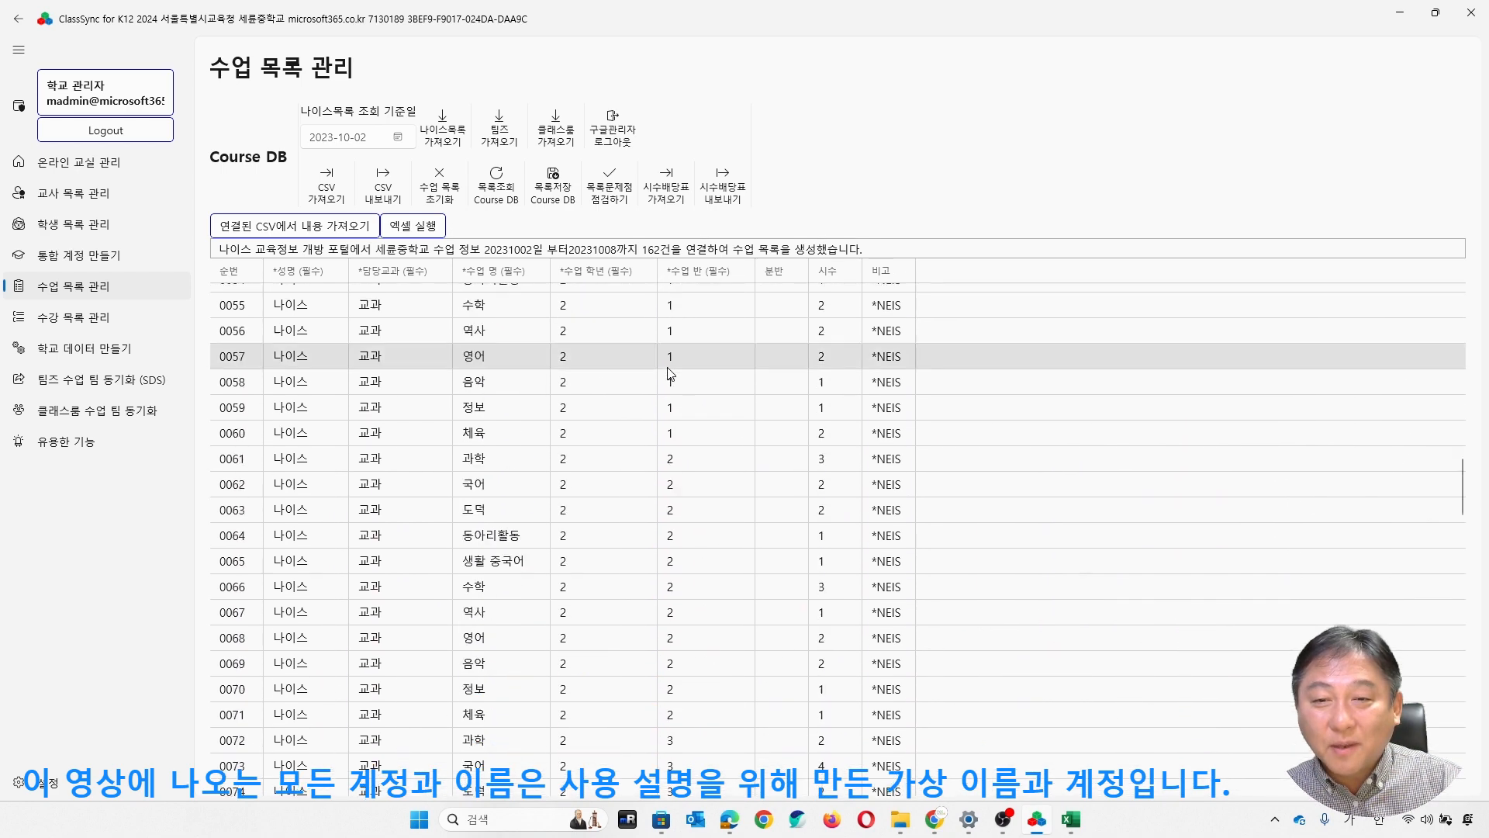
scroll(671, 374, "down", 7)
scroll(494, 458, "up", 4)
scroll(425, 402, "up", 20)
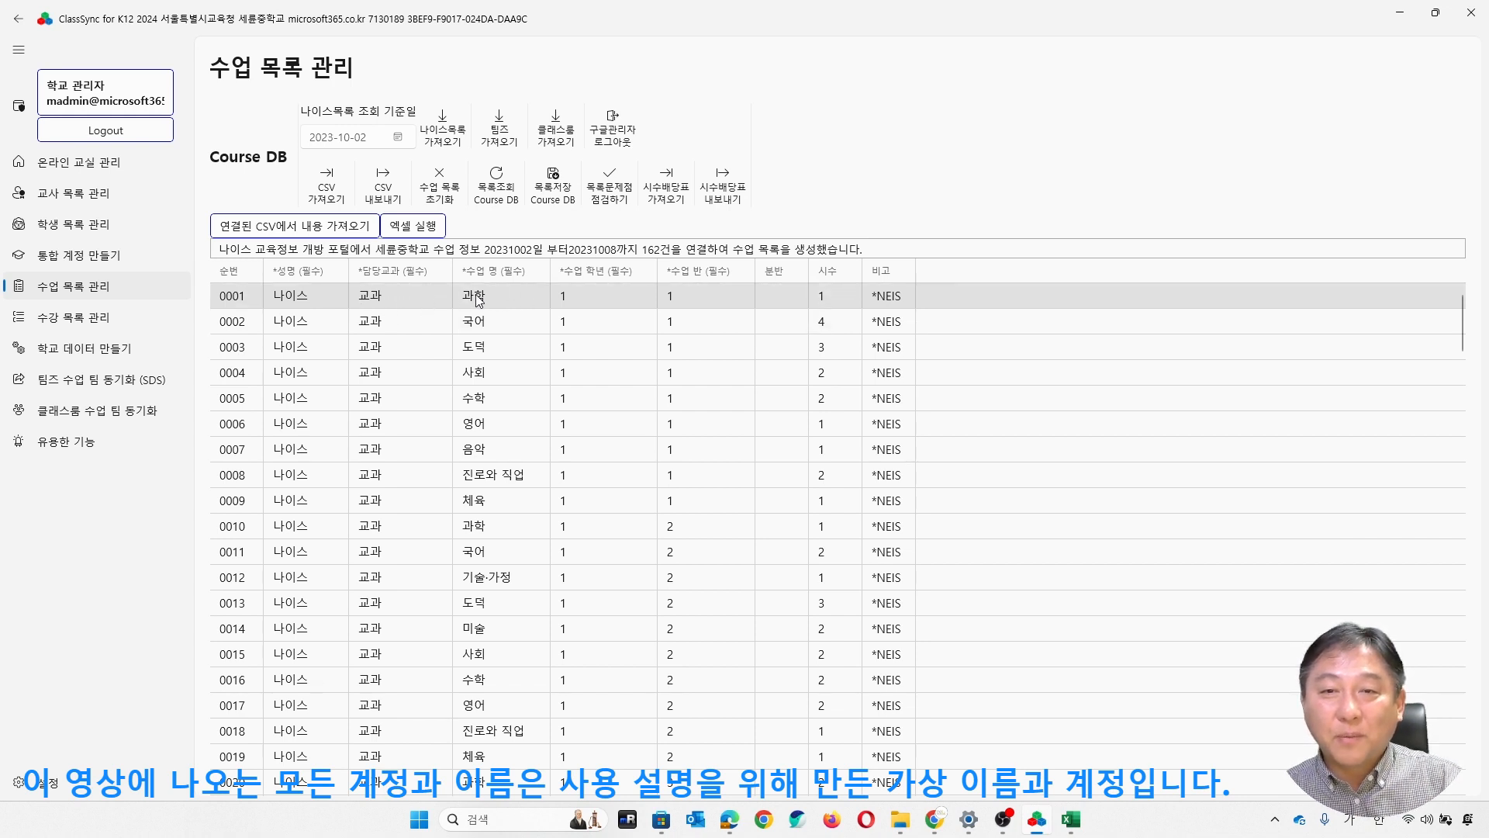
scroll(781, 314, "down", 6)
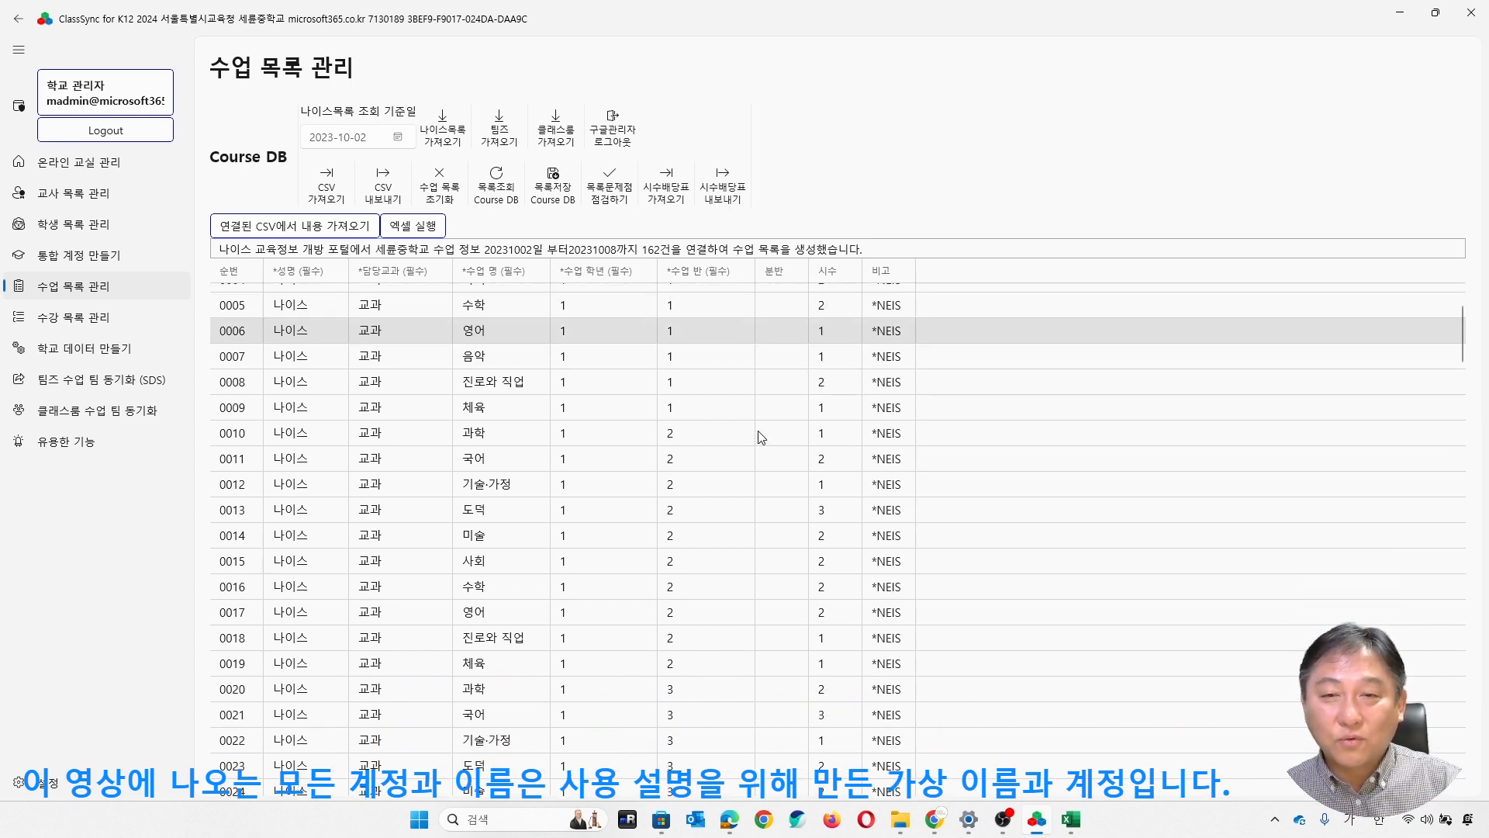
scroll(762, 438, "down", 10)
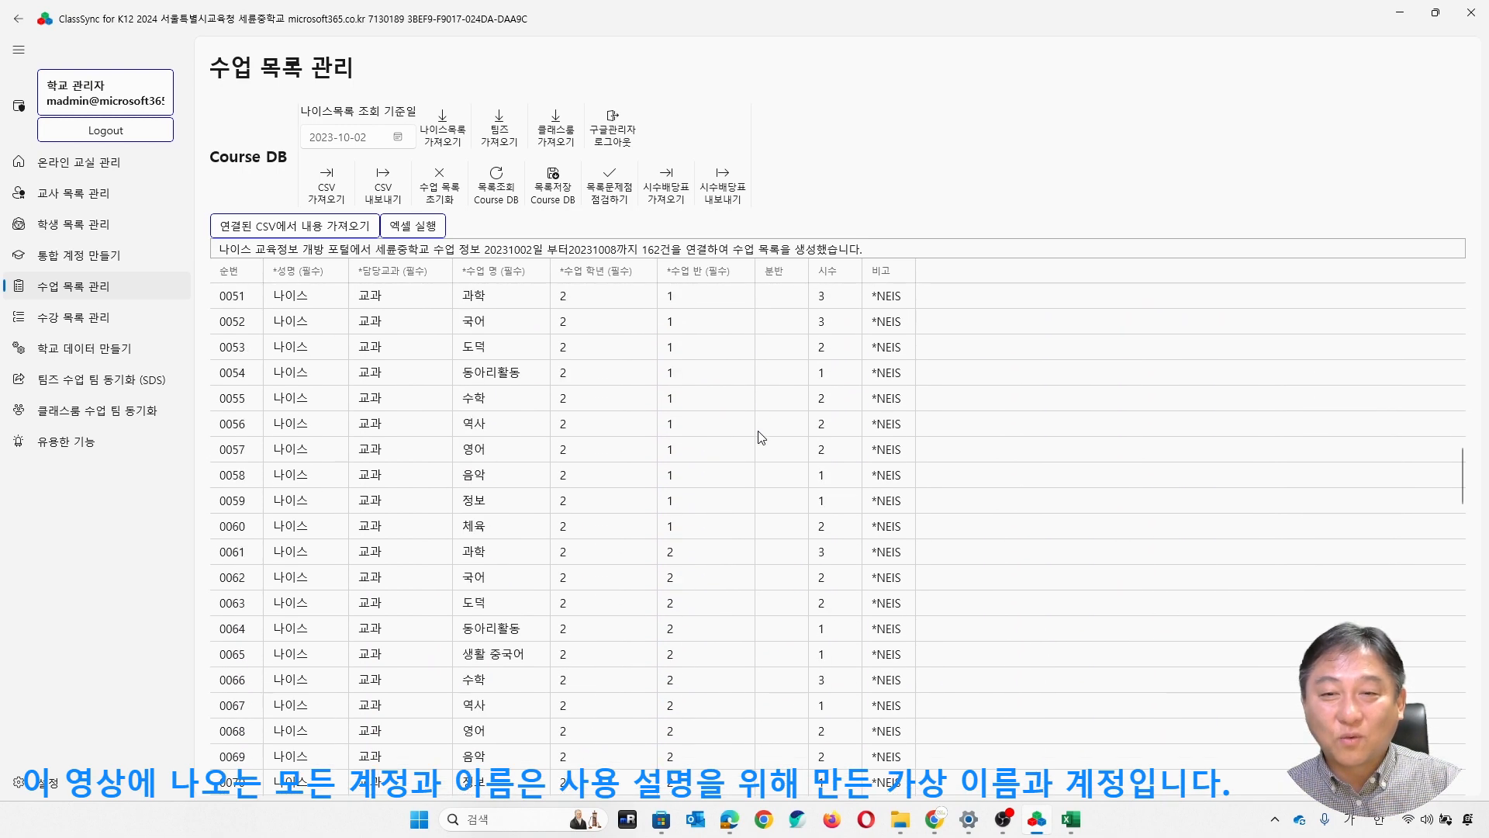
scroll(760, 436, "up", 1)
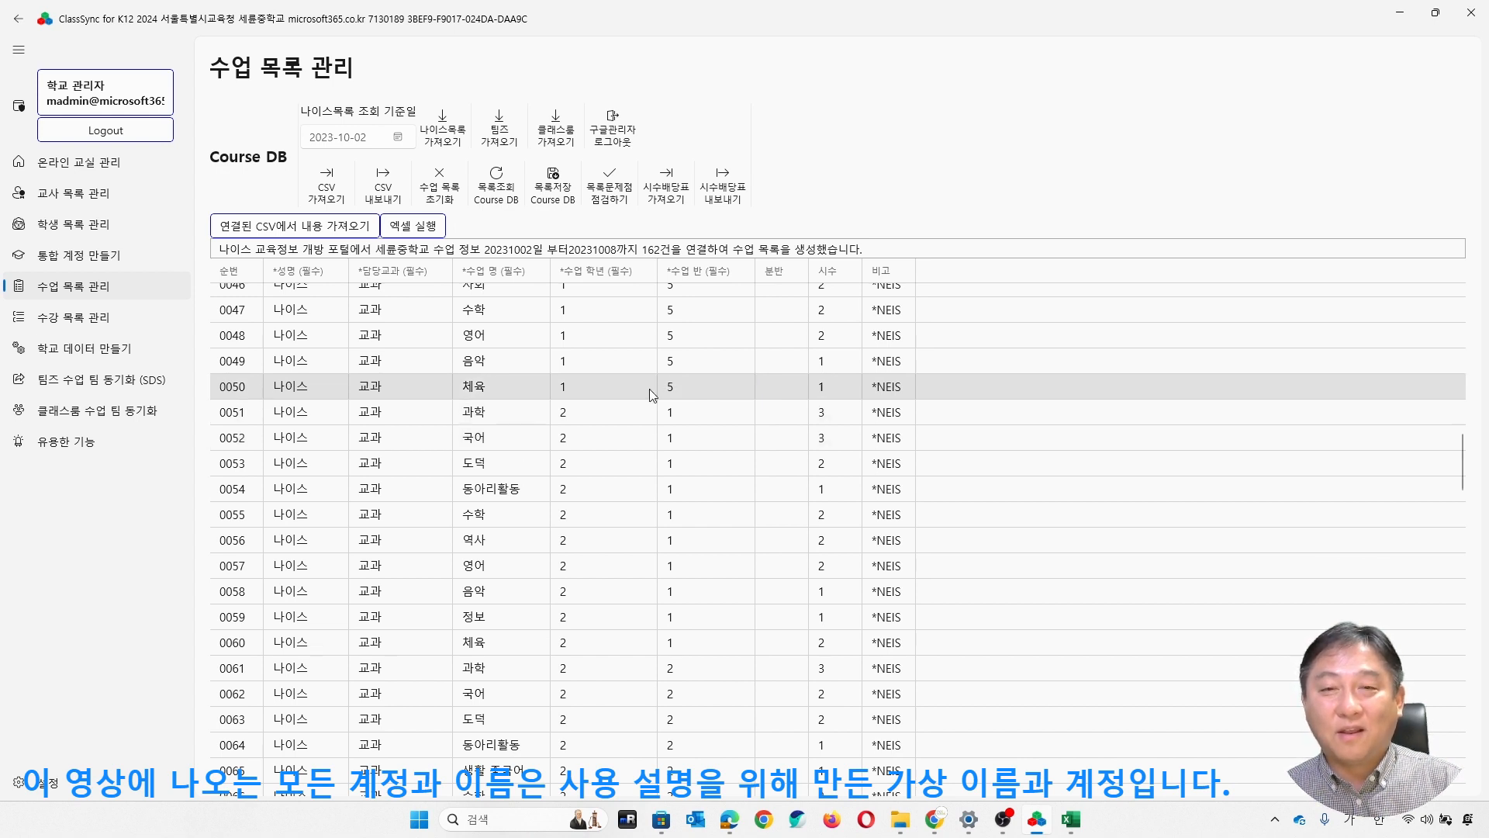
- Export the teacher hours allocation table to the desktop as 교사시수배당표.csv and open the file in Excel
left_click(729, 203)
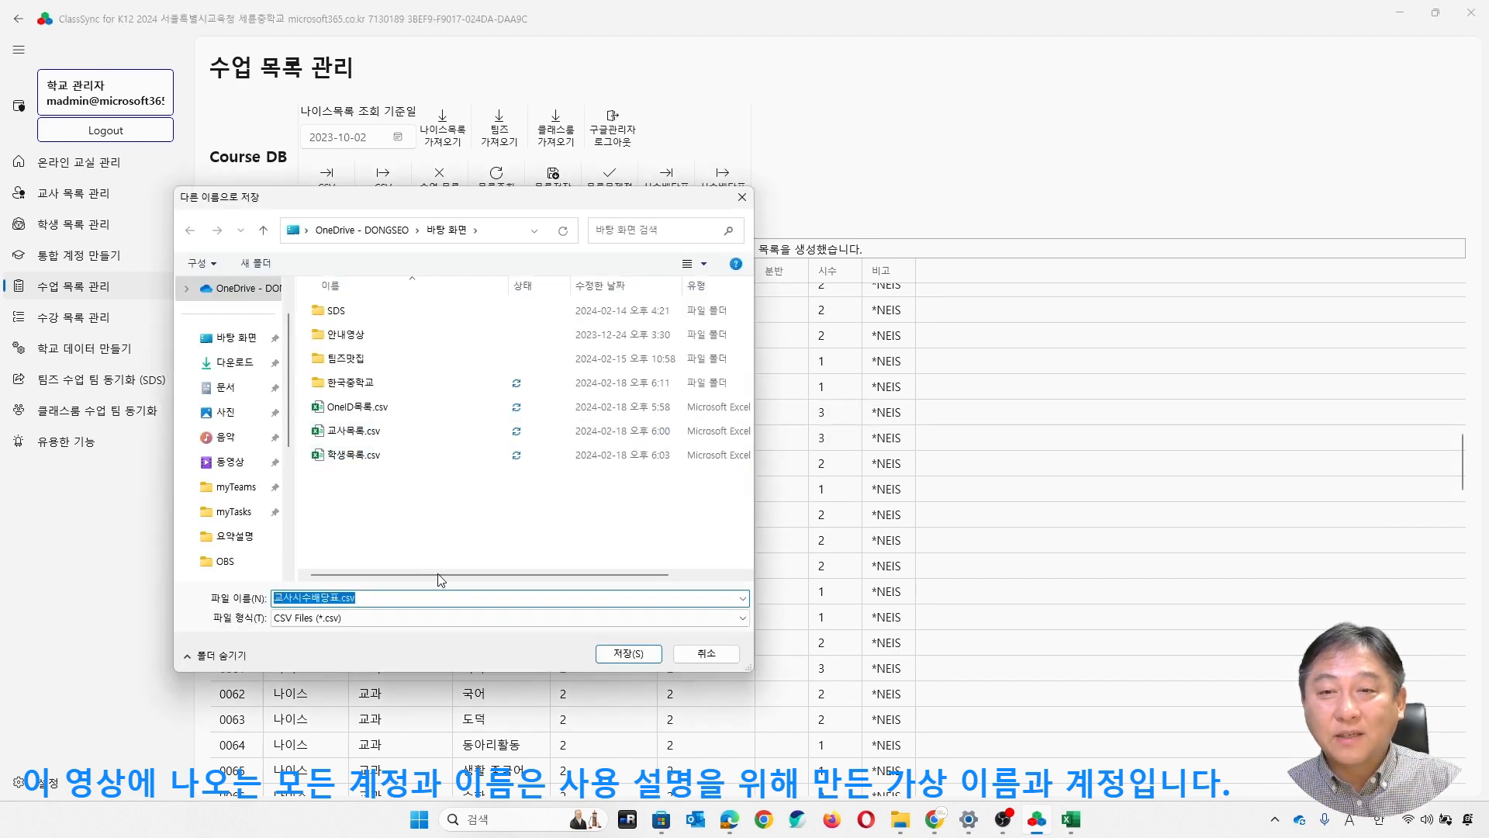
left_click(628, 654)
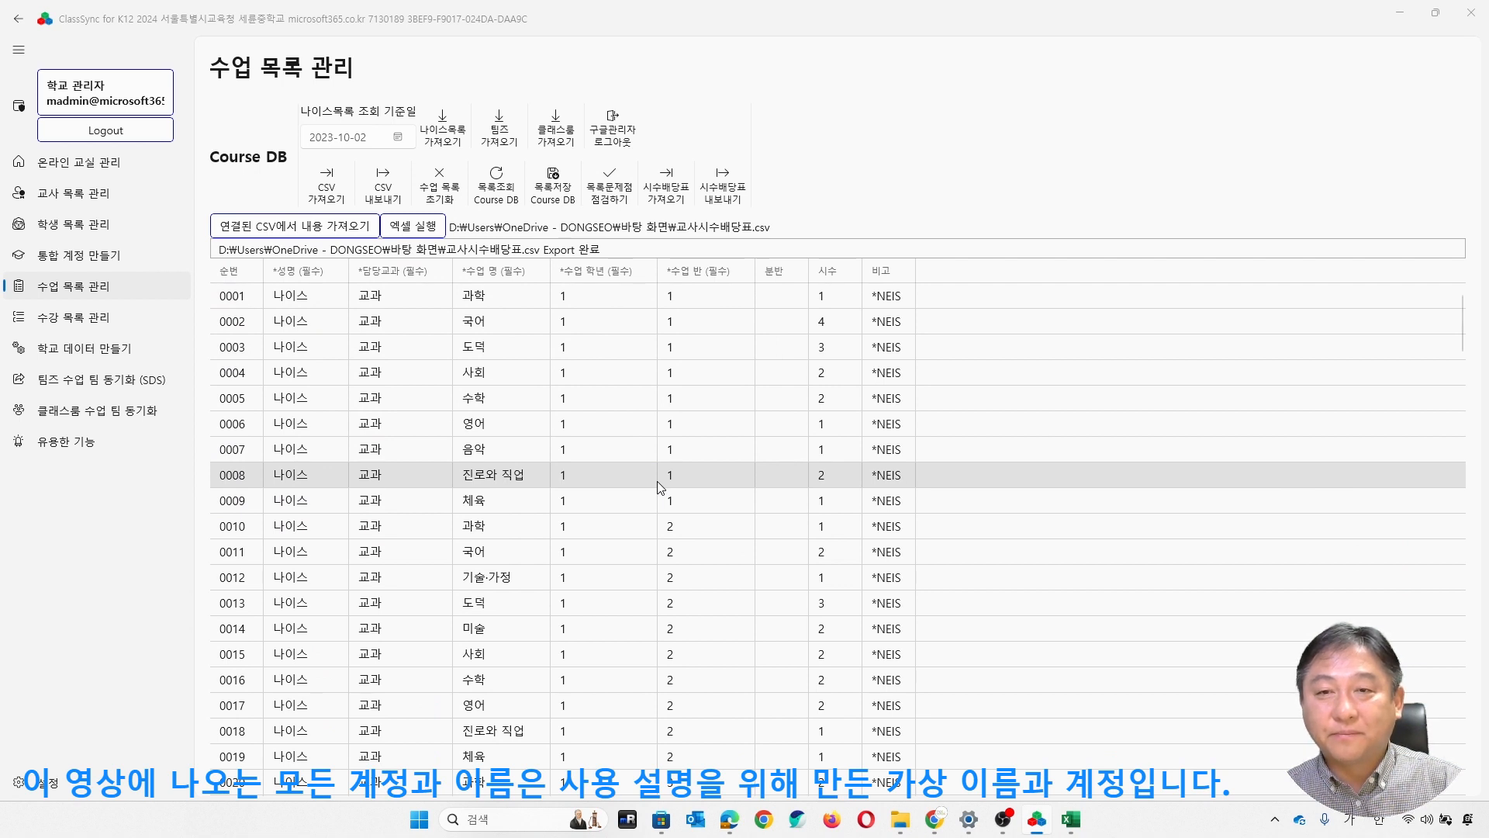
left_click(419, 225)
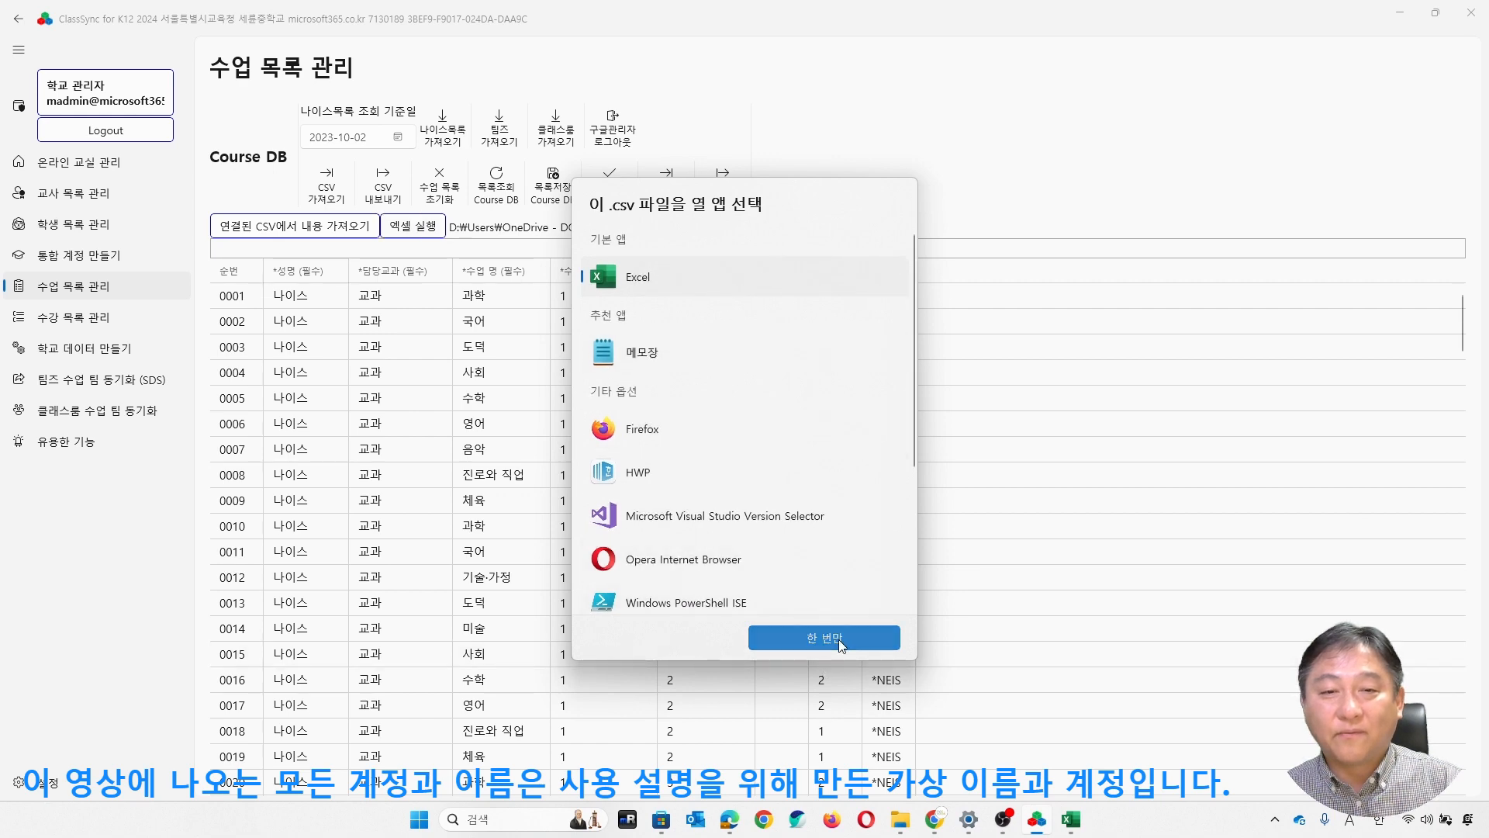
left_click(844, 641)
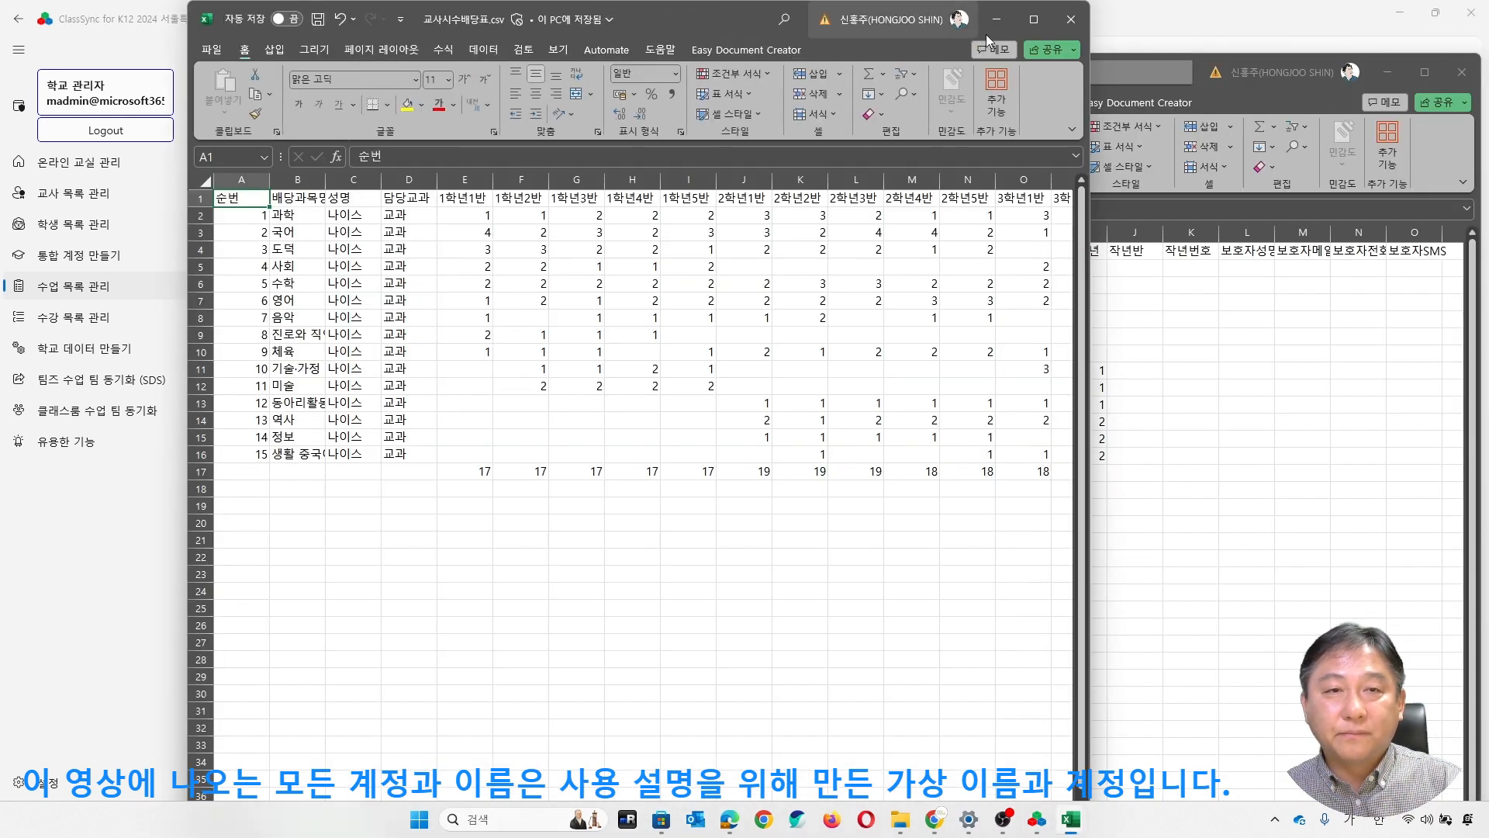
- Delete every subject row from the teacher hours table except the 영어 row, keeping the header and totals rows
left_click(1034, 20)
left_click(712, 558)
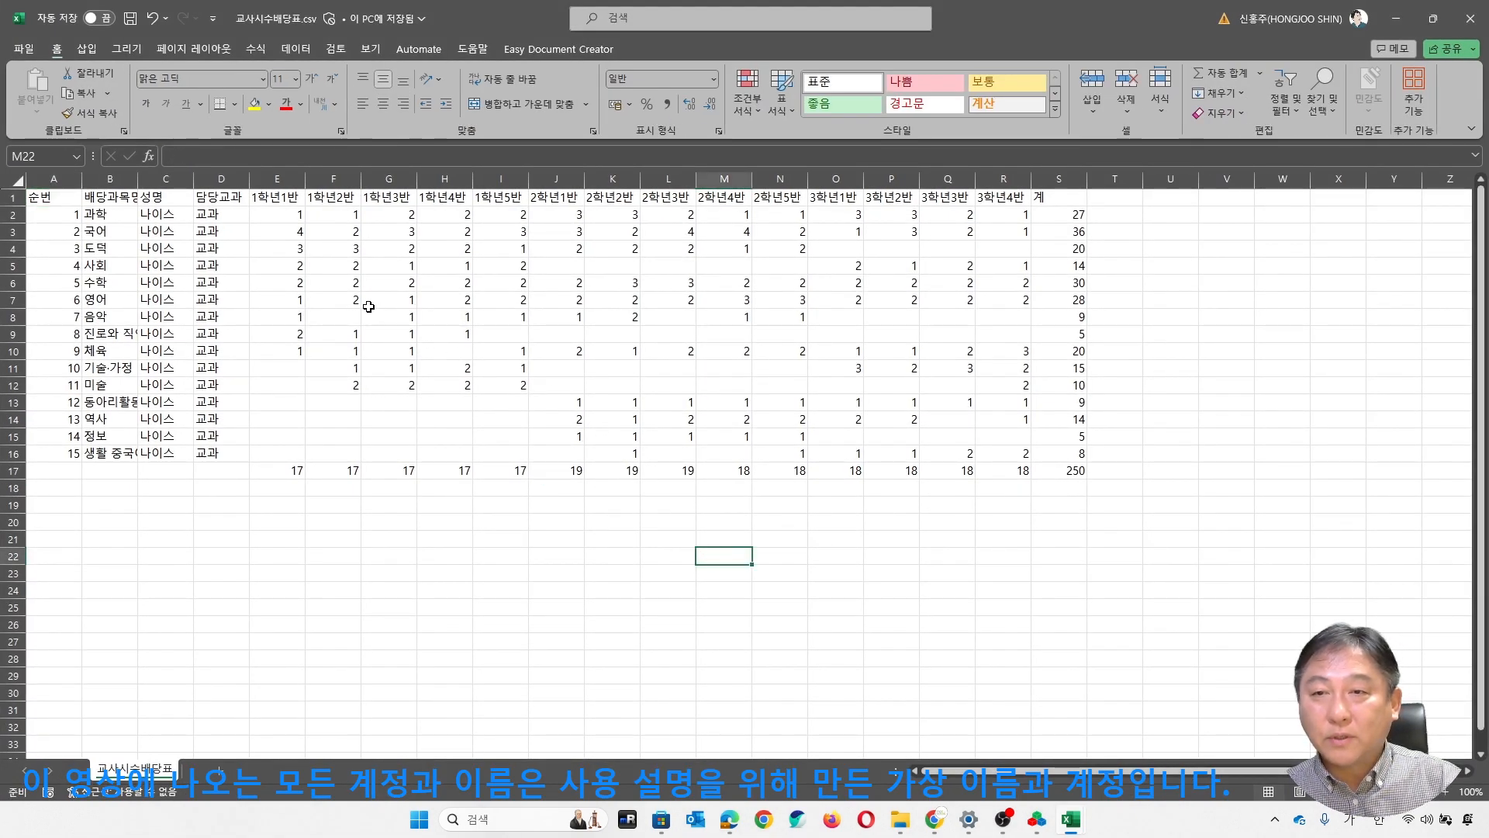
left_click(165, 302)
left_click(125, 248)
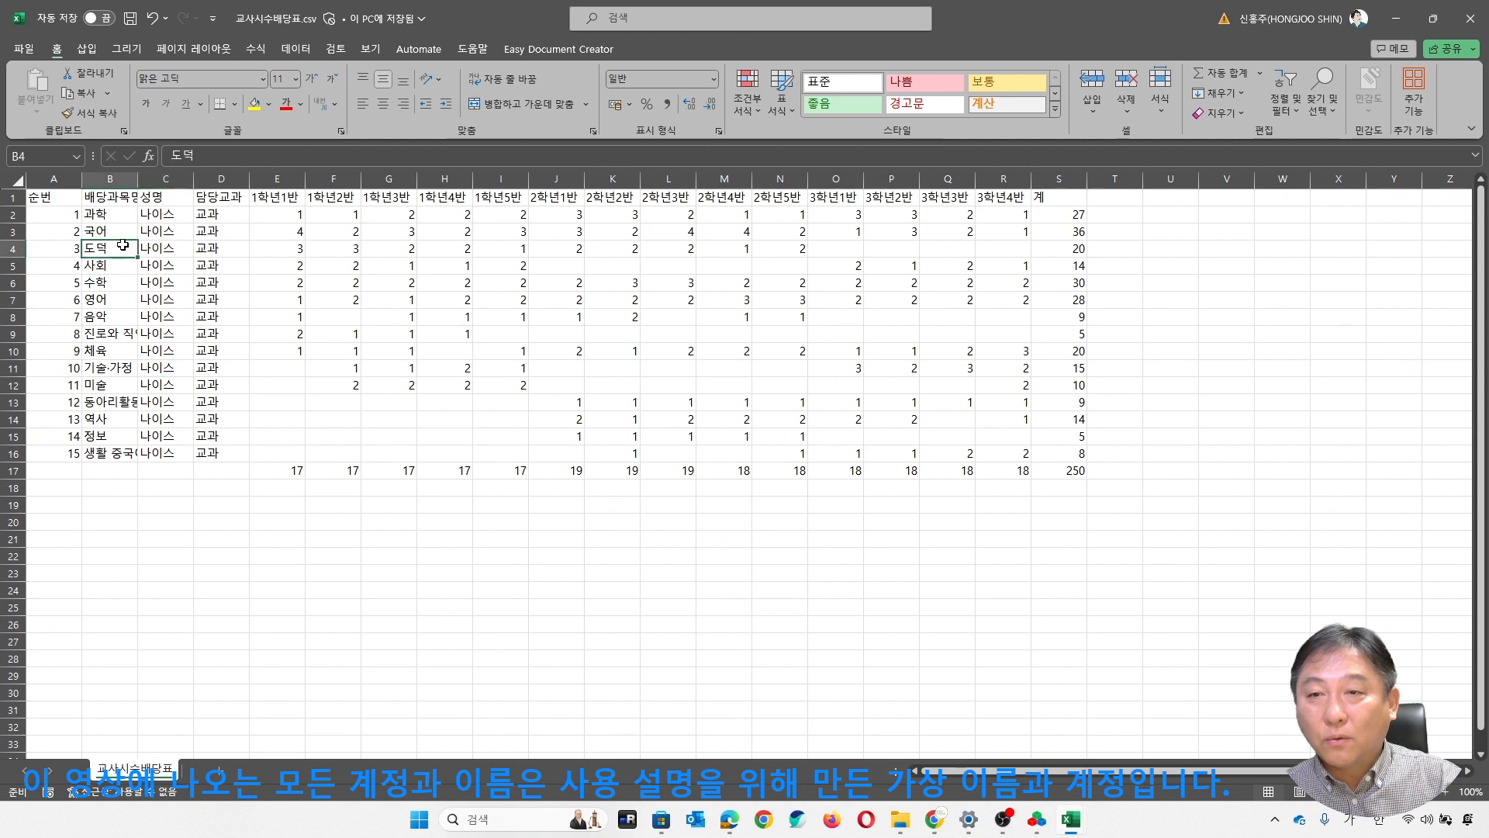
left_click_drag(14, 217, 15, 284)
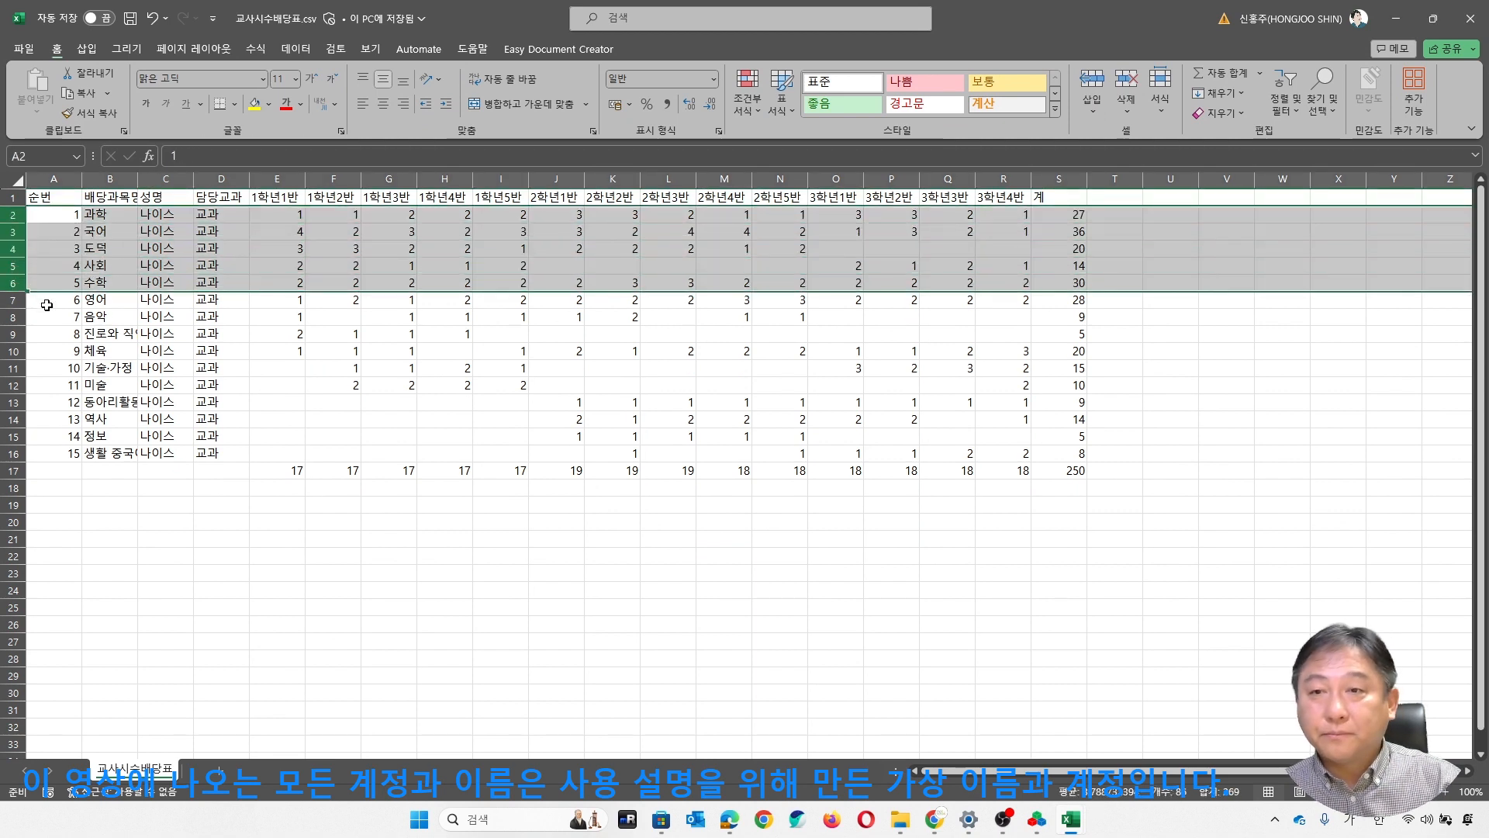
right_click(18, 221)
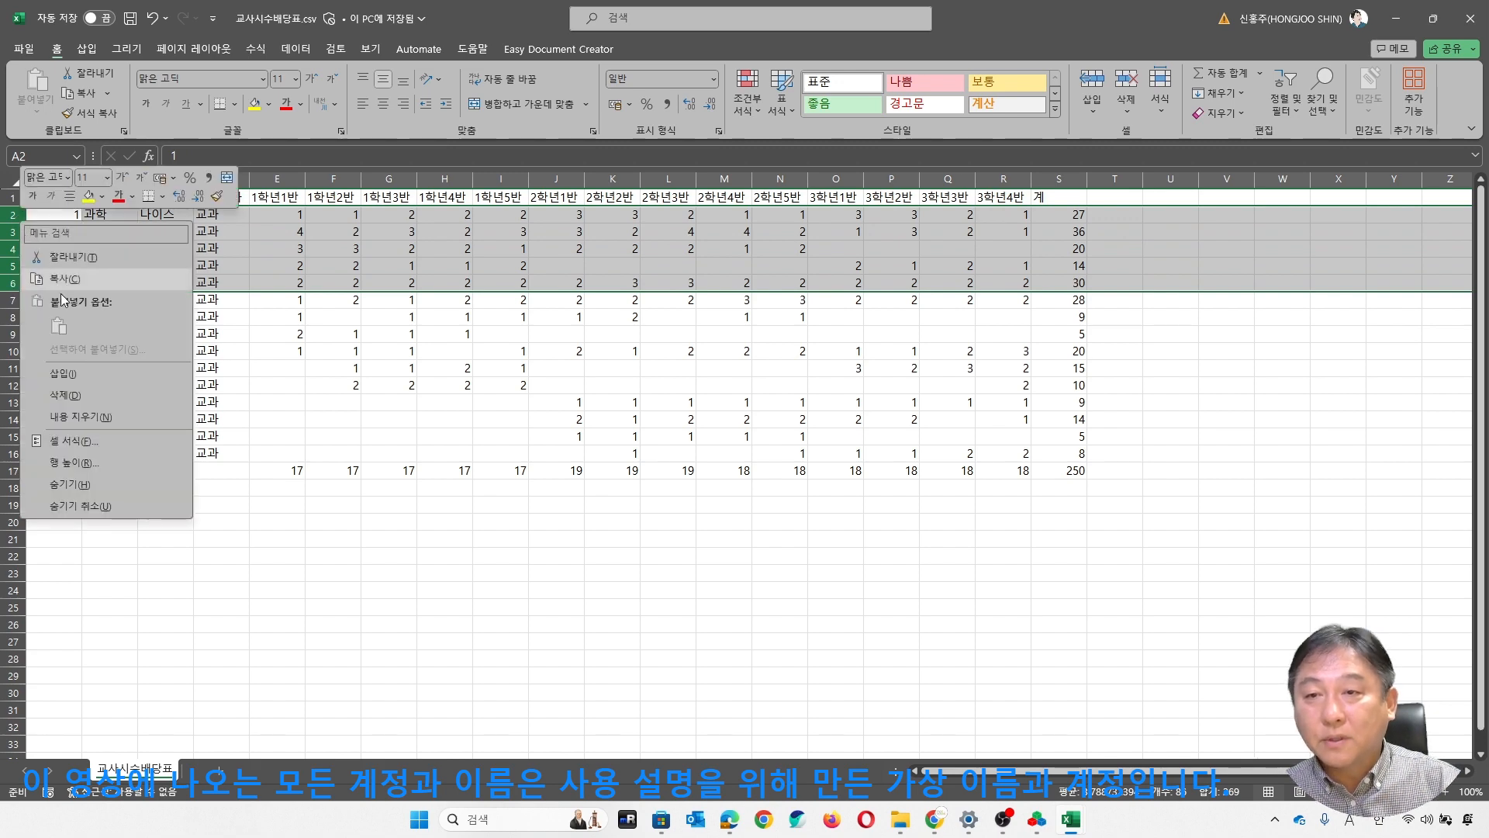
left_click(84, 397)
left_click(145, 253)
left_click_drag(17, 231, 31, 362)
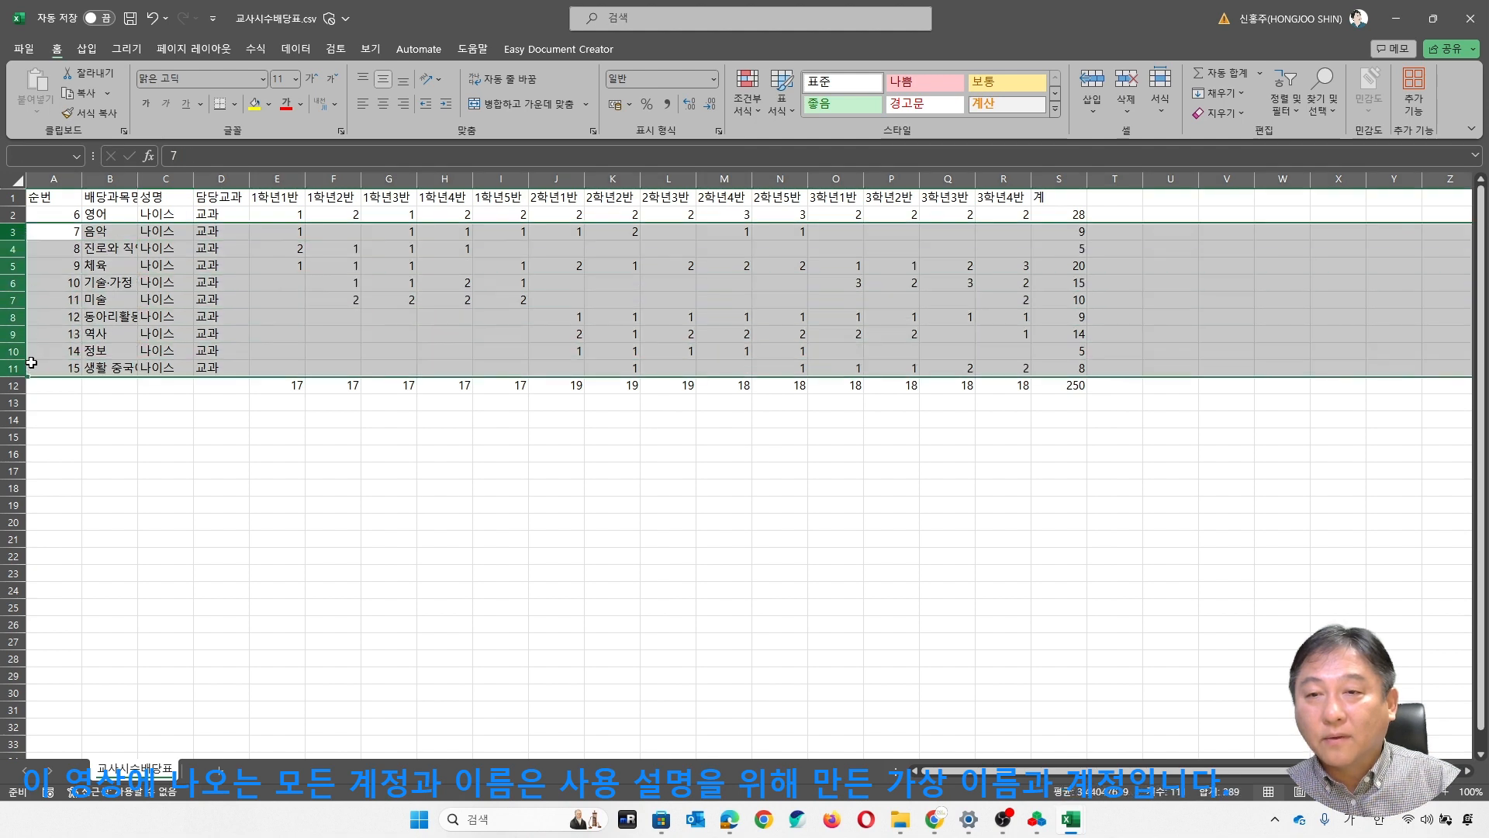
right_click(16, 245)
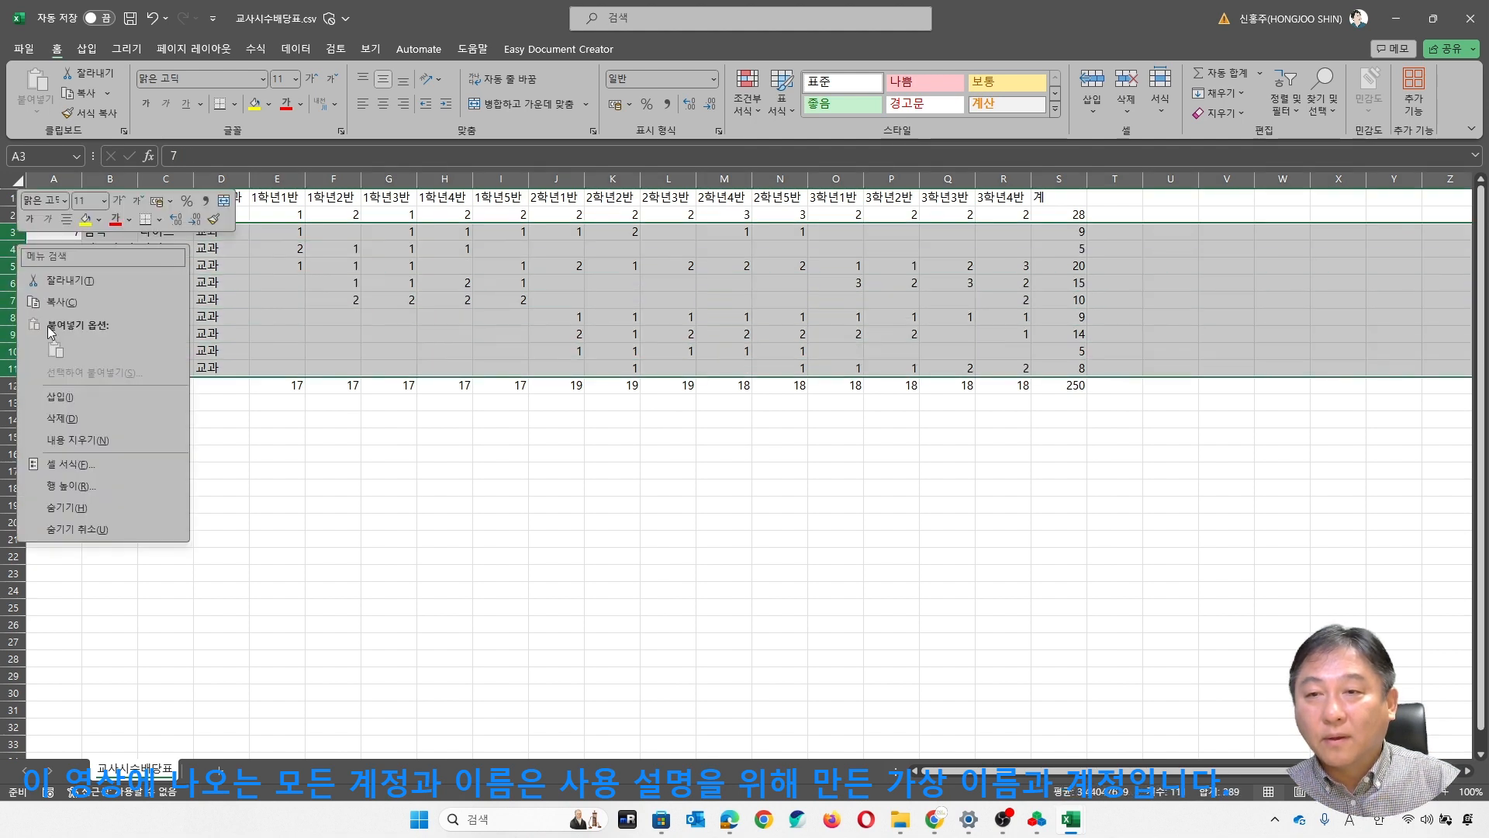
left_click(62, 418)
left_click(386, 283)
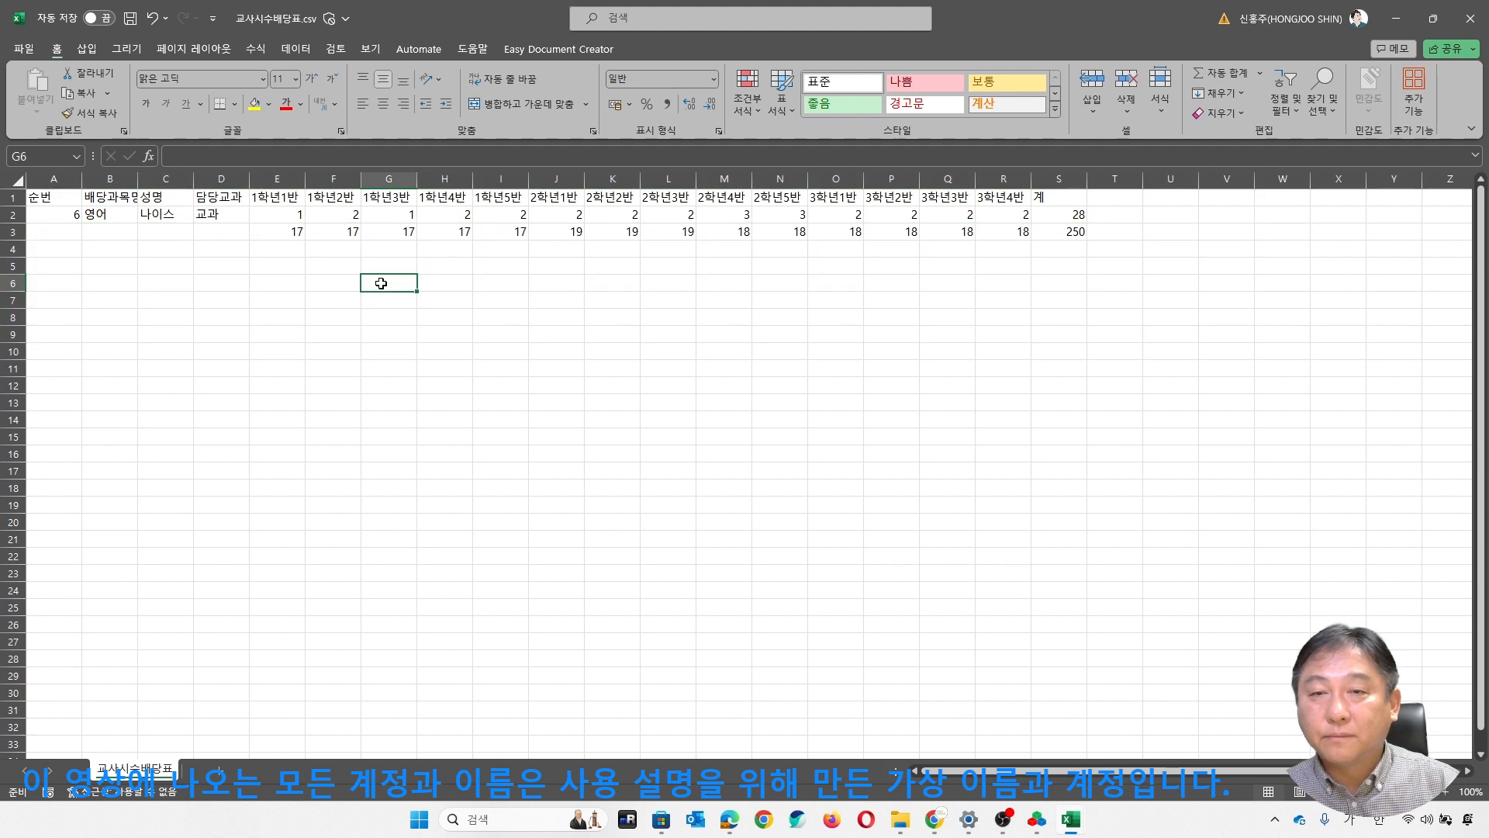
- Duplicate the 영어 row twice above the totals row to make three identical 영어 rows
left_click(16, 215)
key("ctrl+c")
left_click(13, 231)
right_click(13, 231)
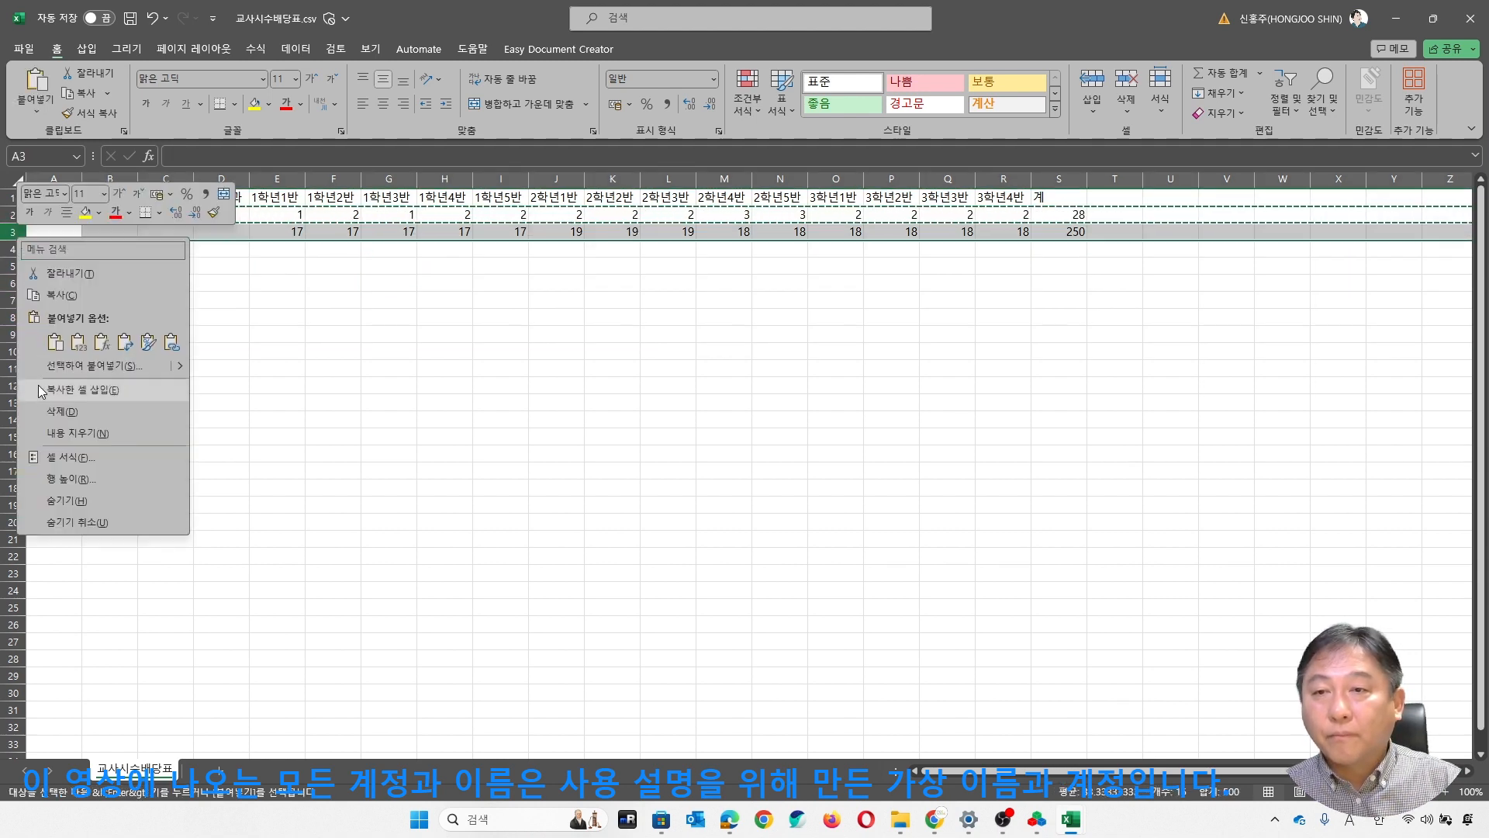
left_click(62, 390)
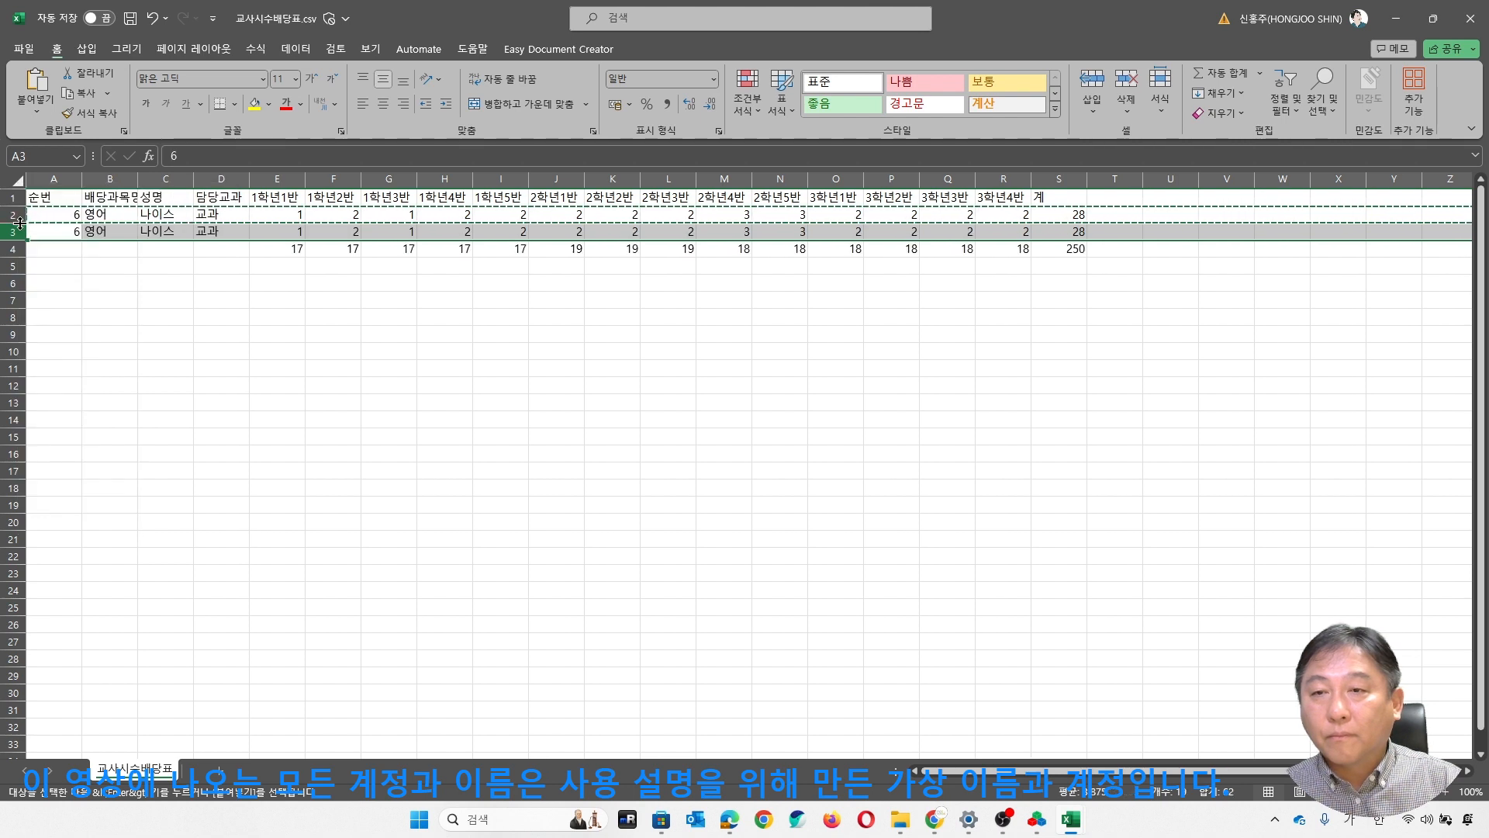
key("ctrl+c")
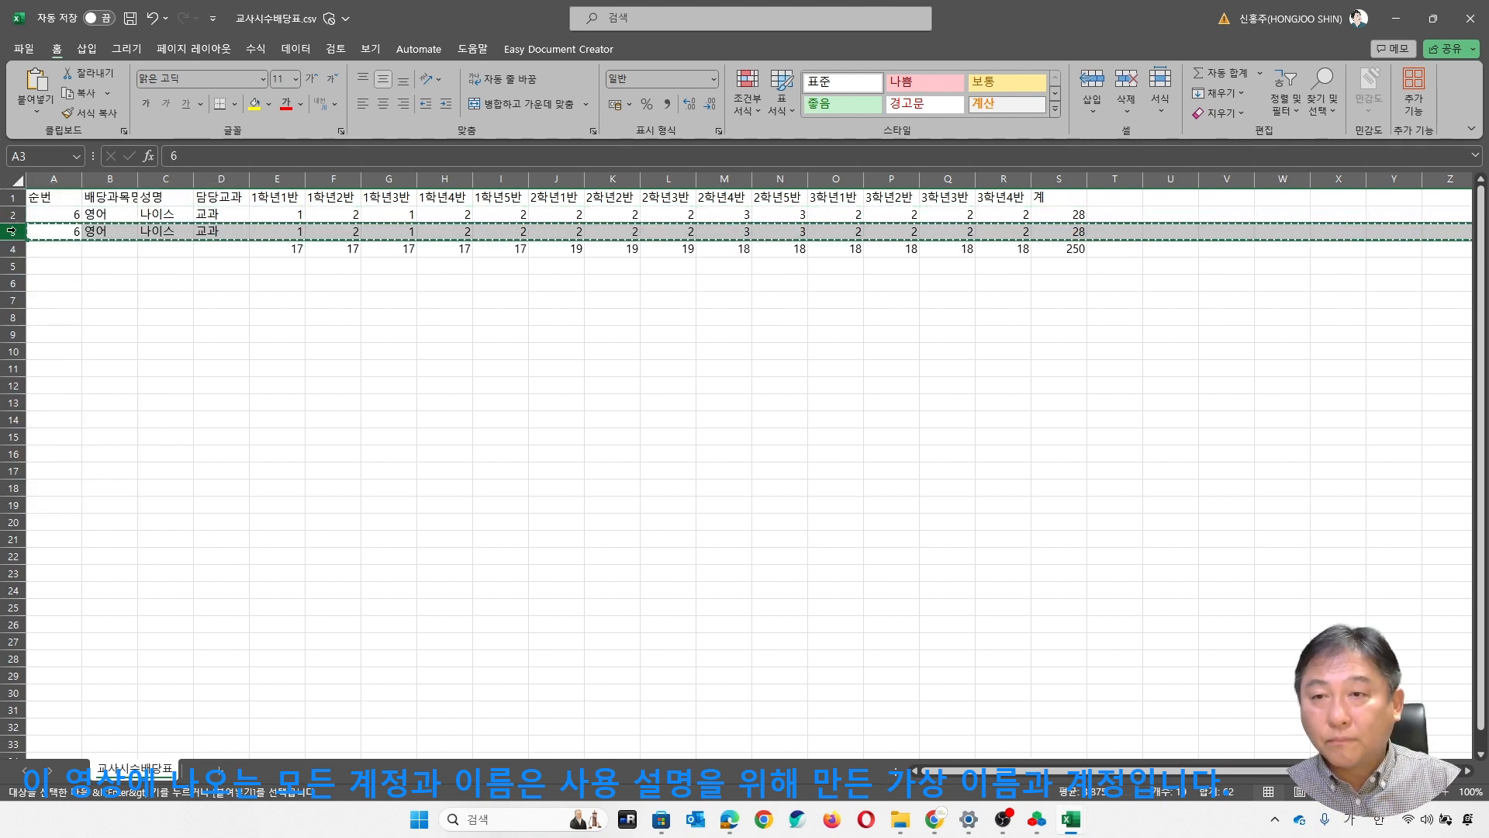
right_click(11, 230)
left_click(62, 390)
left_click(556, 368)
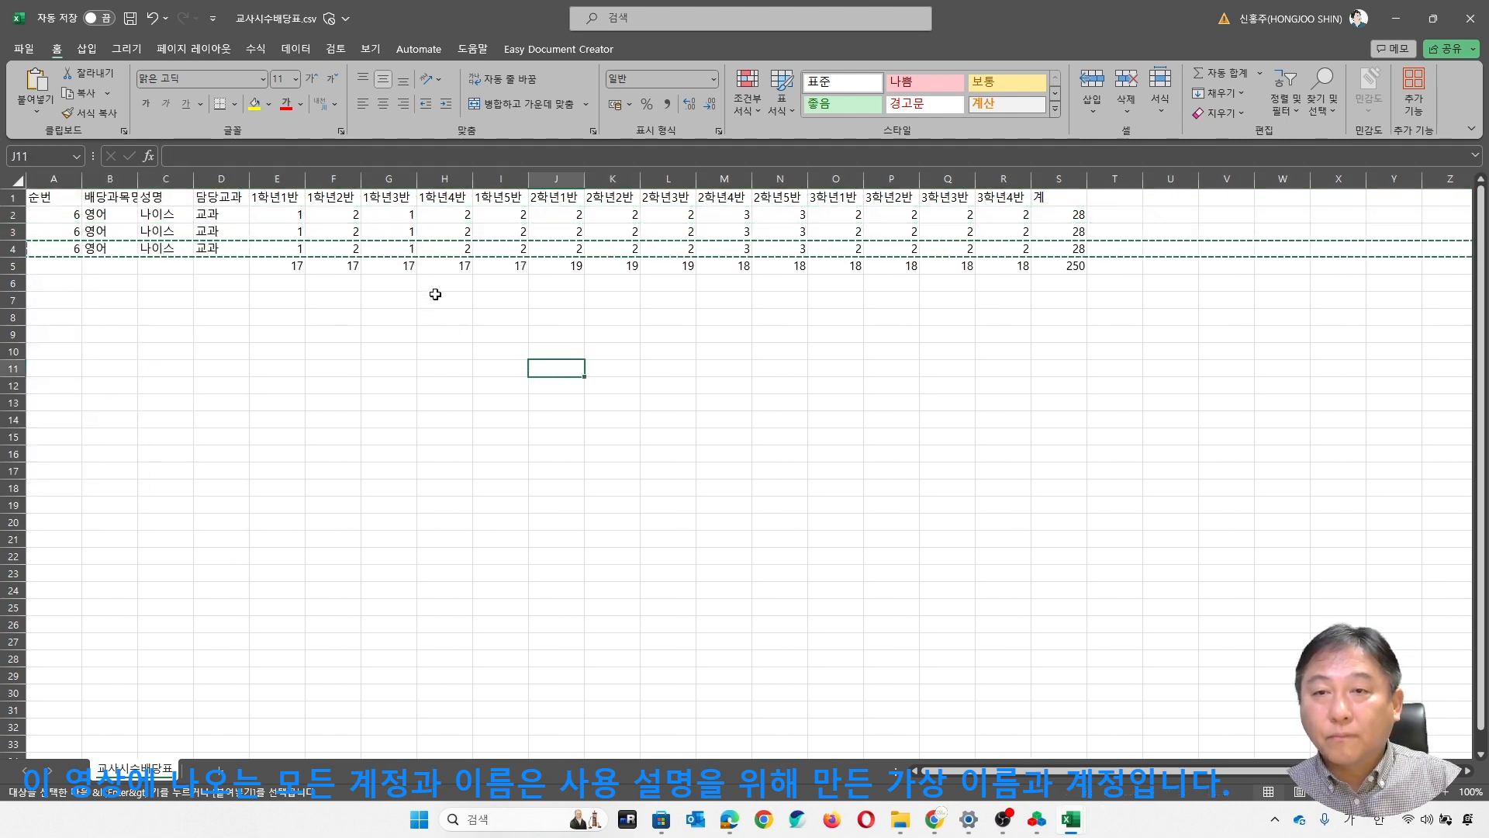
- Fill the 성명 column of the three 영어 rows with the grade placeholders 일학년, 이학년 and 삼학년
left_click(188, 213)
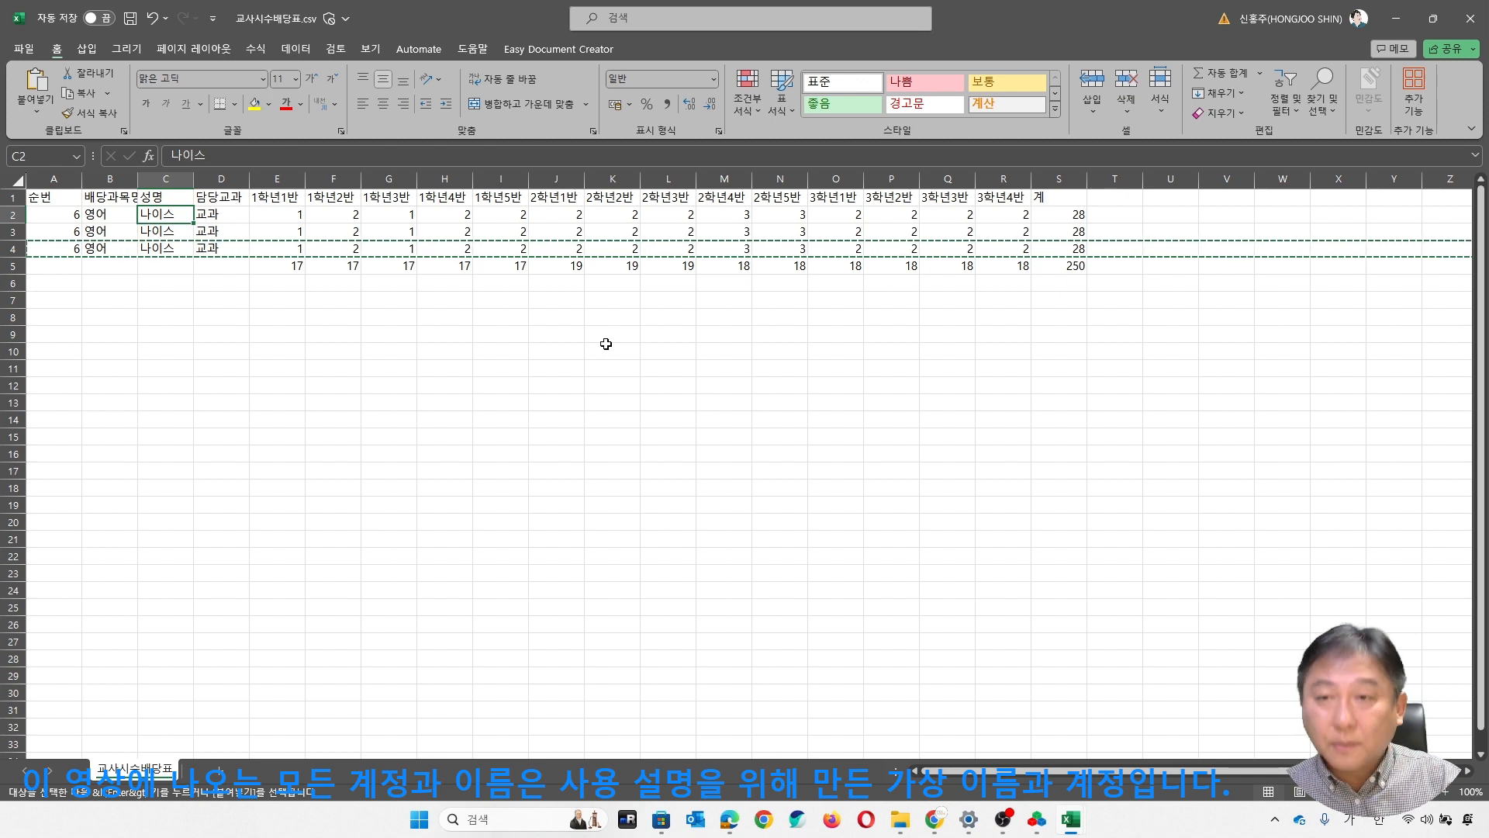
type("ㅇㅣㄹㅎㅣ나")
key("BackSpace")
key("BackSpace")
key("BackSpace")
type("히")
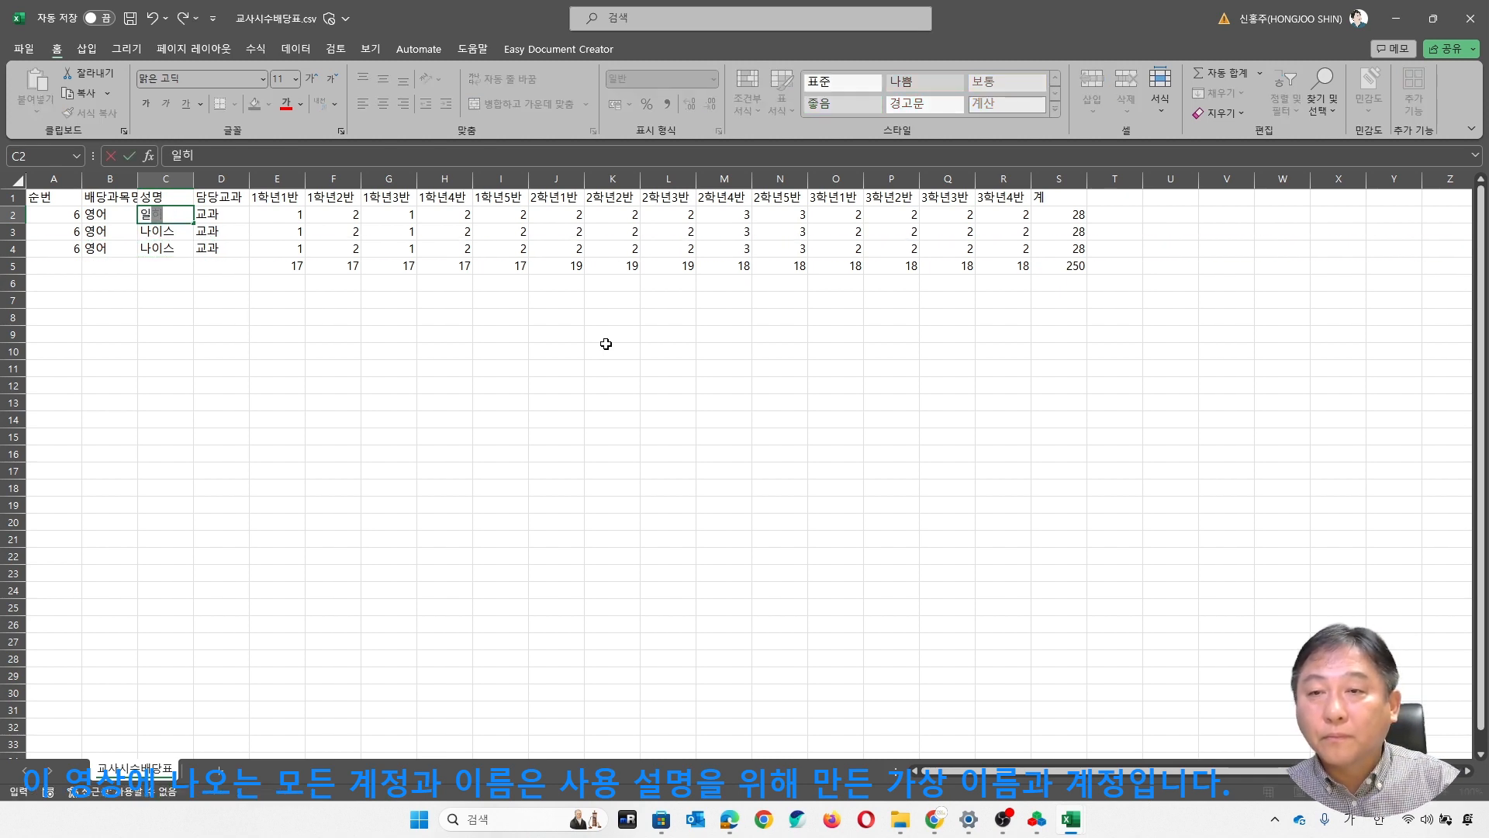
key("BackSpace")
key("BackSpace")
key("BackSpace")
type("학년")
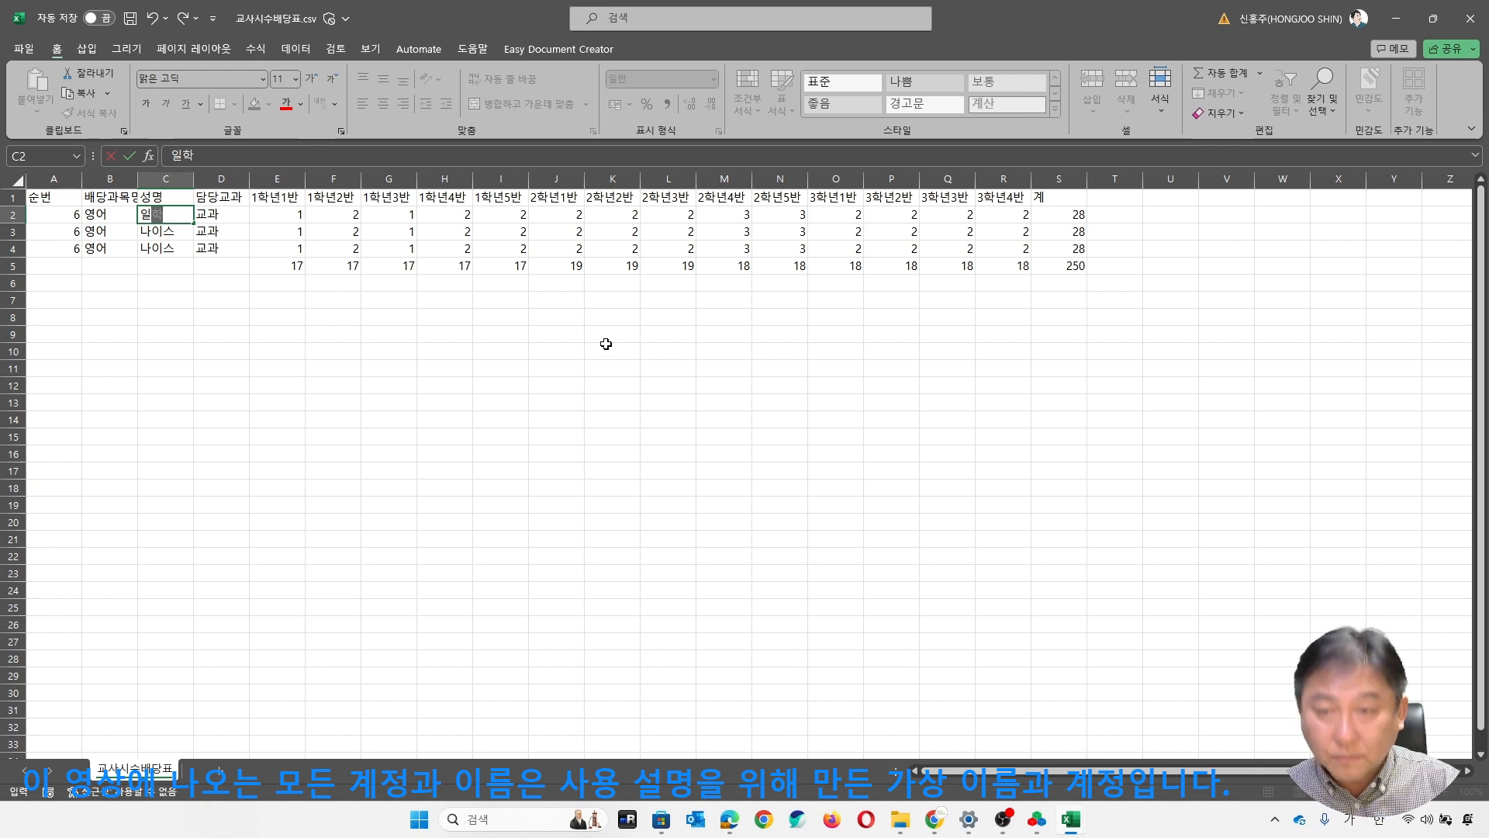
key("Return")
type("ㅇ;히")
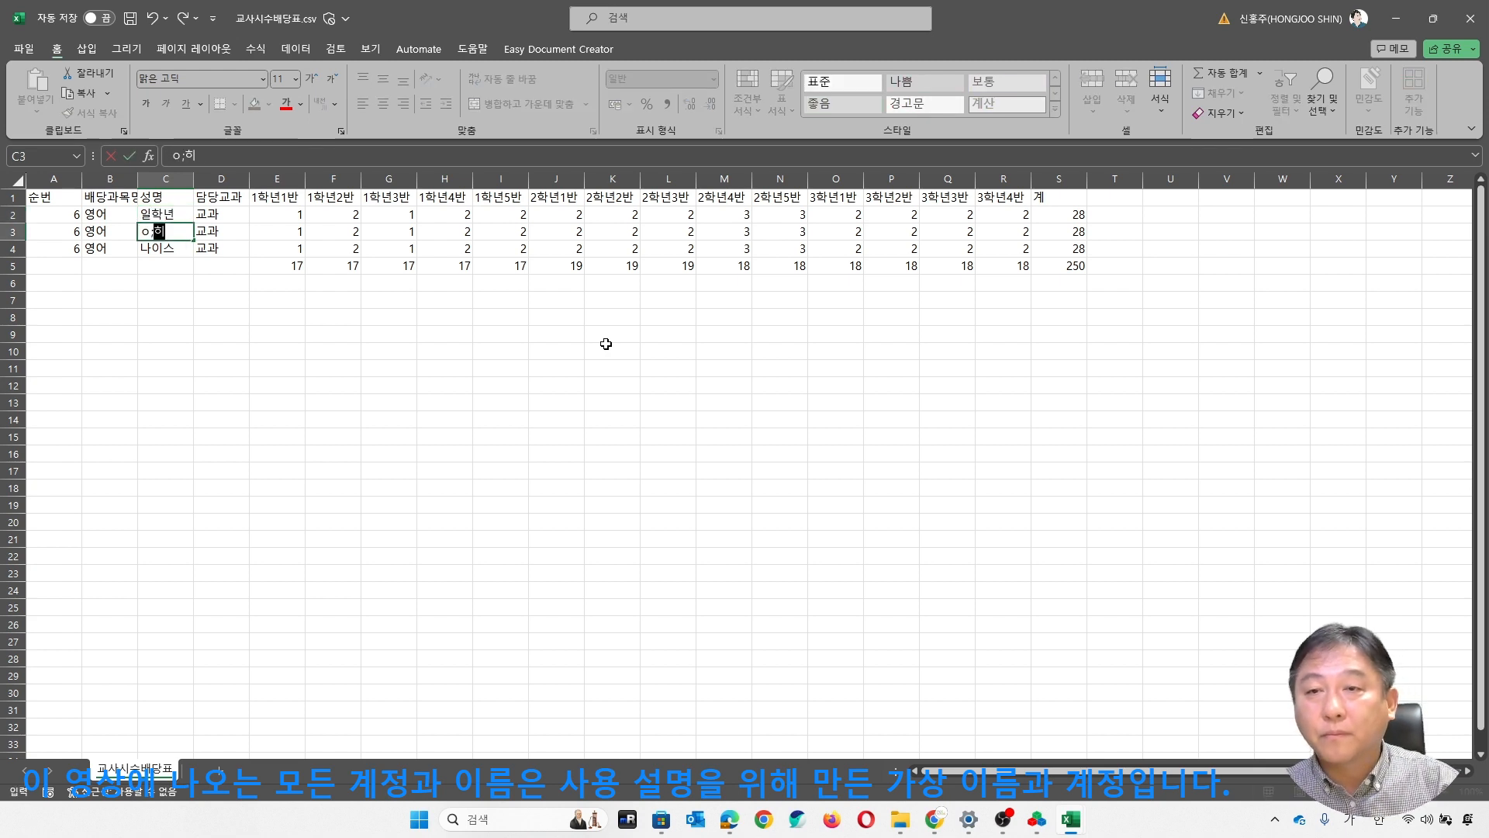
type("ㅣ학년")
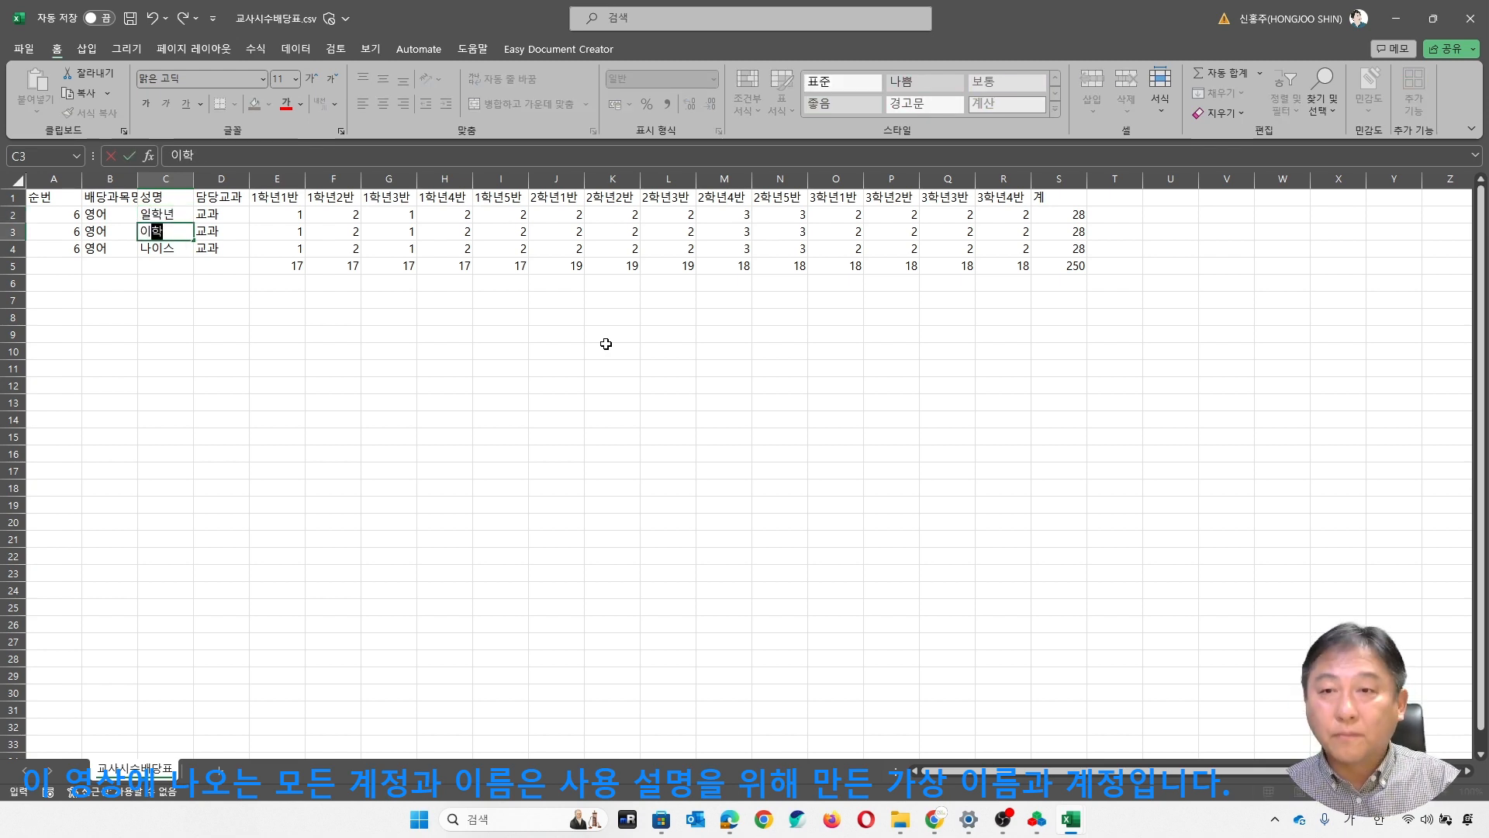
key("Return")
type("삼학년")
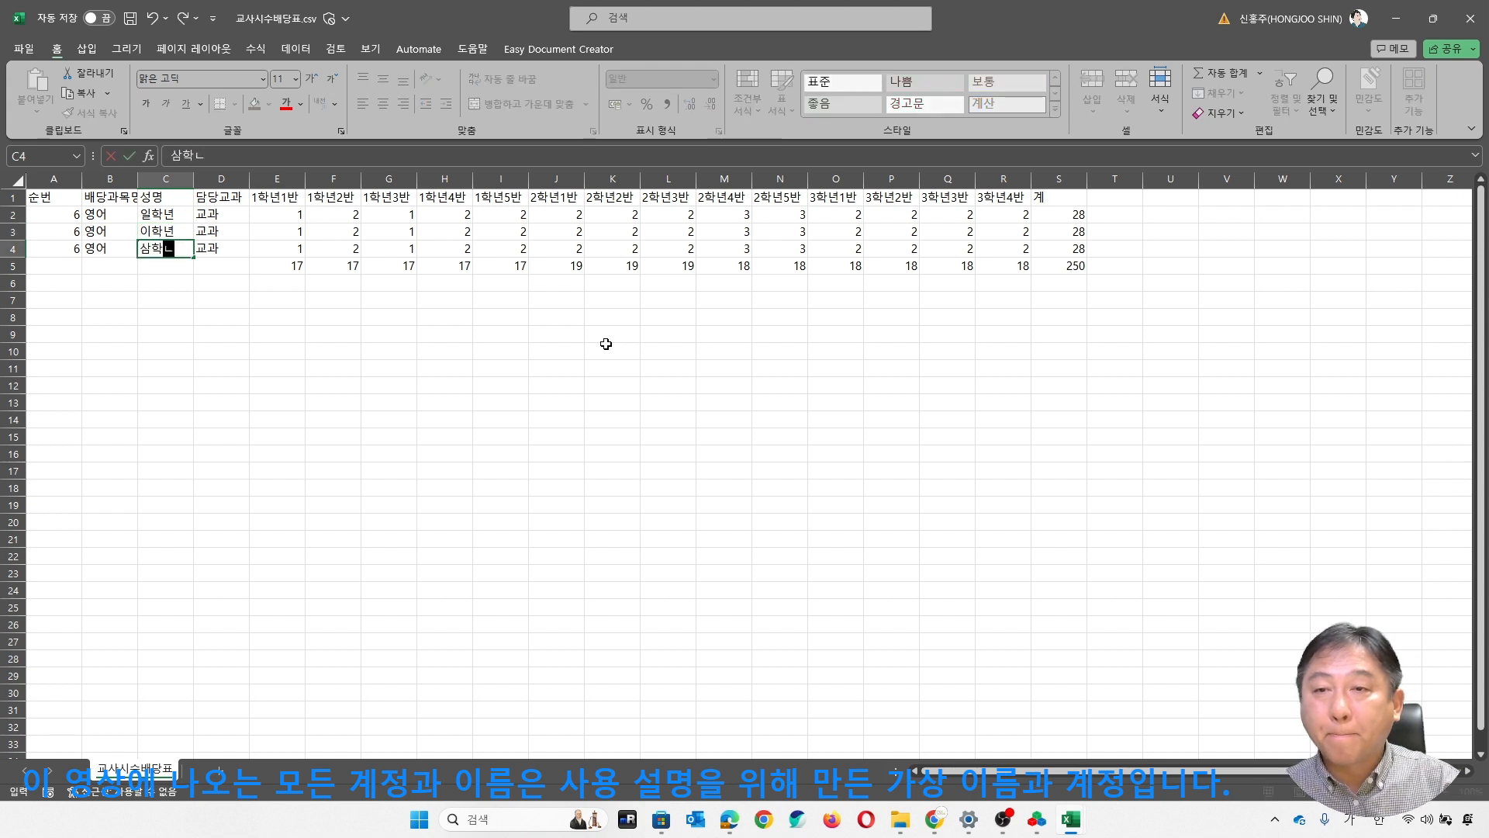
key("Return")
- Set 담당교과 to 영어 in all three teacher rows
key("Up")
key("Up")
key("Up")
key("Right")
type("영어")
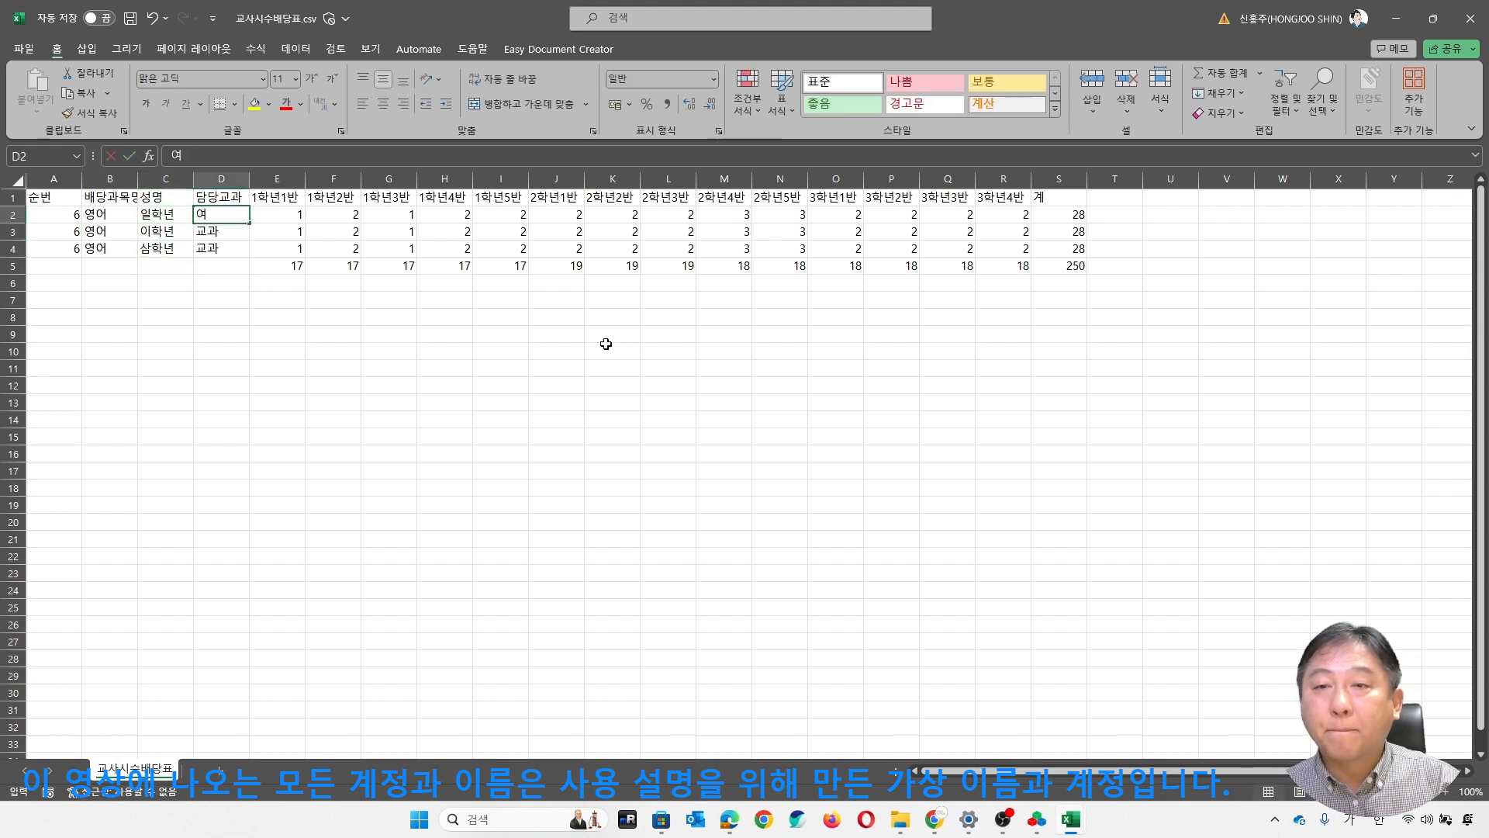
key("Return")
left_click(221, 215)
left_click_drag(249, 223, 253, 250)
left_click(556, 300)
left_click(458, 236)
left_click(308, 216)
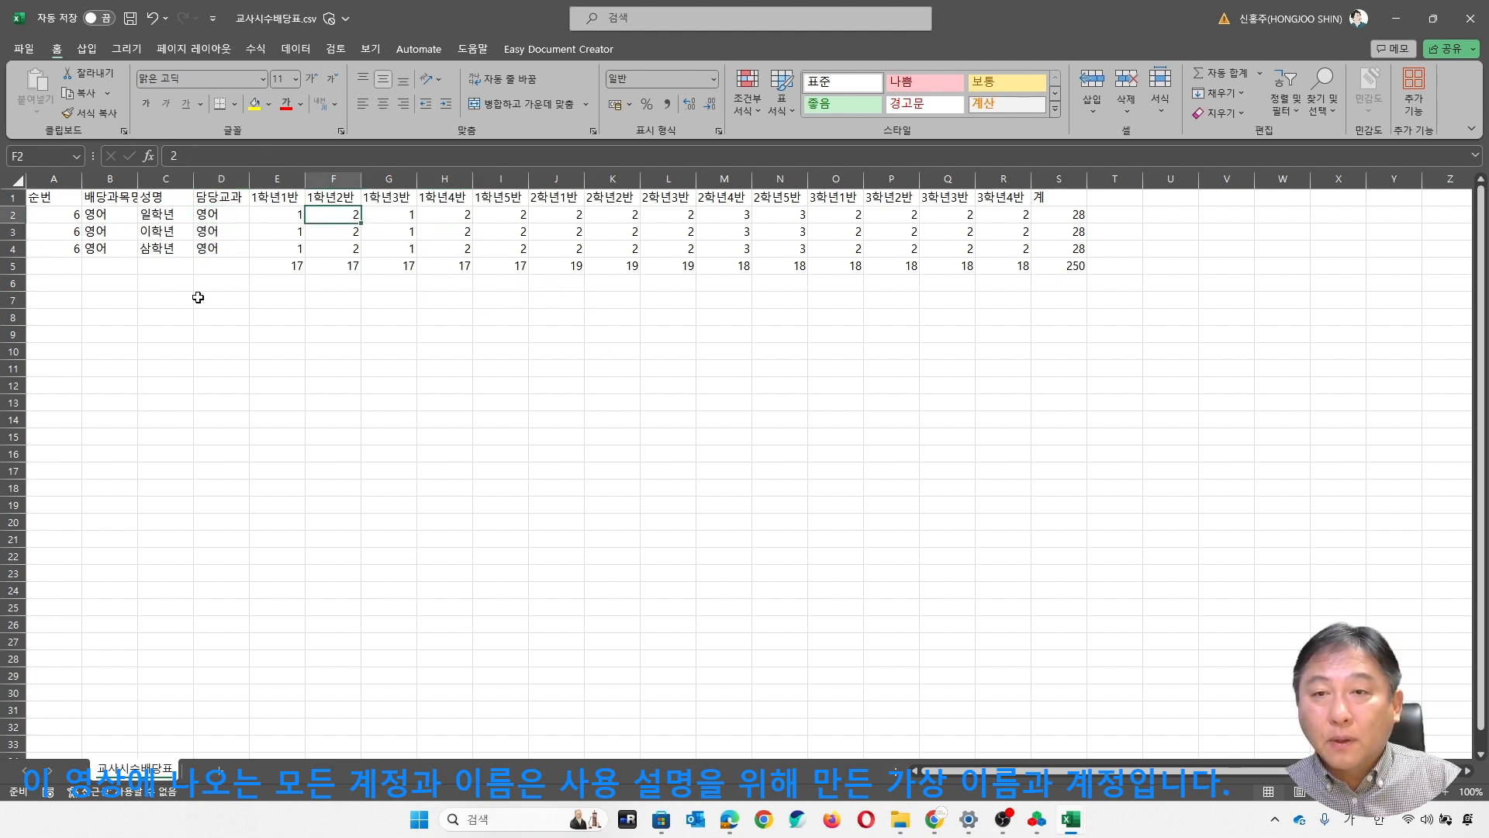
left_click(158, 235)
left_click(167, 251)
left_click(200, 249)
left_click(217, 235)
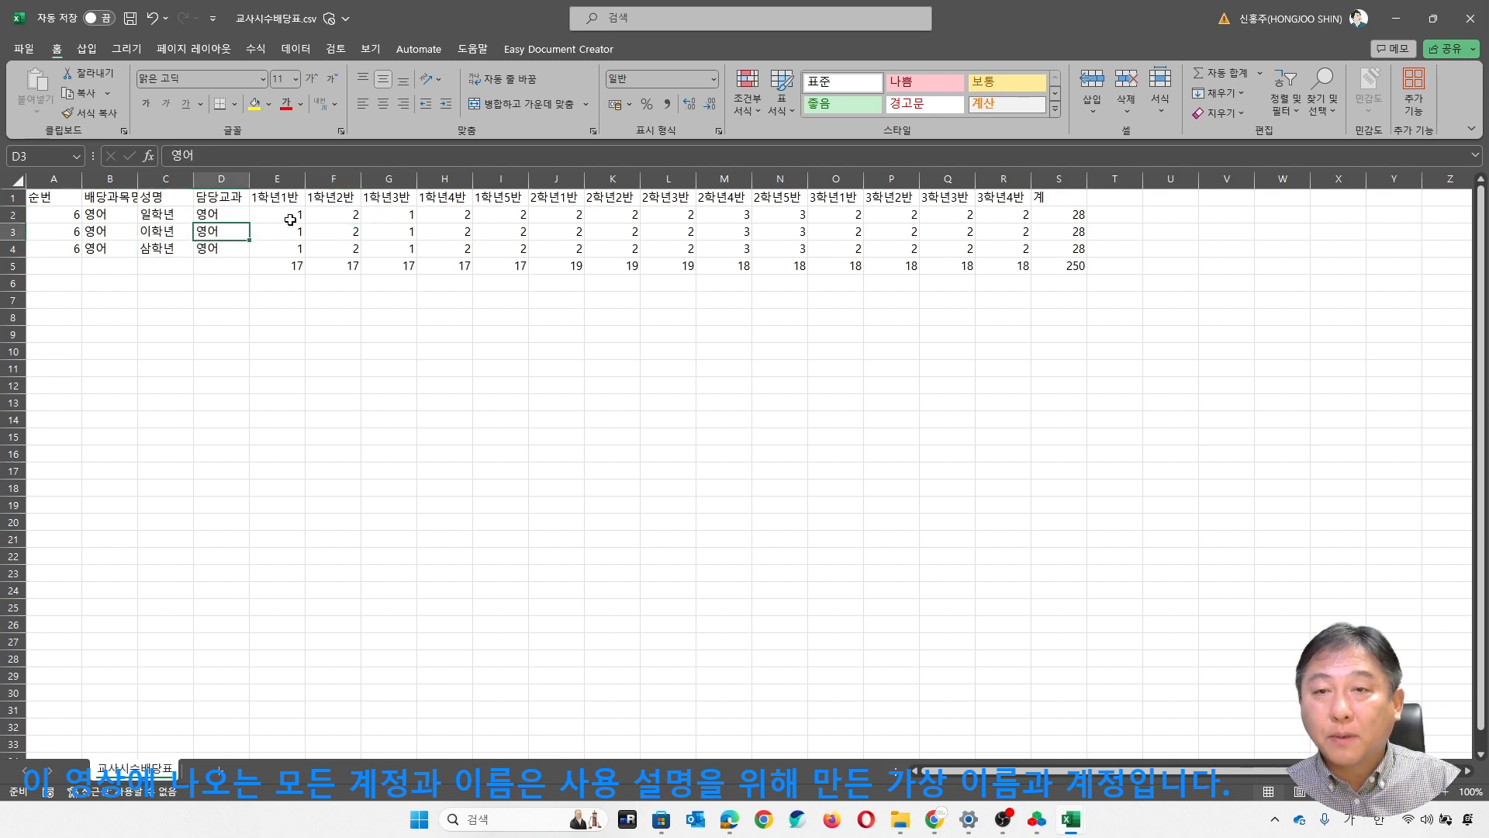
- Clear hours outside each row's own grade, leaving grade 1 classes for 일학년, grade 2 for 이학년 and grade 3 for 삼학년
left_click_drag(273, 214, 998, 225)
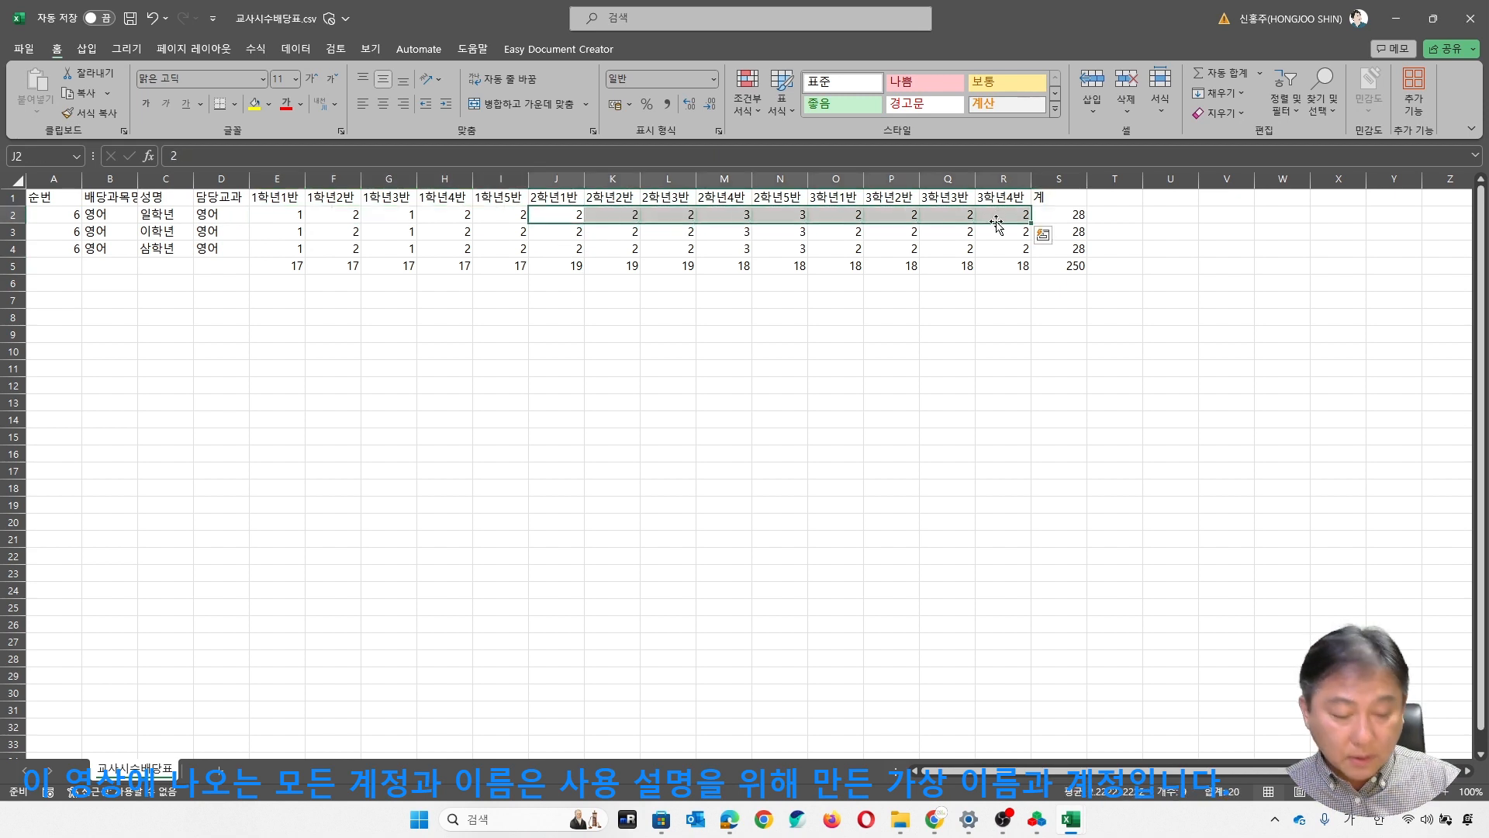
key("Delete")
left_click_drag(615, 414, 593, 397)
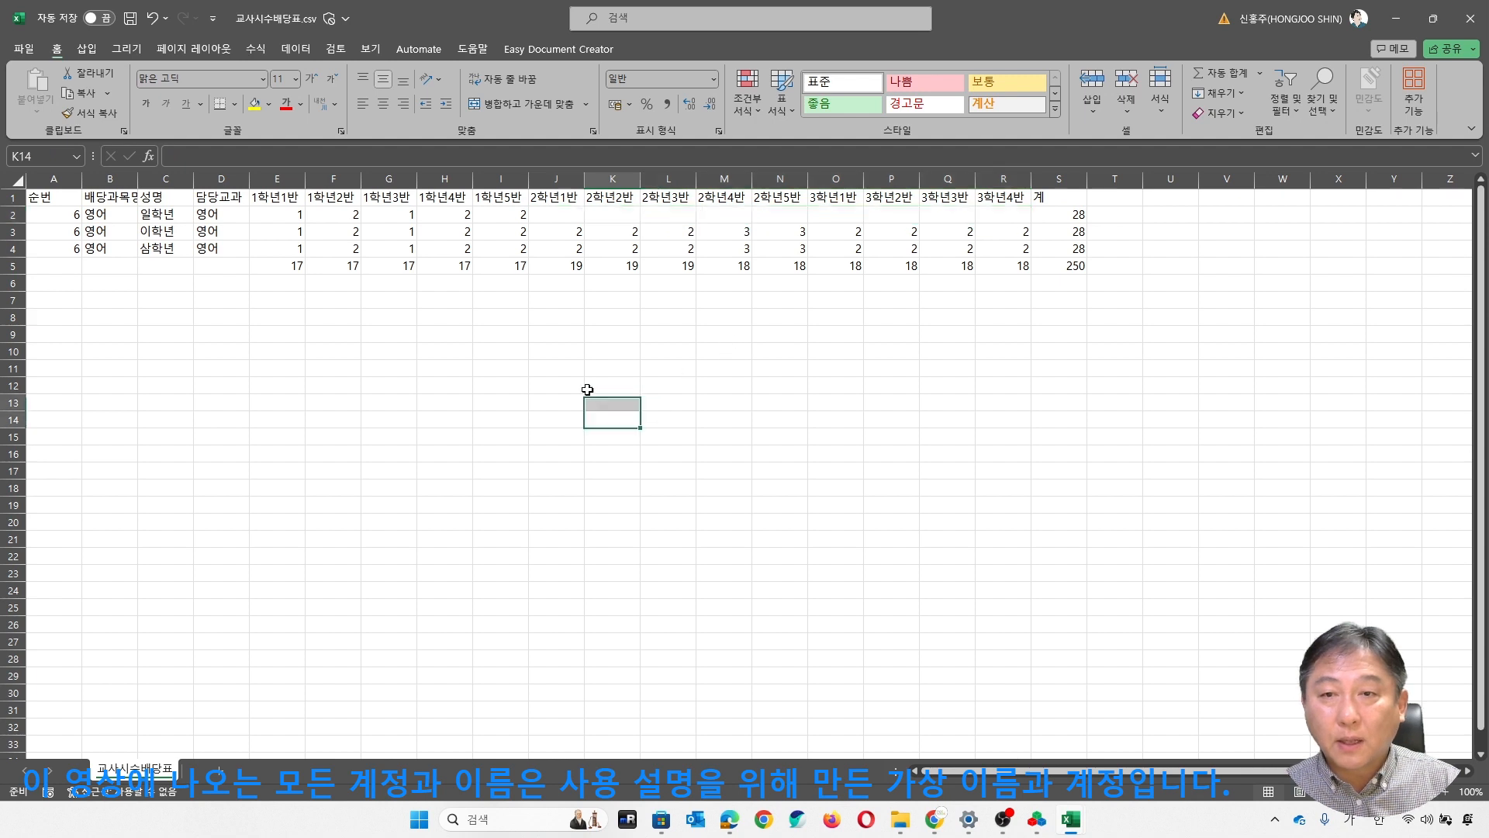
left_click_drag(285, 235, 513, 234)
key("Delete")
left_click_drag(837, 231, 1003, 235)
key("Delete")
left_click(910, 324)
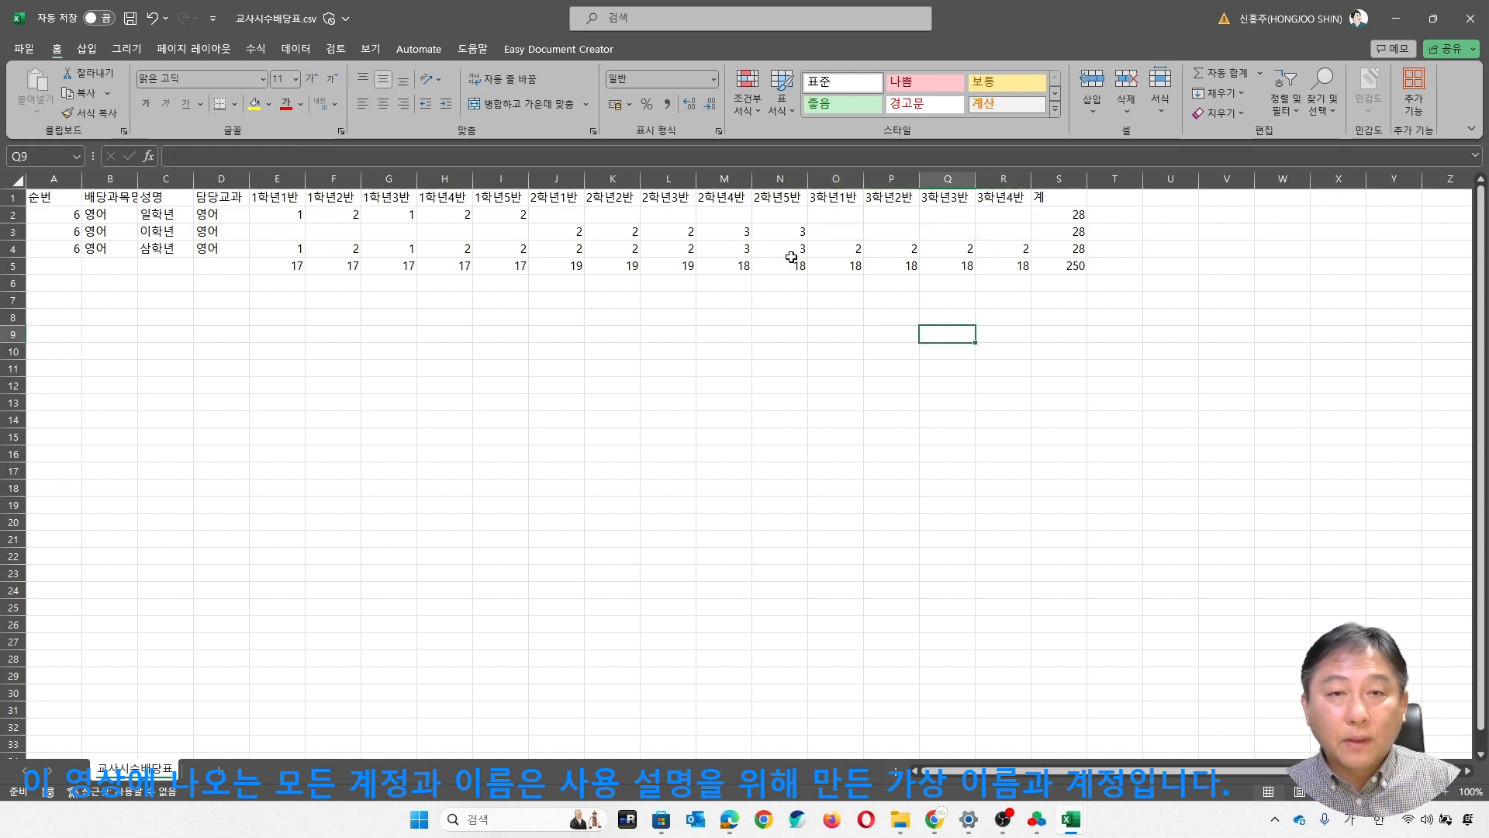
mouse_move(791, 255)
left_mouse_down()
mouse_move(284, 246)
mouse_move(789, 248)
left_mouse_up()
key("Home")
key("Delete")
left_click(896, 419)
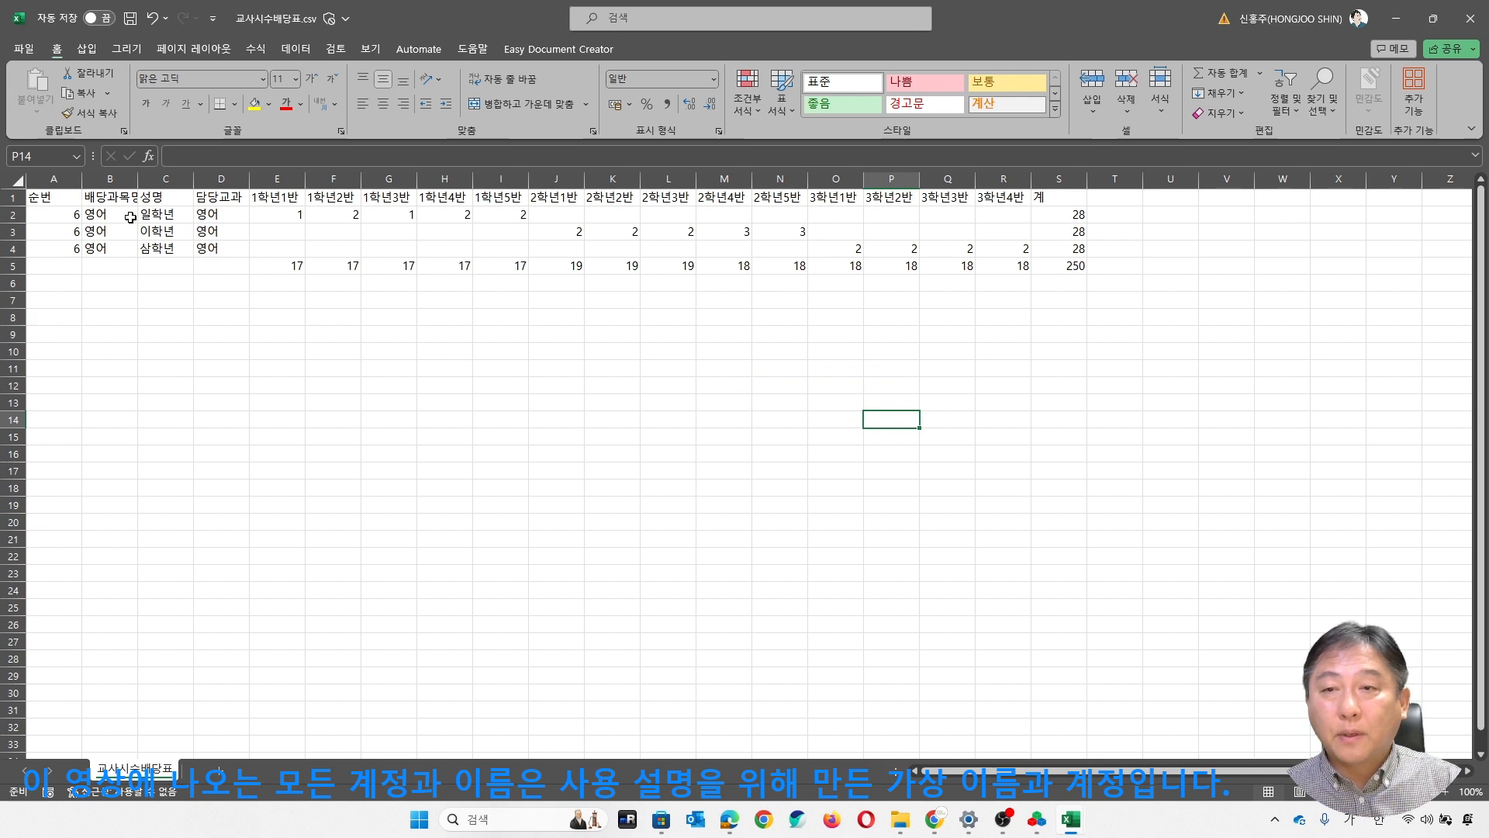
- Review the three 영어 rows and save the edited 교사시수배당표.csv
left_click_drag(108, 216, 1035, 248)
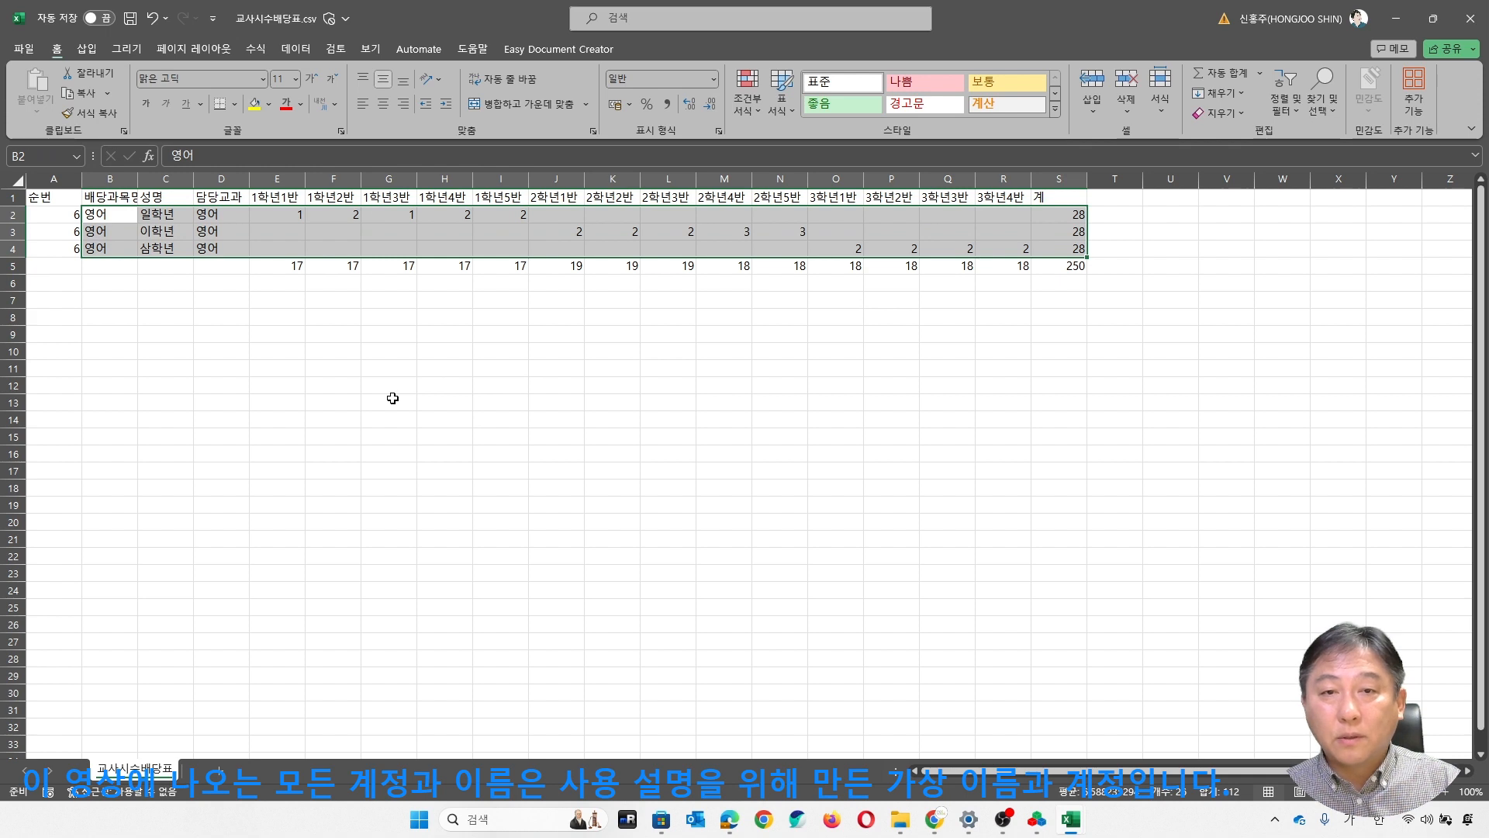
left_click(392, 398)
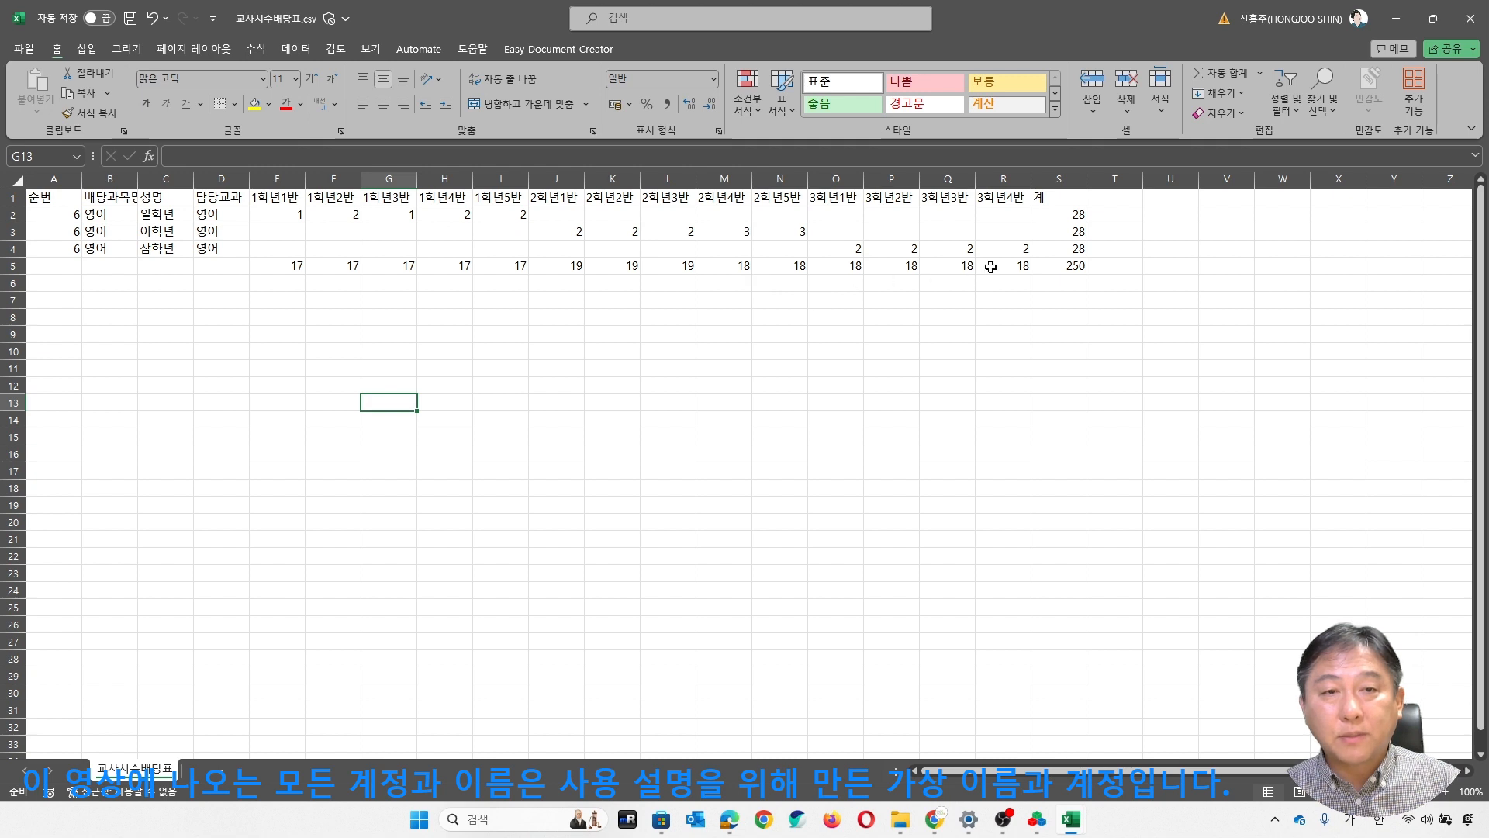
left_click(464, 402)
left_click(326, 281)
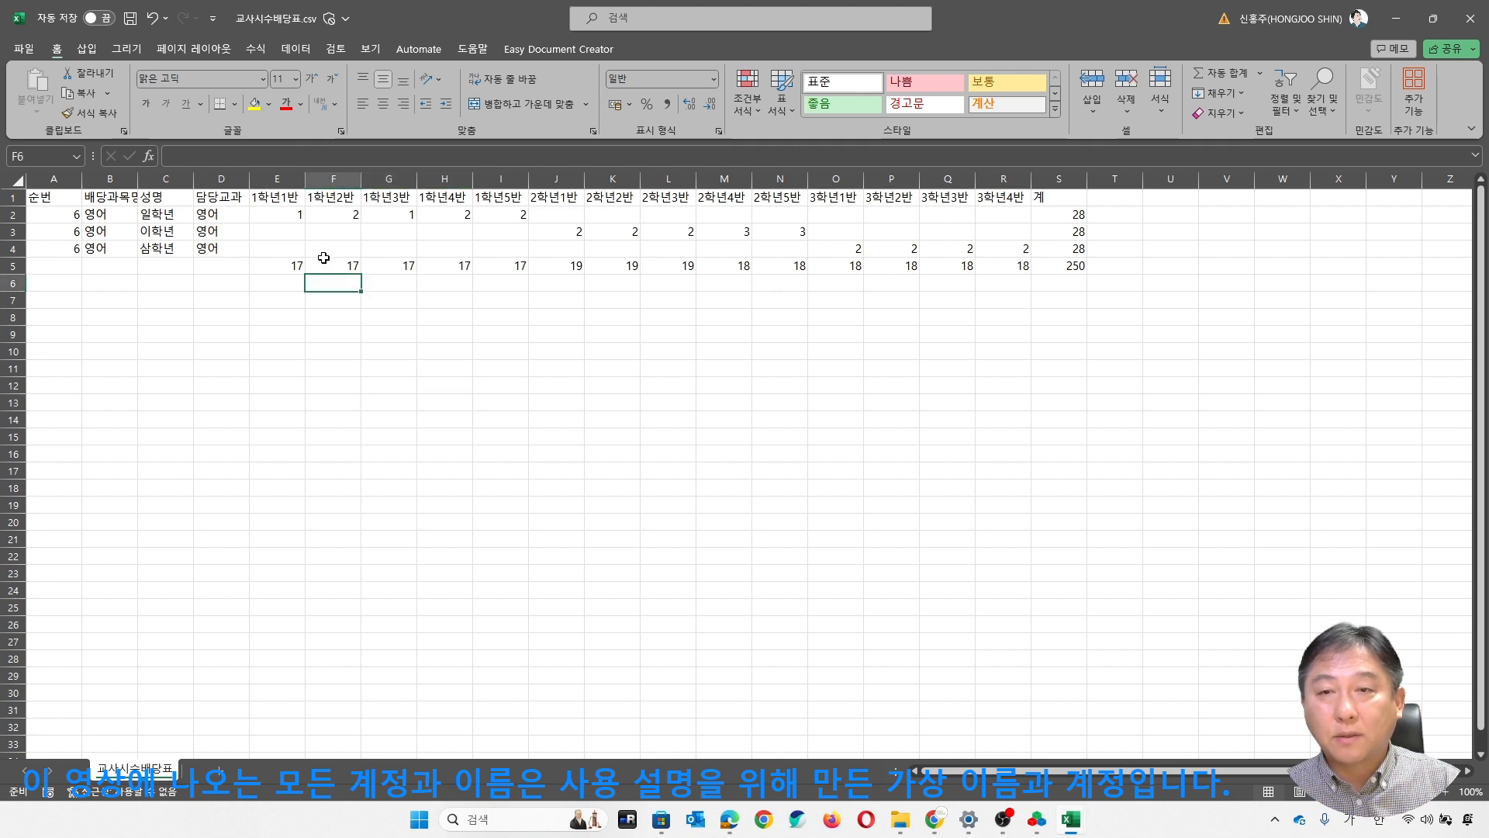
left_click(273, 231)
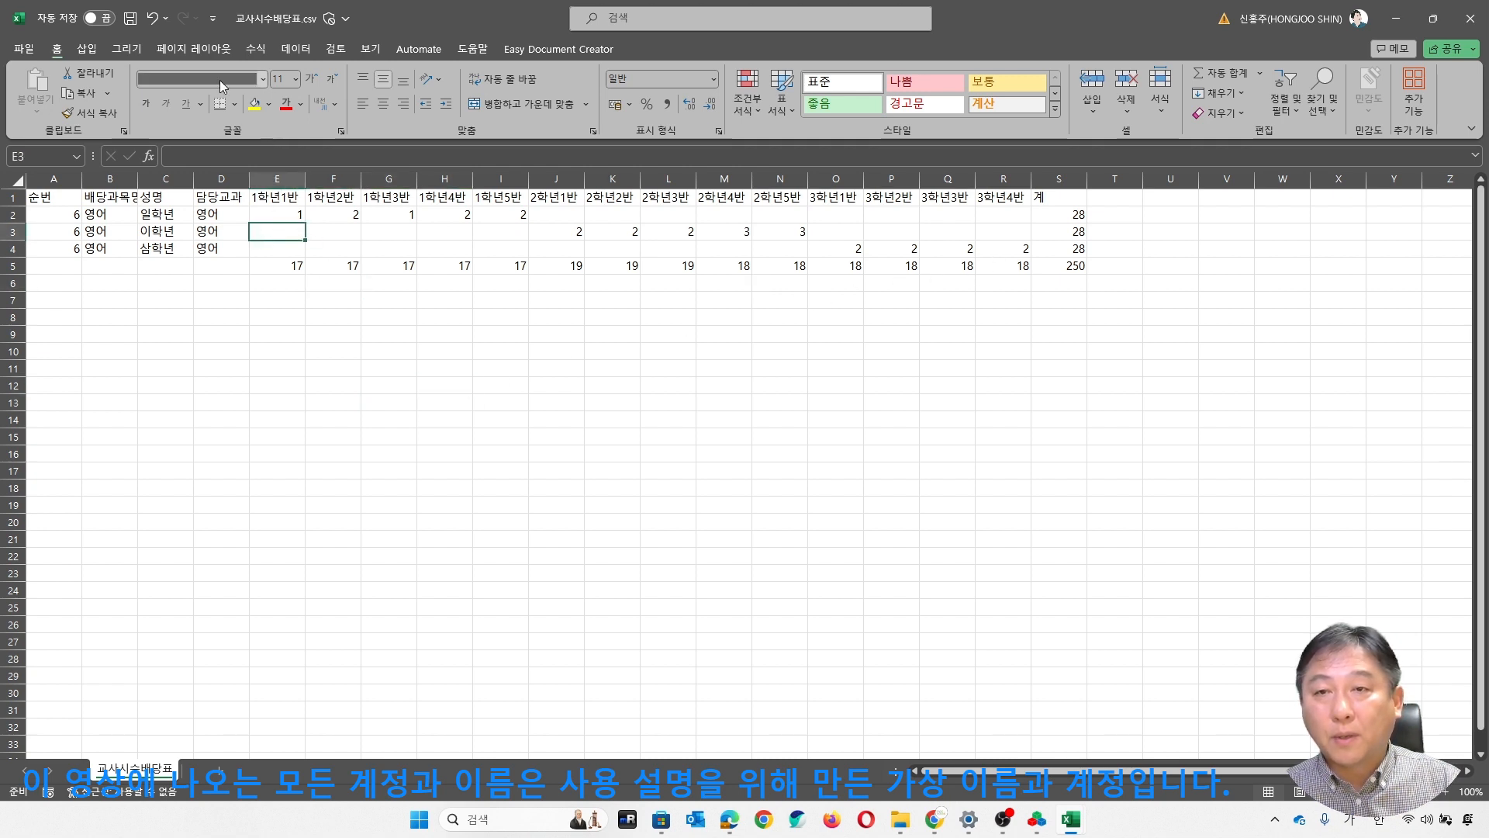
left_click(130, 24)
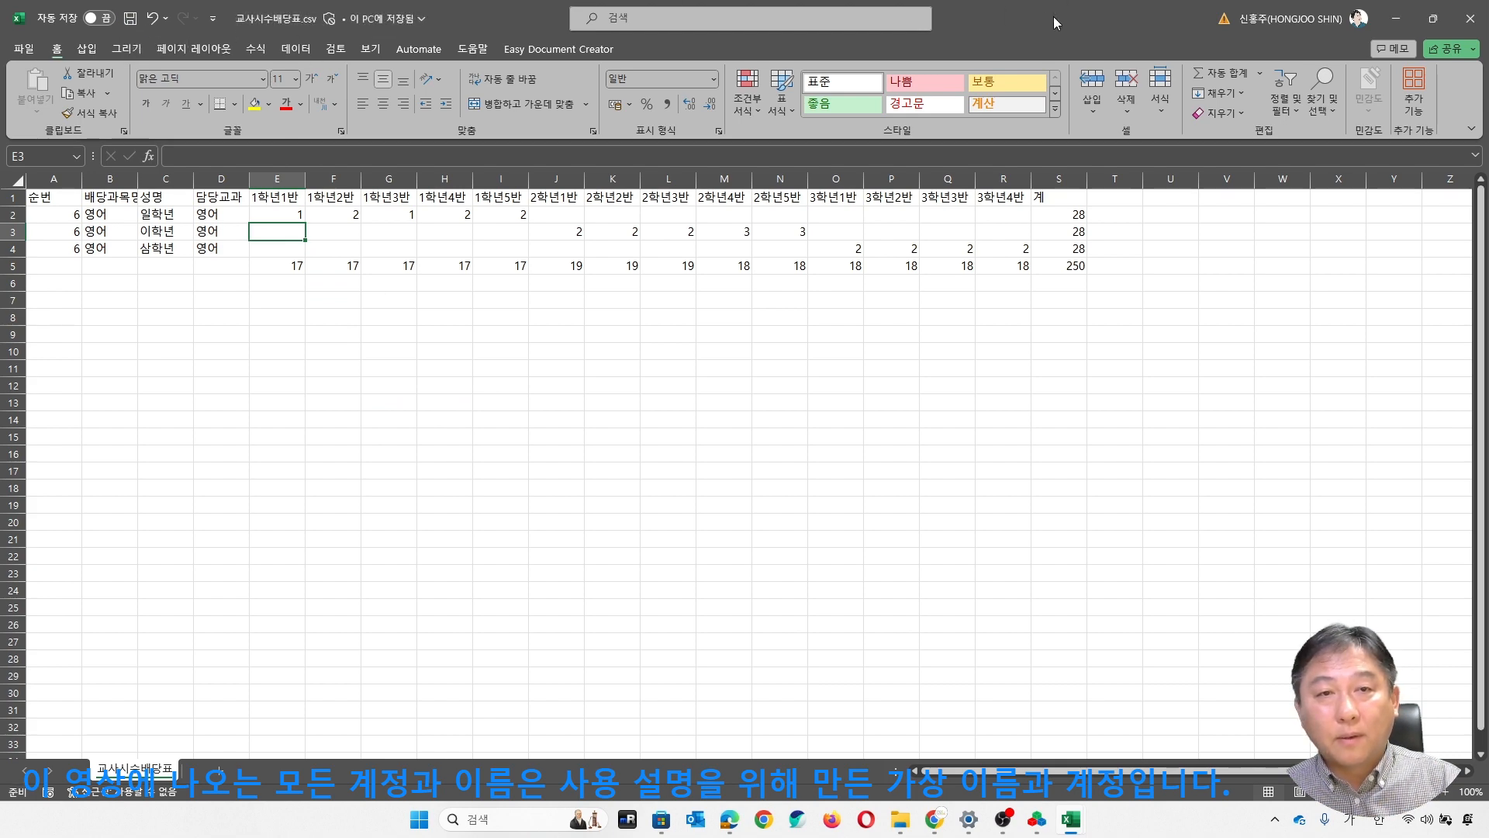
- Switch to ClassSync, import the linked 교사시수배당표.csv into the course list and save the list to the Course DB
double_click(1051, 31)
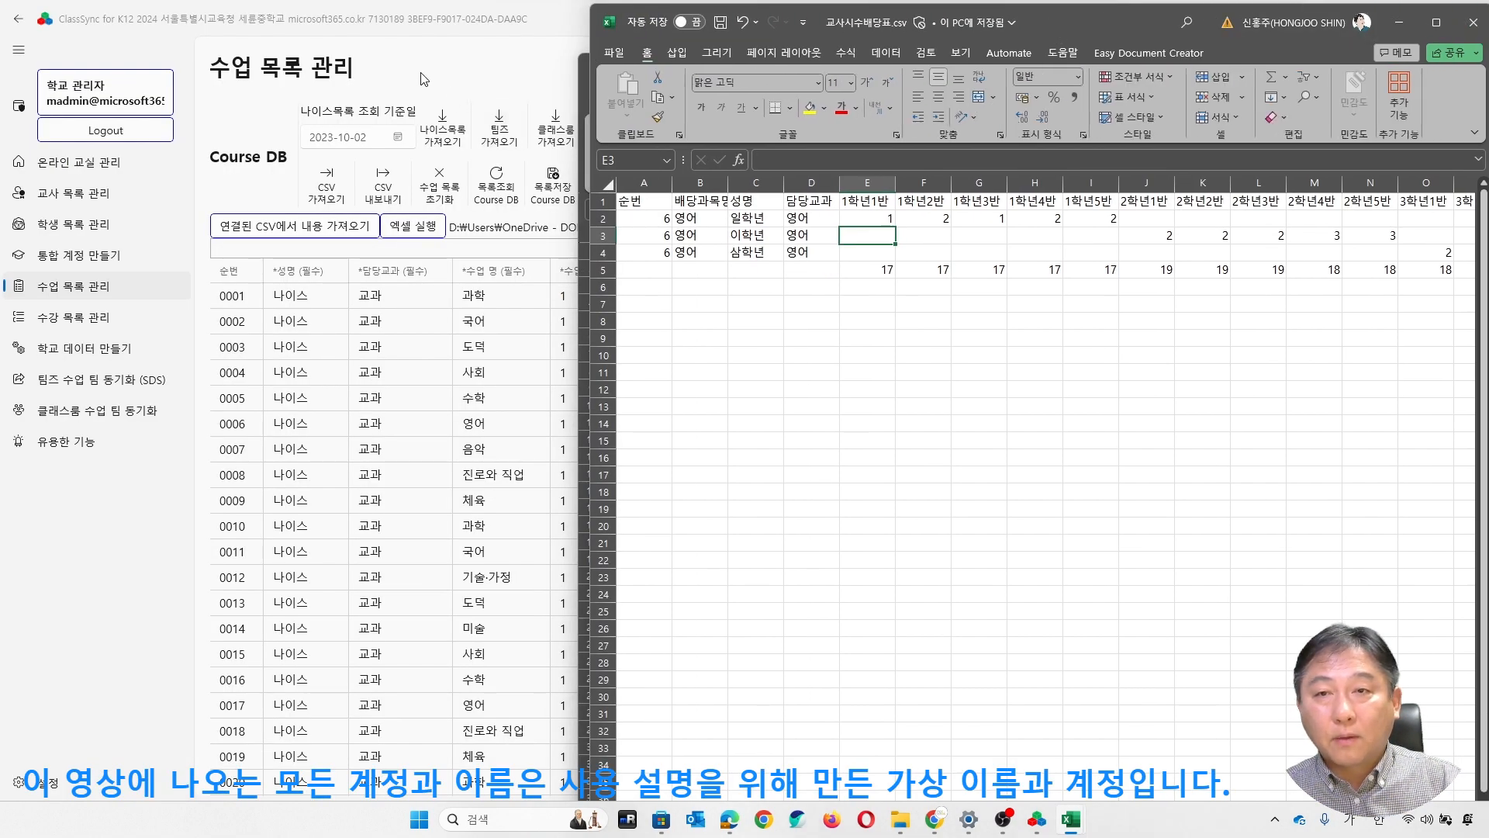
left_click(487, 62)
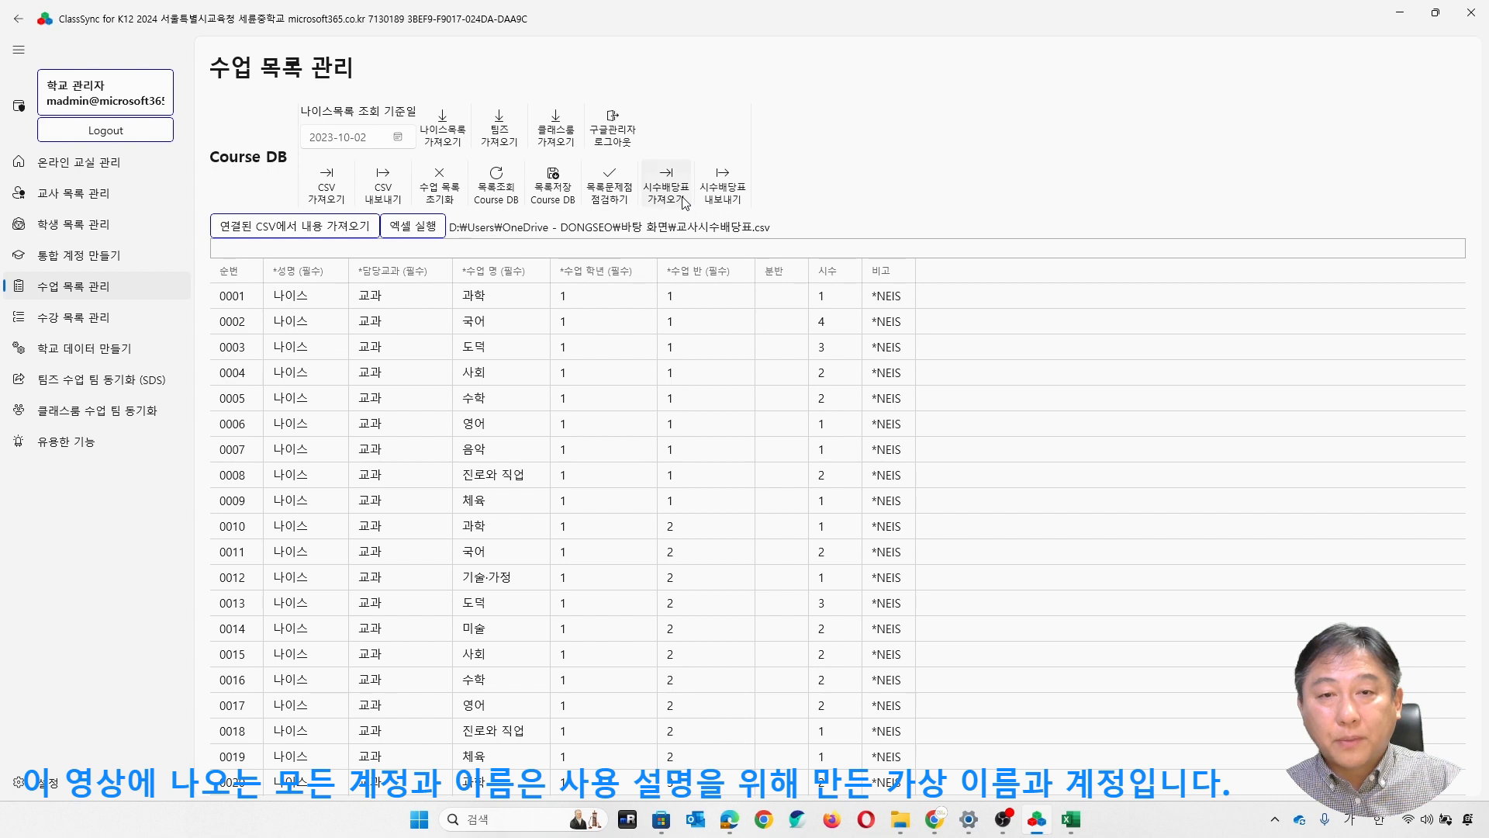
left_click(291, 229)
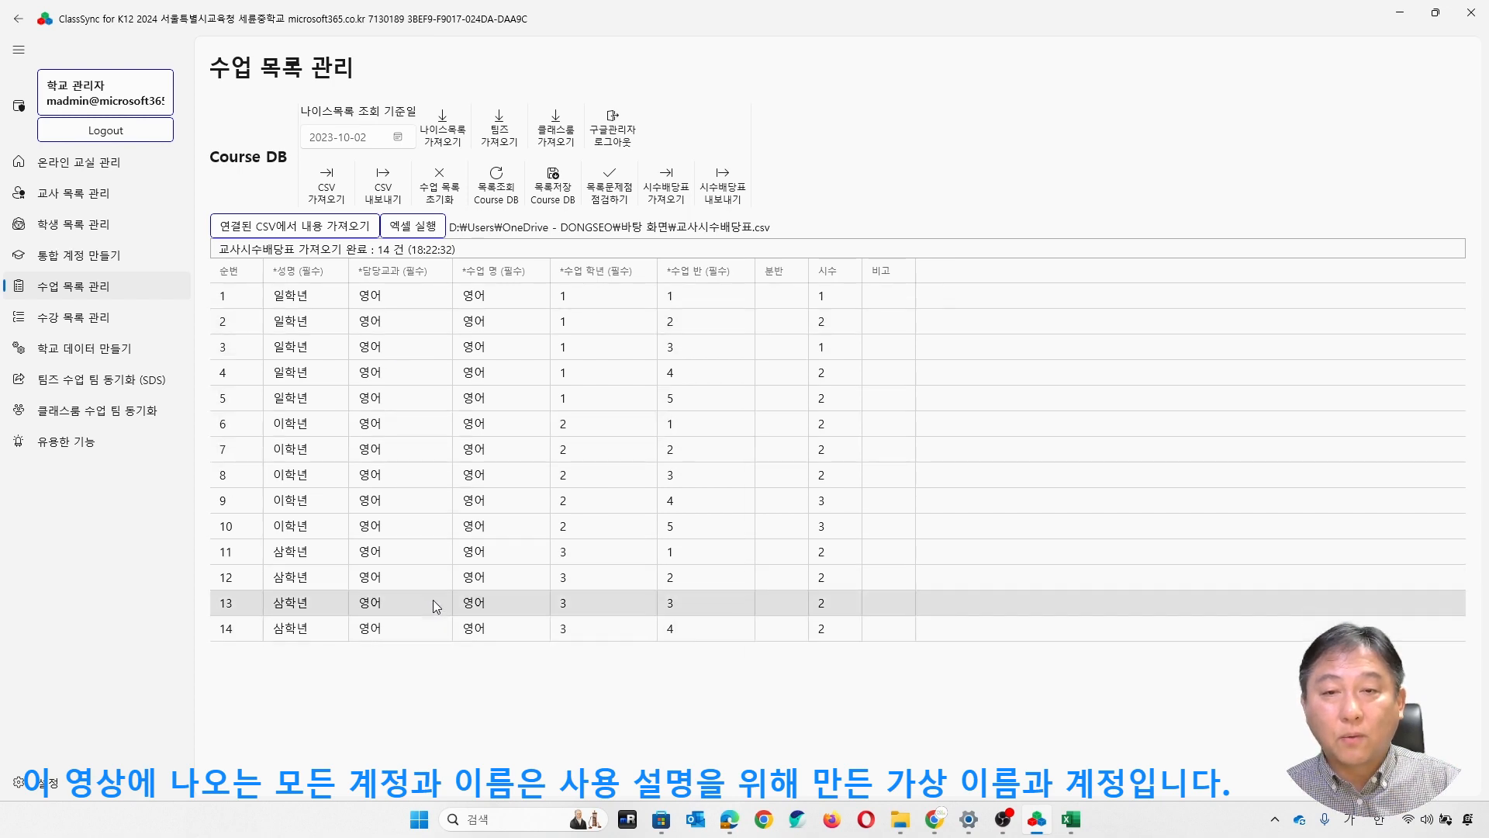
left_click(553, 196)
left_click(691, 435)
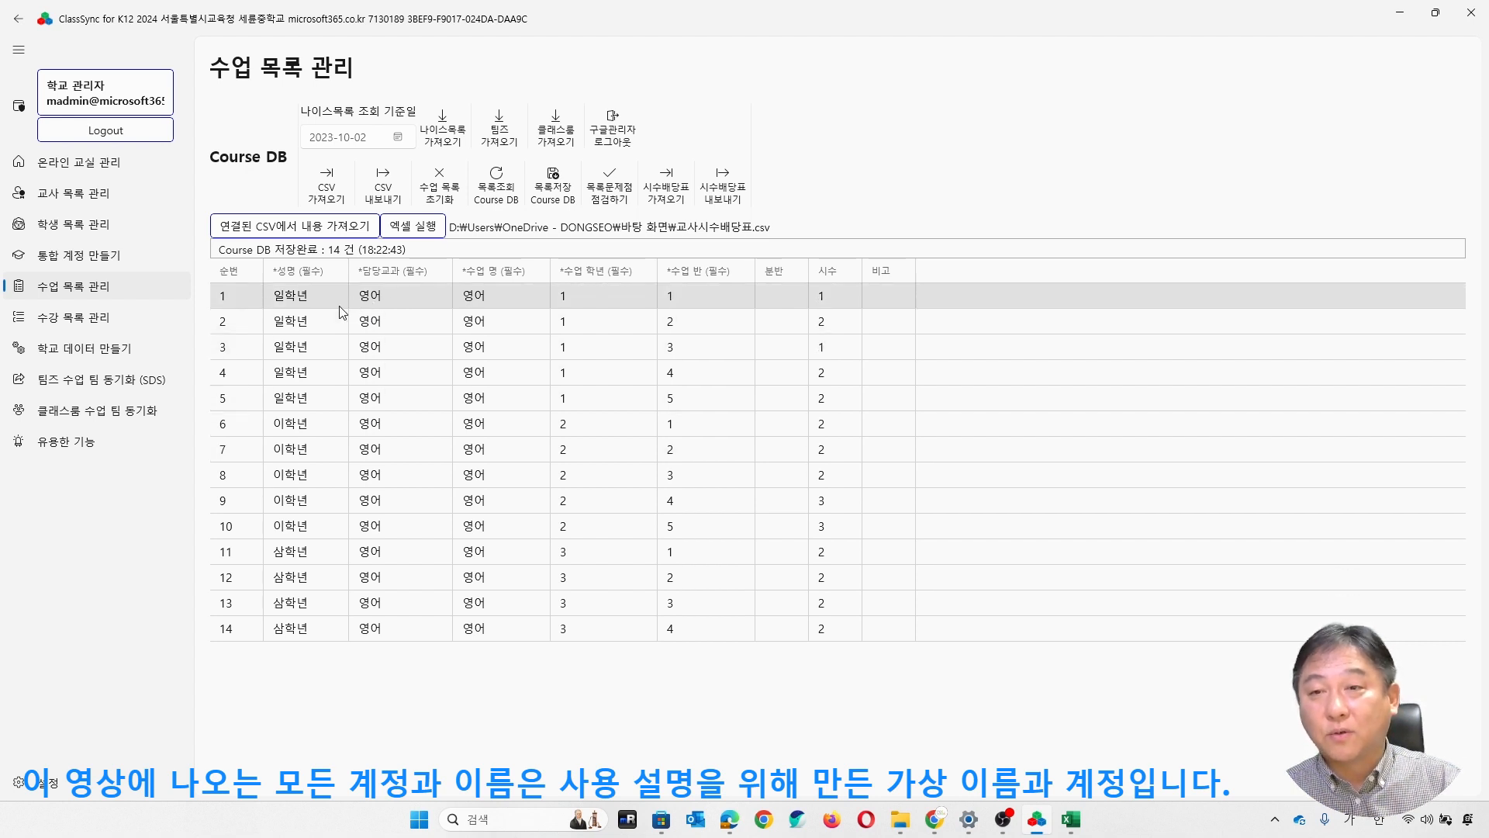
- Generate the 2024 SDS V2.1 files with 수업 목록 과목 팀 만들기 enabled, using the 한국중학교 desktop folder as the destination
left_click(108, 357)
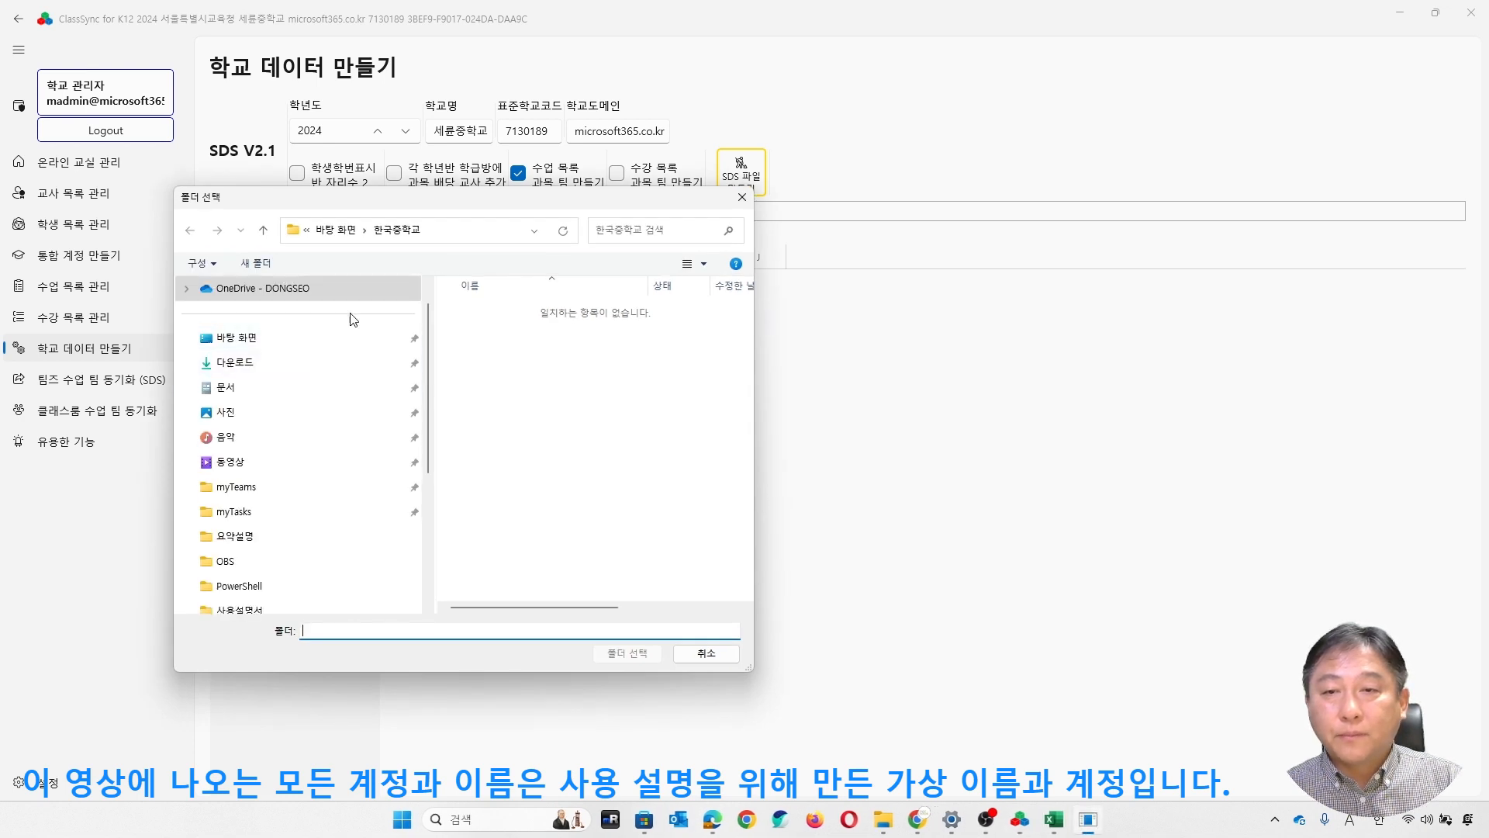
left_click(396, 229)
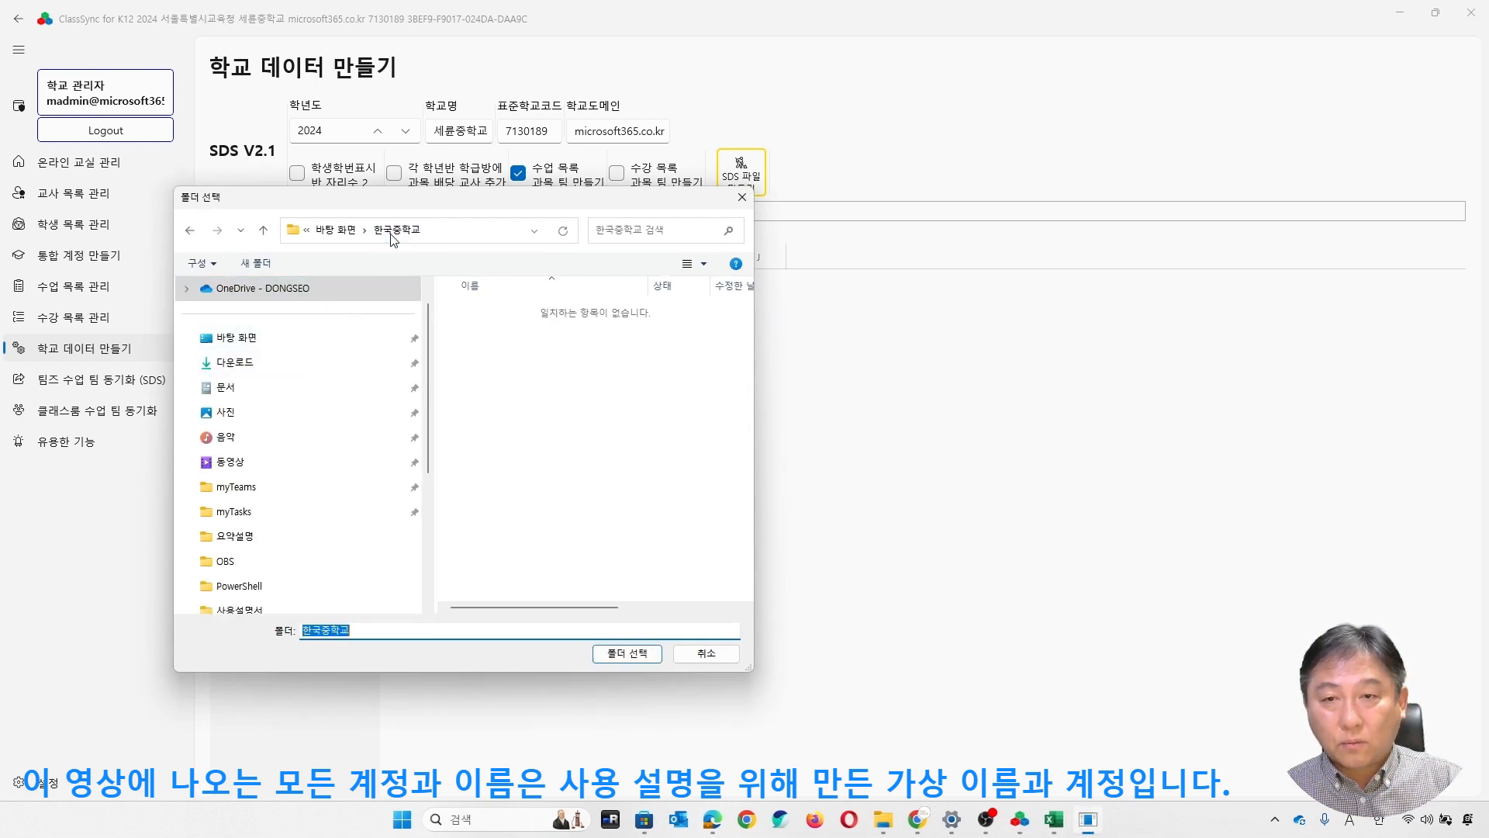
left_click(627, 653)
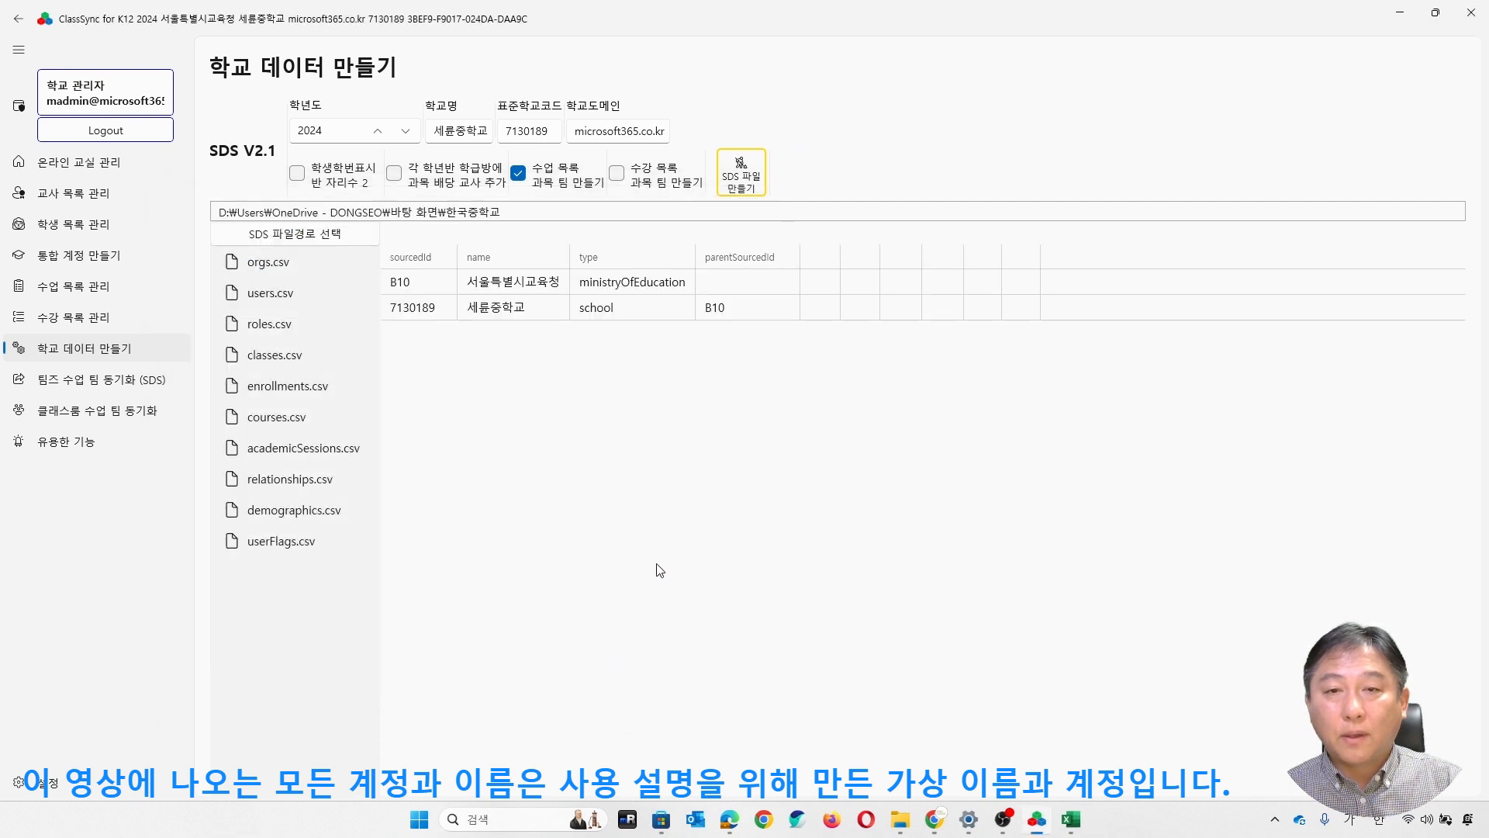
- Review the generated classes.csv, checking the titles of the 학급방 homeroom classes and the 영어 subject classes
left_click(290, 364)
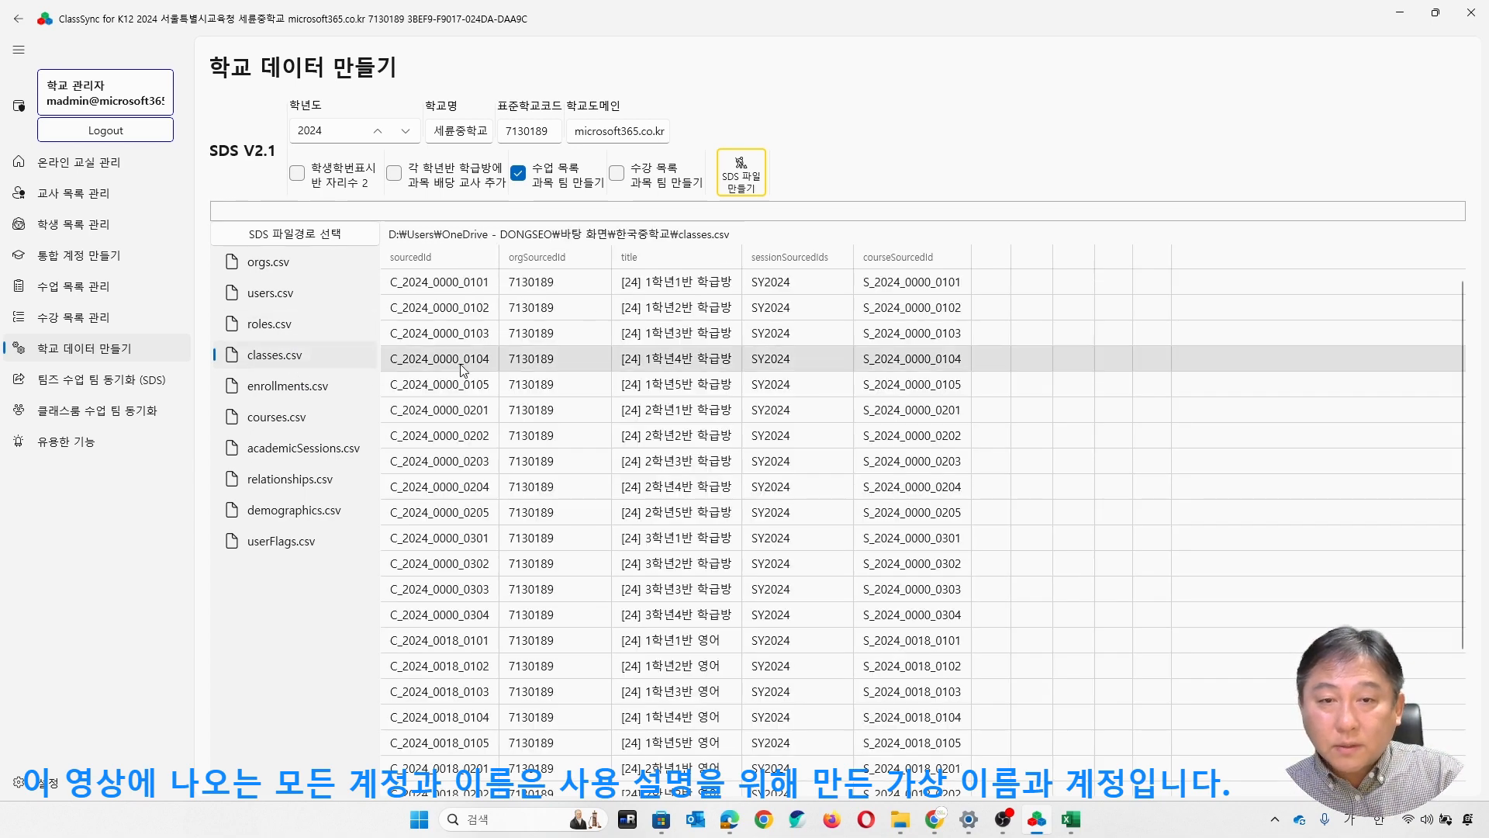
left_click(672, 283)
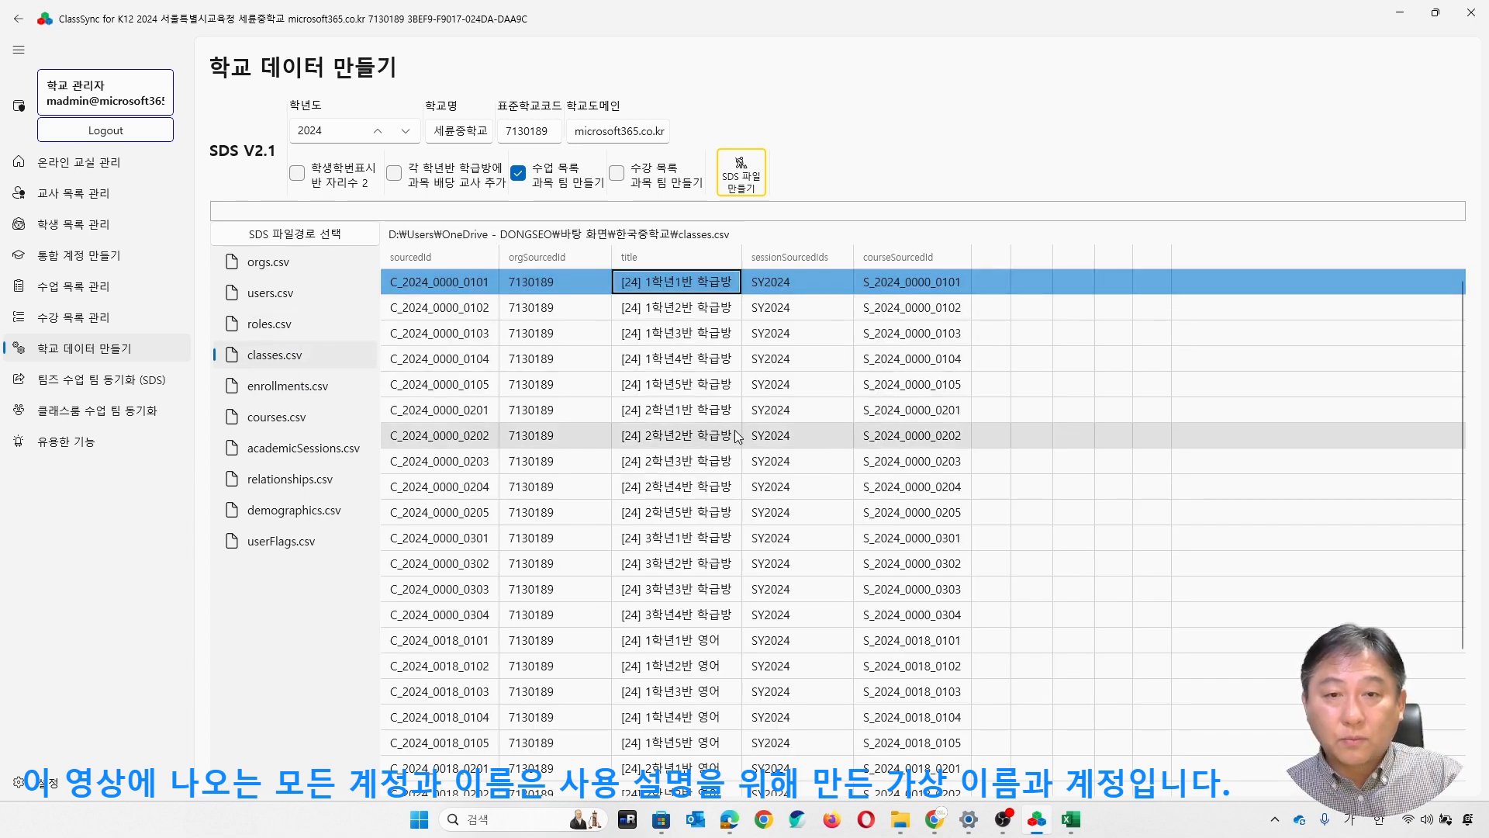
left_click(682, 614)
scroll(822, 577, "down", 5)
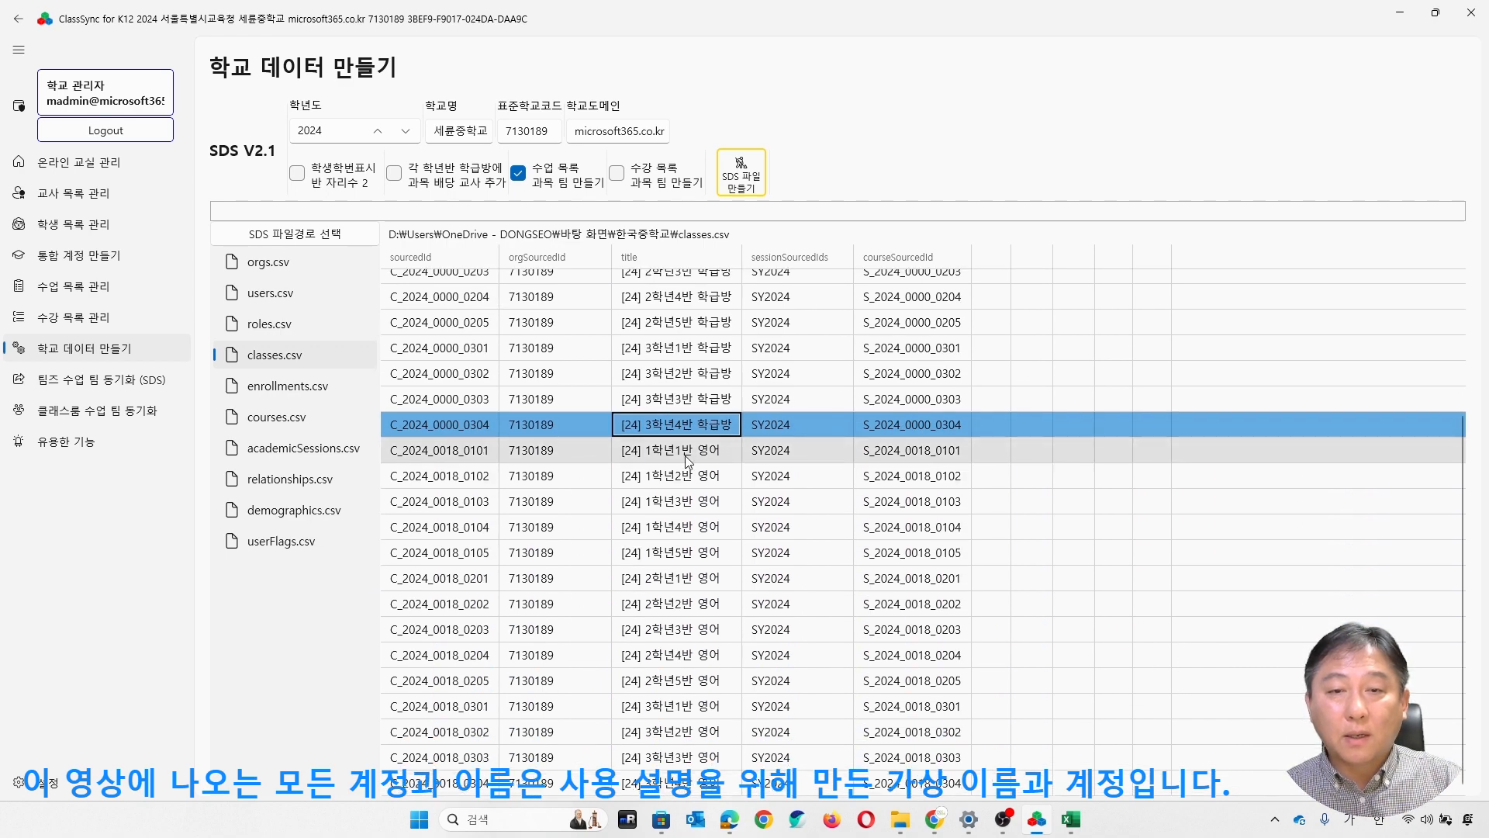
left_click(720, 452)
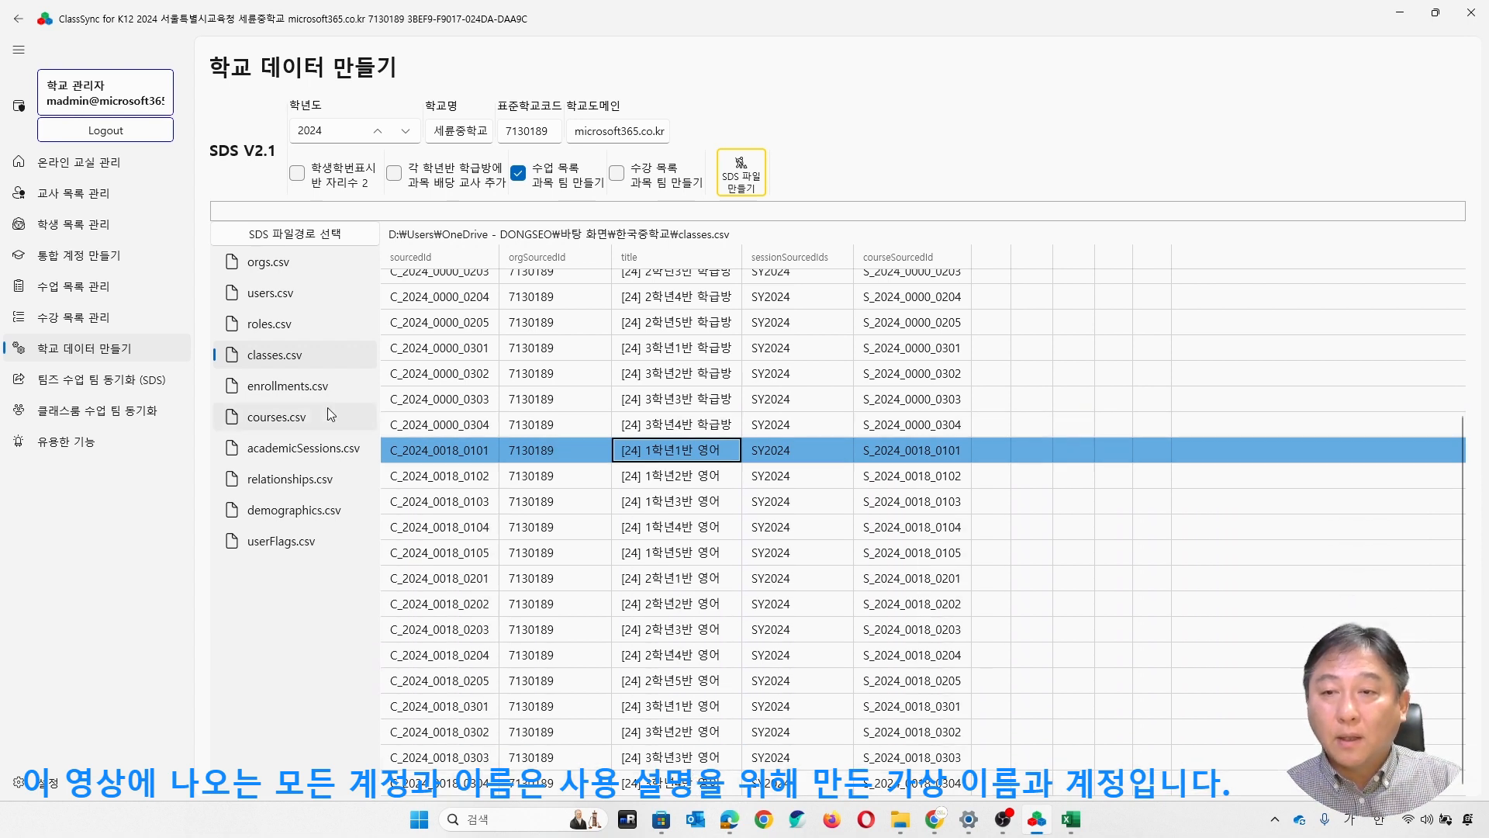
- Review the homeroom and 영어 teams in the Classroom synchronization list and view the School Data Sync dashboard for Teams
left_click(132, 410)
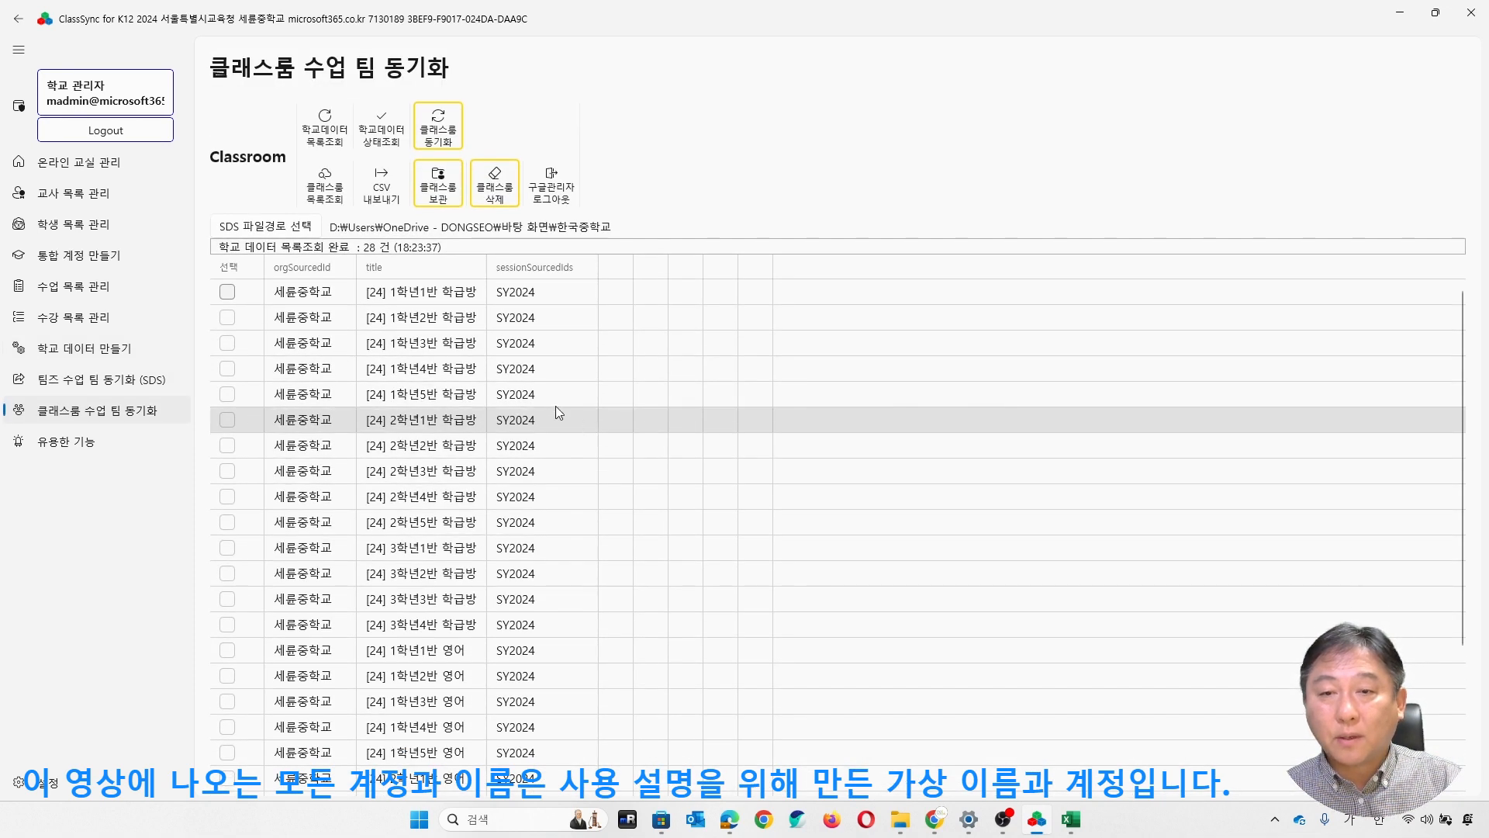
scroll(564, 477, "down", 3)
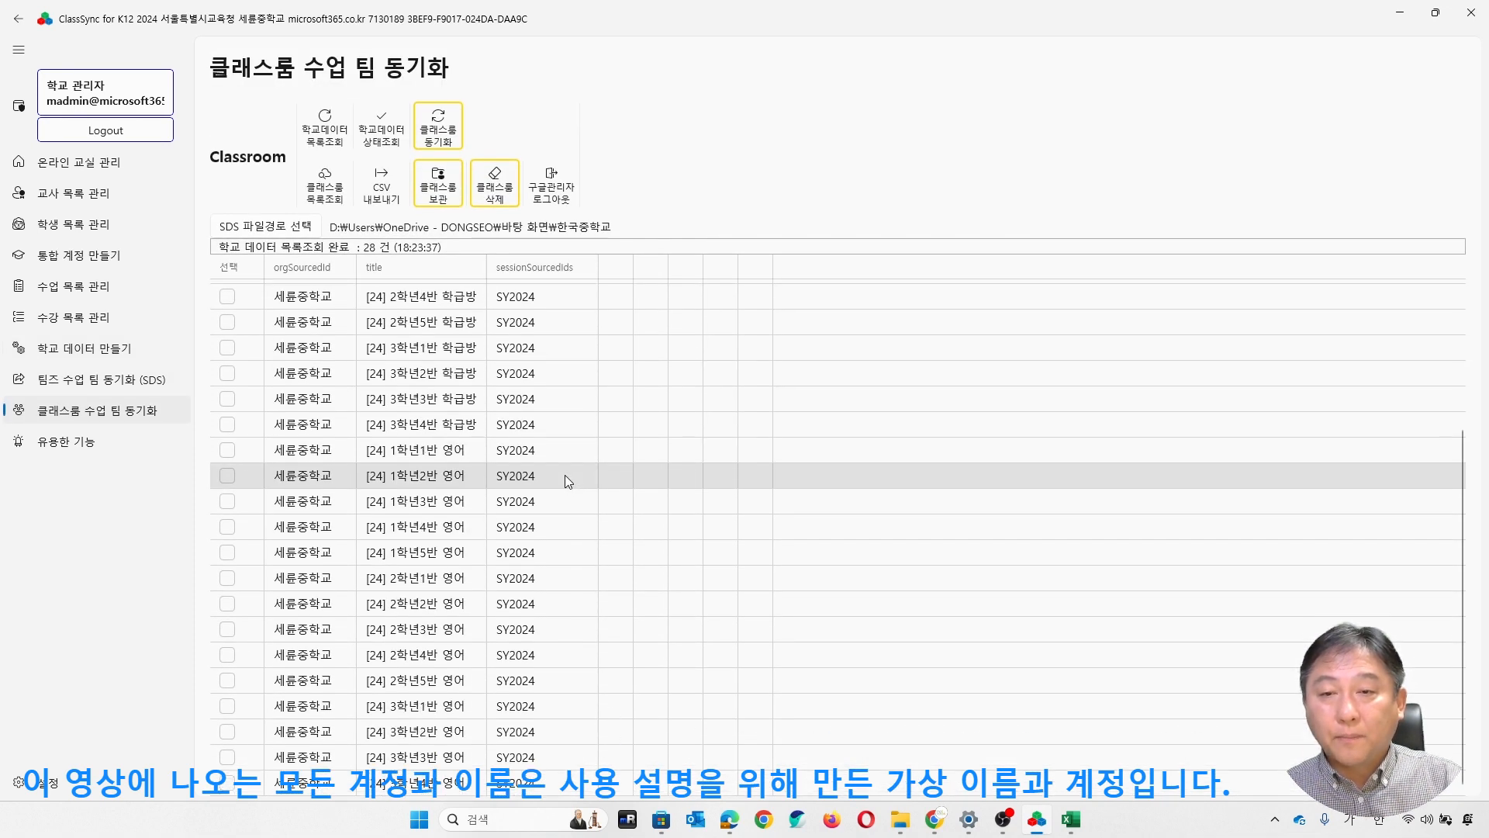
scroll(562, 469, "up", 3)
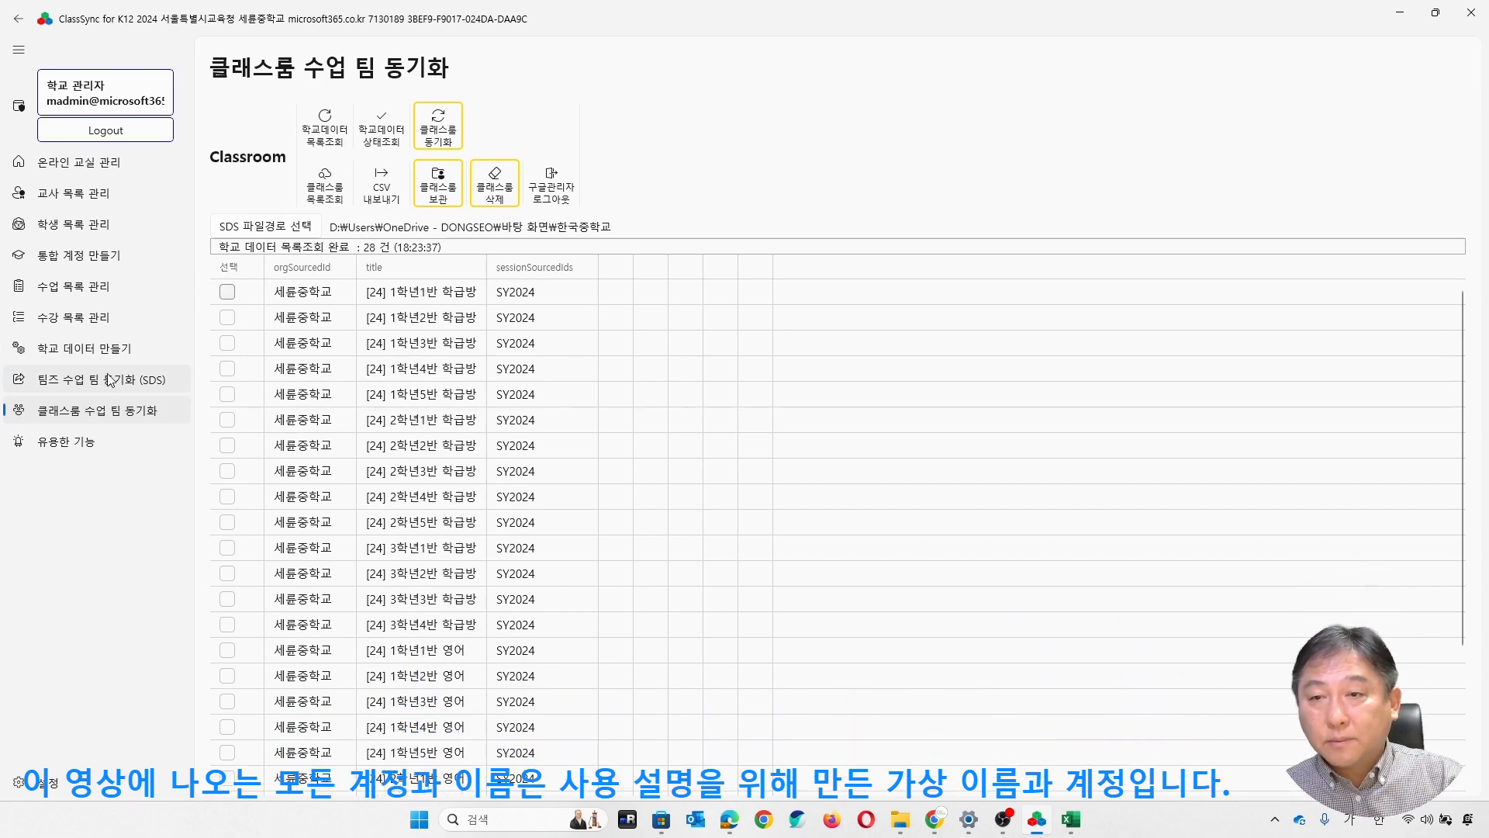
left_click(109, 380)
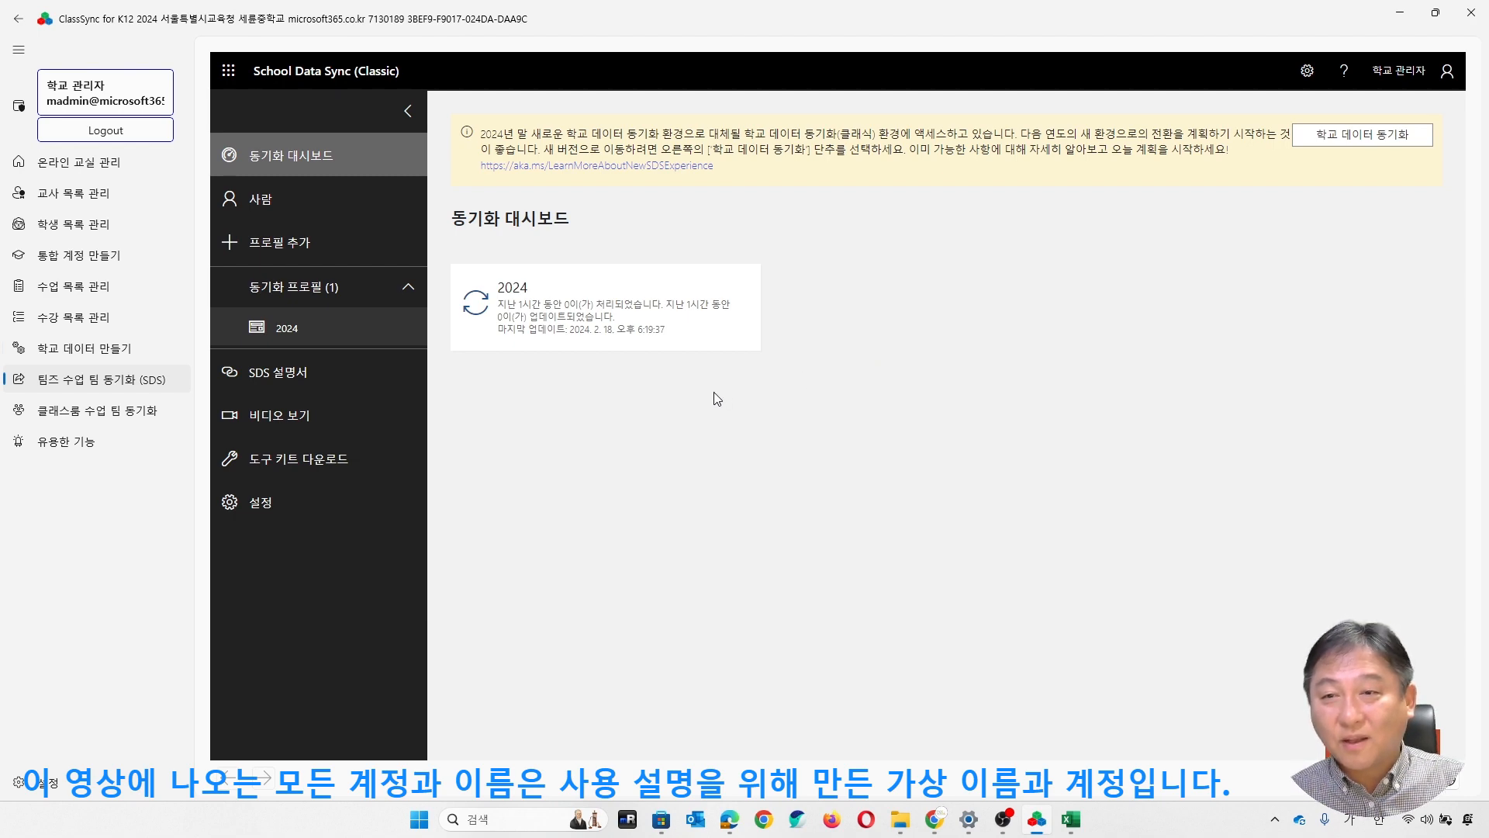
- Check the school data list against the teams in Google Classroom and review each team's CourseState
left_click(97, 410)
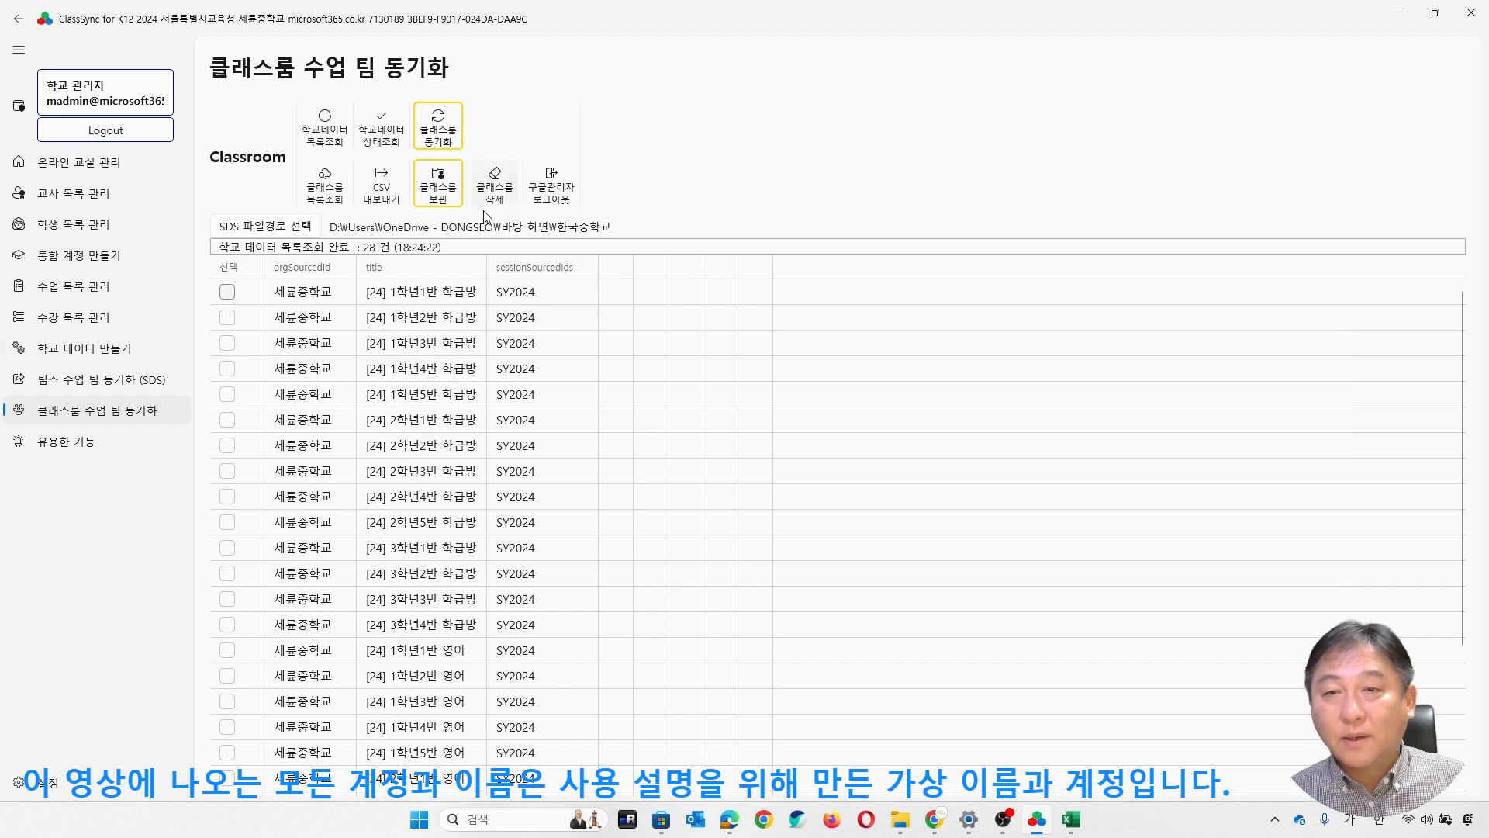
left_click(369, 138)
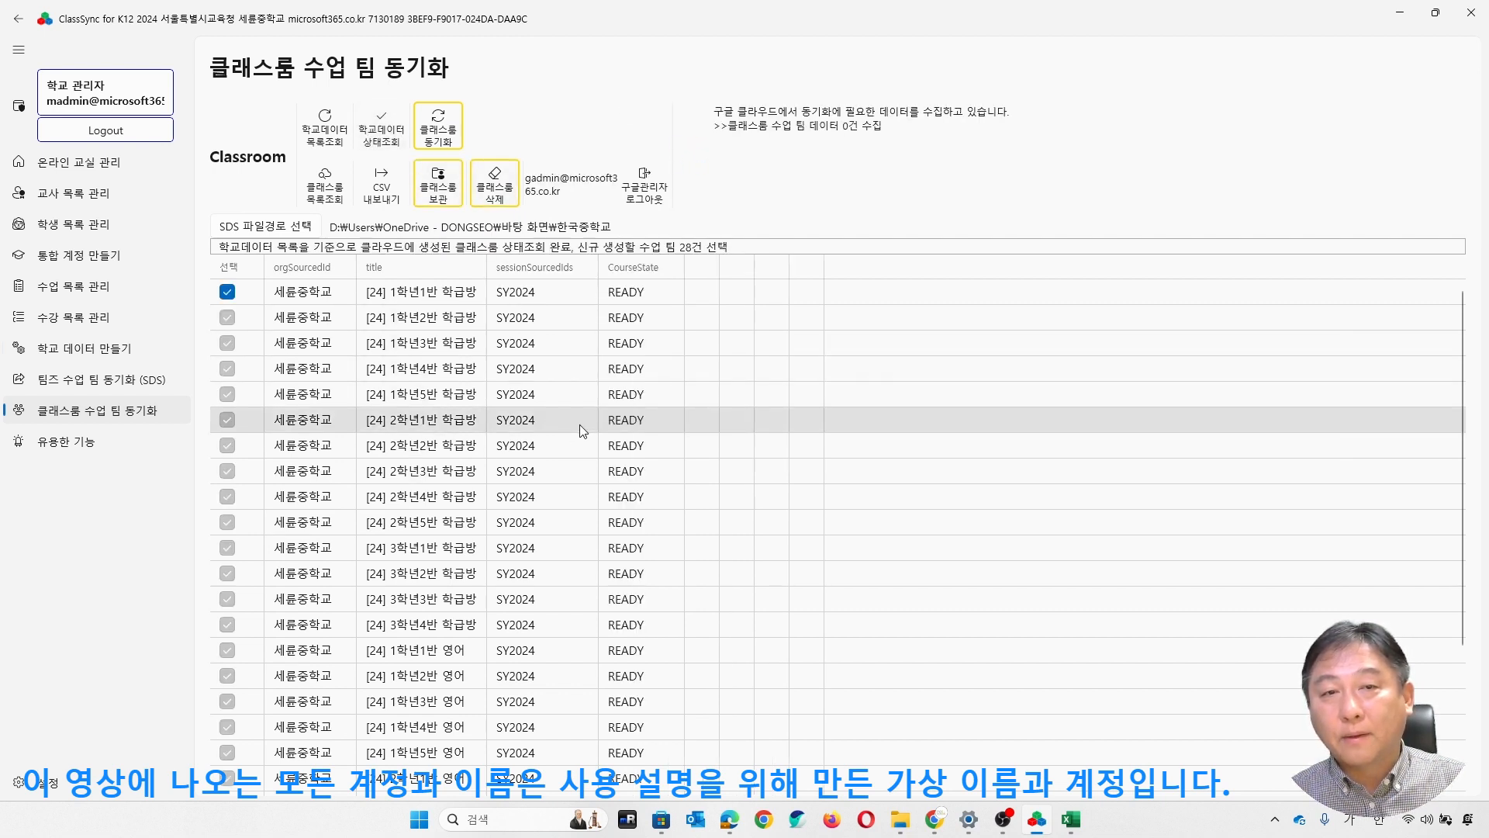
scroll(762, 429, "down", 2)
scroll(759, 426, "down", 3)
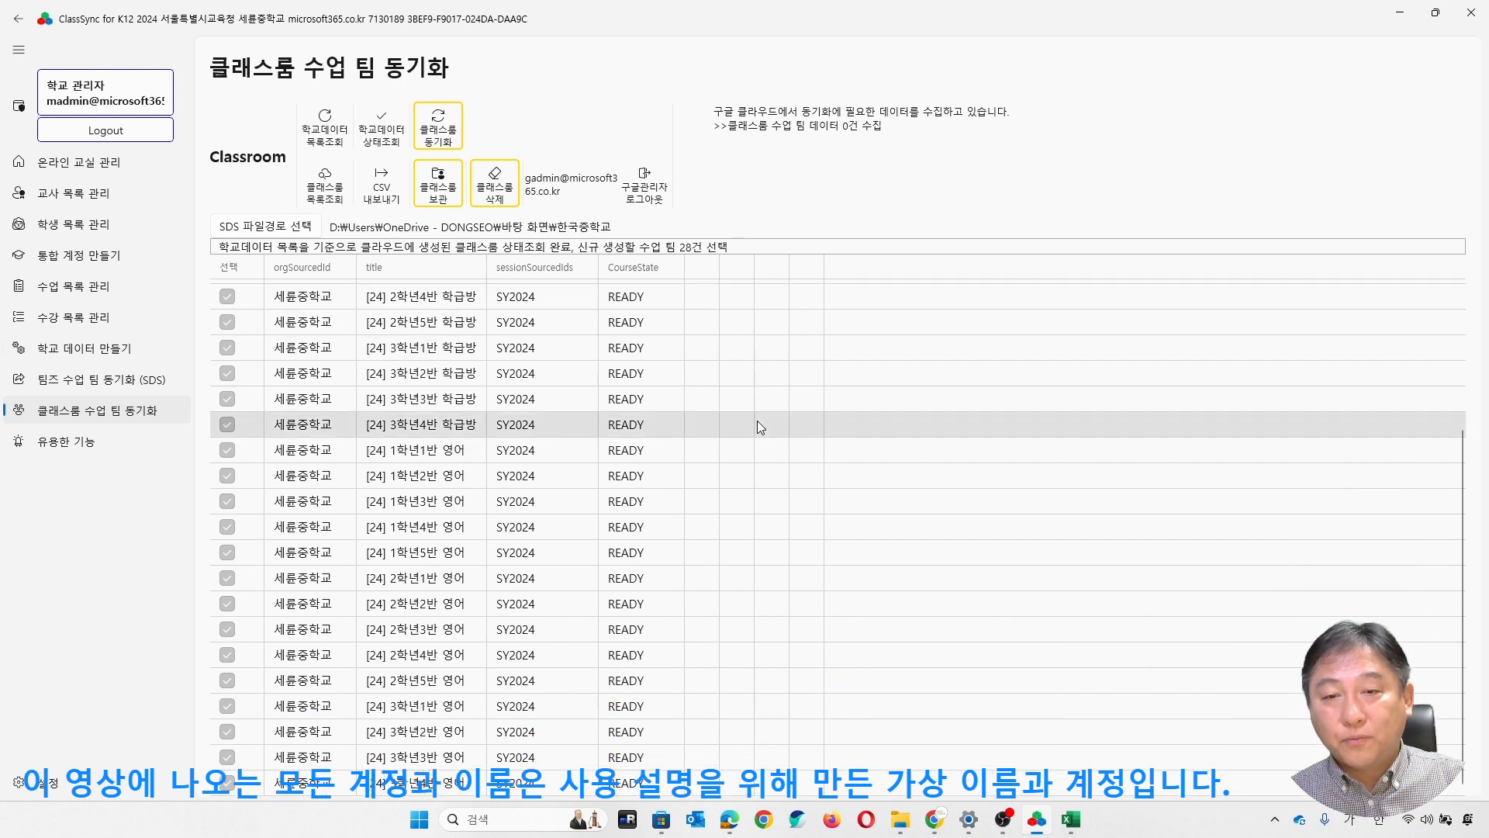
left_click(458, 150)
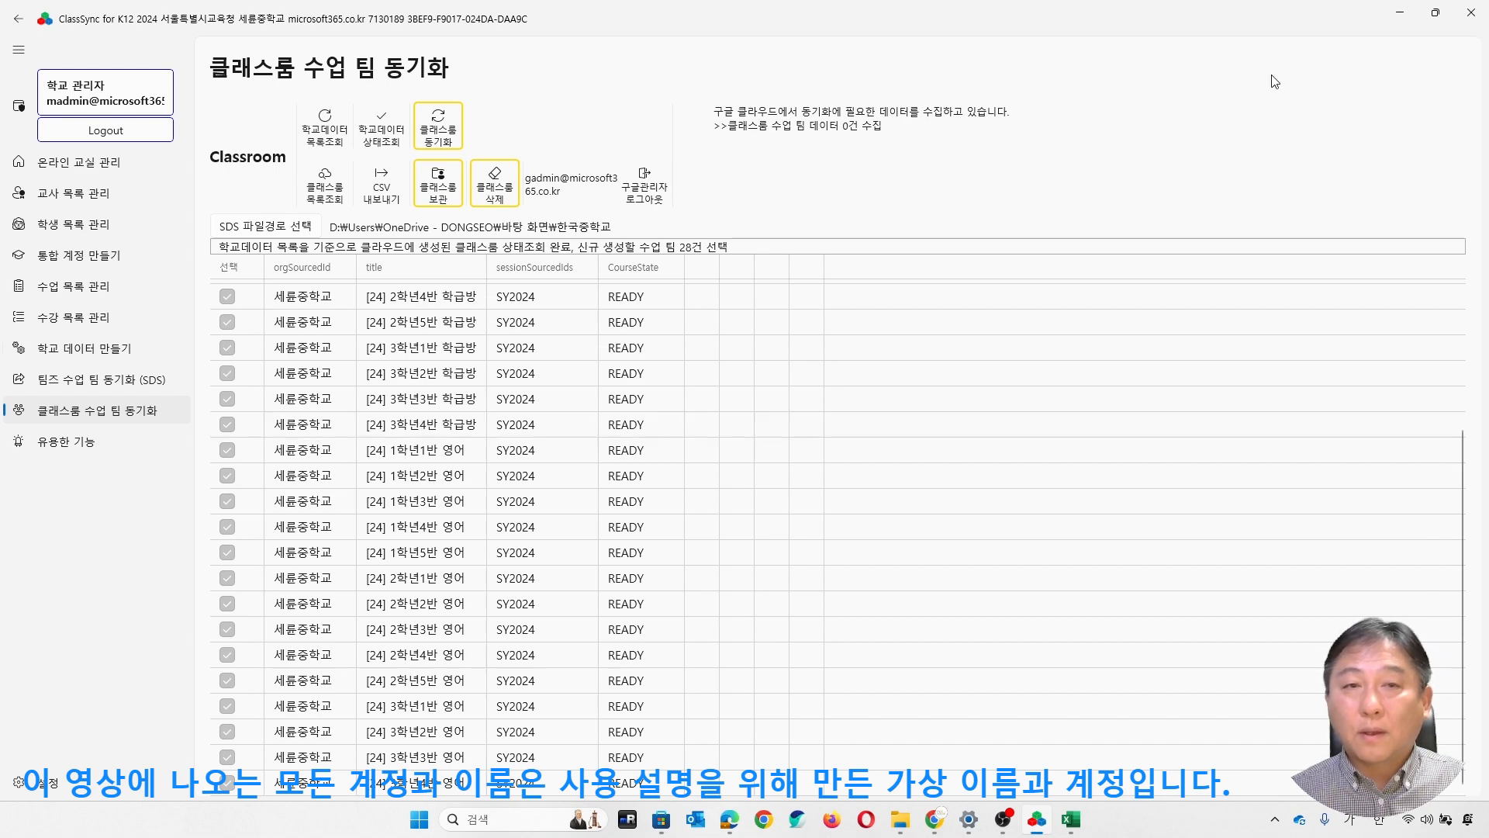
- Minimize ClassSync and the other open windows to show the Teams and Classroom synchronization diagram on the desktop
left_click(1408, 17)
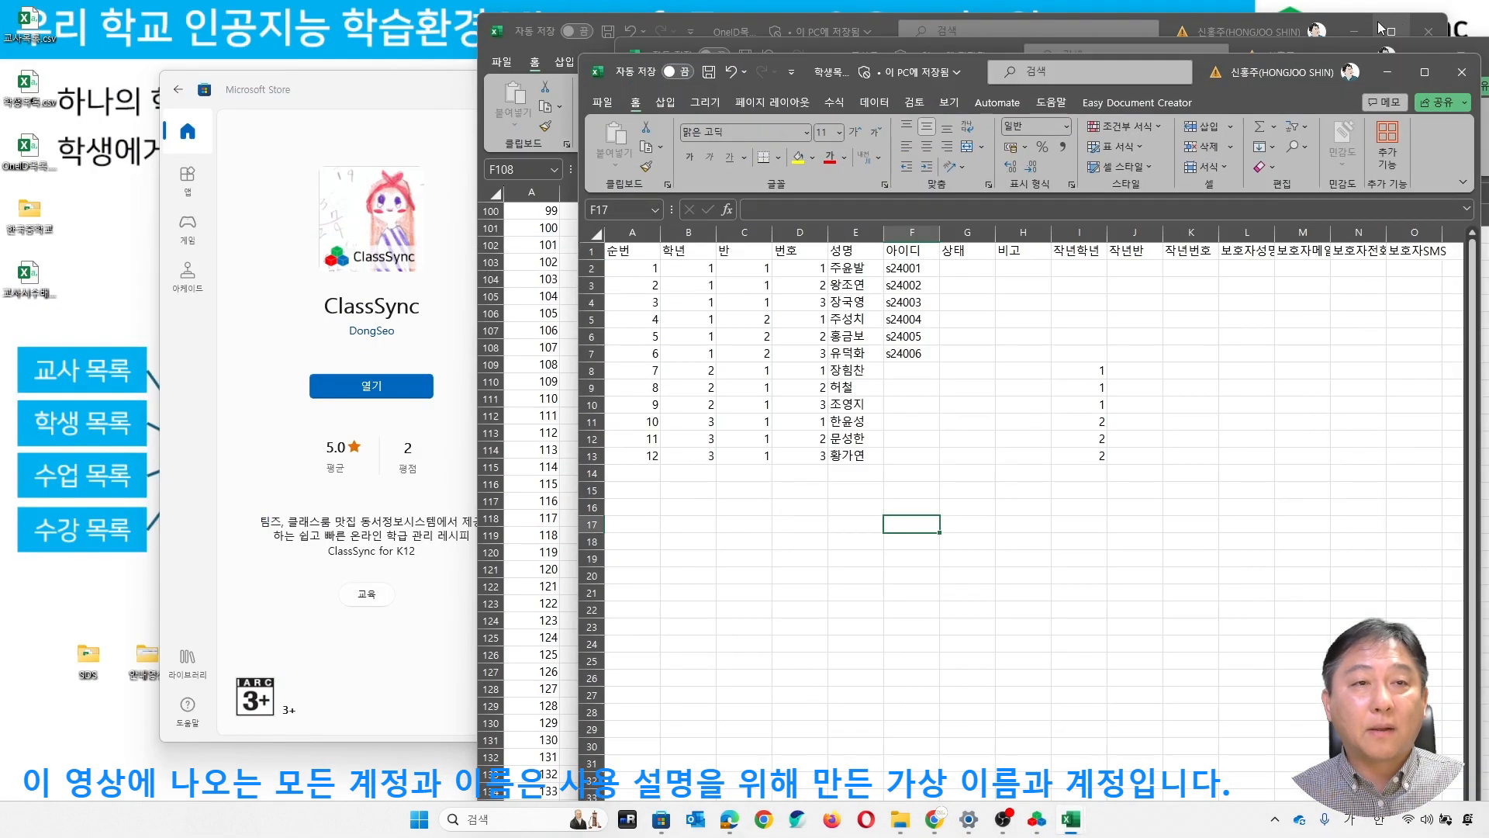
left_click(1359, 31)
left_click(1393, 73)
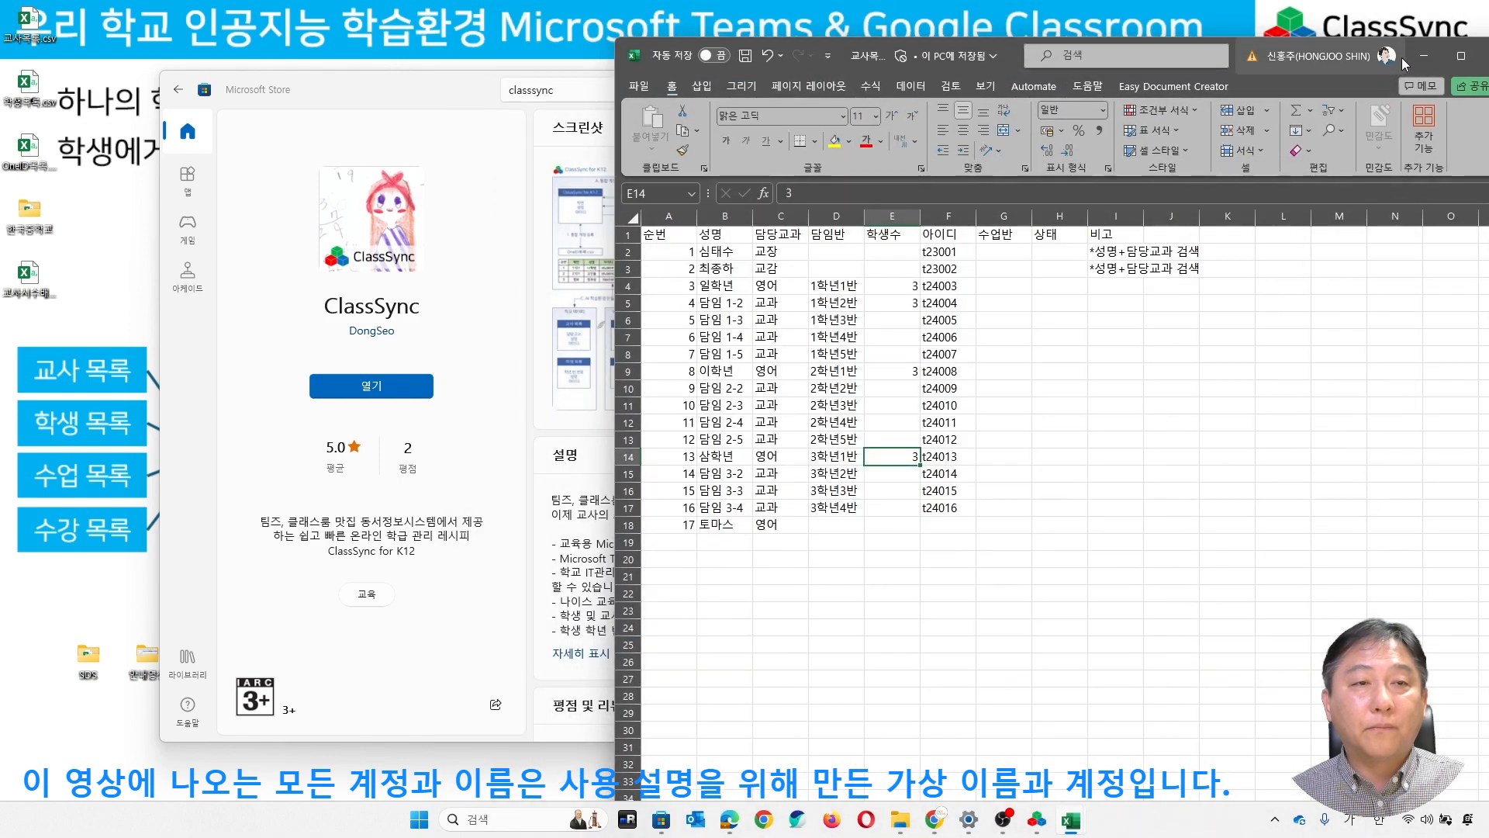
left_click(1426, 57)
left_click(1219, 85)
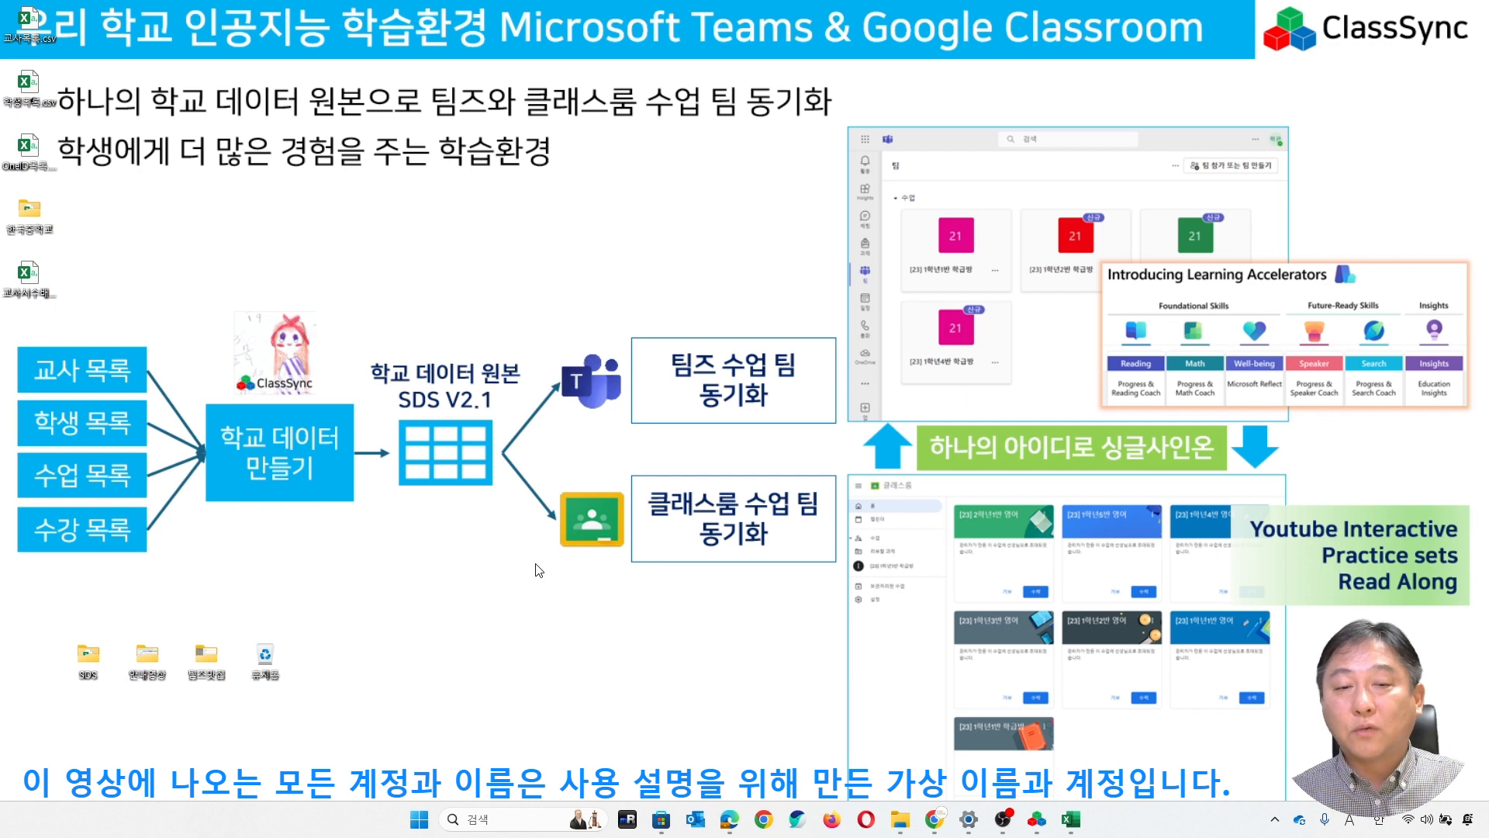
- Return to ClassSync, view the 수강 목록 관리 page and the 수강 목록 과목 팀 만들기 option for school data, and minimize the window
left_click(1041, 828)
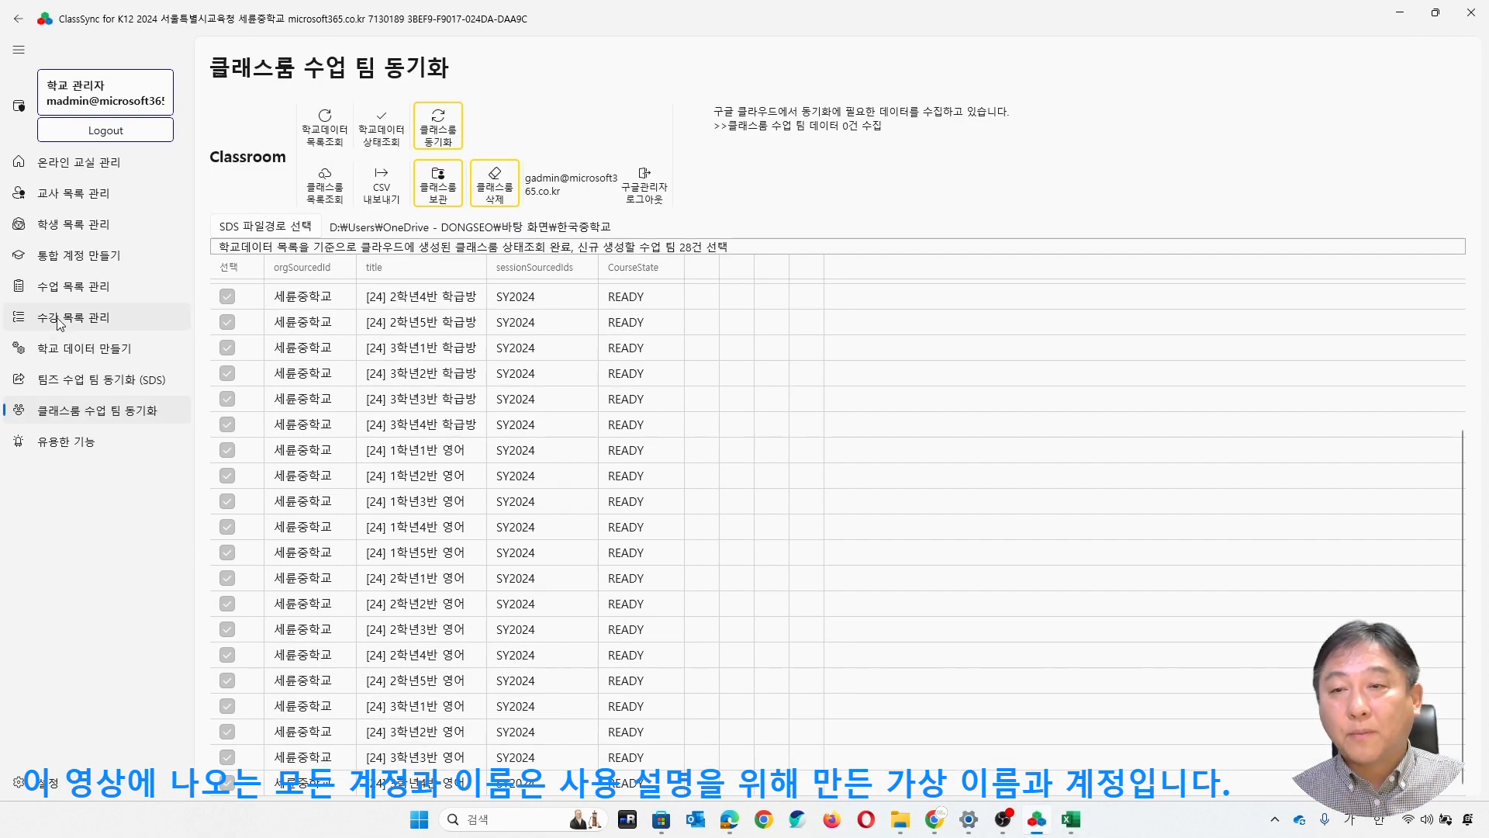
left_click(59, 318)
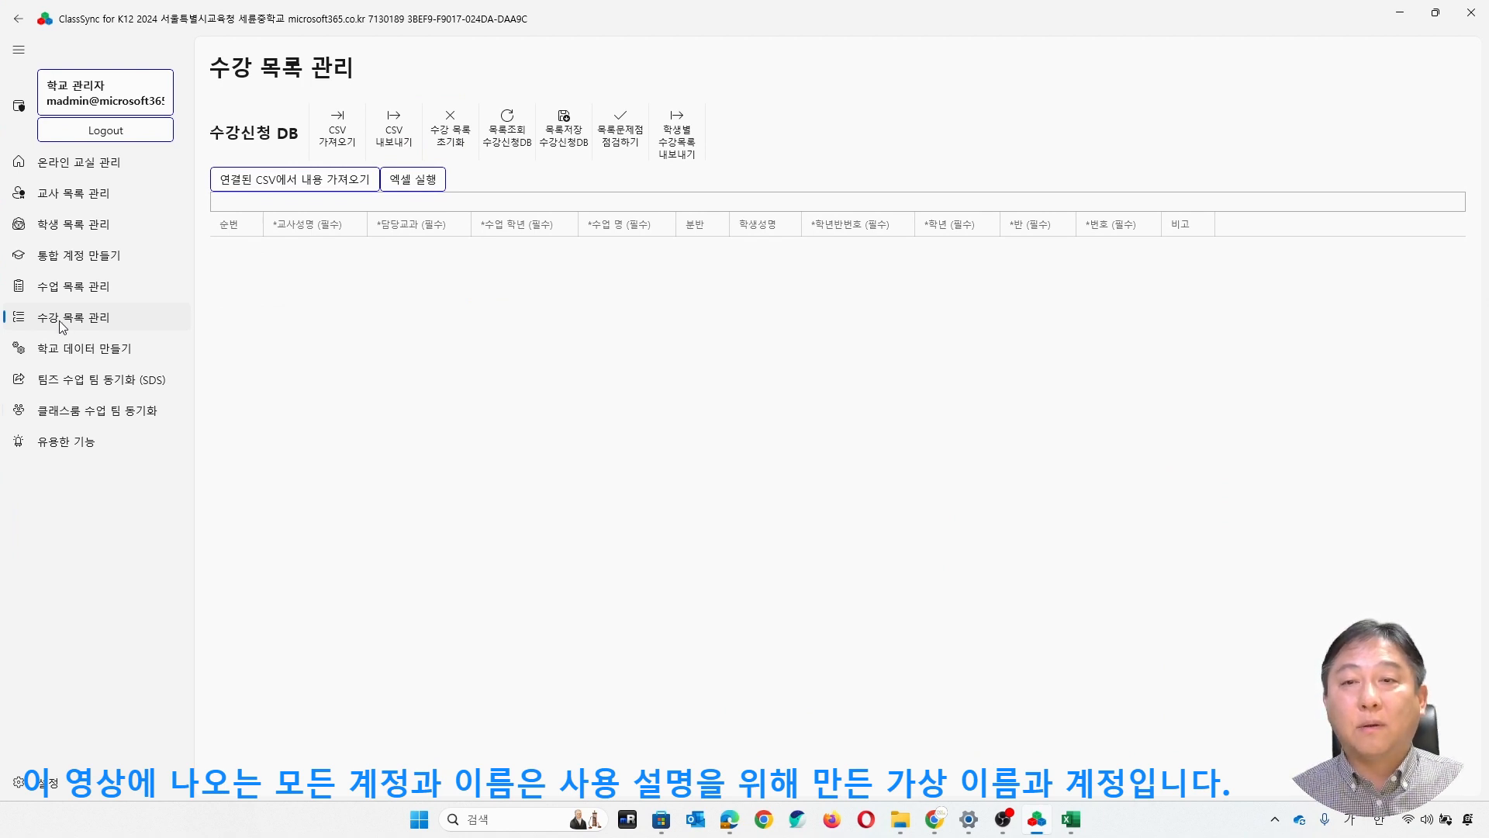
left_click(120, 349)
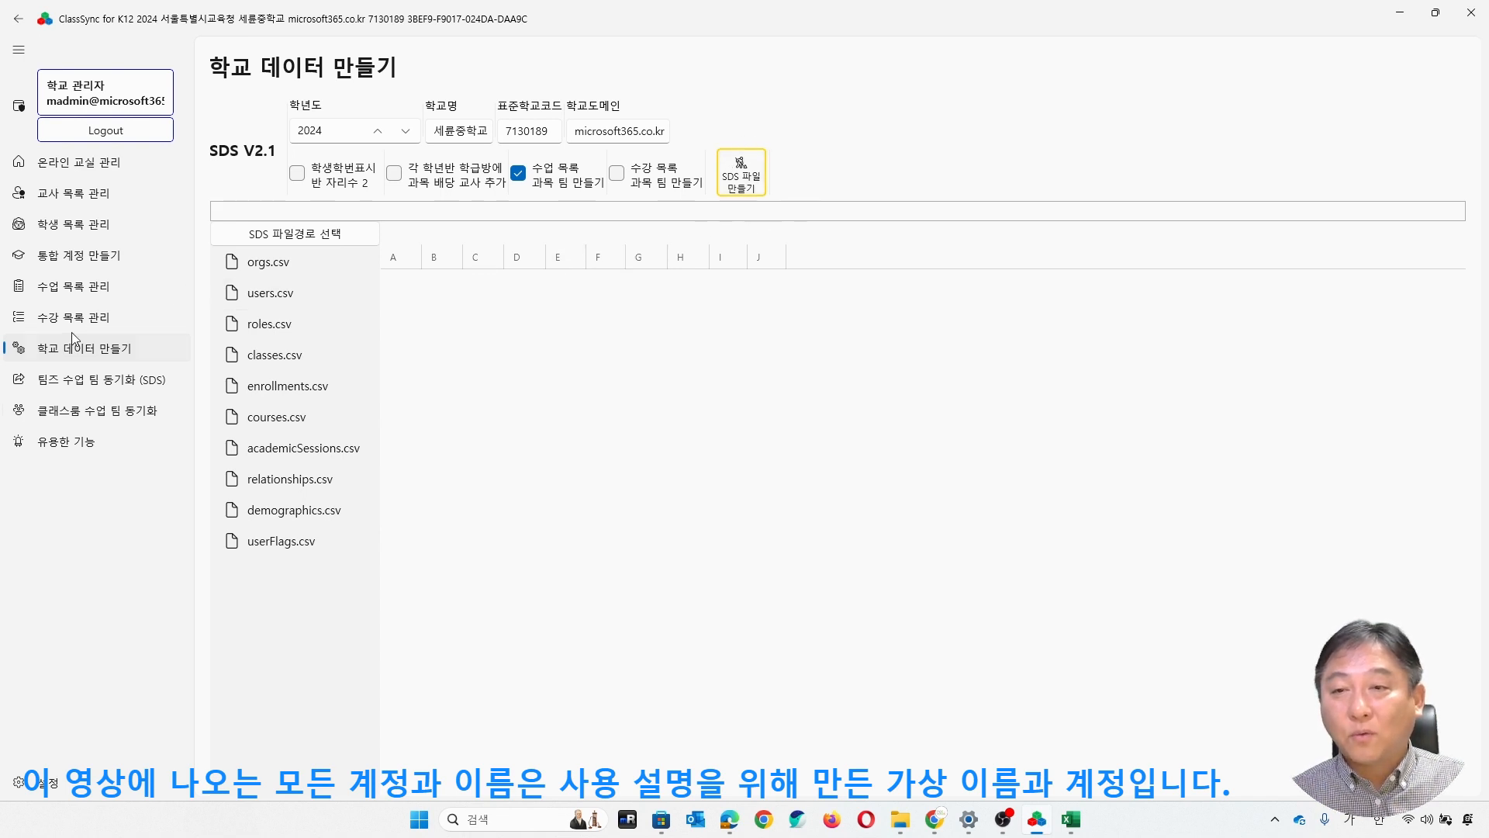
left_click(617, 173)
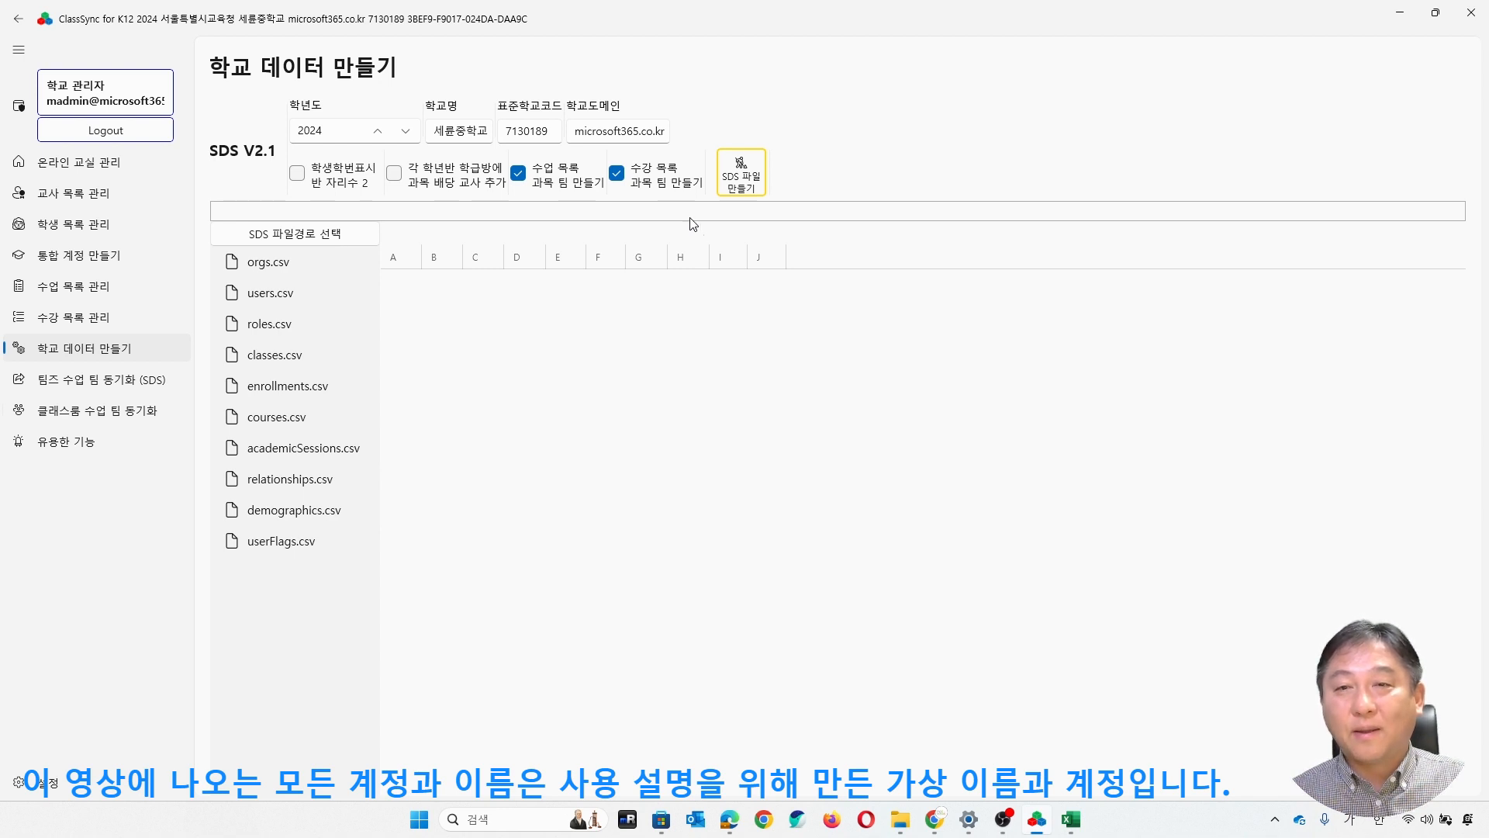
left_click(616, 173)
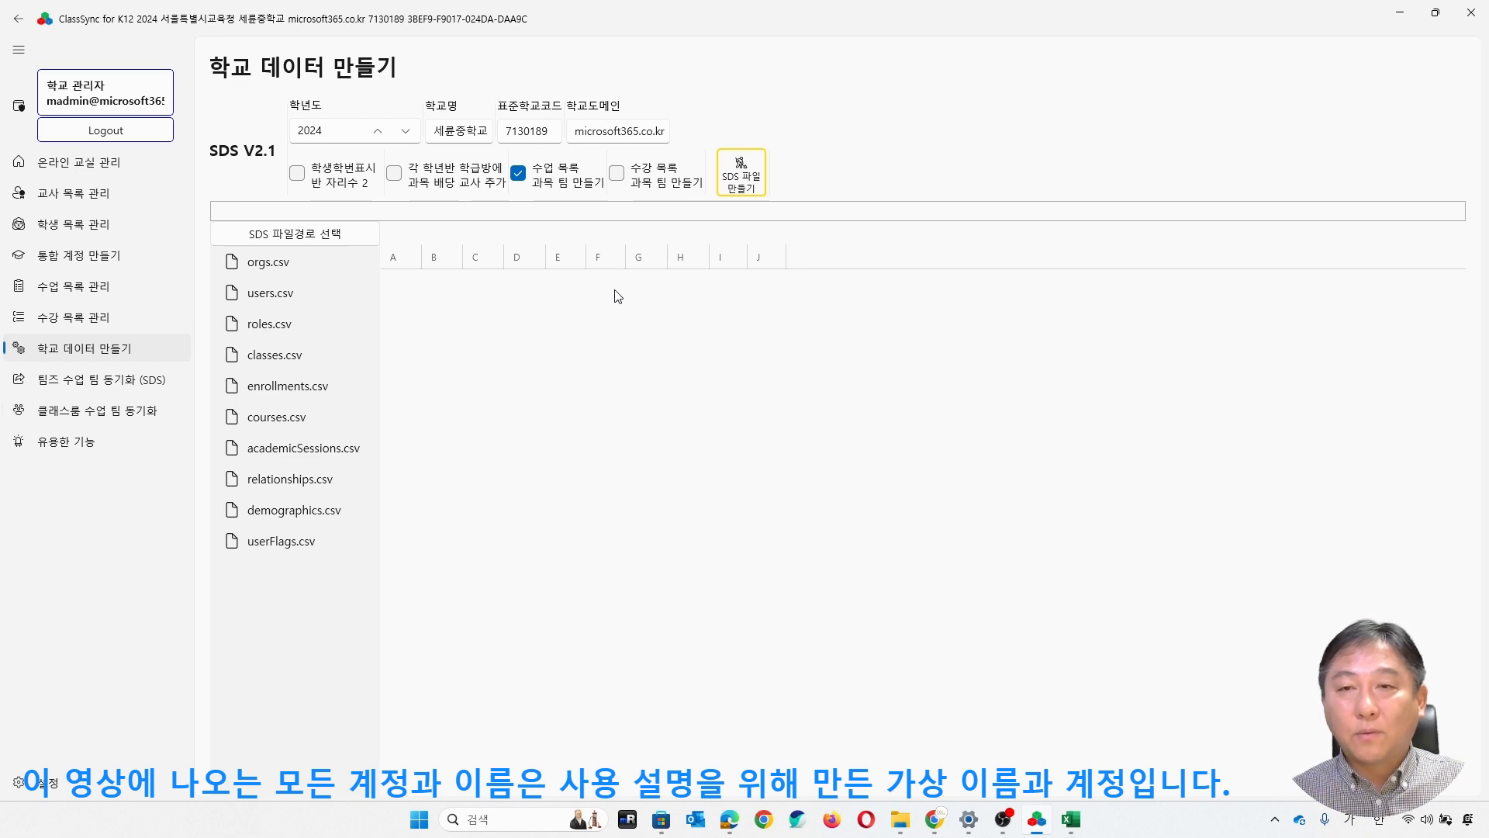
left_click(1400, 13)
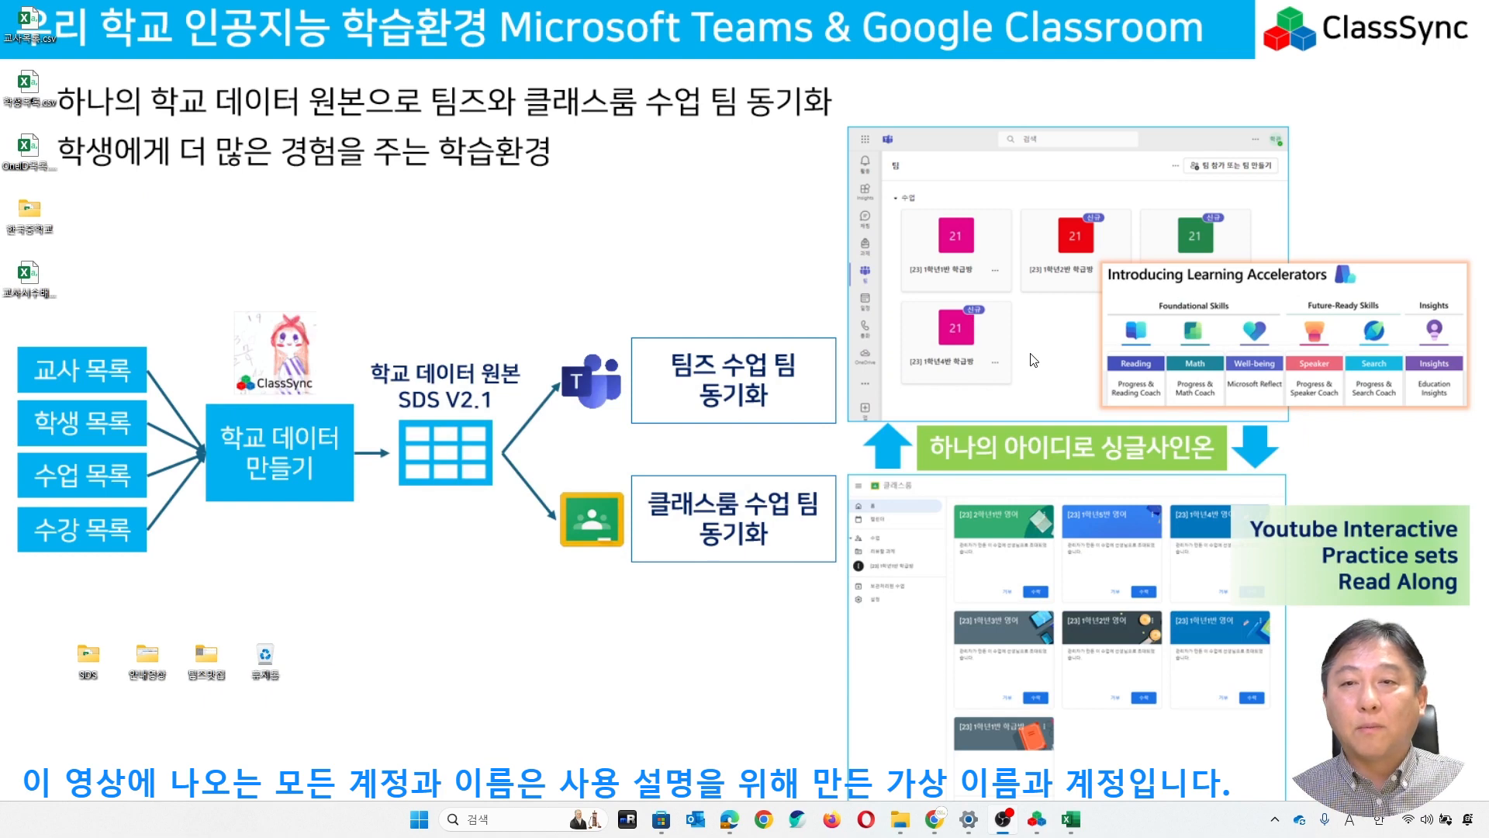